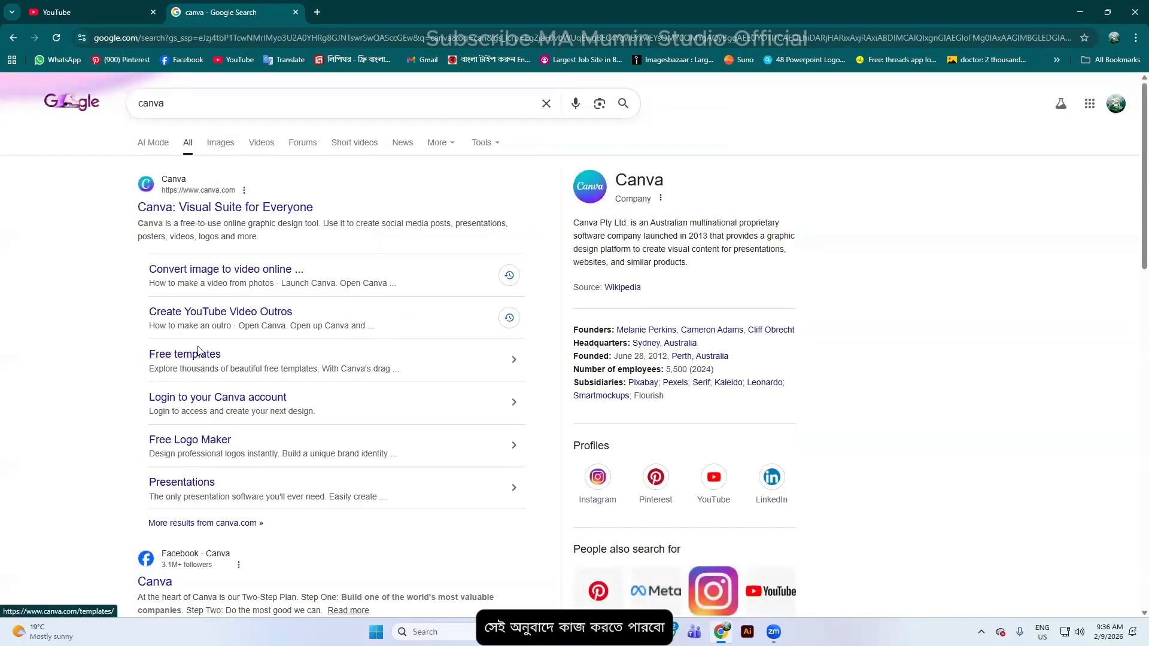
# Search Google for Affinity and open the official affinity.studio website from the results
pyautogui.click(173, 105)
pyautogui.moveTo(196, 100); pyautogui.dragTo(108, 115)
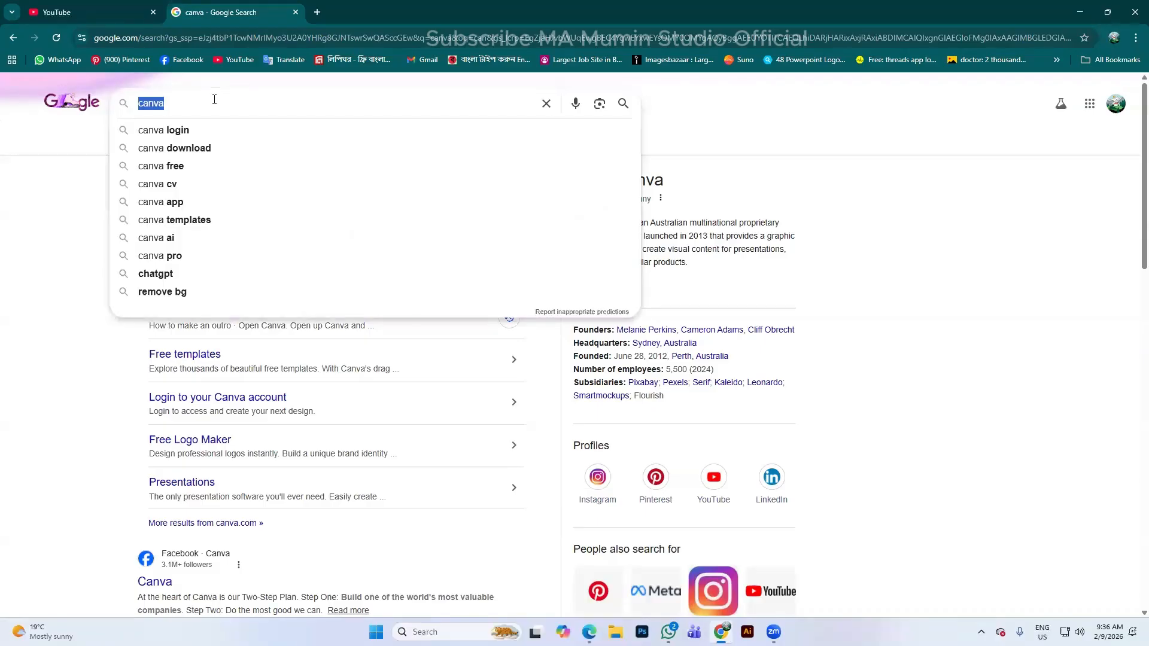
pyautogui.press('BackSpace')
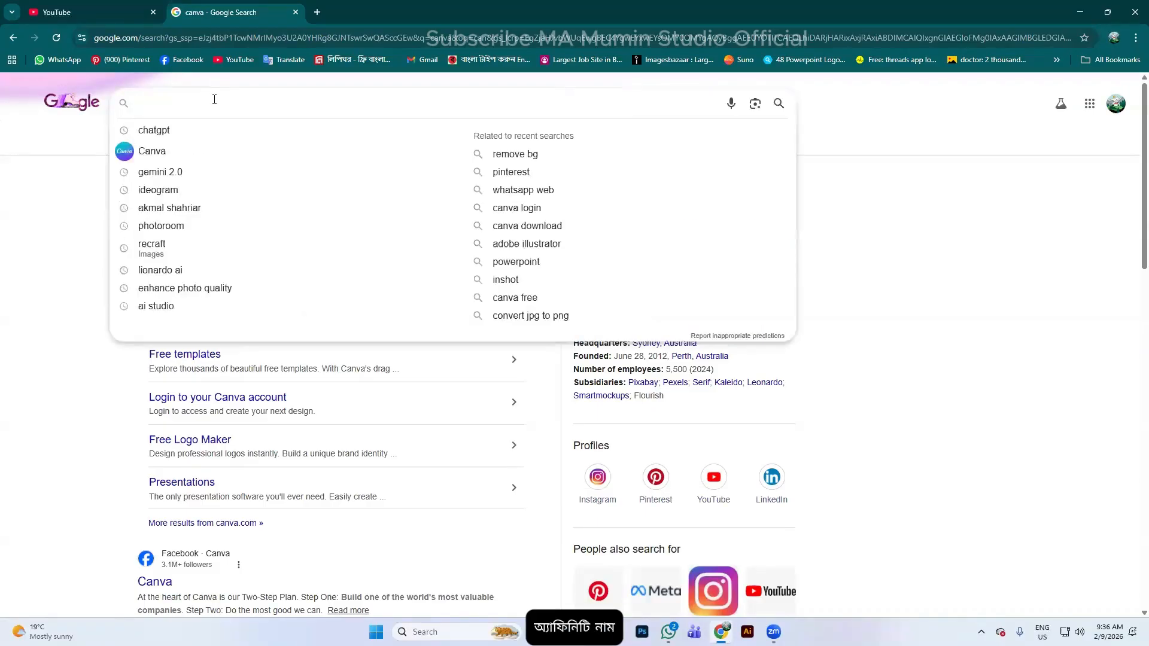
pyautogui.write('Affin')
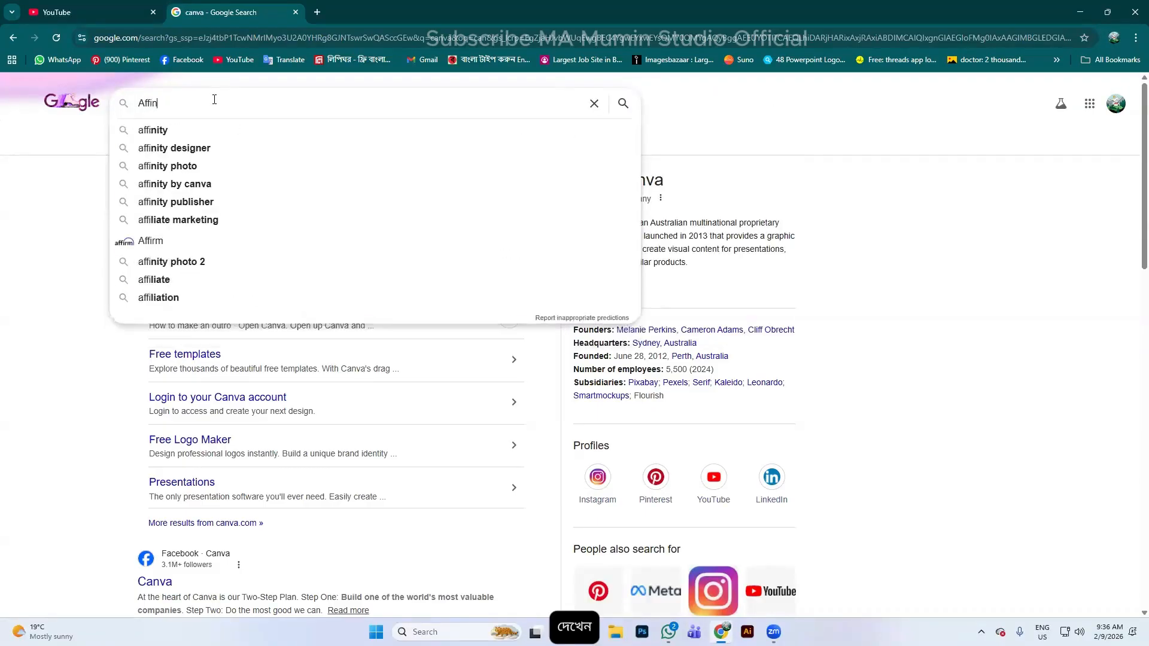
pyautogui.write('ity')
pyautogui.press('Return')
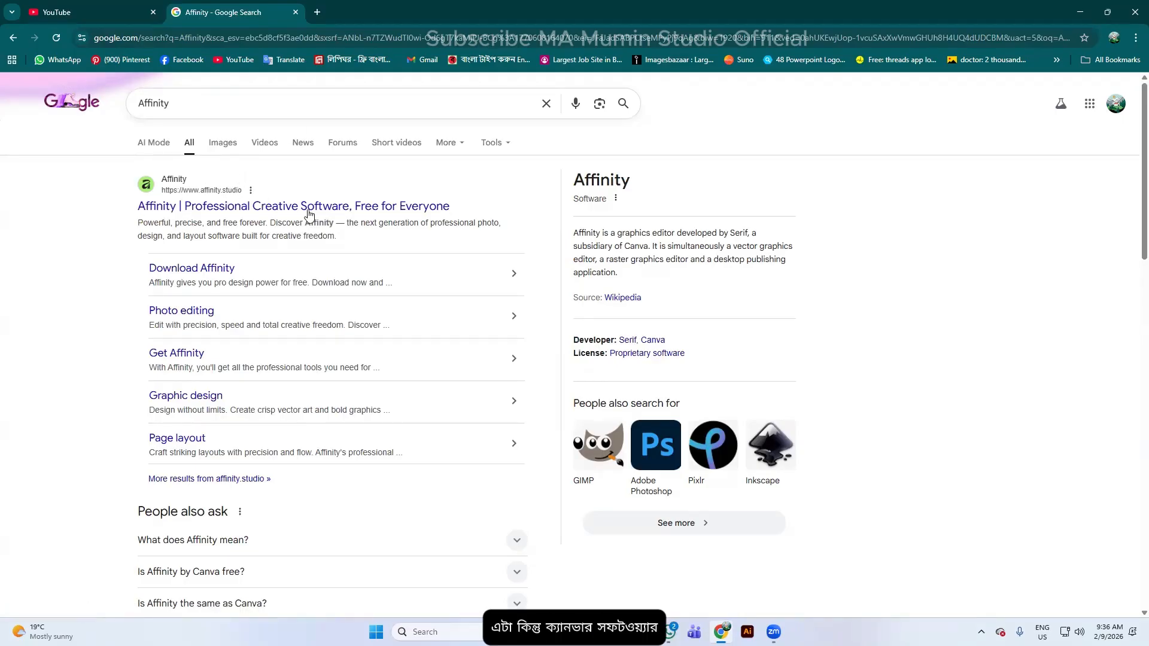
pyautogui.click(199, 205)
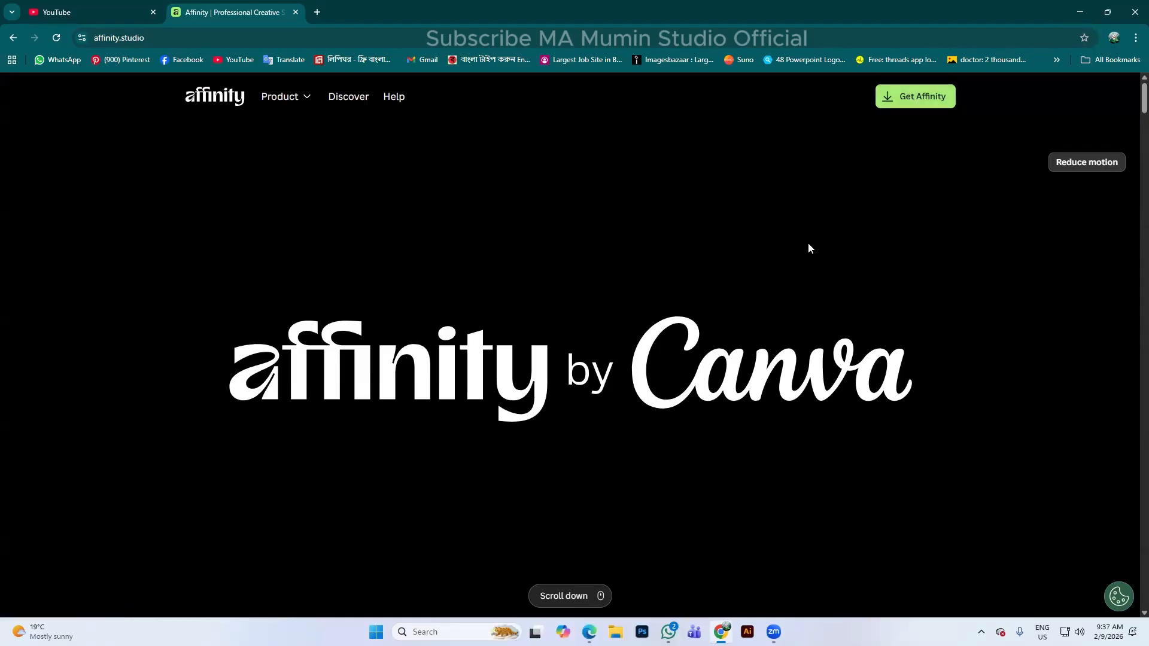
# Look through the Affinity homepage, examining its feature overview, supported platforms and AI tools sections
pyautogui.scroll(-3, 814, 216)
pyautogui.scroll(-5, 878, 193)
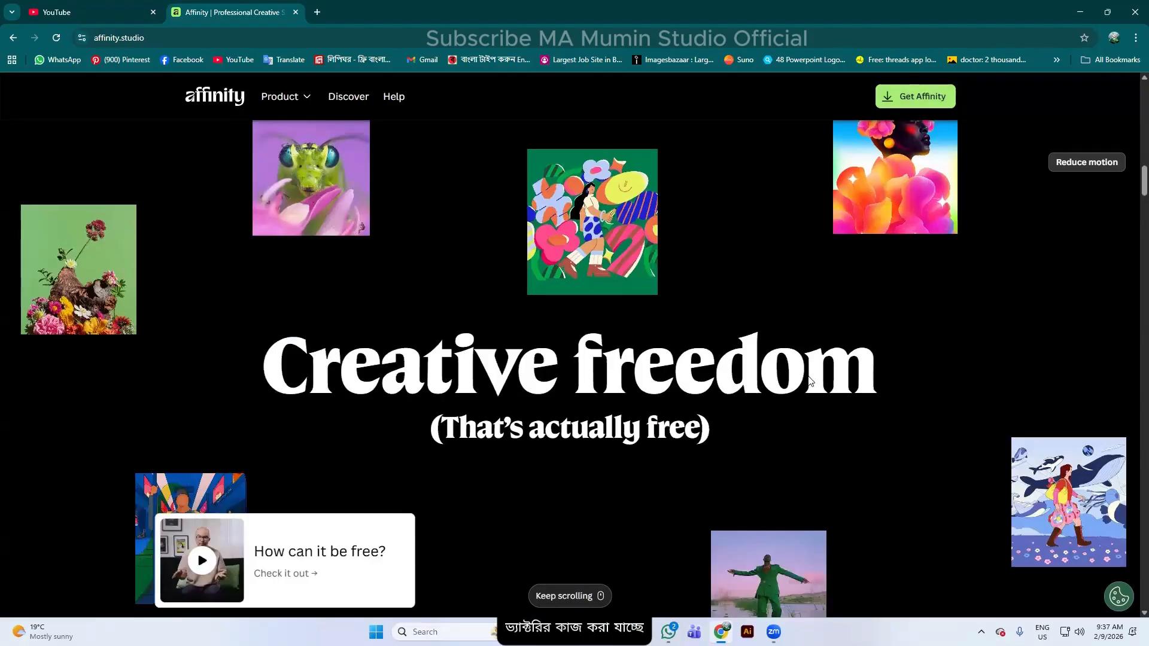
pyautogui.scroll(-3, 401, 476)
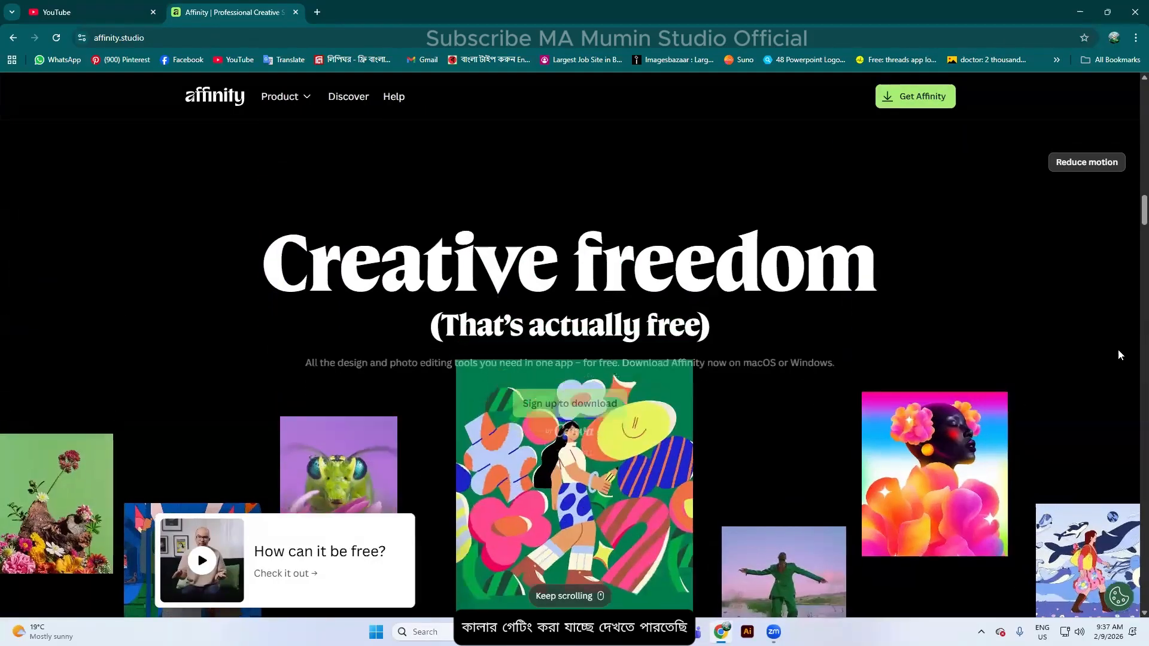
pyautogui.scroll(-2, 1131, 226)
pyautogui.scroll(-10, 1130, 235)
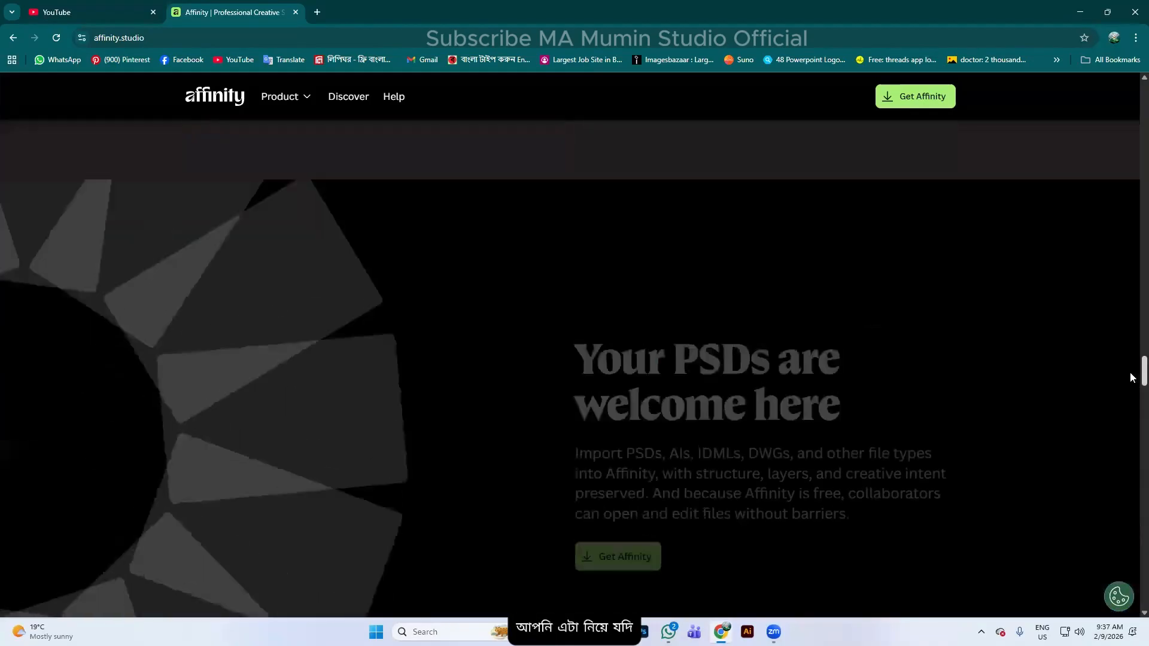
pyautogui.scroll(4, 1133, 358)
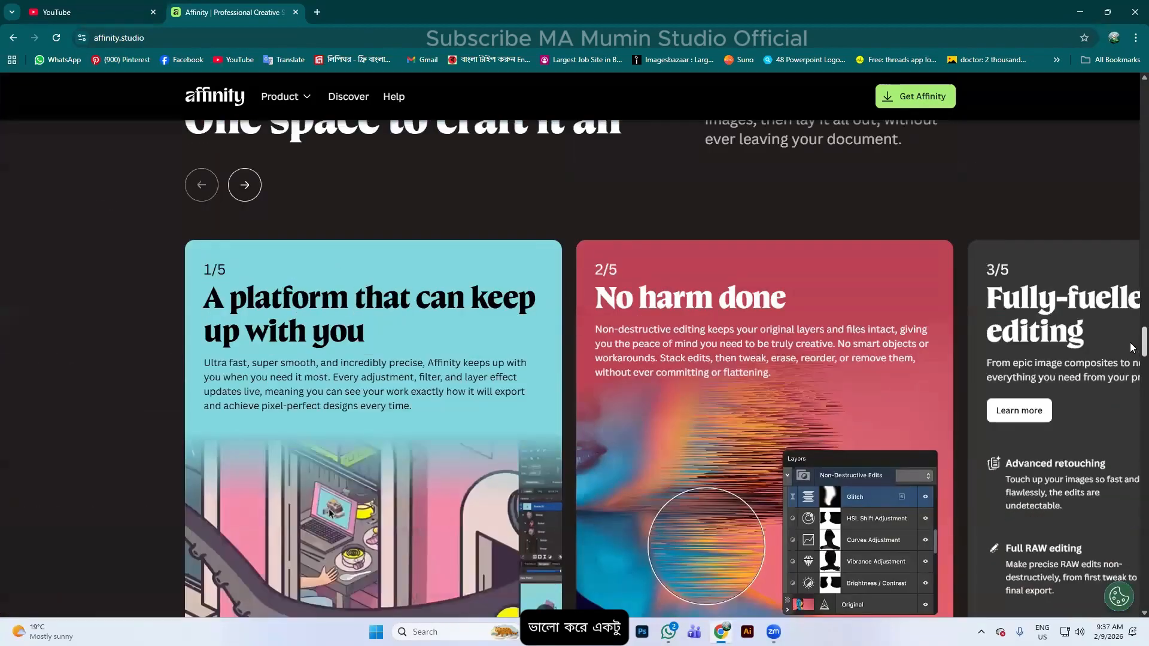
pyautogui.scroll(-1, 441, 448)
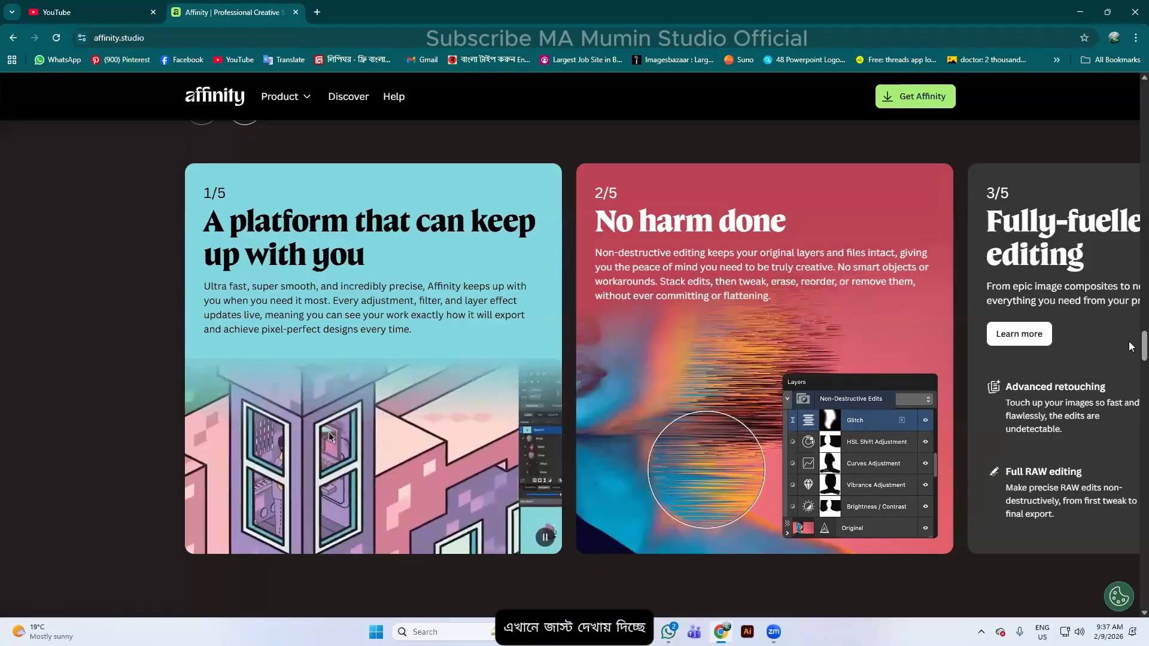
pyautogui.scroll(-5, 1132, 383)
pyautogui.scroll(-20, 1131, 383)
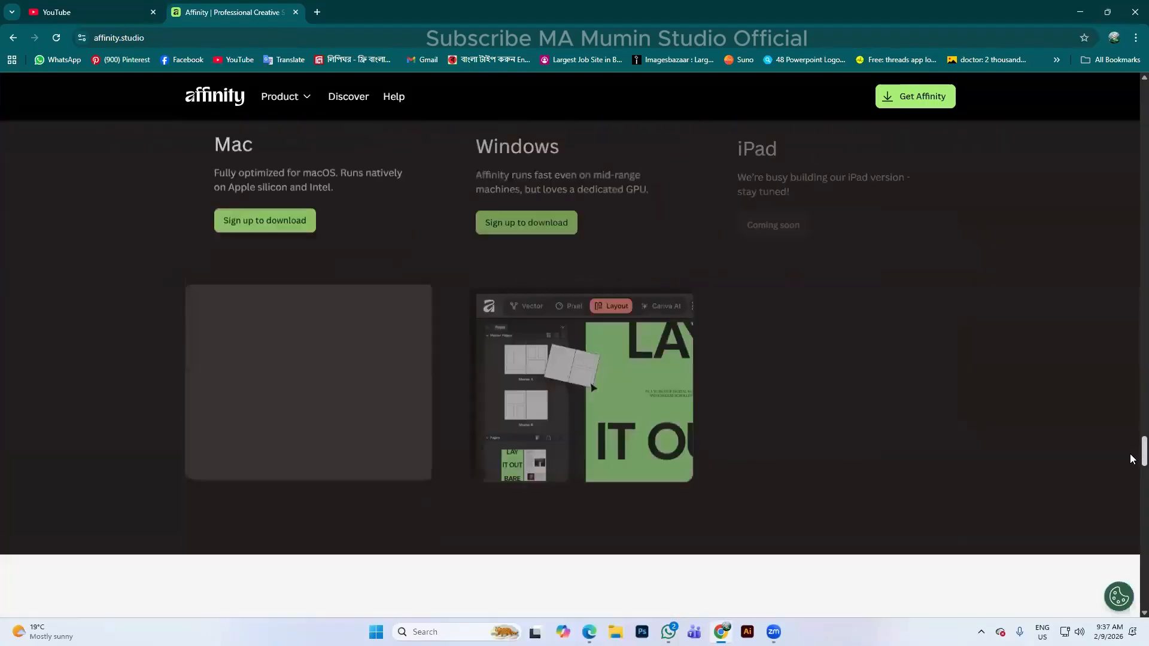
pyautogui.scroll(-8, 1131, 481)
pyautogui.scroll(7, 857, 354)
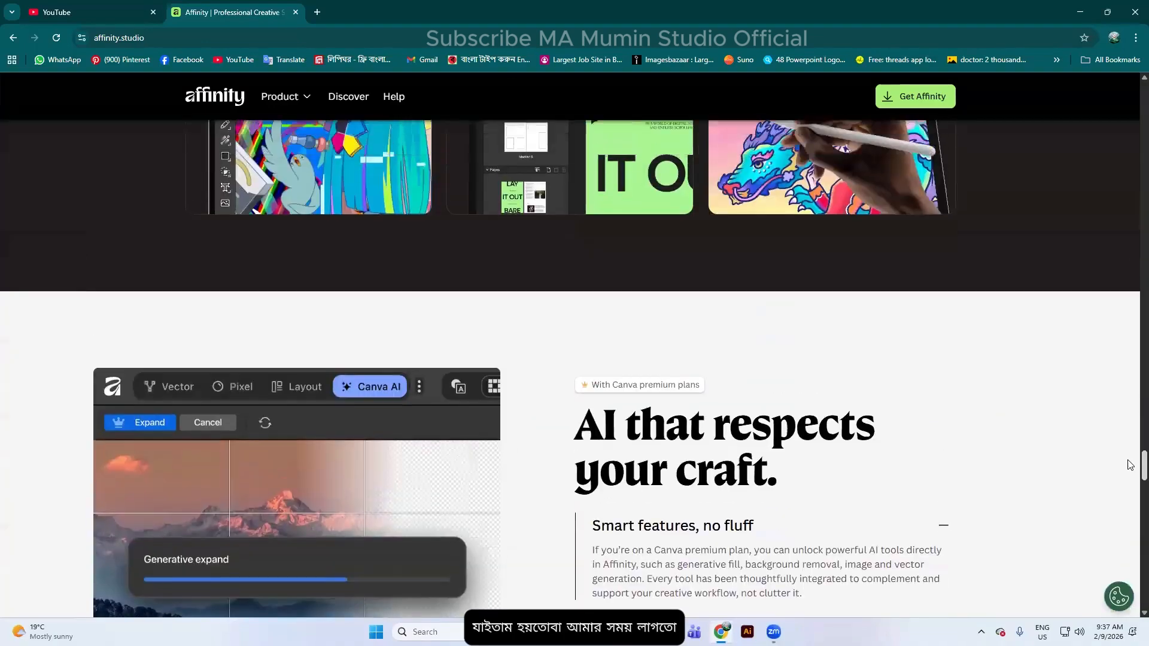
pyautogui.scroll(-1, 315, 372)
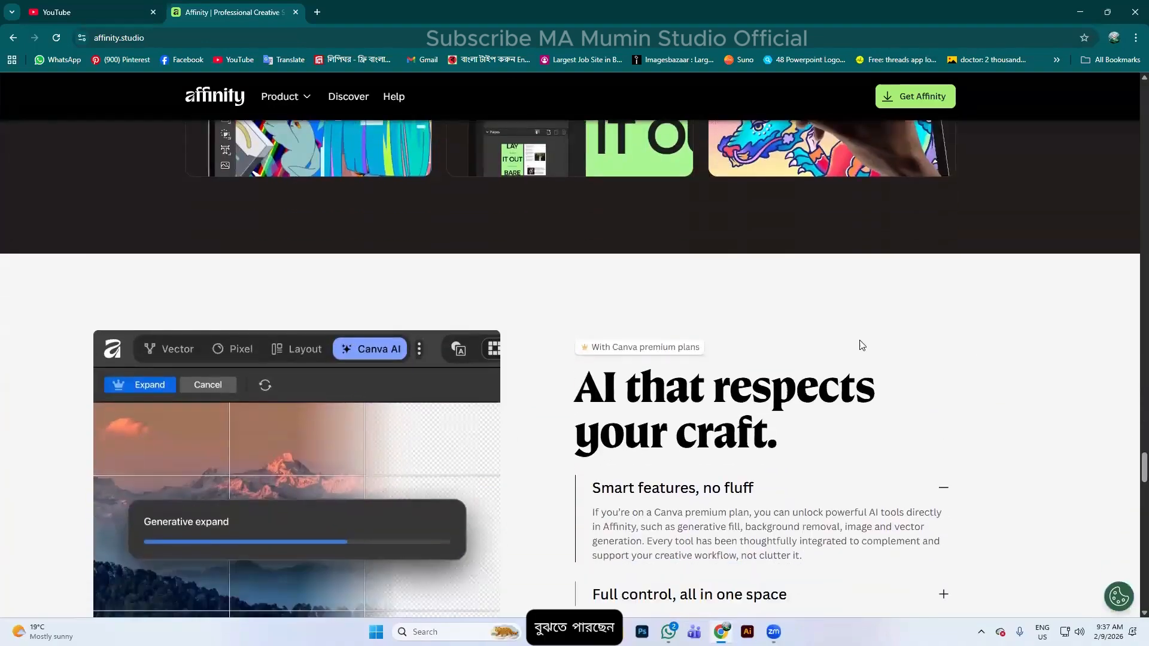
# Switch to the desktop, launch Affinity, log in with the remembered Canva account through Google, and dismiss the update notice
pyautogui.click(1079, 9)
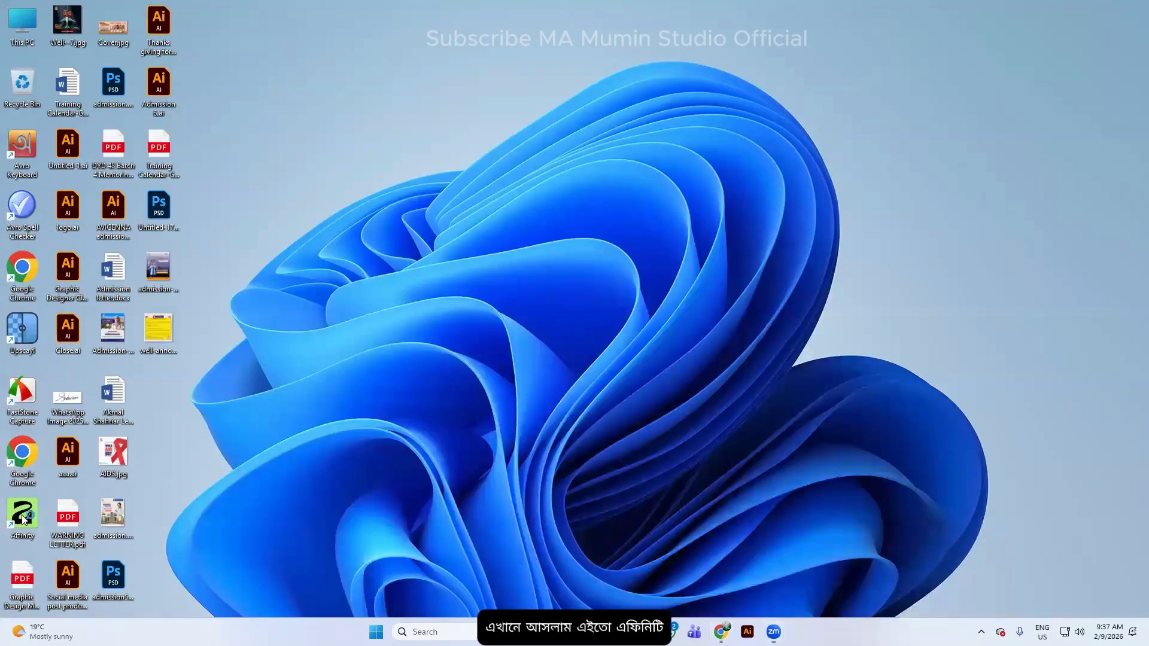
pyautogui.doubleClick(24, 516)
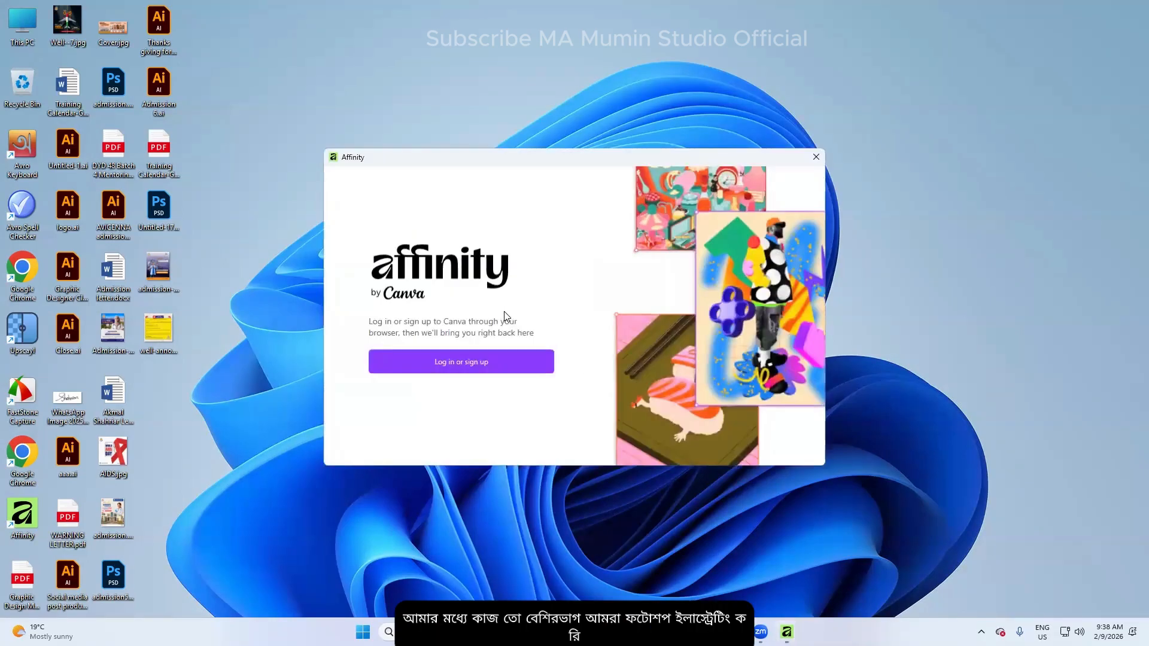
pyautogui.click(464, 362)
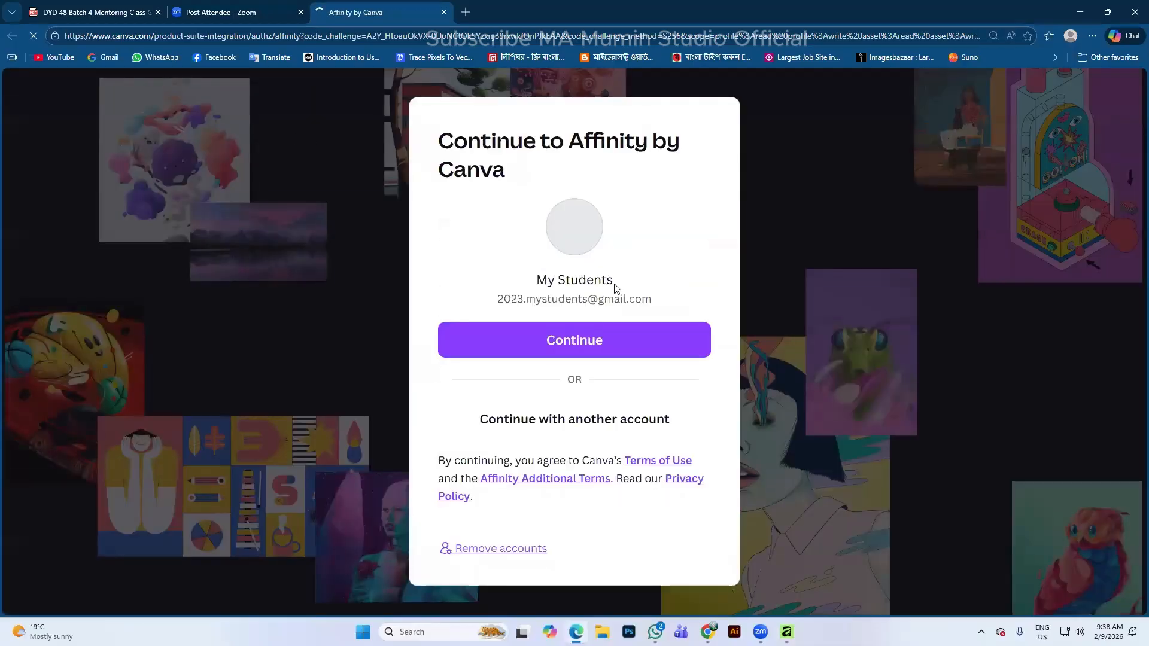
pyautogui.click(578, 346)
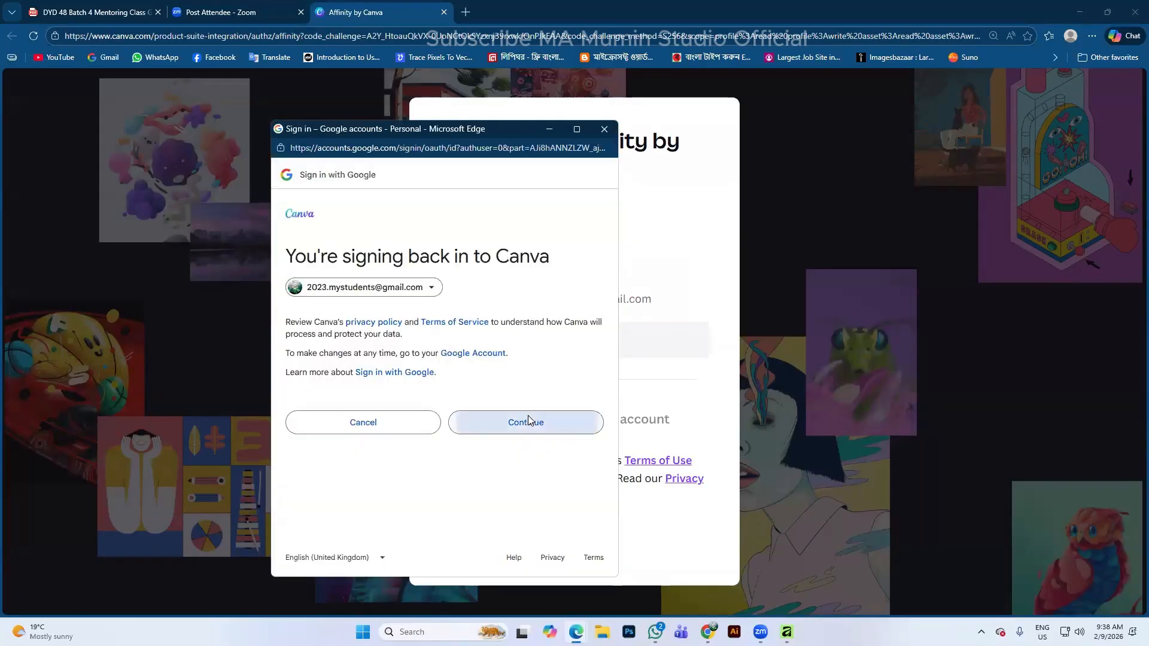
pyautogui.click(528, 420)
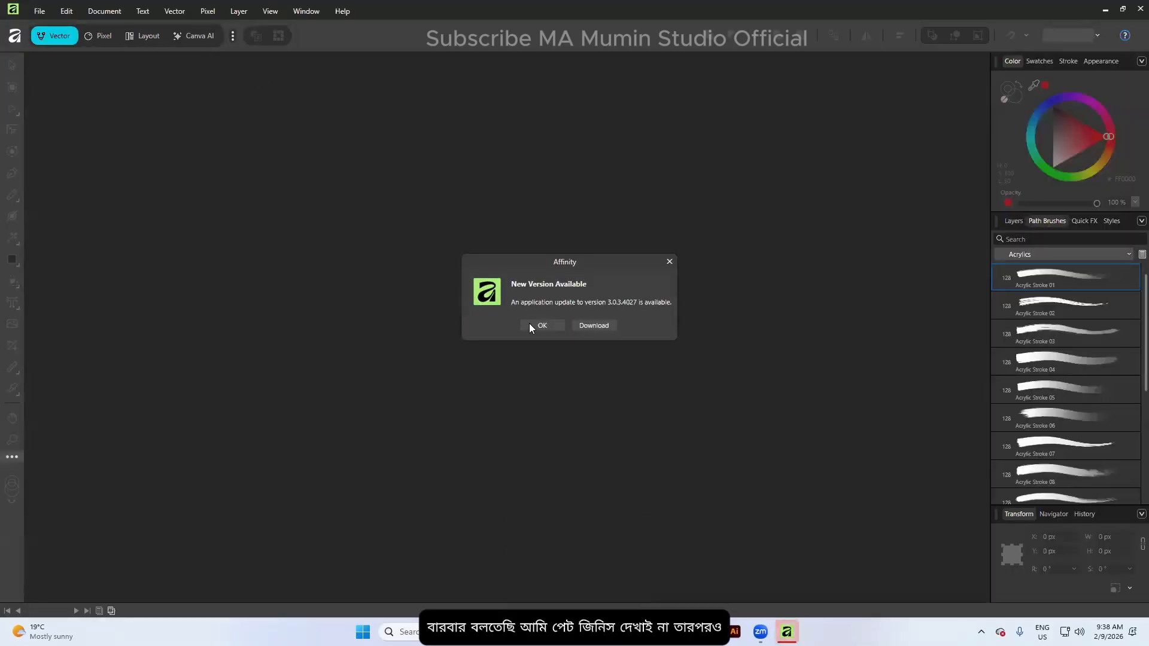
pyautogui.click(535, 325)
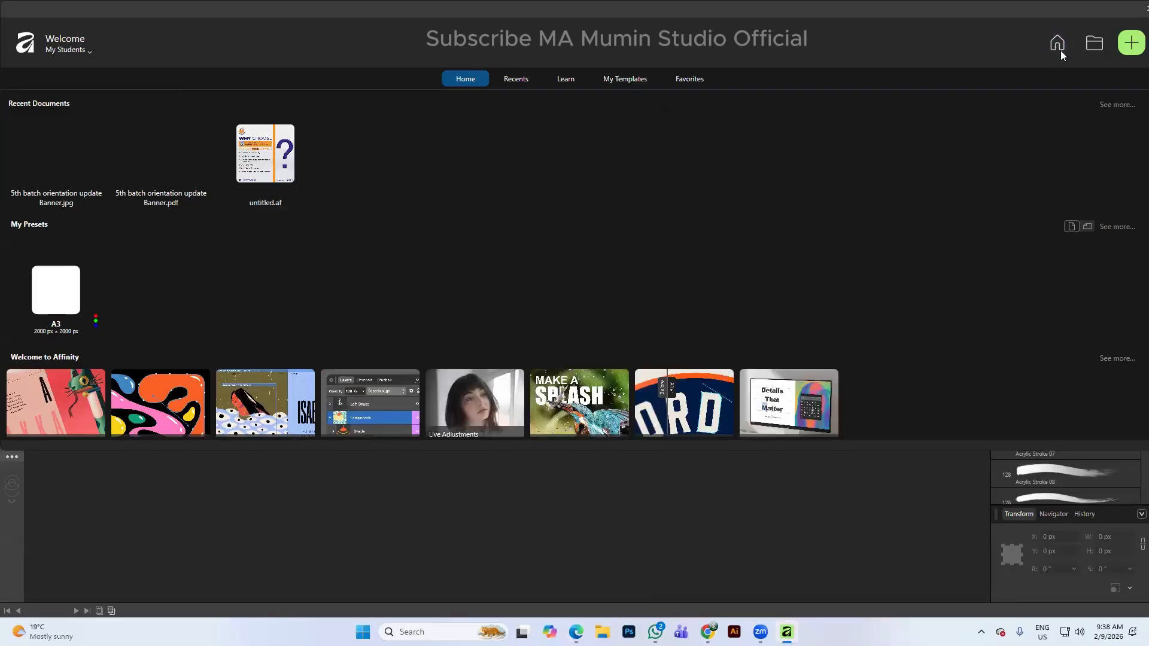
# Reposition the Welcome window and close it
pyautogui.doubleClick(889, 12)
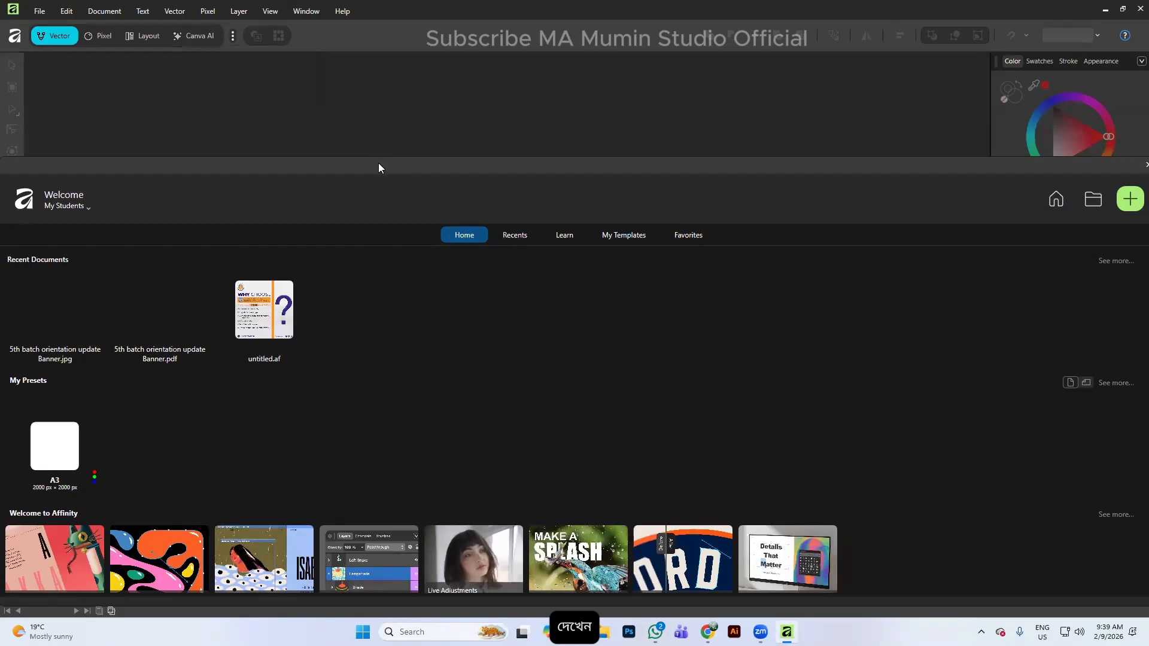
pyautogui.moveTo(378, 167); pyautogui.dragTo(378, 20)
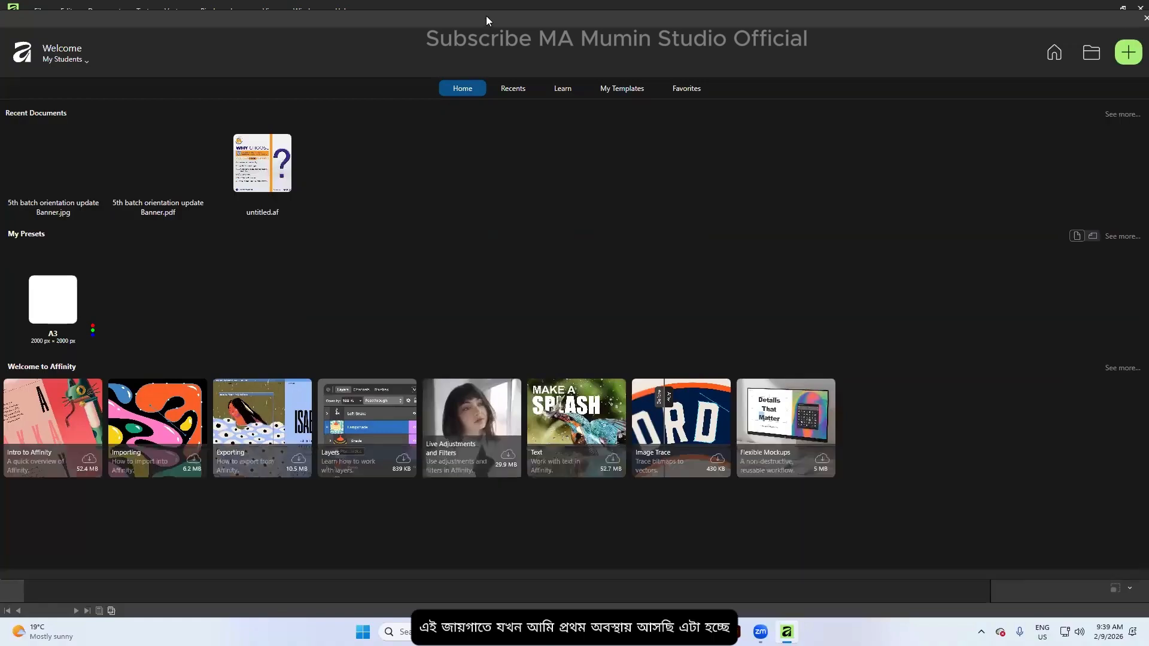
pyautogui.doubleClick(486, 15)
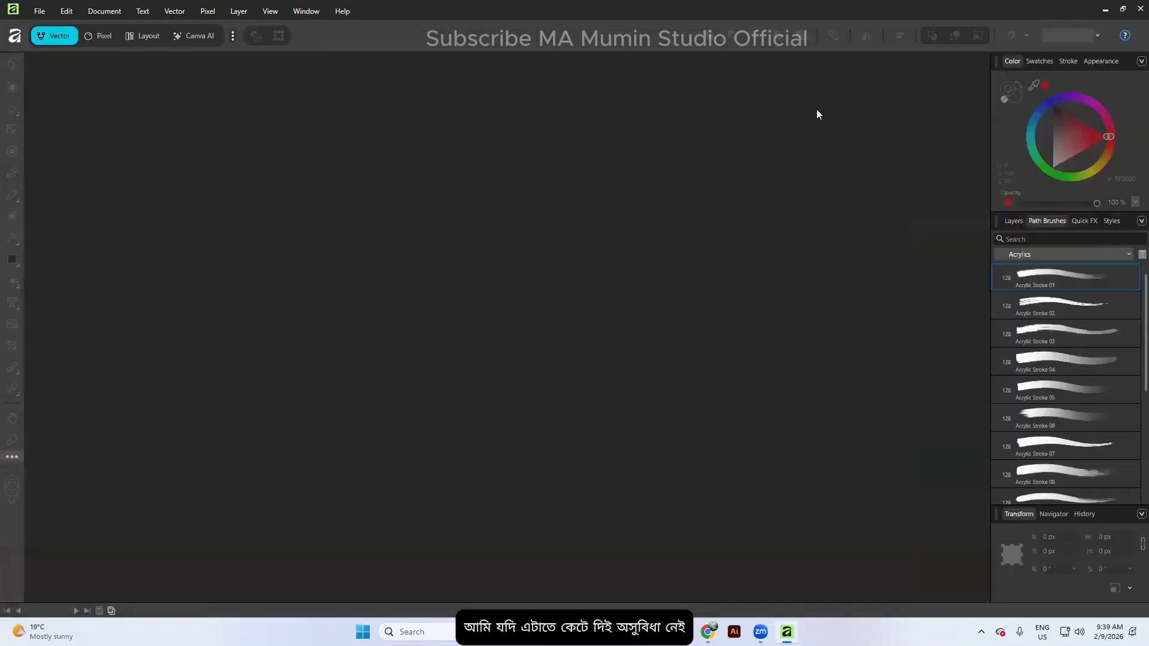
# Open the new document setup and browse its RGB and CMYK page-size presets
pyautogui.click(40, 11)
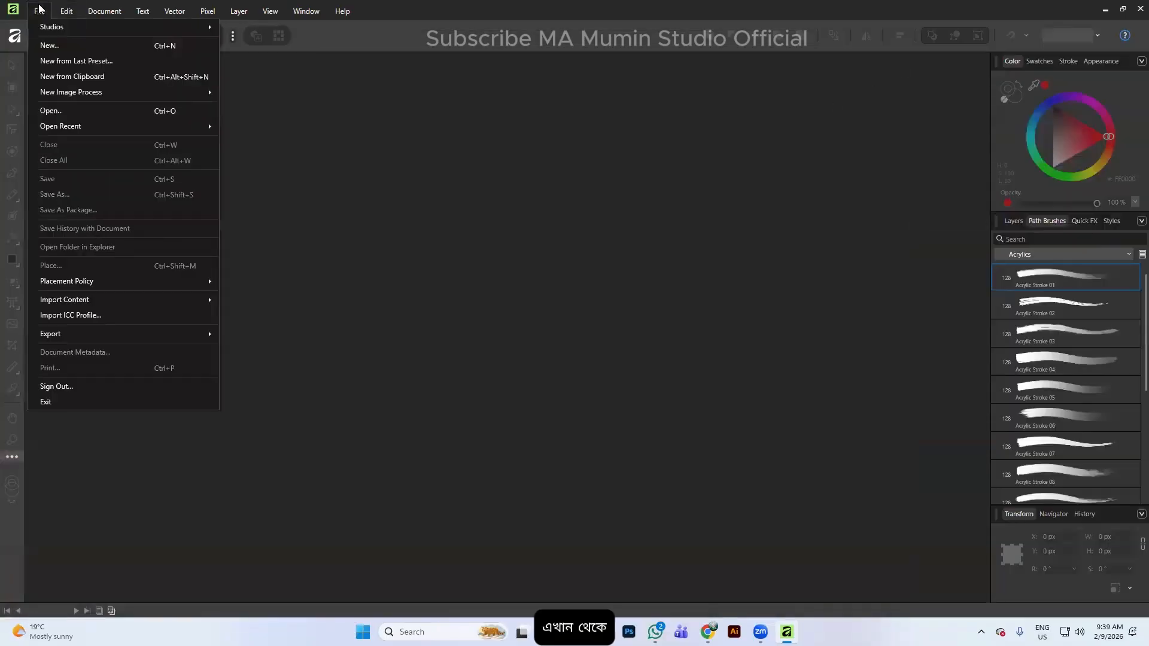
pyautogui.click(42, 46)
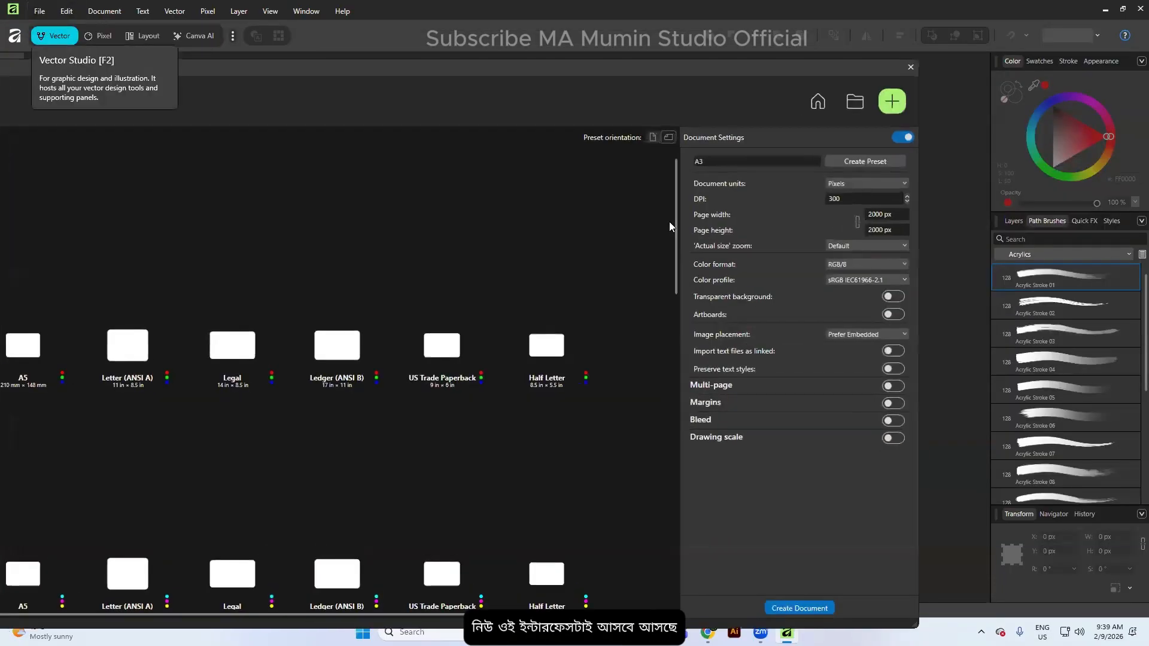
pyautogui.doubleClick(478, 65)
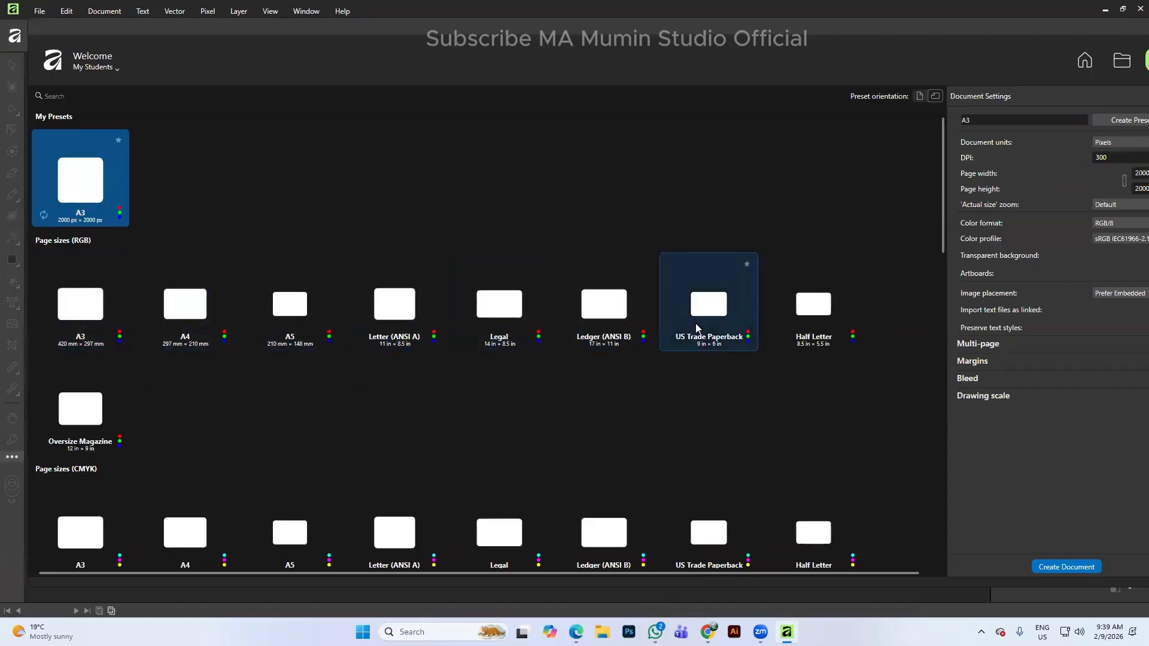
pyautogui.scroll(-2, 835, 466)
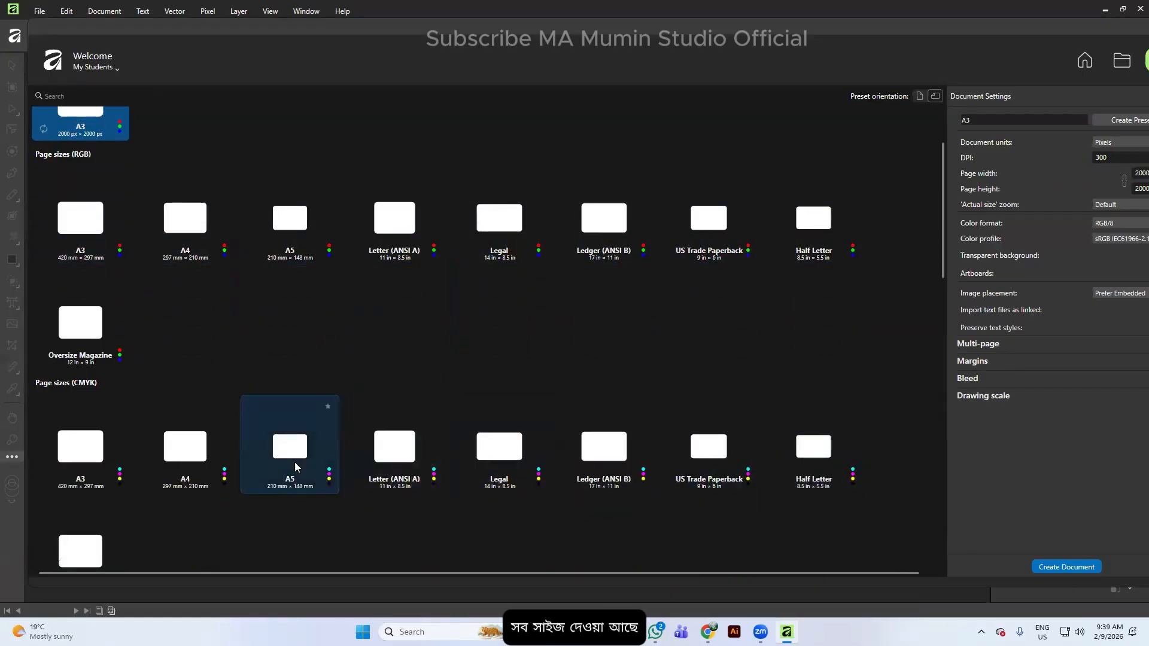
pyautogui.scroll(-1, 54, 413)
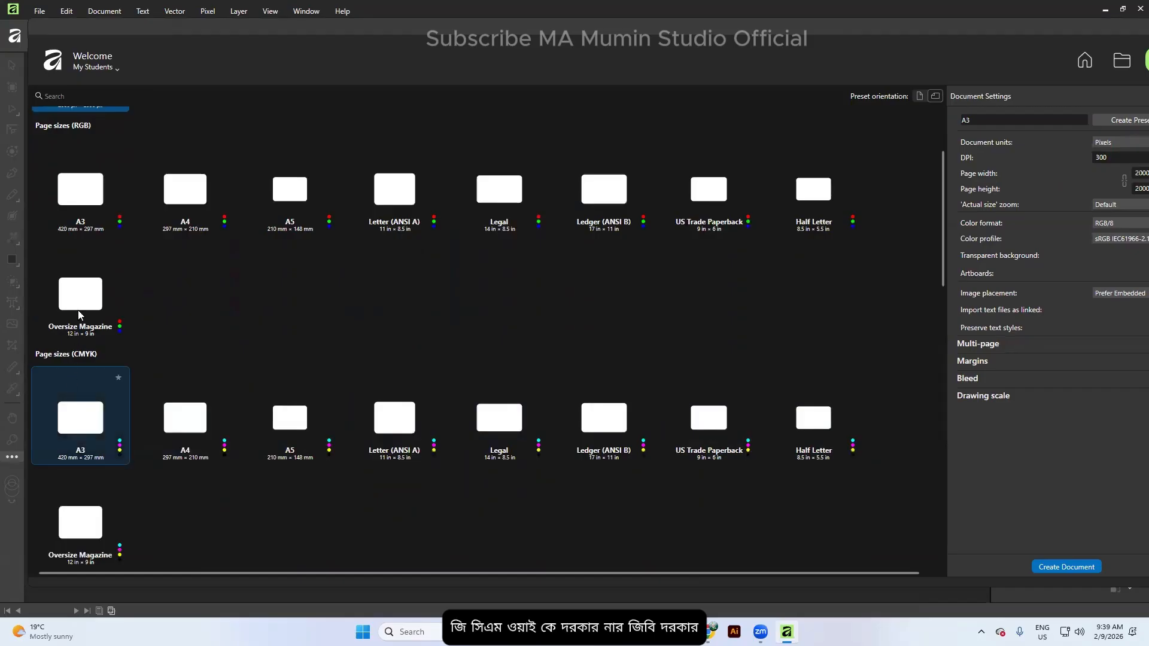
pyautogui.scroll(3, 114, 225)
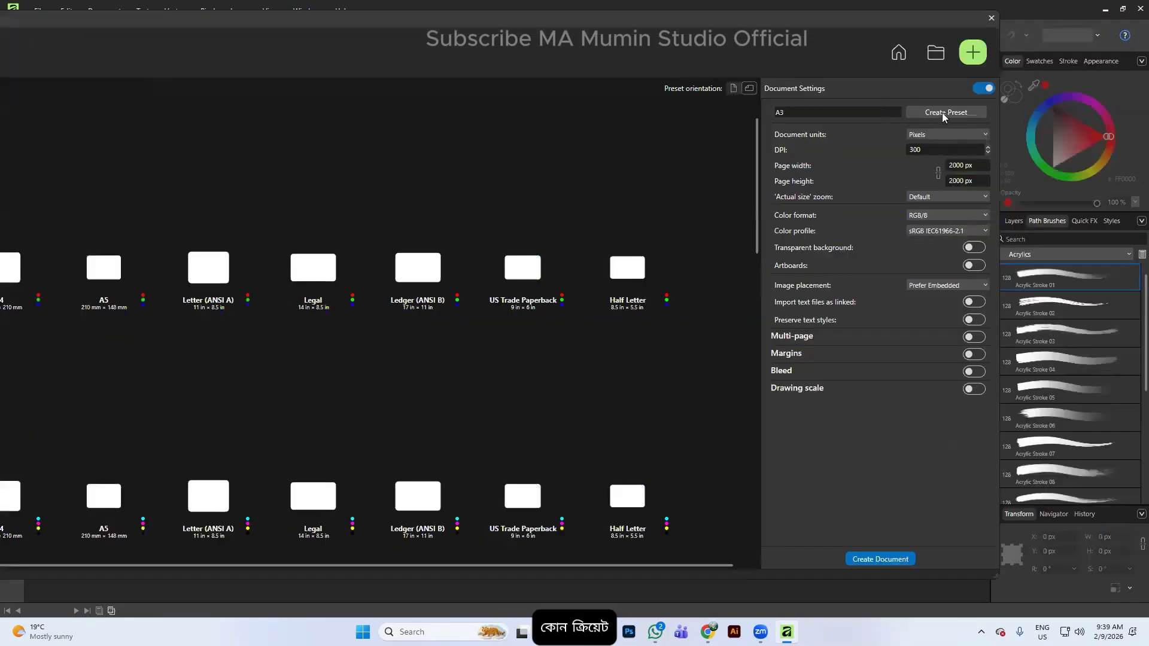
# Review the document unit choices and the 'Actual size' zoom options, keeping Pixels and Default
pyautogui.click(955, 134)
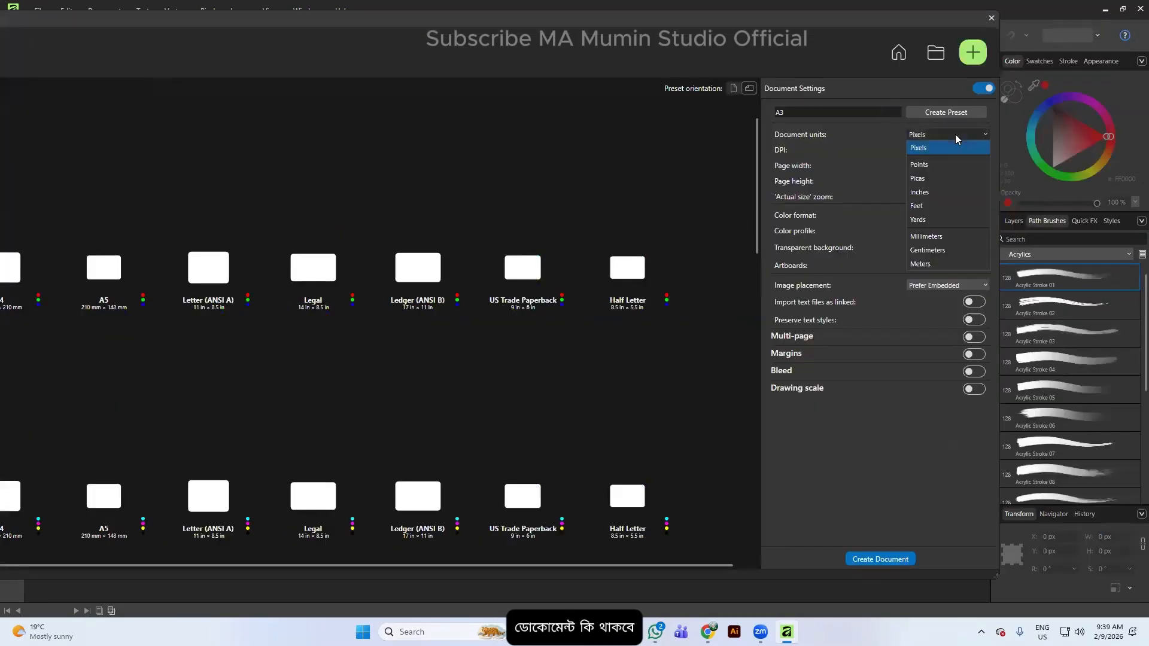
pyautogui.click(958, 146)
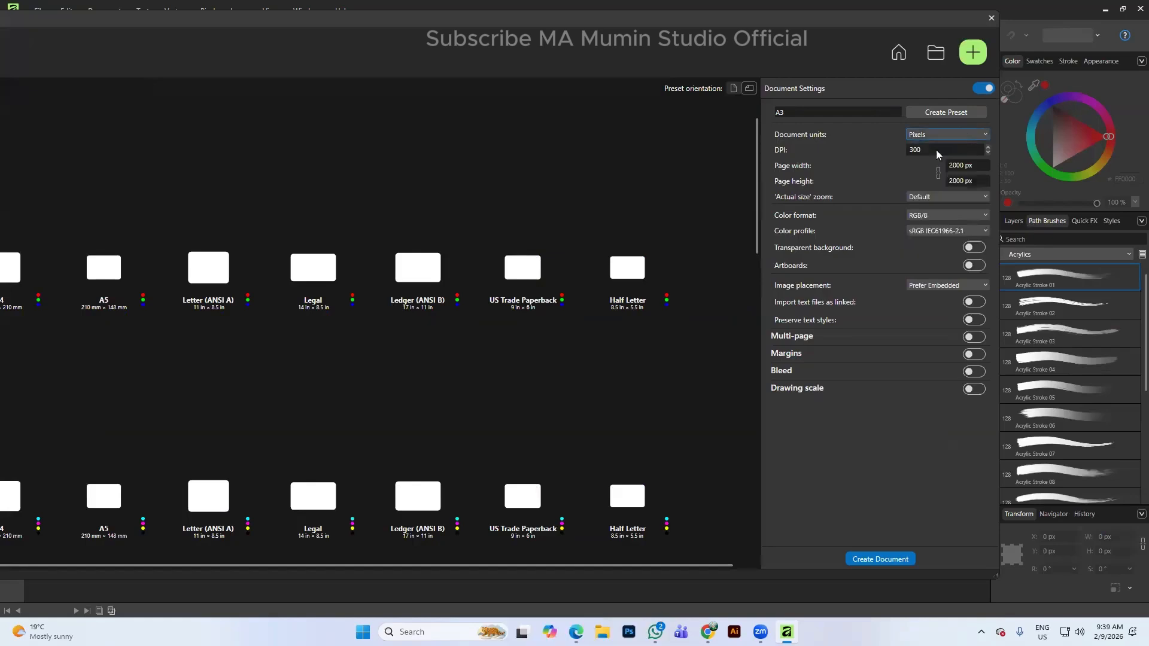
pyautogui.click(965, 198)
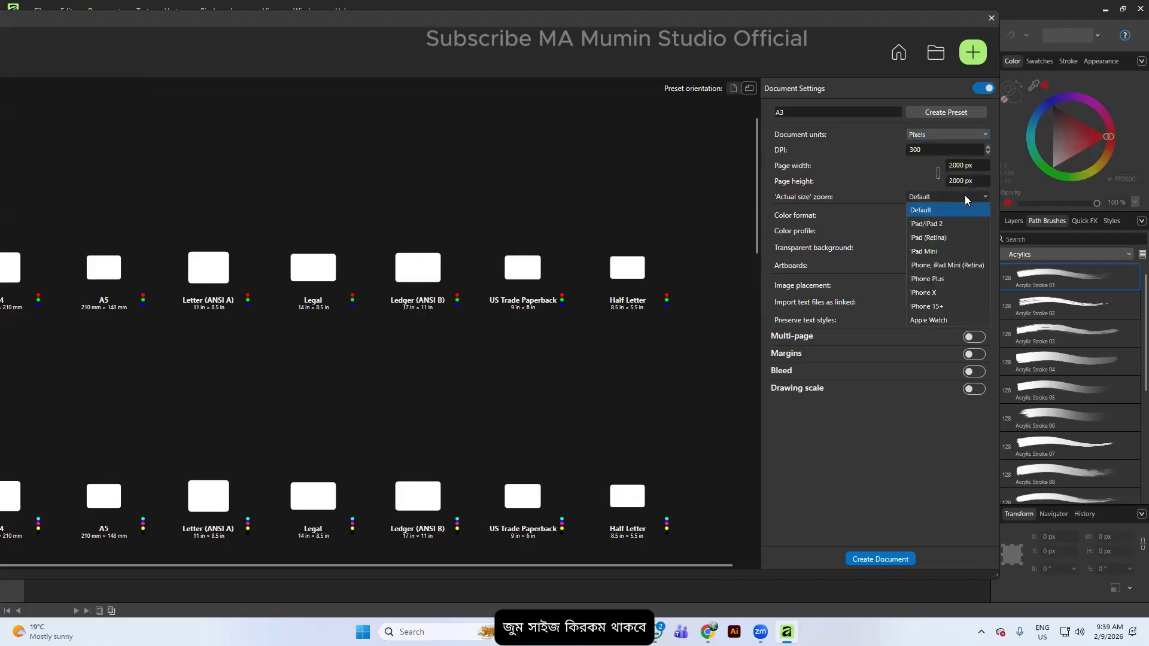
pyautogui.click(962, 197)
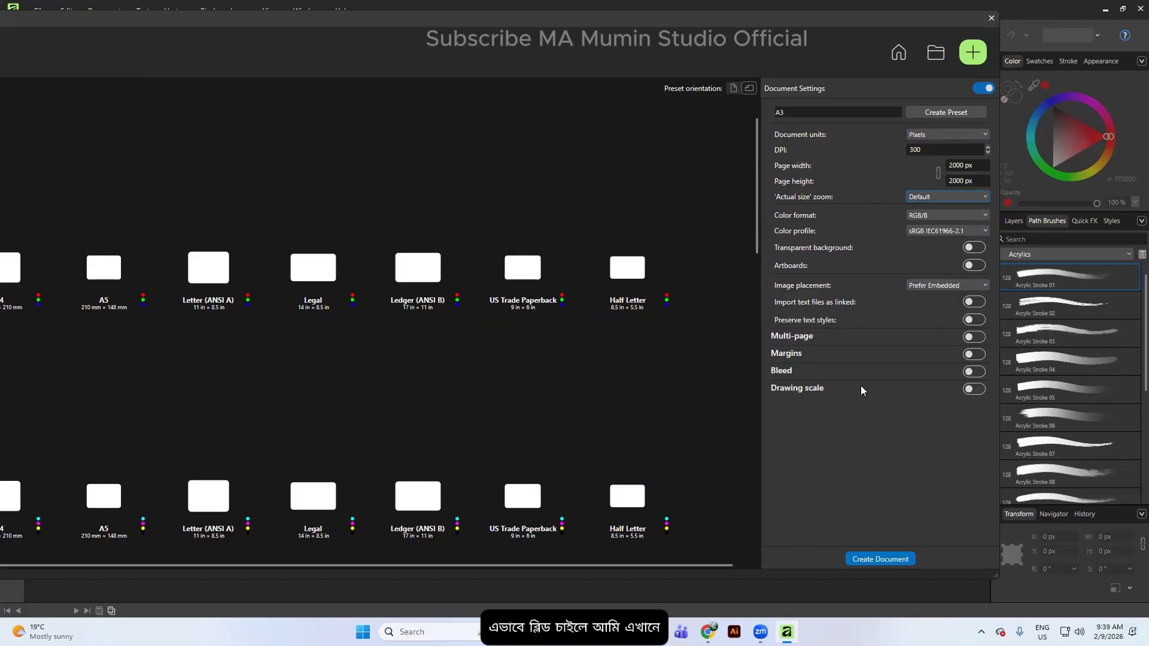
# Turn on Bleed to view its margins, turn it off again, and enable Drawing scale
pyautogui.click(970, 373)
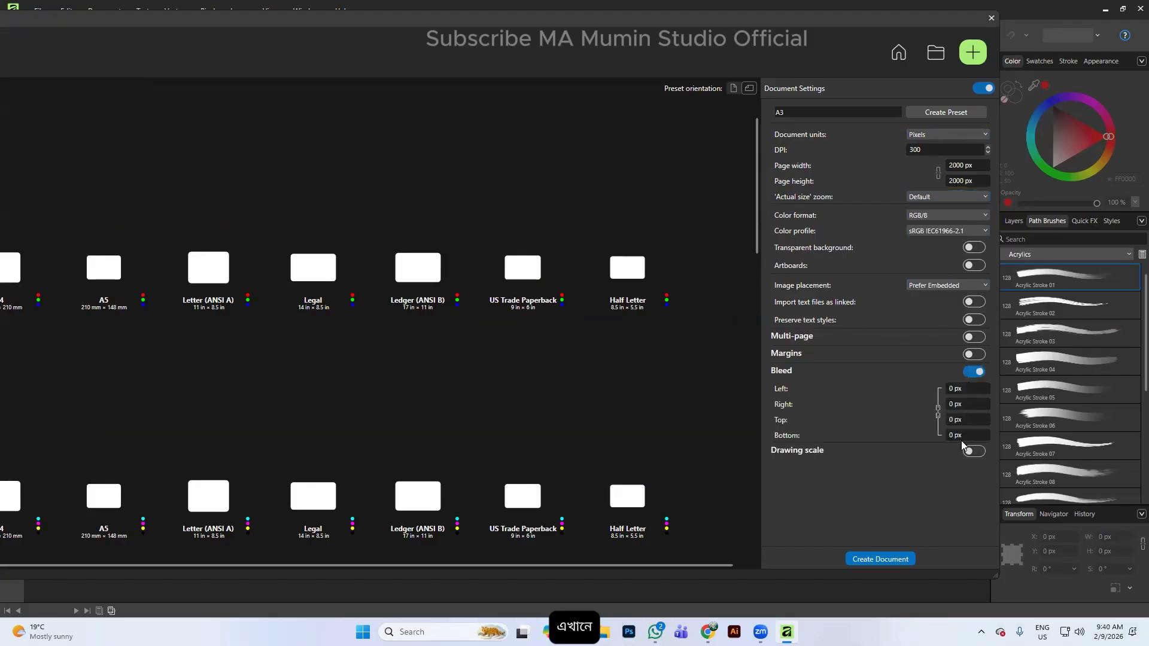
pyautogui.click(974, 371)
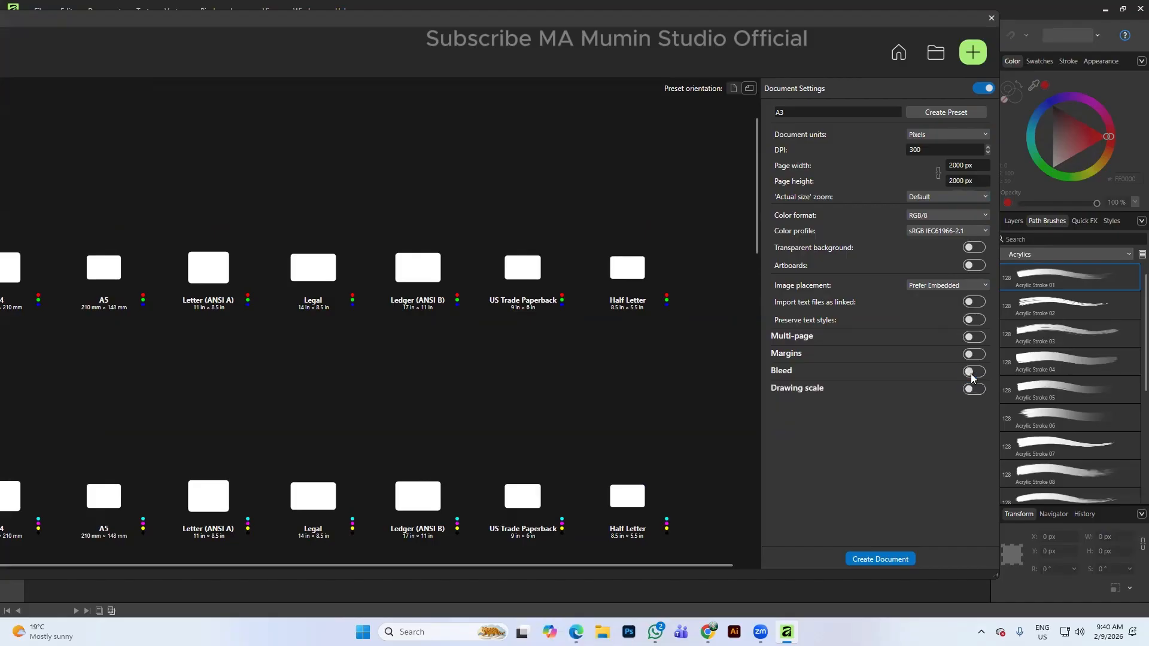
pyautogui.click(970, 389)
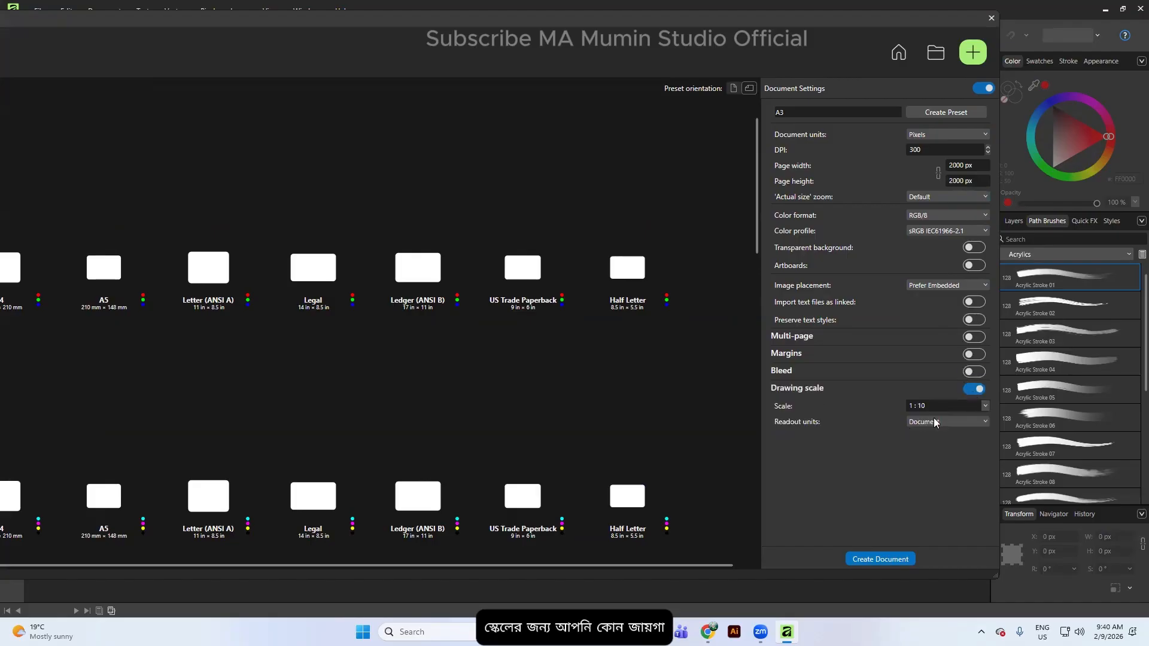
# Turn off Drawing scale, and turn Margins on to view its fields before switching it off again
pyautogui.click(977, 391)
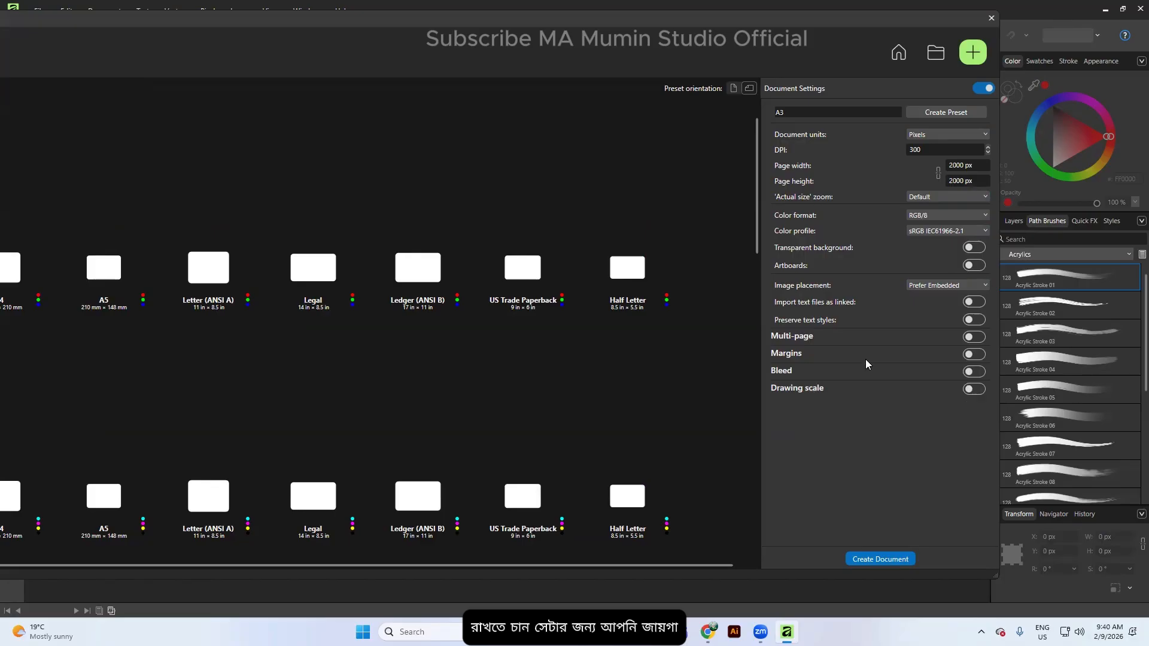
pyautogui.click(969, 354)
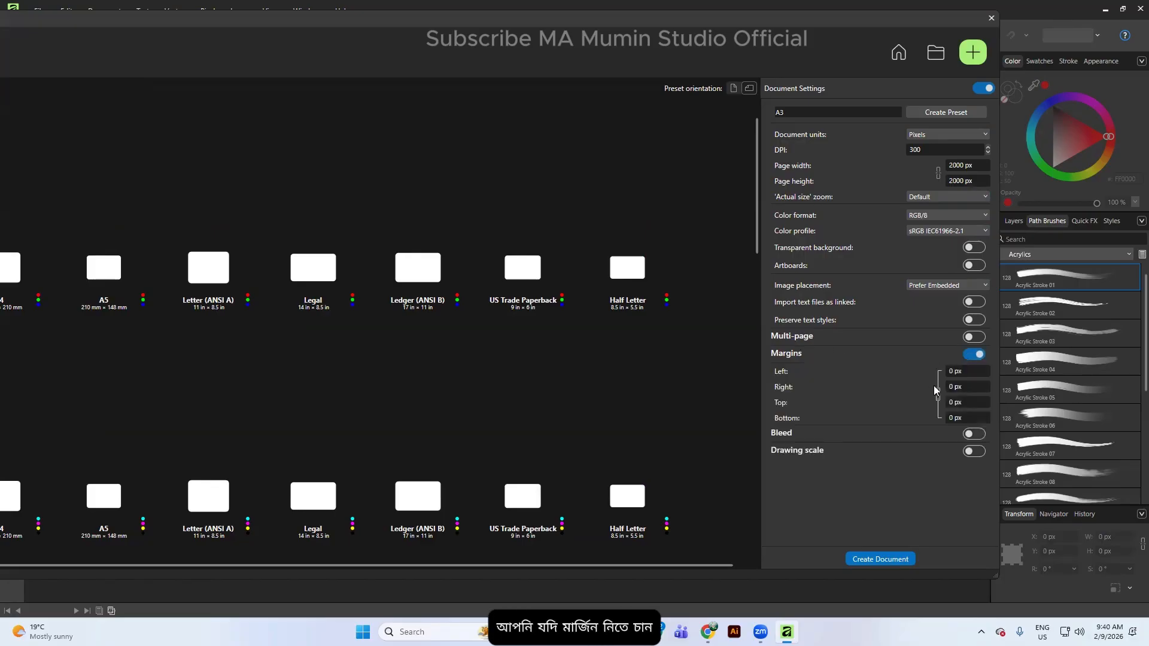
pyautogui.click(978, 356)
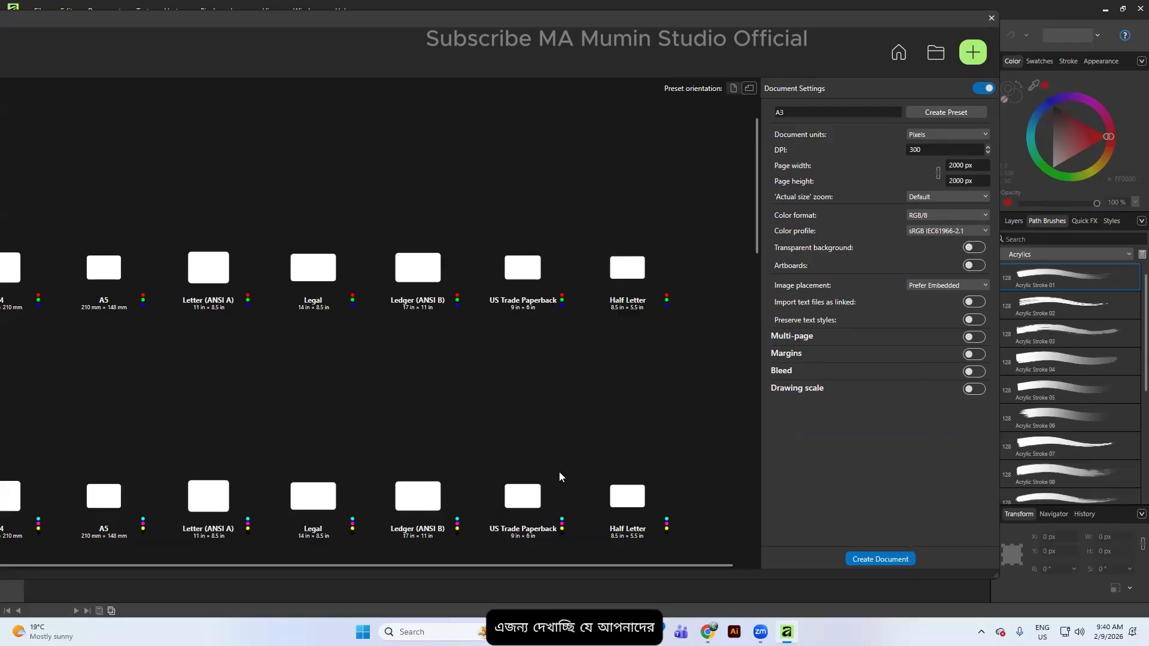
pyautogui.press('Escape')
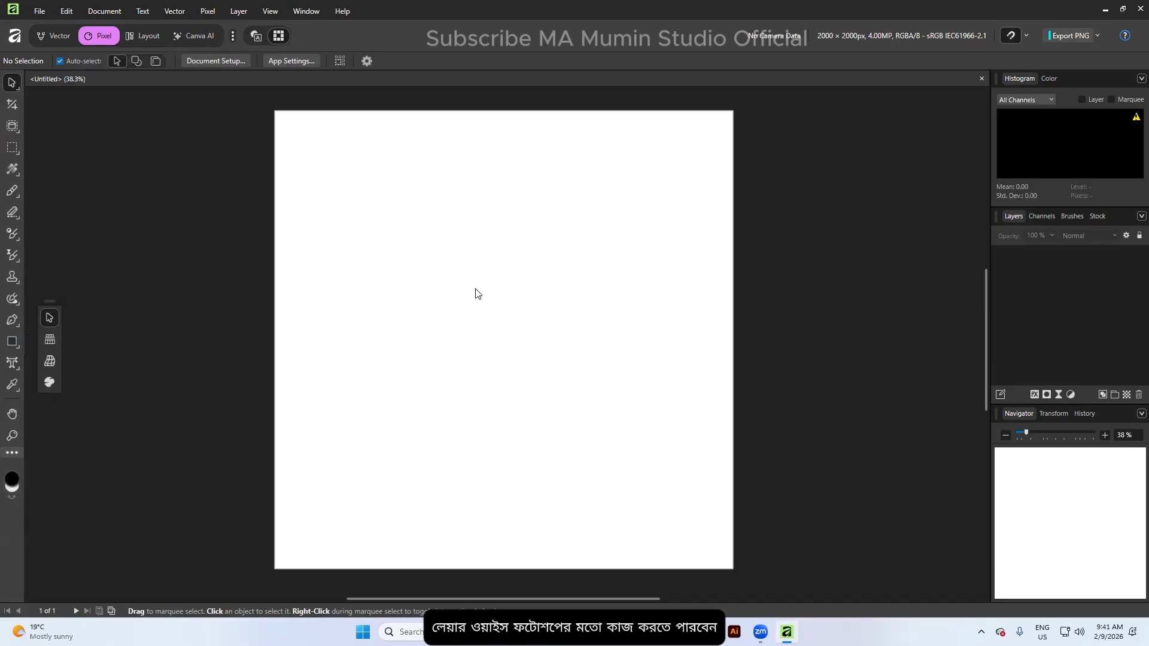
# Switch to the Vector studio and view the tools grouped with the Node Tool
pyautogui.click(48, 36)
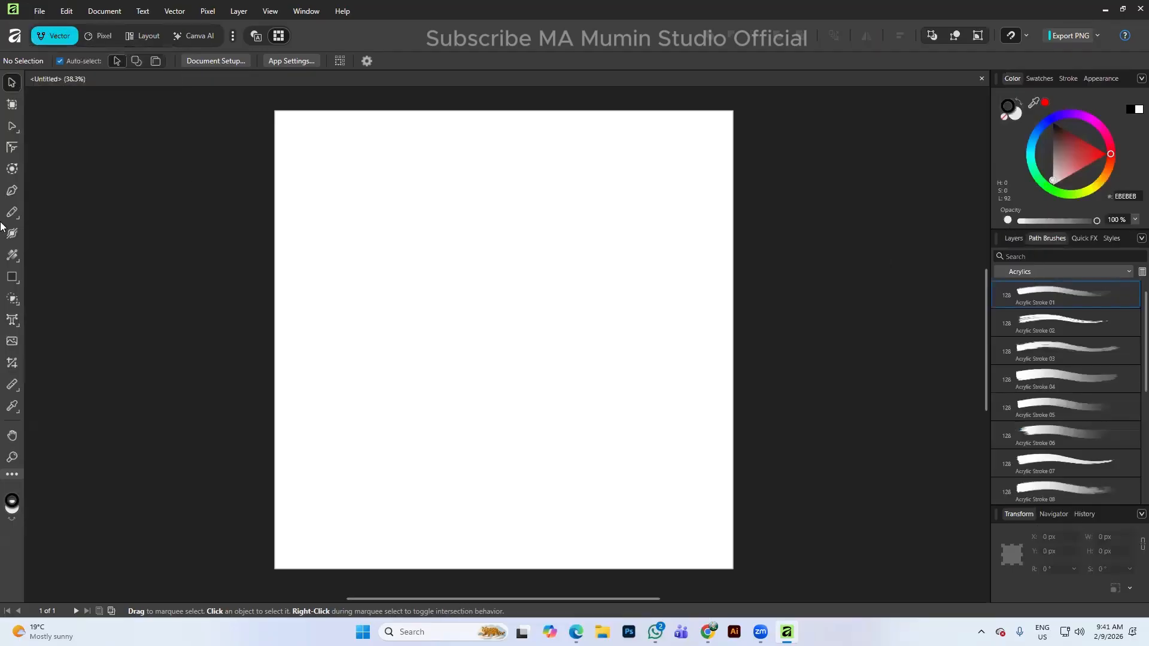
pyautogui.rightClick(12, 135)
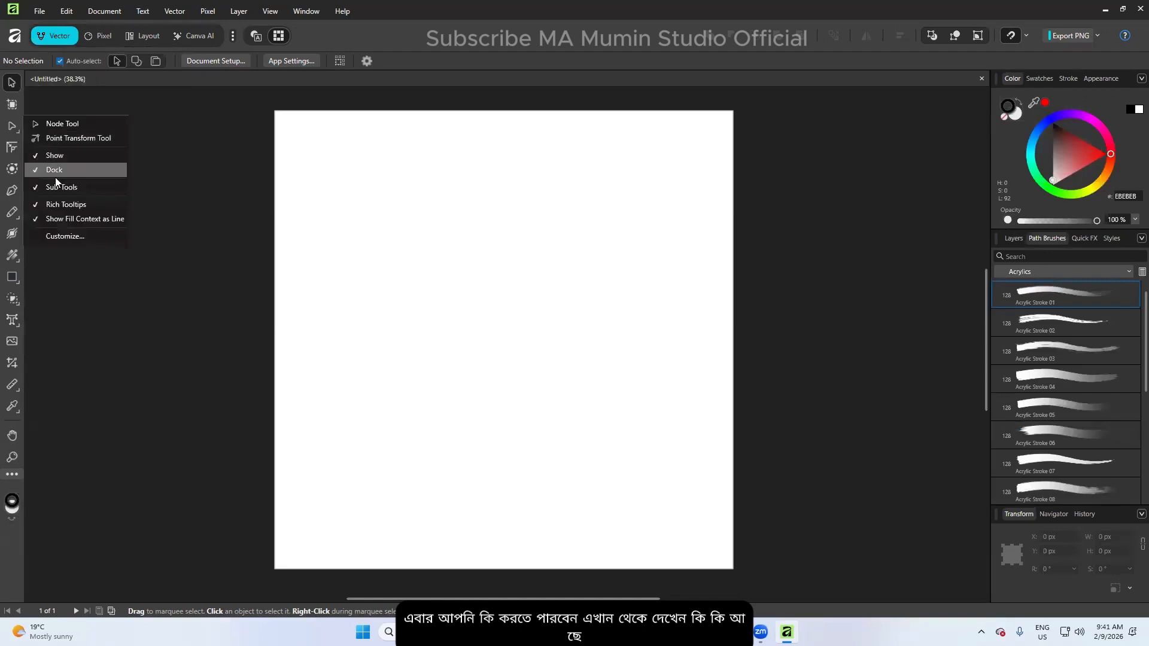
pyautogui.click(9, 142)
# Draw a closed four-node path of curved and straight segments with the Pen tool, and reshape its top node's handle
pyautogui.click(12, 190)
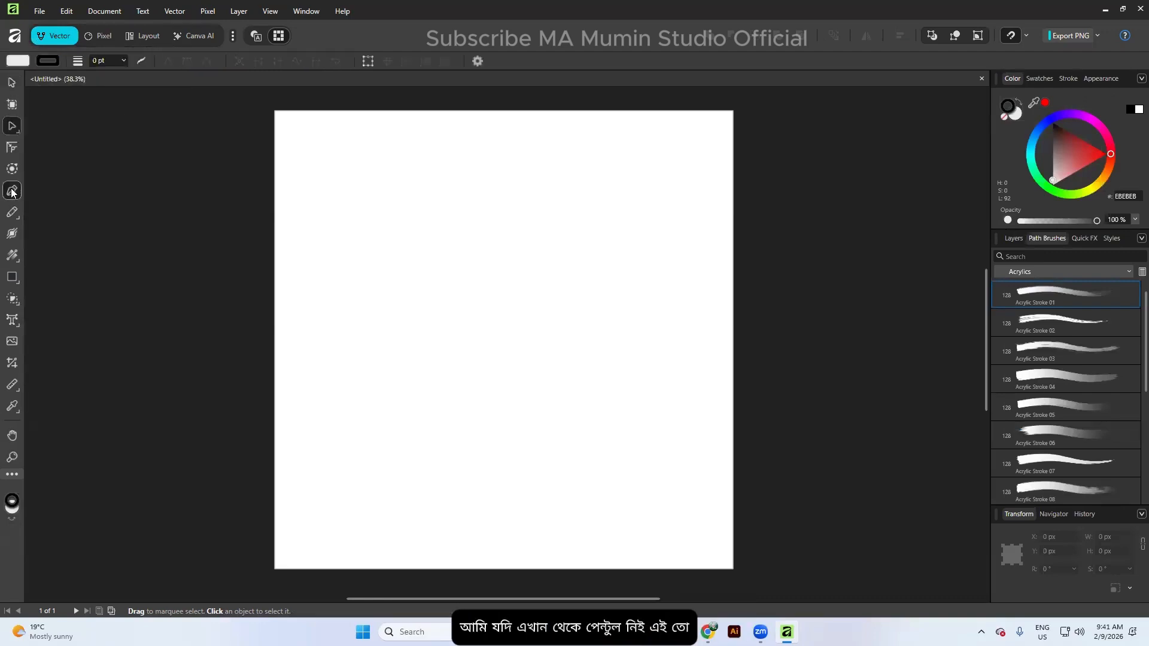
pyautogui.click(370, 291)
pyautogui.click(458, 220)
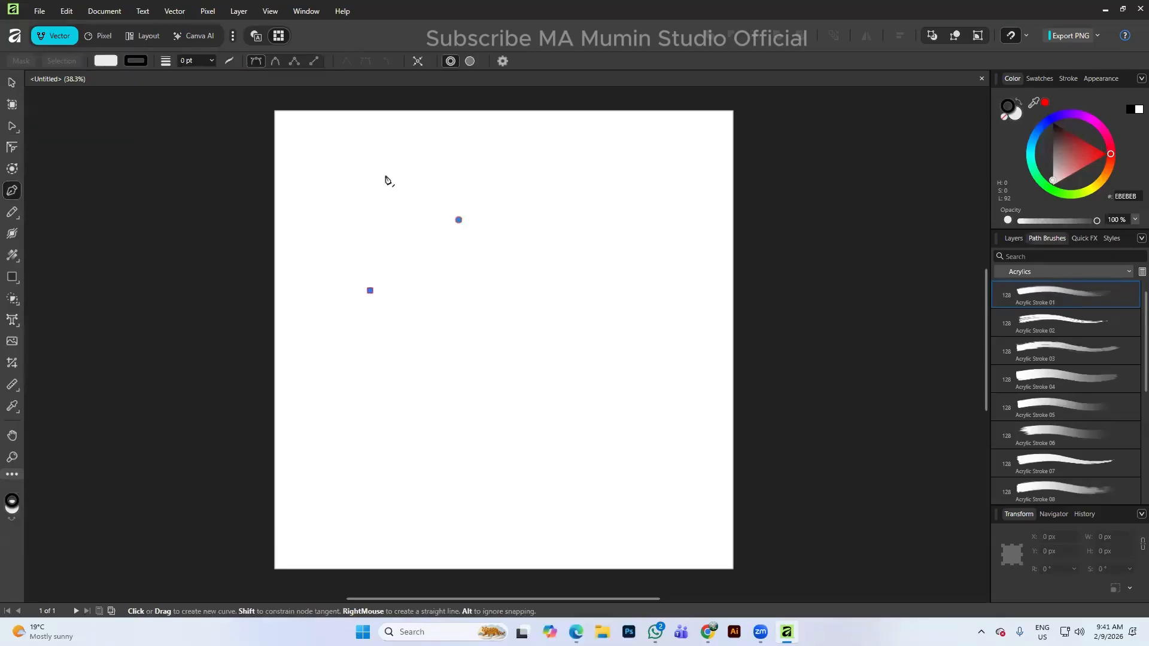
pyautogui.moveTo(459, 220); pyautogui.dragTo(589, 251)
pyautogui.click(574, 314)
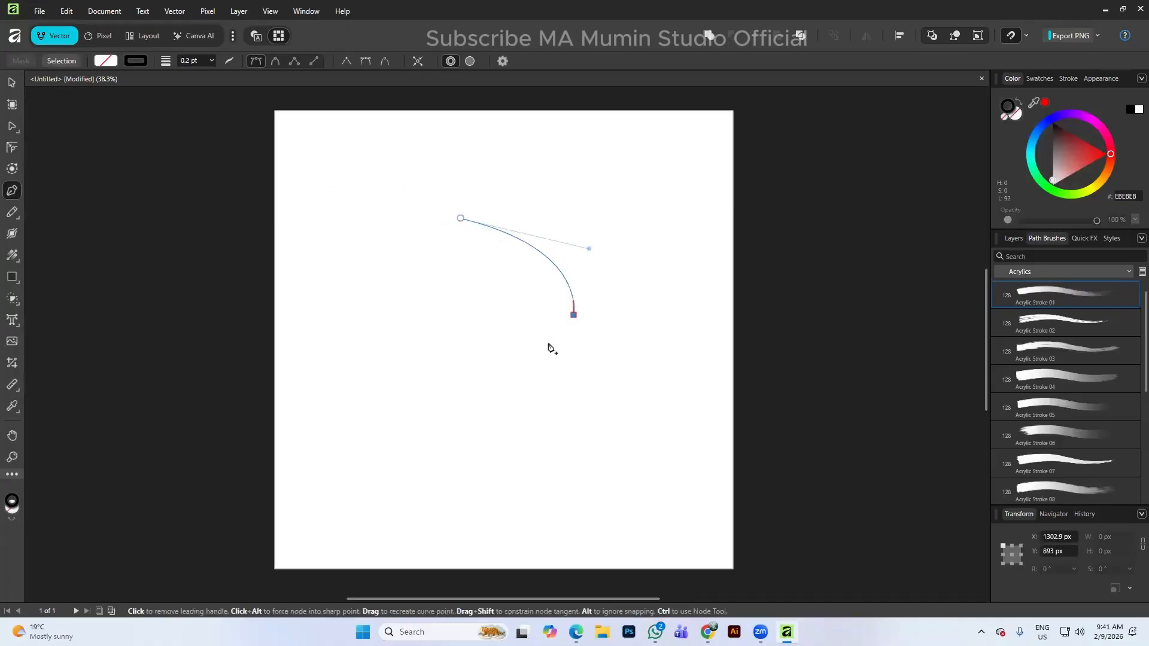
pyautogui.click(481, 386)
pyautogui.moveTo(379, 297); pyautogui.dragTo(414, 226)
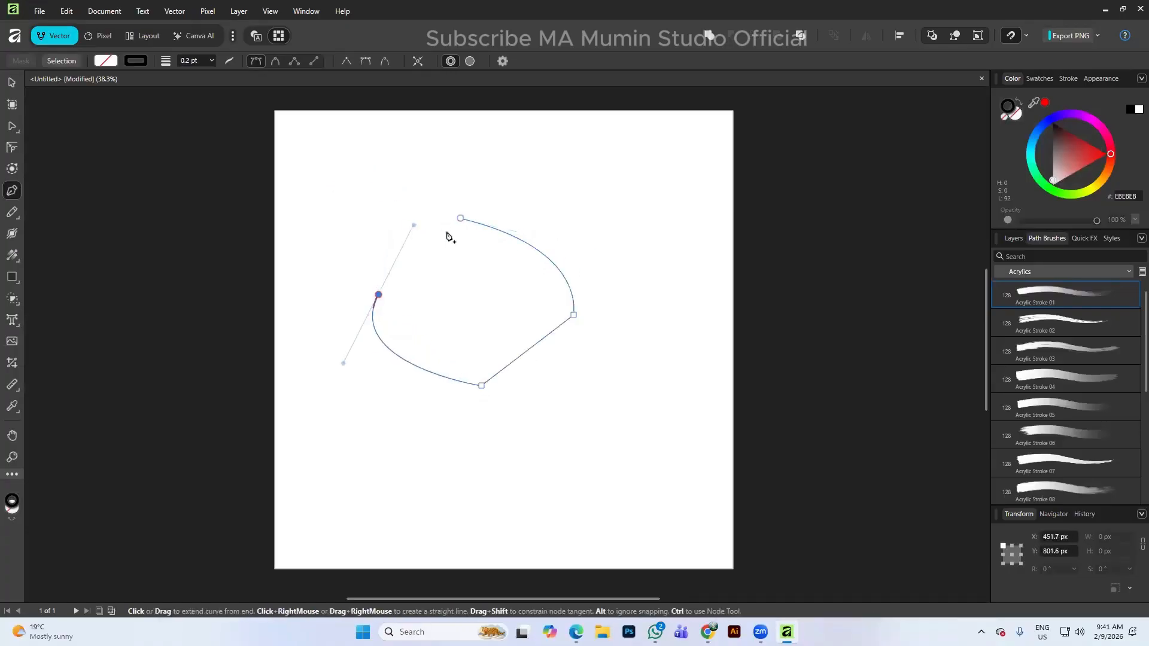
pyautogui.click(461, 219)
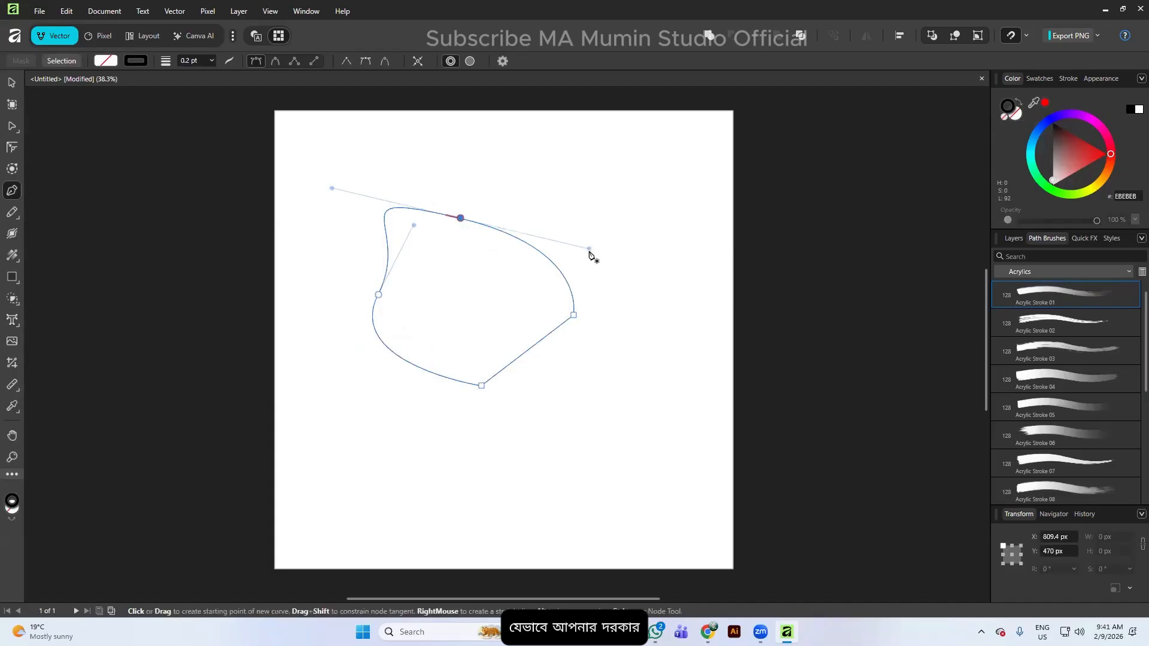
pyautogui.moveTo(589, 249); pyautogui.dragTo(556, 393)
# Undo the handle change and the whole pen path, leaving the page blank
pyautogui.hotkey('ctrl', 'z')
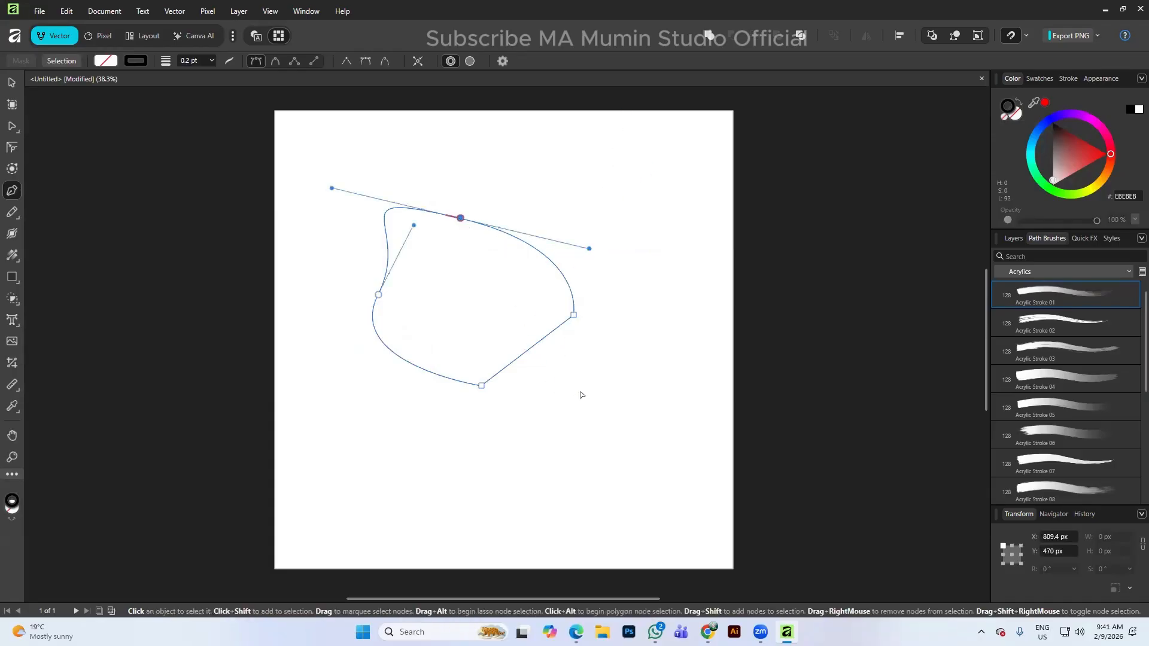
pyautogui.hotkey('ctrl', 'z')
pyautogui.hotkey('ctrl', 'z')
pyautogui.hotkey('ctrl', 'z')
pyautogui.hotkey('ctrl', 'z')
pyautogui.hotkey('ctrl', 'z')
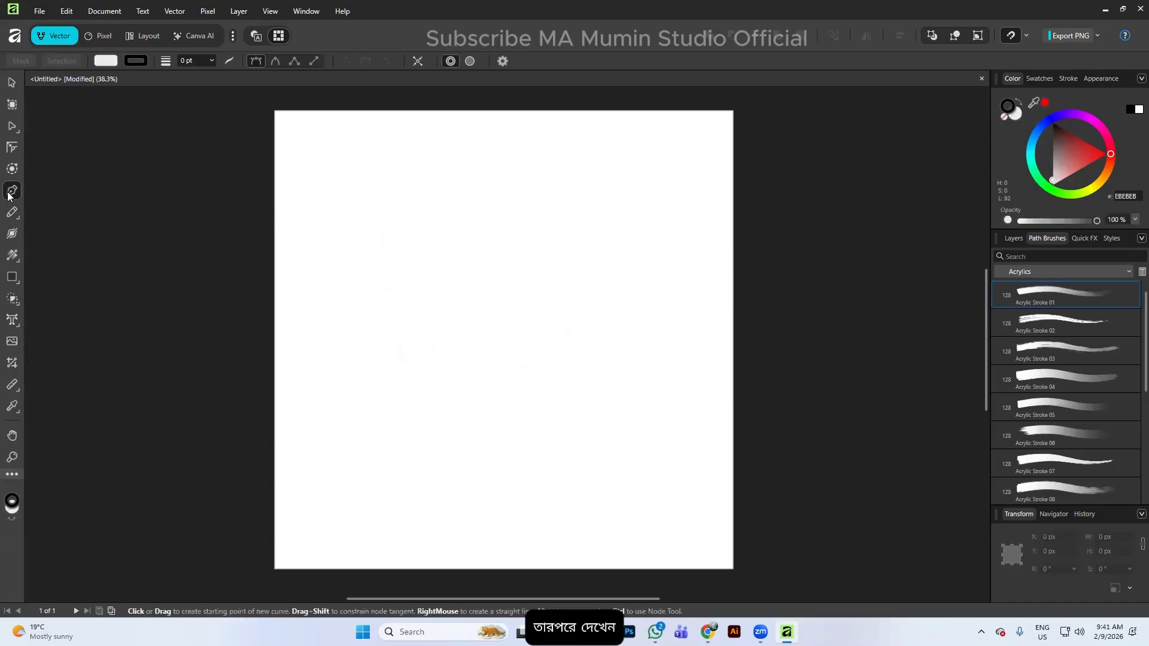
# Draw a freehand irregular outline about 990 by 1028 px near the page's centre with the Pencil Tool
pyautogui.rightClick(9, 195)
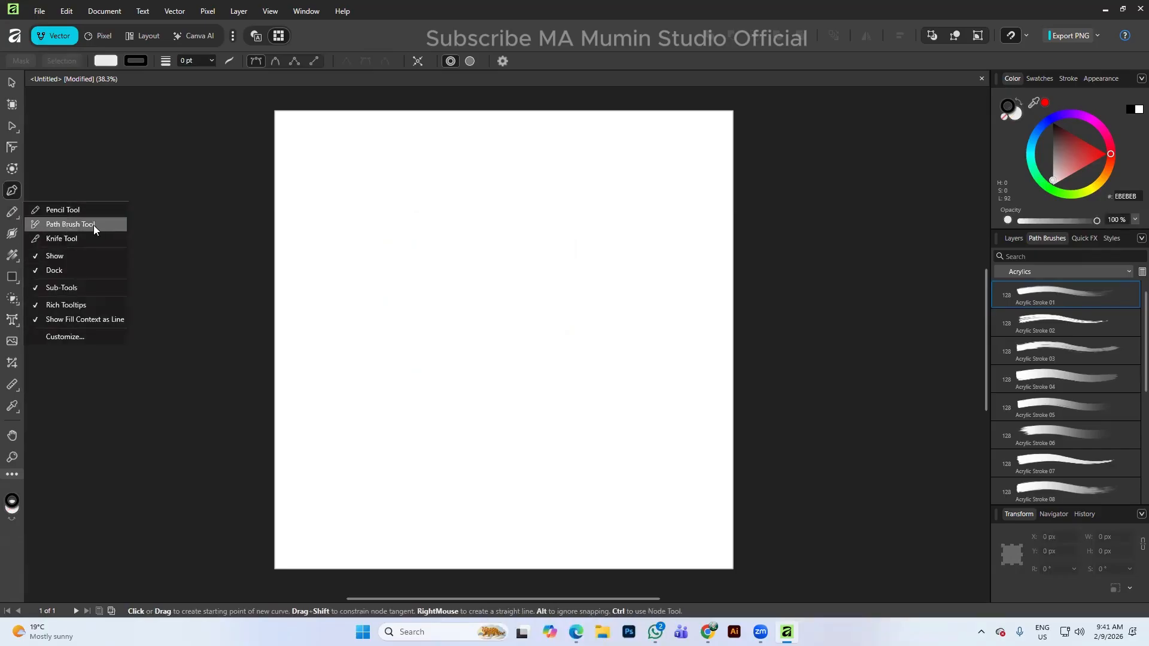
pyautogui.click(62, 210)
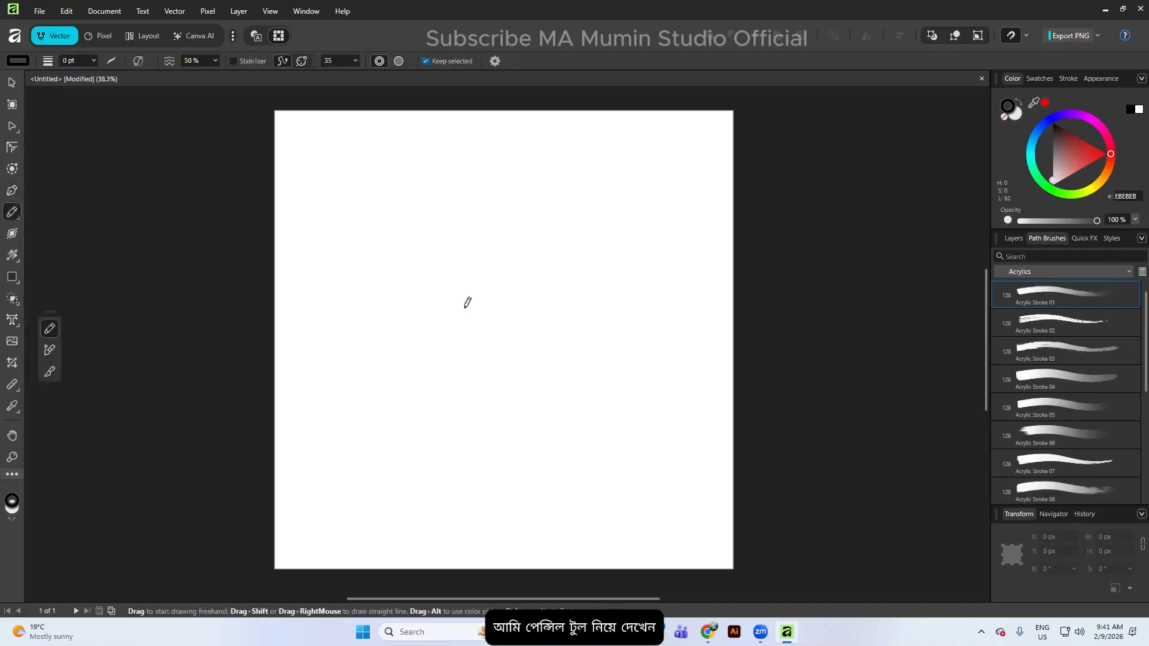
pyautogui.moveTo(413, 298)
pyautogui.mouseDown()
pyautogui.moveTo(408, 264)
pyautogui.moveTo(446, 263)
pyautogui.moveTo(459, 300)
pyautogui.moveTo(591, 404)
pyautogui.moveTo(588, 472)
pyautogui.moveTo(477, 479)
pyautogui.moveTo(401, 446)
pyautogui.moveTo(408, 363)
pyautogui.moveTo(407, 296)
pyautogui.mouseUp()
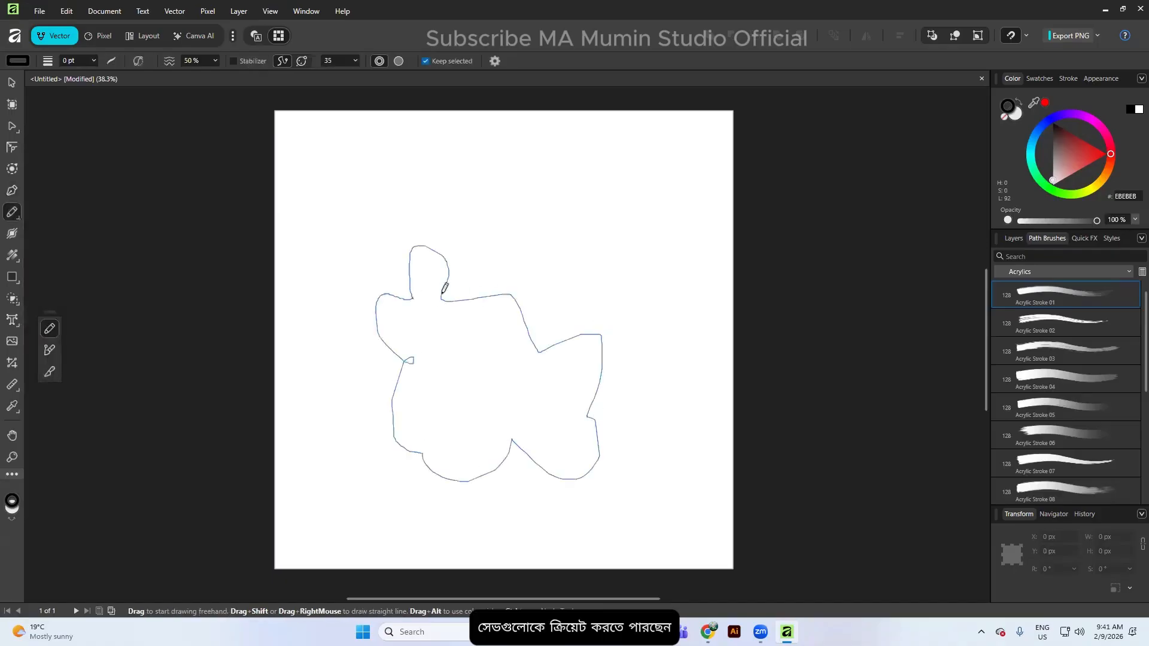
pyautogui.click(11, 84)
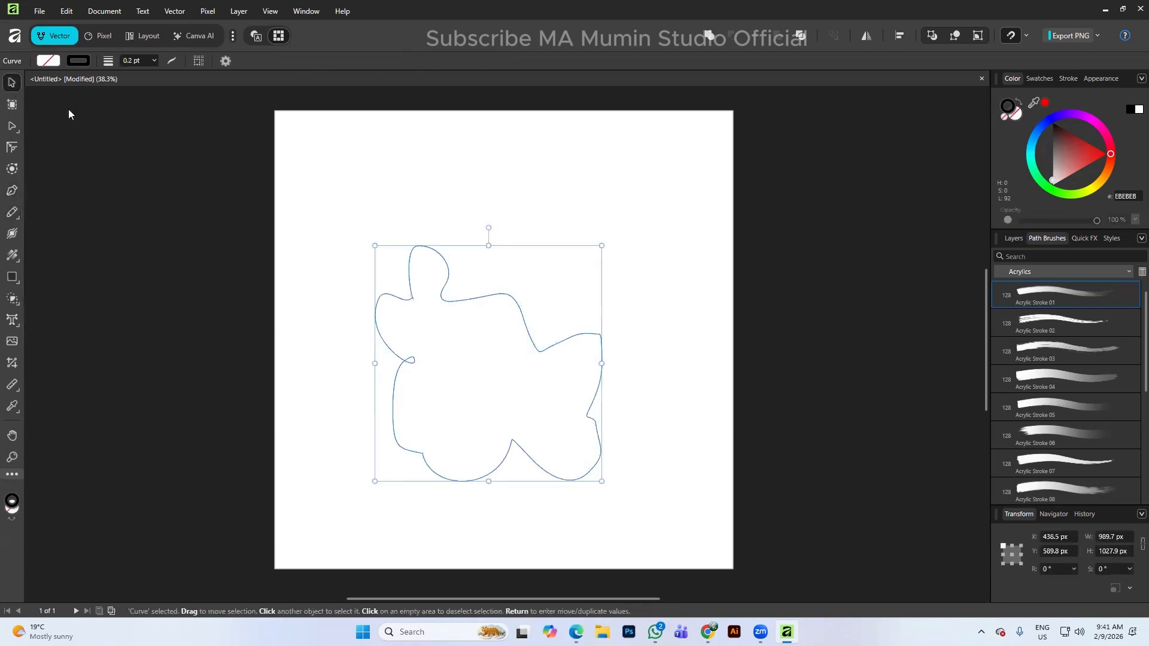
# Fill the freehand outline with bright green (R 15, G 255, B 46) and remove its stroke
pyautogui.scroll(6, 539, 302)
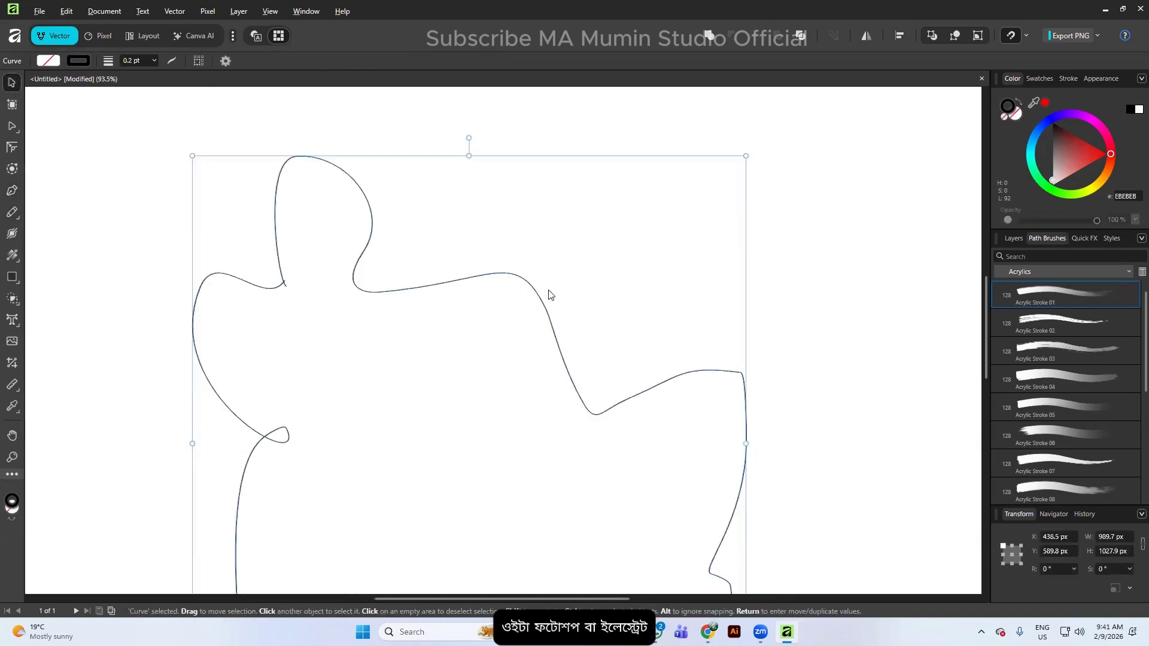
pyautogui.scroll(-6, 390, 316)
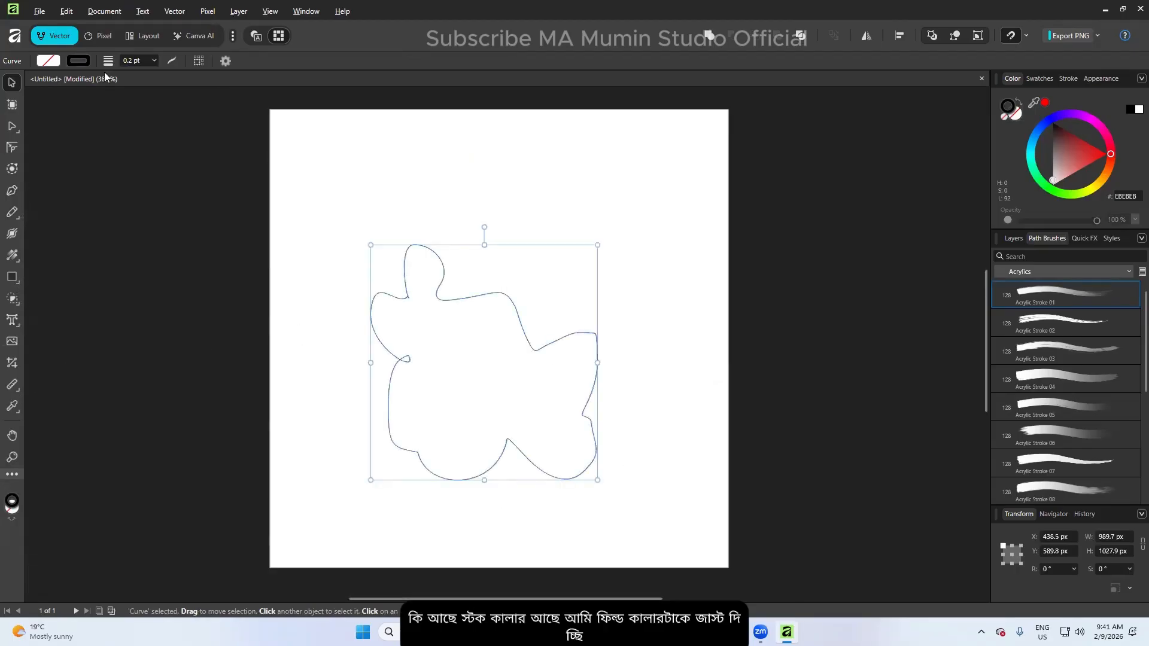
pyautogui.click(49, 61)
pyautogui.click(77, 175)
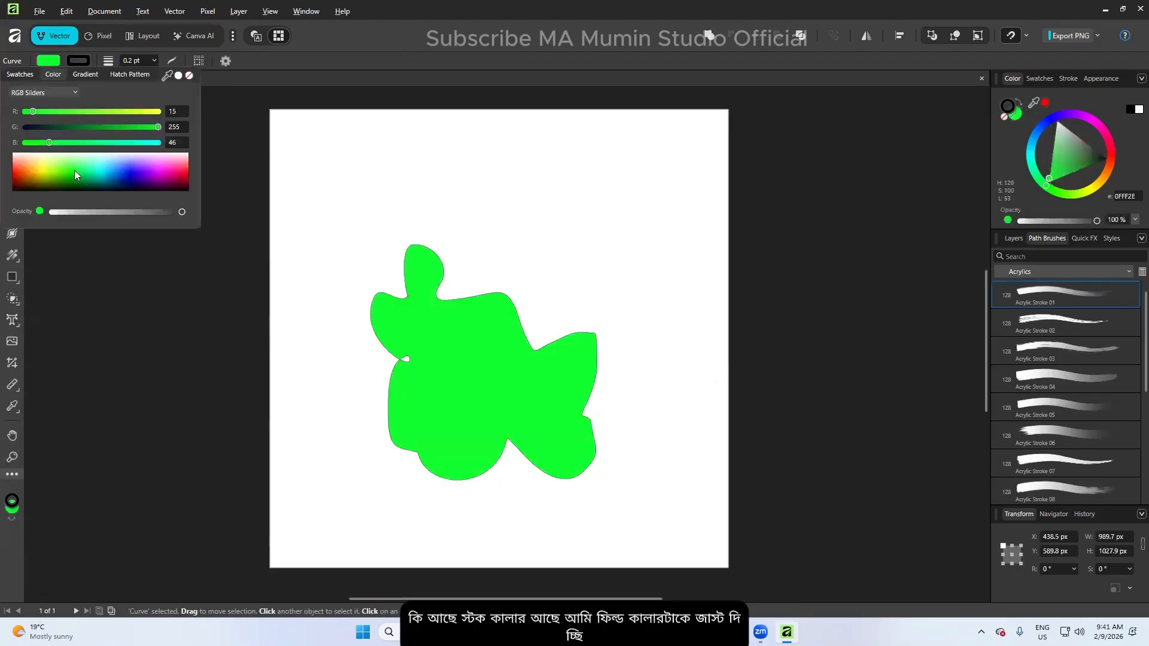
pyautogui.click(78, 61)
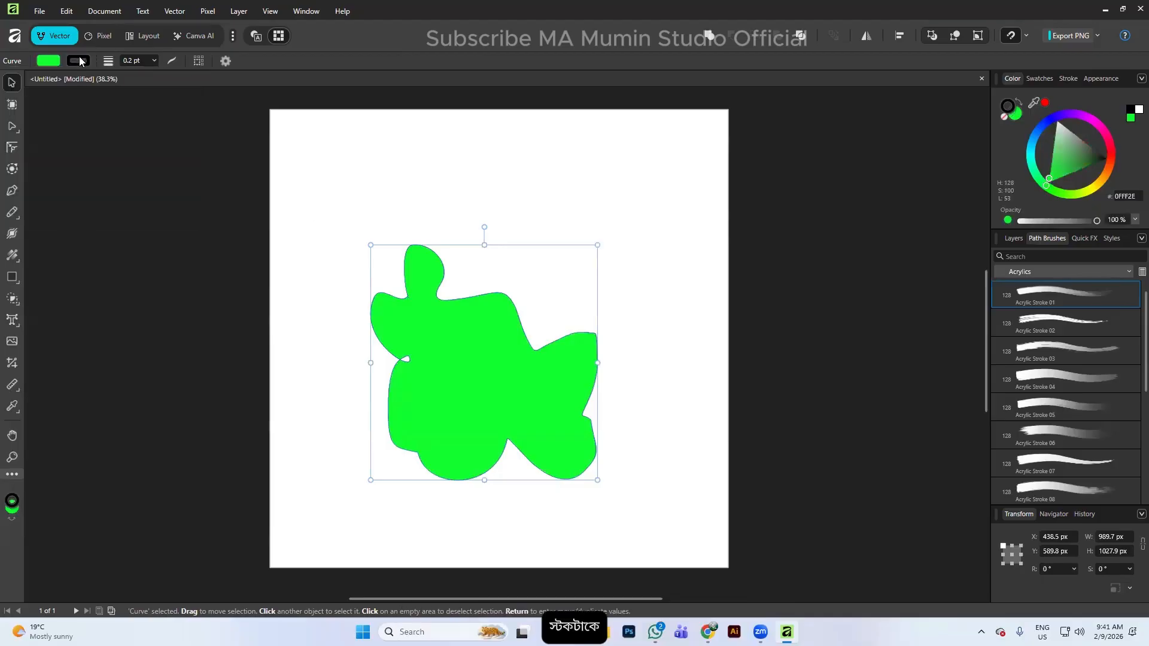
pyautogui.click(78, 61)
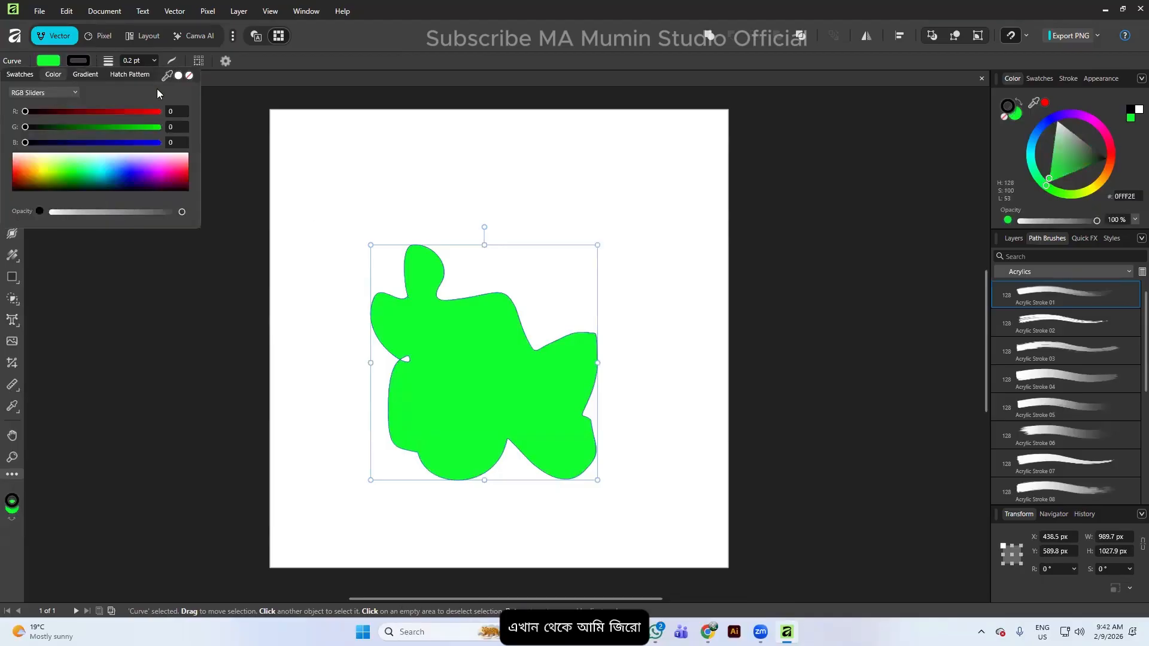
pyautogui.click(189, 75)
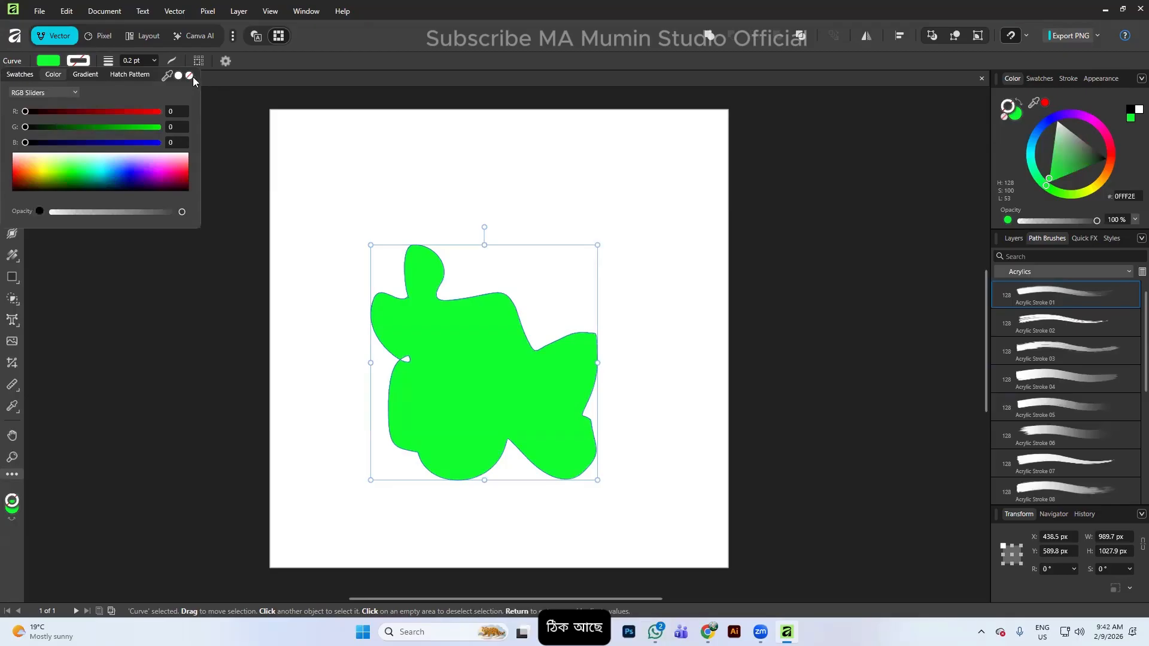
pyautogui.click(344, 140)
# Shift the green shape slightly and examine its edges at high magnification in the Pixels view
pyautogui.scroll(5, 546, 422)
pyautogui.scroll(10, 602, 412)
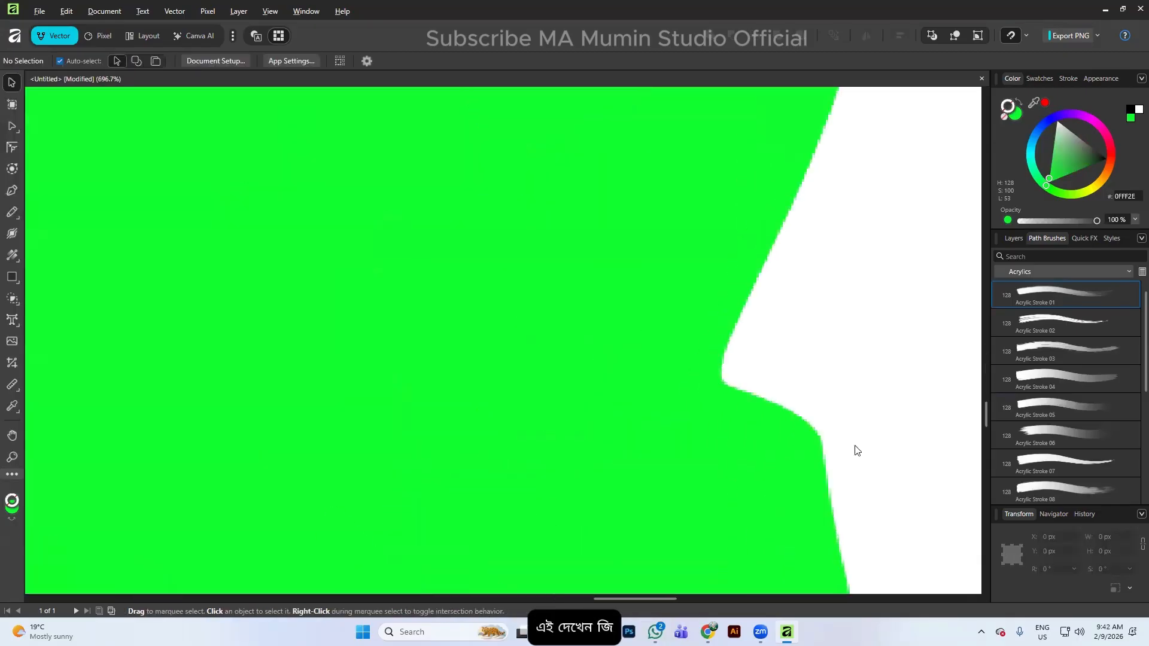
pyautogui.moveTo(207, 391); pyautogui.dragTo(394, 359)
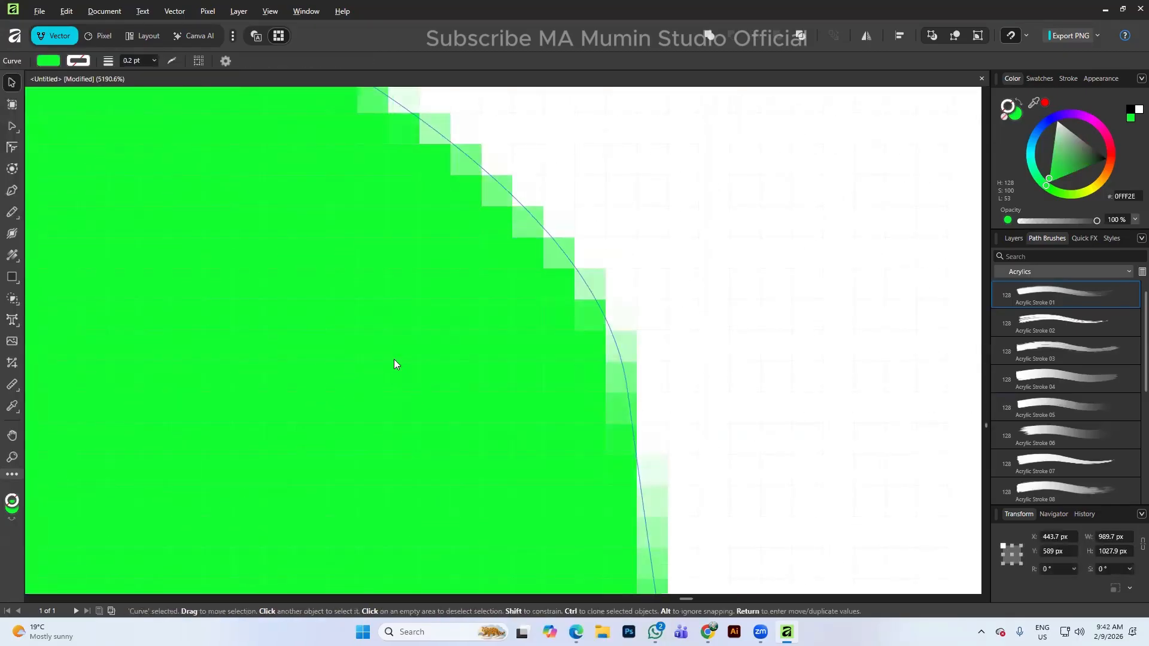
pyautogui.scroll(-3, 616, 324)
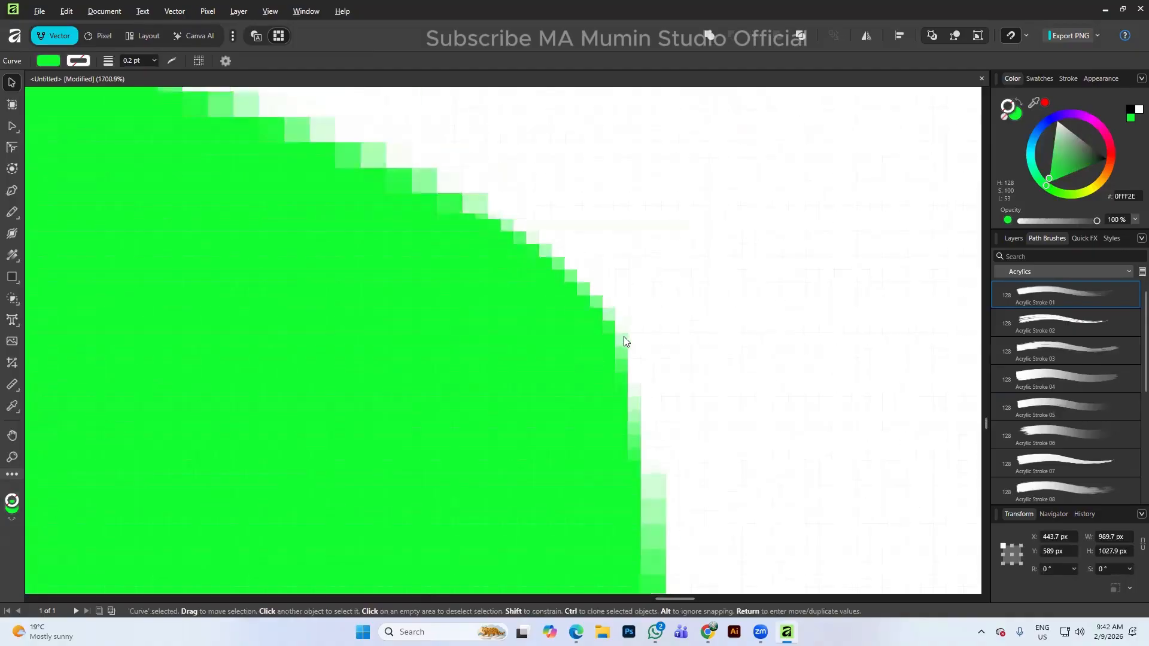
pyautogui.scroll(8, 619, 339)
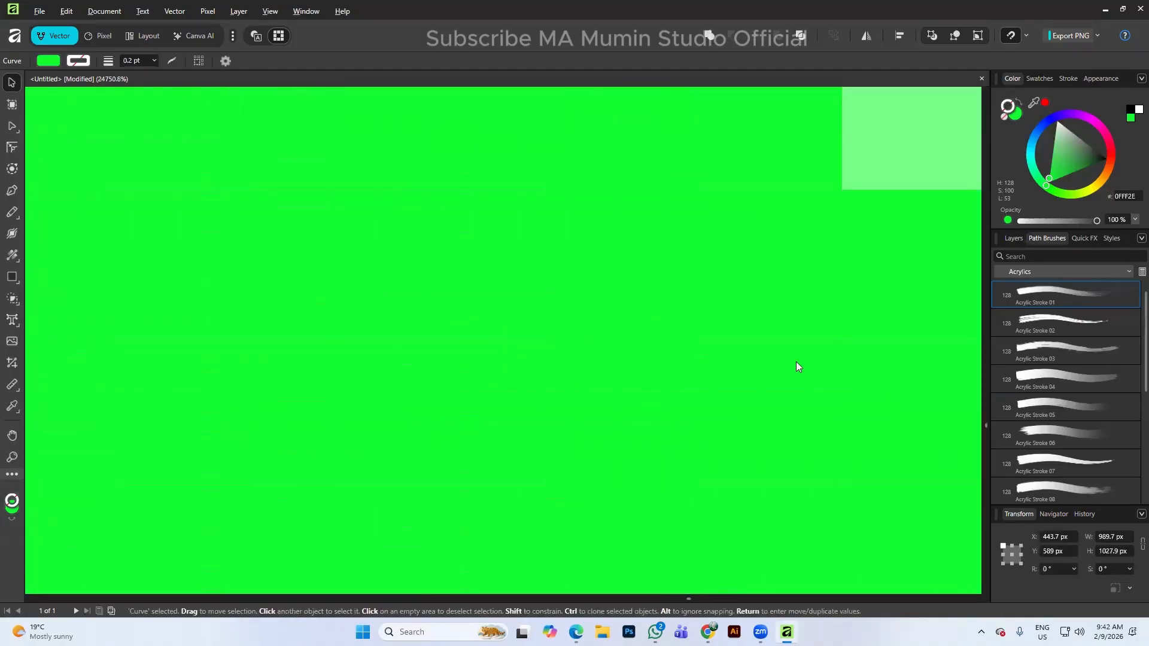
pyautogui.scroll(-18, 697, 383)
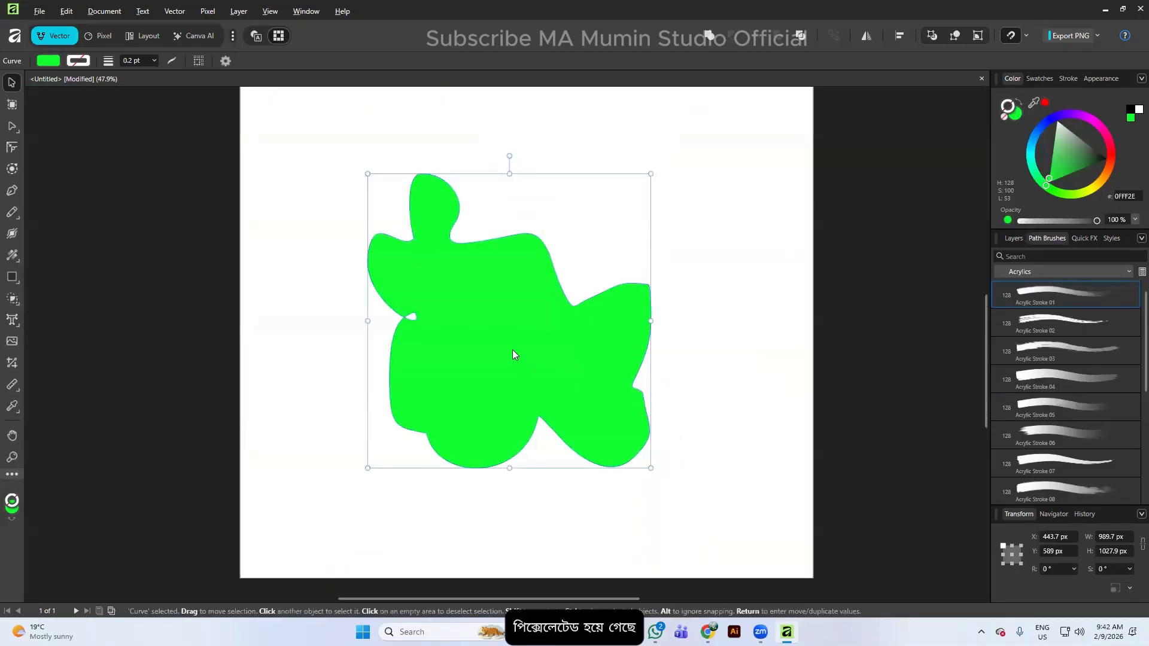
# Set the view mode to Vector and examine the green shape's edges at high magnification
pyautogui.click(270, 10)
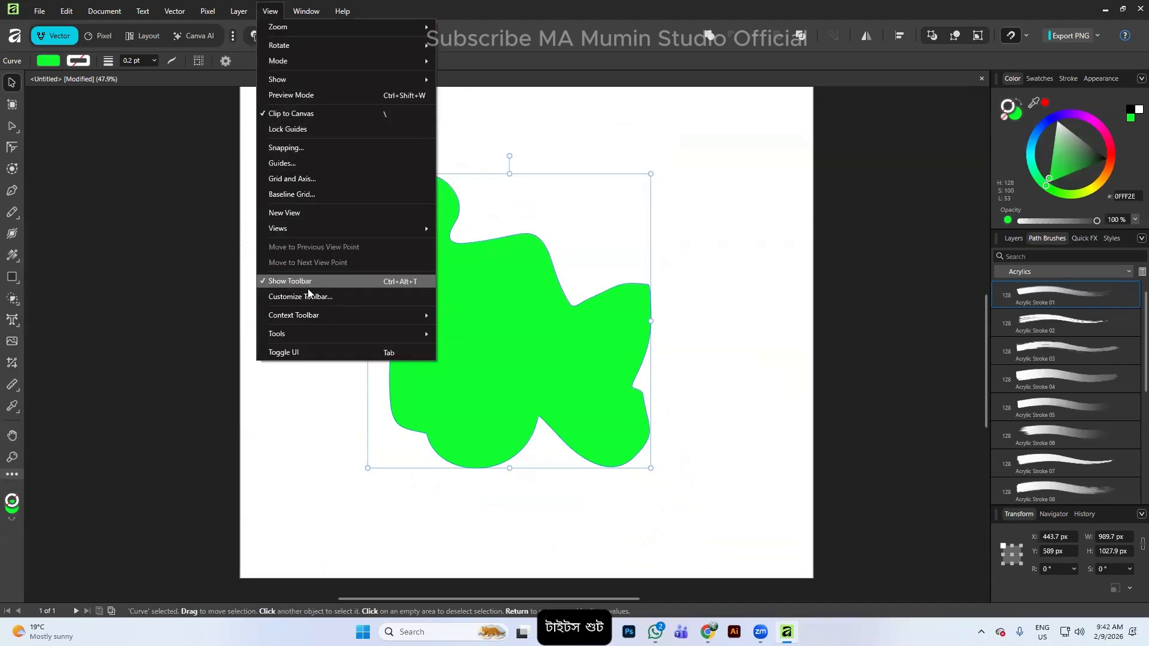
pyautogui.moveTo(299, 60)
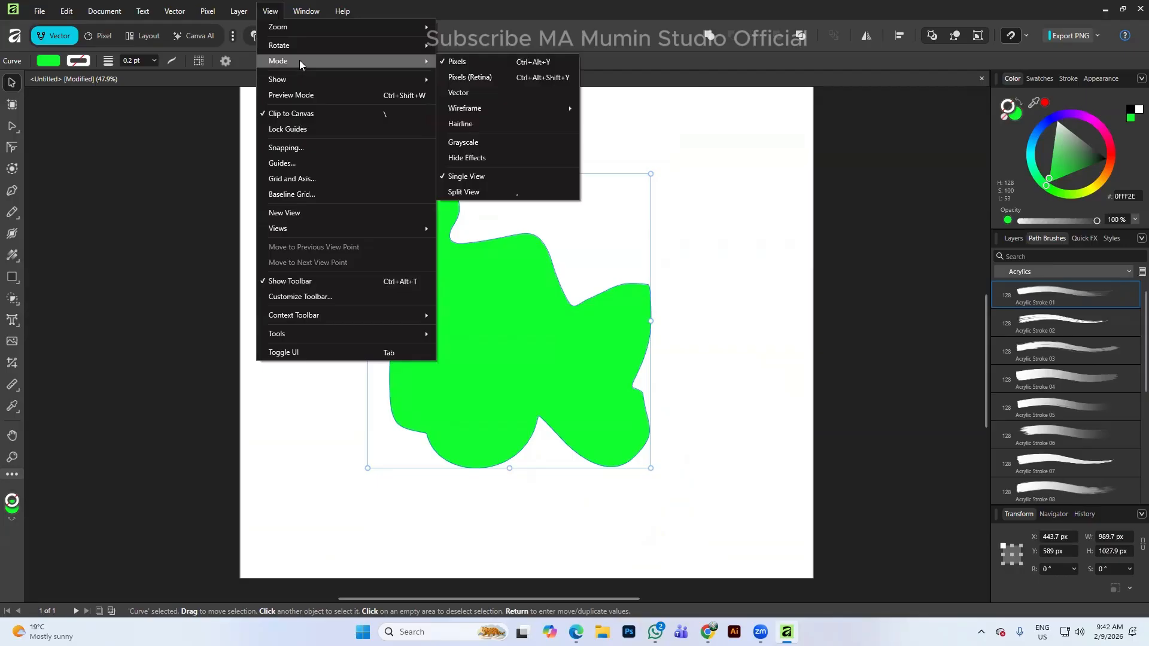
pyautogui.click(464, 92)
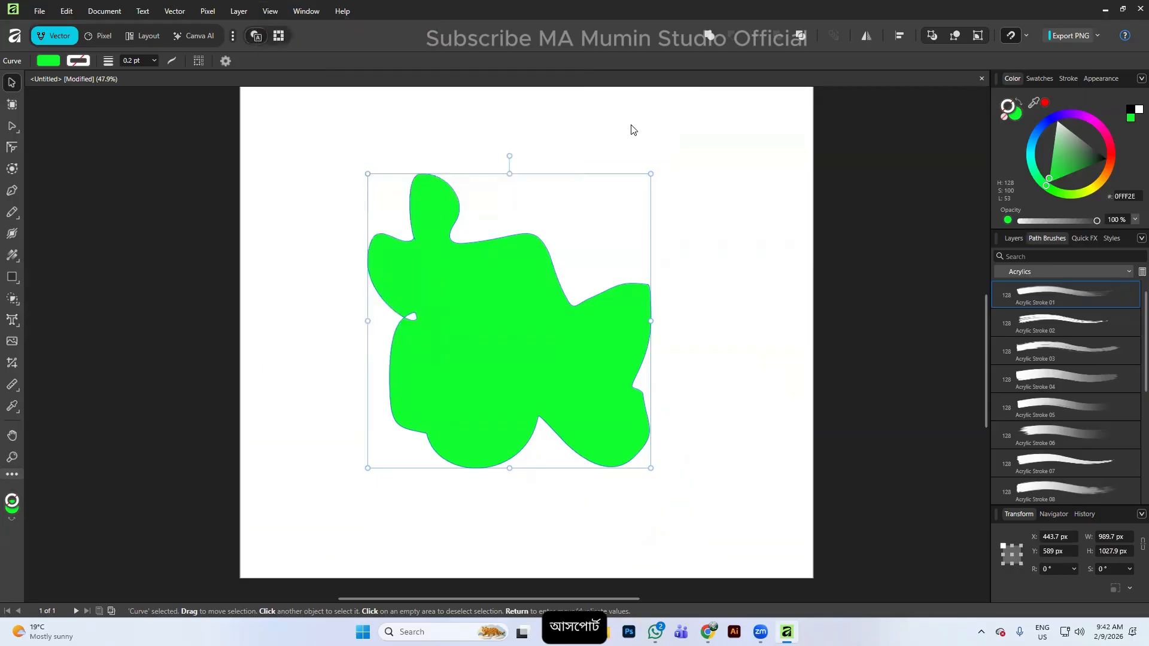
pyautogui.scroll(15, 656, 303)
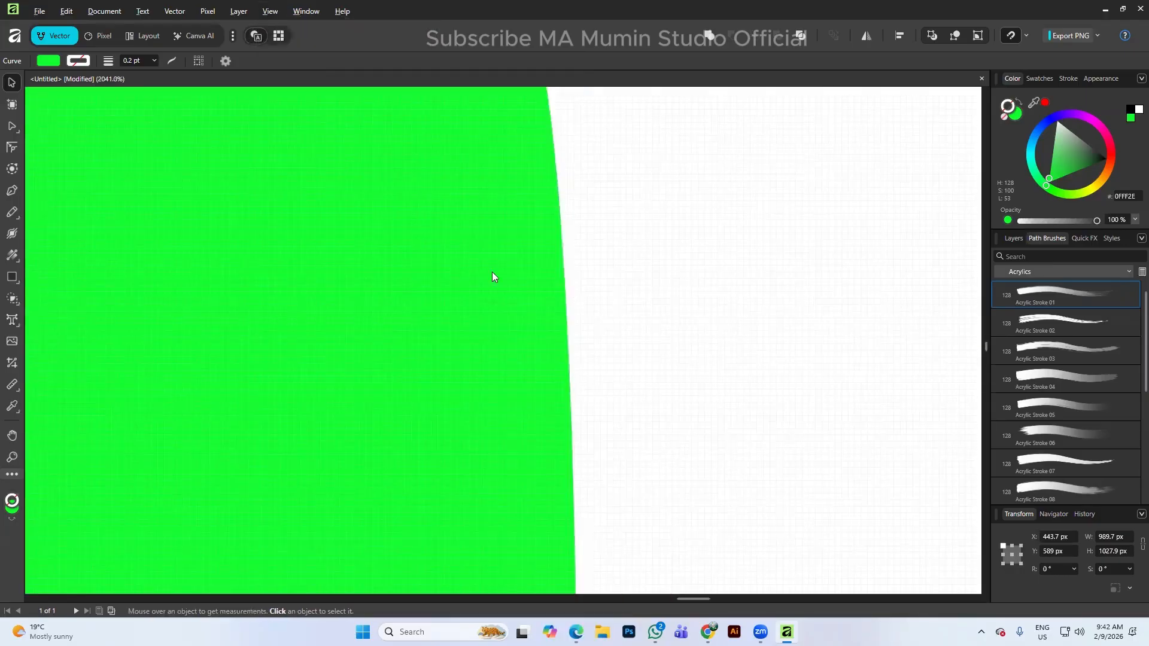
pyautogui.moveTo(492, 277)
pyautogui.mouseDown()
pyautogui.moveTo(447, 253)
pyautogui.moveTo(507, 277)
pyautogui.moveTo(746, 274)
pyautogui.moveTo(530, 286)
pyautogui.moveTo(633, 299)
pyautogui.moveTo(725, 335)
pyautogui.moveTo(393, 310)
pyautogui.moveTo(485, 272)
pyautogui.mouseUp()
pyautogui.scroll(-20, 448, 253)
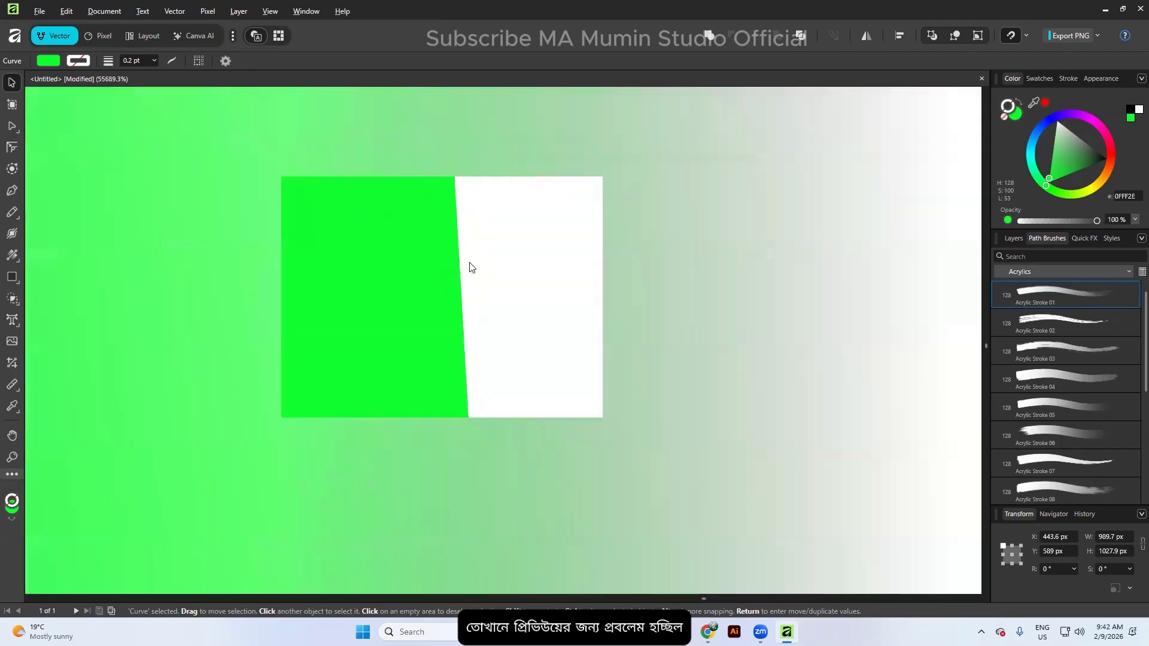
pyautogui.scroll(-15, 472, 274)
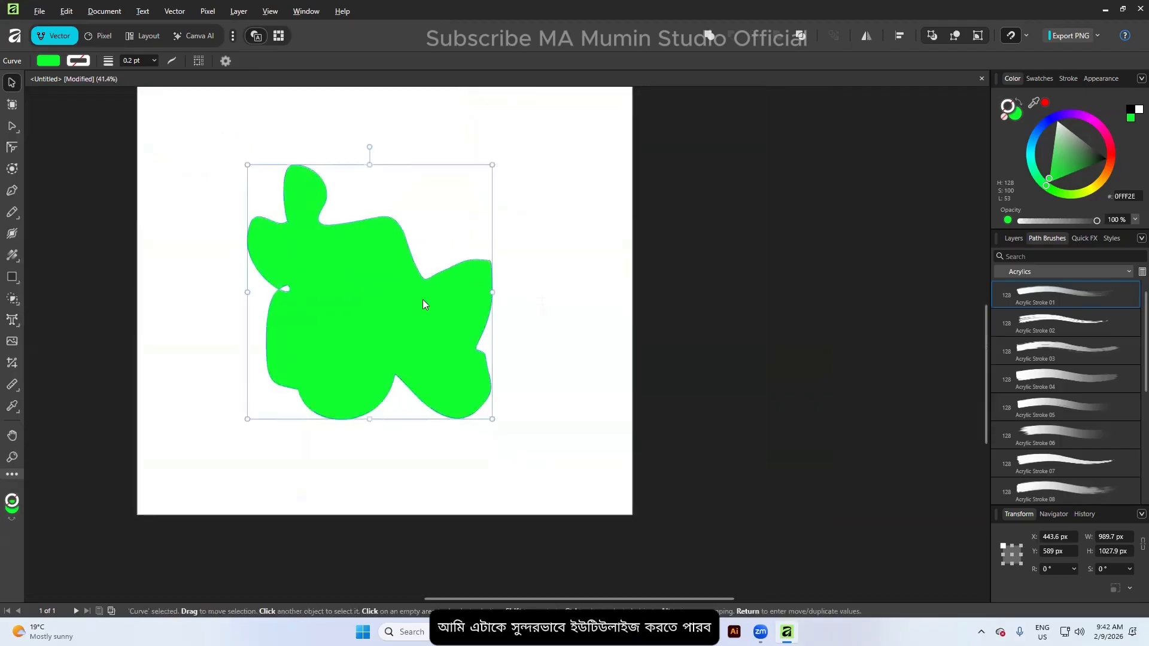
# Move the green shape to about X 540 px, Y 570 px on the page
pyautogui.hotkey('shift', 'Down')
pyautogui.hotkey('shift', 'Down')
pyautogui.hotkey('shift', 'Down')
pyautogui.hotkey('shift', 'Down')
pyautogui.hotkey('shift', 'Down')
pyautogui.hotkey('shift', 'Left')
pyautogui.hotkey('shift', 'Left')
pyautogui.hotkey('shift', 'Left')
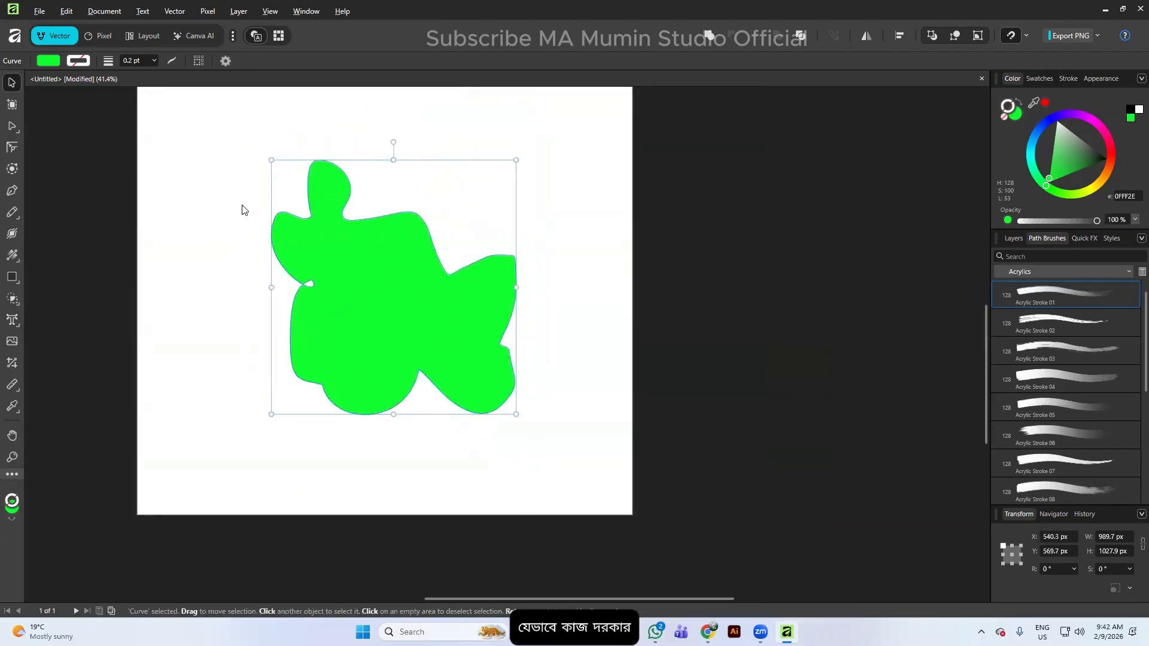
# Delete the green shape and draw an open freehand curve about 1020 × 1053 px with the Pencil tool
pyautogui.press('Delete')
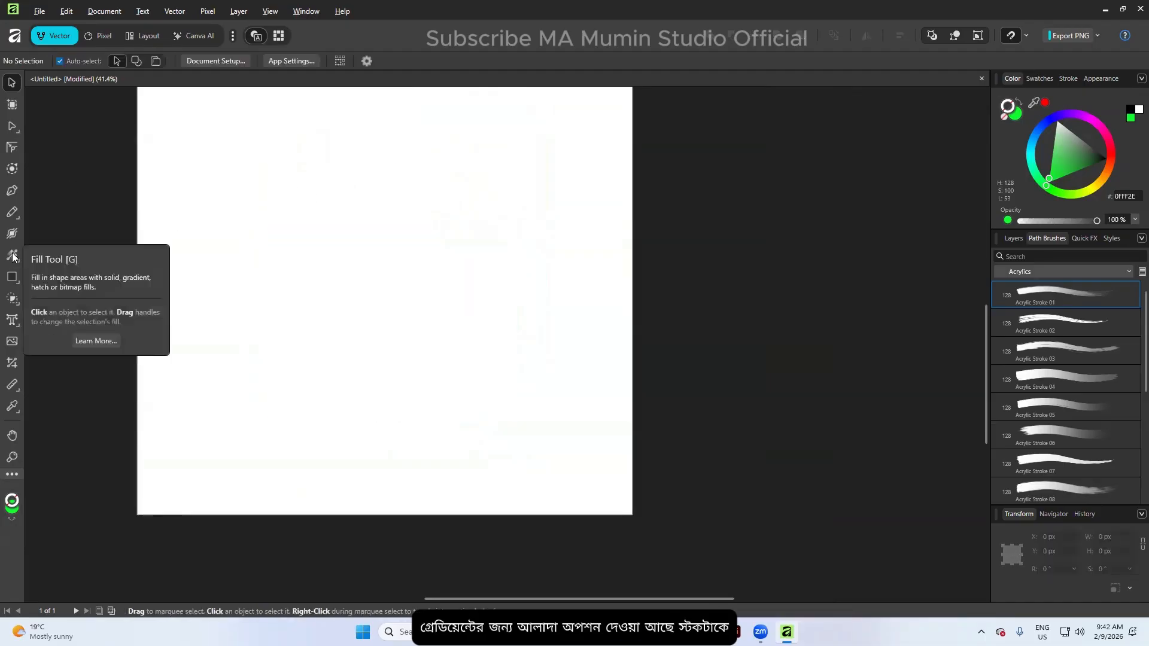
pyautogui.click(12, 212)
pyautogui.moveTo(286, 234)
pyautogui.mouseDown()
pyautogui.moveTo(350, 191)
pyautogui.moveTo(417, 342)
pyautogui.mouseUp()
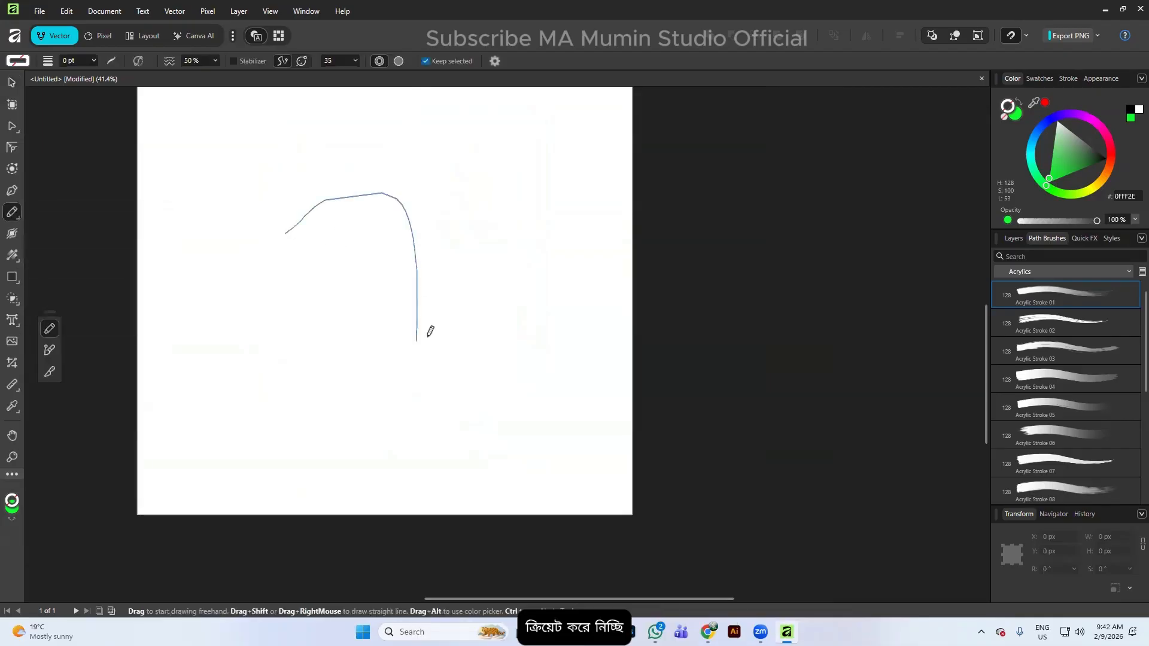
pyautogui.moveTo(303, 373); pyautogui.dragTo(296, 365)
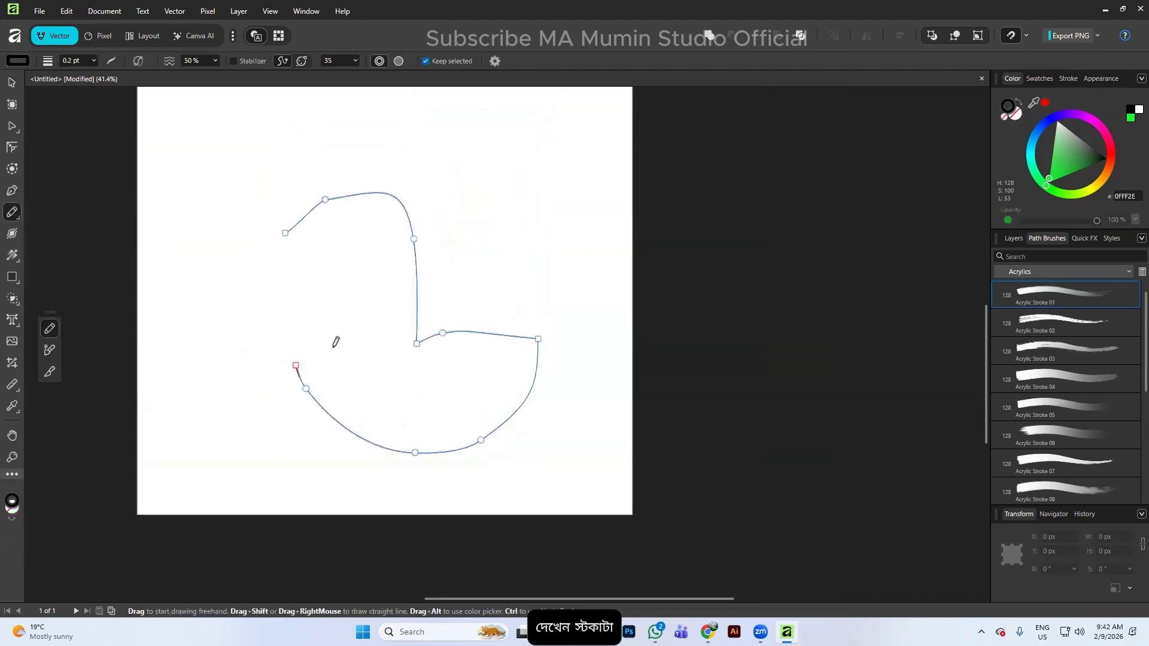
# Vary the curve's width with the Stroke Width tool, thickening the vertical section and lower-right bend and thinning the short horizontal section
pyautogui.click(12, 233)
pyautogui.moveTo(411, 234)
pyautogui.mouseDown()
pyautogui.moveTo(392, 241)
pyautogui.moveTo(405, 238)
pyautogui.mouseUp()
pyautogui.scroll(4, 396, 223)
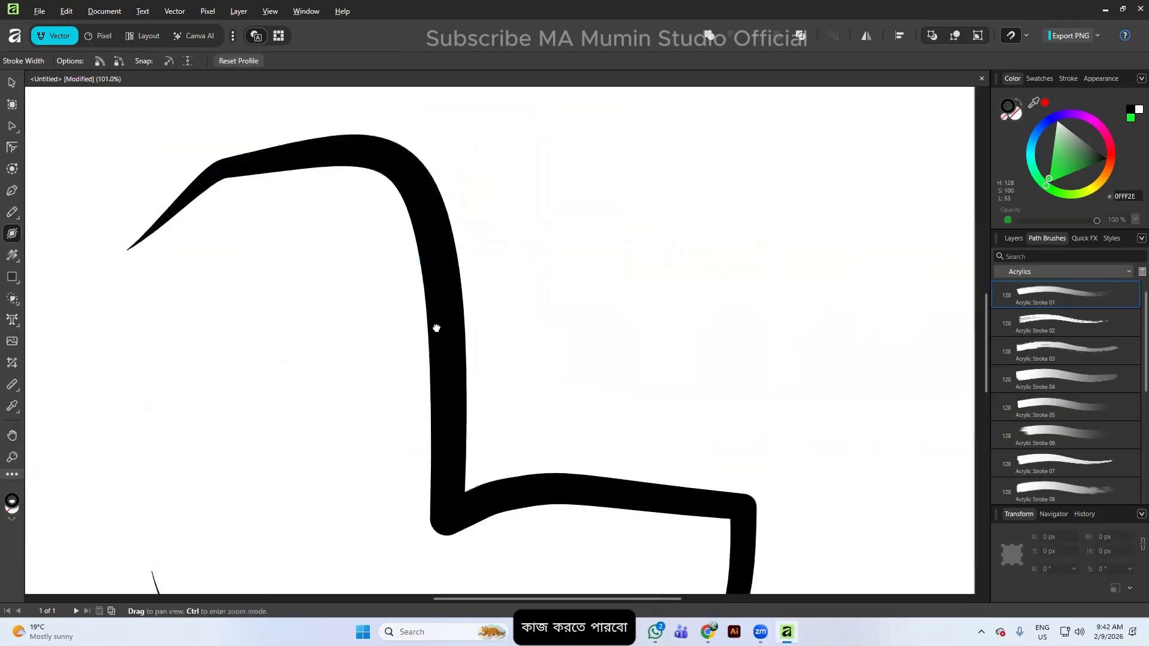
pyautogui.moveTo(436, 328); pyautogui.dragTo(302, 62)
pyautogui.moveTo(543, 235)
pyautogui.mouseDown()
pyautogui.moveTo(541, 256)
pyautogui.moveTo(542, 234)
pyautogui.mouseUp()
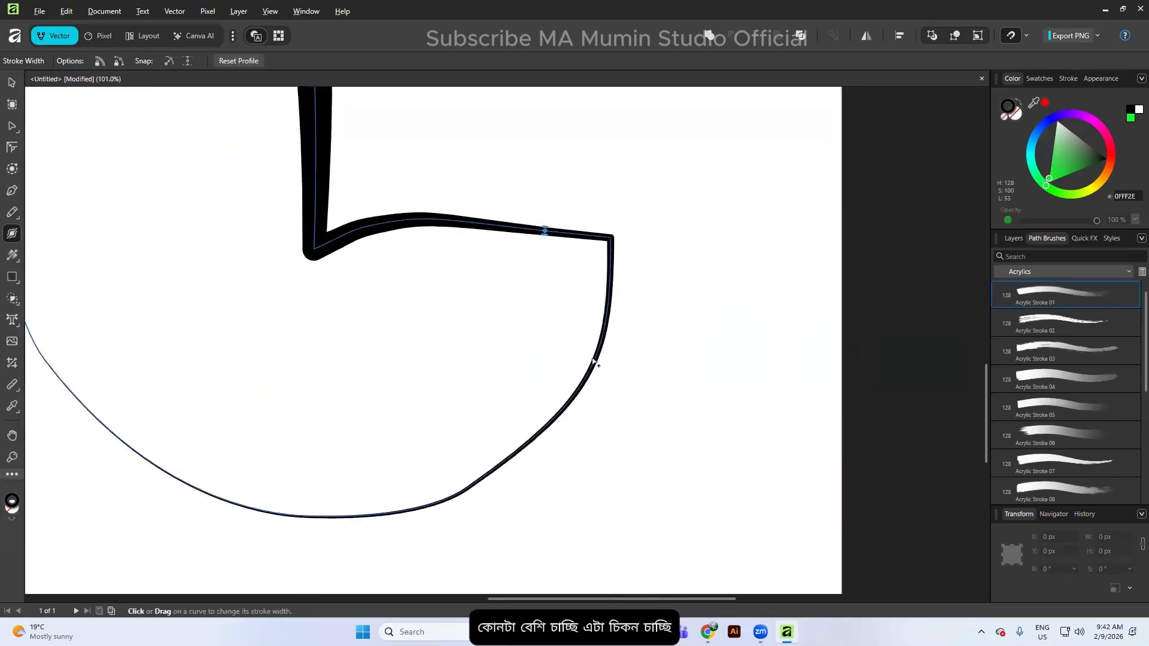
pyautogui.moveTo(594, 362); pyautogui.dragTo(592, 363)
pyautogui.scroll(-4, 470, 252)
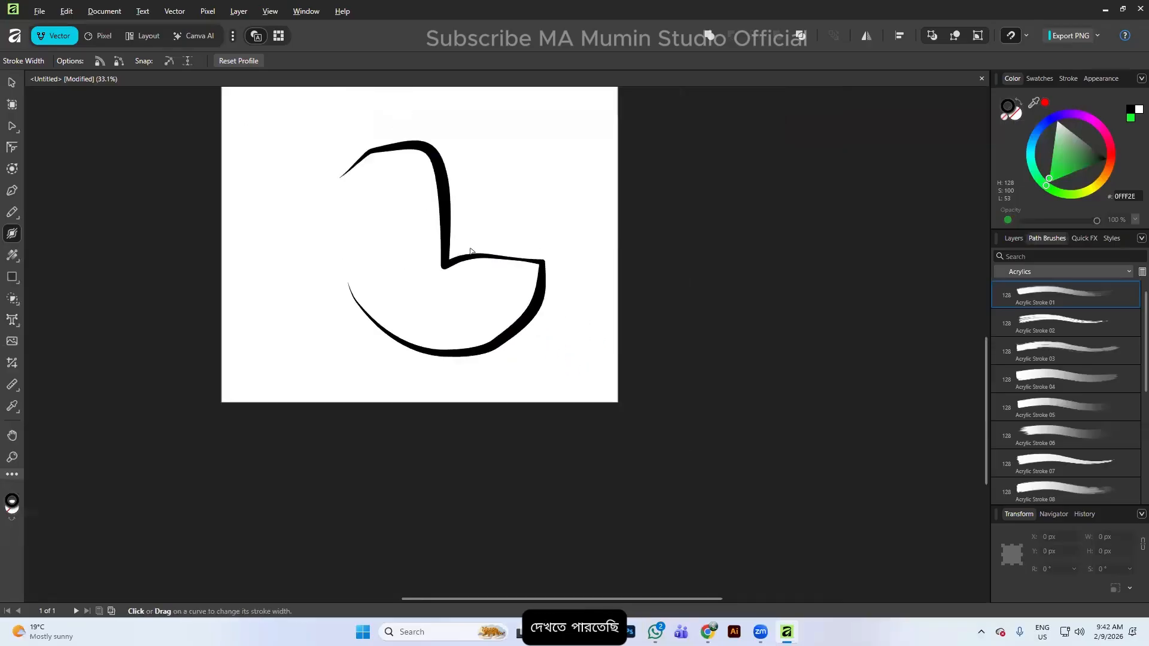
pyautogui.scroll(2, 471, 252)
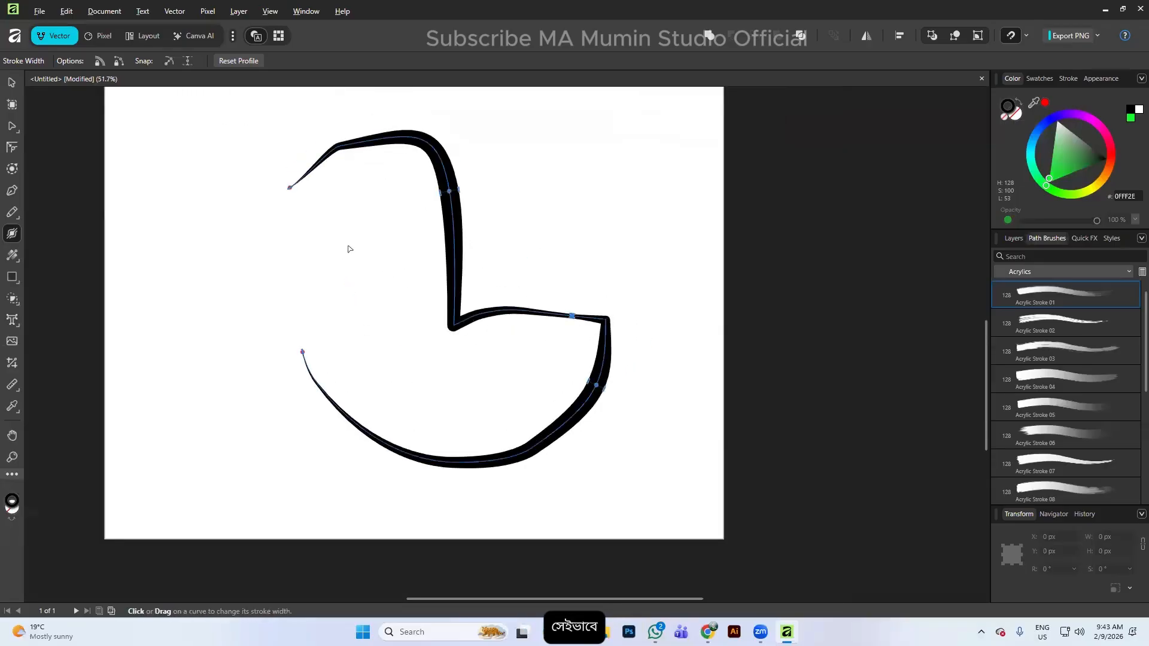
# Try the Acrylic Stroke 04 and Acrylic Stroke 11 path brushes on the curve and move it to about X 458 px, Y 785 px
pyautogui.press('v')
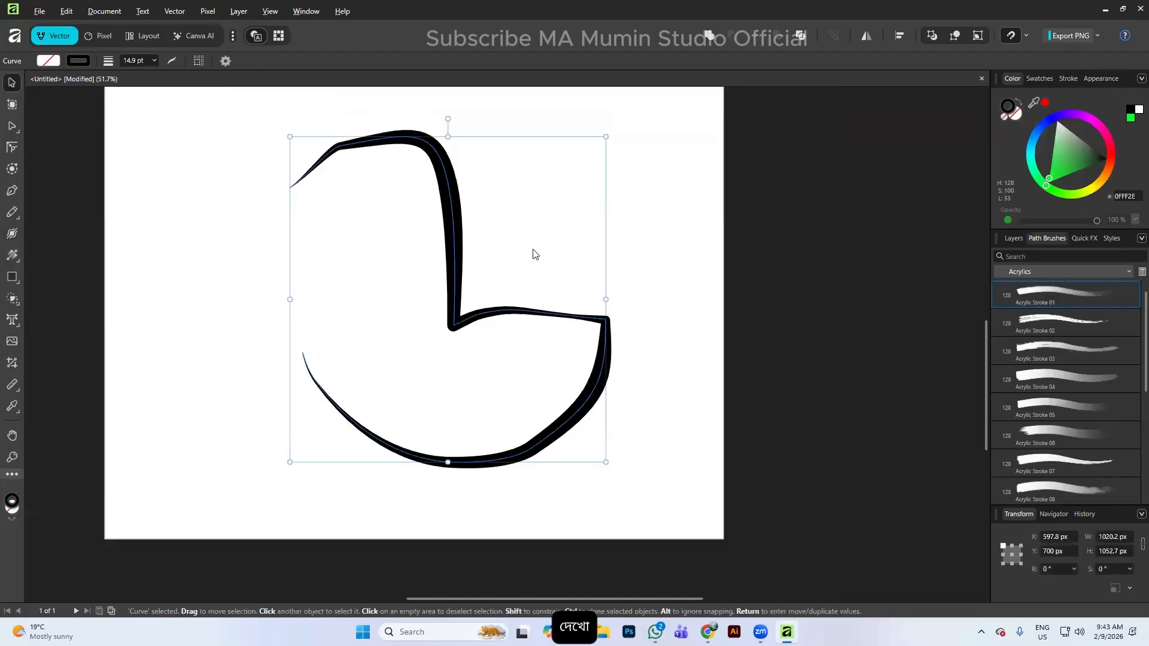
pyautogui.click(1053, 322)
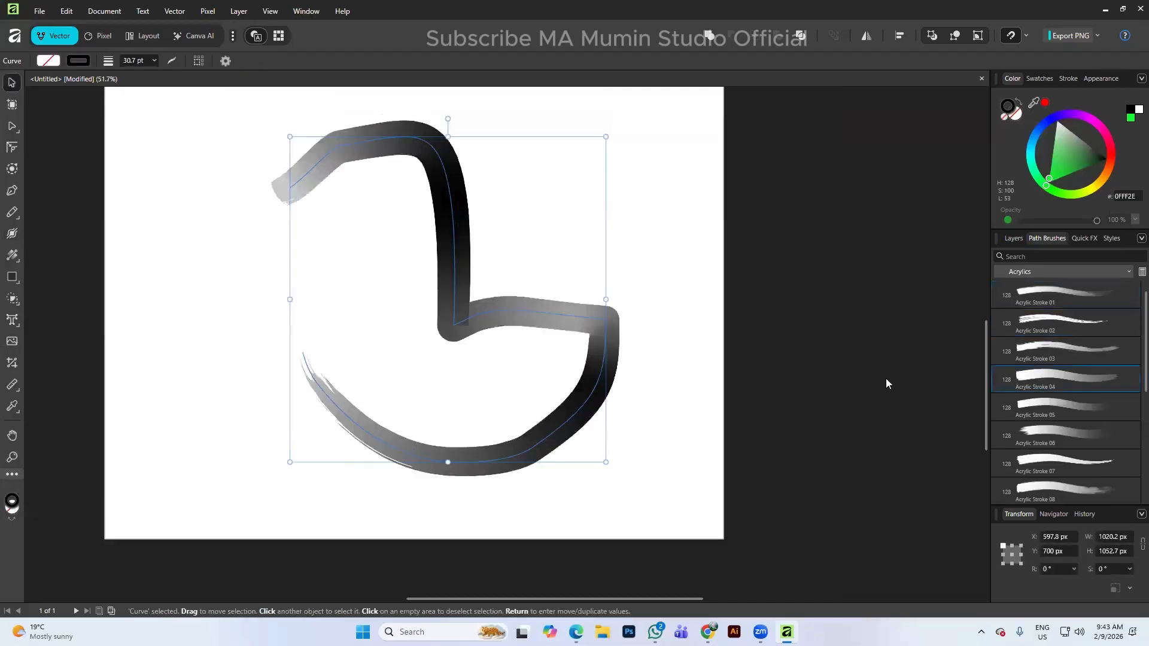
pyautogui.scroll(-1, 857, 407)
pyautogui.scroll(-4, 1066, 405)
pyautogui.click(1064, 431)
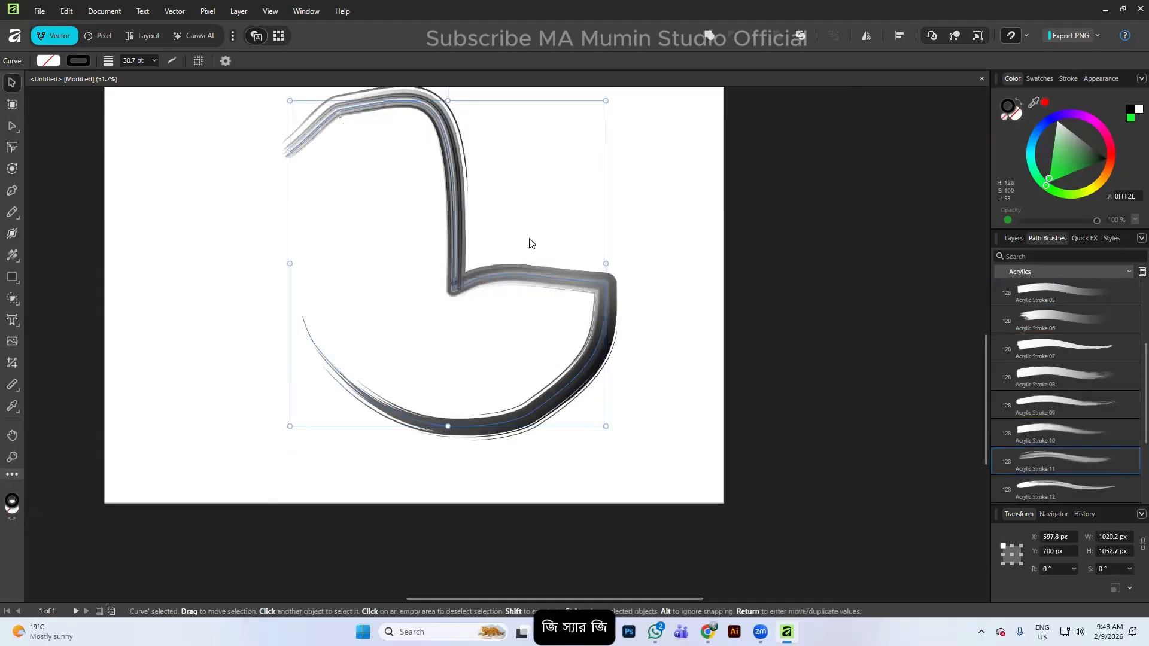
pyautogui.scroll(-4, 1059, 476)
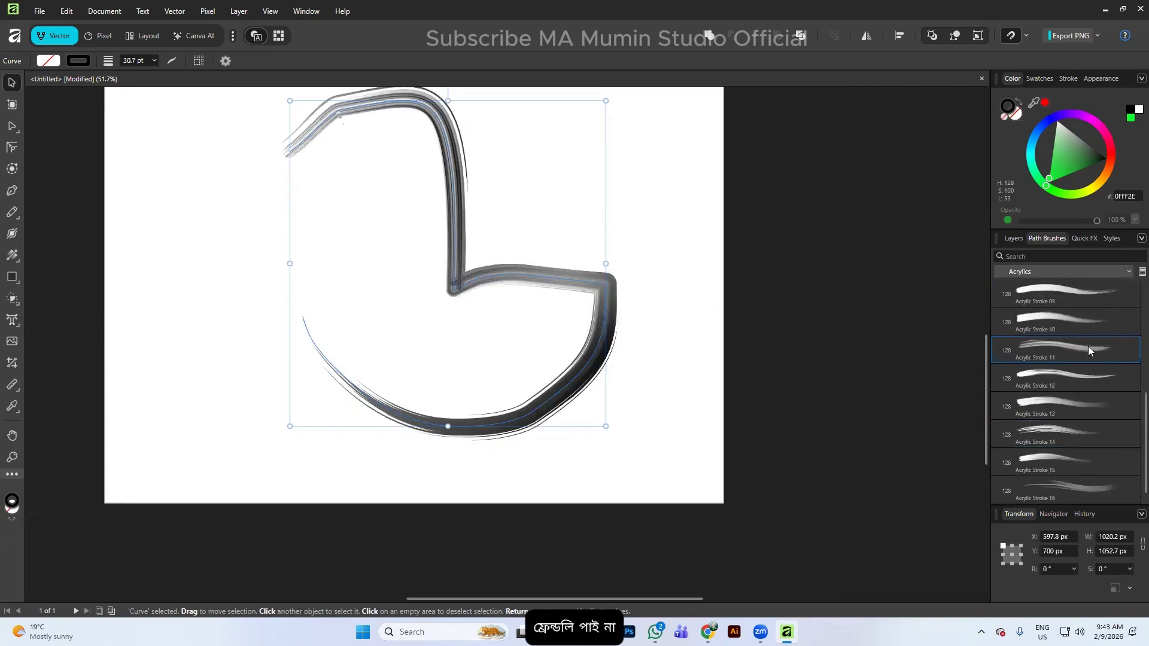
pyautogui.scroll(3, 1076, 328)
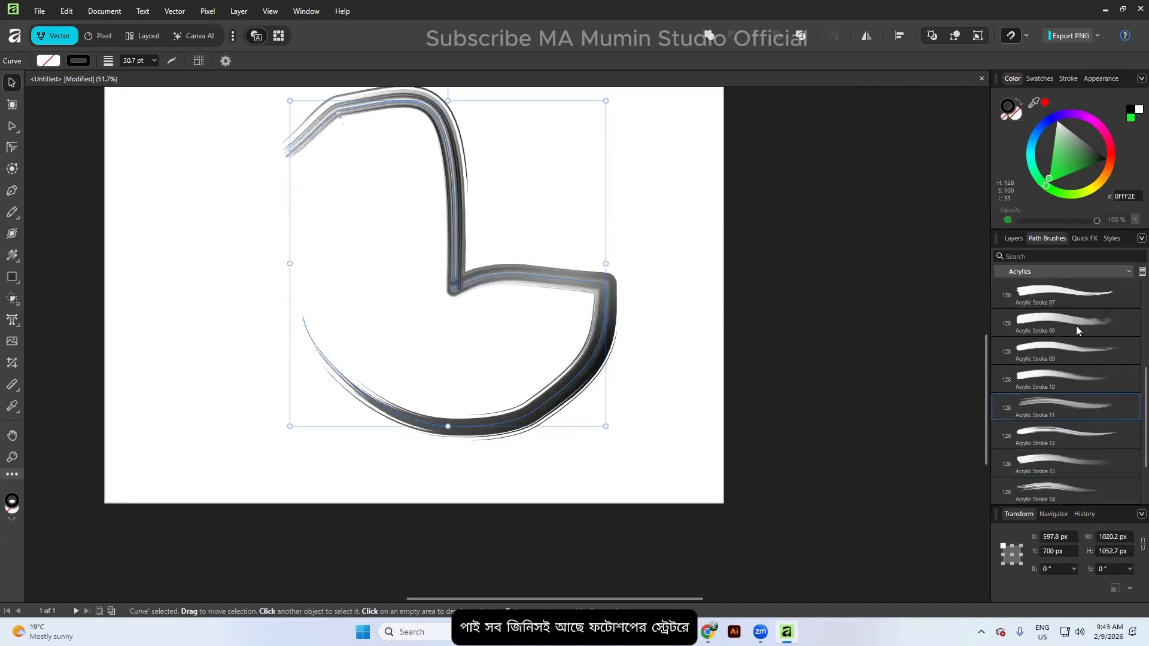
pyautogui.moveTo(512, 280); pyautogui.dragTo(469, 306)
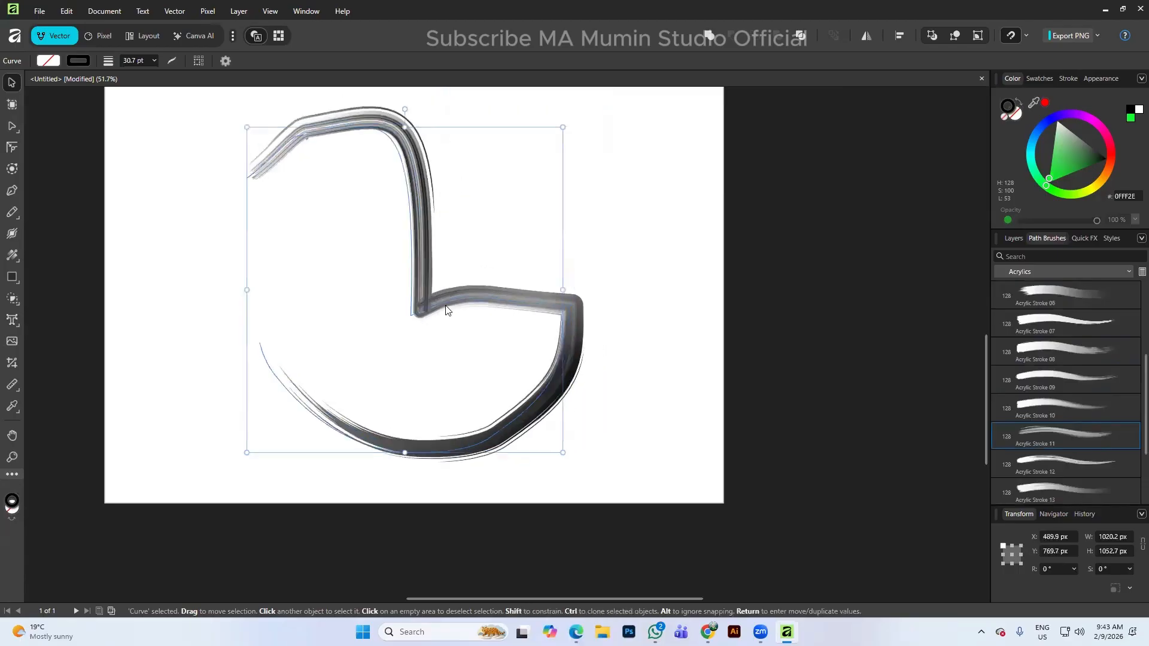
pyautogui.scroll(1, 373, 239)
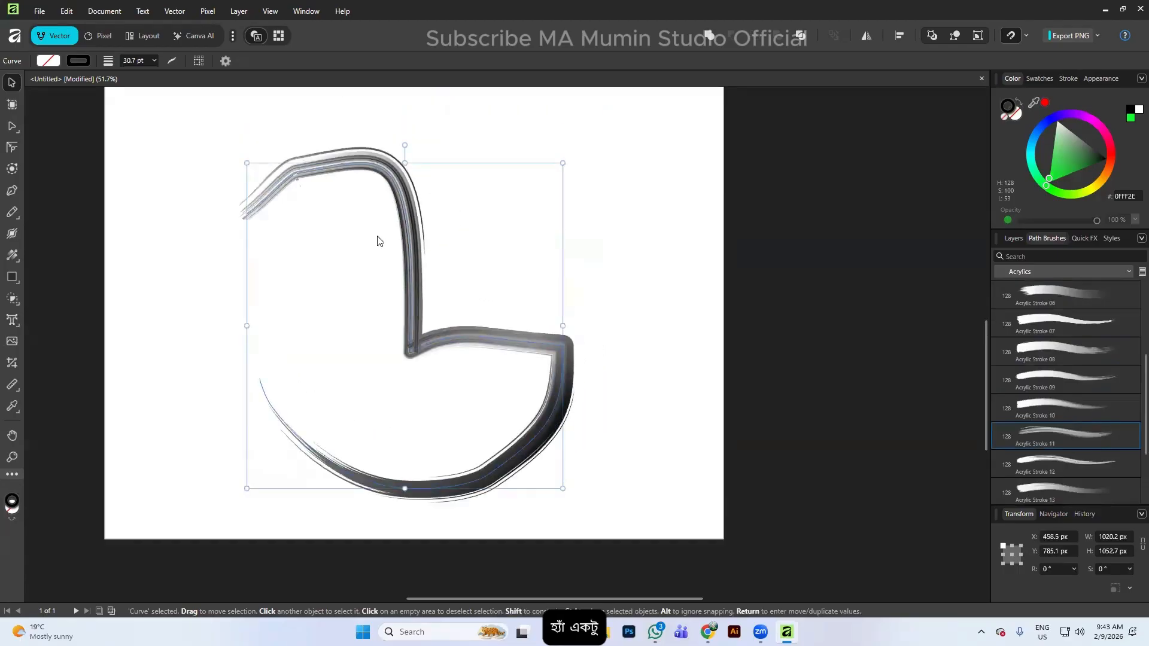
# Replace the brushed curve with a green five-sided square star about 563 px wide and set its cutout to 86%
pyautogui.press('Delete')
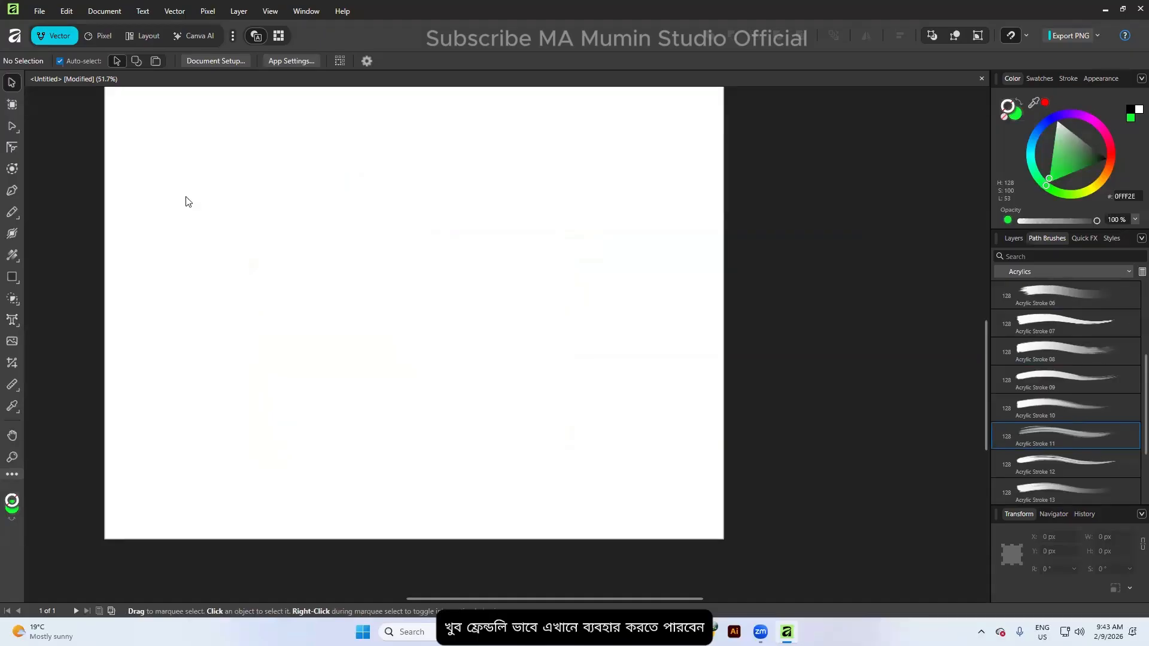
pyautogui.rightClick(16, 280)
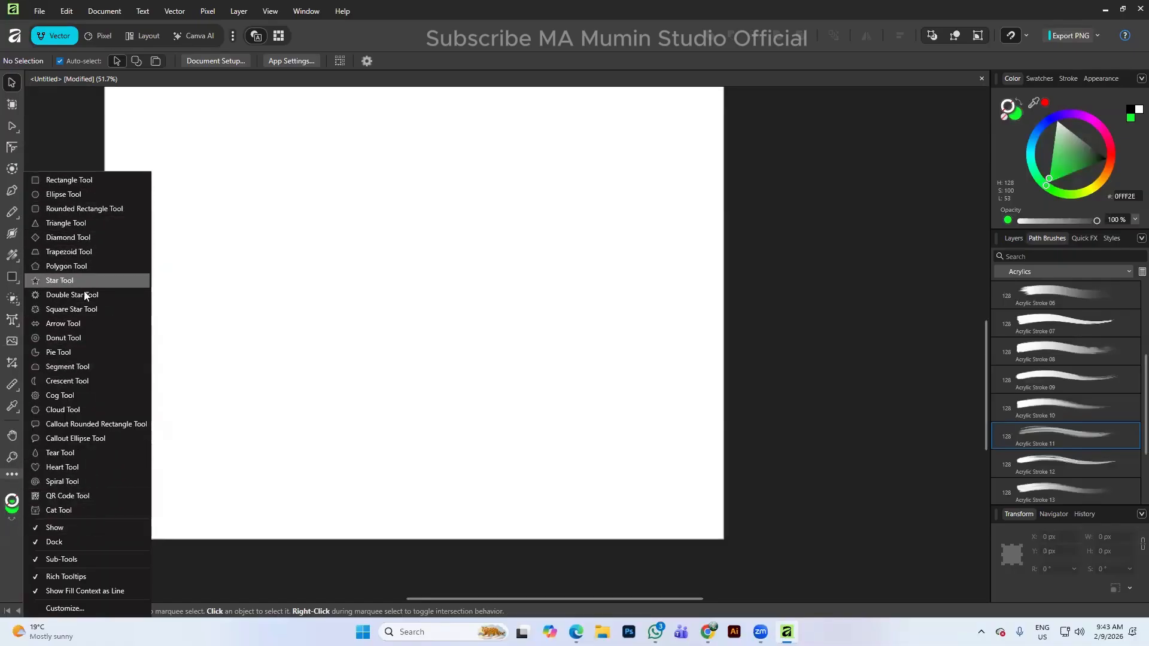
pyautogui.click(80, 309)
pyautogui.moveTo(377, 251); pyautogui.dragTo(551, 394)
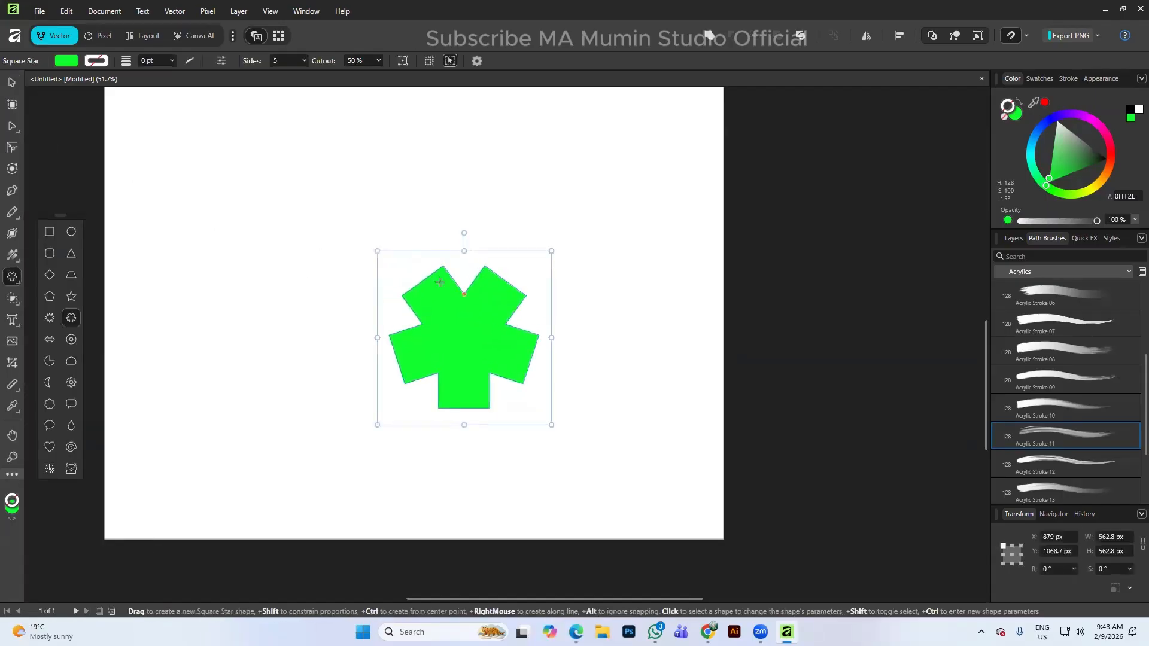
pyautogui.scroll(4, 478, 301)
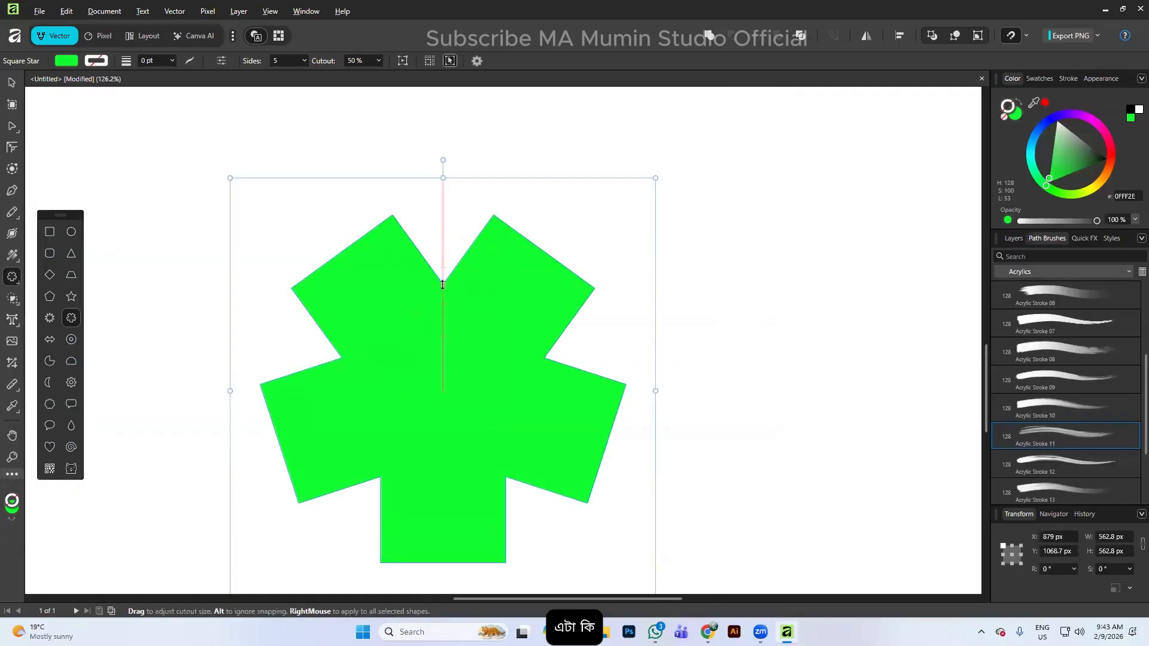
pyautogui.moveTo(442, 286); pyautogui.dragTo(445, 338)
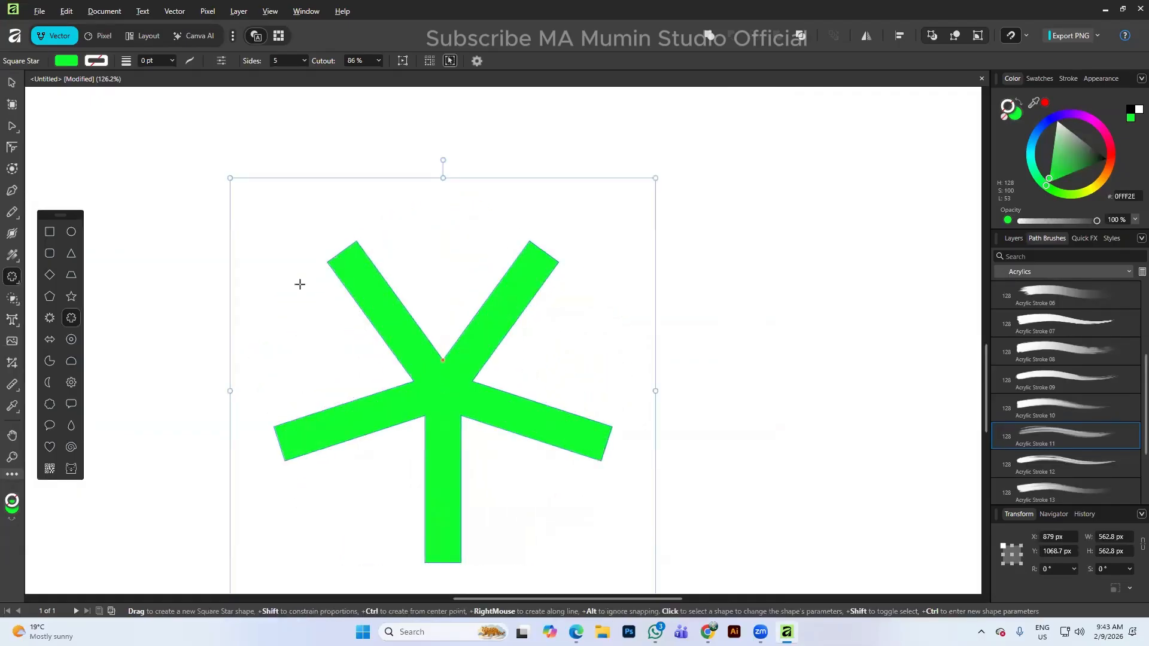
# Activate the Point Transform tool on the star and move the transform origin outside its lower-left arm
pyautogui.click(15, 88)
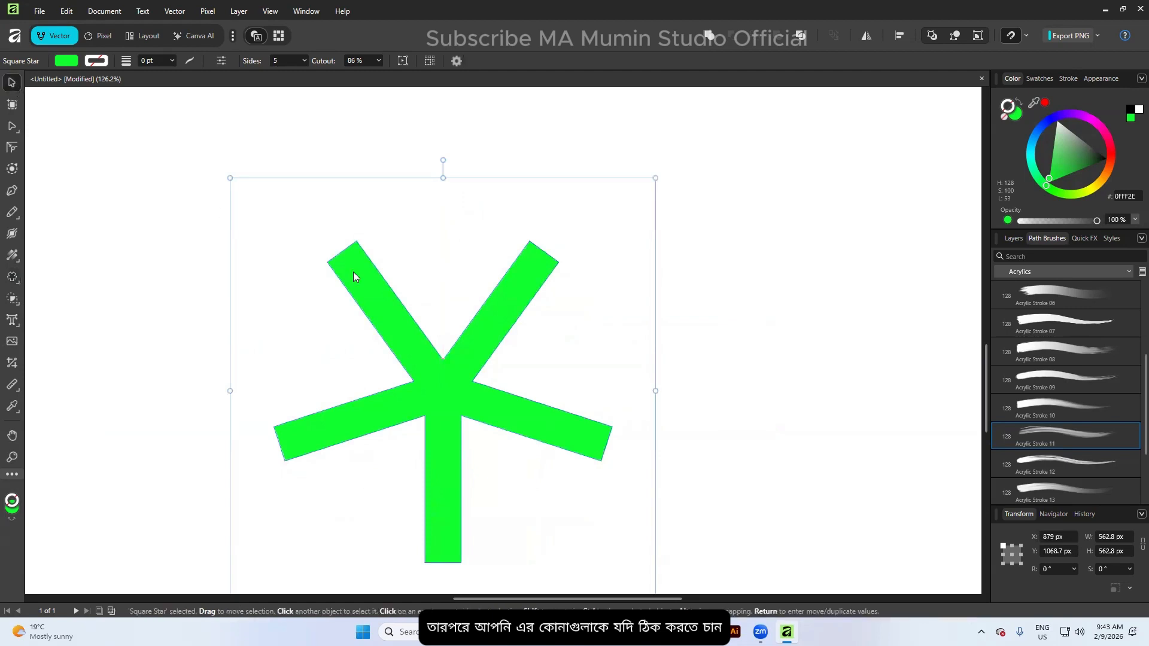
pyautogui.press('a')
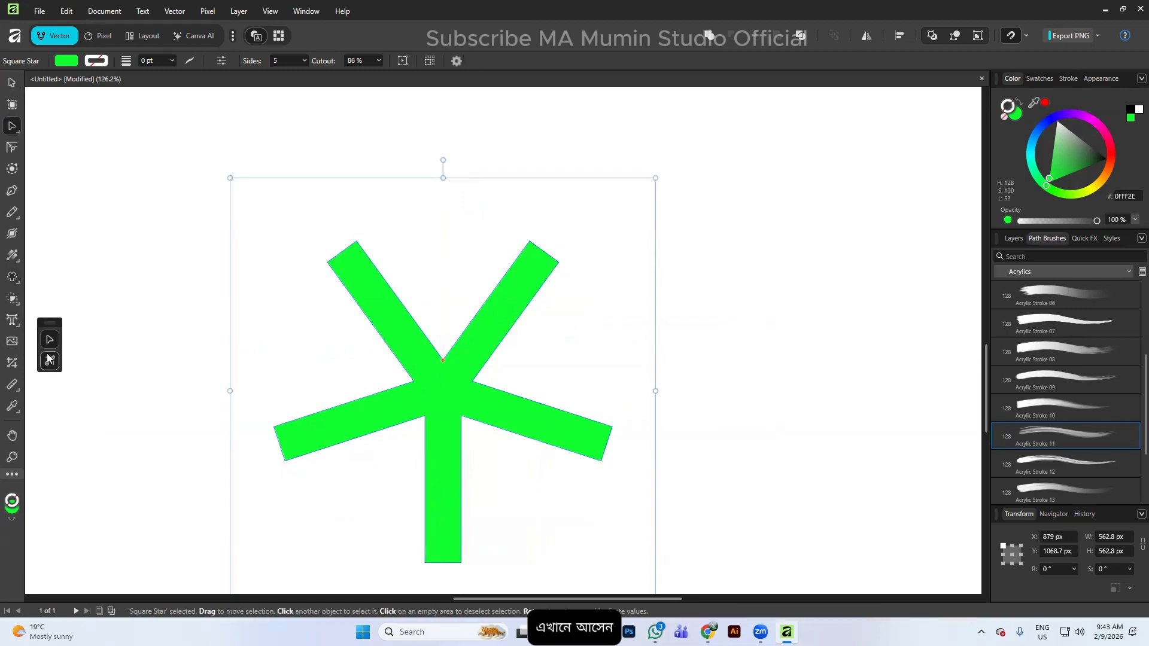
pyautogui.click(49, 359)
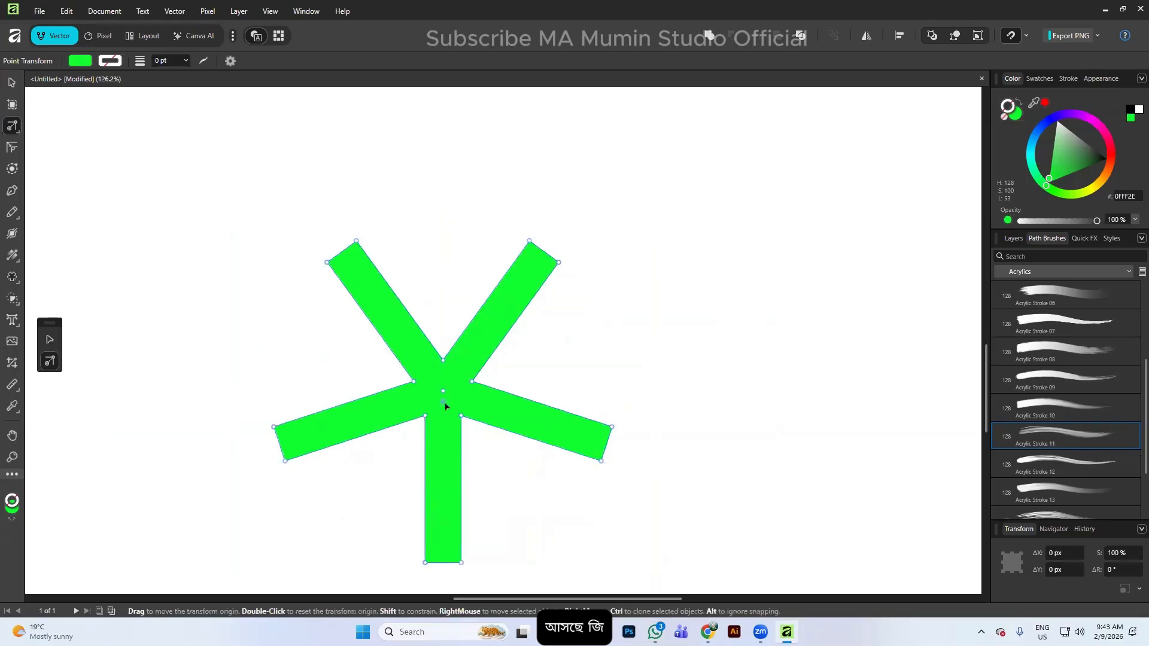
pyautogui.moveTo(444, 406); pyautogui.dragTo(464, 407)
pyautogui.moveTo(268, 402); pyautogui.dragTo(264, 400)
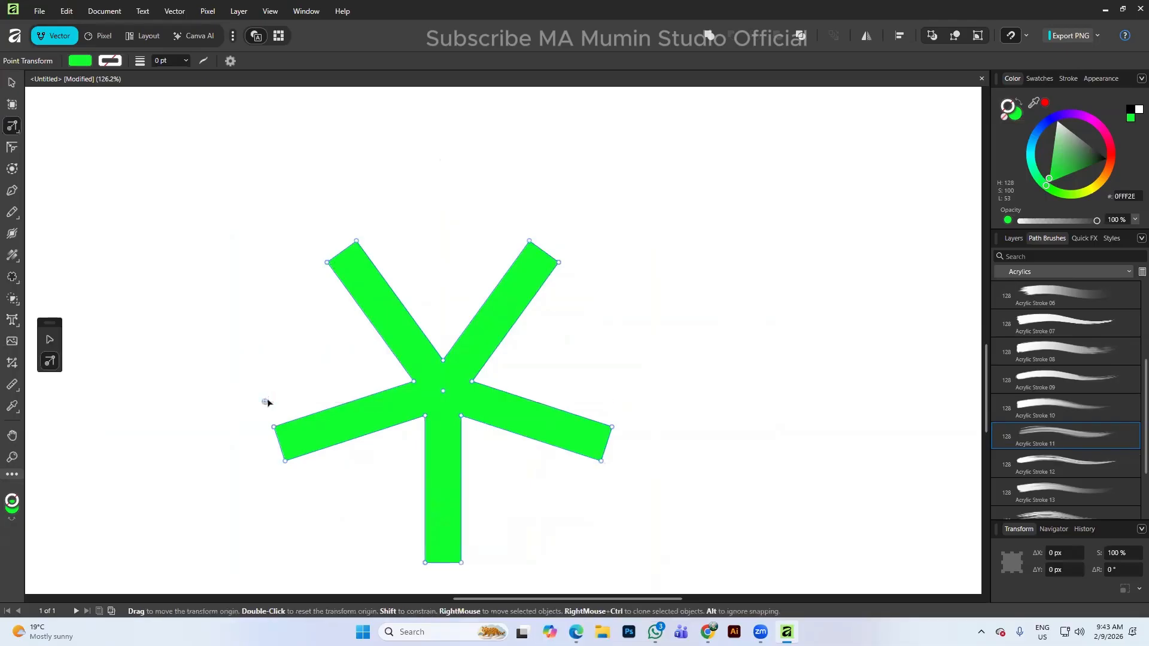
# Try transforming the star by its upper-left arm corner about an origin inside that arm, and undo the transform
pyautogui.scroll(3, 329, 256)
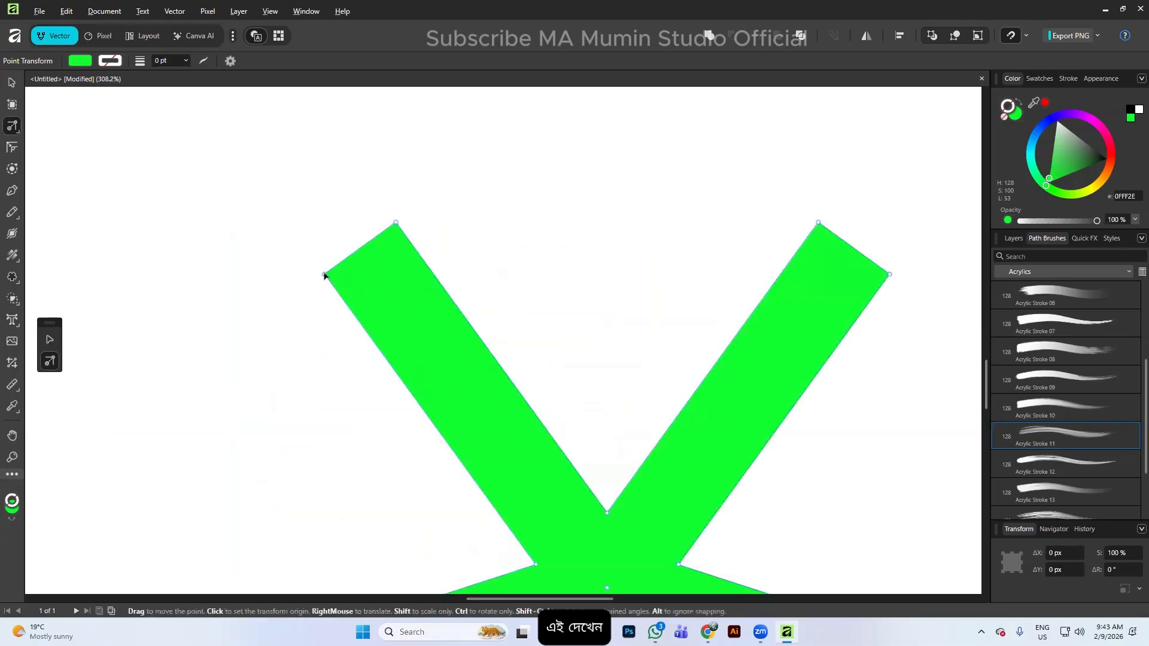
pyautogui.click(387, 284)
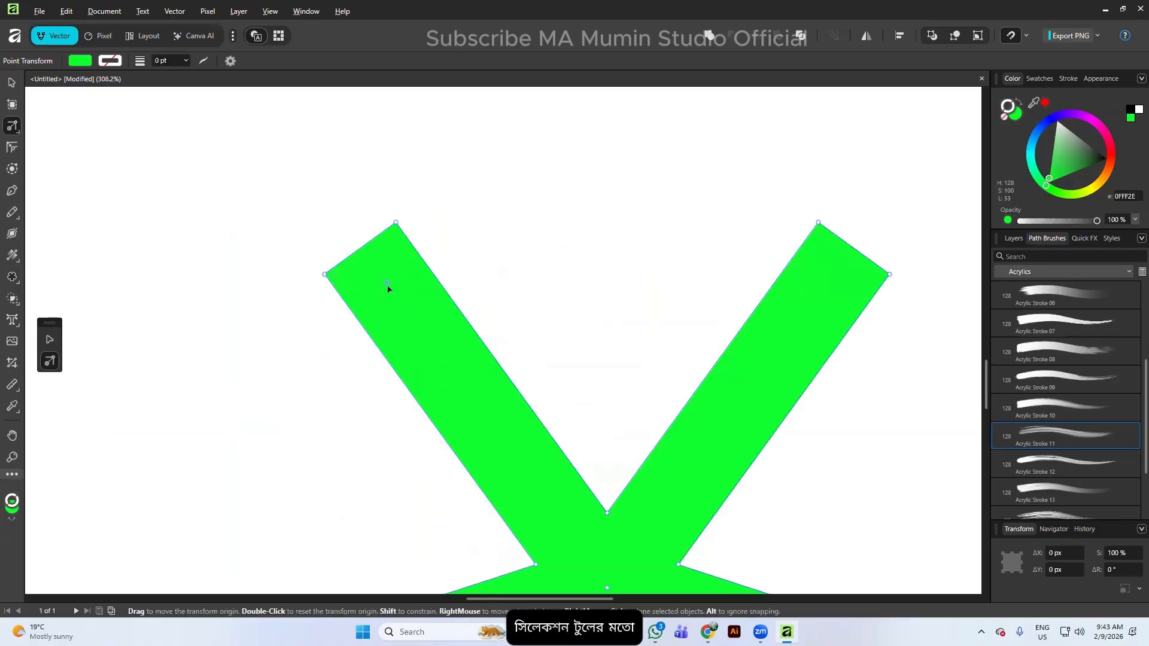
pyautogui.moveTo(325, 275); pyautogui.dragTo(282, 206)
pyautogui.scroll(-8, 362, 264)
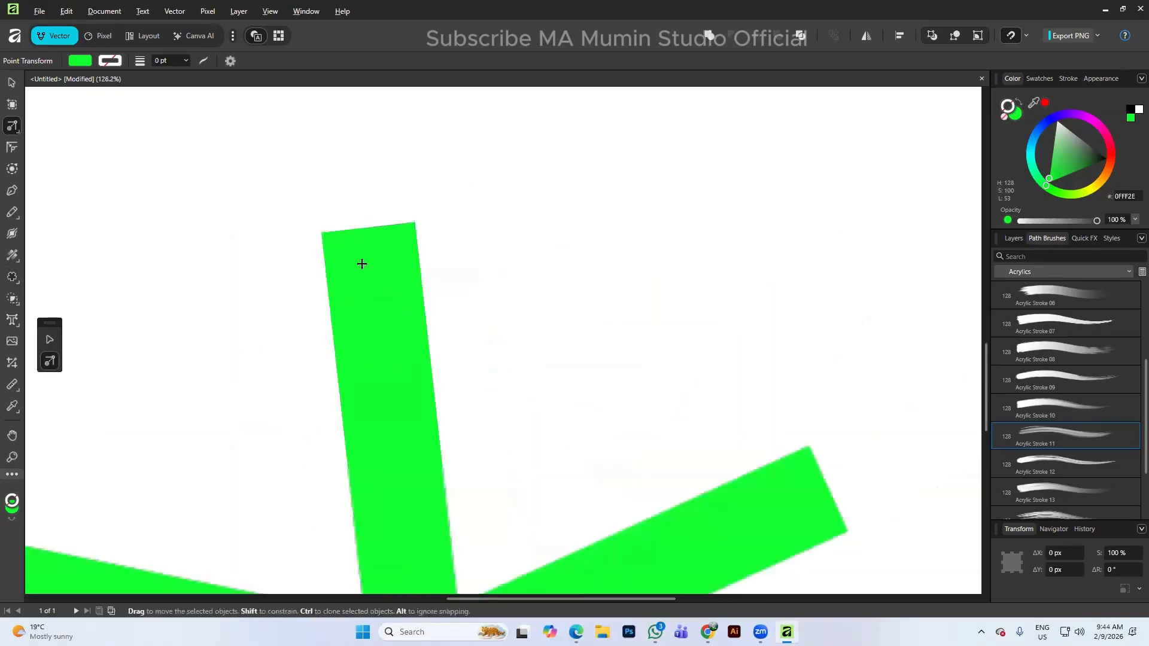
pyautogui.hotkey('ctrl', 'z')
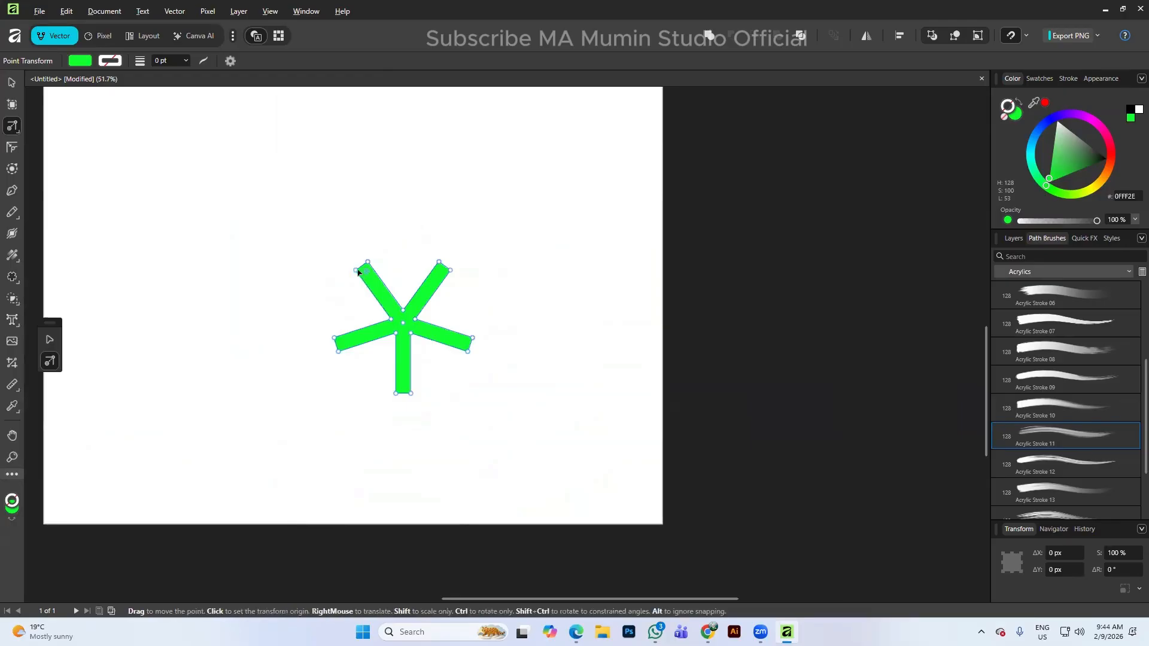
# Rotate and scale the star by its arm corners, placing the transform origin at its centre, and undo the last transform
pyautogui.moveTo(359, 269)
pyautogui.mouseDown()
pyautogui.moveTo(308, 287)
pyautogui.moveTo(447, 298)
pyautogui.moveTo(372, 275)
pyautogui.moveTo(390, 287)
pyautogui.moveTo(377, 272)
pyautogui.mouseUp()
pyautogui.scroll(3, 371, 272)
pyautogui.scroll(2, 365, 272)
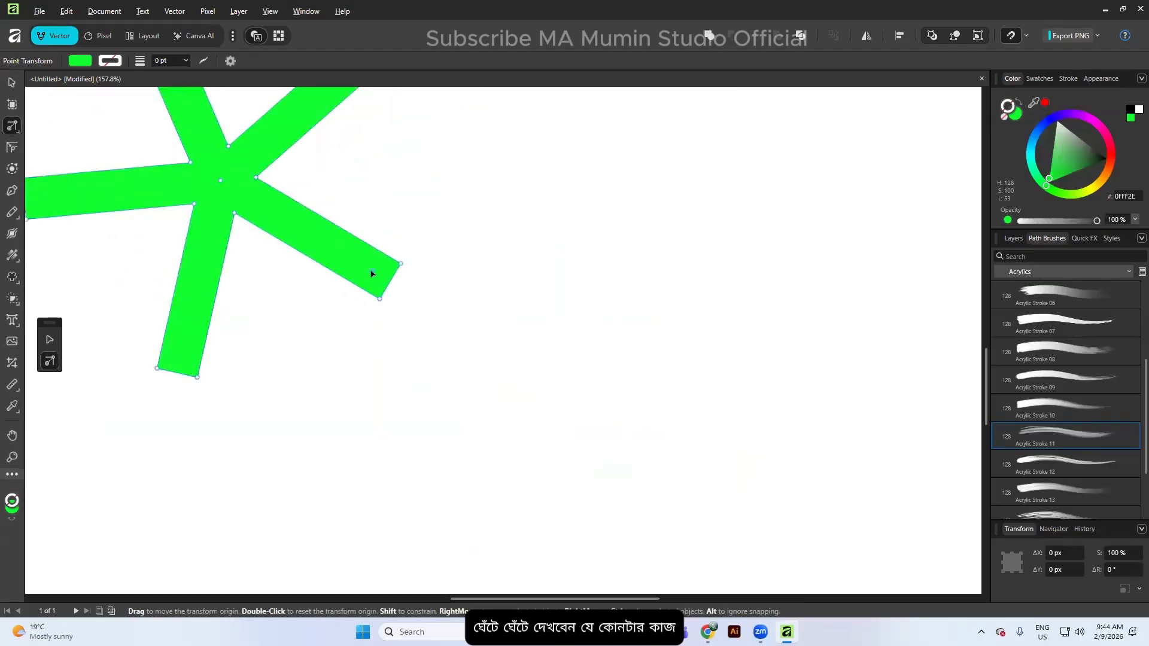
pyautogui.moveTo(285, 228); pyautogui.dragTo(221, 180)
pyautogui.moveTo(400, 263)
pyautogui.mouseDown()
pyautogui.moveTo(289, 330)
pyautogui.moveTo(115, 232)
pyautogui.moveTo(263, 146)
pyautogui.moveTo(377, 240)
pyautogui.moveTo(549, 283)
pyautogui.moveTo(410, 249)
pyautogui.moveTo(406, 261)
pyautogui.moveTo(464, 267)
pyautogui.moveTo(400, 244)
pyautogui.moveTo(409, 257)
pyautogui.mouseUp()
pyautogui.scroll(-1, 408, 257)
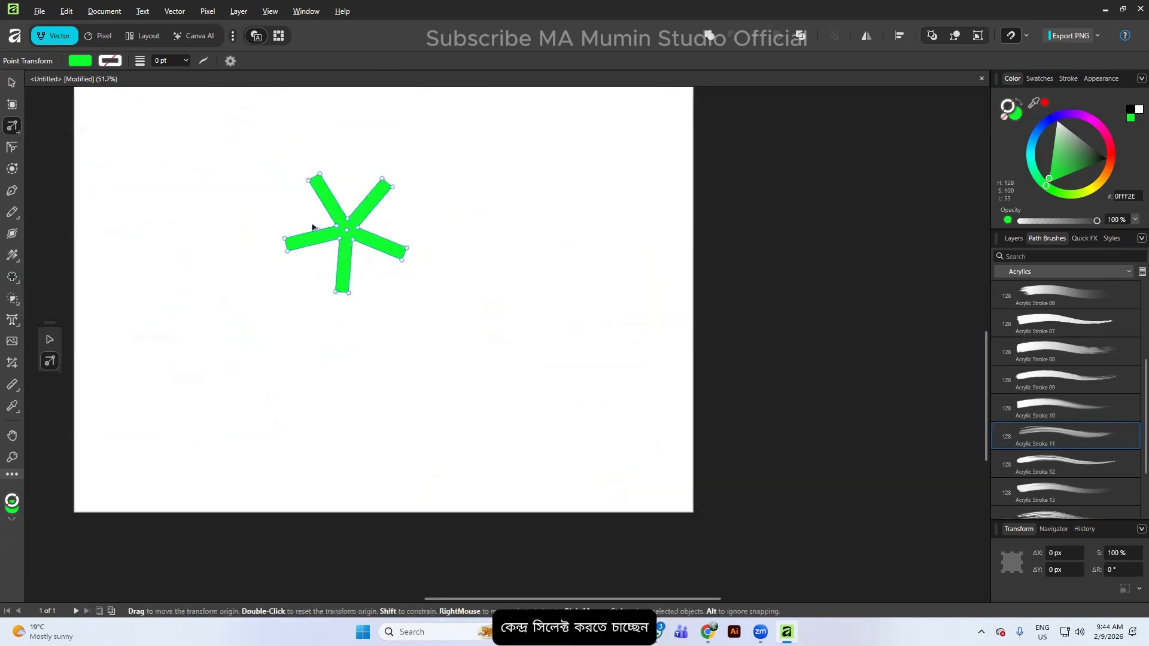
pyautogui.moveTo(404, 256); pyautogui.dragTo(261, 254)
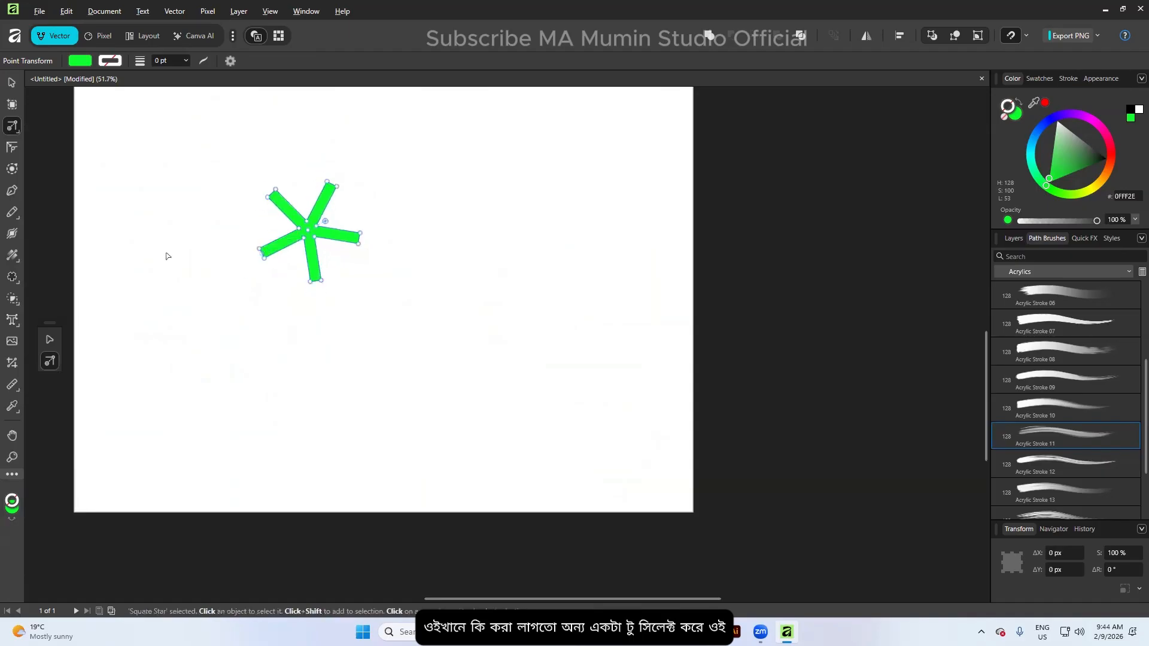
pyautogui.hotkey('ctrl', 'z')
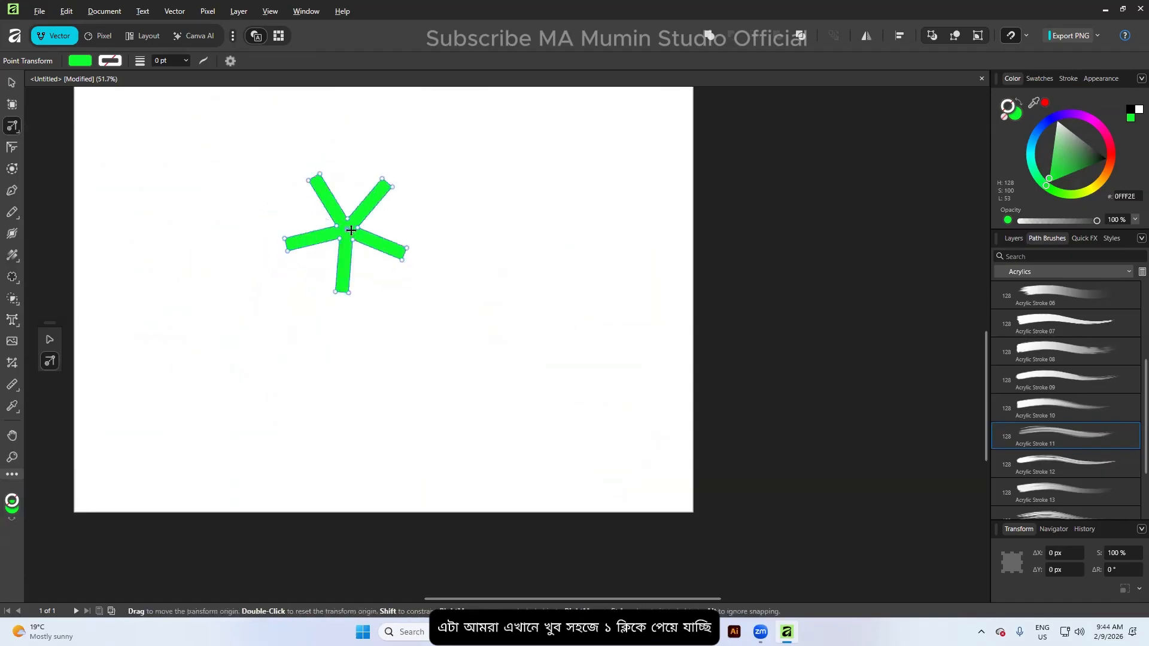
# Round the outer corner of the star's upper-left arm with the Corner tool to a radius of about 14 px
pyautogui.click(13, 146)
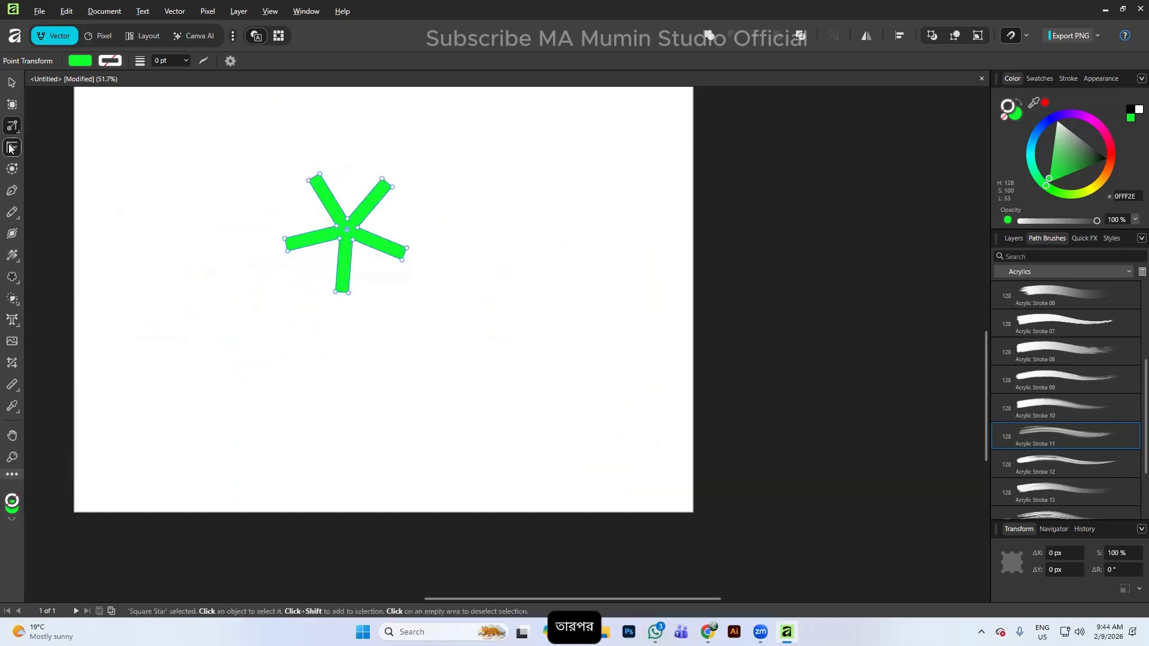
pyautogui.scroll(6, 322, 189)
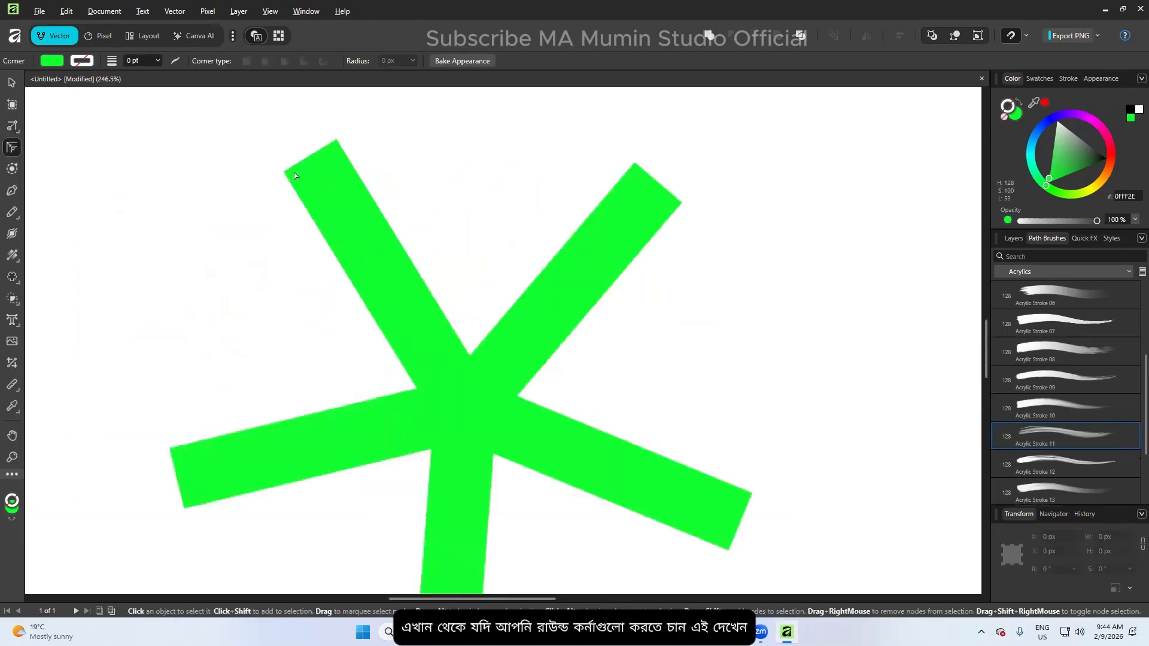
pyautogui.moveTo(299, 175); pyautogui.dragTo(312, 179)
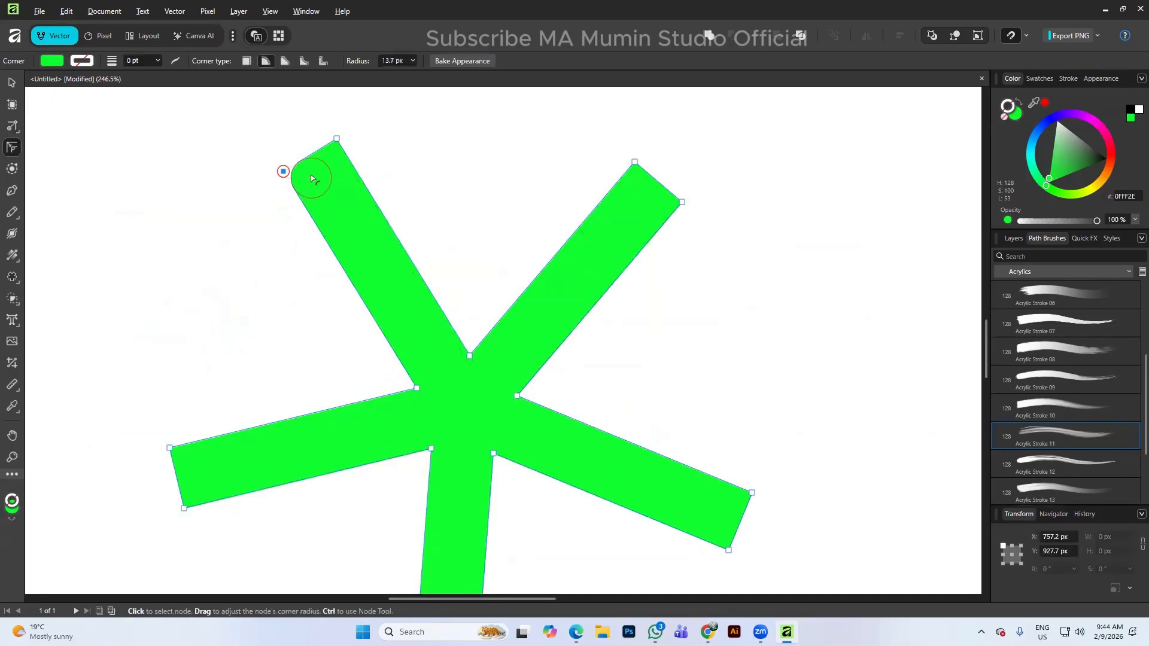
pyautogui.press('a')
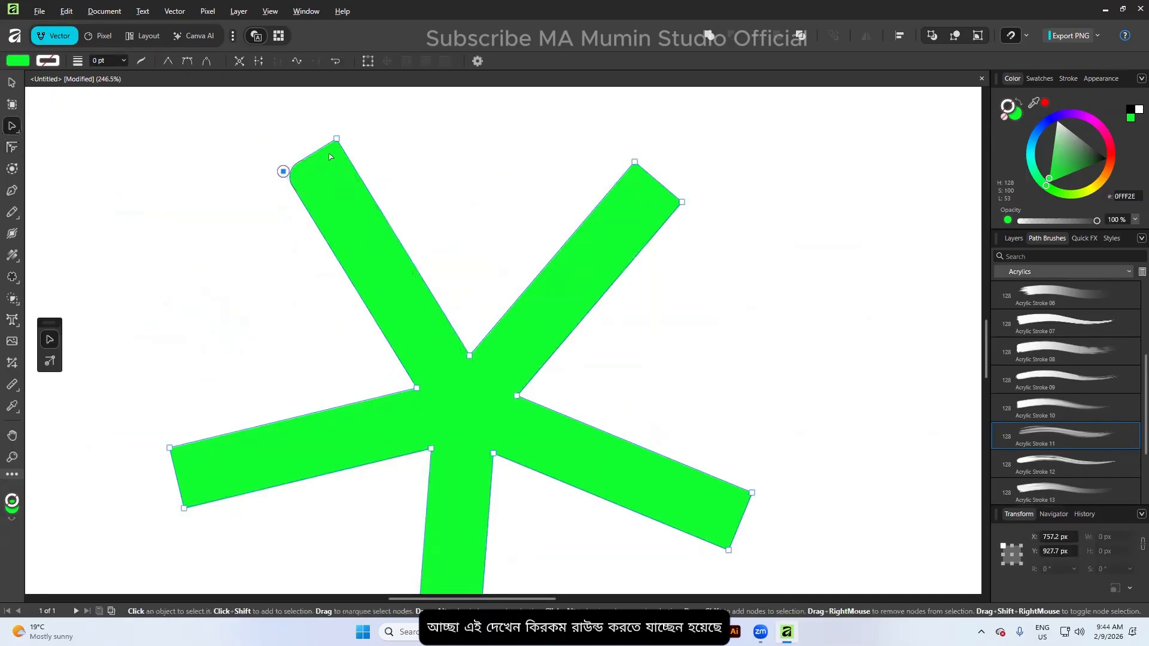
# Undo the star's corner rounding and marquee-select all of the star's corners with the Corner tool
pyautogui.hotkey('ctrl', 'z')
pyautogui.hotkey('ctrl', 'z')
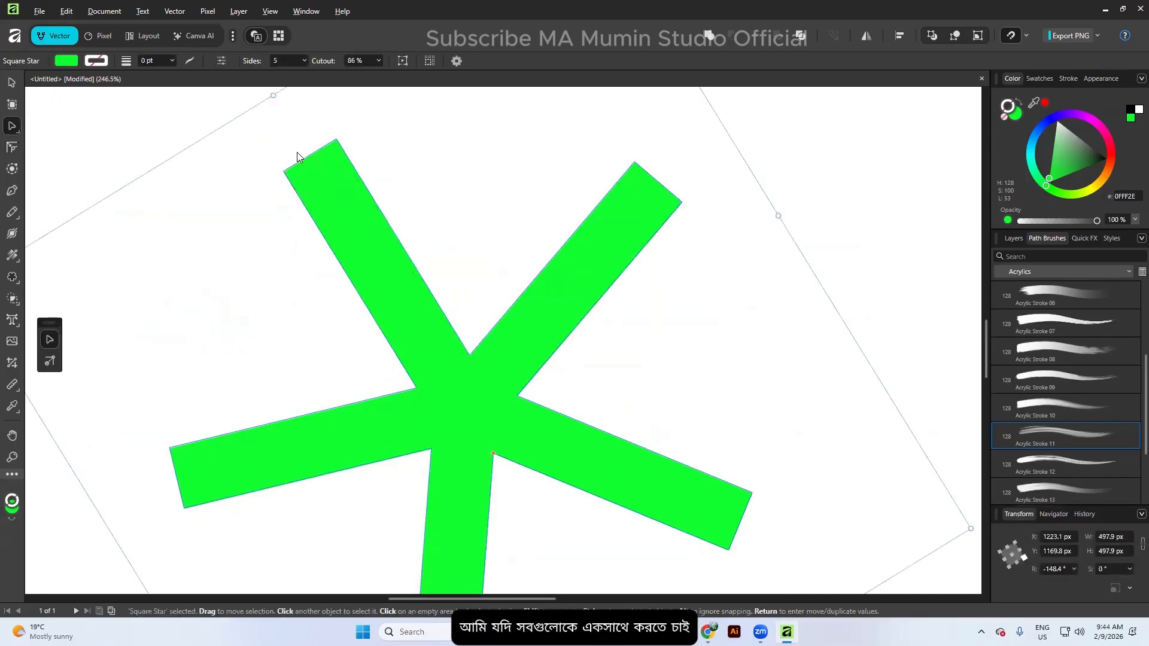
pyautogui.rightClick(12, 146)
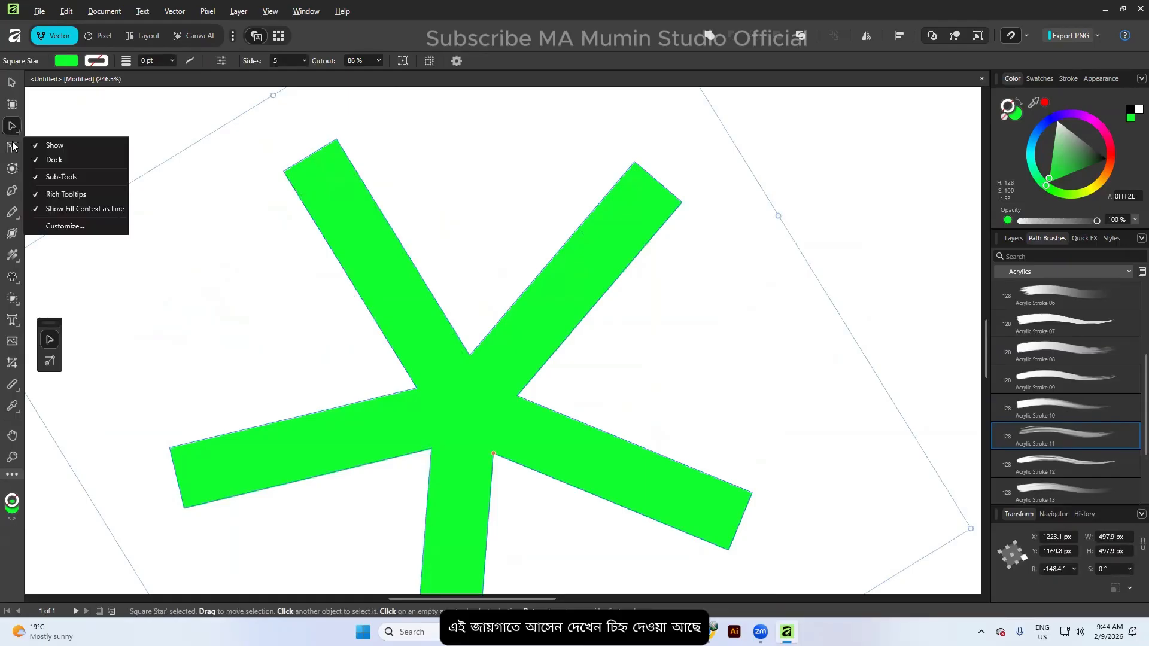
pyautogui.click(17, 149)
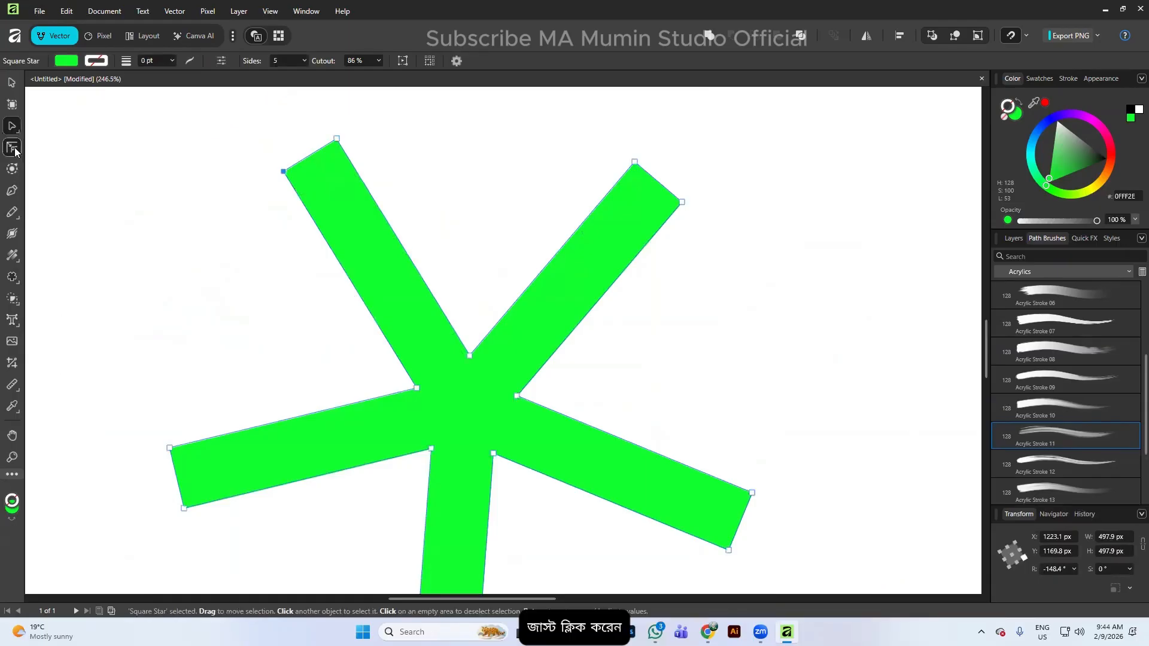
pyautogui.scroll(-5, 358, 158)
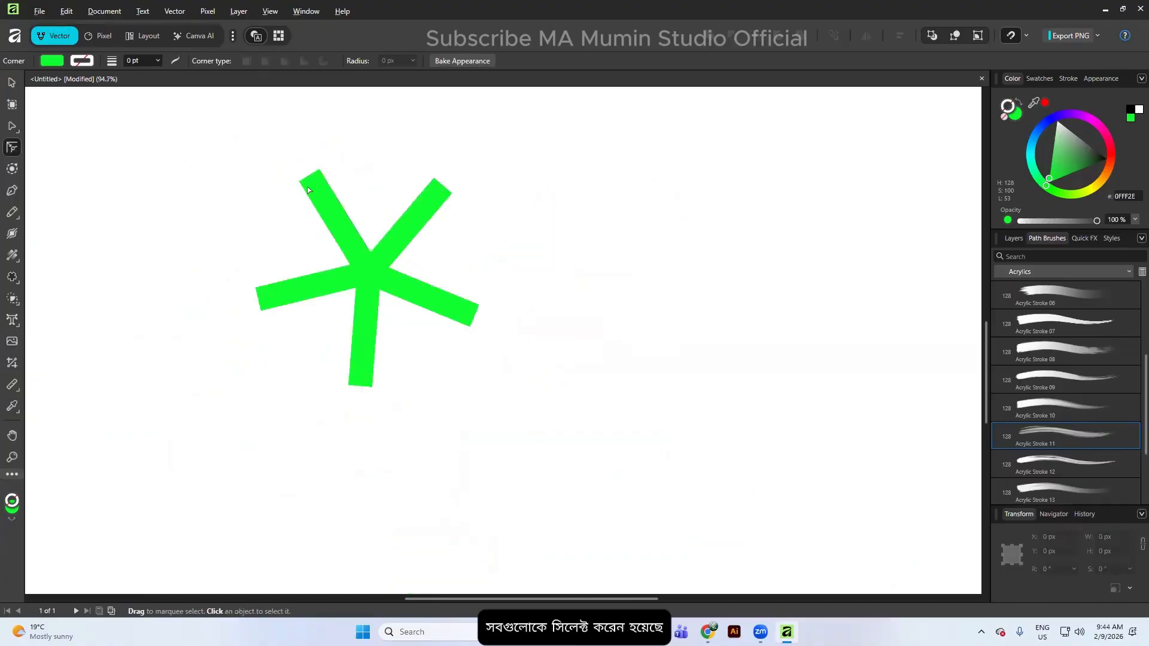
pyautogui.moveTo(208, 156); pyautogui.dragTo(568, 399)
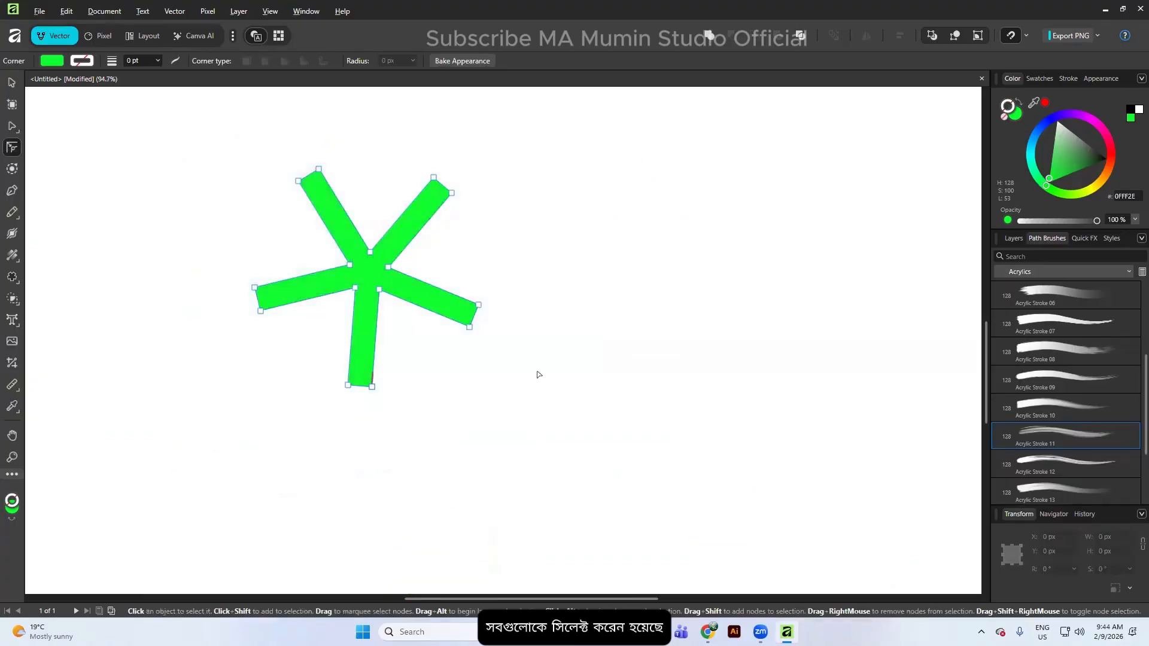
# Try rounding the star's upper-left arm end by rounding its outer corner and curving the neighbouring node, and undo both changes
pyautogui.click(305, 188)
pyautogui.press('a')
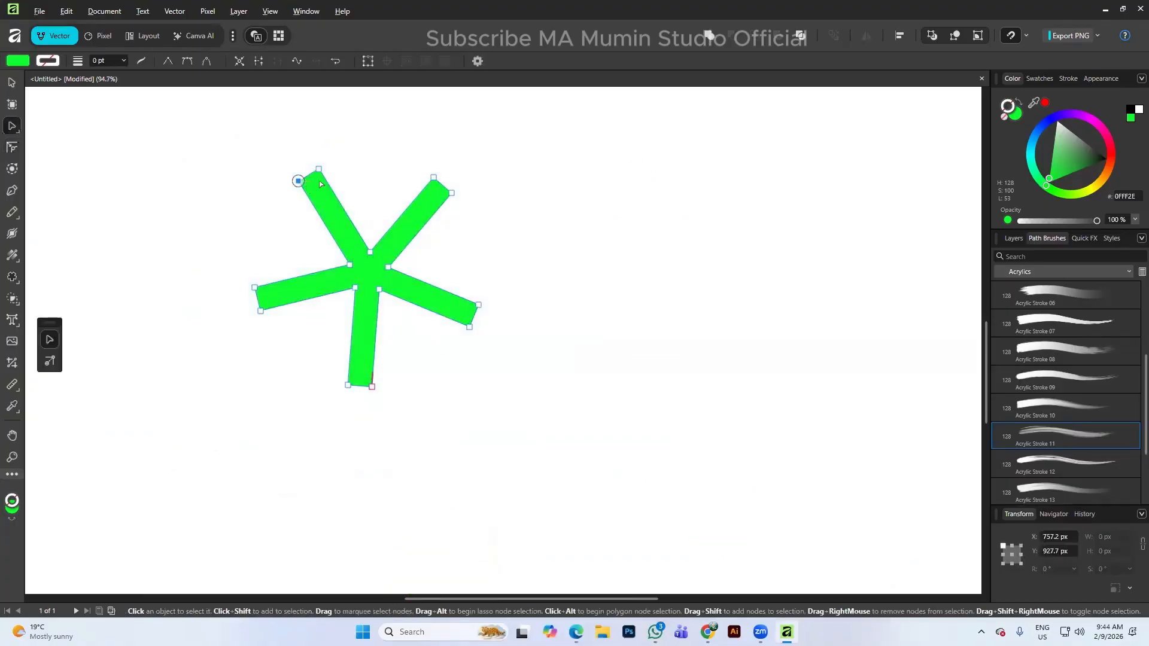
pyautogui.scroll(4, 320, 172)
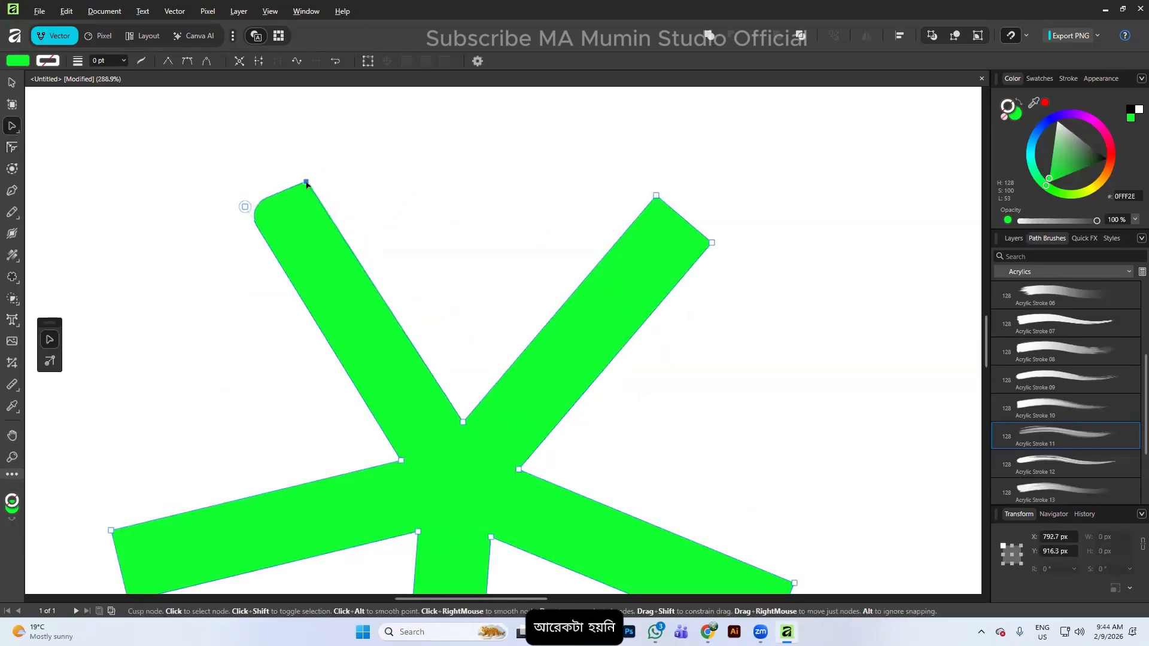
pyautogui.click(307, 169)
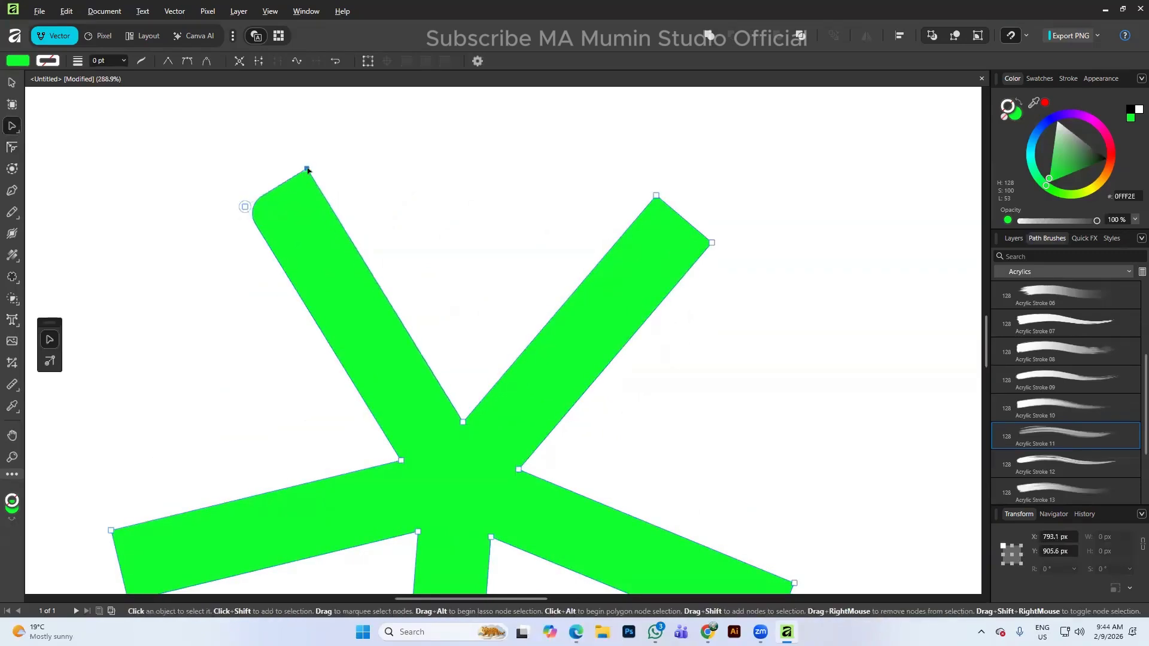
pyautogui.moveTo(308, 170); pyautogui.dragTo(343, 204)
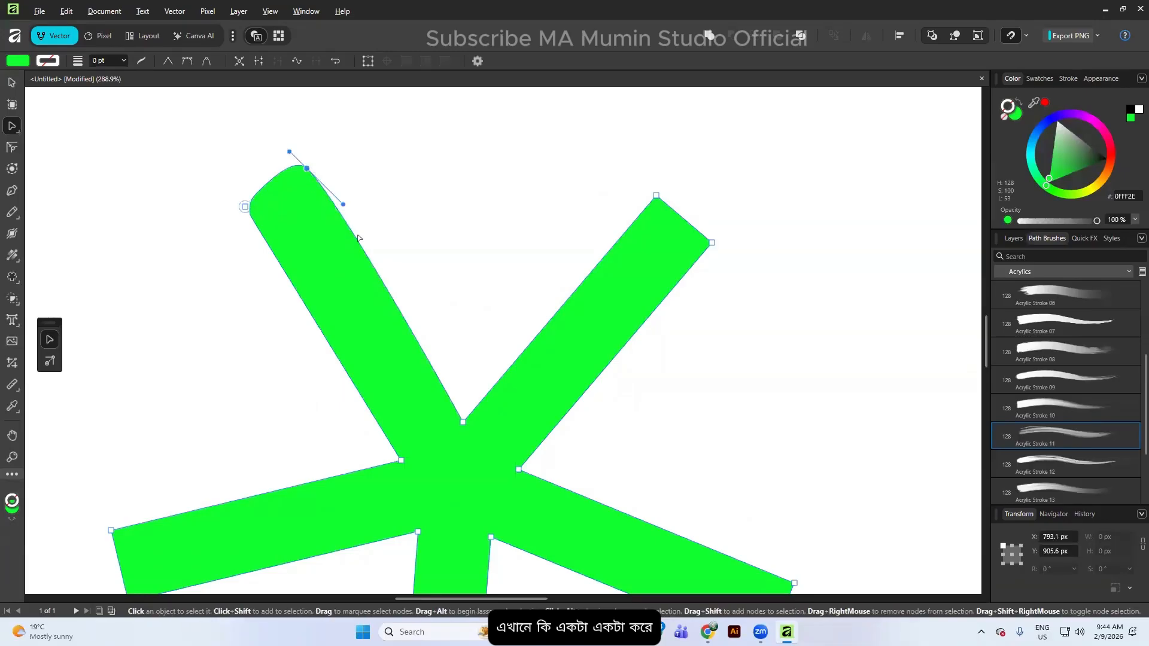
pyautogui.scroll(-1, 359, 239)
pyautogui.hotkey('ctrl', 'z')
pyautogui.hotkey('ctrl', 'z')
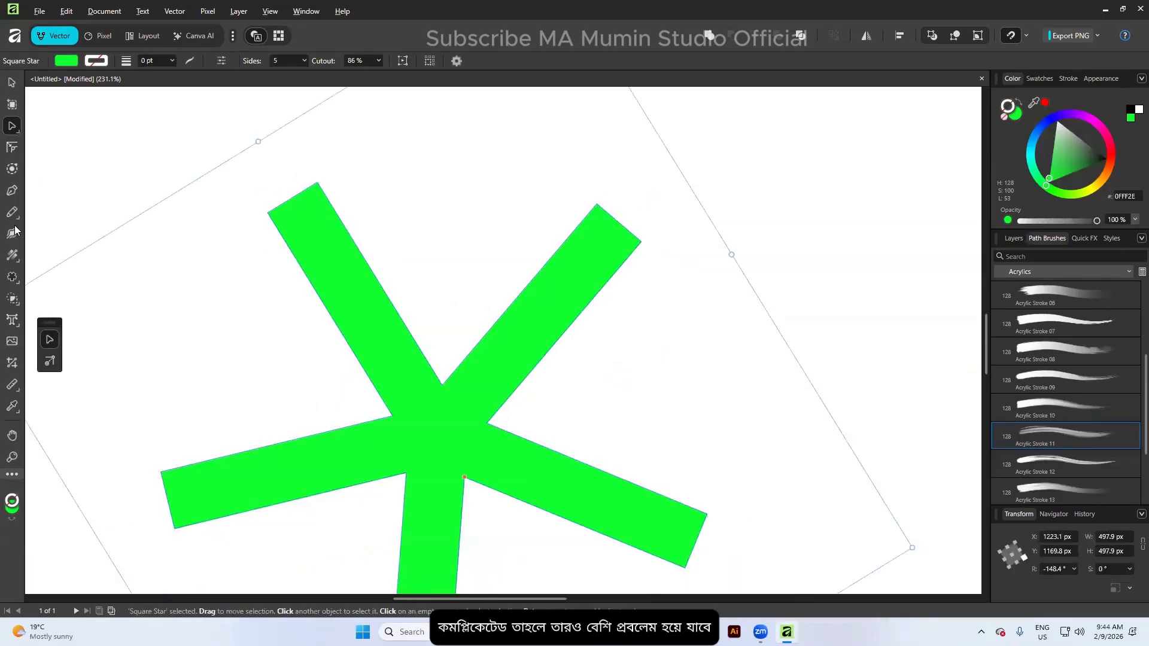
pyautogui.click(12, 276)
pyautogui.click(12, 169)
pyautogui.rightClick(12, 169)
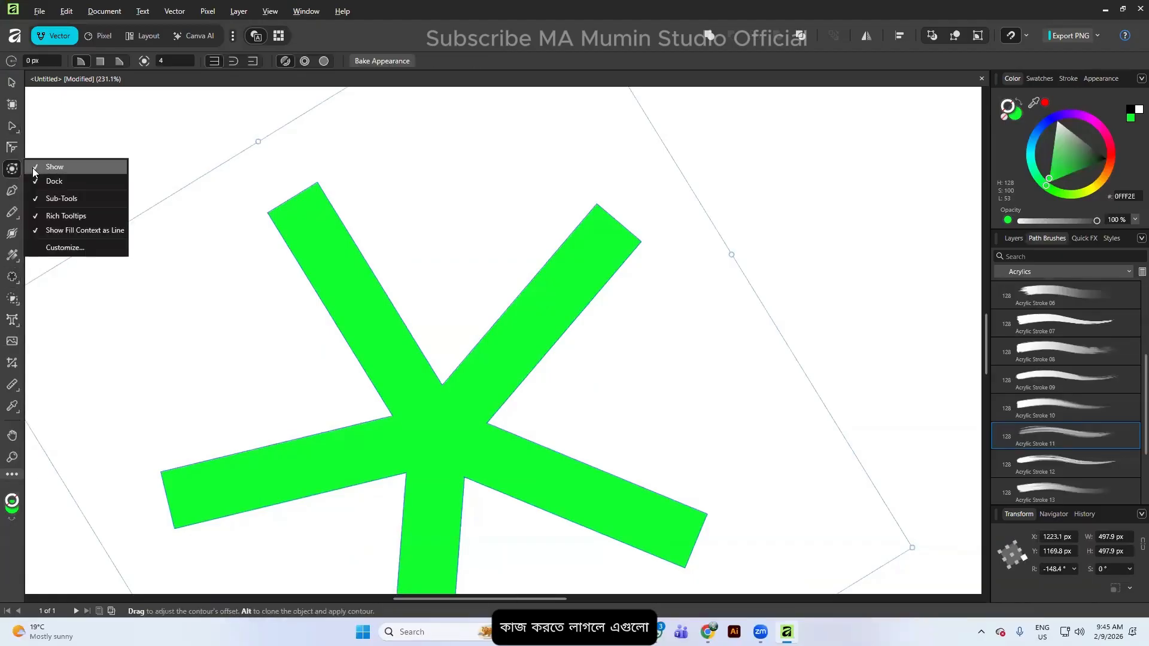
pyautogui.click(12, 149)
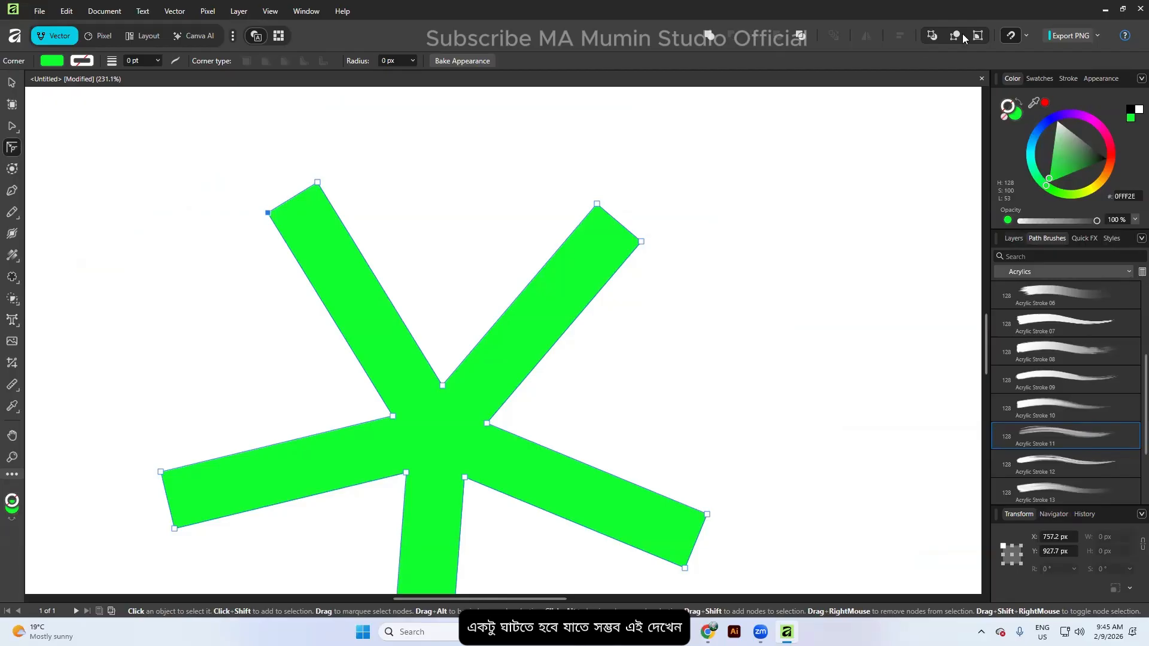
pyautogui.click(409, 60)
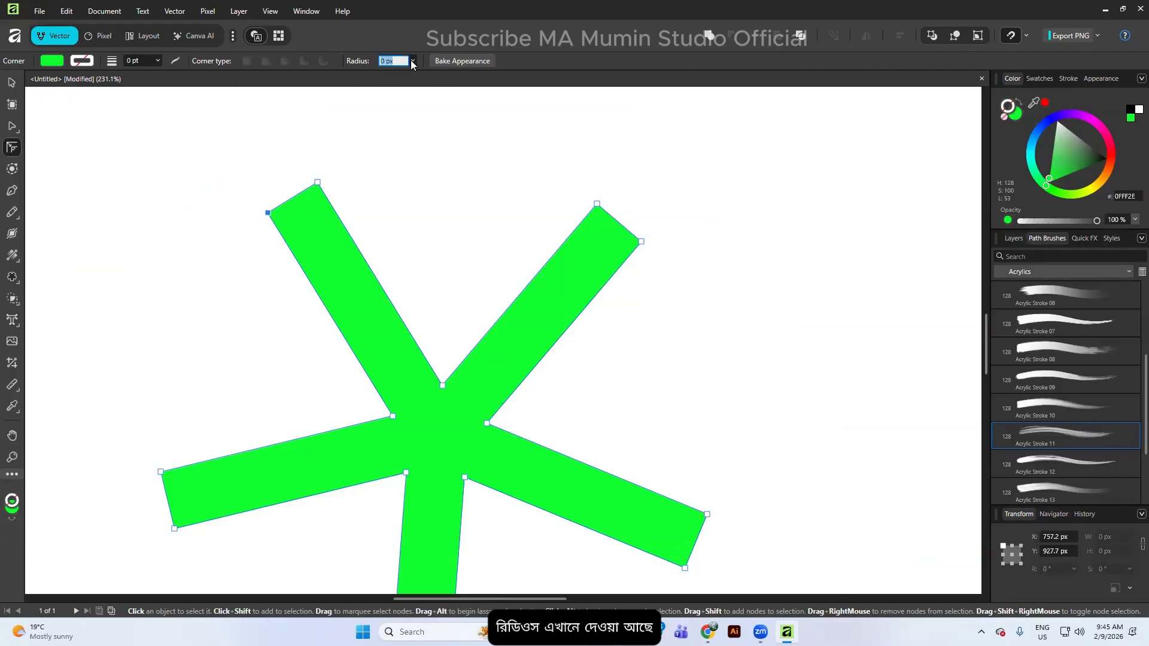
pyautogui.press('a')
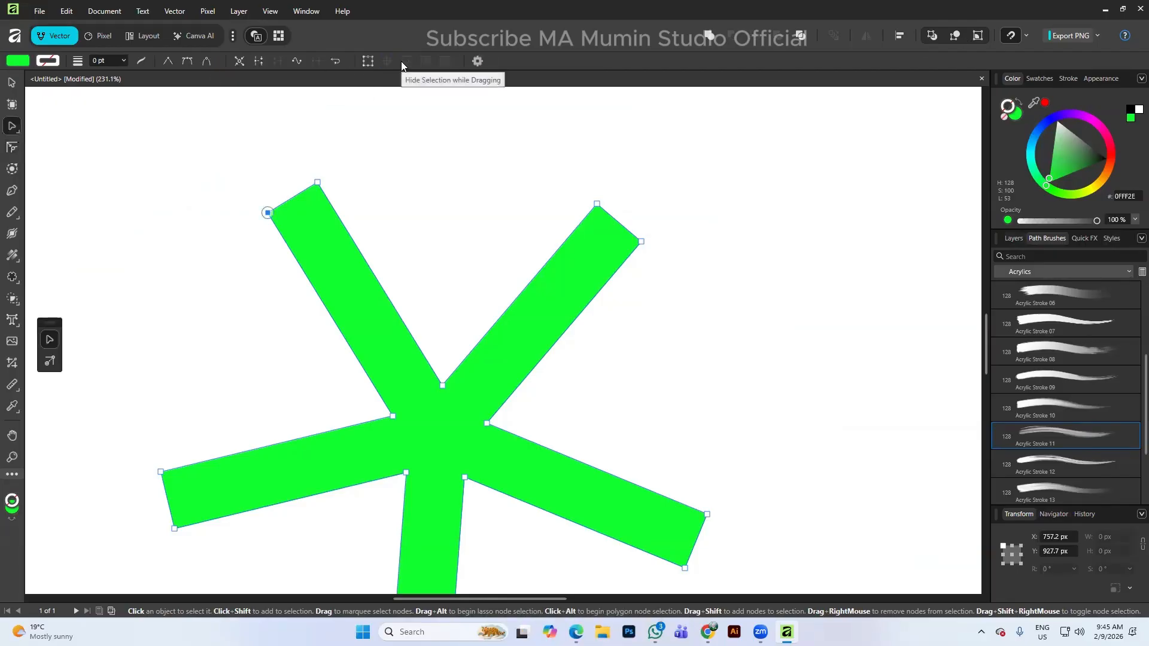
pyautogui.click(407, 210)
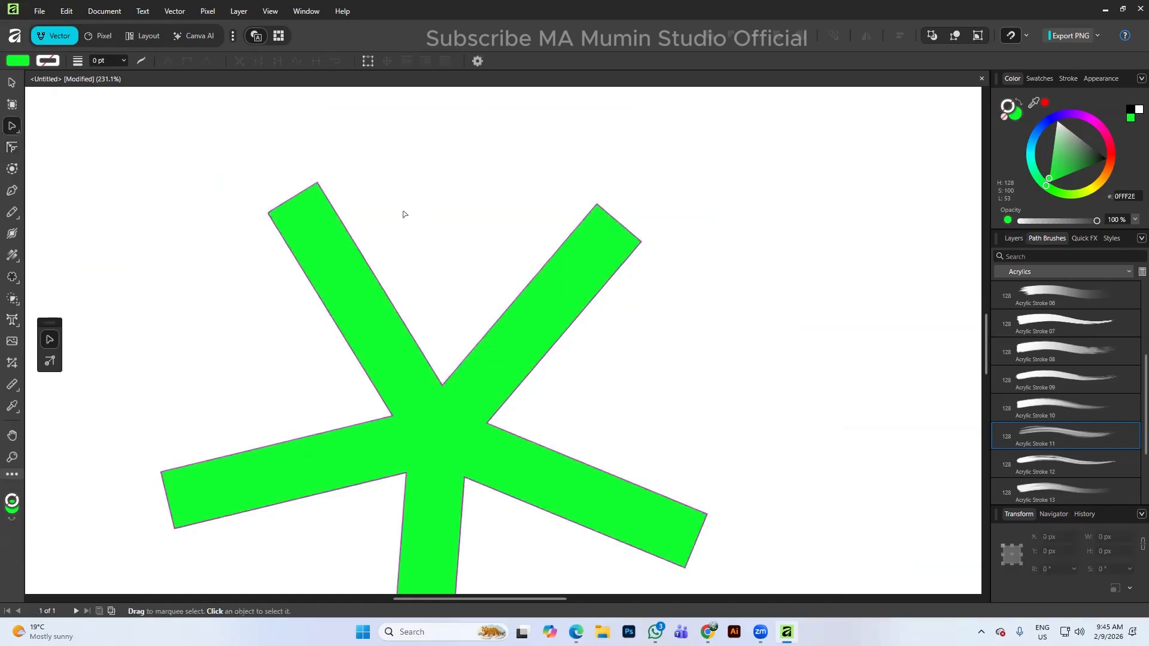
pyautogui.click(331, 232)
pyautogui.click(479, 62)
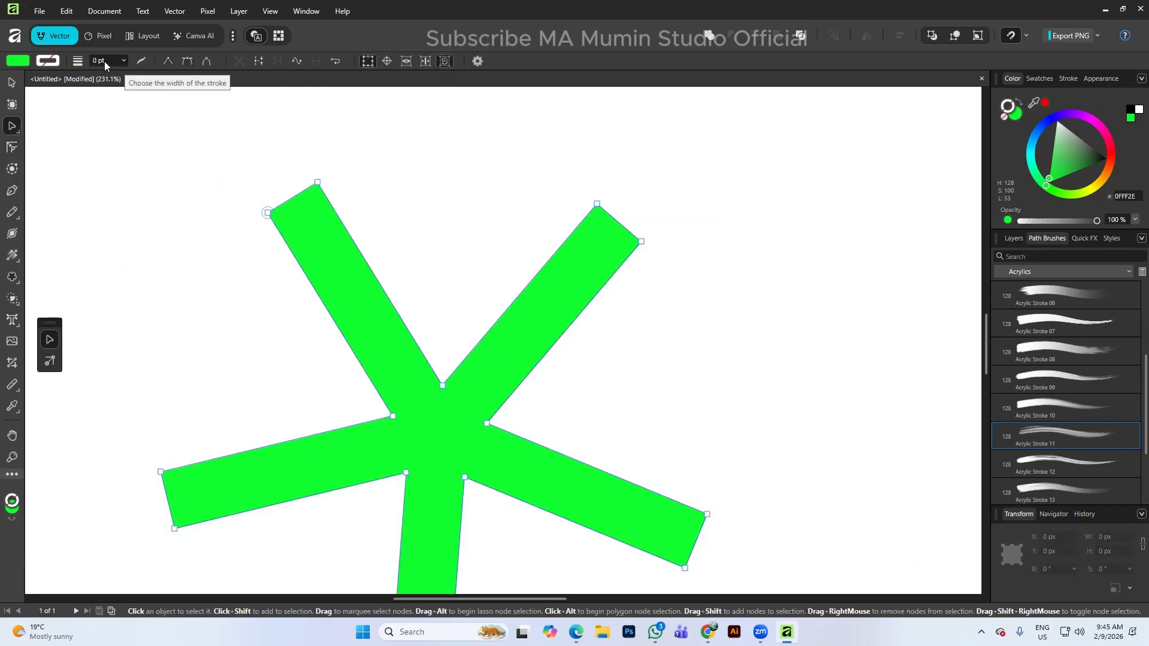
pyautogui.click(702, 128)
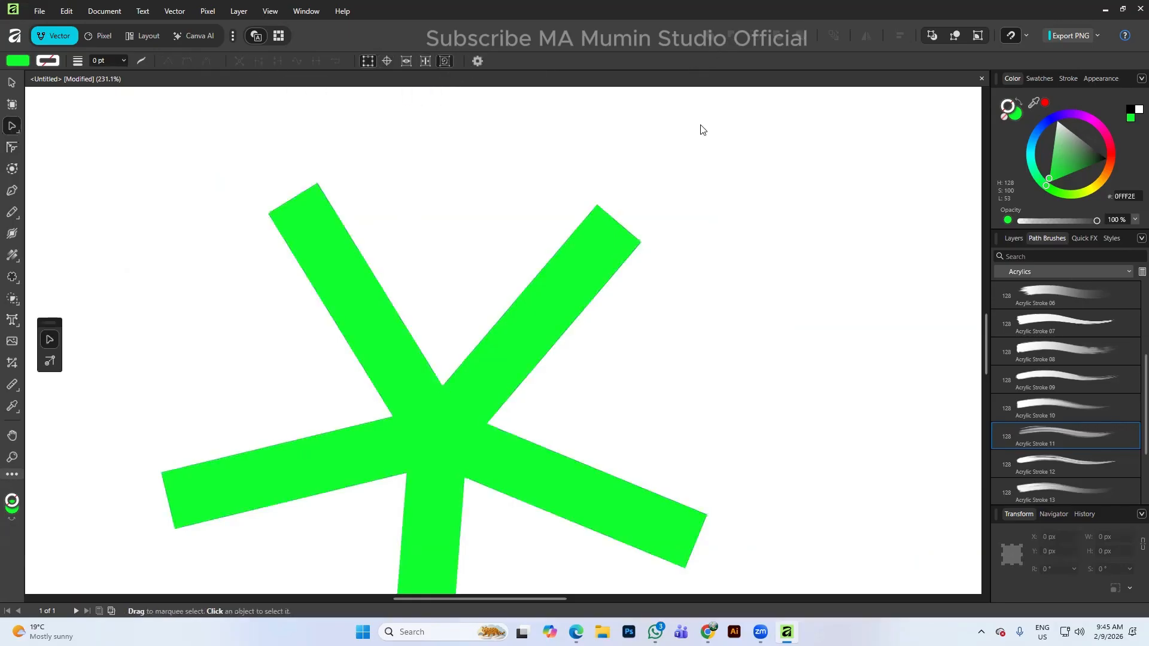
# Replace the star with a green square about 175 px wide, drawn with the Rectangle tool
pyautogui.click(344, 281)
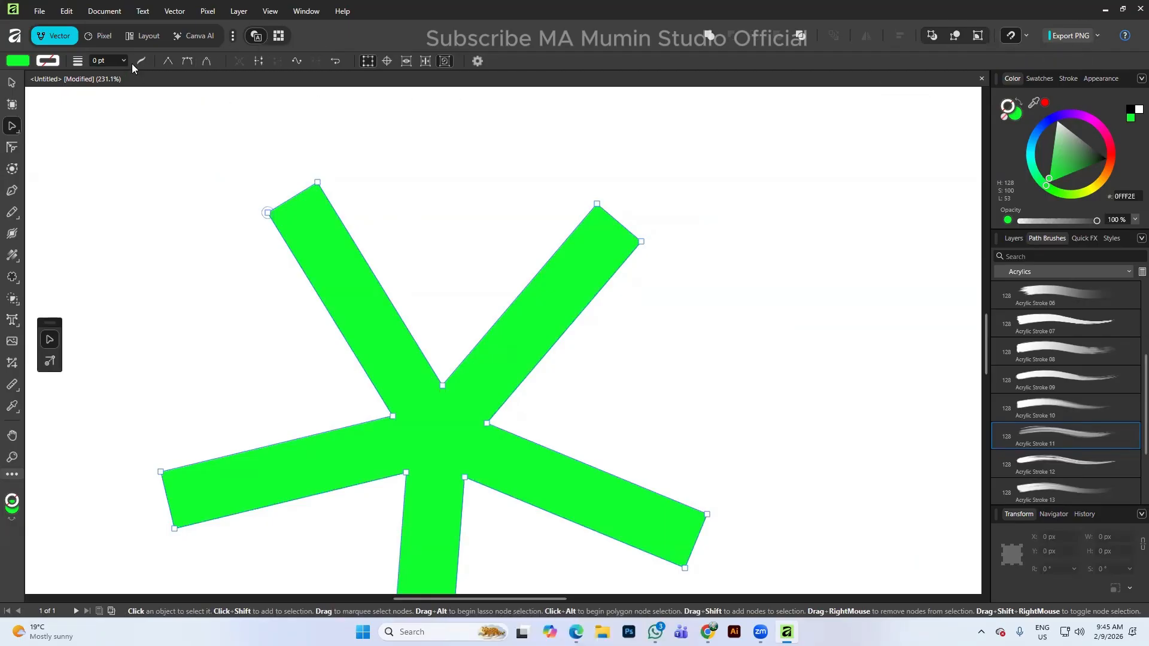
pyautogui.press('Delete')
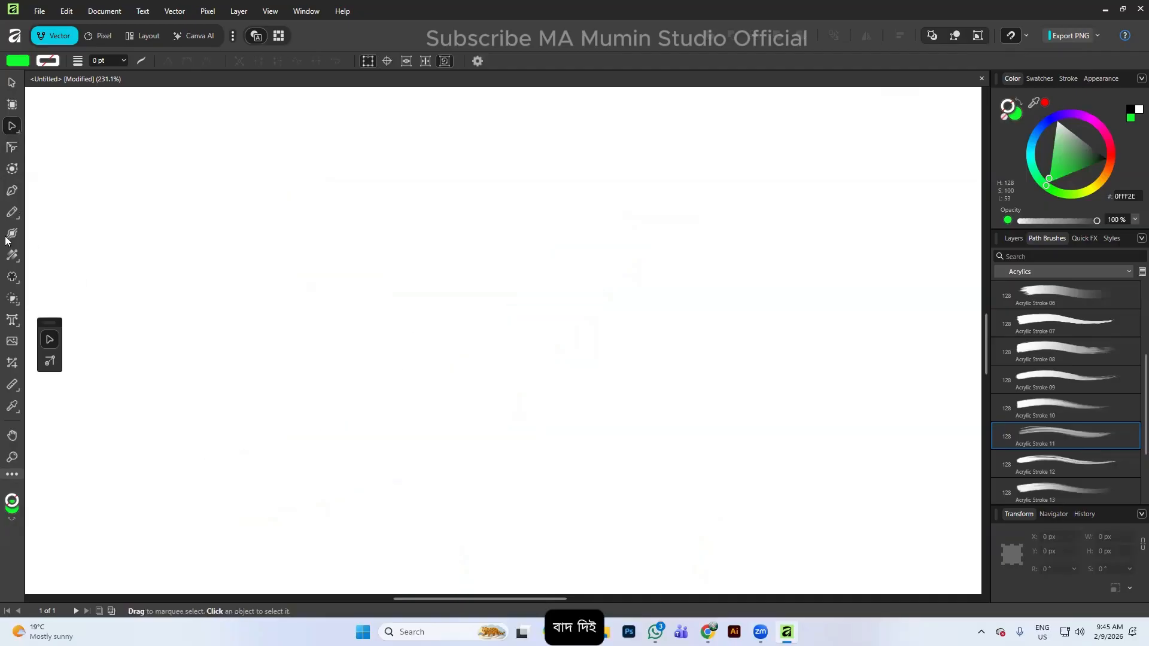
pyautogui.click(15, 283)
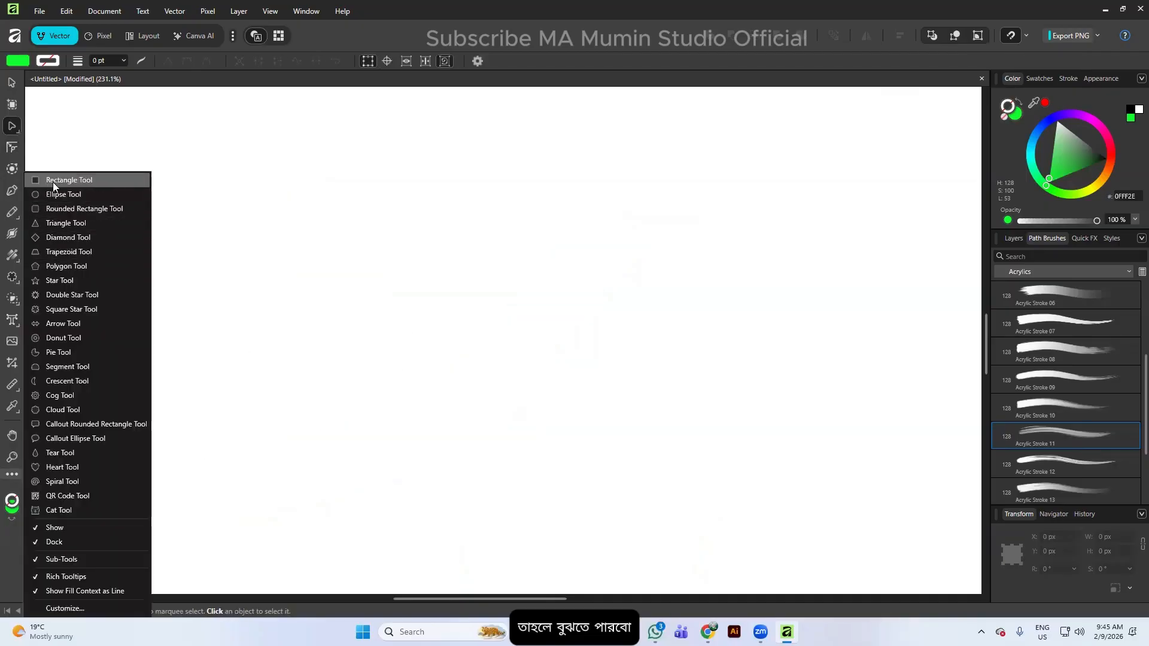
pyautogui.click(53, 182)
pyautogui.moveTo(349, 232); pyautogui.dragTo(613, 392)
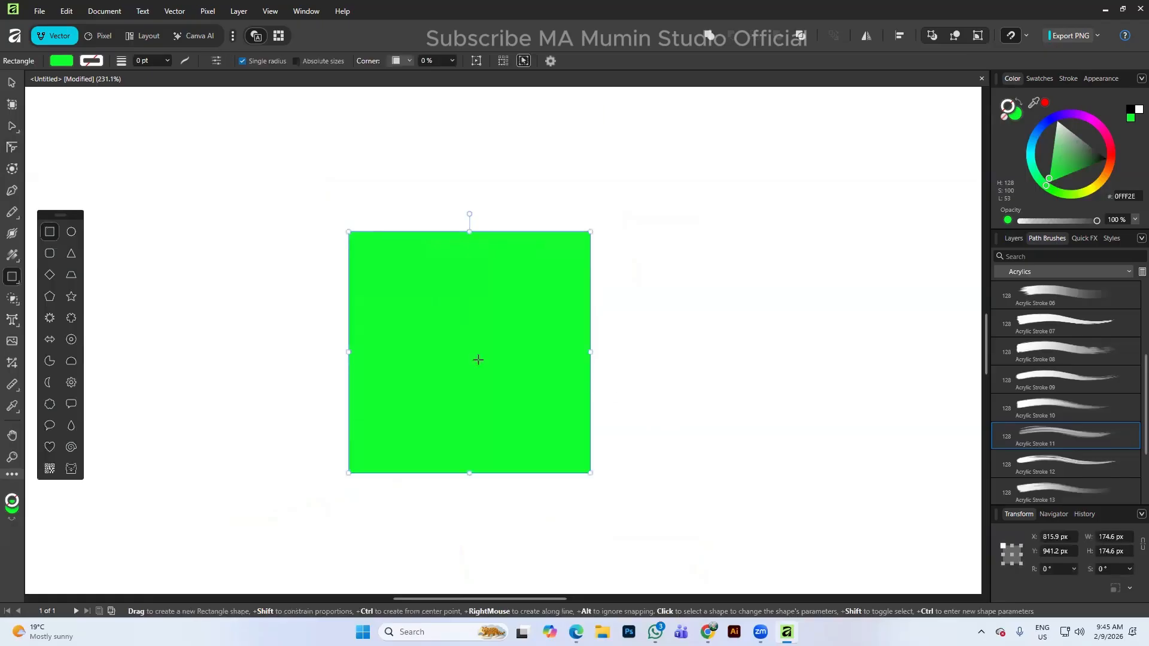
# Try selecting several corners of the square with the Corner tool and rounding its upper-right corner, and undo the rounding
pyautogui.click(12, 147)
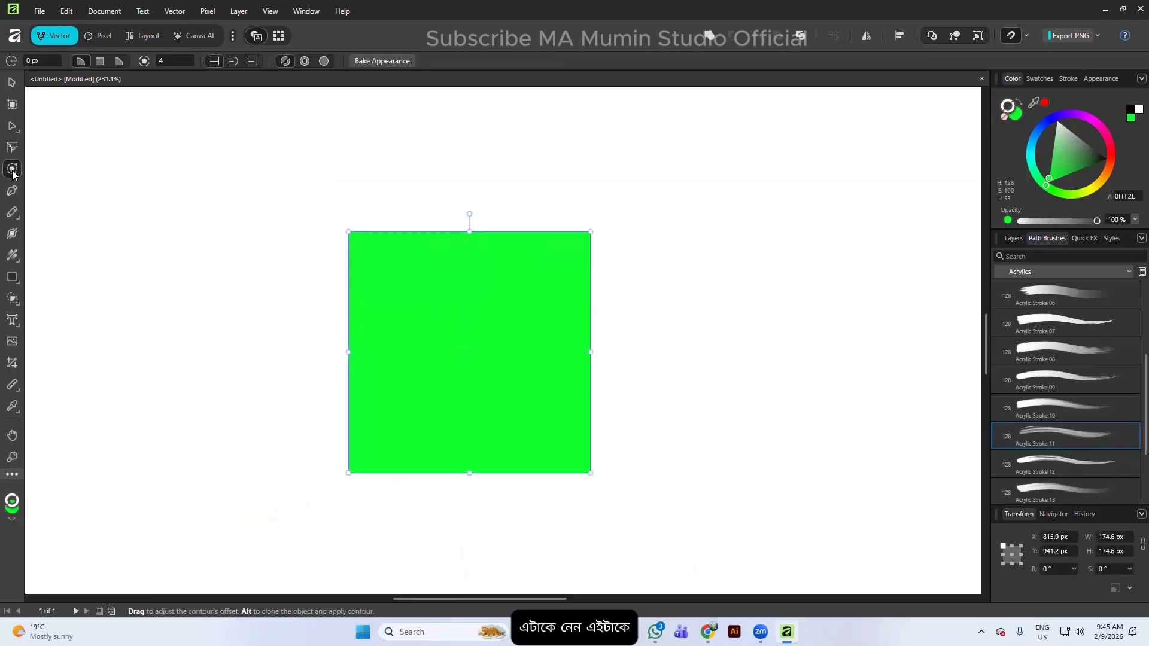
pyautogui.click(349, 232)
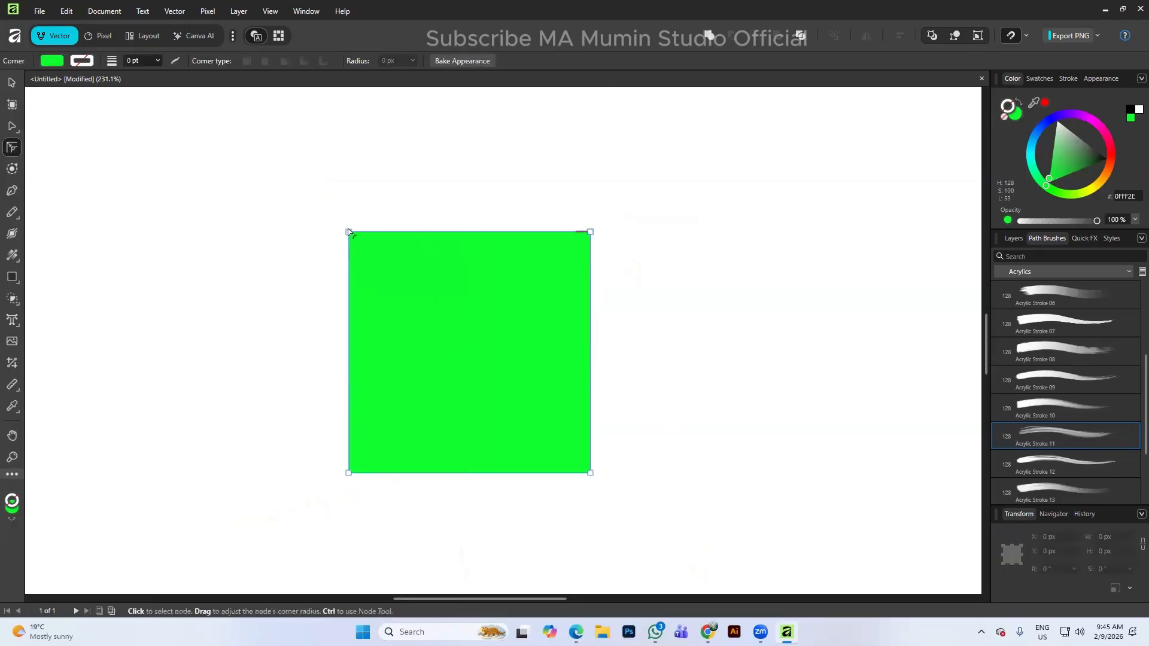
pyautogui.keyDown('shift'); pyautogui.click(348, 473); pyautogui.keyUp('shift')
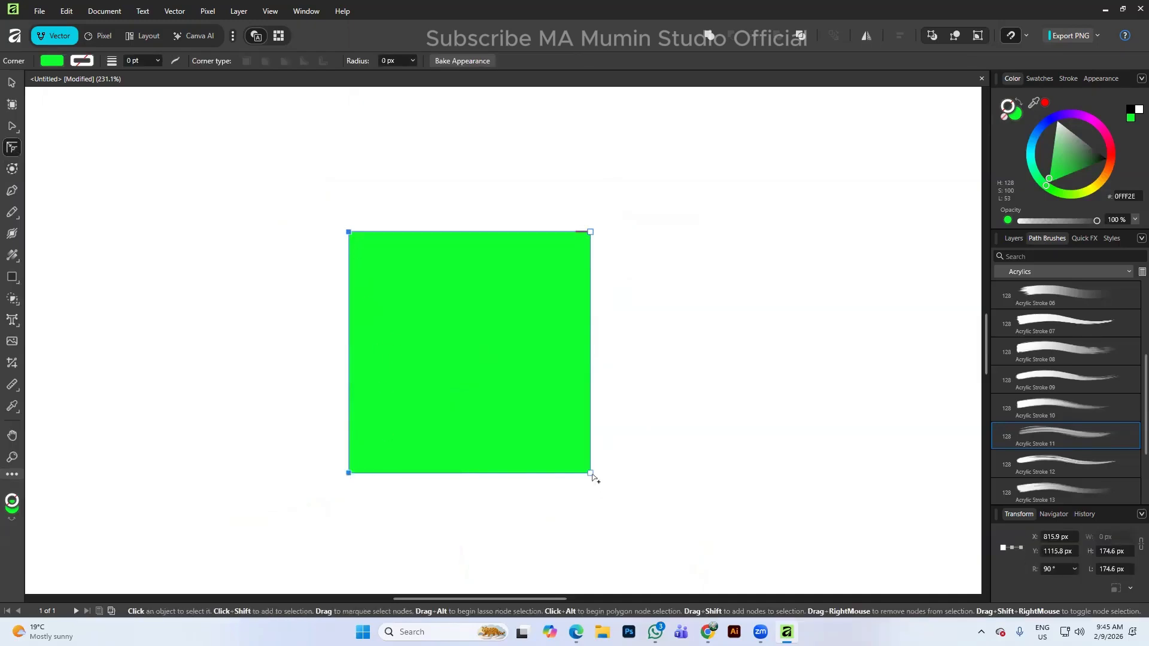
pyautogui.click(601, 402)
pyautogui.moveTo(275, 189); pyautogui.dragTo(605, 484)
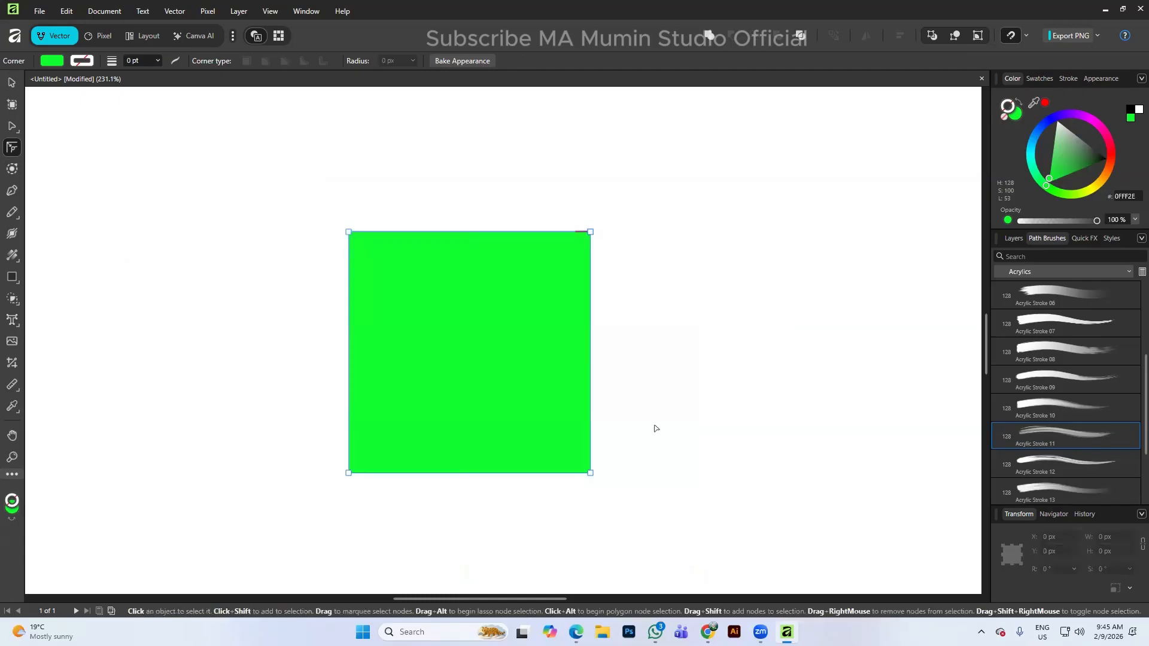
pyautogui.moveTo(579, 250); pyautogui.dragTo(570, 255)
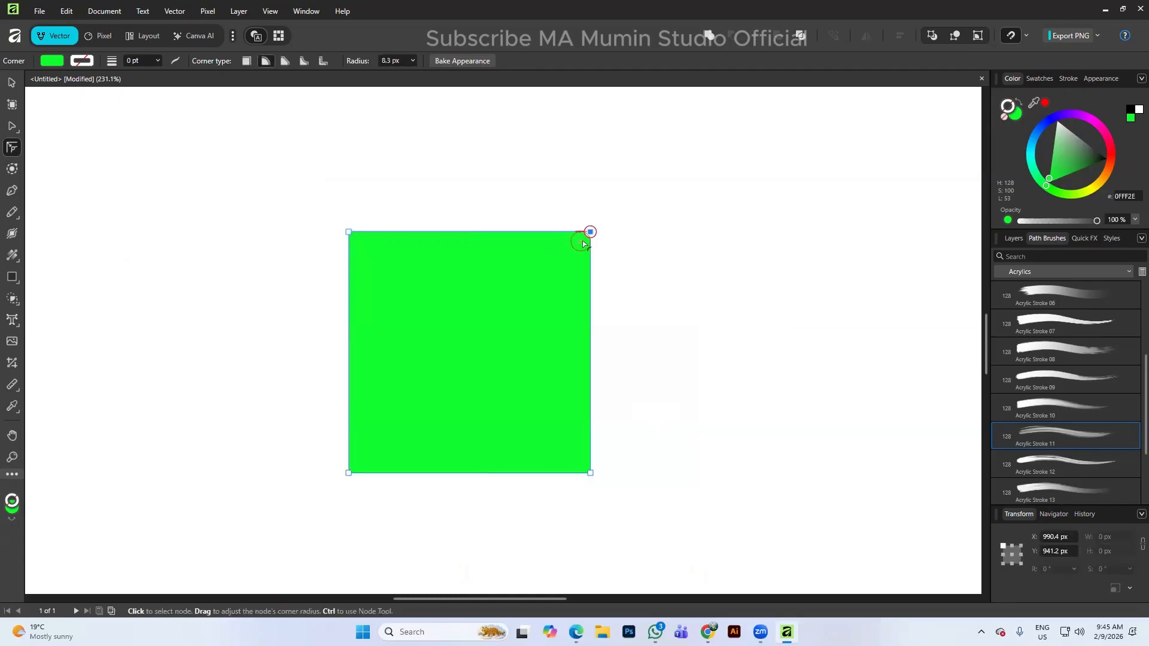
pyautogui.press('v')
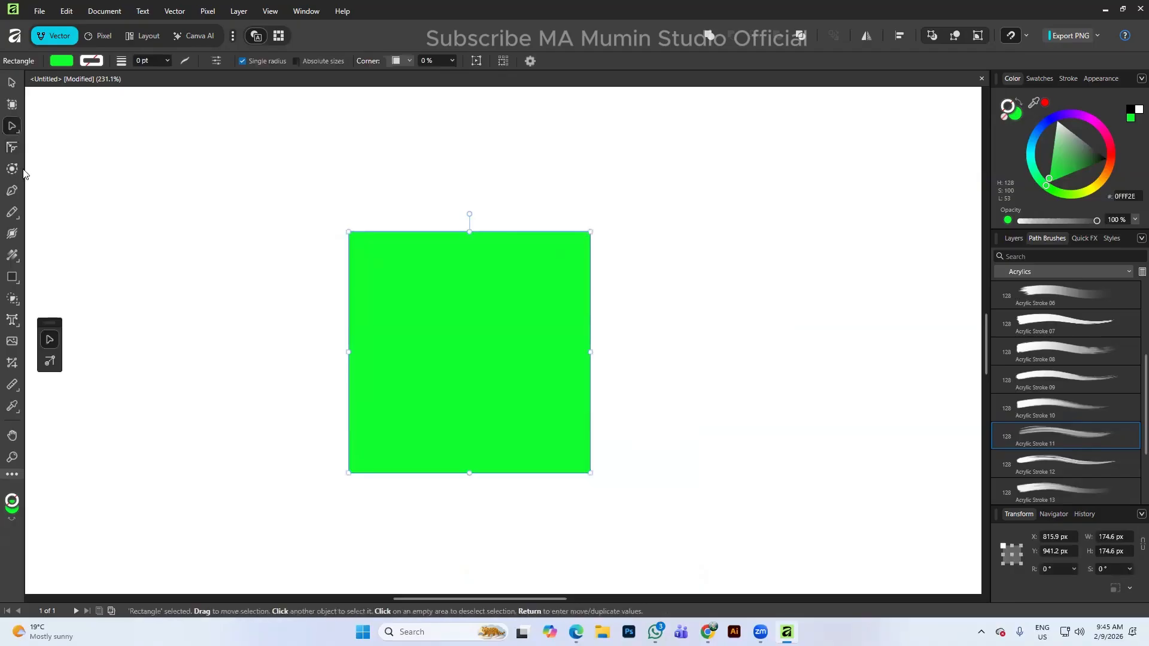
# Round the square's upper-right corner with the Corner tool to a radius of about 36 px
pyautogui.press('c')
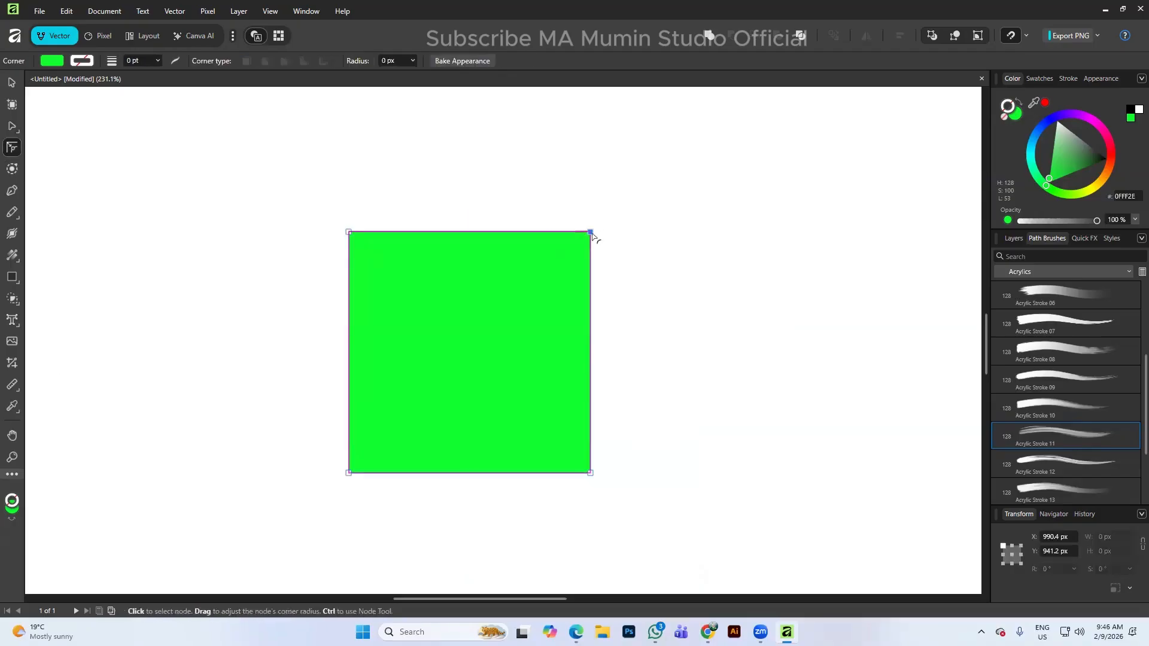
pyautogui.moveTo(591, 234); pyautogui.dragTo(584, 245)
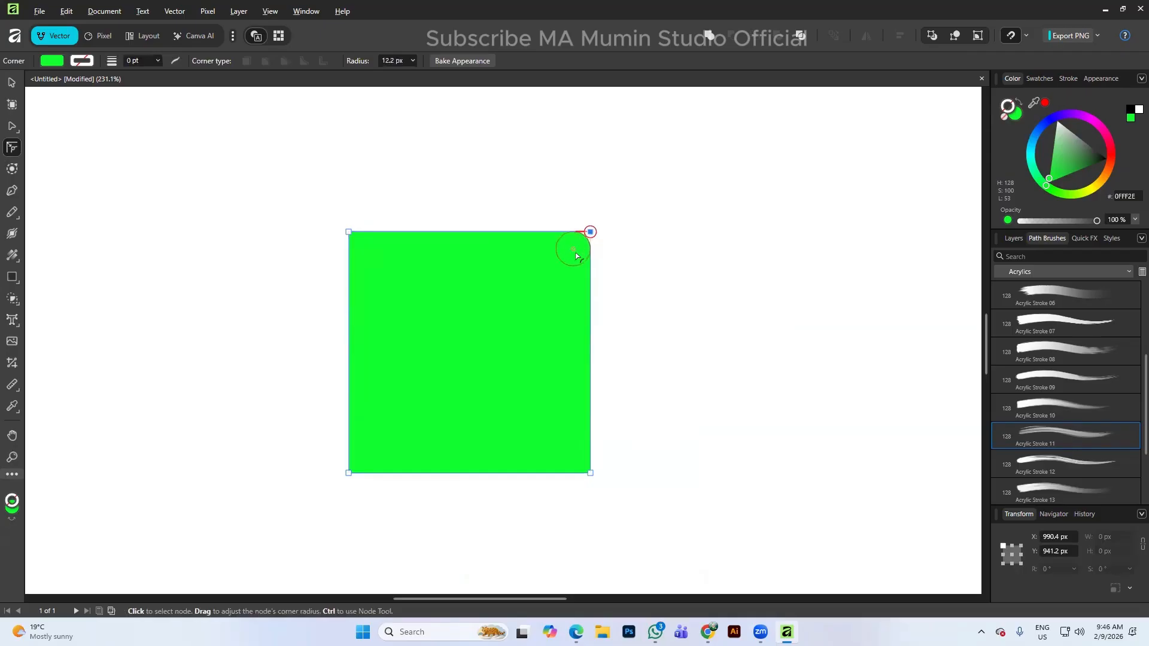
pyautogui.moveTo(576, 256); pyautogui.dragTo(550, 294)
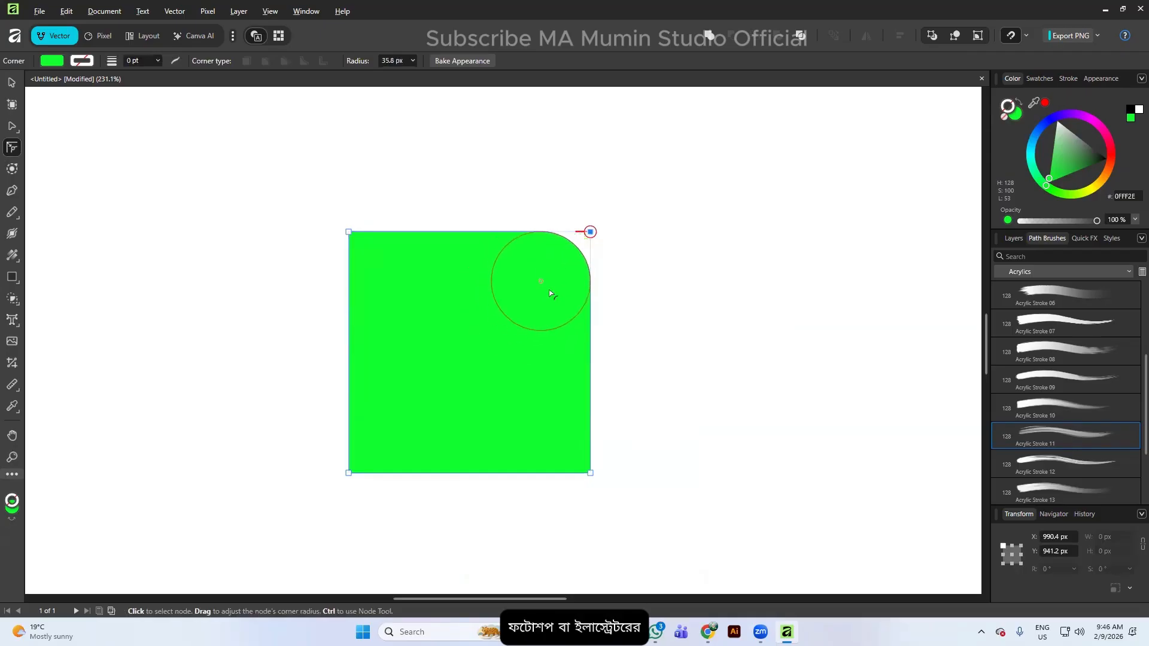
# Try moving the square's lower-left corner node inward, undo the move and the corner rounding, and deselect the square
pyautogui.press('a')
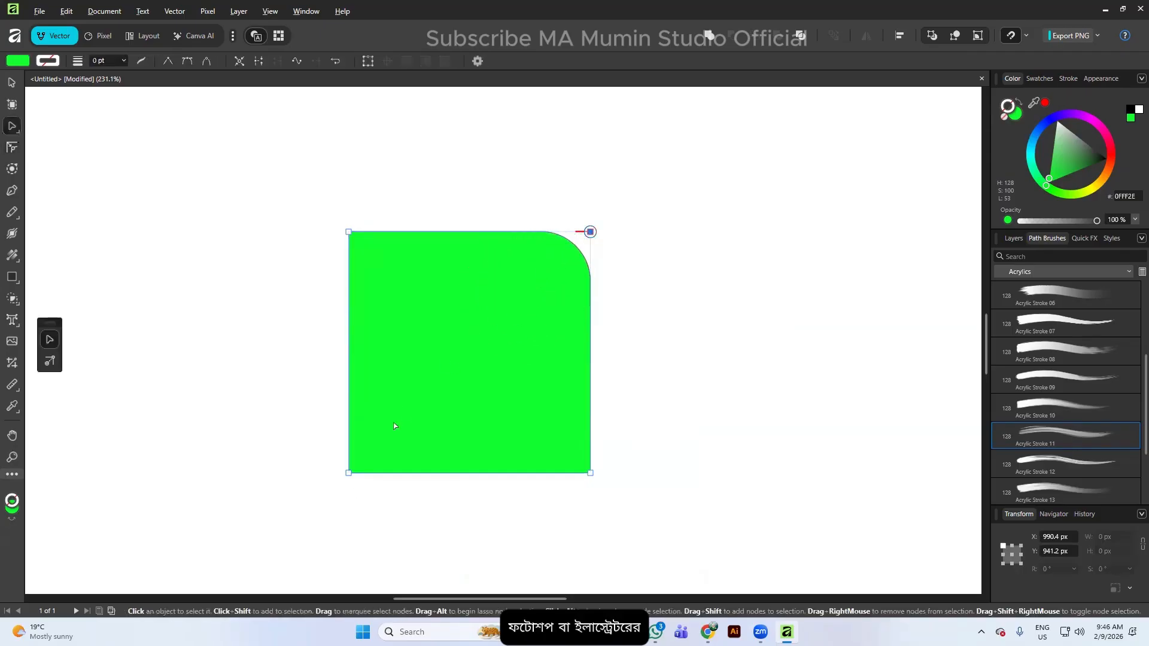
pyautogui.click(349, 474)
pyautogui.moveTo(351, 475); pyautogui.dragTo(388, 436)
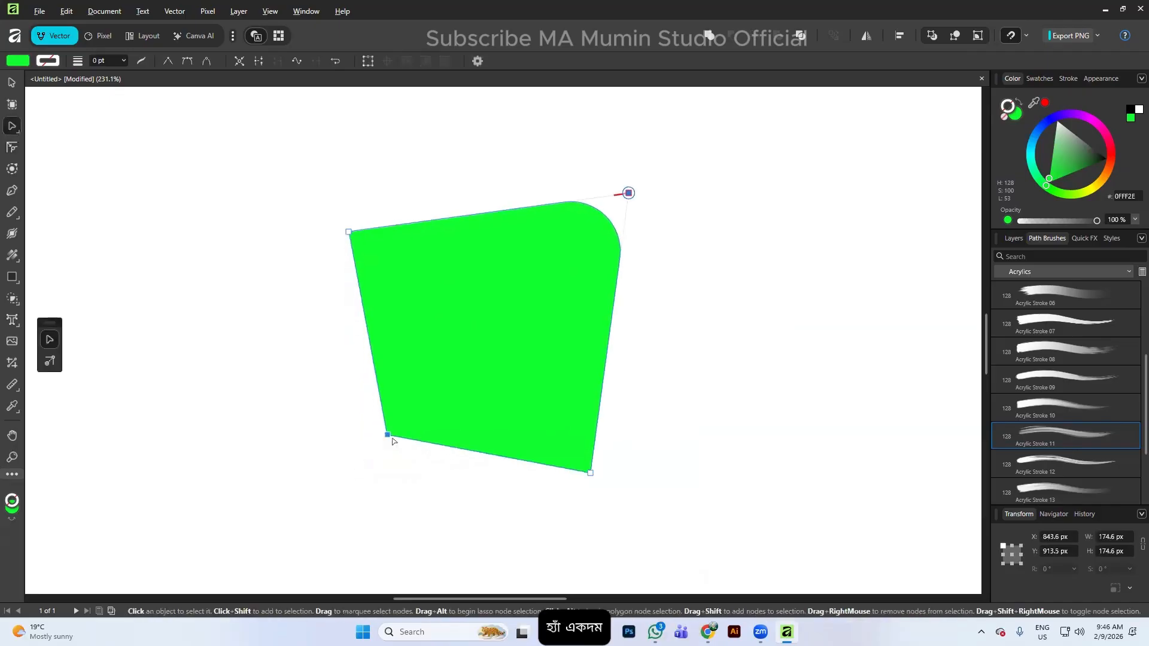
pyautogui.hotkey('ctrl', 'z')
pyautogui.hotkey('ctrl', 'z')
pyautogui.hotkey('ctrl', 'd')
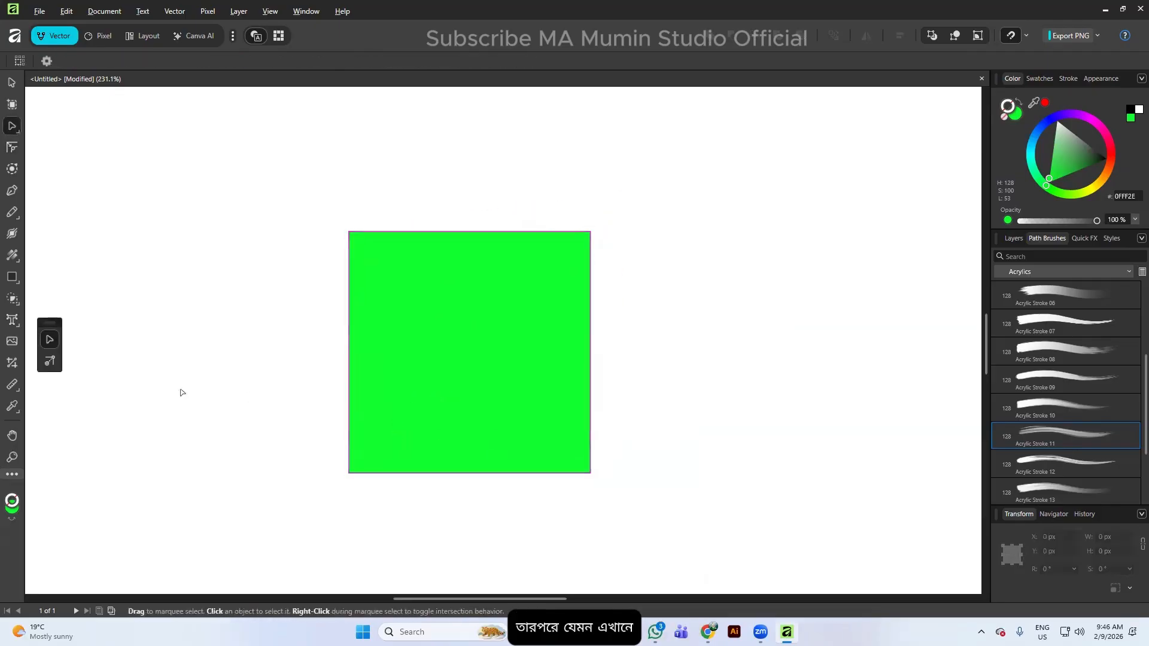
# Apply a linear green gradient fill running diagonally from near the square's upper-left corner to its lower-right corner
pyautogui.click(14, 237)
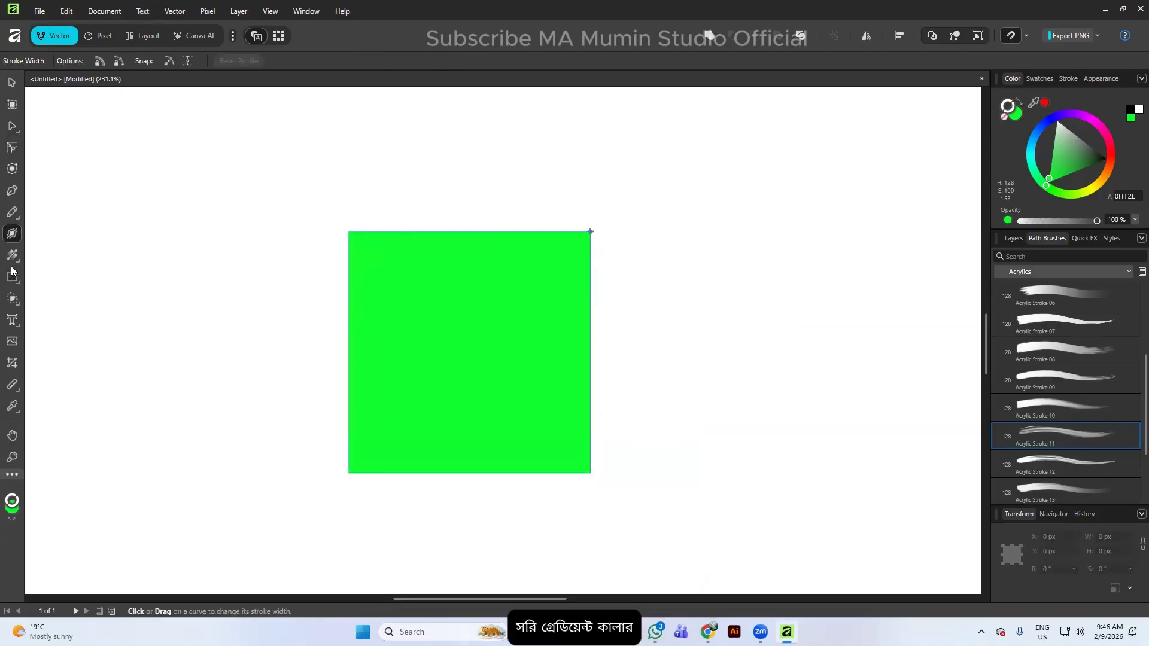
pyautogui.click(12, 255)
pyautogui.moveTo(392, 268); pyautogui.dragTo(593, 474)
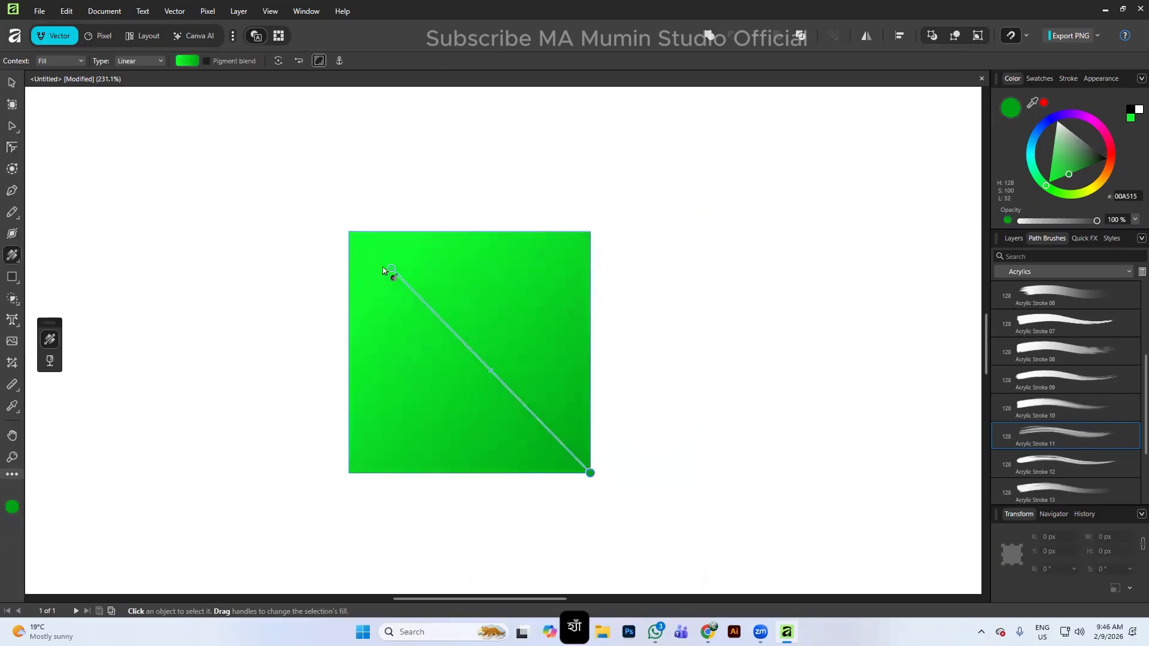
# Move the gradient's start closer to the square's upper-left corner and set its lower-right end stop to near-white F5FFF6
pyautogui.moveTo(391, 268); pyautogui.dragTo(363, 237)
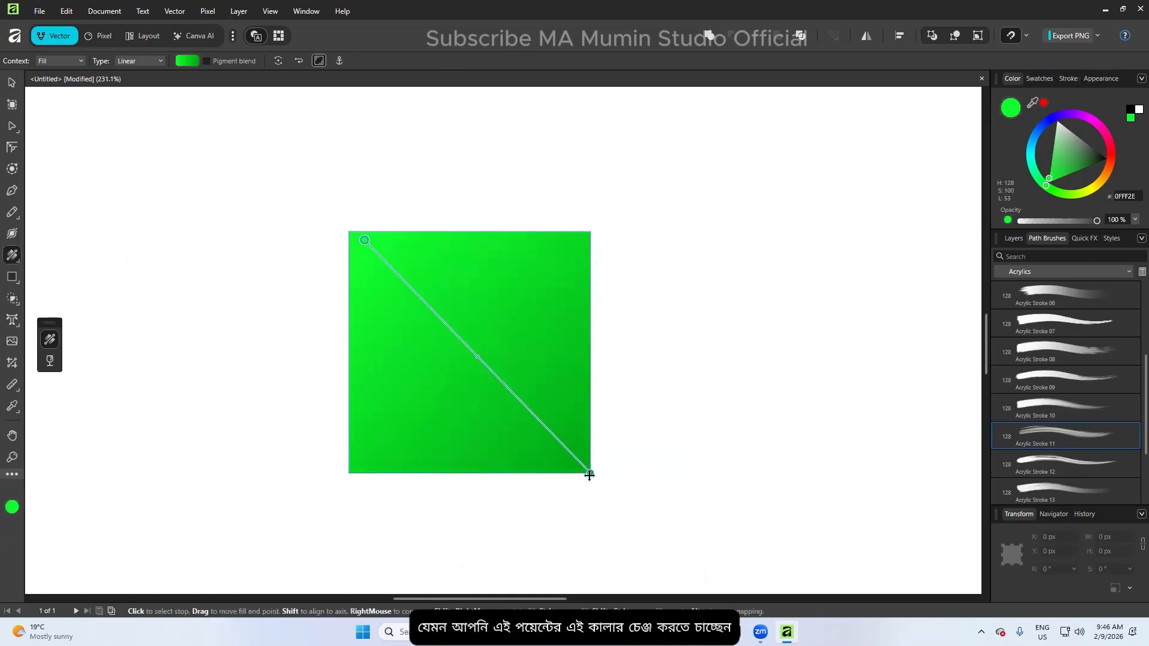
pyautogui.click(11, 508)
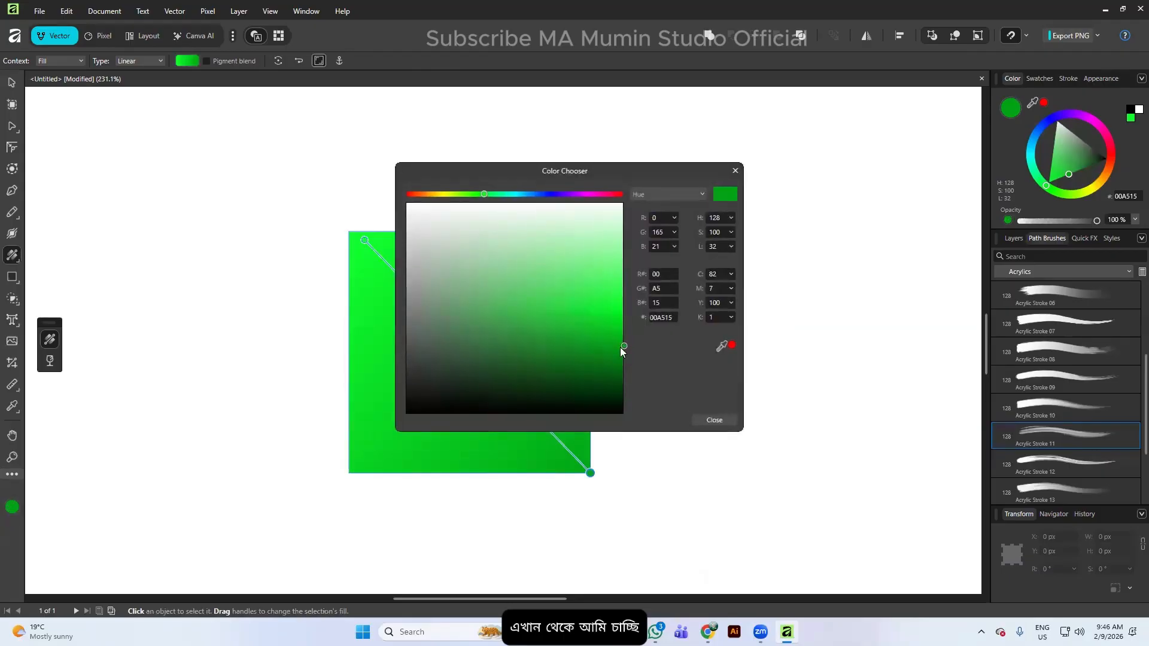
pyautogui.moveTo(620, 347); pyautogui.dragTo(623, 207)
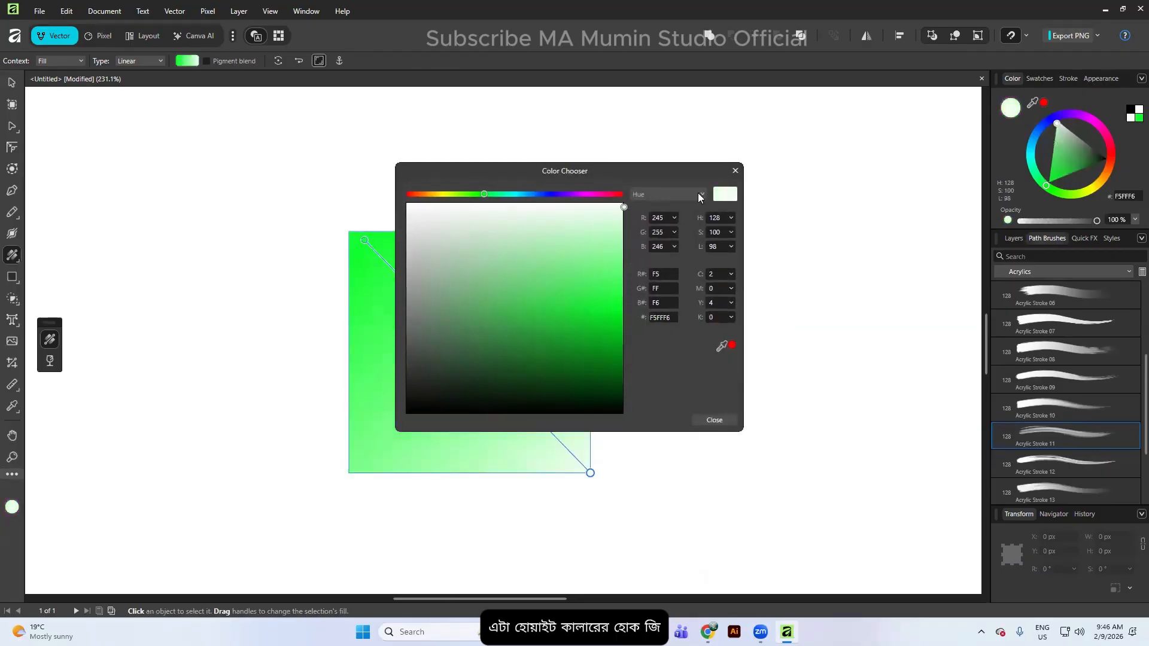
pyautogui.click(714, 421)
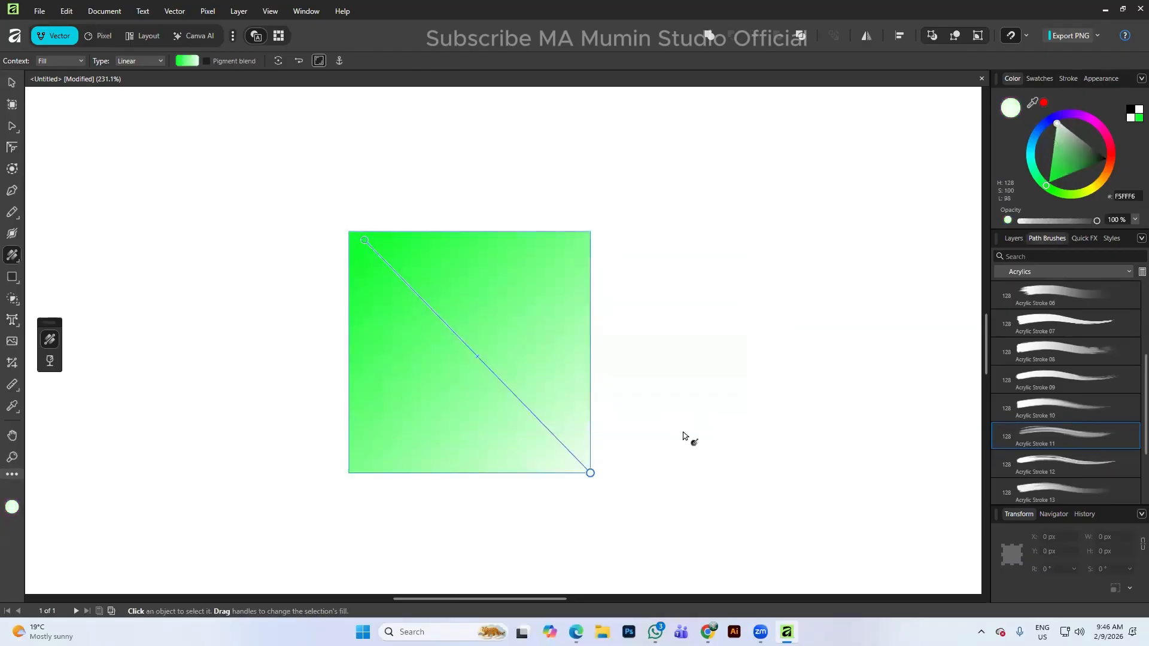
# Change the gradient's upper-left start stop to blue 0F4FFF
pyautogui.click(365, 240)
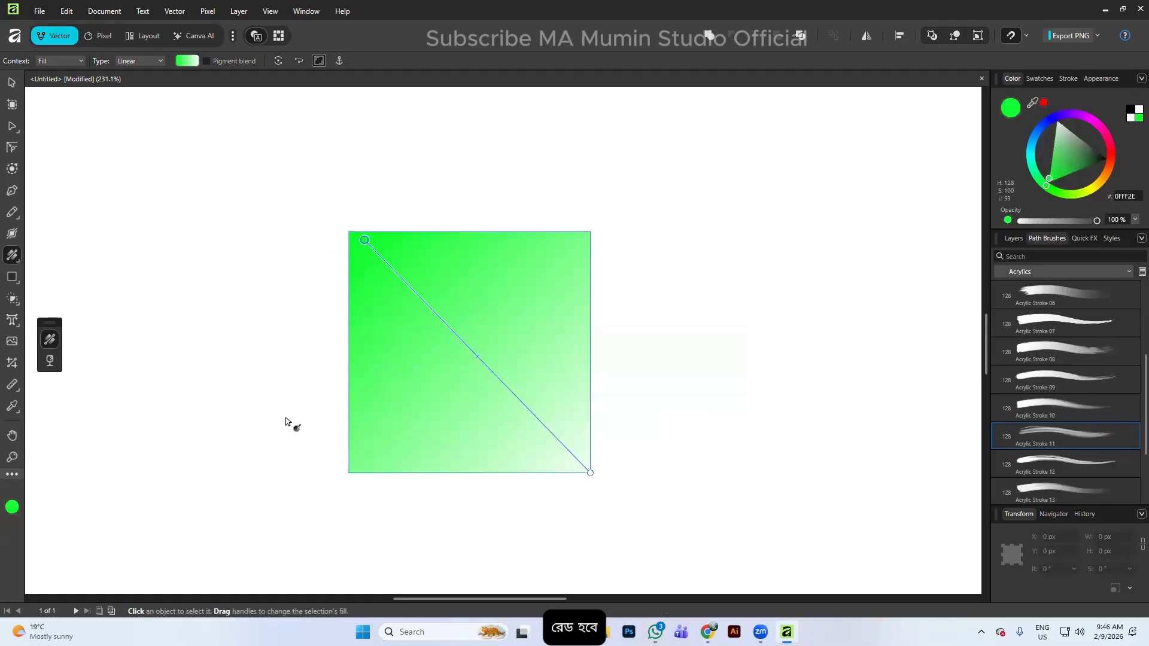
pyautogui.moveTo(484, 194); pyautogui.dragTo(541, 194)
pyautogui.click(713, 419)
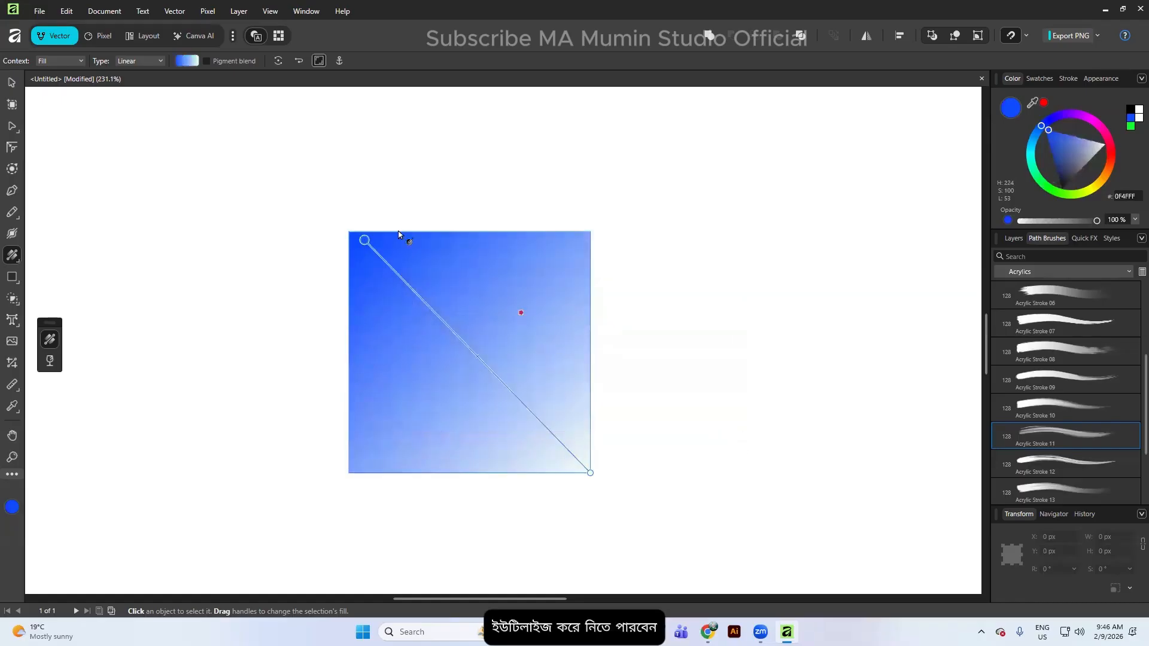
# Try the radial and elliptical gradient types on the square's fill
pyautogui.click(11, 82)
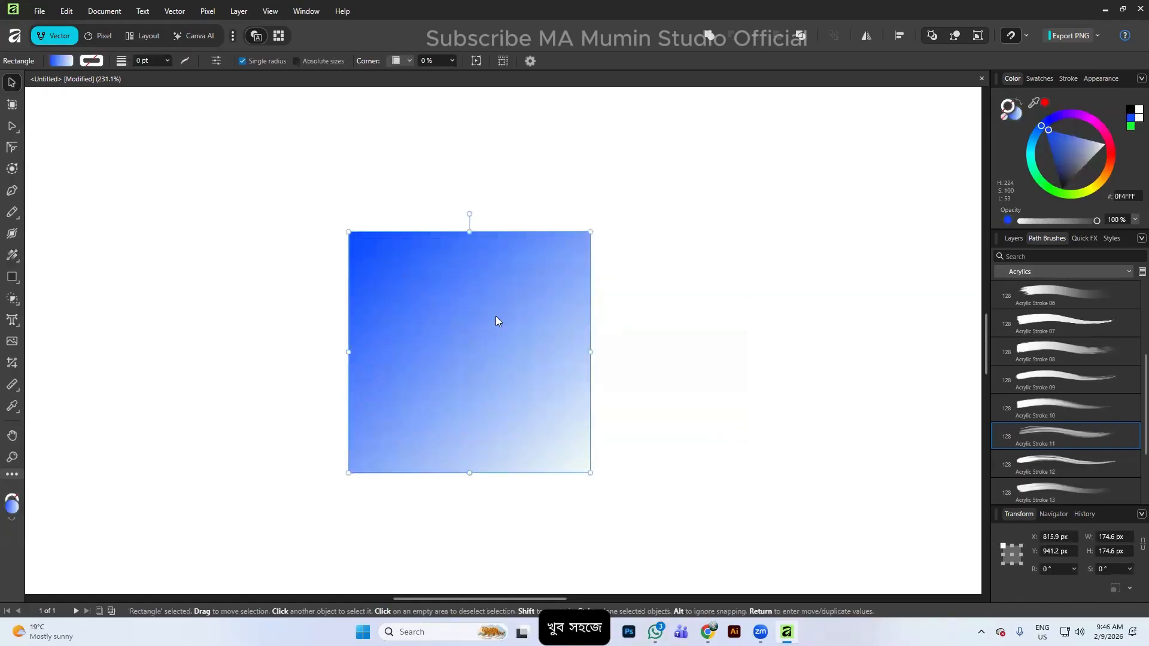
pyautogui.click(12, 256)
pyautogui.click(66, 61)
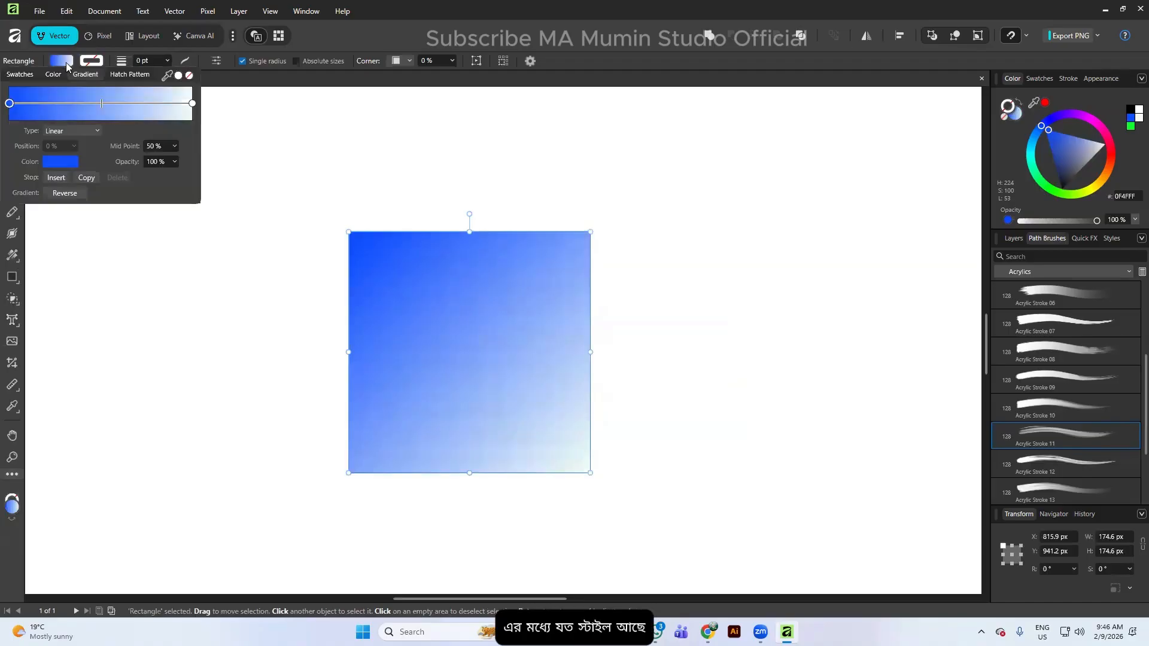
pyautogui.click(71, 130)
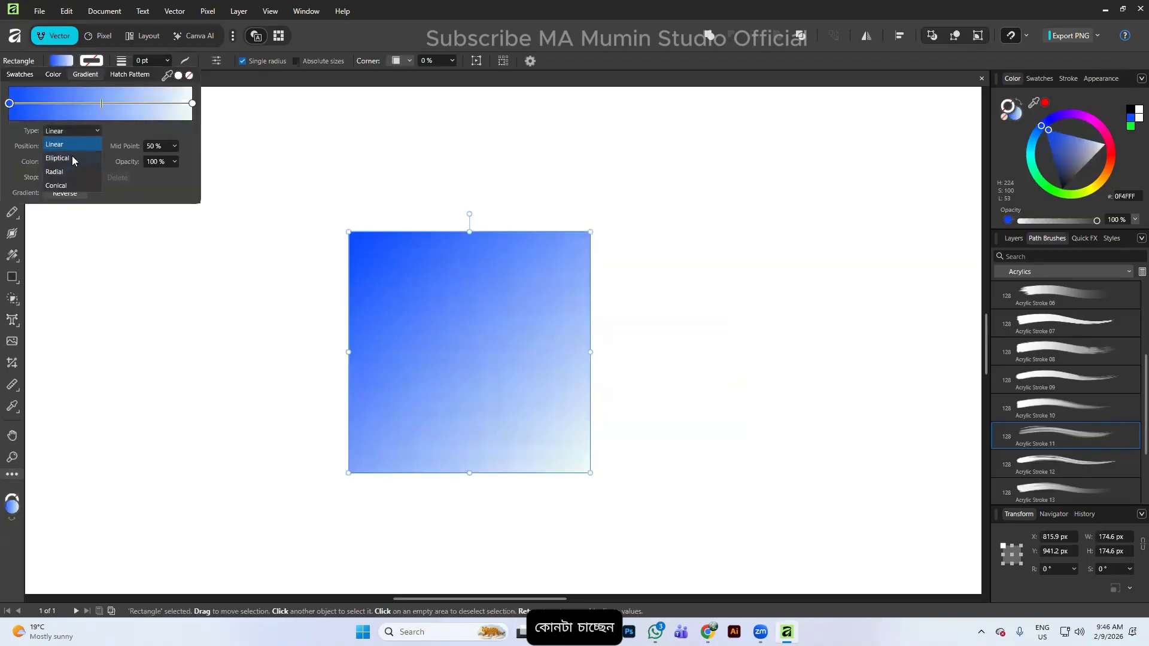
pyautogui.click(72, 171)
pyautogui.click(67, 132)
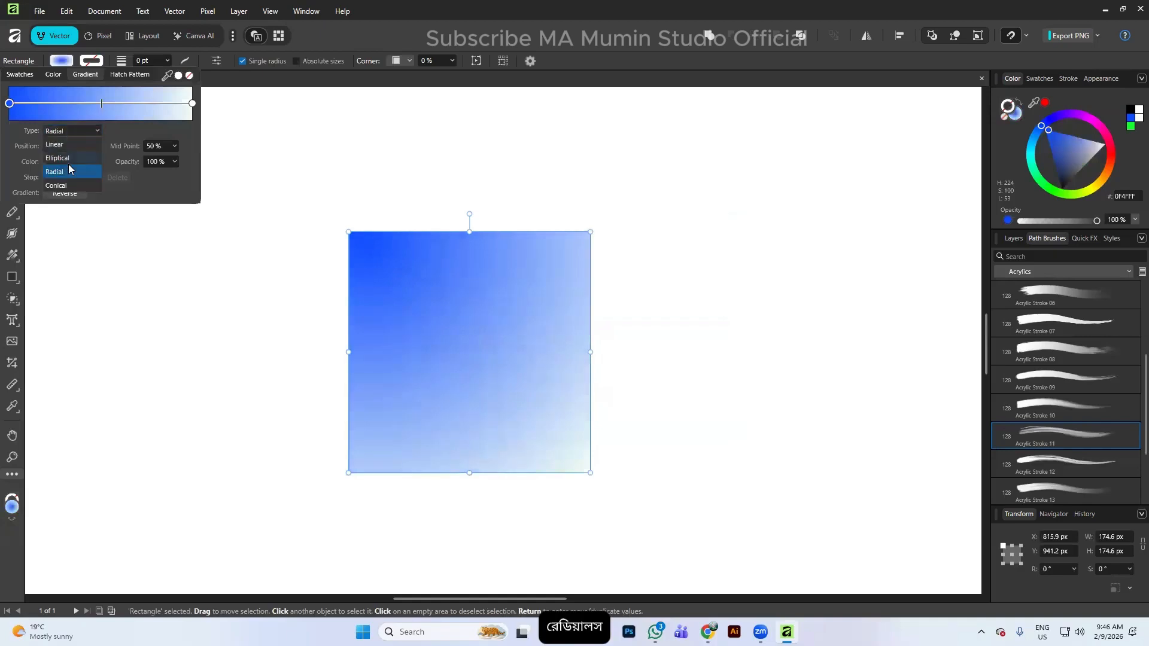
pyautogui.click(68, 154)
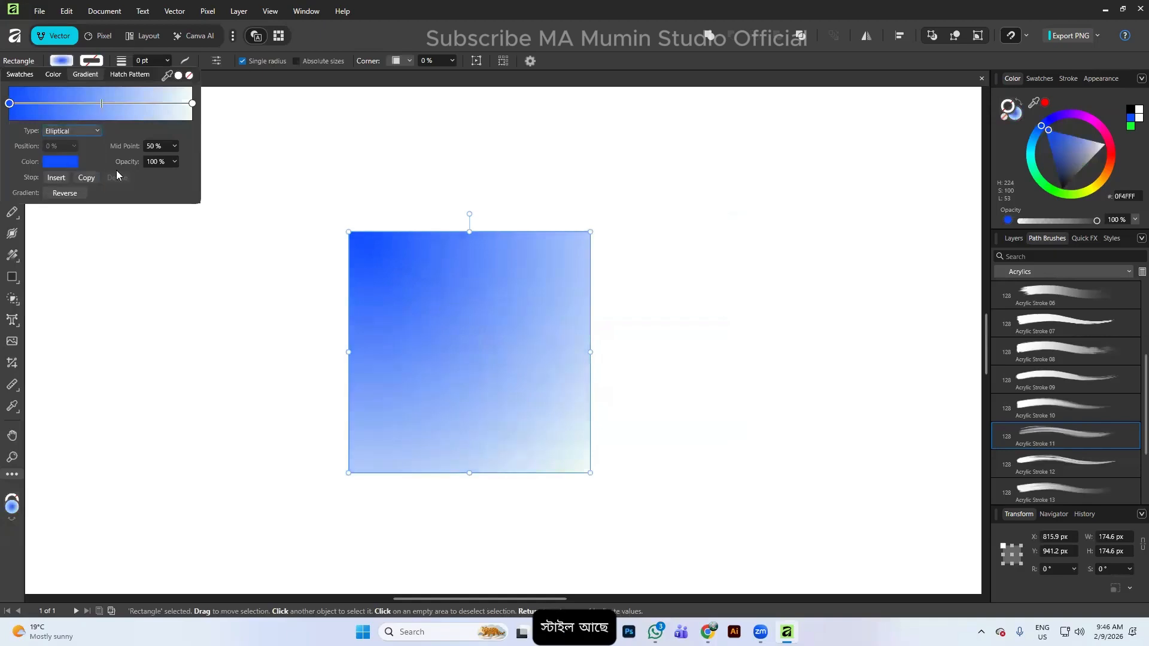
# Change the square's gradient type to conical, and delete the square
pyautogui.click(79, 128)
pyautogui.click(73, 187)
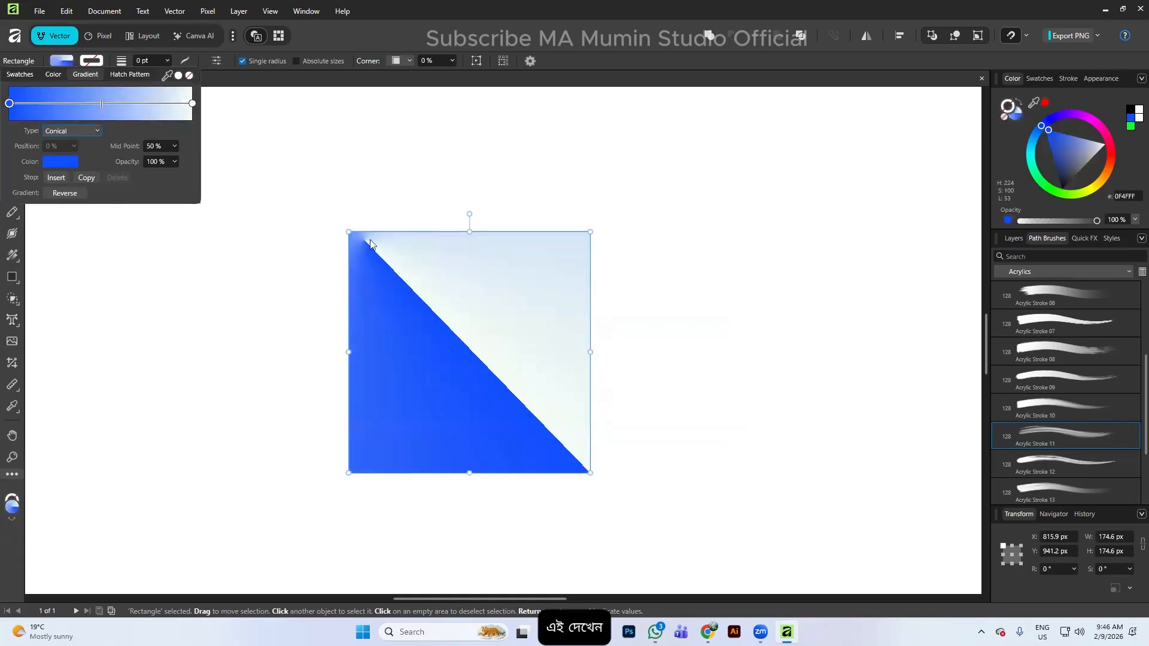
pyautogui.click(98, 131)
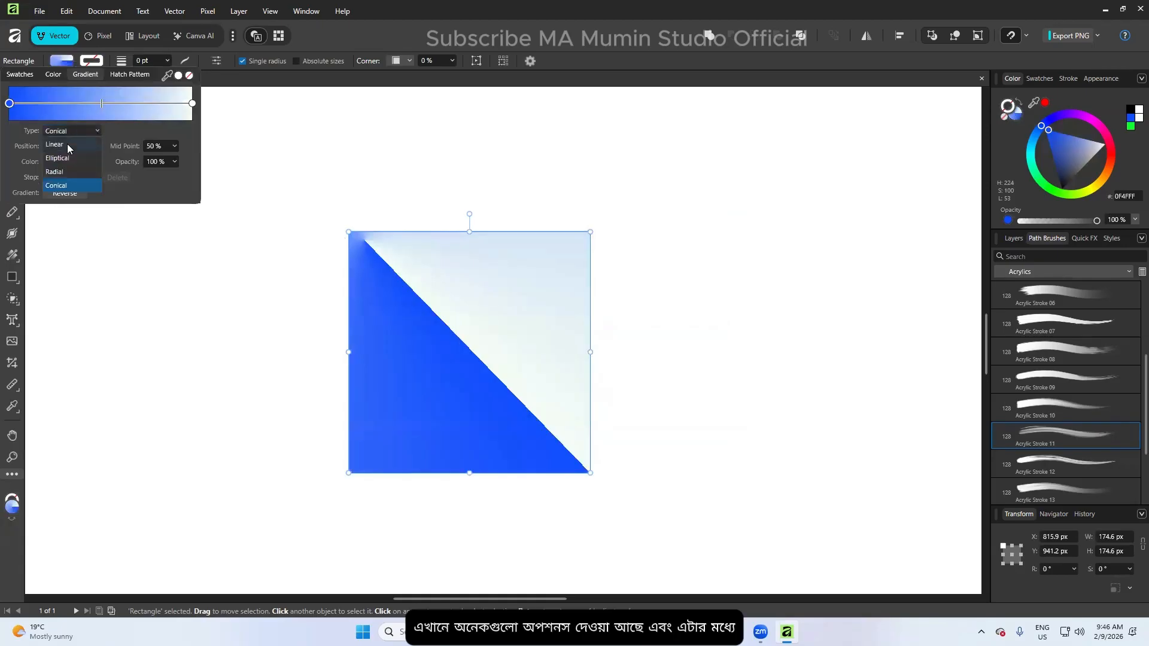
pyautogui.click(130, 151)
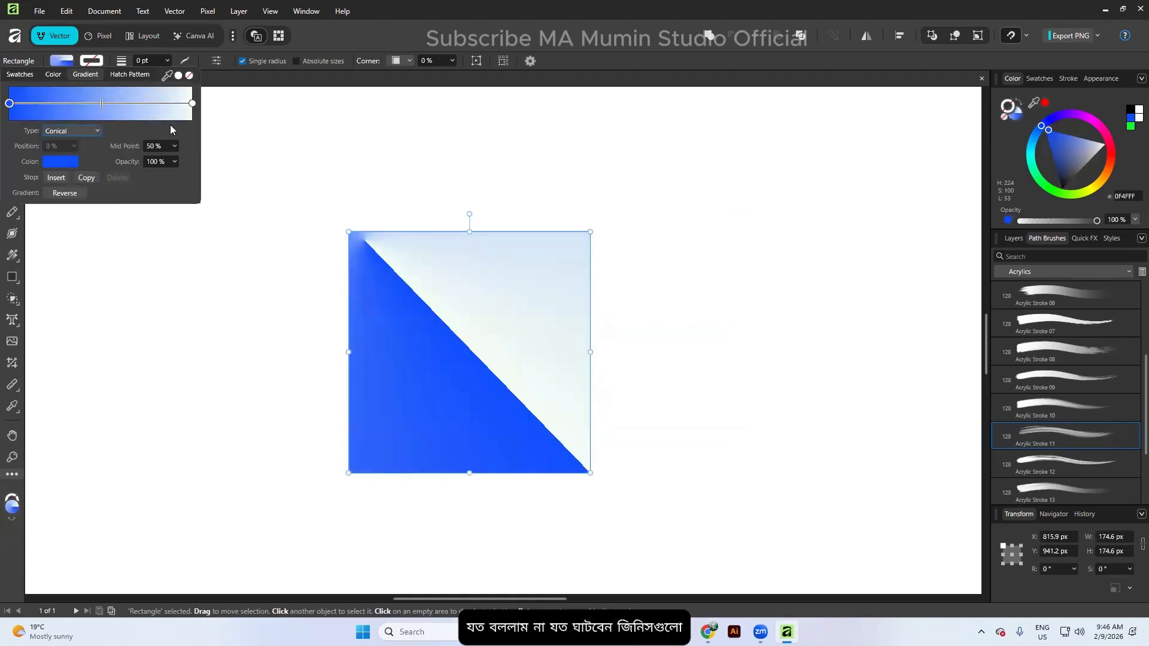
pyautogui.click(223, 102)
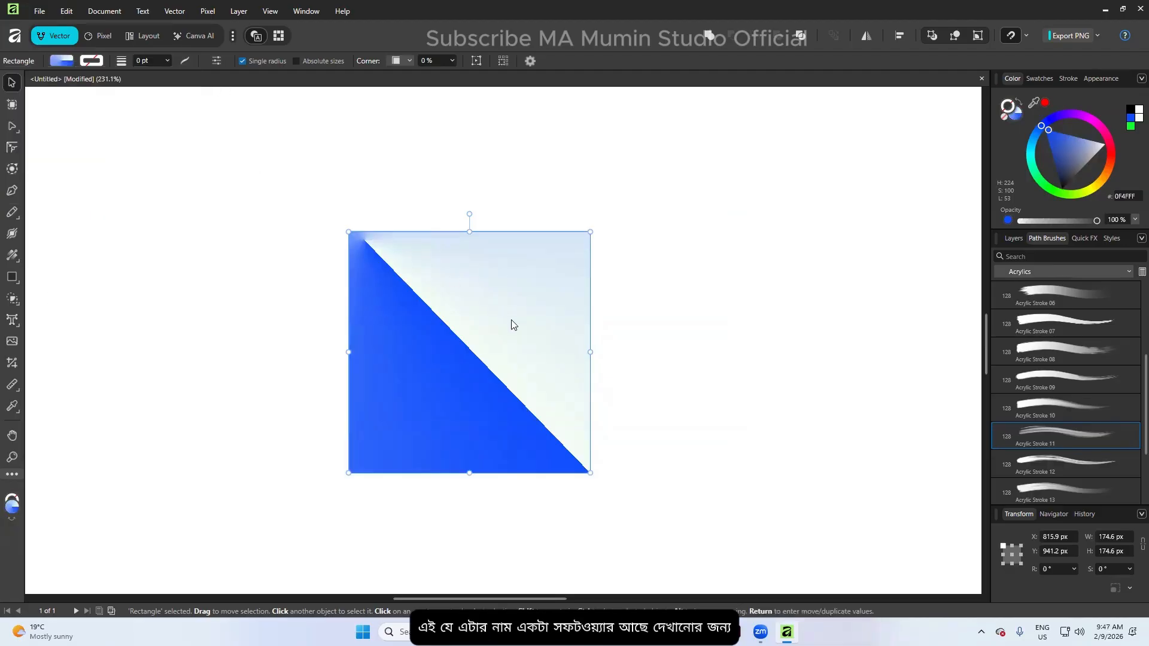
pyautogui.press('Delete')
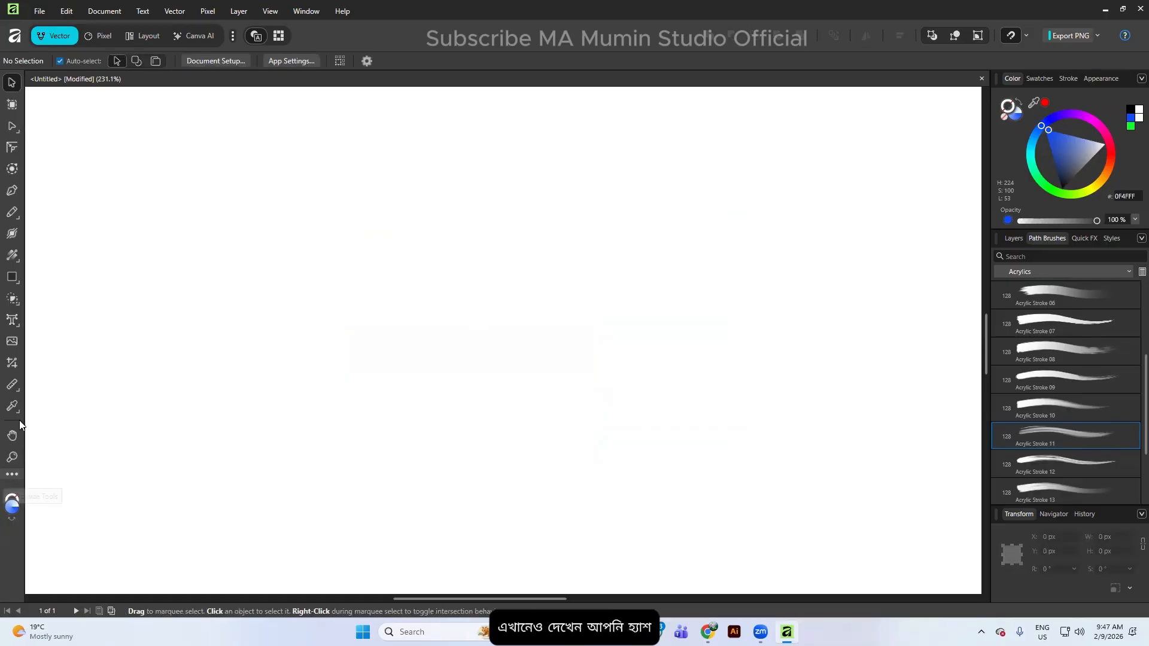
# Pan across the empty canvas and zoom in and out to examine how the view is navigated
pyautogui.press('space')
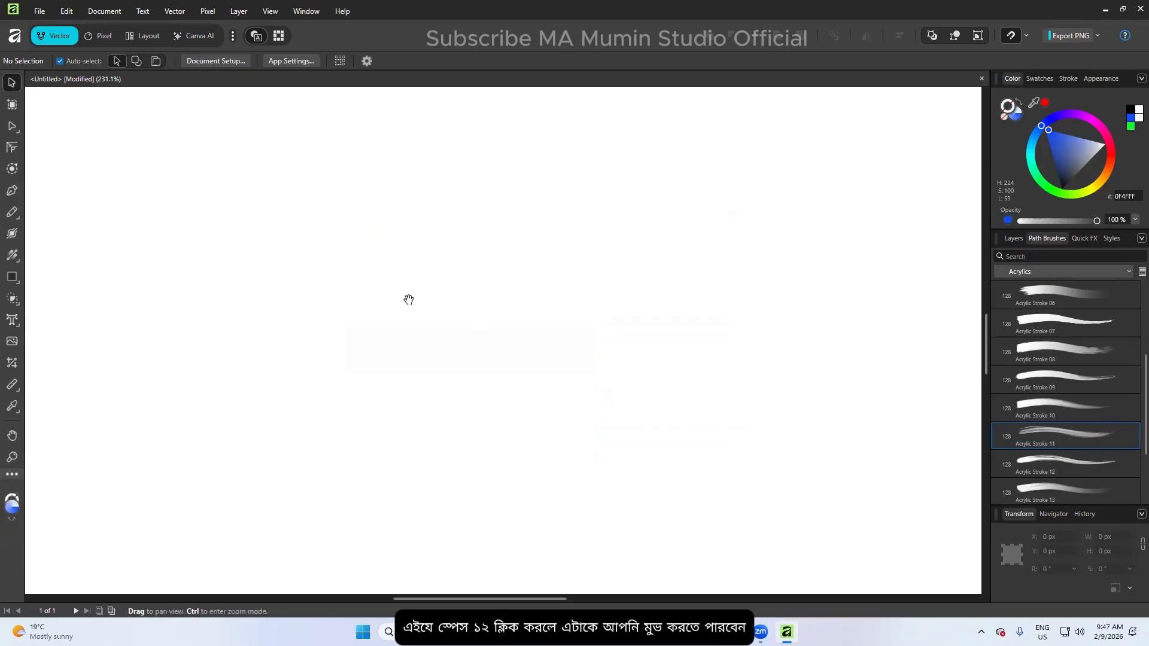
pyautogui.press('space')
pyautogui.moveTo(421, 310); pyautogui.dragTo(525, 305)
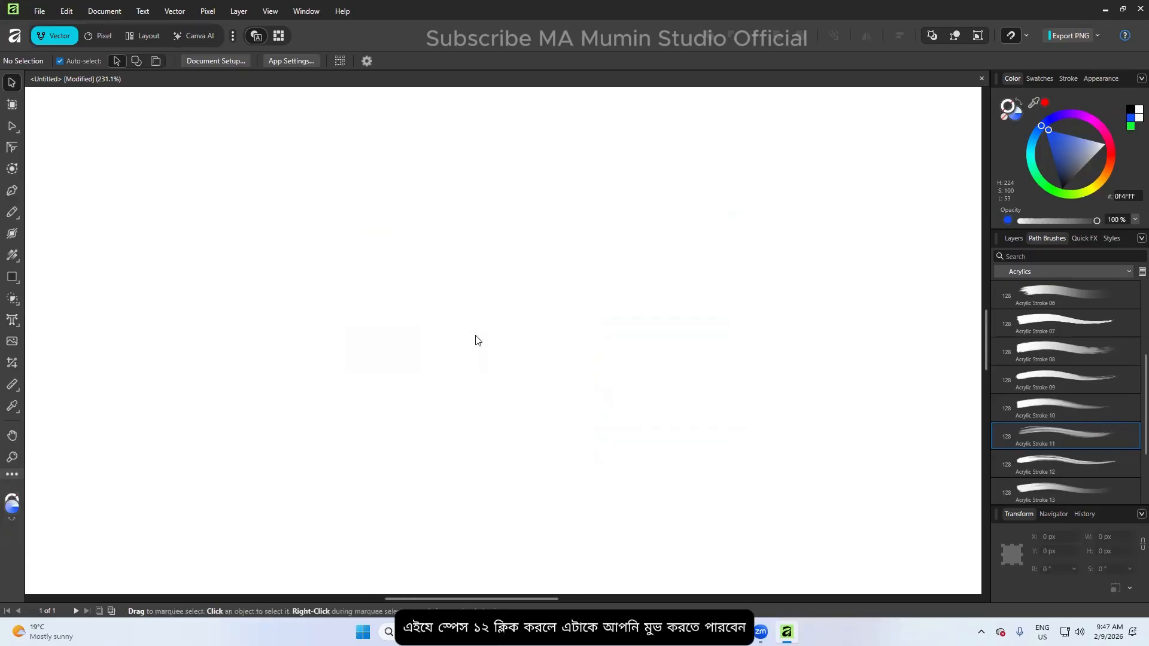
pyautogui.scroll(-8, 475, 336)
pyautogui.moveTo(409, 435); pyautogui.dragTo(446, 352)
pyautogui.scroll(3, 400, 411)
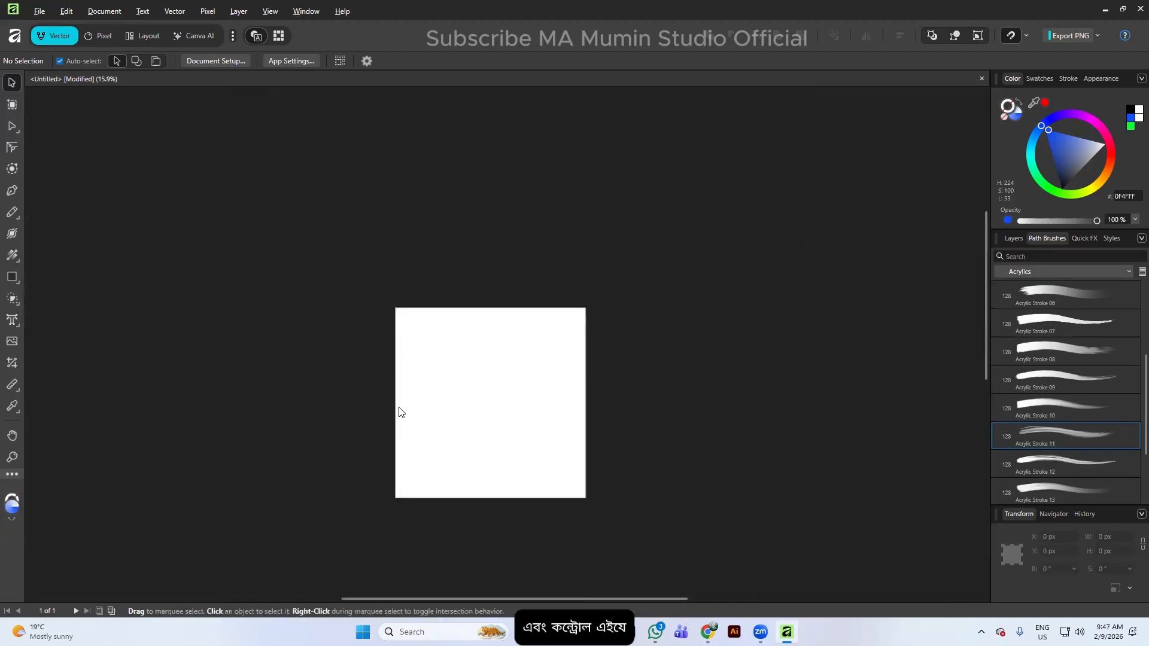
pyautogui.scroll(5, 486, 417)
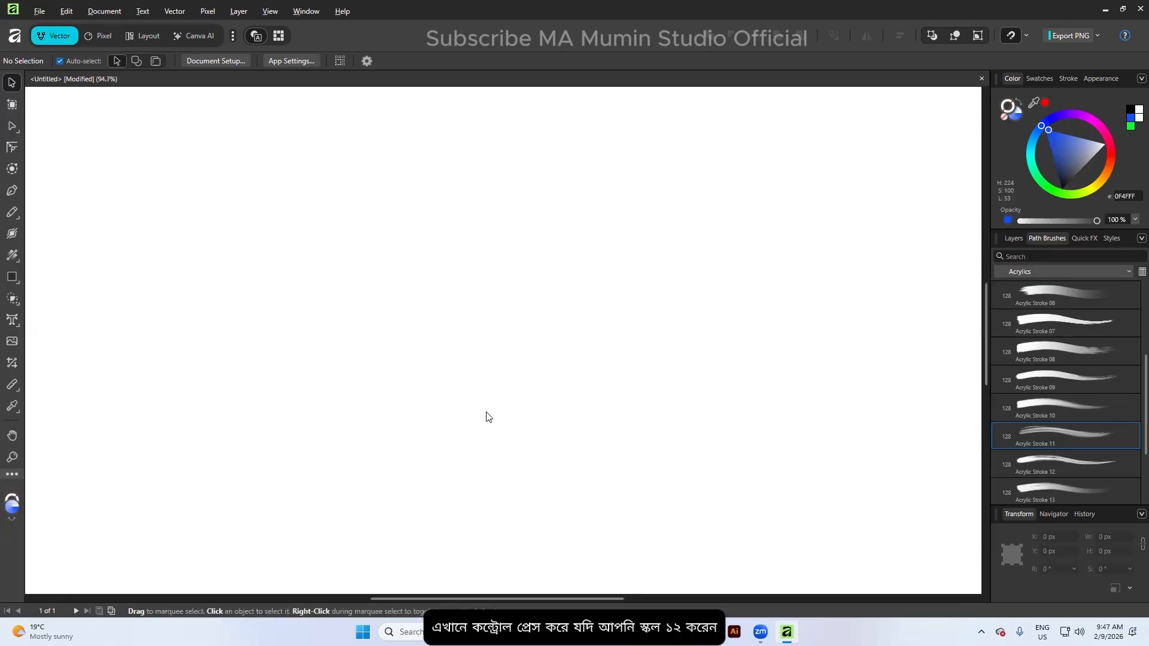
pyautogui.scroll(-3, 488, 415)
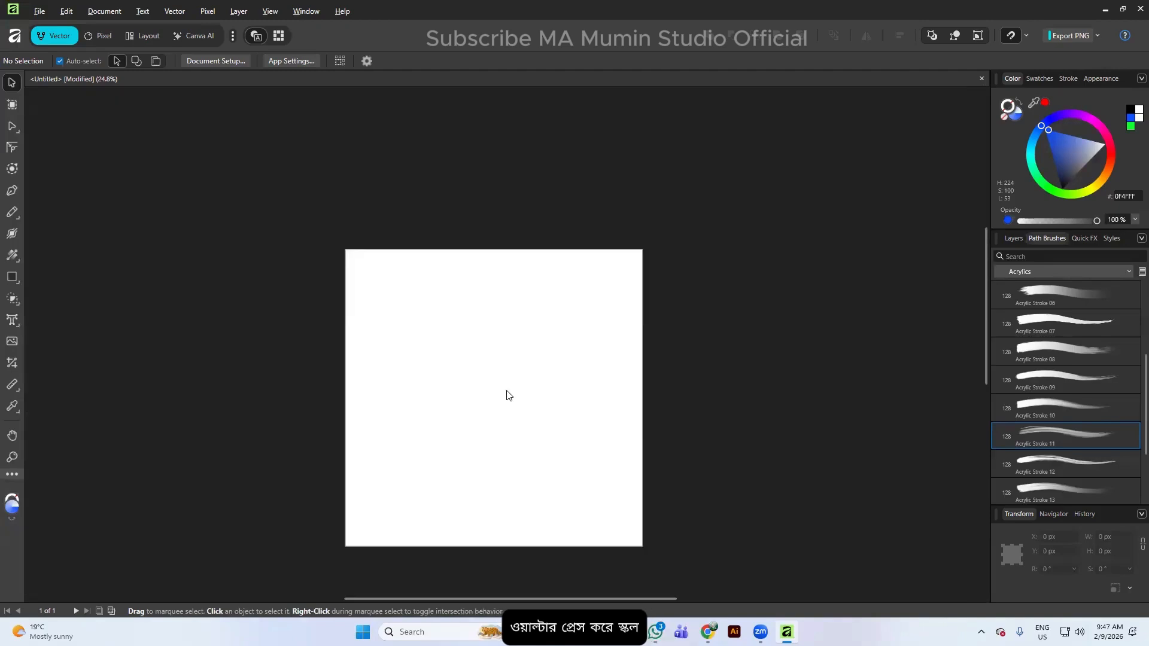
pyautogui.scroll(-2, 488, 377)
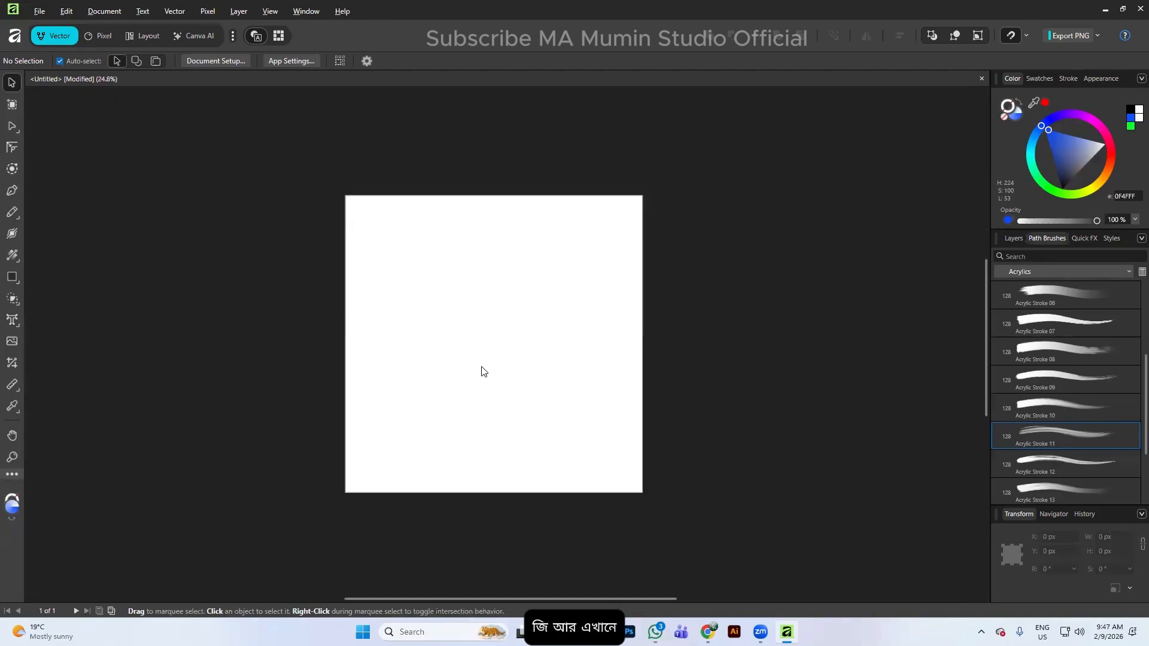
pyautogui.scroll(3, 483, 371)
pyautogui.scroll(-5, 483, 372)
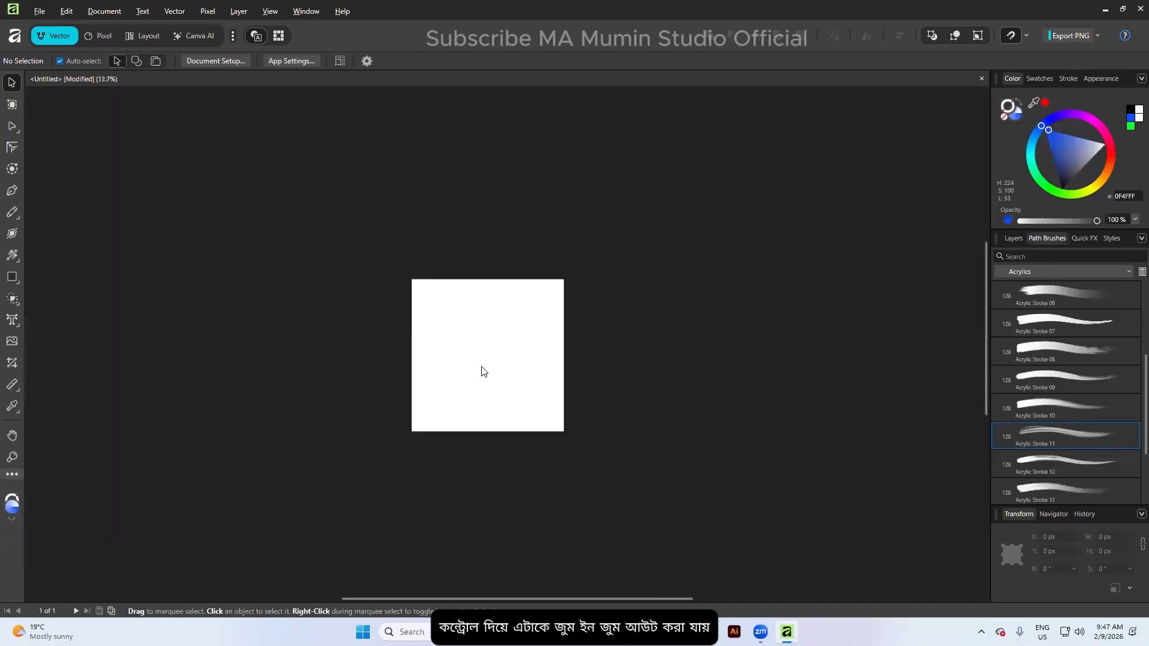
pyautogui.scroll(3, 483, 371)
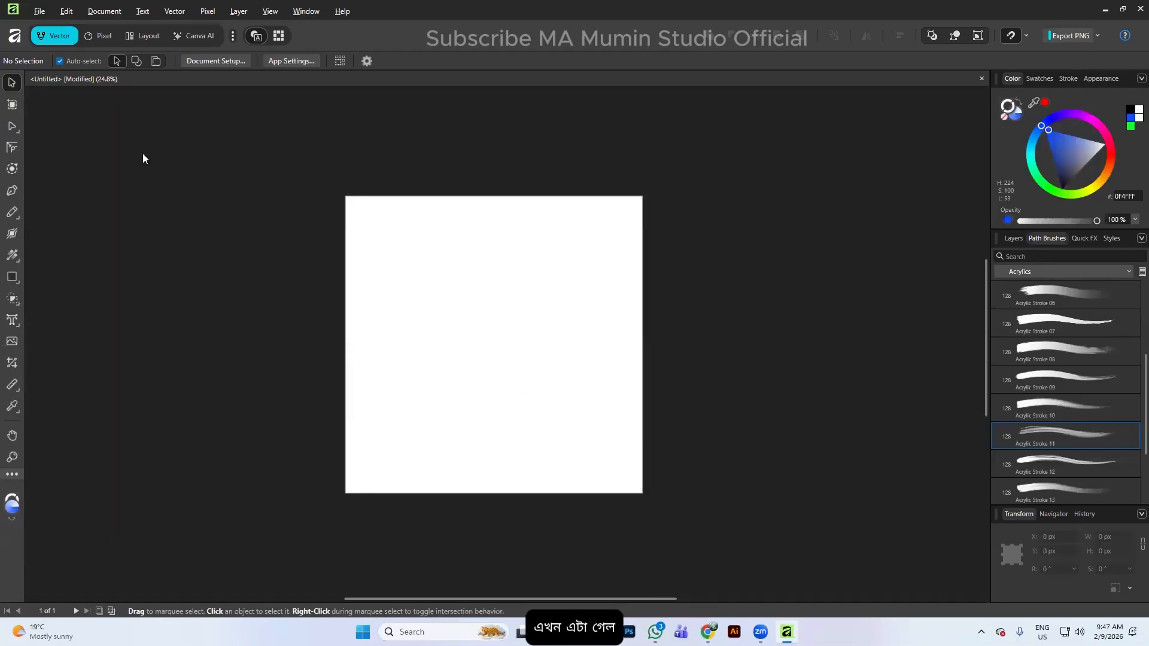
# Switch to the Pixel workspace and place 6849ca536ab457d52e0cd22165c5f0ef-Photoroom.png from Downloads on the page at its default size
pyautogui.click(99, 37)
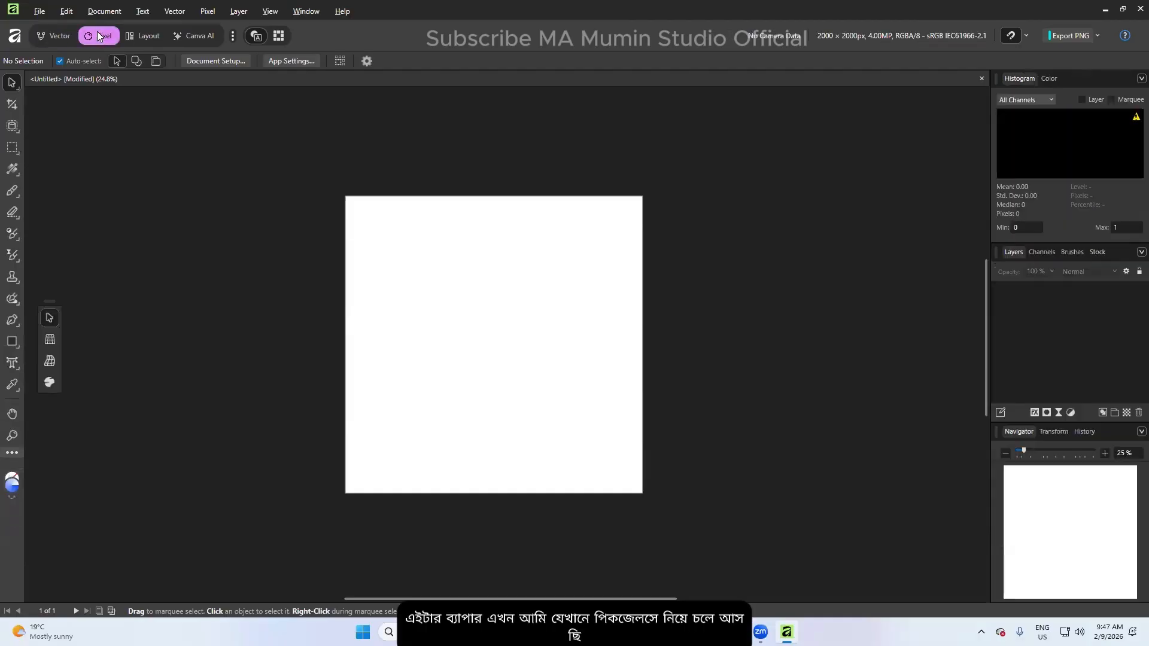
pyautogui.click(40, 11)
pyautogui.click(80, 265)
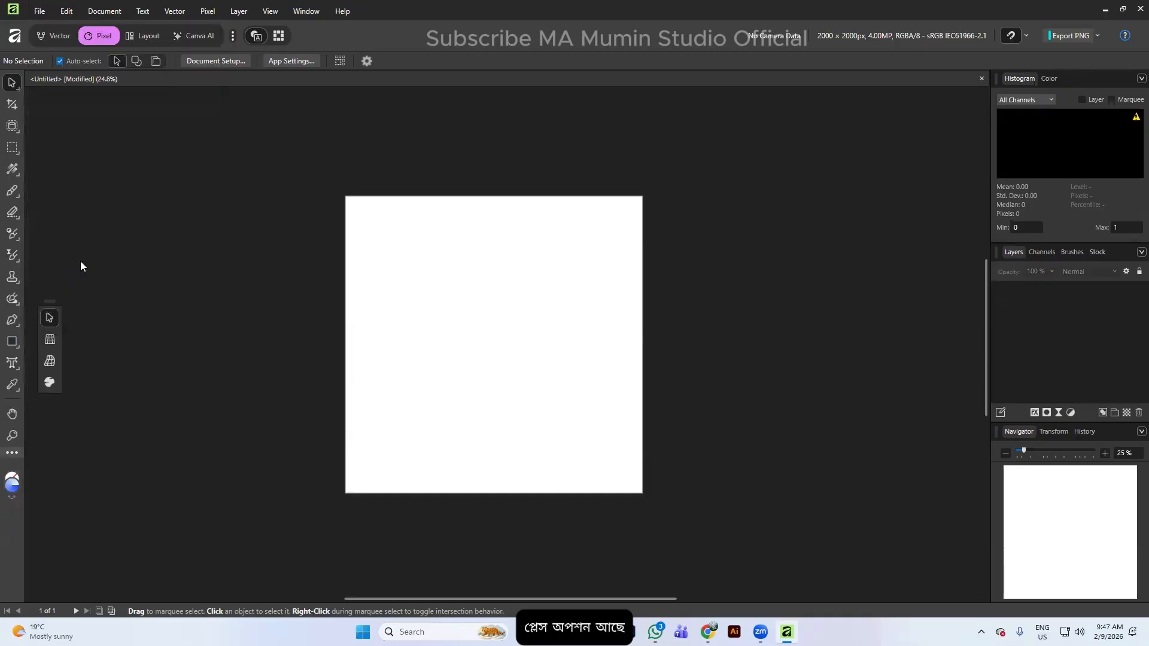
pyautogui.click(57, 138)
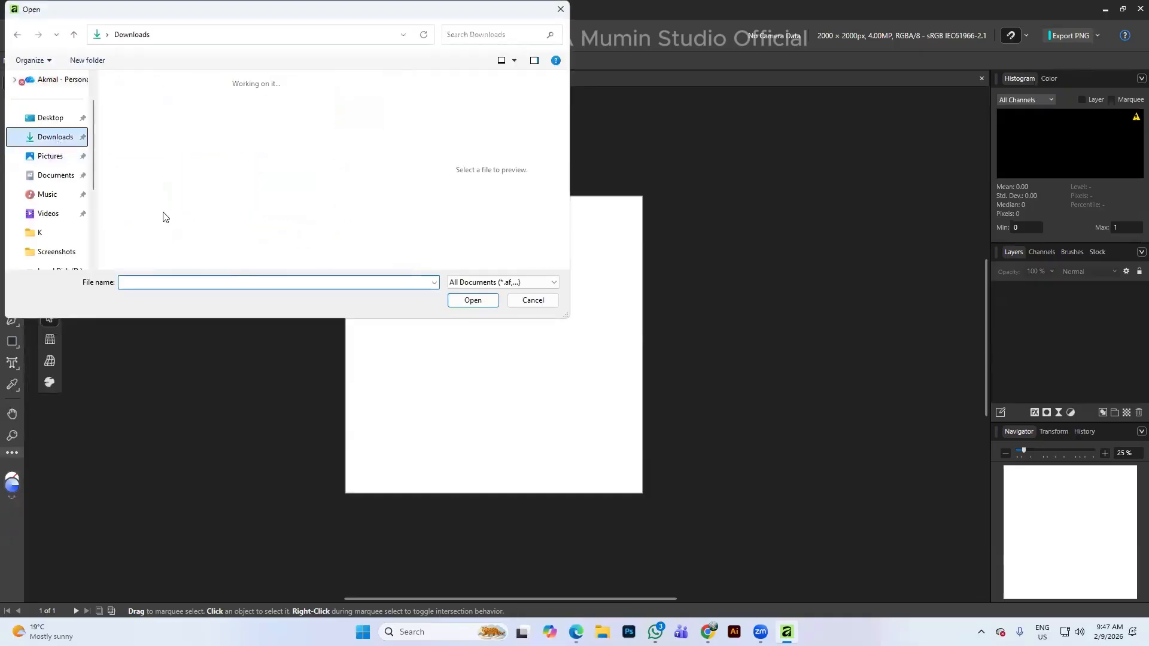
pyautogui.click(357, 238)
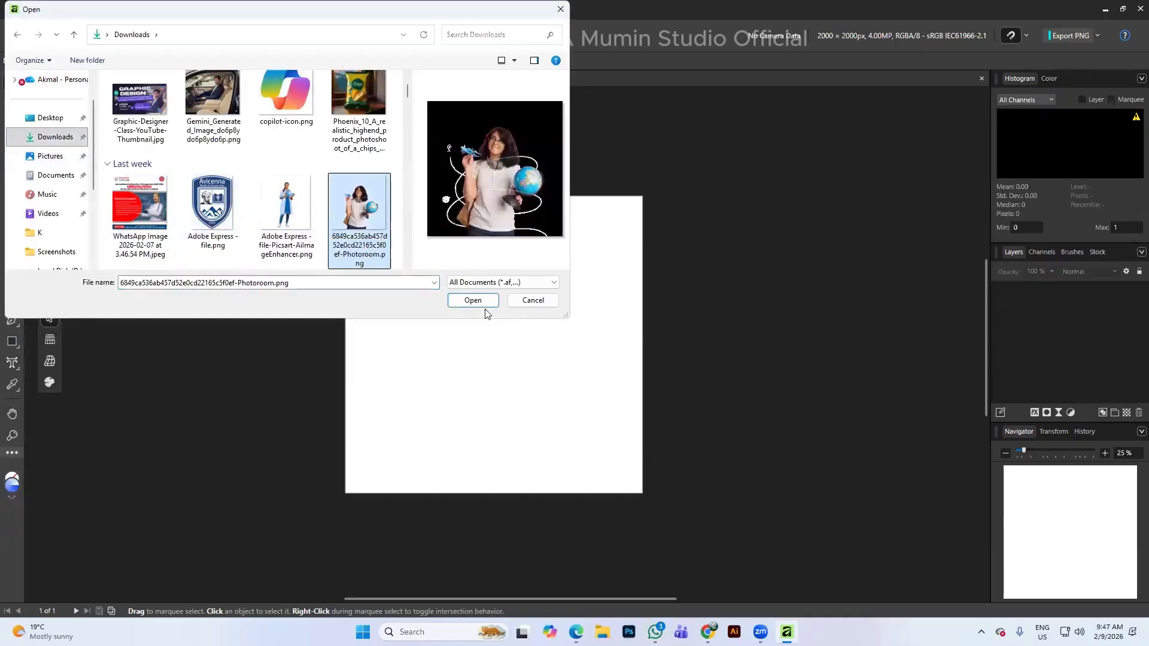
pyautogui.click(477, 302)
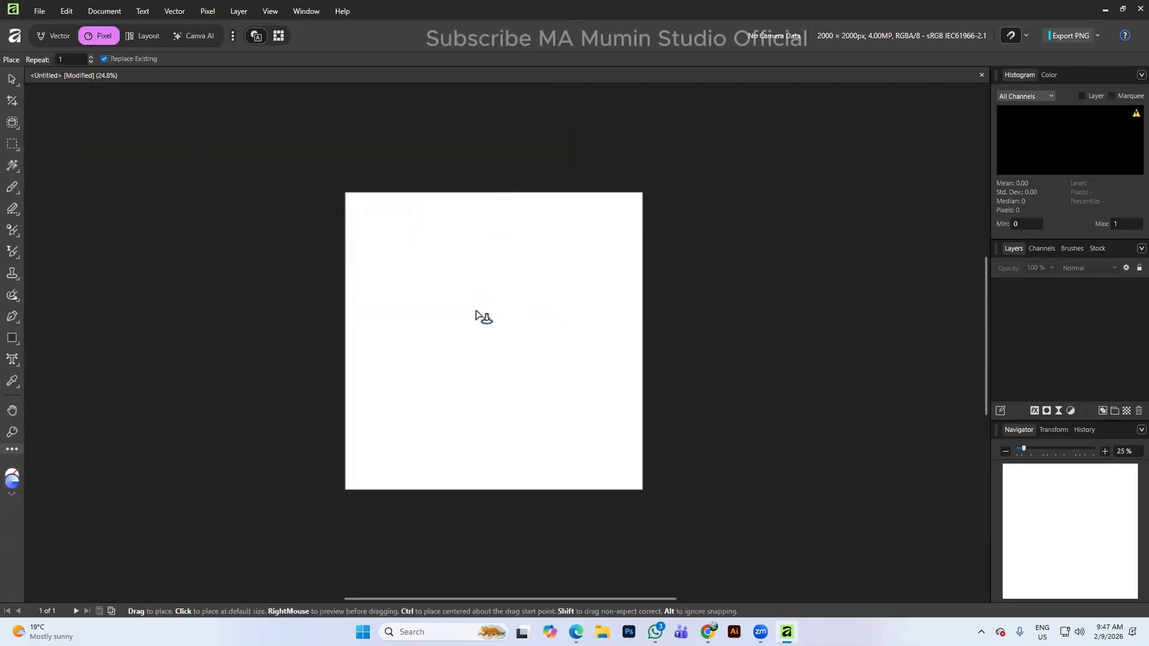
pyautogui.click(479, 316)
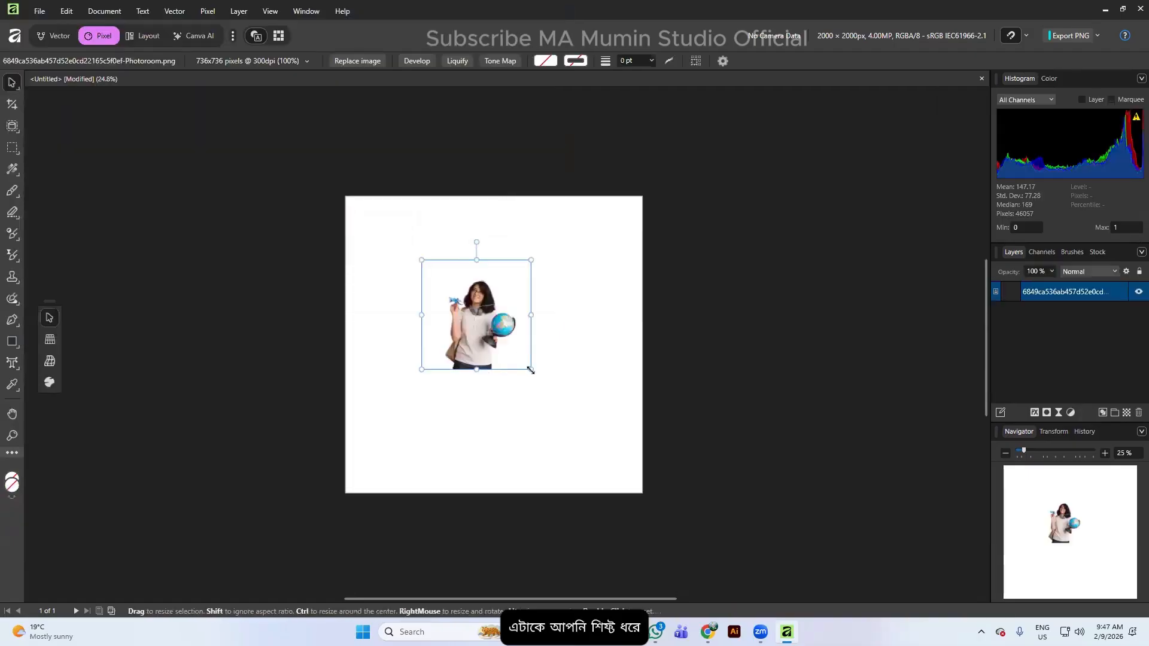
# Enlarge the placed photo of the woman to about 210% and align its lower edge with the page's bottom edge
pyautogui.moveTo(532, 371); pyautogui.dragTo(638, 477)
pyautogui.moveTo(530, 413); pyautogui.dragTo(519, 436)
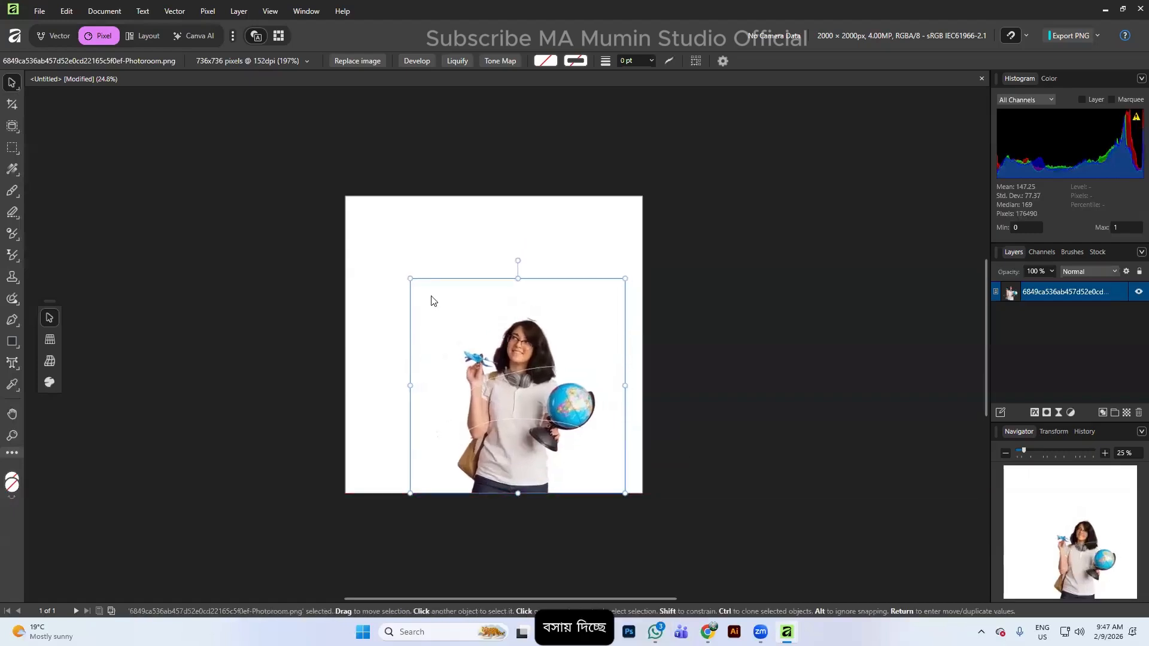
pyautogui.moveTo(410, 280)
pyautogui.mouseDown()
pyautogui.moveTo(357, 243)
pyautogui.moveTo(397, 275)
pyautogui.moveTo(396, 264)
pyautogui.mouseUp()
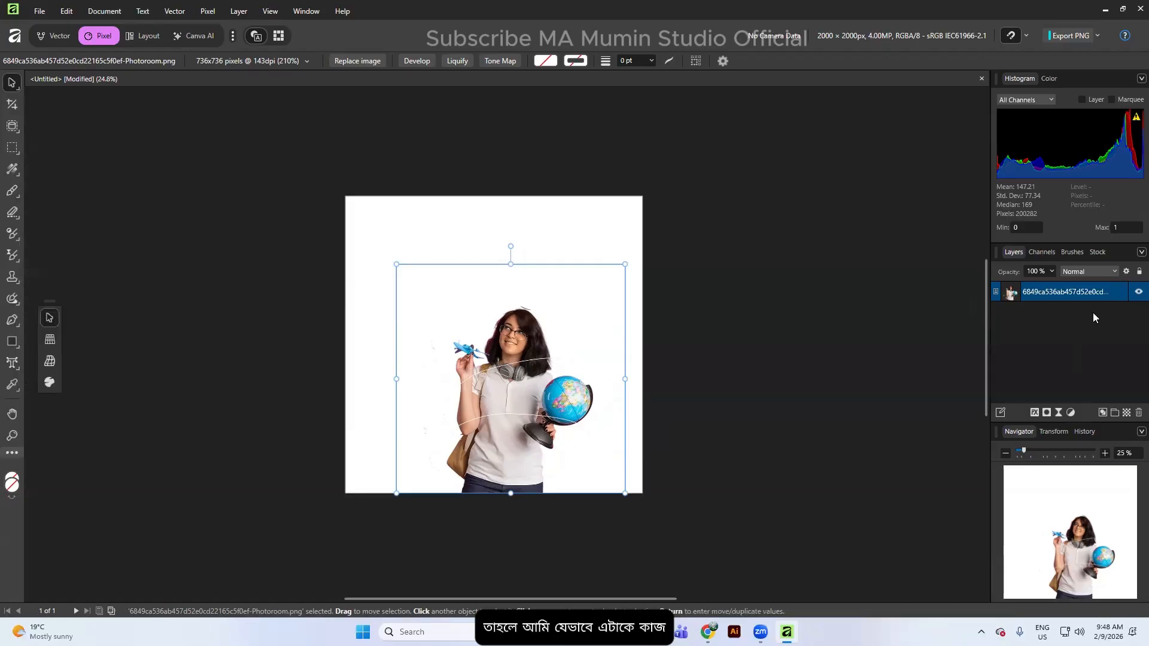
# Add a White Balance adjustment above the photo and set its white balance to -53%
pyautogui.click(1071, 414)
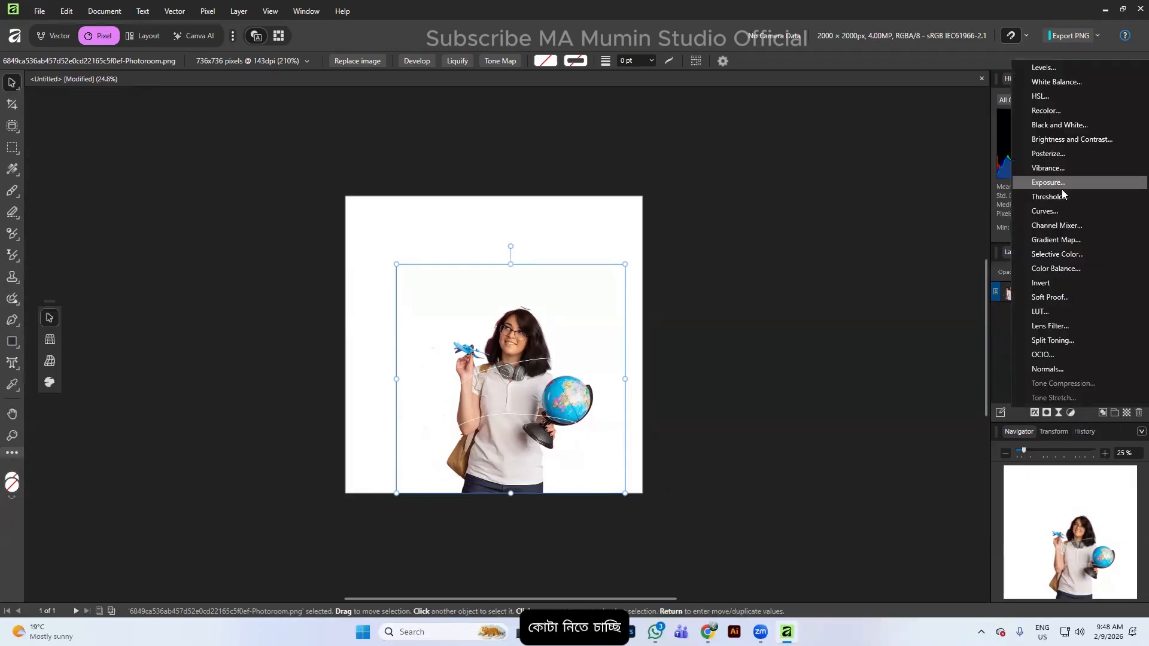
pyautogui.click(1053, 82)
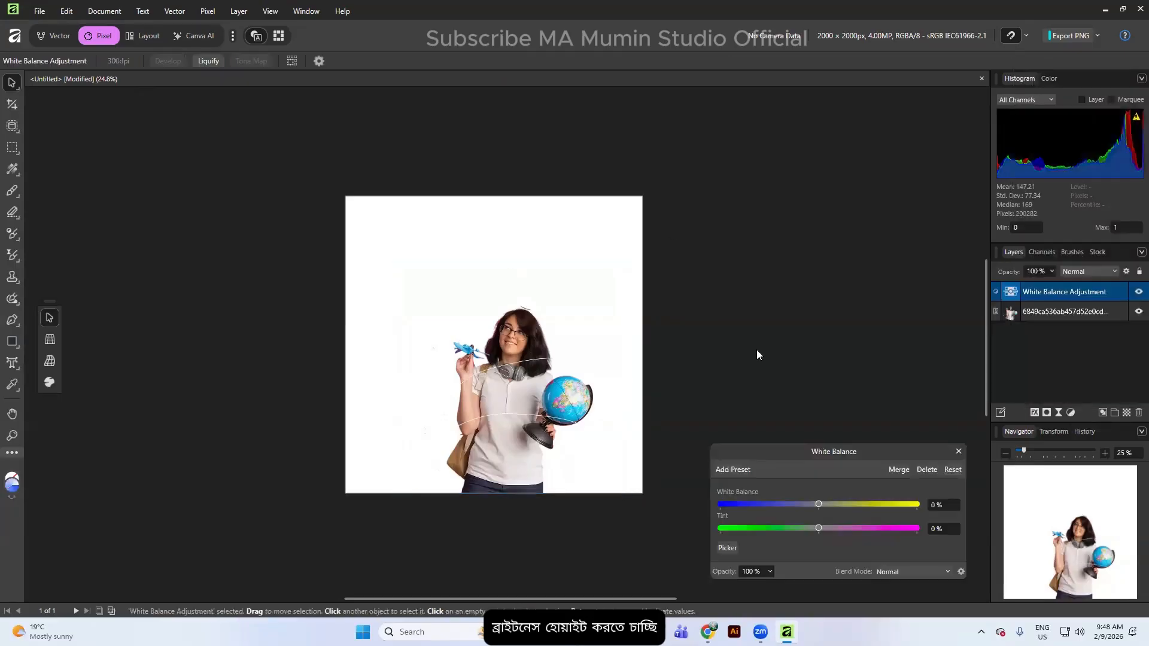
pyautogui.moveTo(819, 504); pyautogui.dragTo(765, 503)
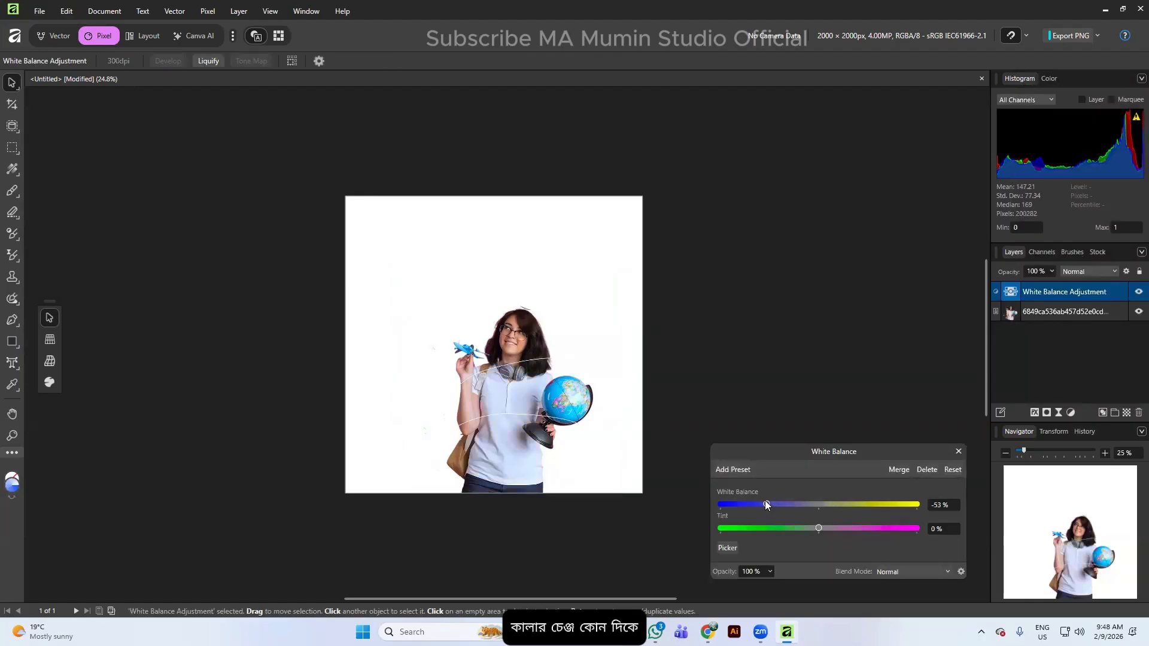
# Set the White Balance adjustment's tint to about -8%, close its settings and delete the adjustment layer
pyautogui.moveTo(821, 526)
pyautogui.mouseDown()
pyautogui.moveTo(849, 528)
pyautogui.moveTo(776, 527)
pyautogui.moveTo(849, 527)
pyautogui.moveTo(814, 532)
pyautogui.mouseUp()
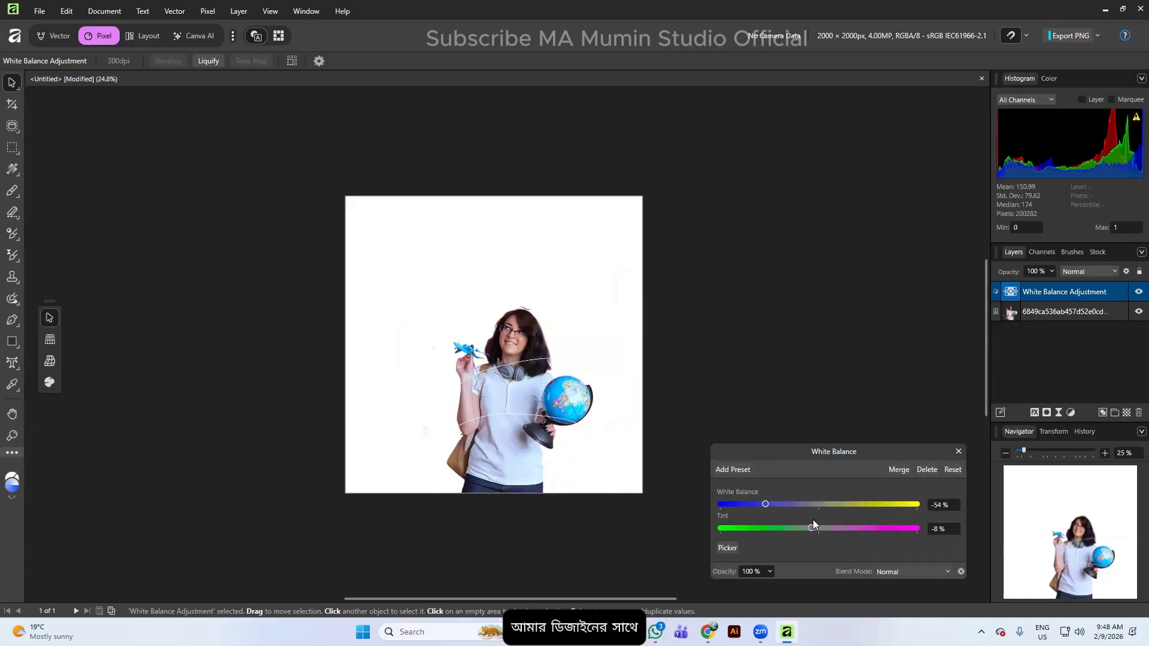
pyautogui.click(959, 452)
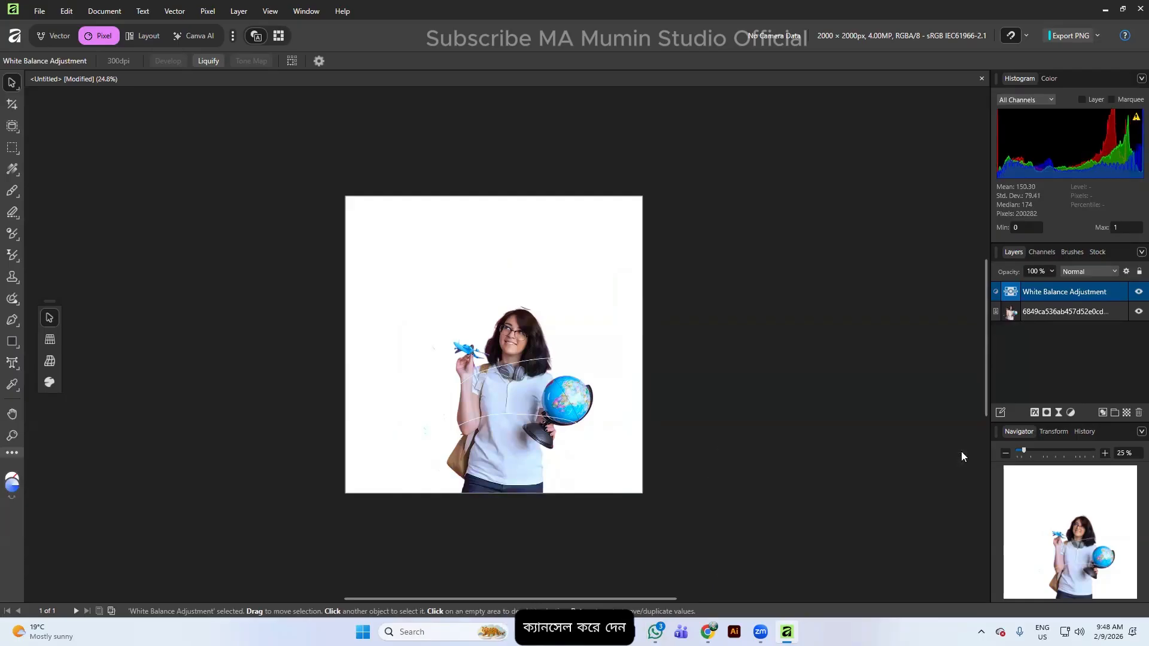
pyautogui.click(1138, 413)
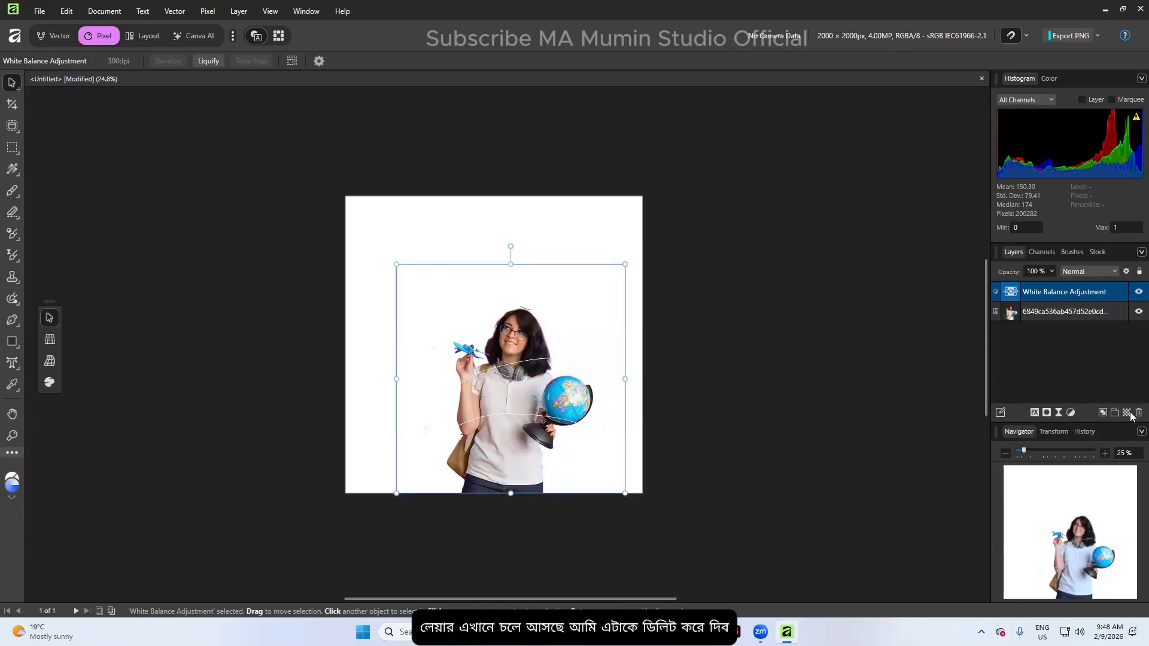
# Add a Brightness and Contrast adjustment above the photo with brightness 65% and contrast 28%
pyautogui.click(1068, 412)
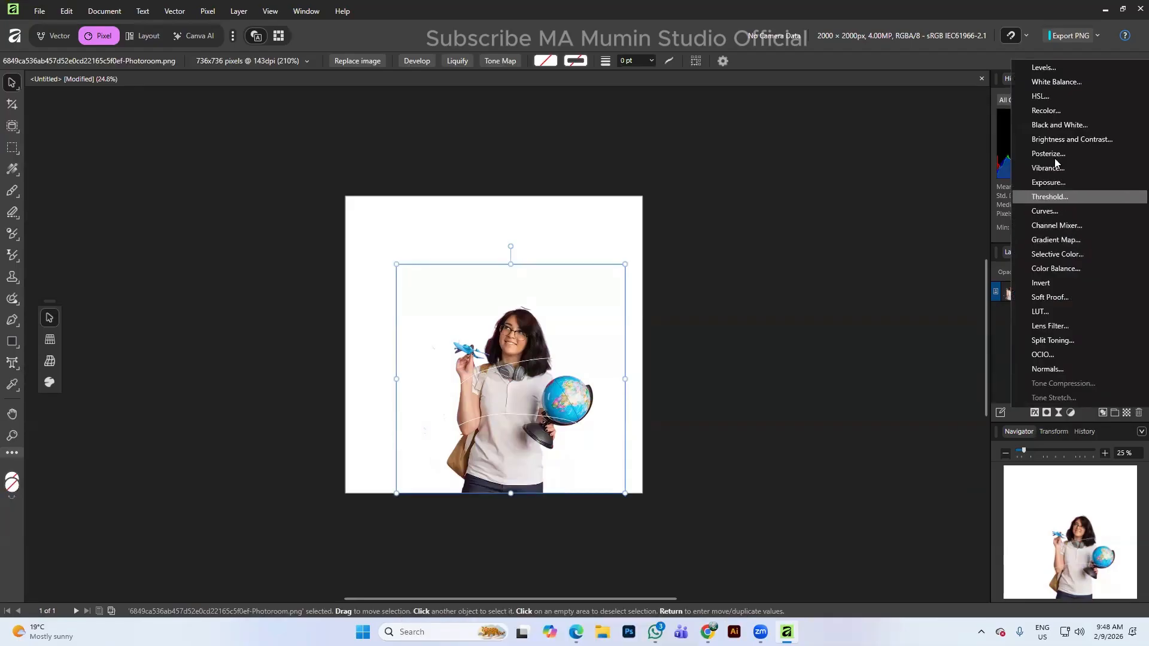
pyautogui.click(1056, 142)
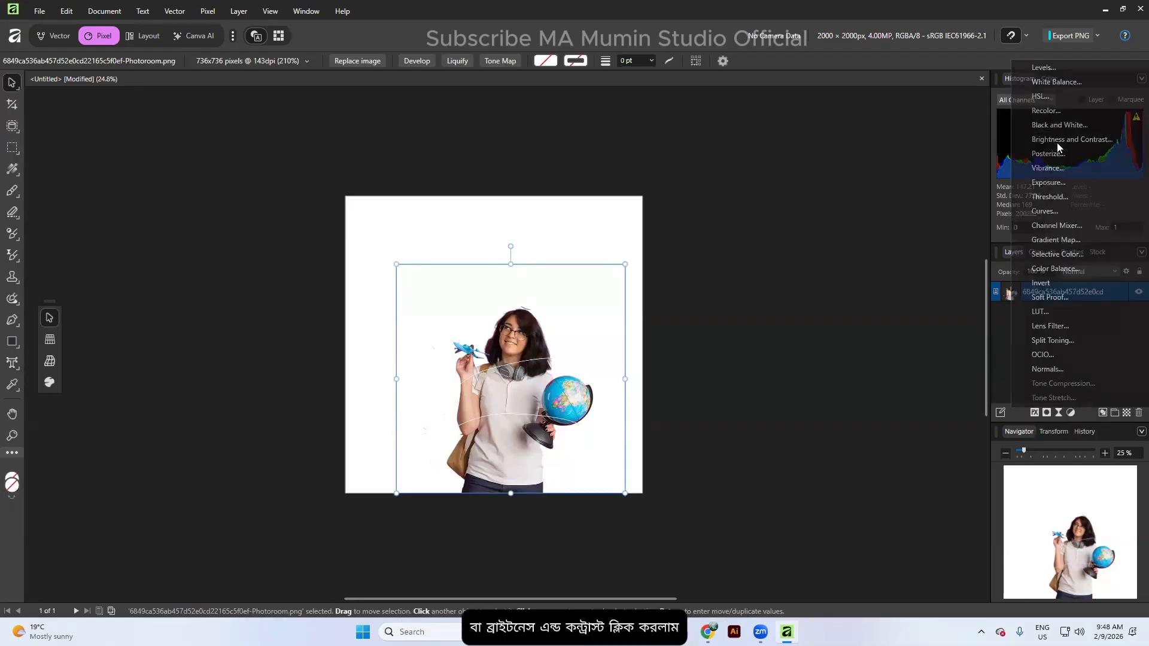
pyautogui.moveTo(819, 508); pyautogui.dragTo(883, 509)
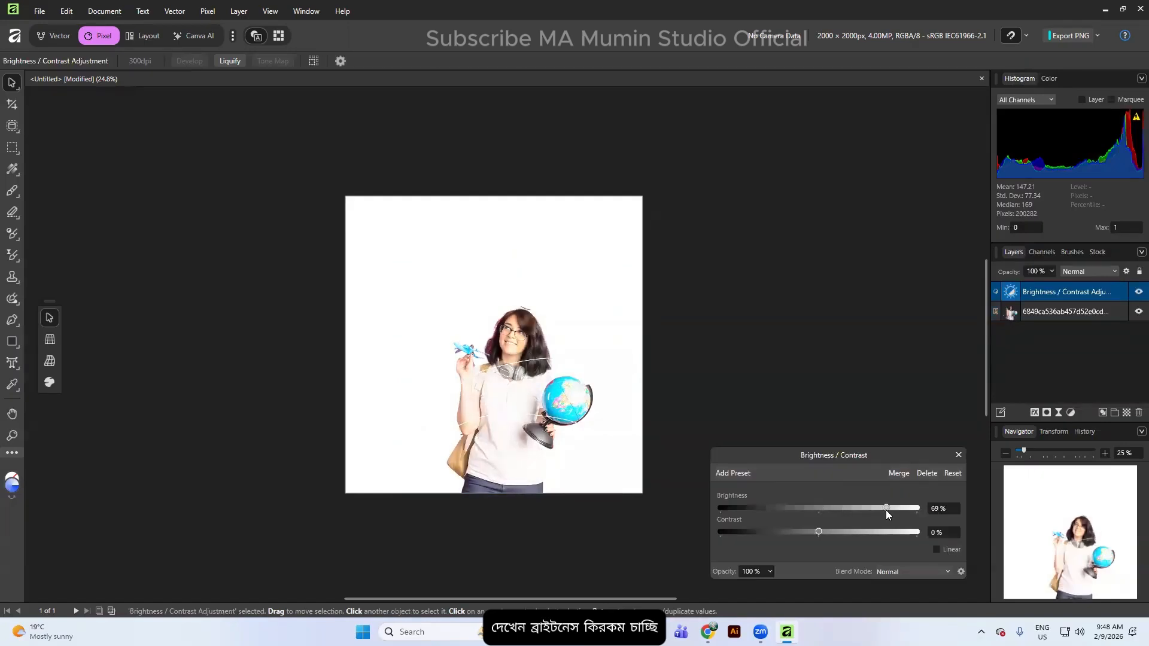
pyautogui.moveTo(817, 533); pyautogui.dragTo(845, 534)
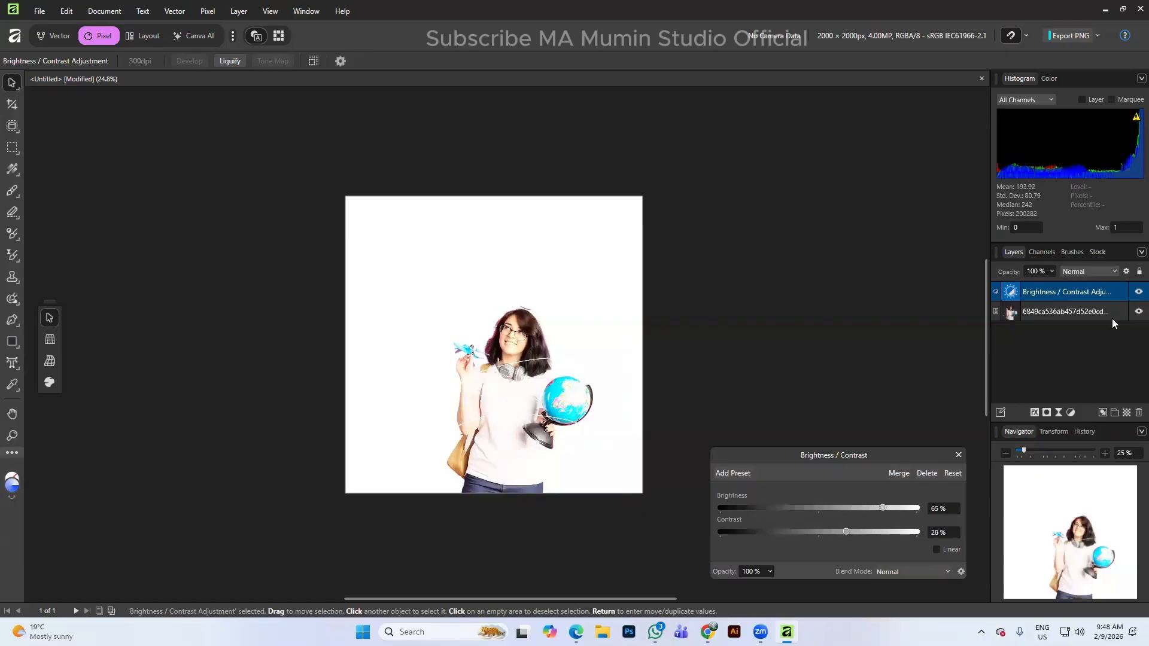
# Clip the Brightness / Contrast adjustment to the photo, undo the clipping and the brightness and contrast changes, and close the settings
pyautogui.rightClick(1100, 293)
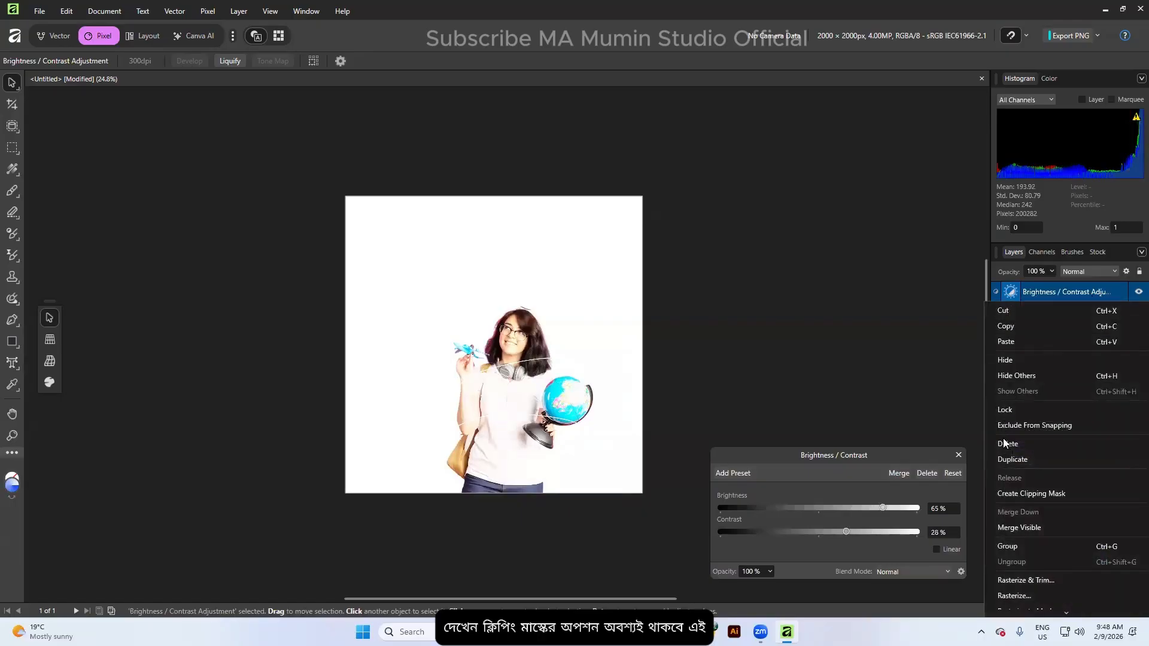
pyautogui.click(1023, 492)
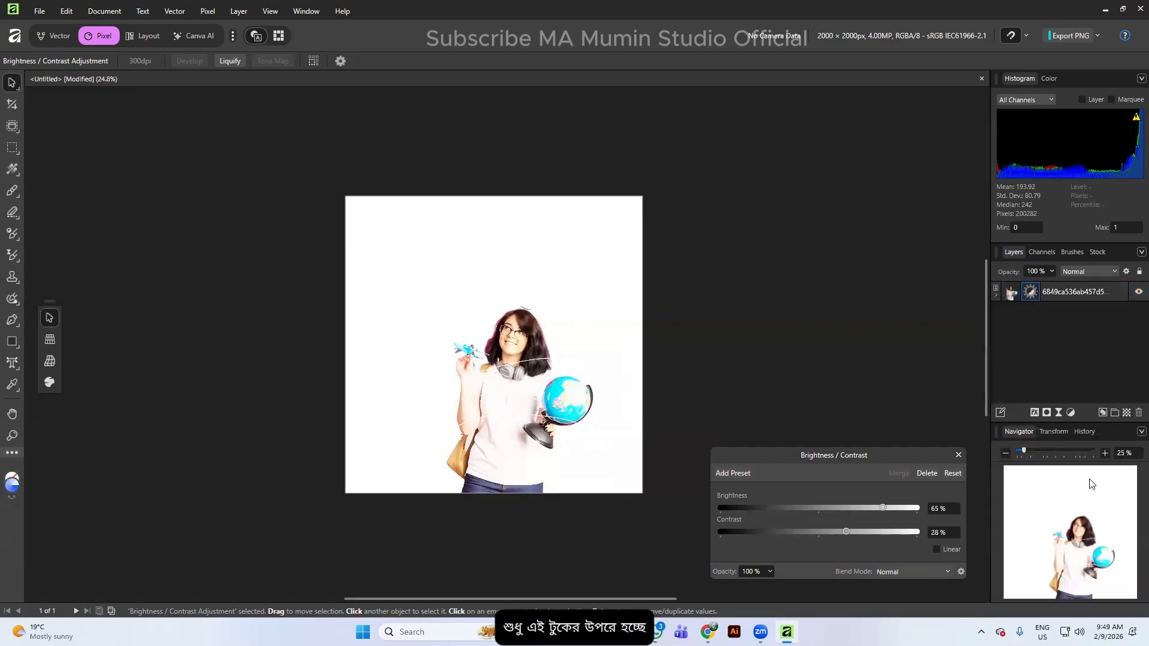
pyautogui.moveTo(1026, 450); pyautogui.dragTo(1034, 450)
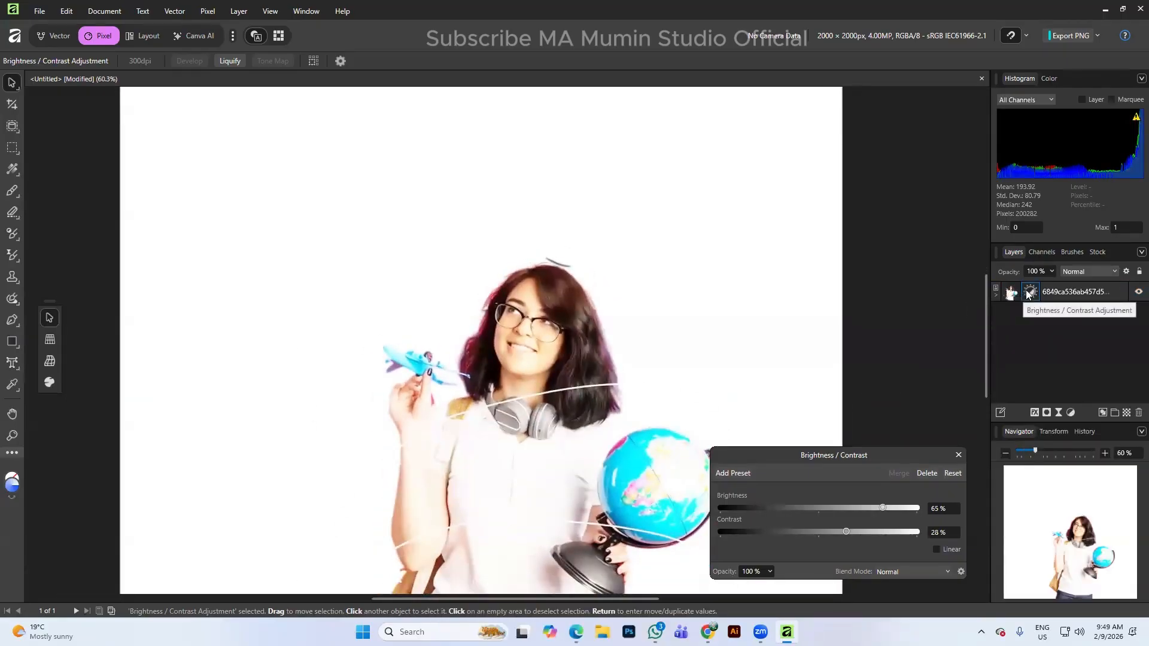
pyautogui.moveTo(1028, 293); pyautogui.dragTo(1025, 285)
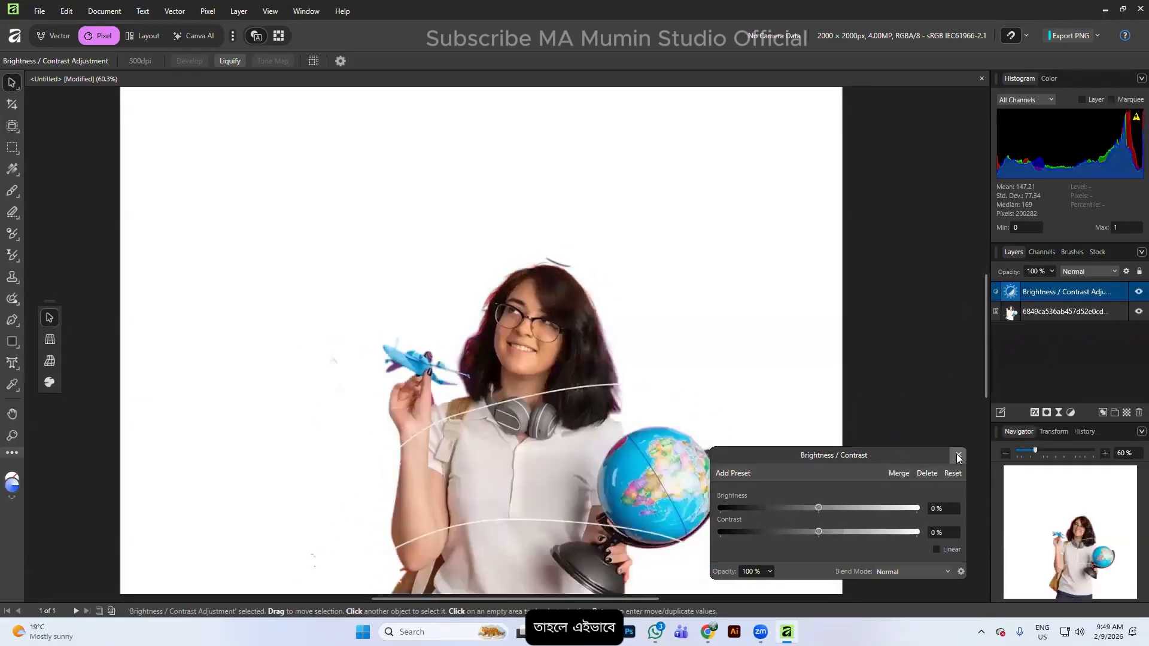
pyautogui.click(958, 455)
# Select the photo of the woman and move it so its lower edge meets the page's bottom edge
pyautogui.hotkey('ctrl', '0')
pyautogui.click(523, 369)
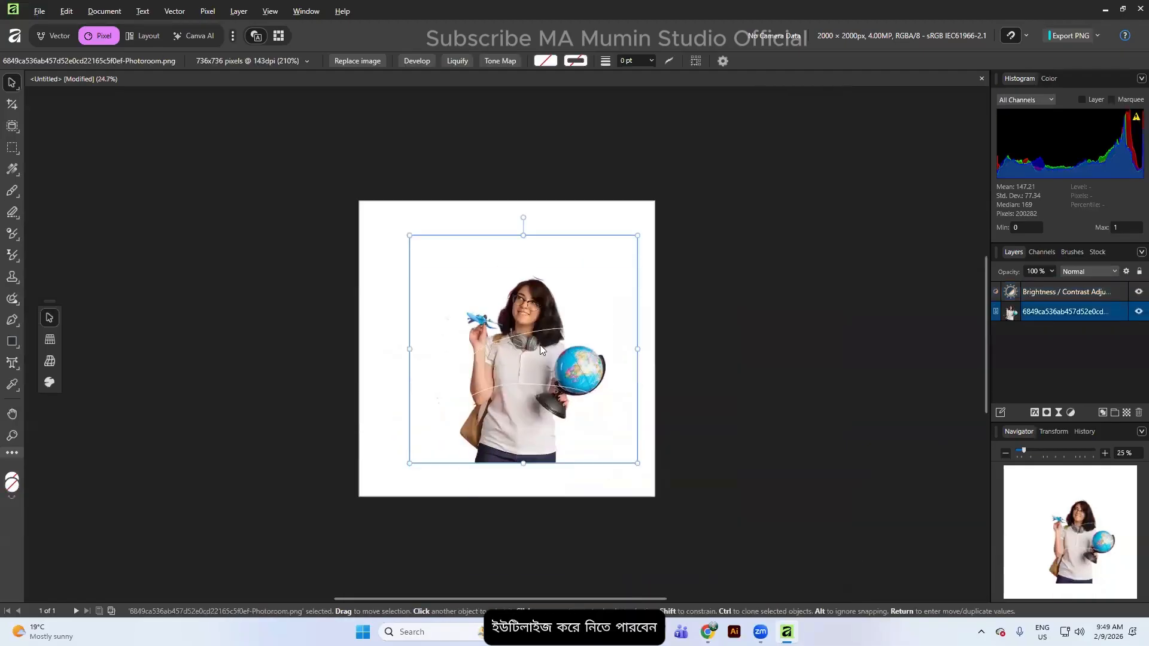
pyautogui.moveTo(533, 378); pyautogui.dragTo(534, 369)
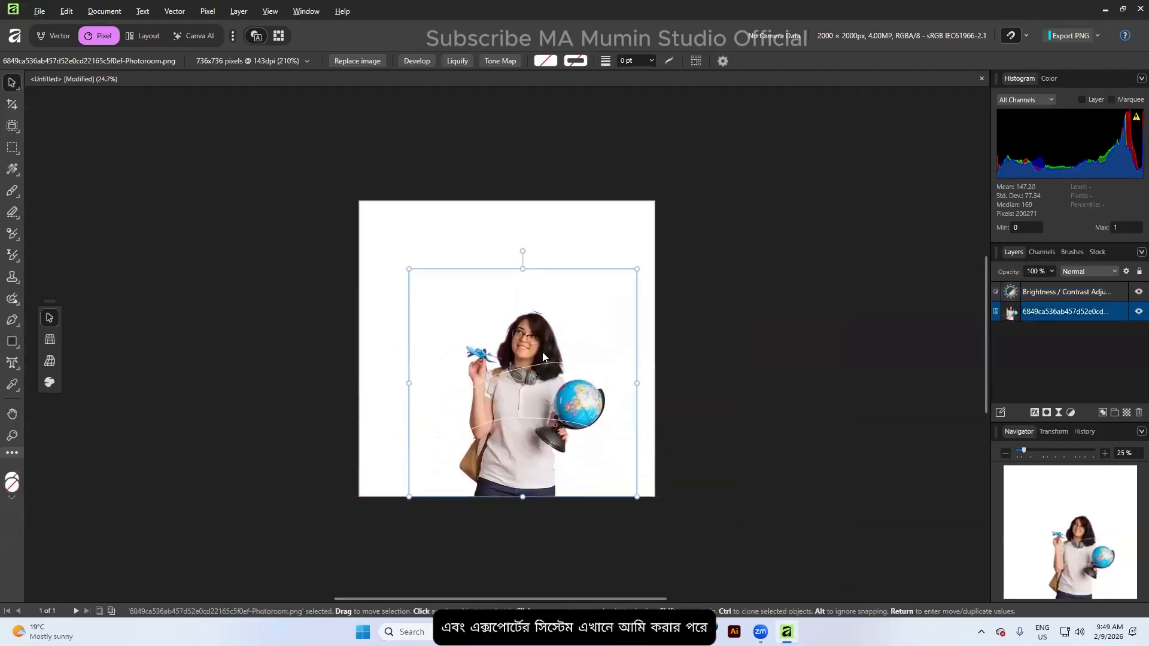
# Examine the quick export settings for the selected photo and the available file formats
pyautogui.click(1094, 35)
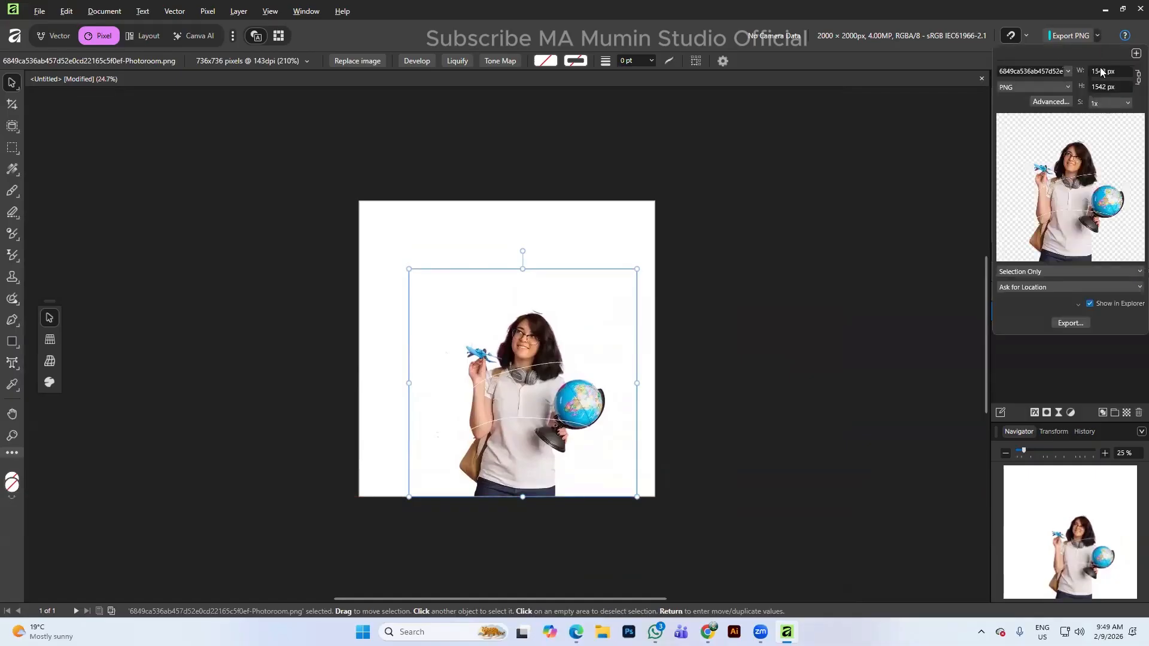
pyautogui.click(1060, 89)
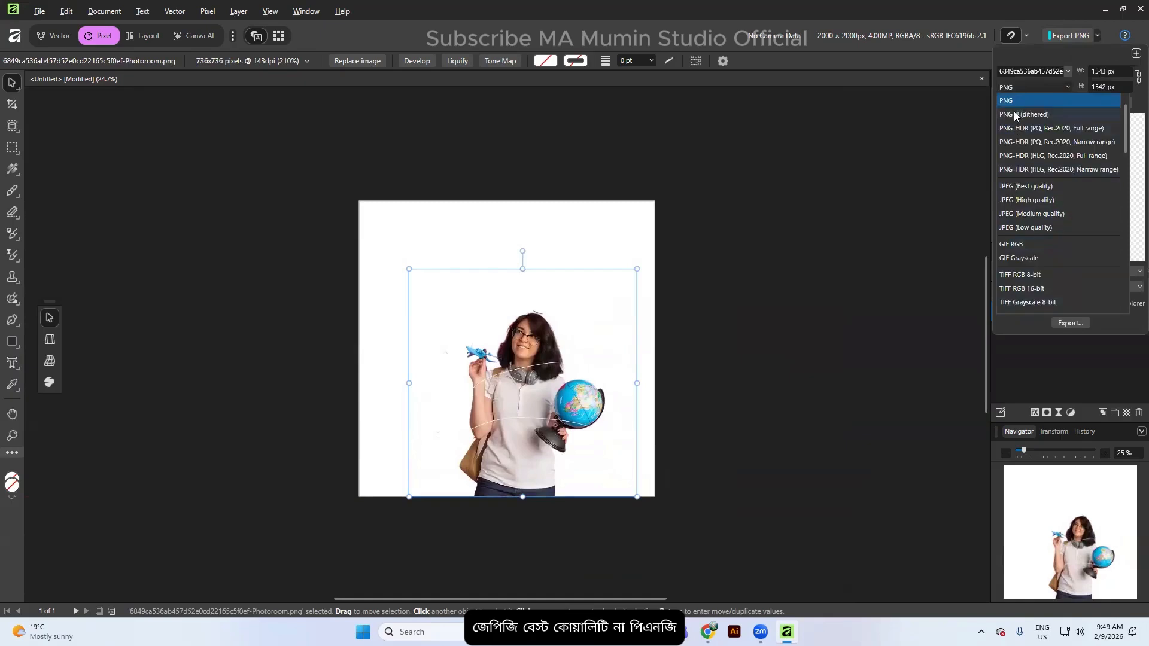
pyautogui.click(1038, 48)
pyautogui.click(1046, 63)
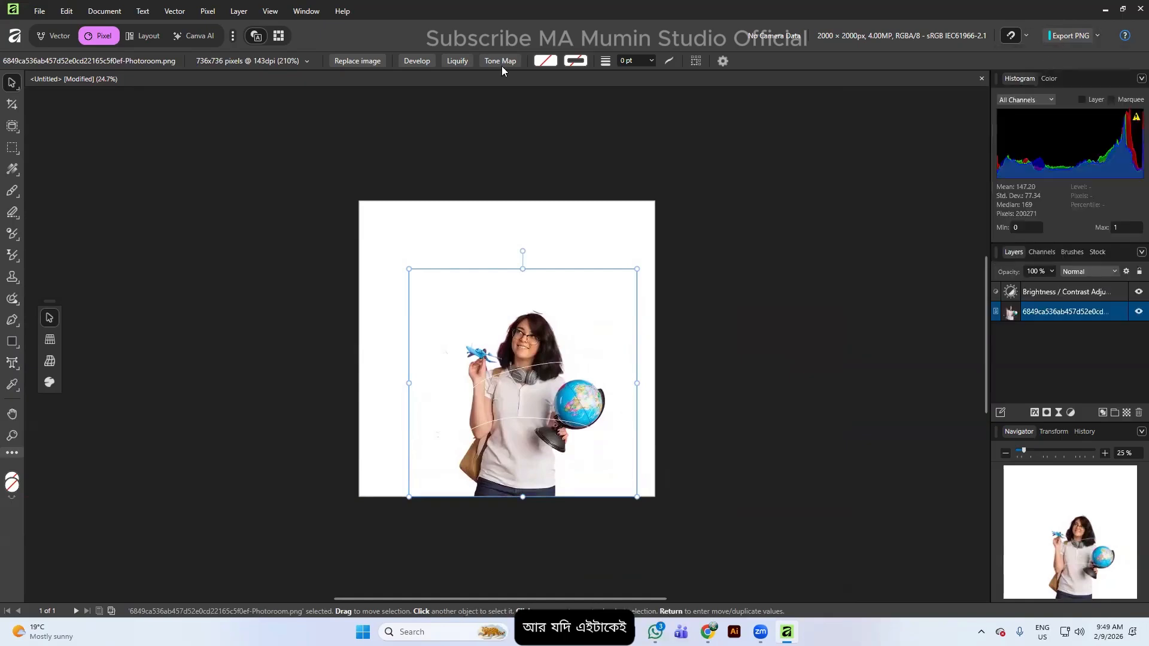
# Look at saving the document as an Affinity file in Downloads, with untitled.af chosen, and cancel the save
pyautogui.click(40, 11)
pyautogui.click(58, 179)
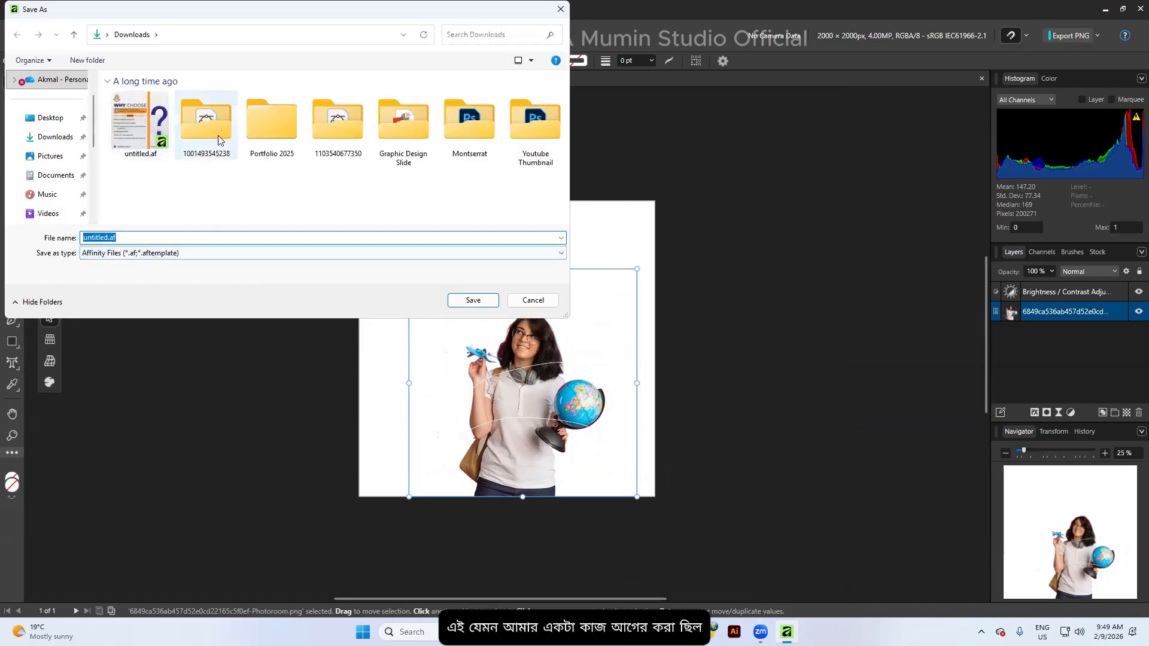
pyautogui.click(151, 133)
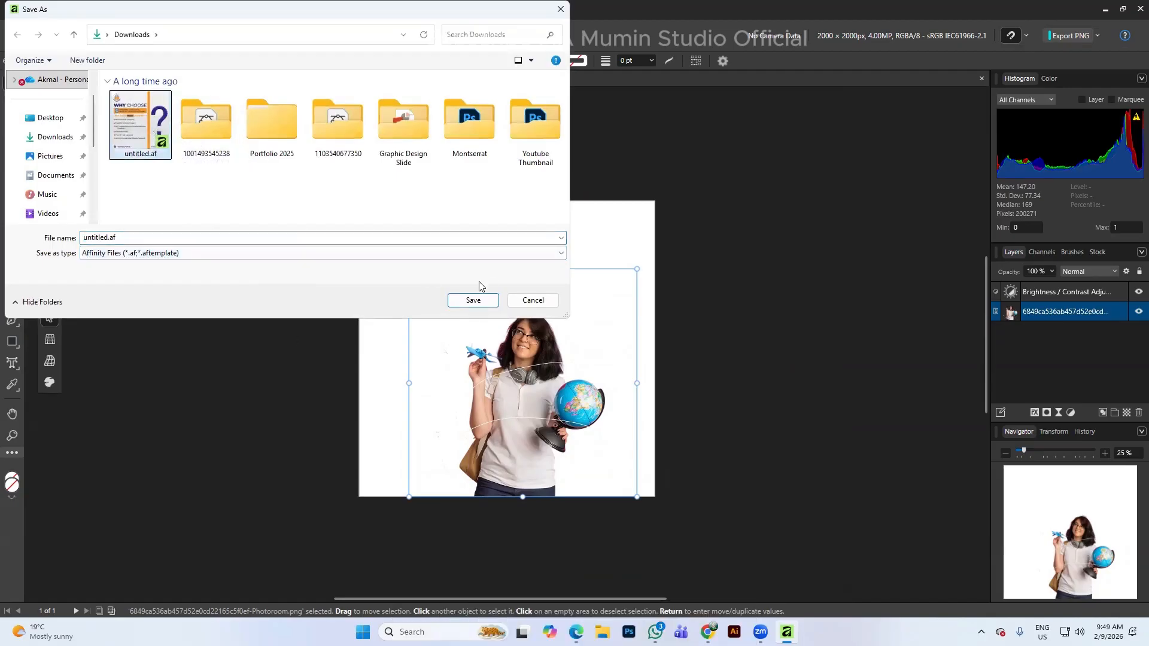
pyautogui.click(532, 300)
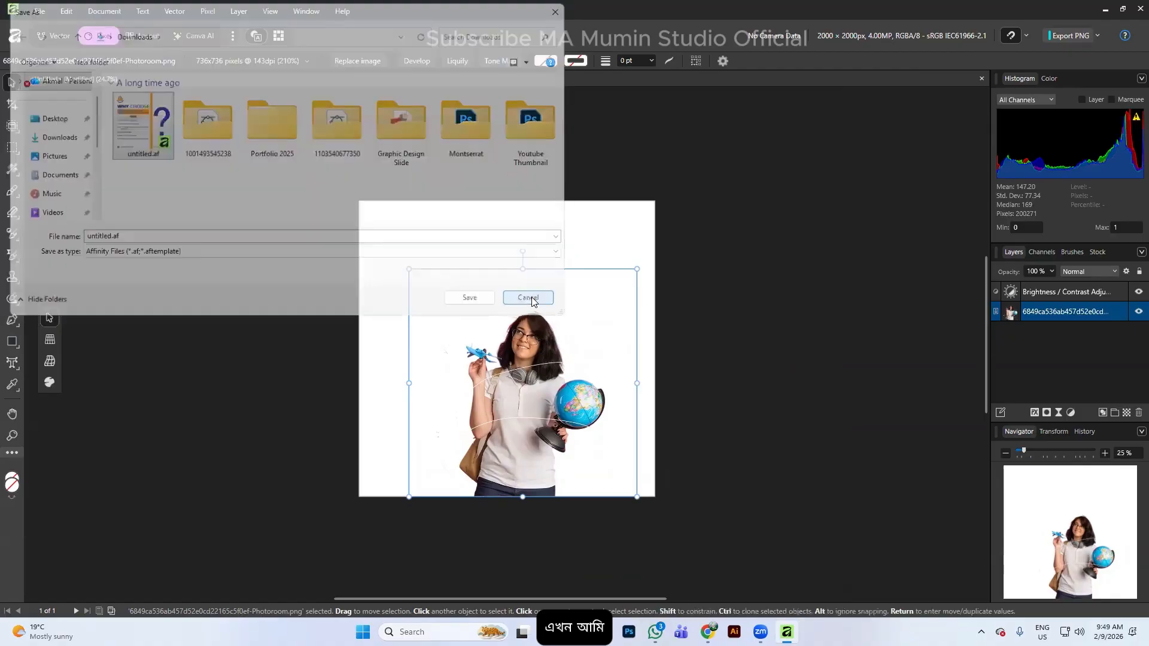
# Open the existing document untitled.af from the Downloads folder
pyautogui.click(44, 11)
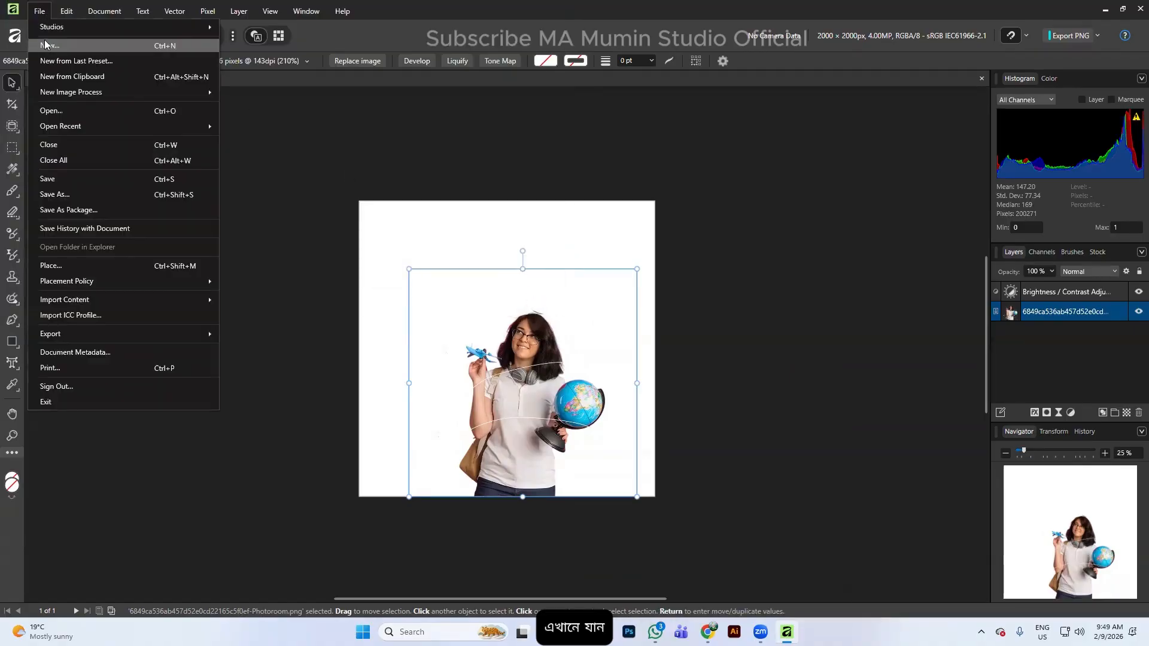
pyautogui.moveTo(54, 19)
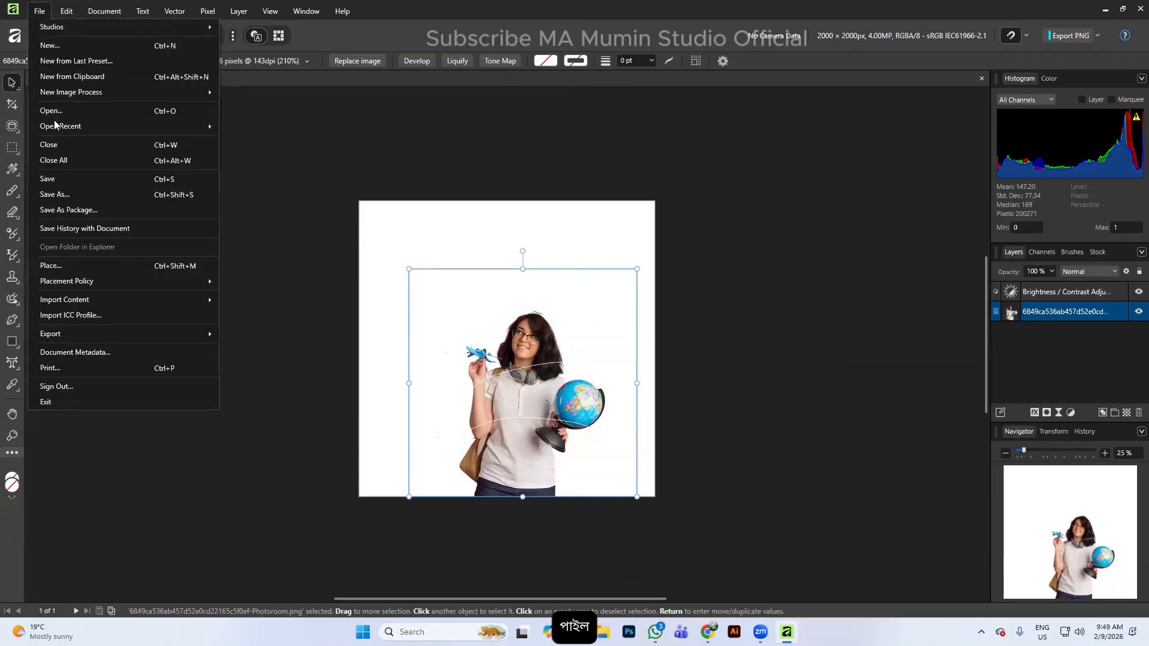
pyautogui.click(45, 111)
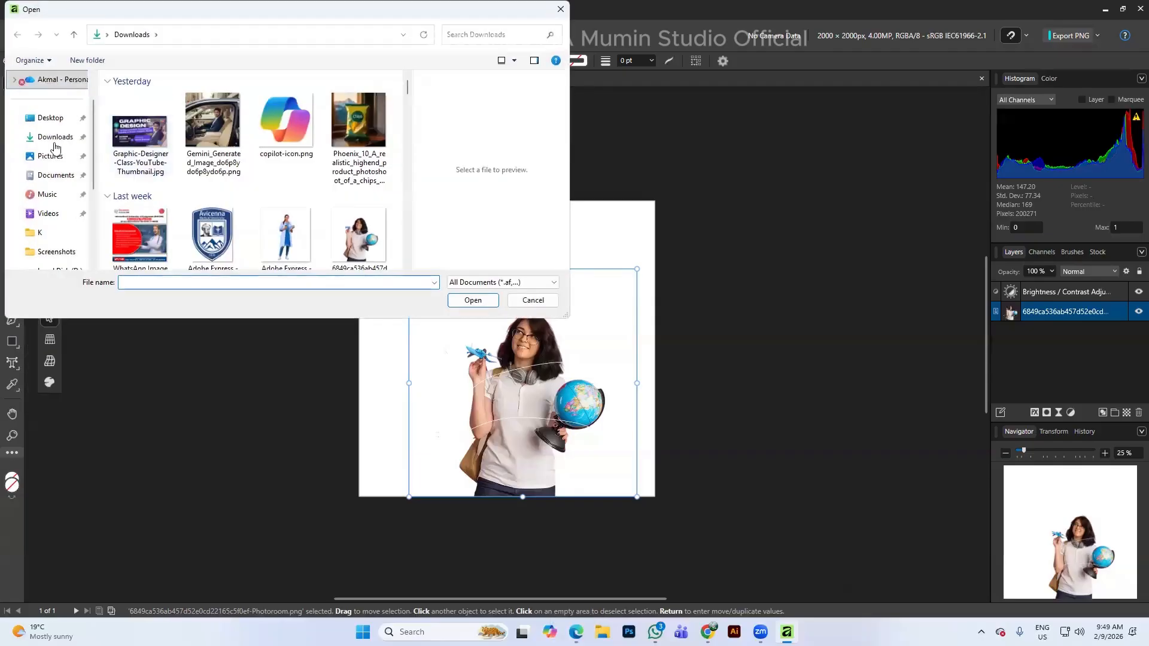
pyautogui.scroll(-3, 72, 146)
pyautogui.scroll(-3, 270, 170)
pyautogui.scroll(-2, 270, 169)
pyautogui.scroll(5, 278, 173)
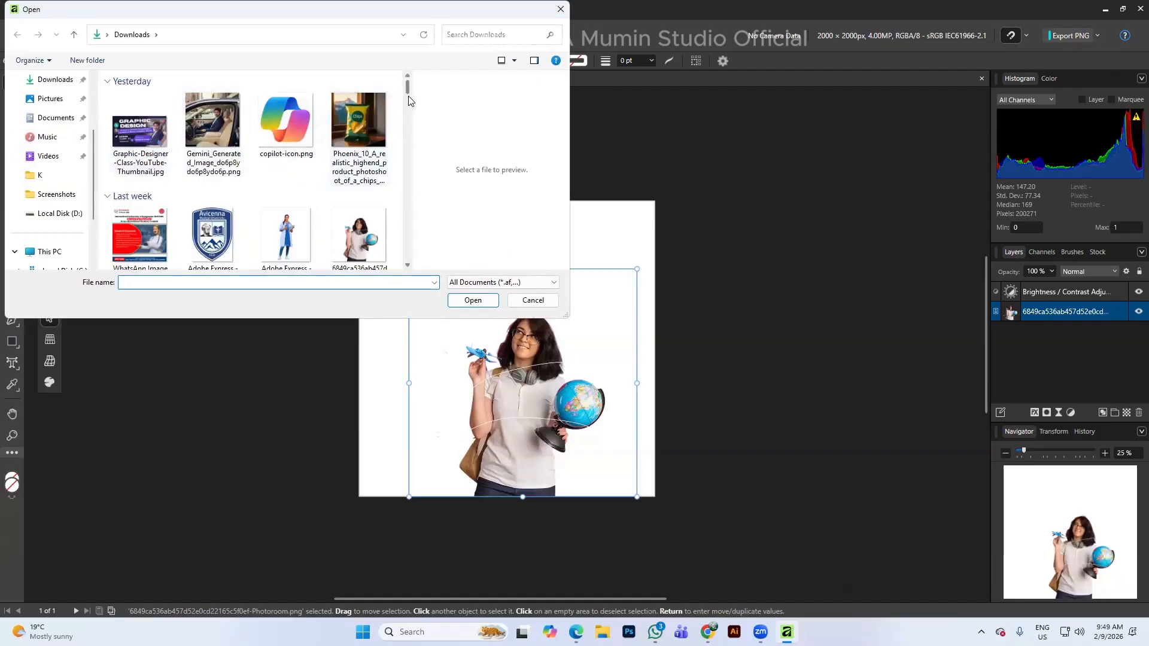
pyautogui.scroll(-5, 409, 100)
pyautogui.click(285, 115)
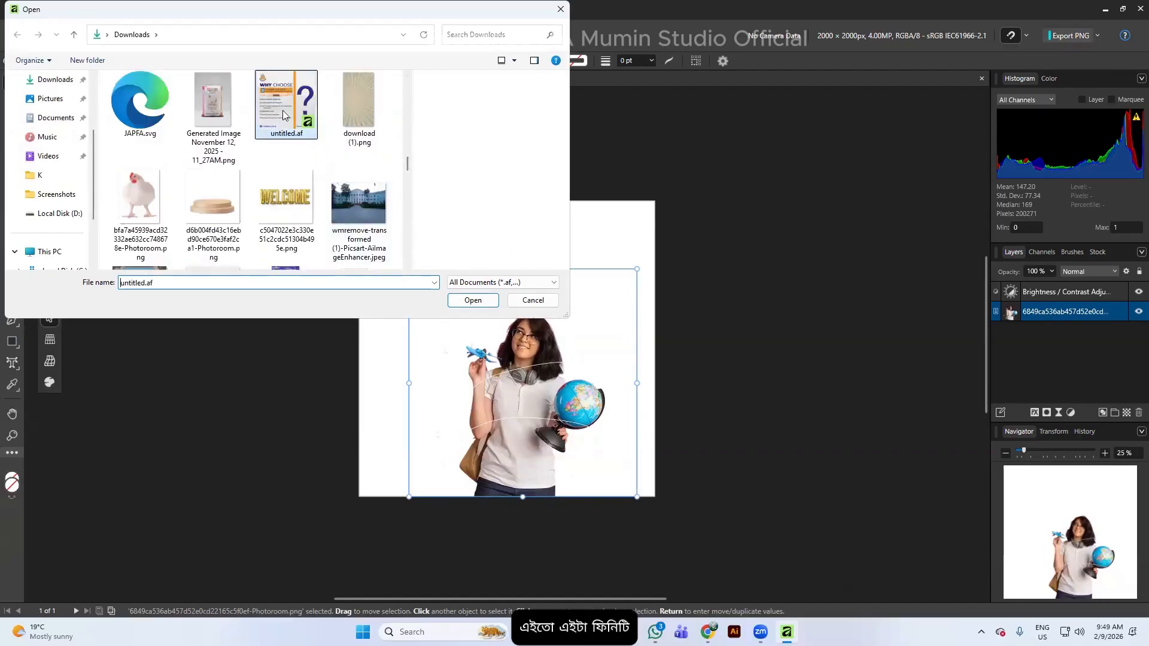
pyautogui.click(472, 299)
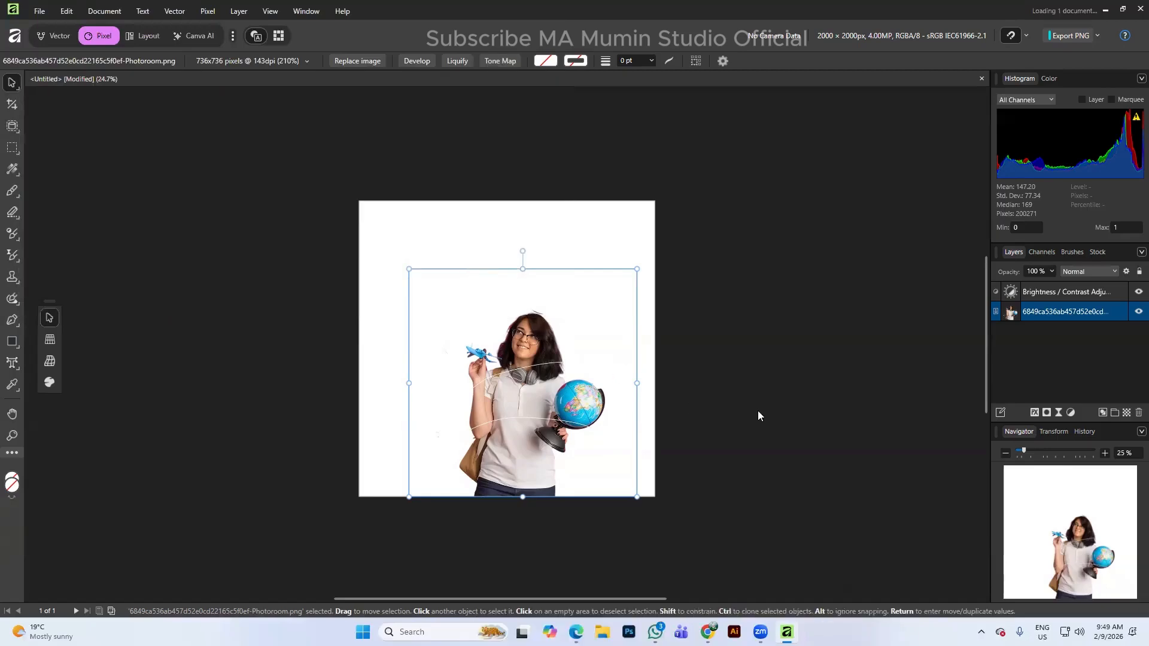
# Examine the raised, shadowed effect on the university name and shield logo in the poster's orange banner
pyautogui.scroll(8, 394, 285)
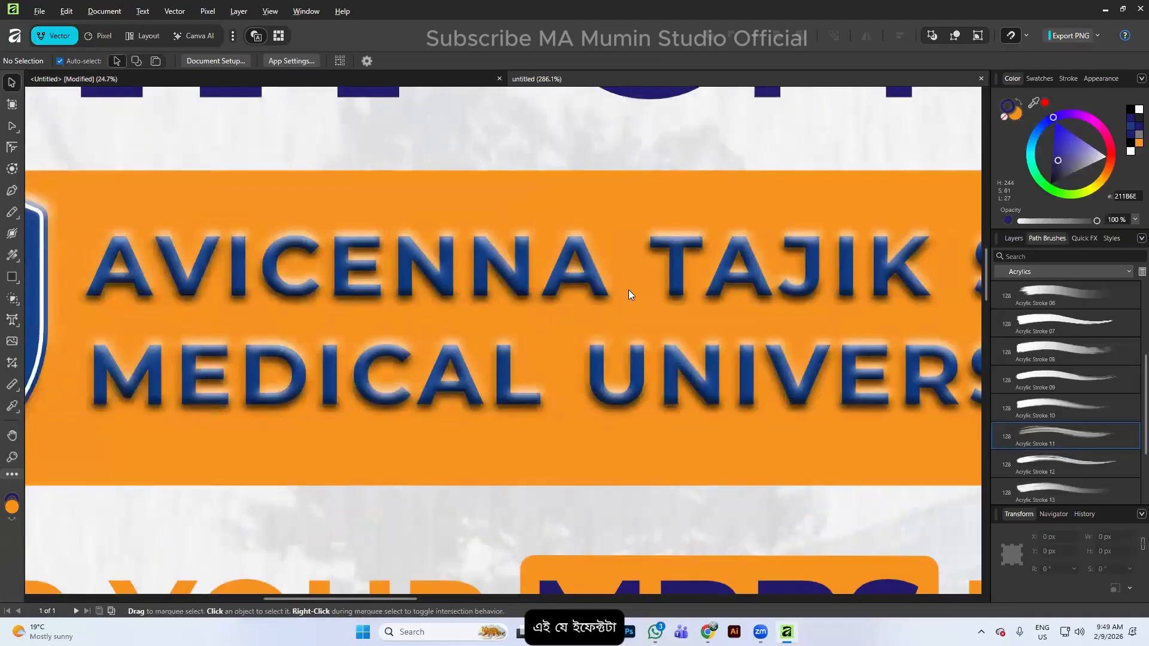
pyautogui.scroll(2, 629, 289)
pyautogui.scroll(-3, 811, 261)
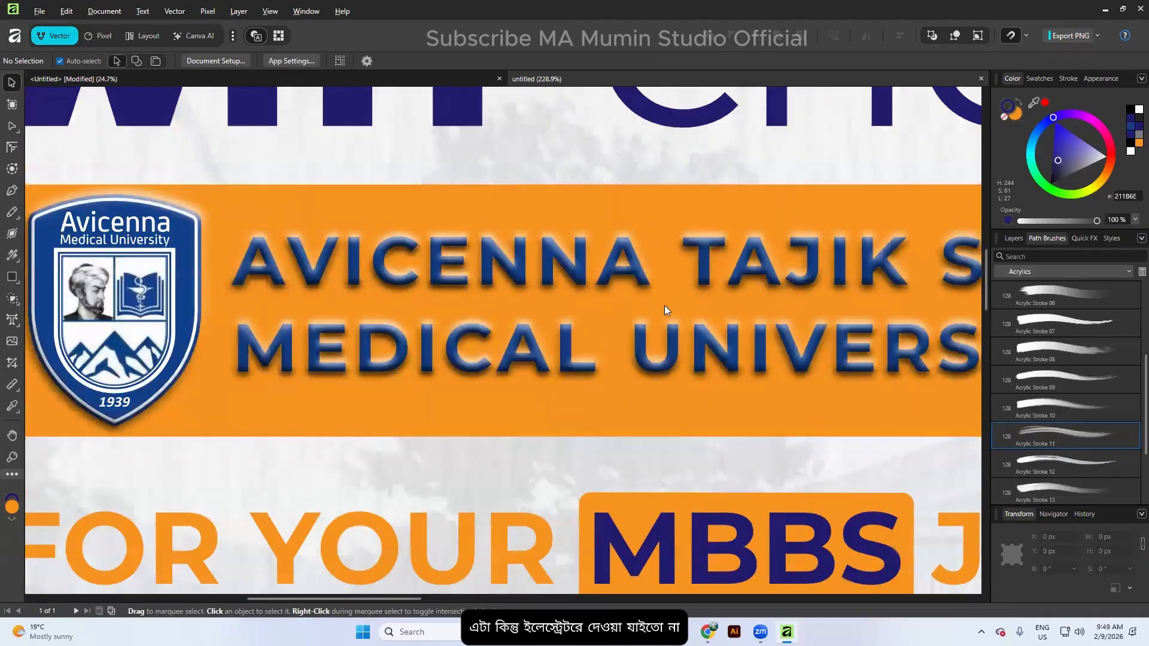
pyautogui.hscroll(2, 626, 271)
pyautogui.scroll(3, 553, 270)
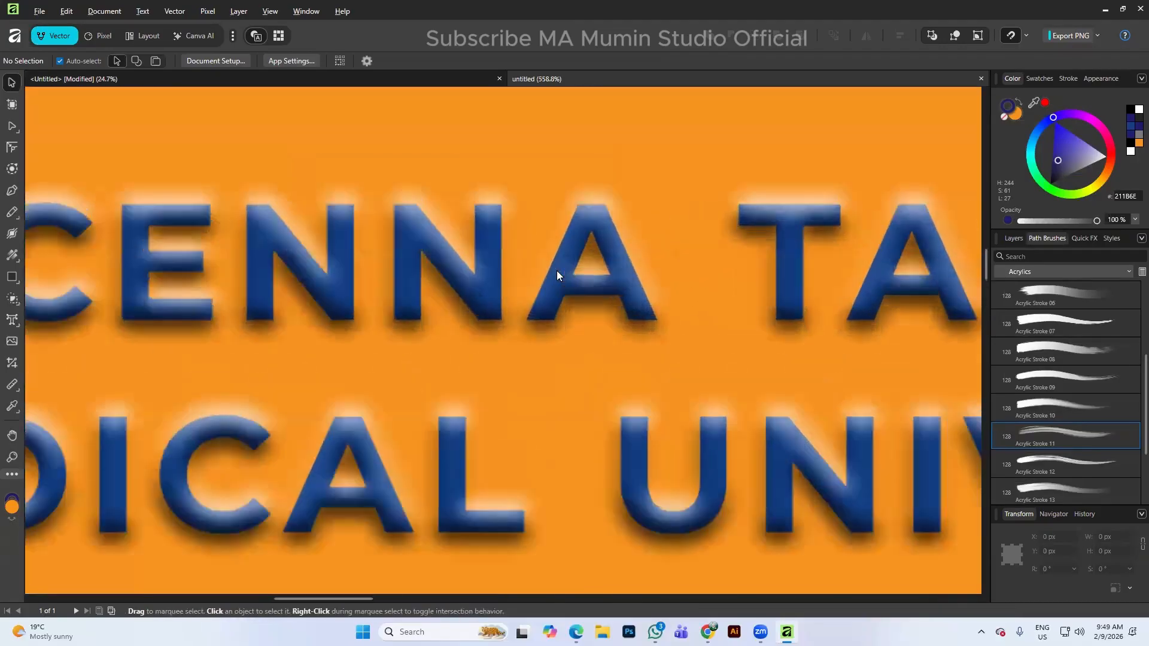
pyautogui.scroll(-1, 418, 258)
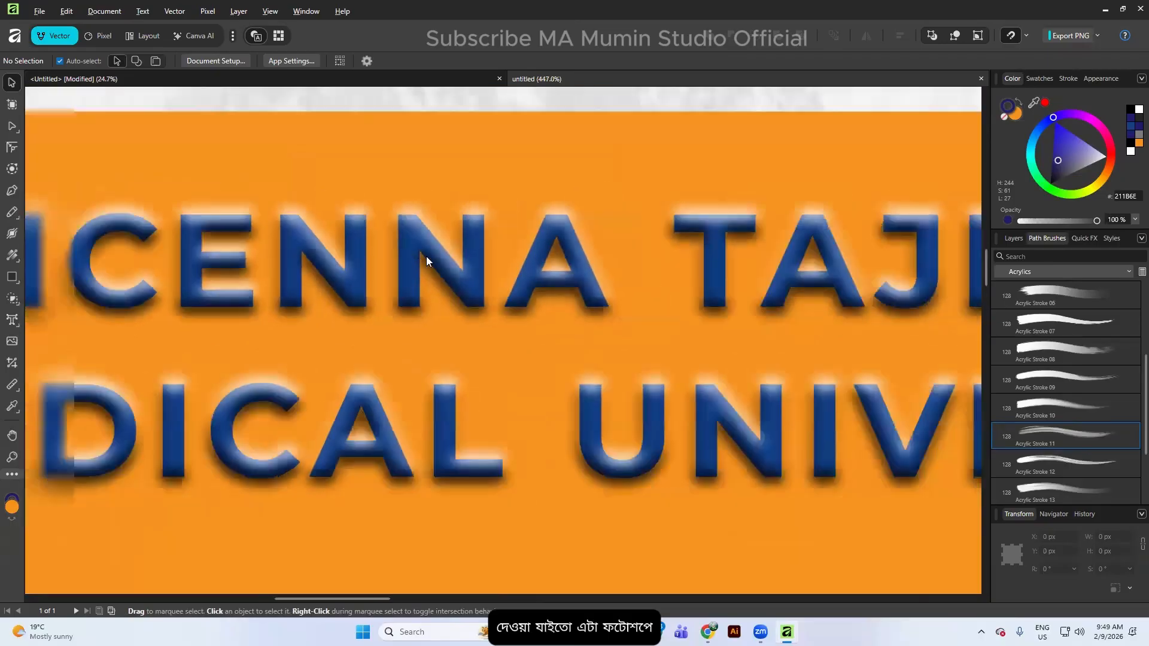
pyautogui.scroll(-4, 434, 279)
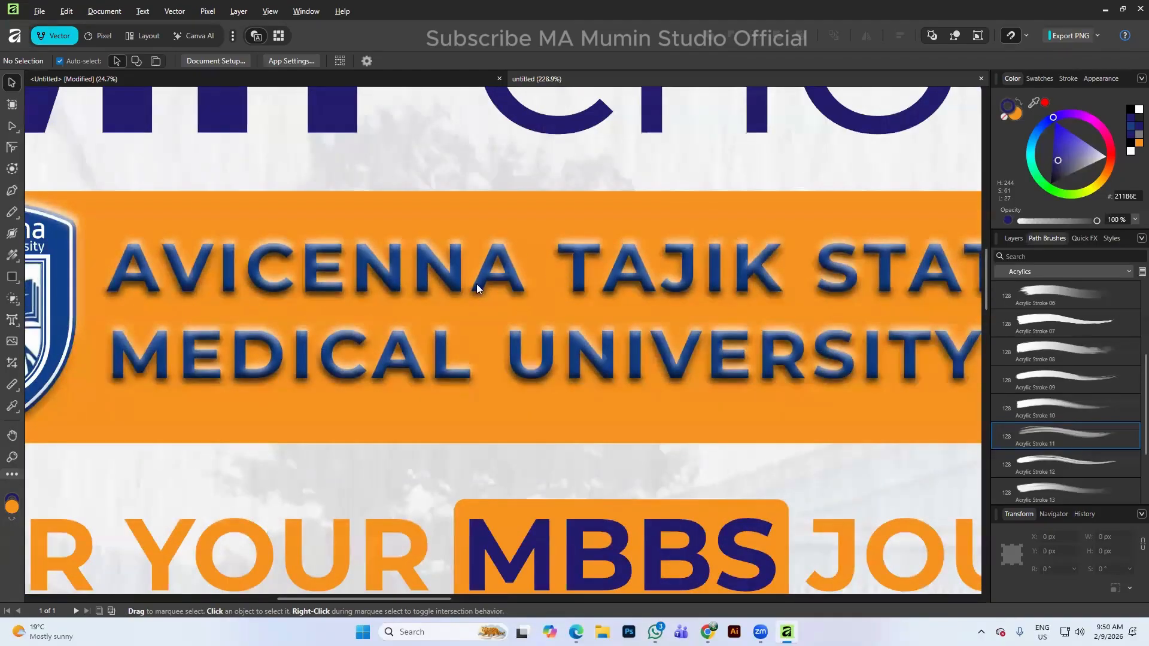
pyautogui.scroll(-2, 442, 282)
pyautogui.scroll(6, 270, 278)
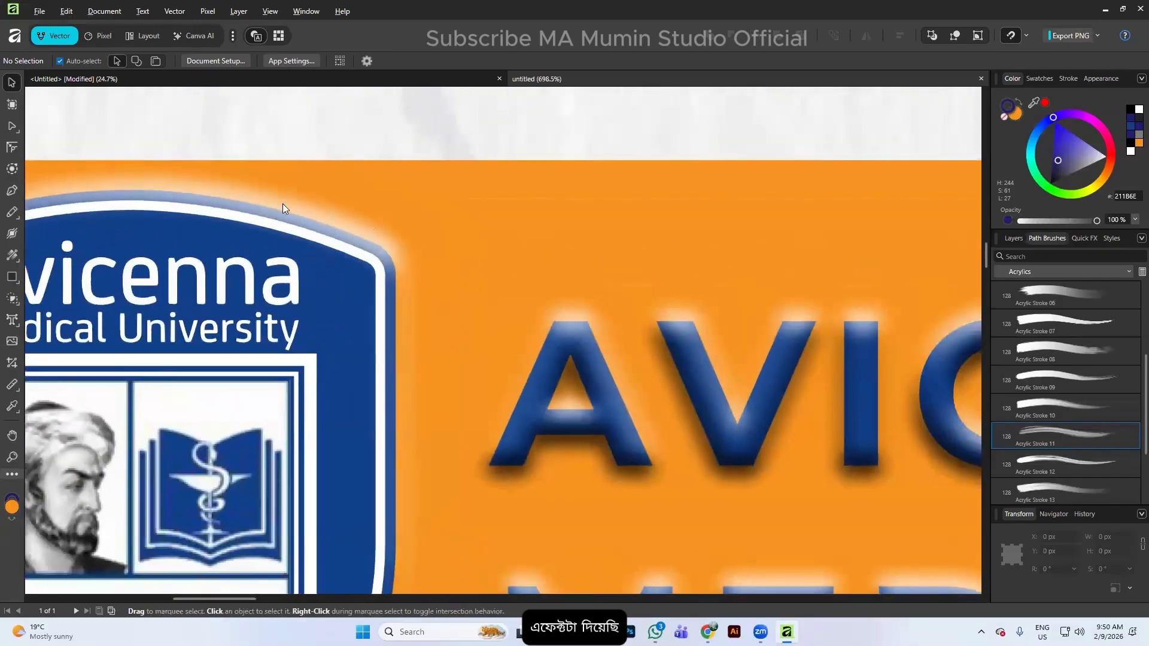
pyautogui.scroll(3, 578, 323)
pyautogui.scroll(-8, 574, 374)
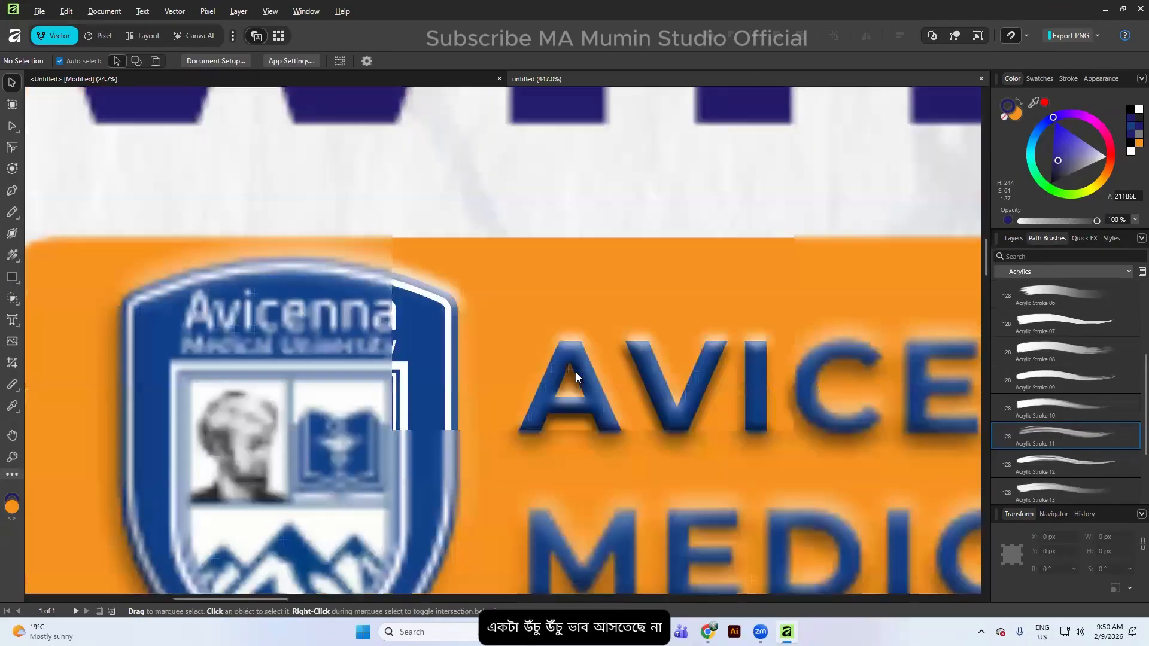
pyautogui.moveTo(631, 350); pyautogui.dragTo(470, 350)
pyautogui.scroll(-4, 469, 350)
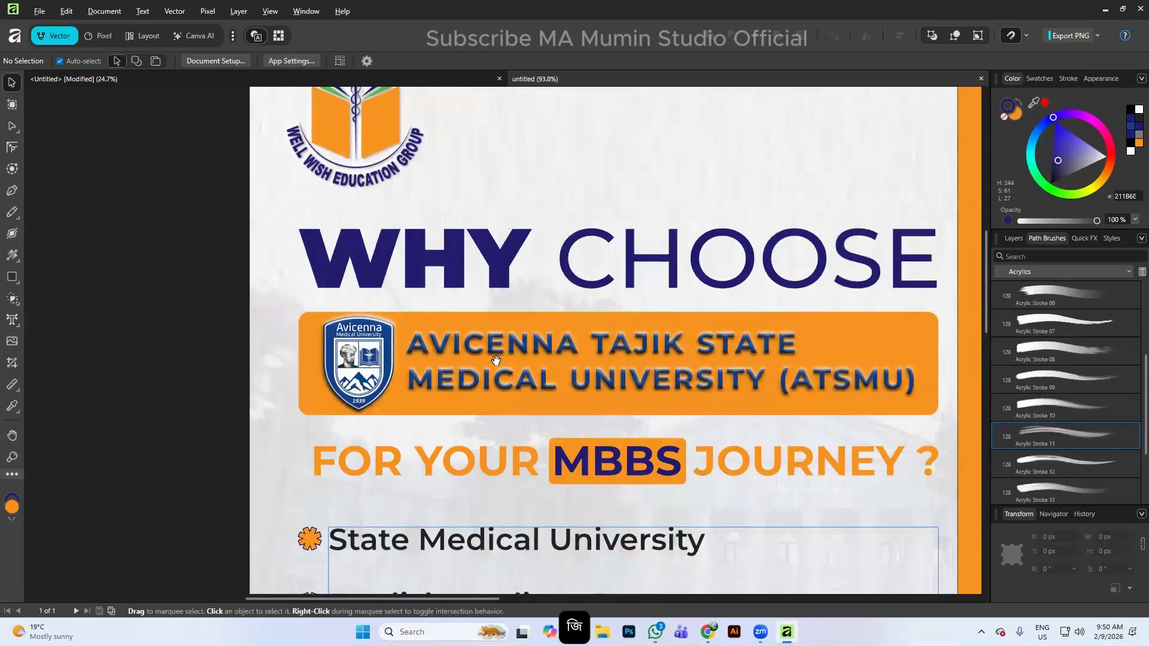
# Select the university name text in the poster's orange banner and examine the highlight and shadow effect on its letters up close
pyautogui.click(495, 351)
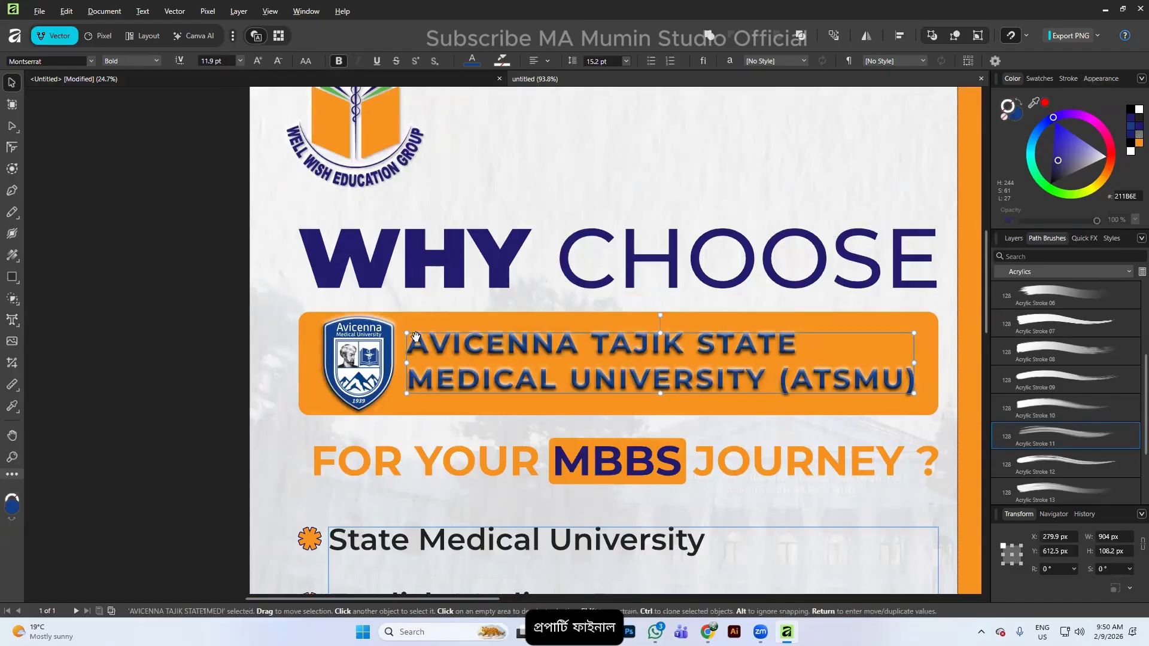
pyautogui.doubleClick(451, 374)
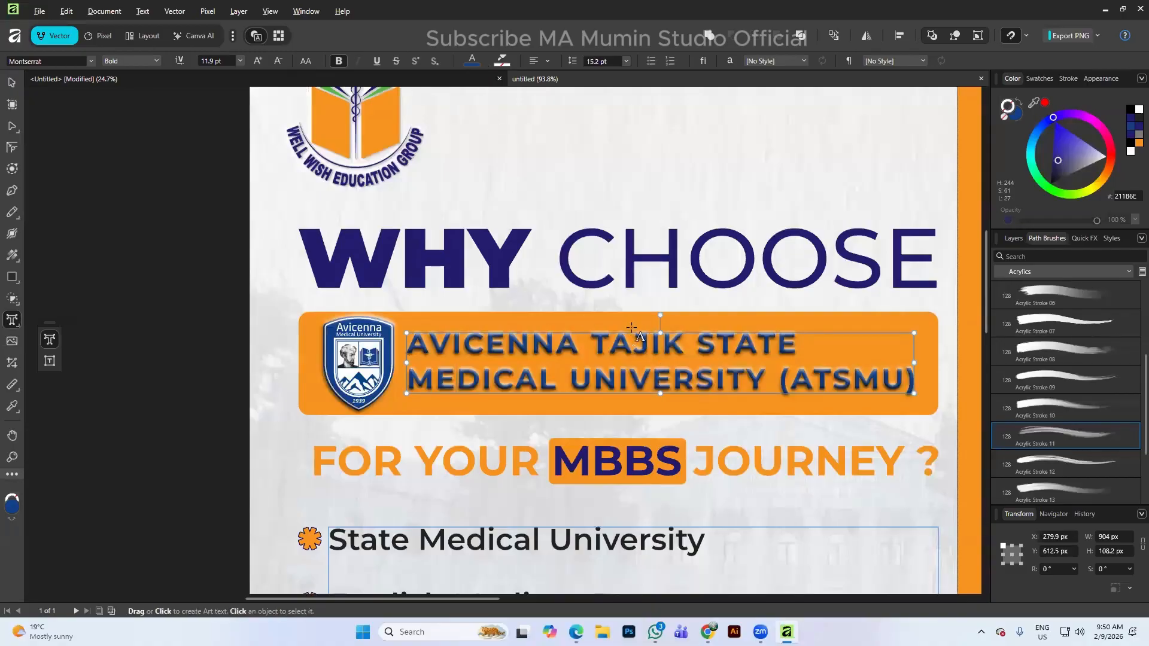
pyautogui.scroll(10, 686, 359)
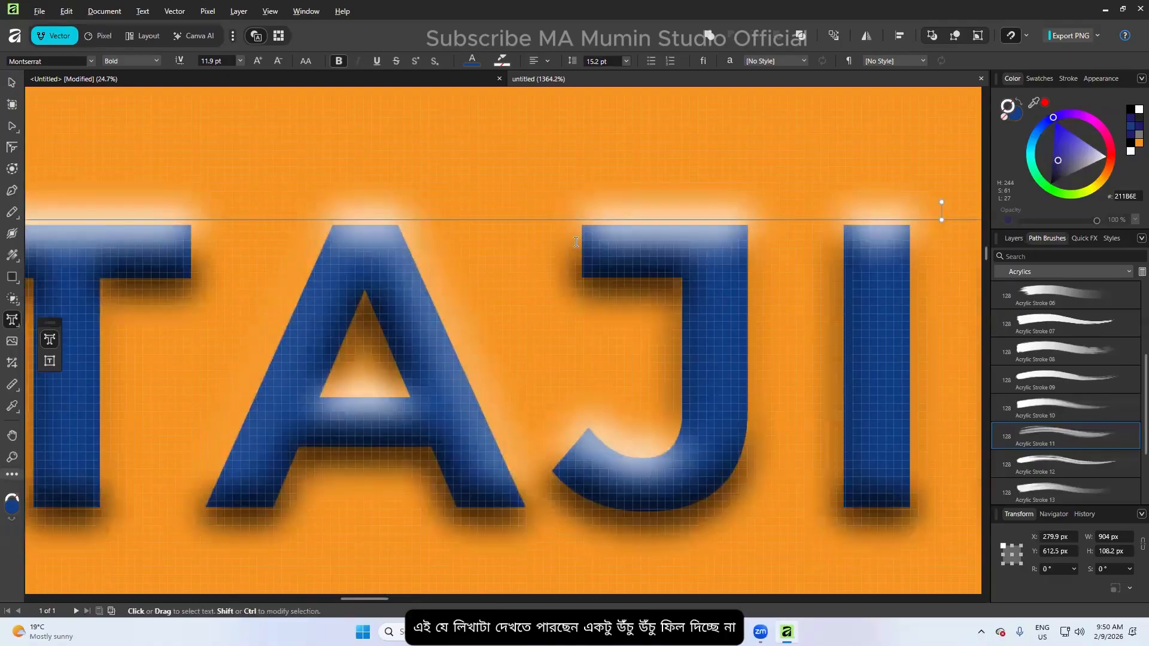
pyautogui.scroll(-6, 714, 464)
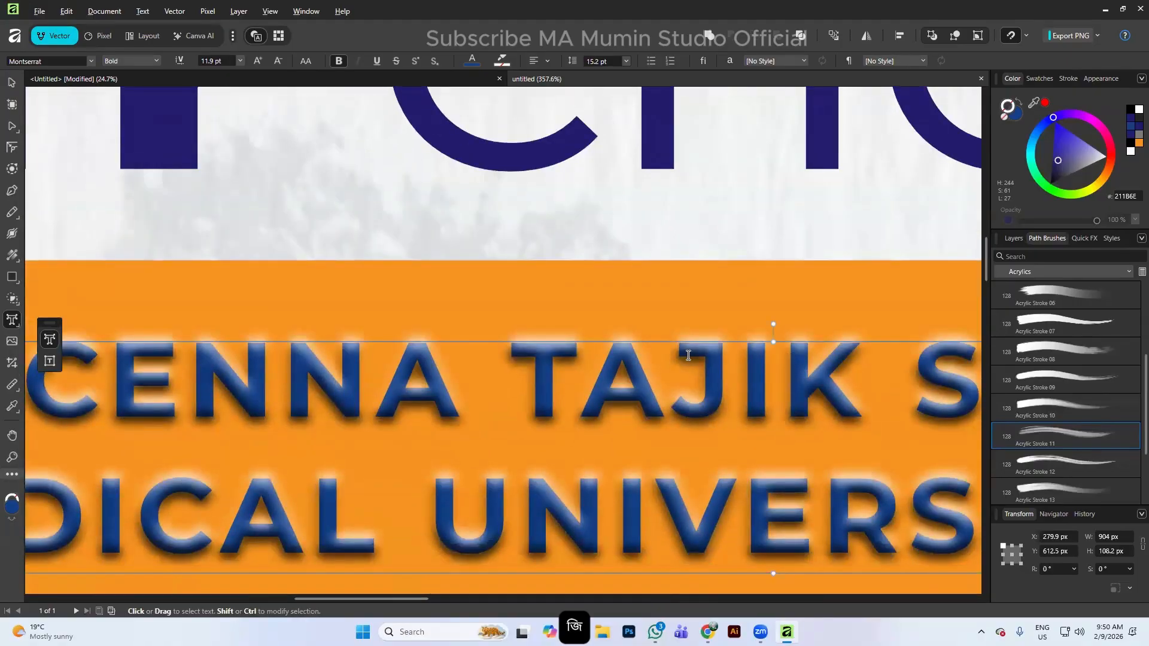
pyautogui.scroll(-2, 598, 356)
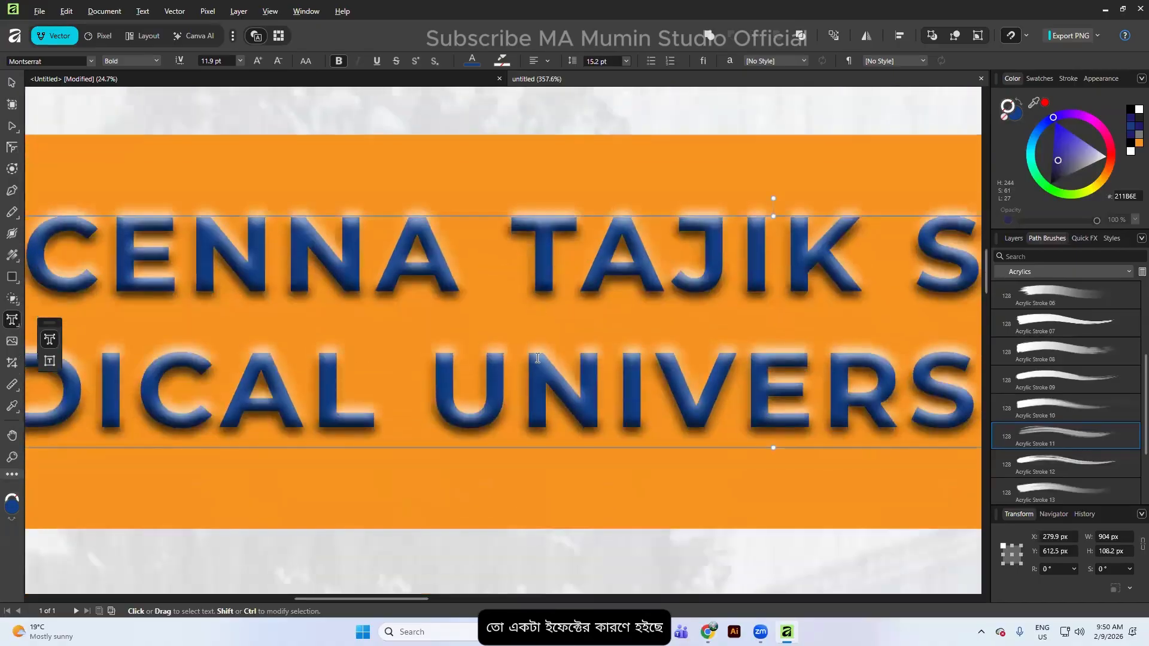
pyautogui.moveTo(522, 359); pyautogui.dragTo(455, 367)
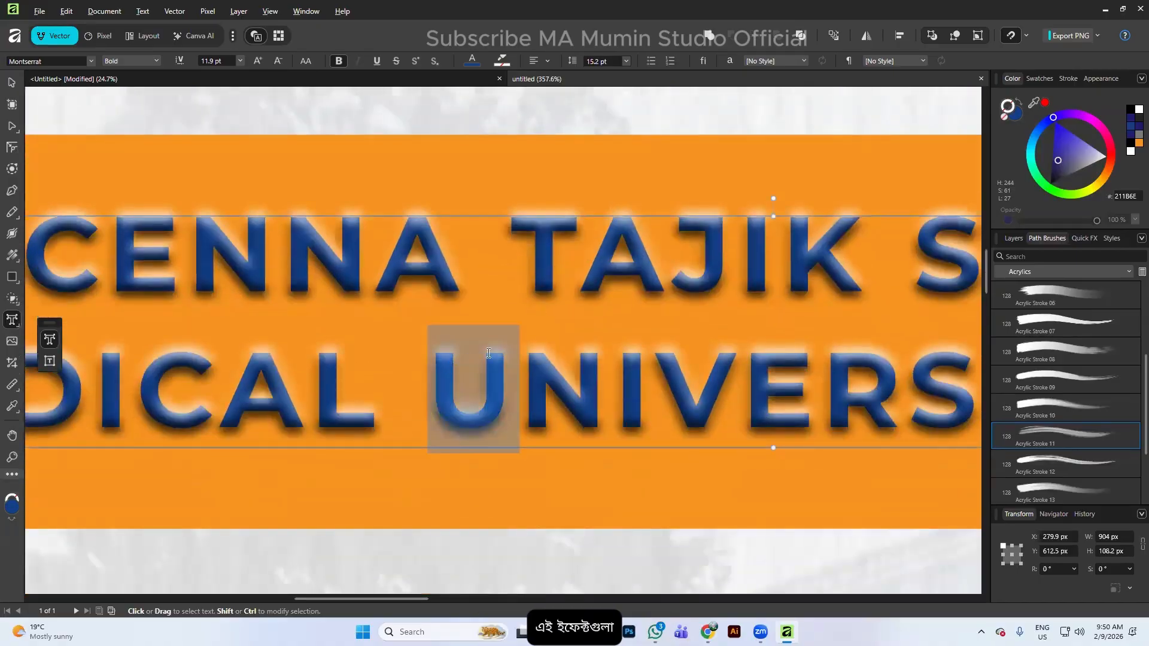
pyautogui.click(712, 290)
pyautogui.press('Escape')
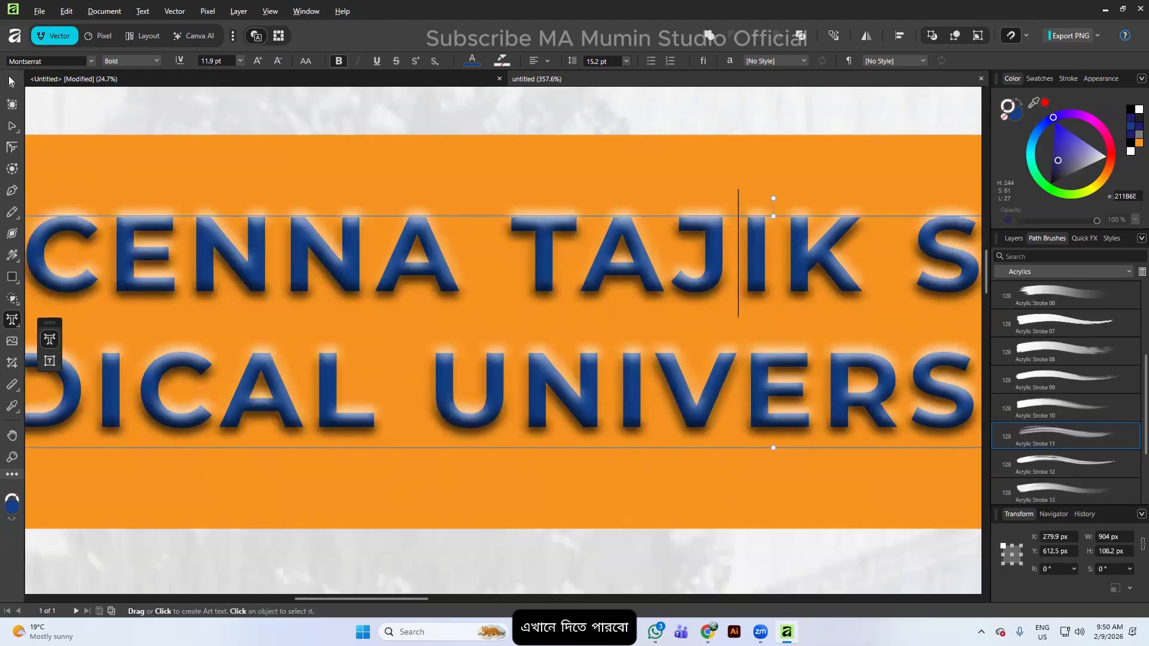
pyautogui.scroll(-5, 587, 288)
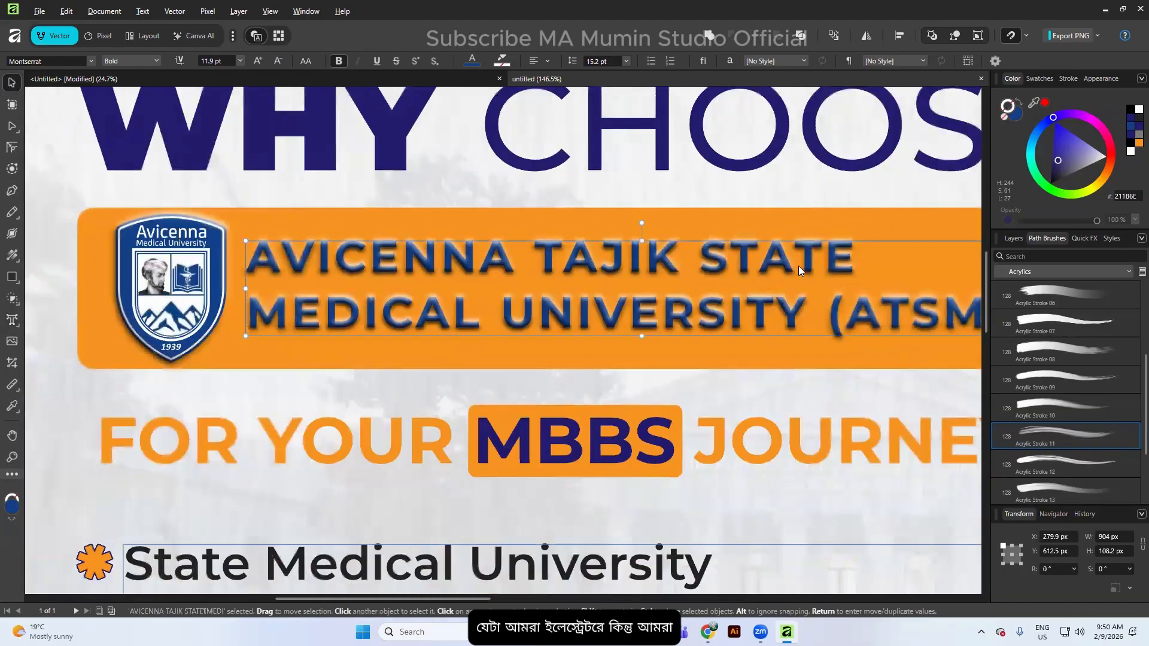
pyautogui.scroll(5, 514, 292)
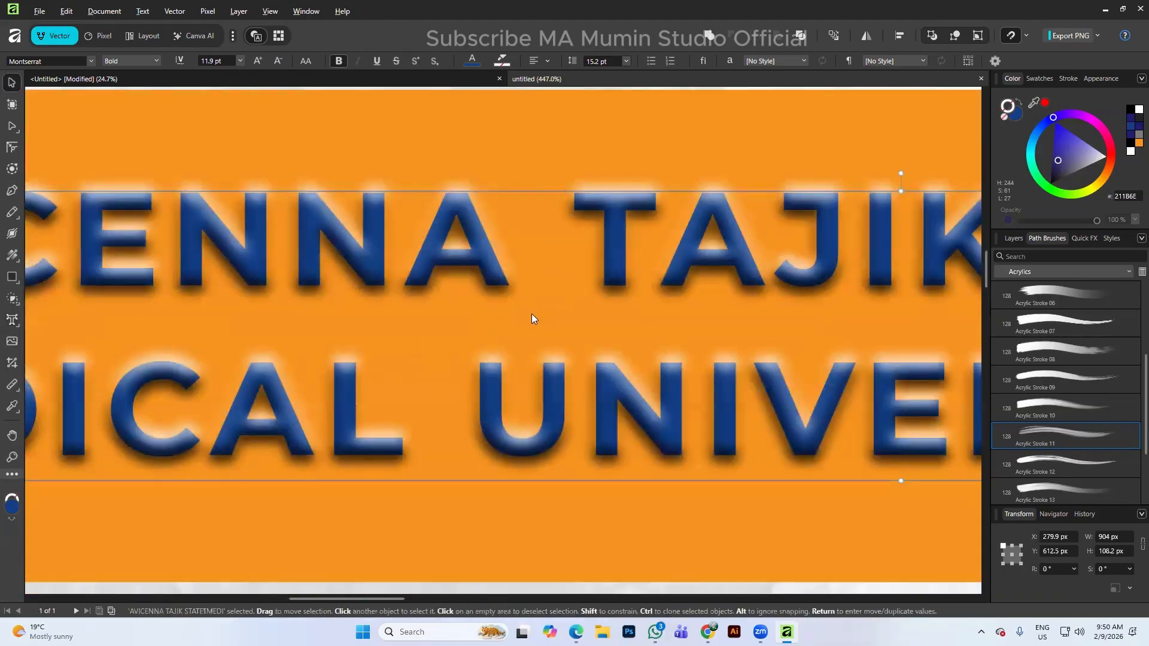
pyautogui.scroll(1, 527, 246)
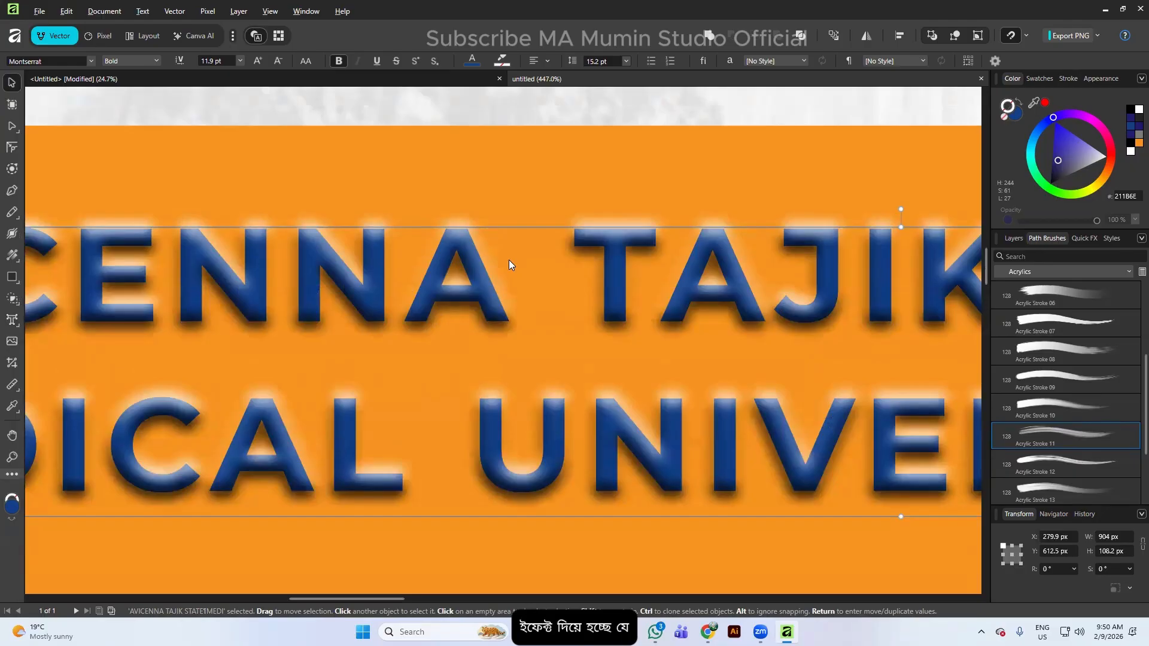
pyautogui.scroll(-5, 509, 260)
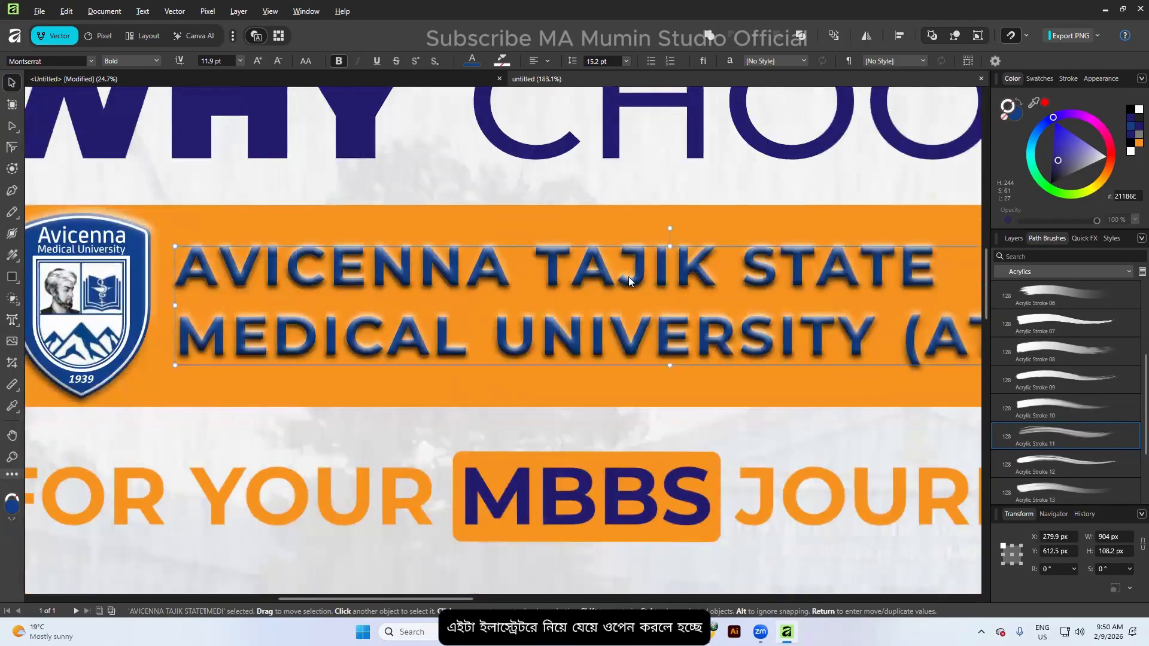
pyautogui.scroll(-2, 628, 279)
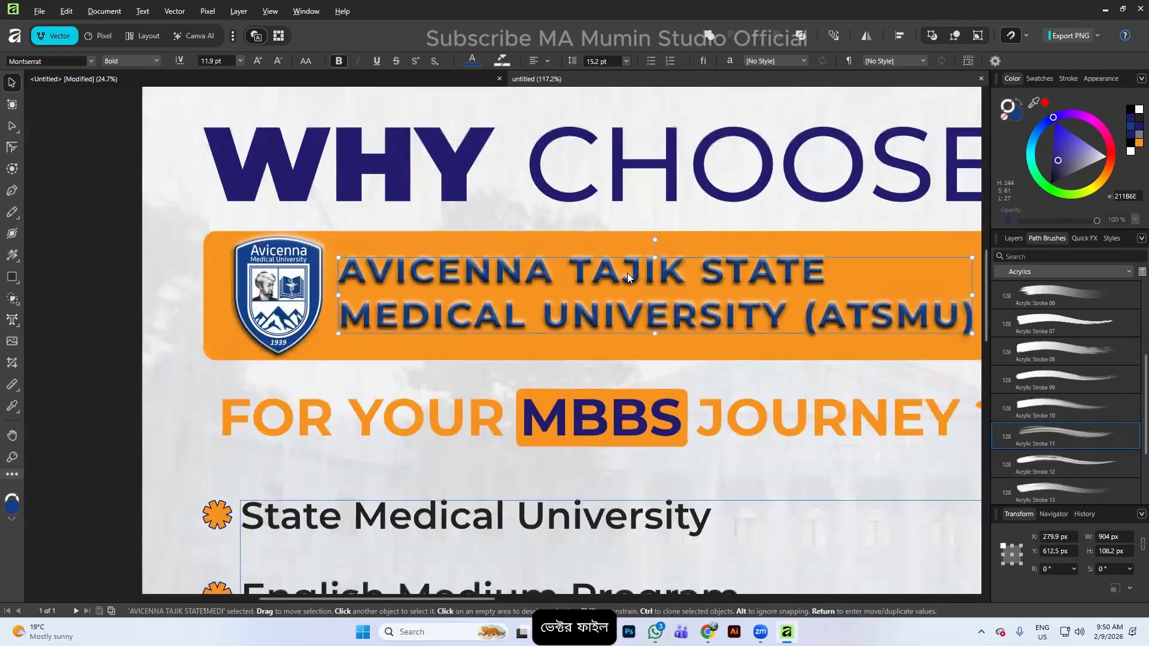
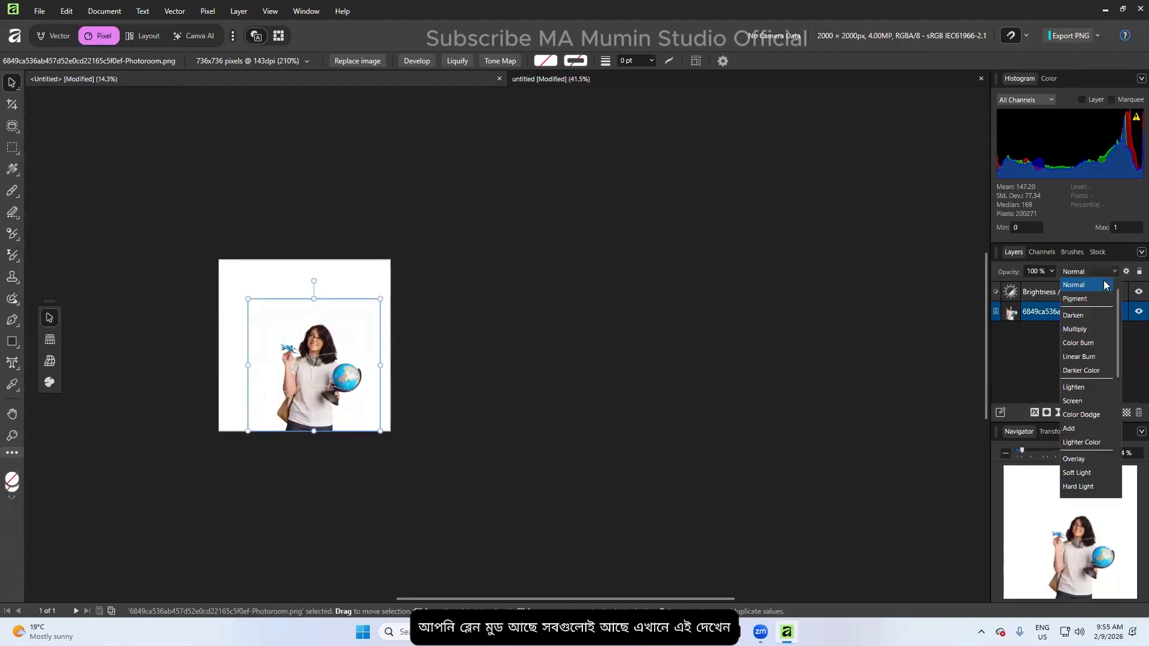
# Open the photo of the woman with the globe in Liquify and set the brush size to 105.1 px
pyautogui.click(933, 373)
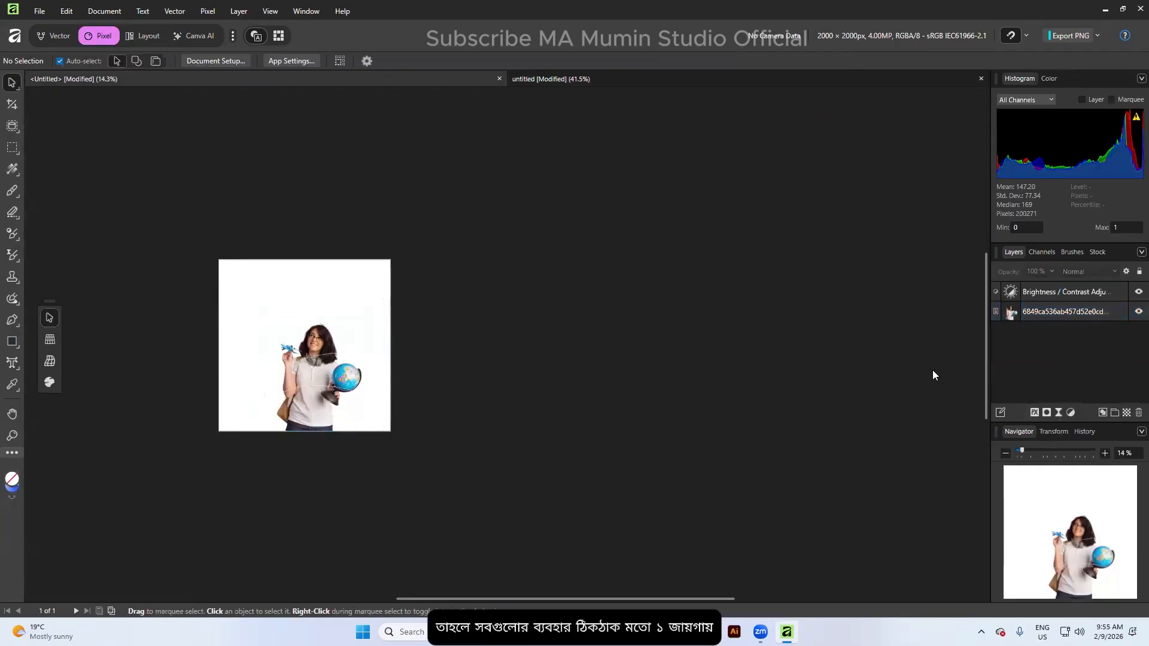
pyautogui.click(288, 348)
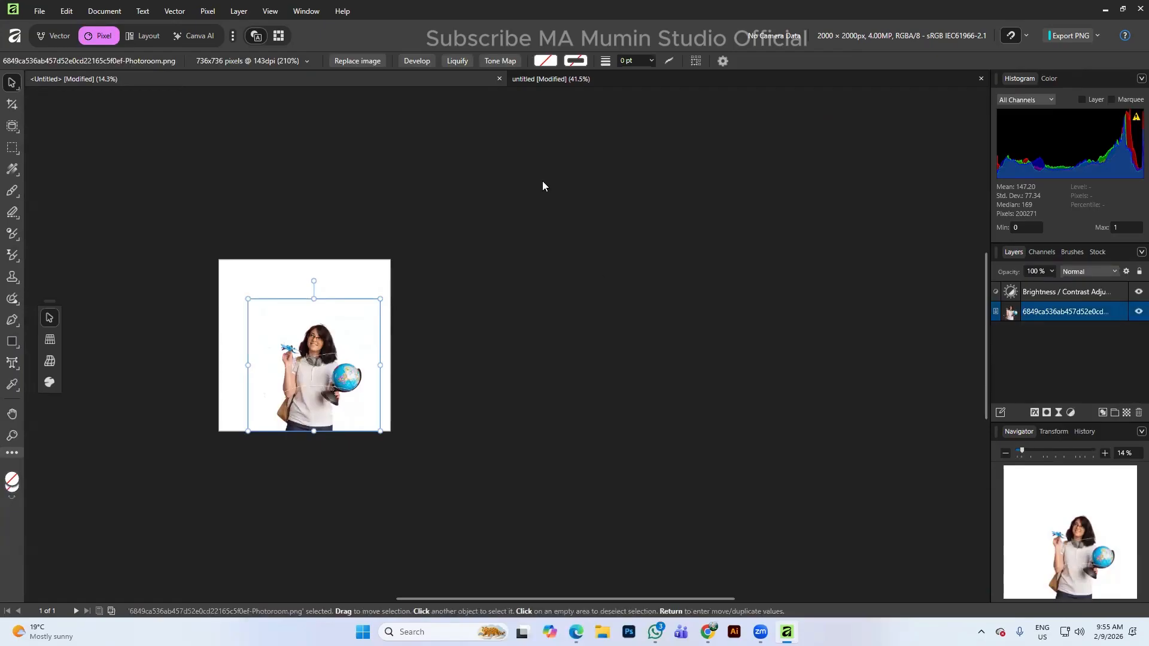
pyautogui.click(461, 62)
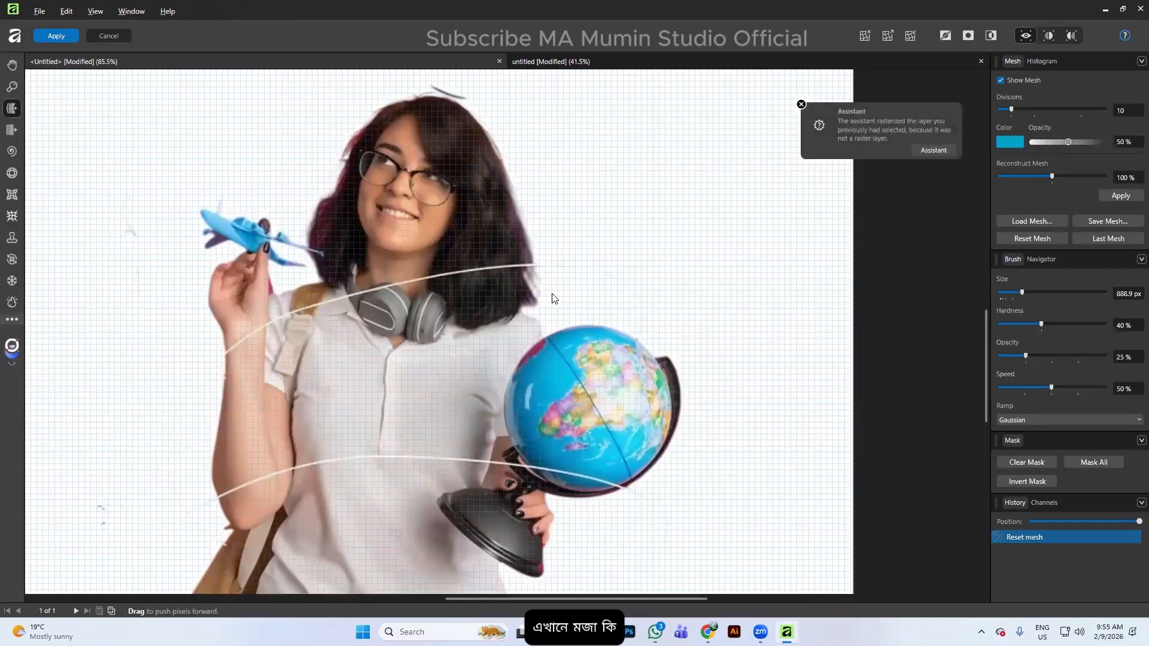
pyautogui.press('[')
pyautogui.press('[')
pyautogui.press('[')
pyautogui.press('[')
pyautogui.press('[')
pyautogui.press('[')
pyautogui.press('[')
pyautogui.press('[')
pyautogui.press('[')
pyautogui.press('[')
pyautogui.press('[')
pyautogui.press('[')
pyautogui.press('[')
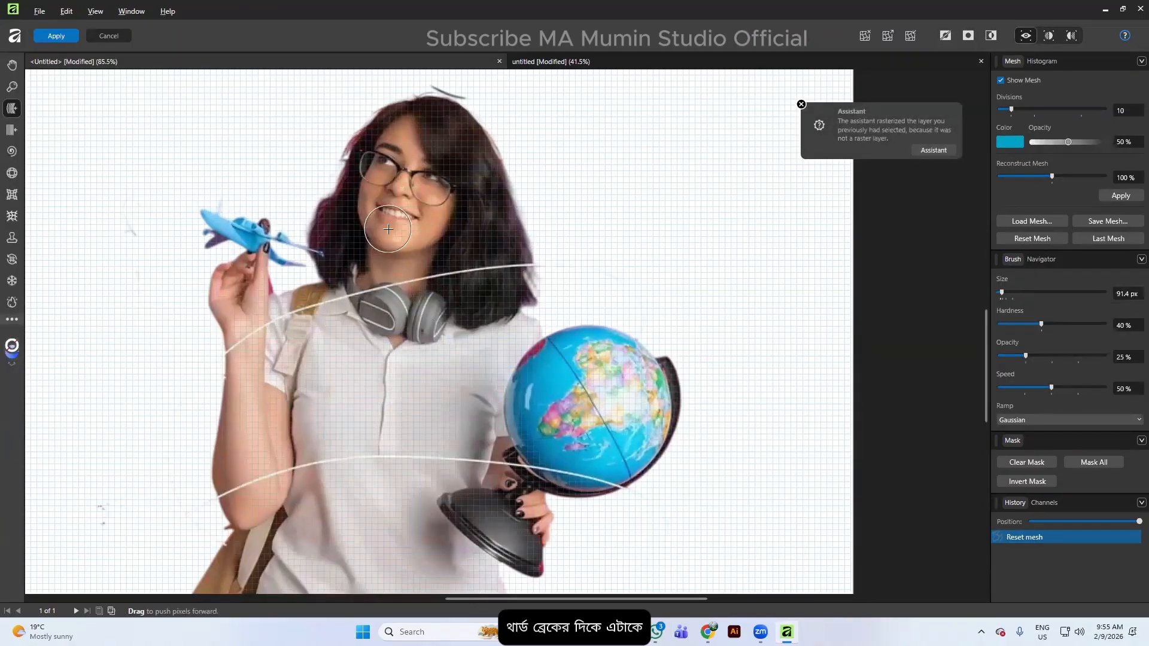
pyautogui.press(']')
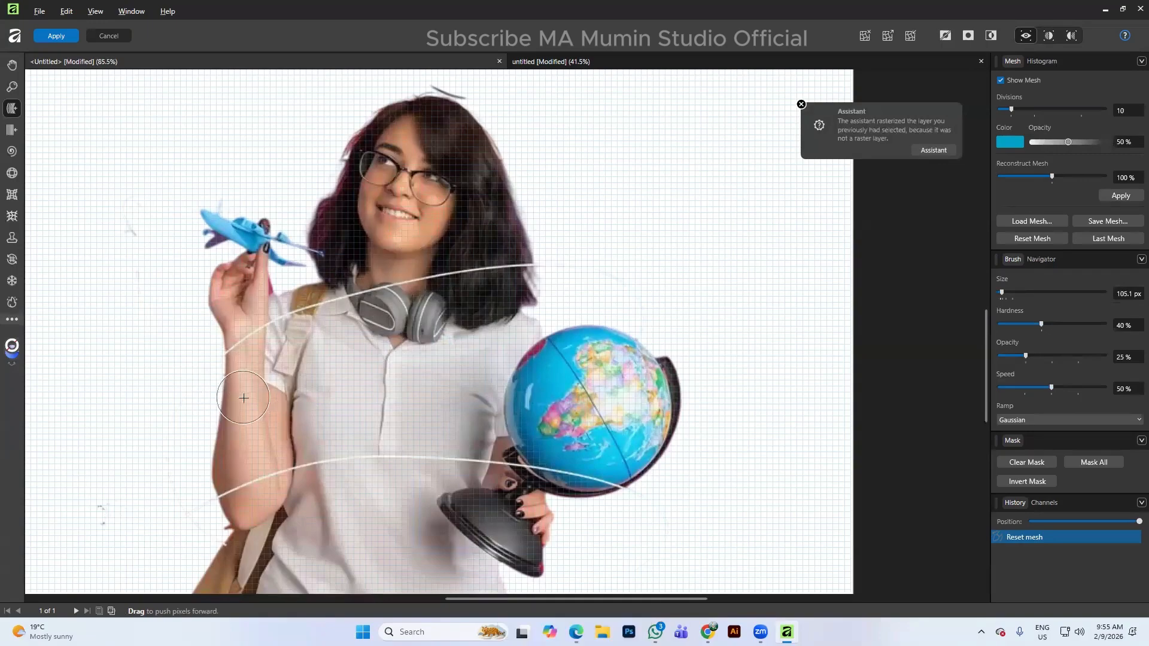
# Try to bend the woman's raised forearm with Liquify's push brush and undo the last pushes
pyautogui.moveTo(242, 393)
pyautogui.mouseDown()
pyautogui.moveTo(180, 389)
pyautogui.moveTo(253, 298)
pyautogui.mouseUp()
pyautogui.hotkey('ctrl', 'z')
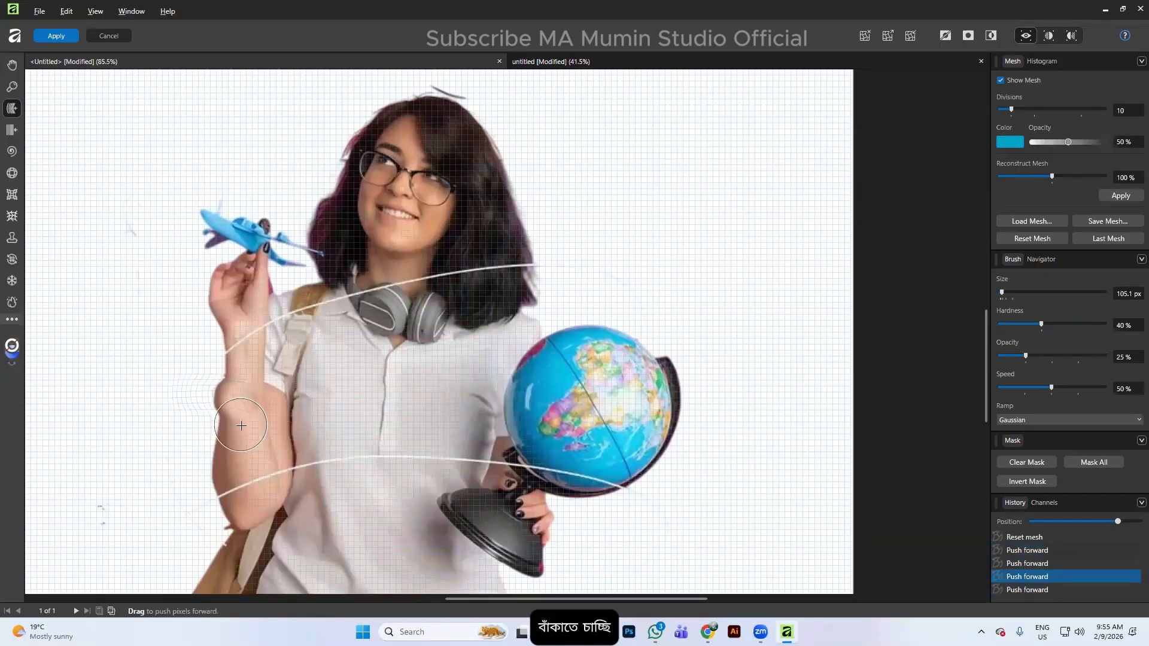
pyautogui.hotkey('ctrl', 'z')
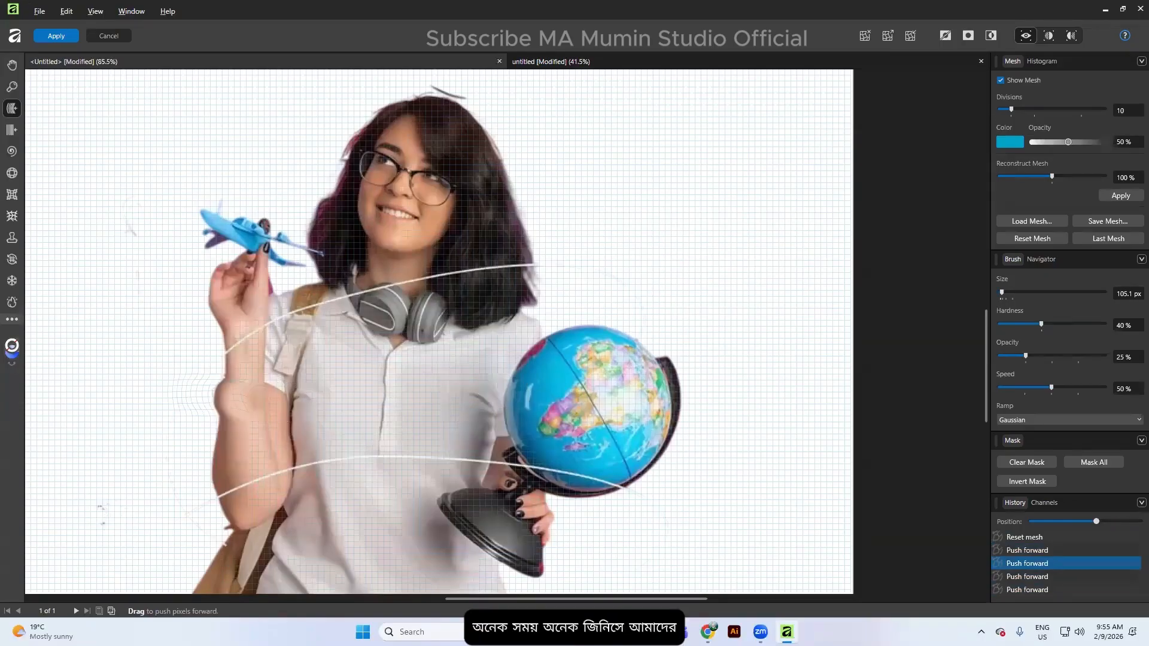
# Push the edge of the woman's bag outward and reshape the hair at the crown of her head
pyautogui.scroll(-3, 397, 390)
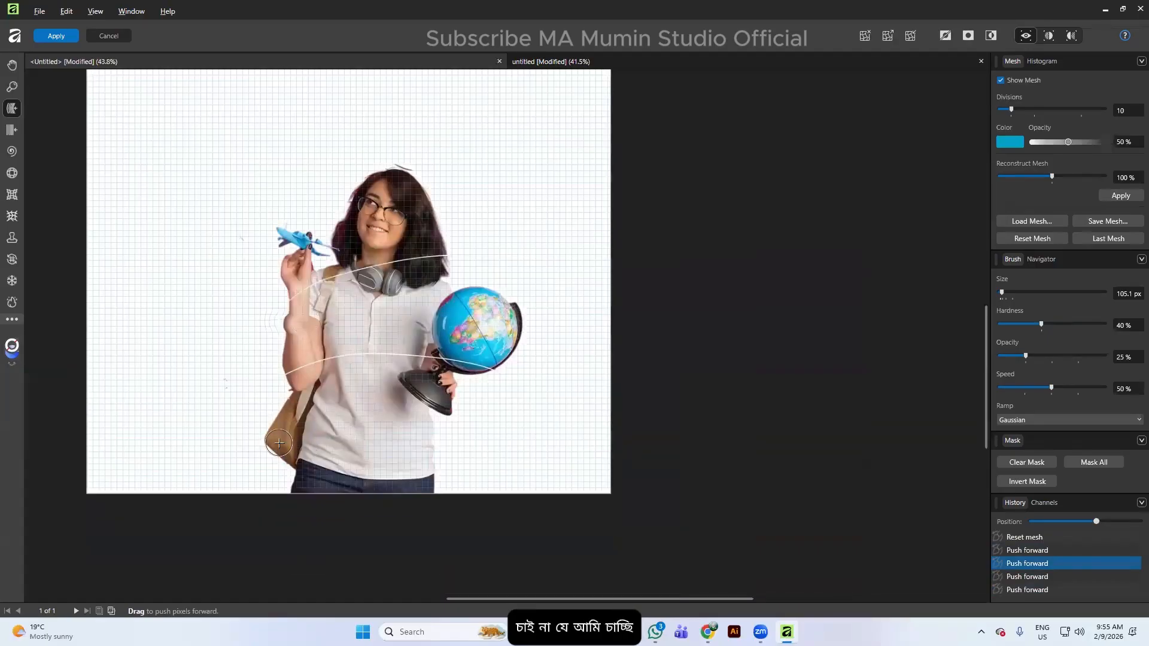
pyautogui.moveTo(279, 443)
pyautogui.mouseDown()
pyautogui.moveTo(194, 412)
pyautogui.moveTo(281, 412)
pyautogui.mouseUp()
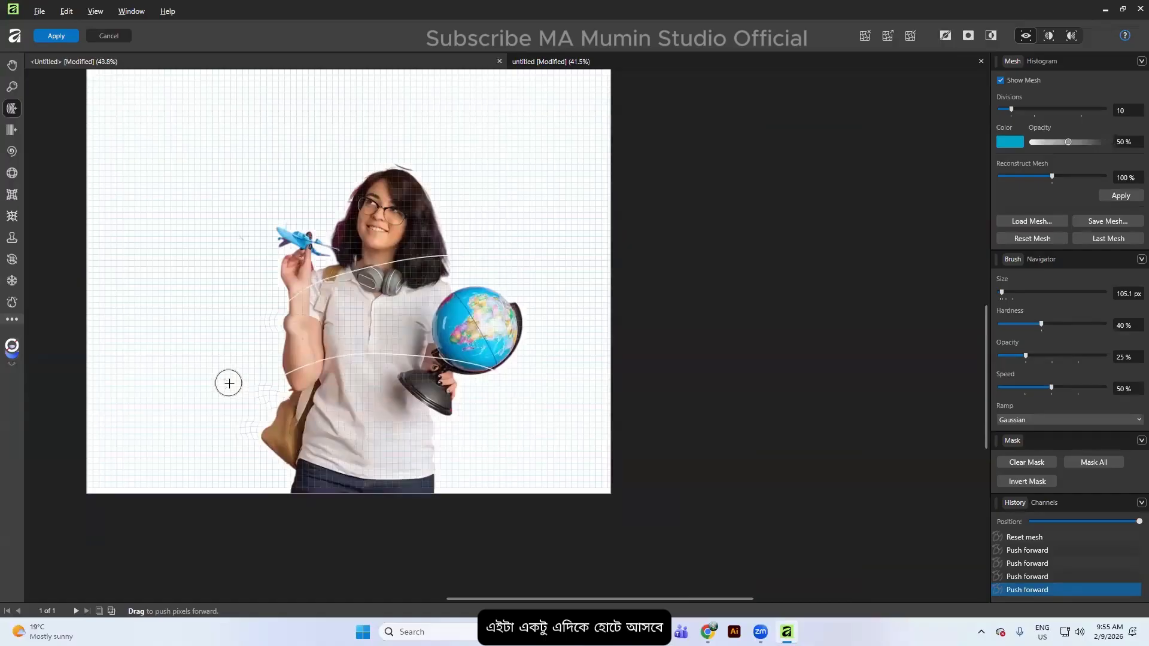
pyautogui.scroll(5, 419, 197)
pyautogui.scroll(2, 429, 222)
pyautogui.moveTo(383, 202)
pyautogui.mouseDown()
pyautogui.moveTo(396, 171)
pyautogui.moveTo(395, 207)
pyautogui.moveTo(423, 200)
pyautogui.moveTo(405, 219)
pyautogui.moveTo(420, 212)
pyautogui.moveTo(399, 213)
pyautogui.moveTo(364, 188)
pyautogui.mouseUp()
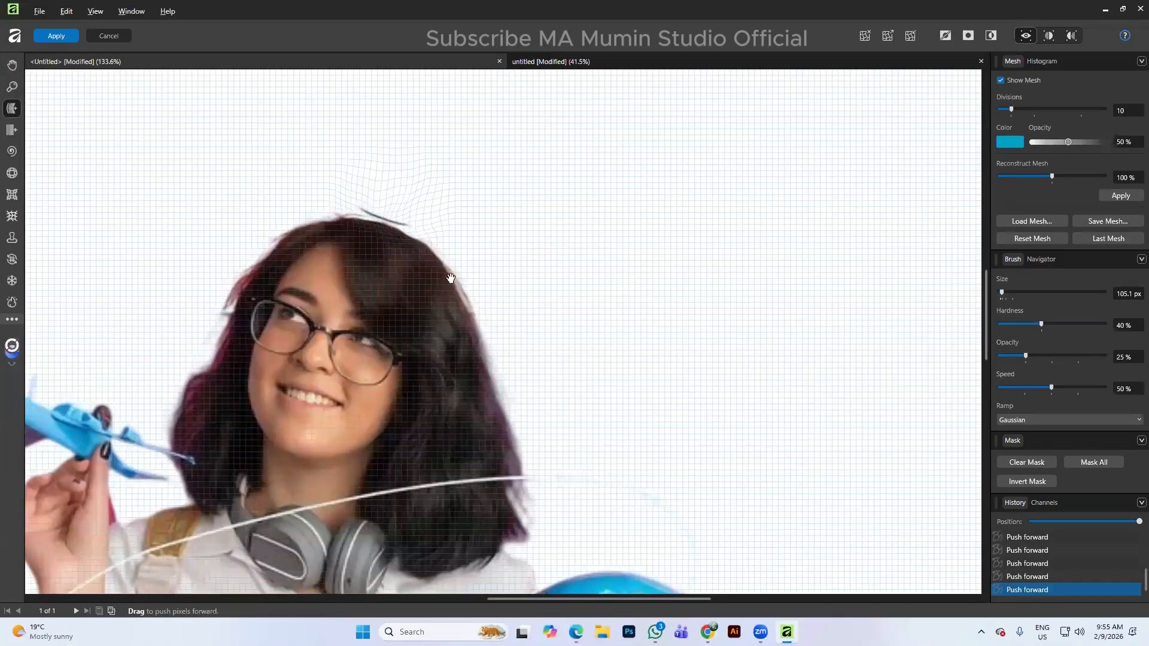
# Reshape the woman's jawline and cheek with short Liquify pushes to slim her face
pyautogui.scroll(-2, 385, 353)
pyautogui.scroll(2, 374, 377)
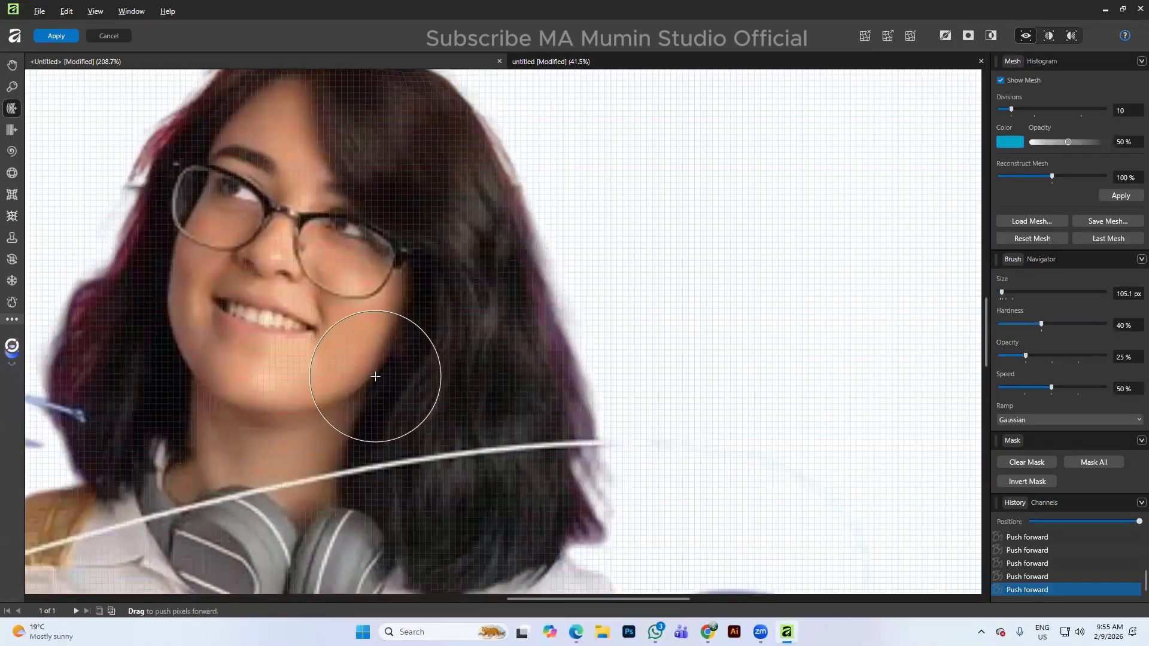
pyautogui.moveTo(375, 375)
pyautogui.mouseDown()
pyautogui.moveTo(328, 433)
pyautogui.moveTo(323, 418)
pyautogui.mouseUp()
pyautogui.moveTo(136, 319); pyautogui.dragTo(146, 313)
pyautogui.moveTo(126, 239)
pyautogui.mouseDown()
pyautogui.moveTo(143, 257)
pyautogui.moveTo(144, 225)
pyautogui.moveTo(154, 226)
pyautogui.moveTo(155, 243)
pyautogui.mouseUp()
pyautogui.moveTo(159, 355); pyautogui.dragTo(152, 301)
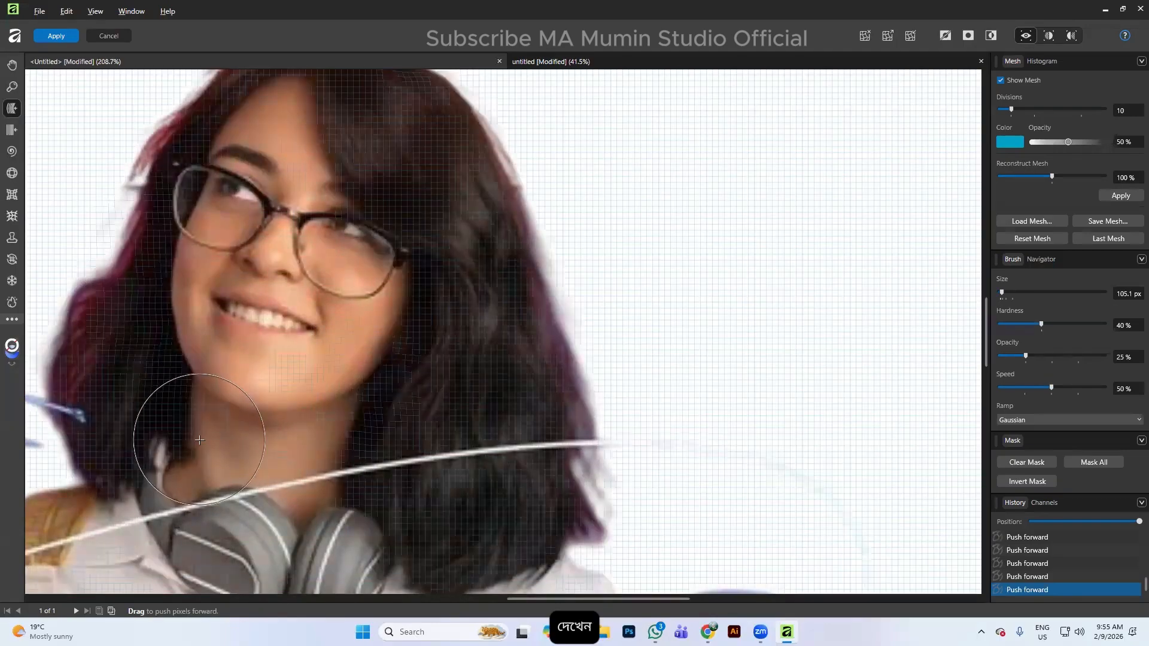
pyautogui.moveTo(269, 429); pyautogui.dragTo(278, 428)
# Review the reshaped figure and leave Liquify without applying the distortions
pyautogui.scroll(-6, 330, 397)
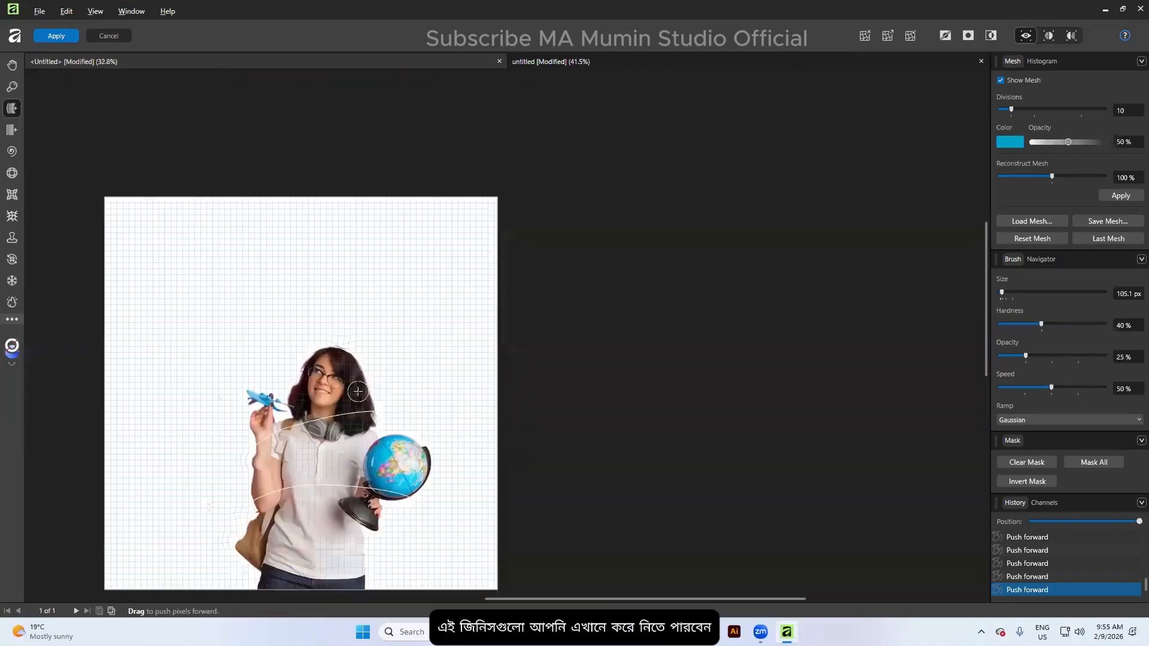
pyautogui.moveTo(355, 399); pyautogui.dragTo(354, 327)
pyautogui.scroll(3, 283, 334)
pyautogui.scroll(2, 390, 268)
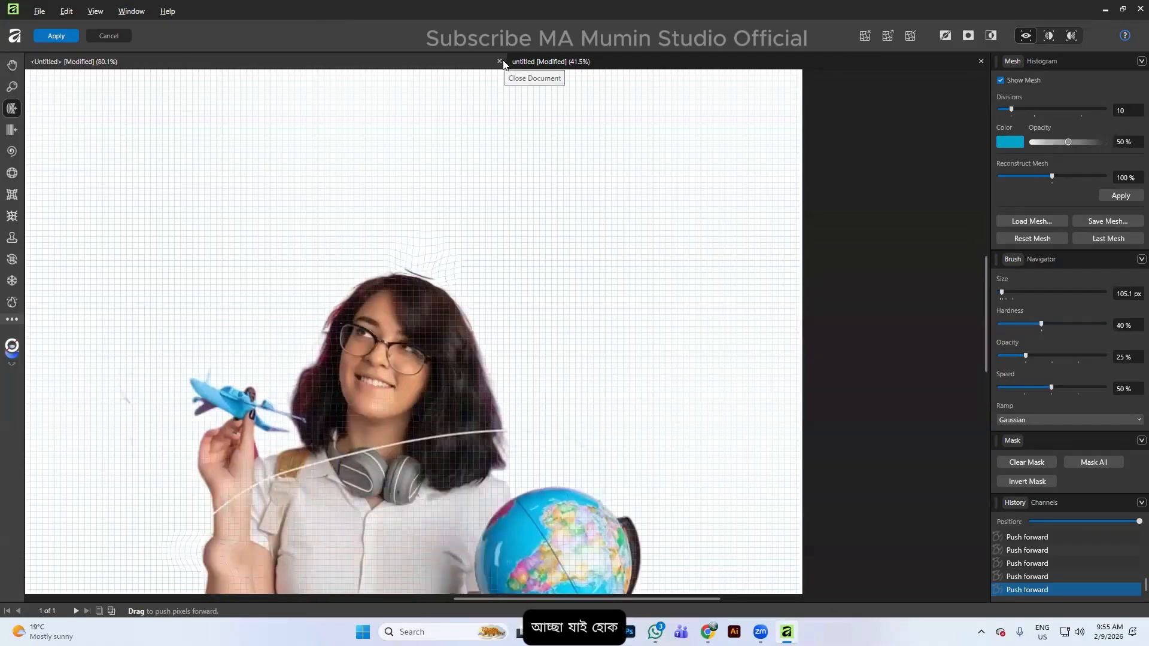
pyautogui.click(96, 37)
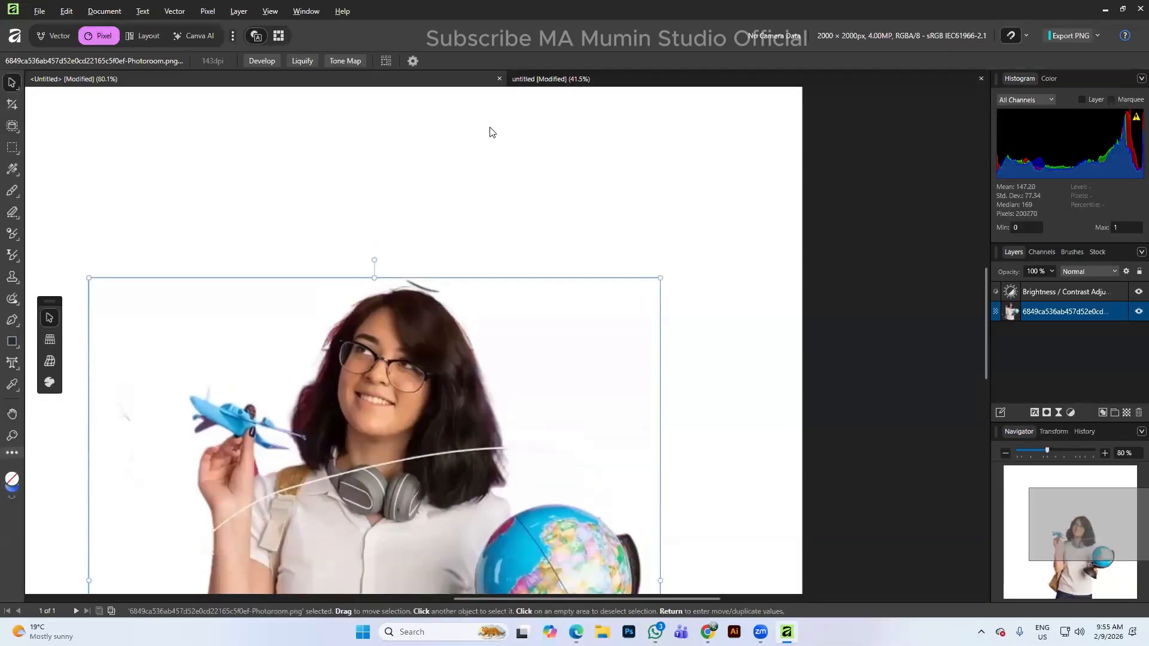
# Close both the photo document and the poster without saving the changes, and quit Affinity
pyautogui.click(499, 78)
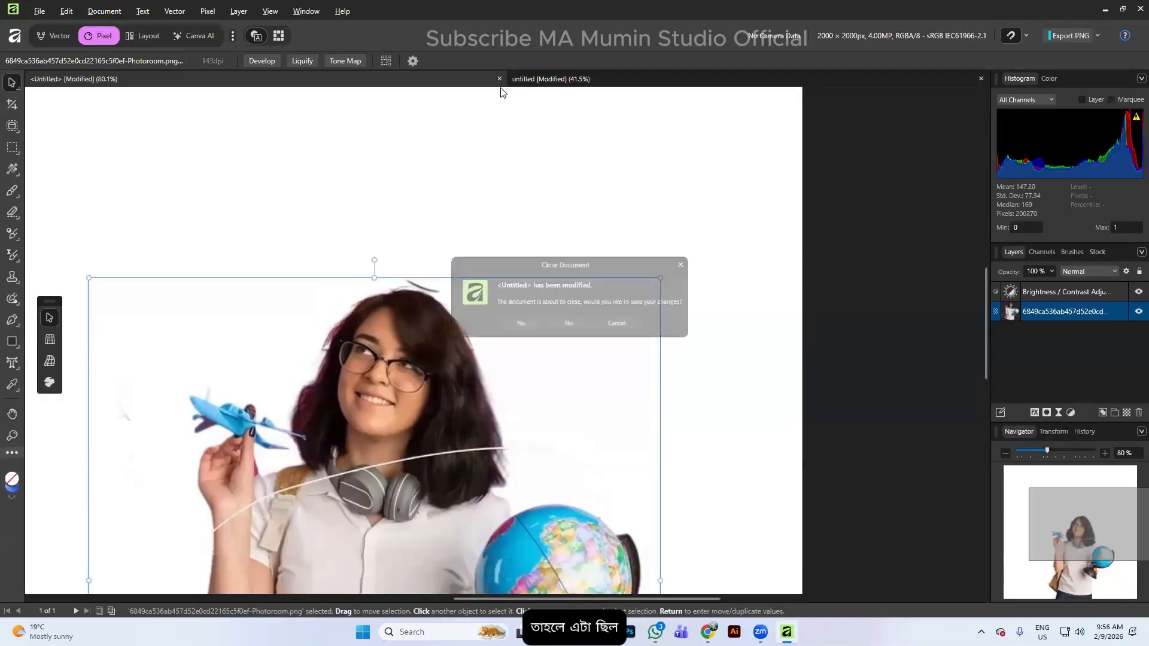
pyautogui.click(571, 324)
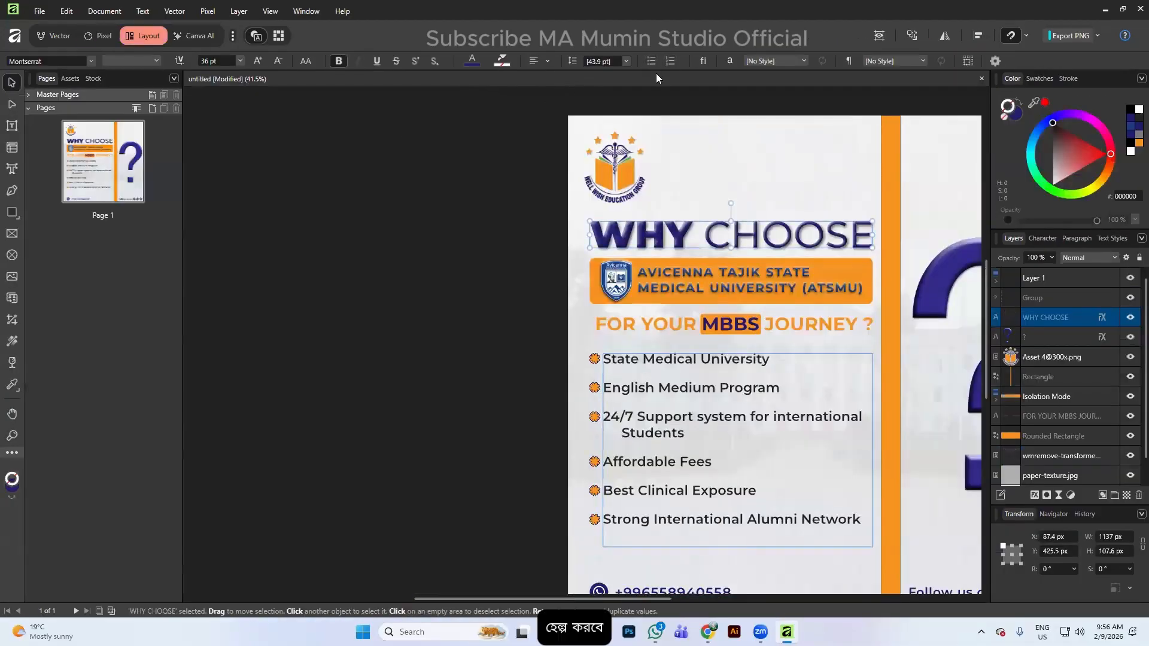
pyautogui.click(982, 78)
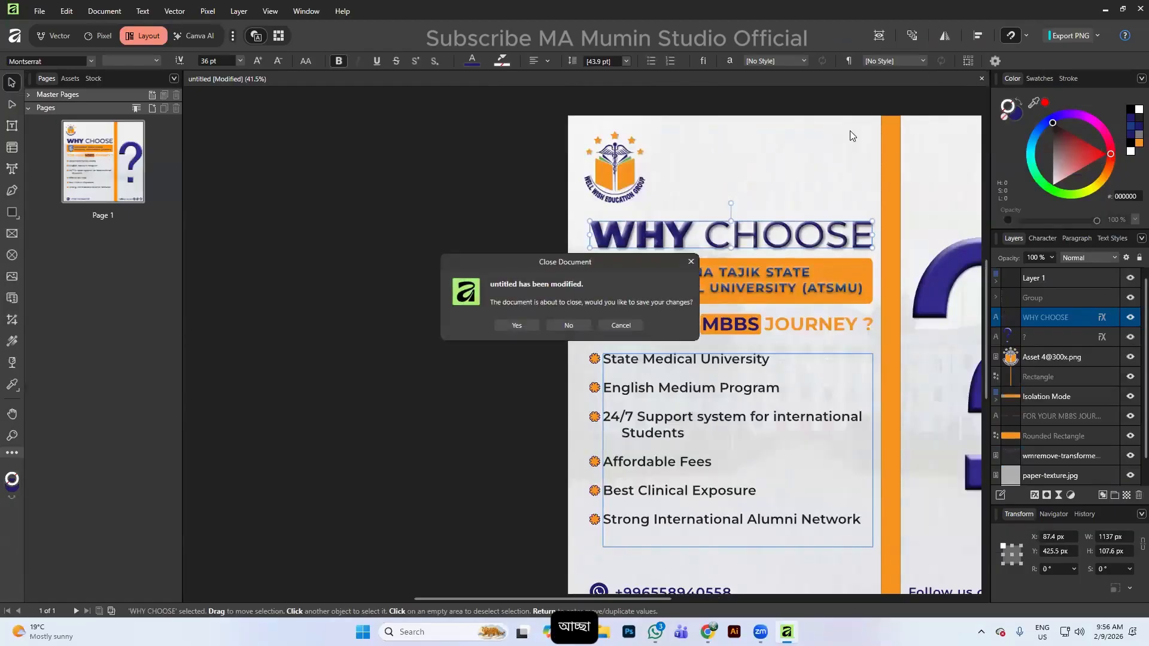
pyautogui.click(566, 327)
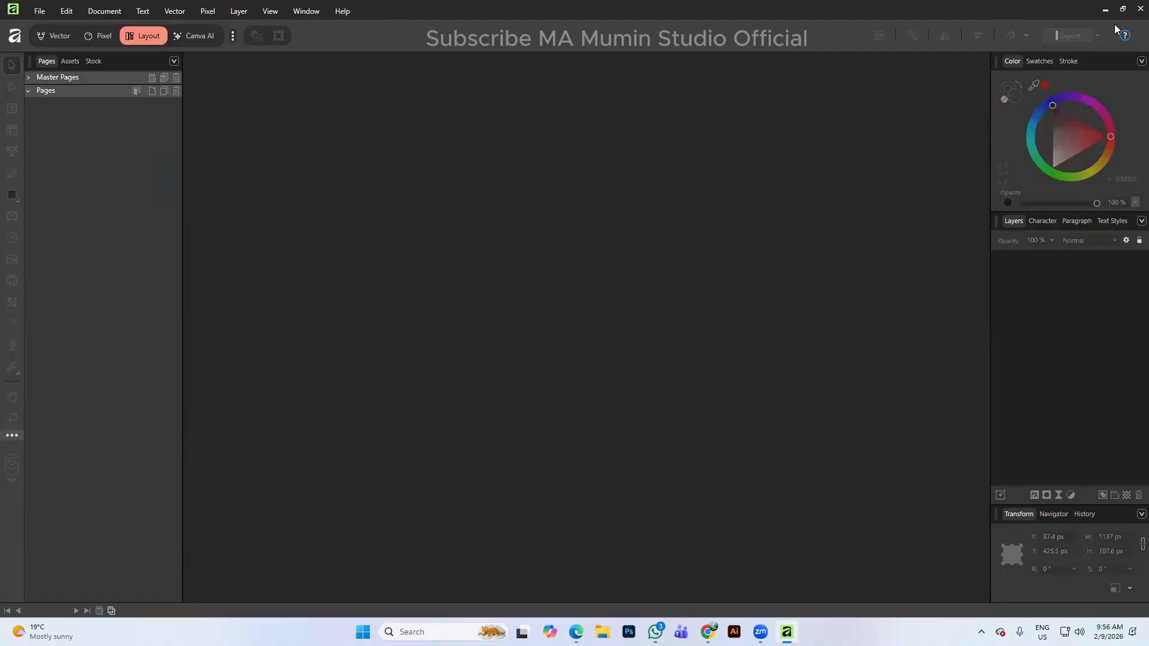
pyautogui.click(1132, 7)
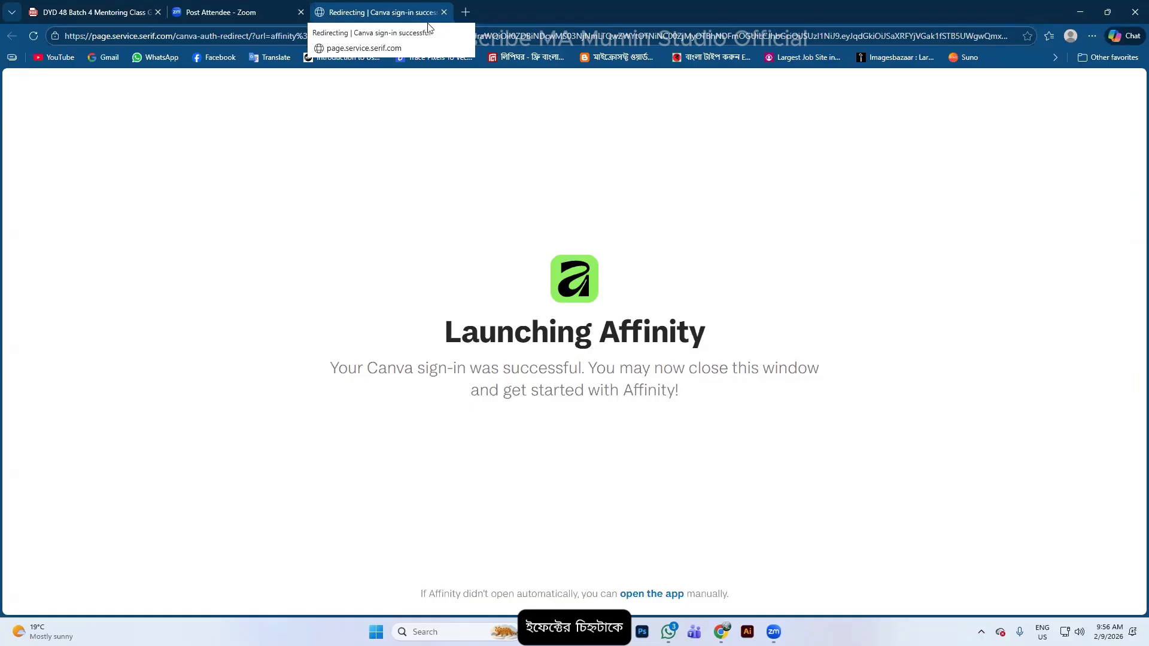
# Close the Canva sign-in page, open a new browser tab and search the web for "photopia"
pyautogui.click(466, 12)
pyautogui.click(444, 12)
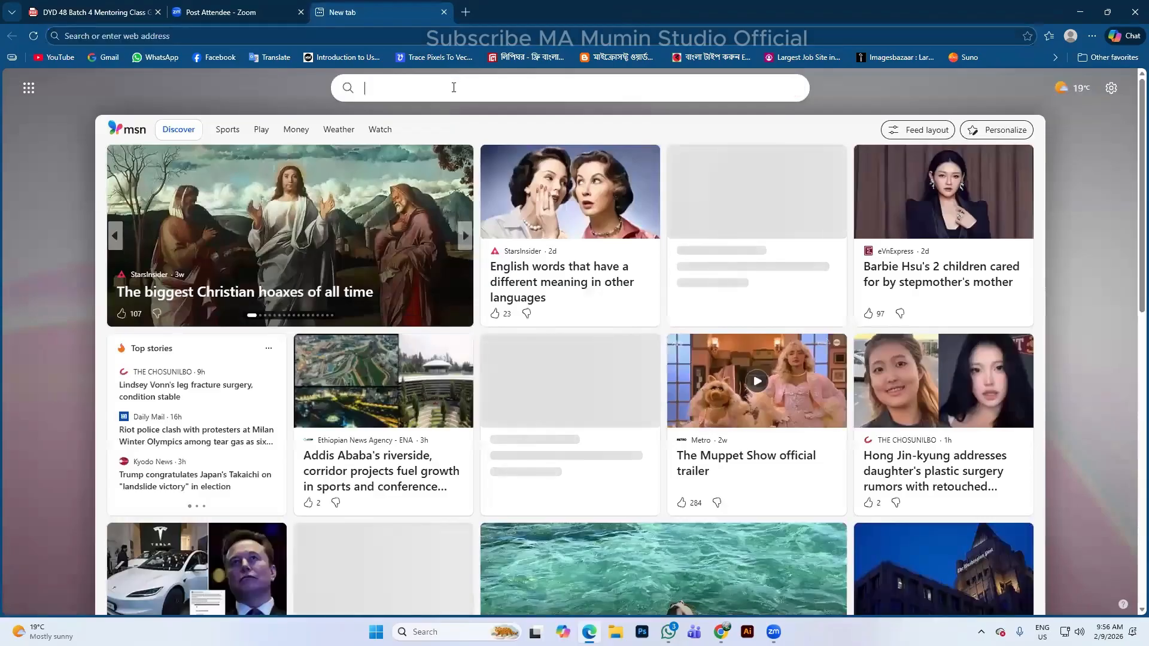
pyautogui.click(454, 86)
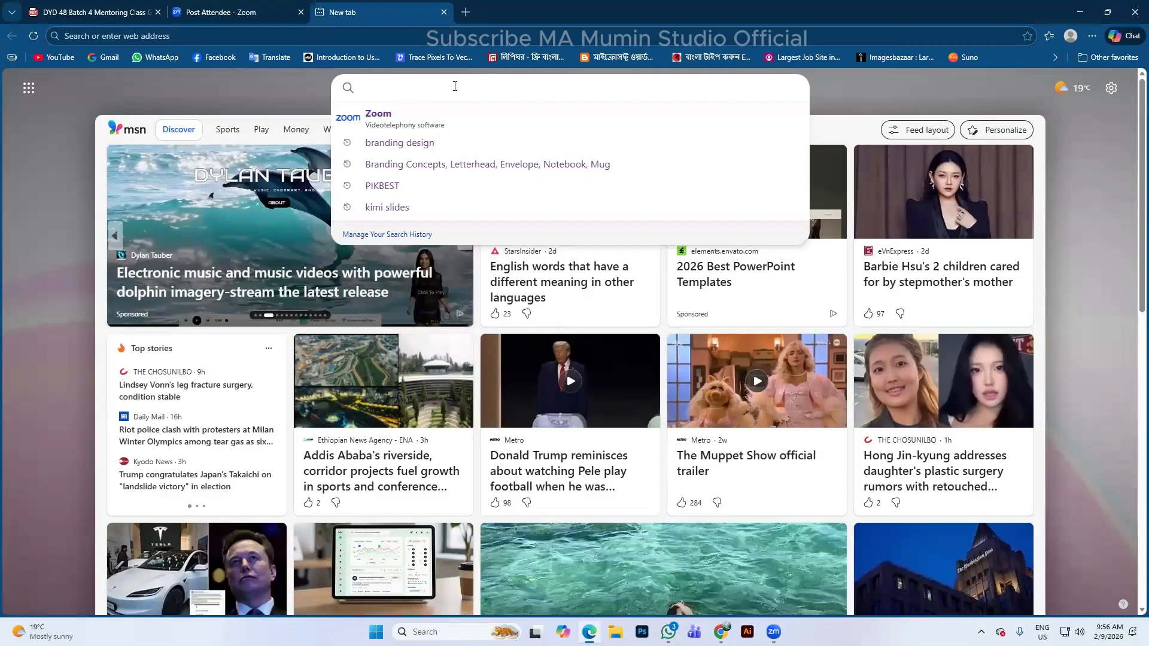
pyautogui.write('p')
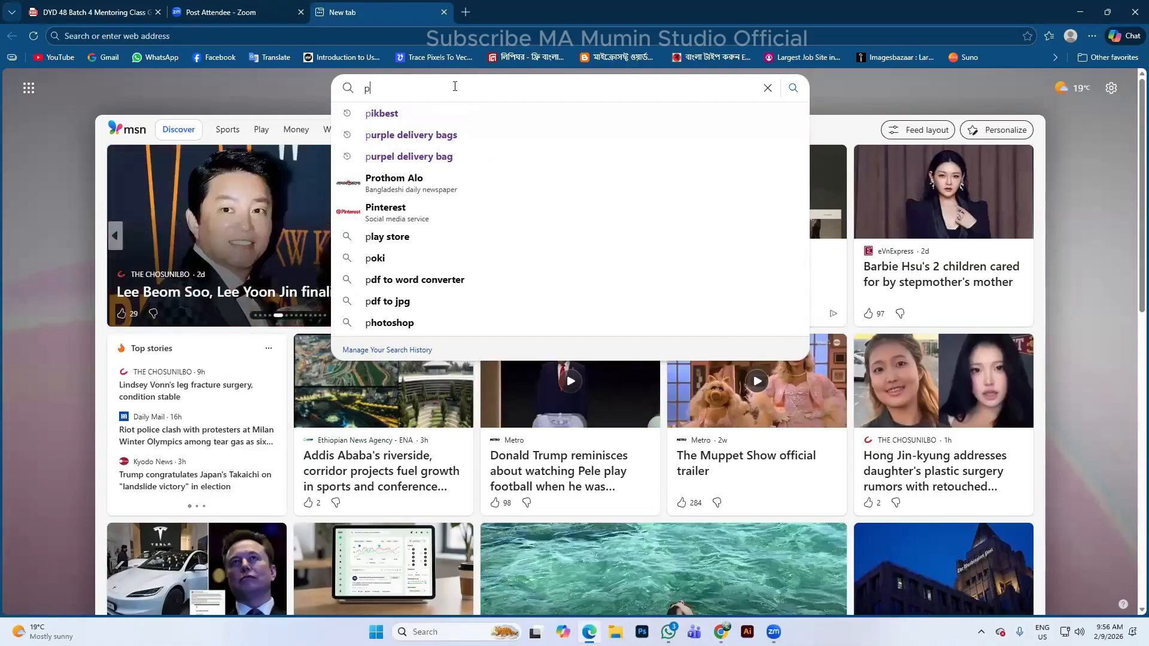
pyautogui.write('ic')
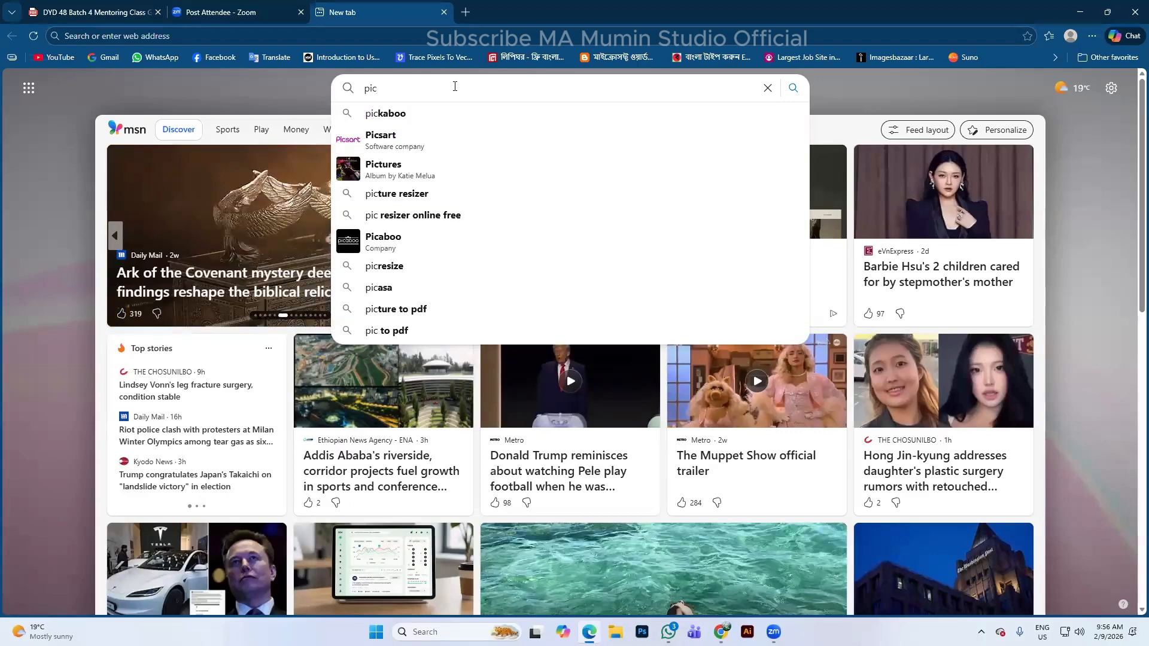
pyautogui.press('BackSpace')
pyautogui.press('BackSpace')
pyautogui.press('BackSpace')
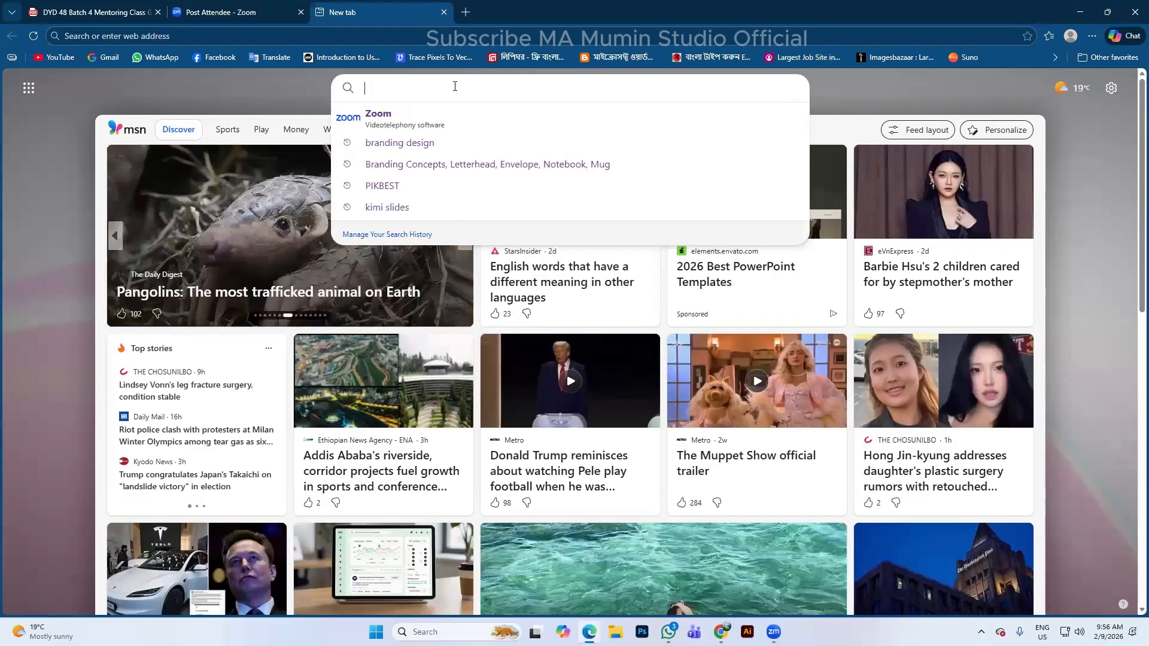
pyautogui.write('photopia')
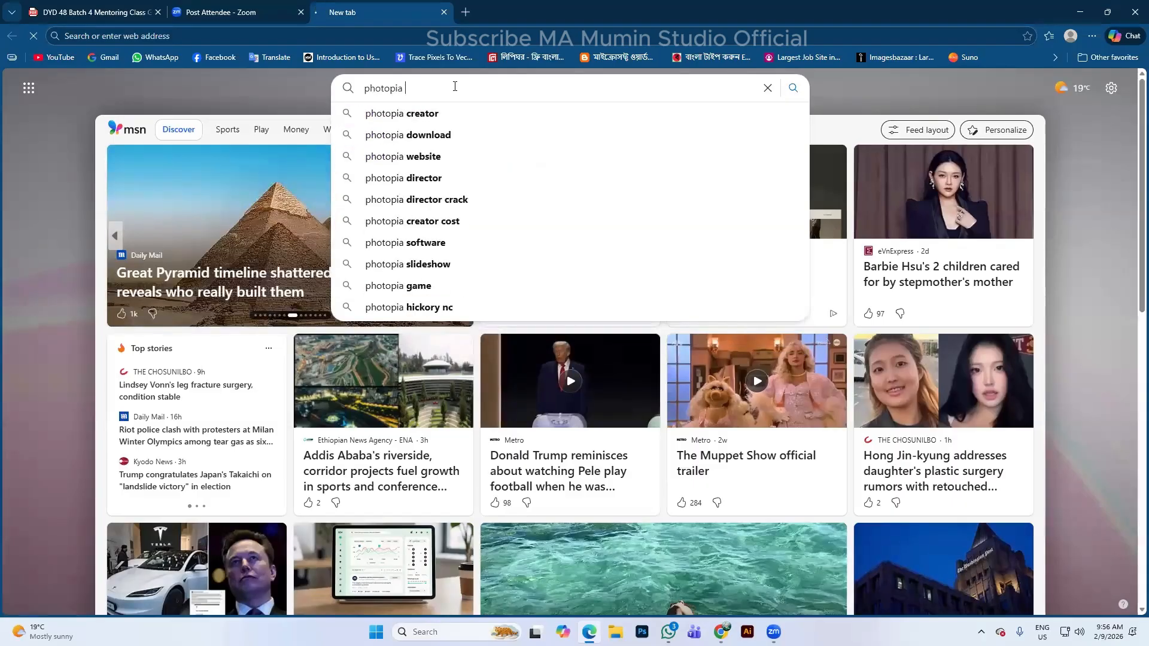
pyautogui.press('Return')
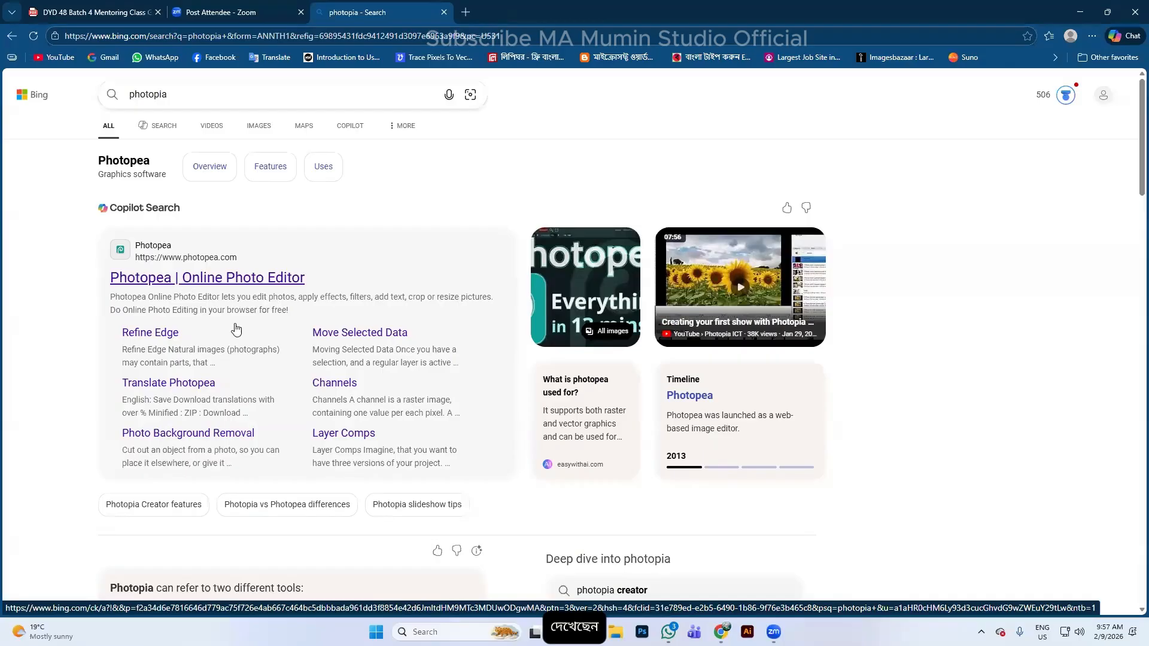
# Open the Photopea website from the search results and start its online photo editor
pyautogui.scroll(-4, 187, 283)
pyautogui.scroll(4, 187, 283)
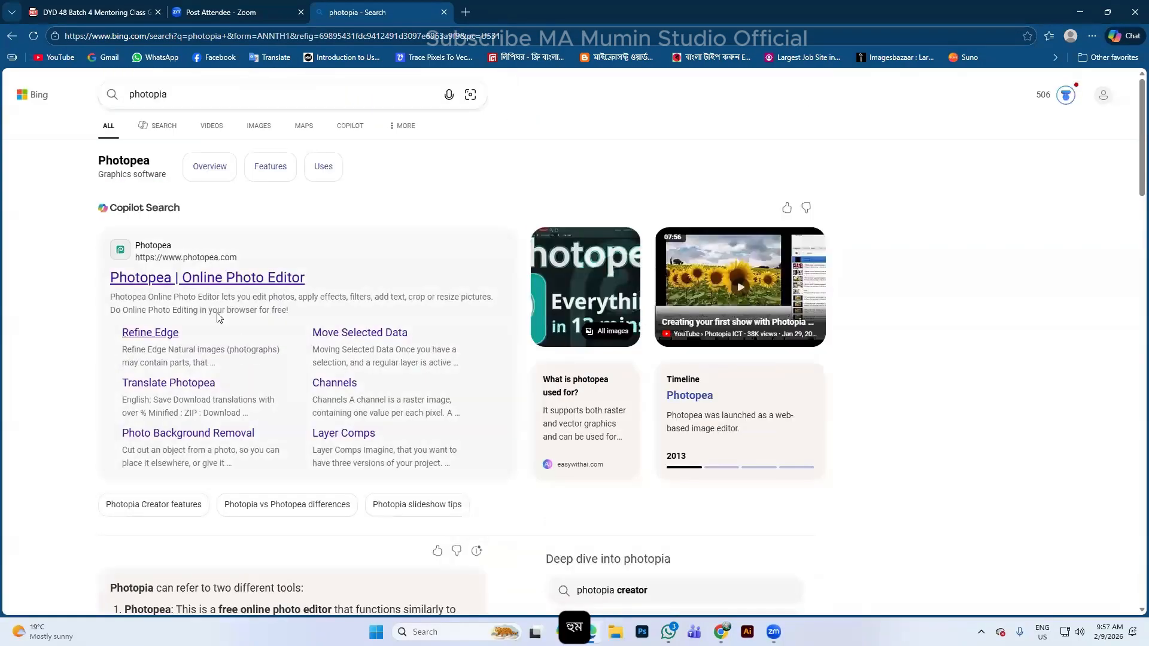
pyautogui.click(204, 279)
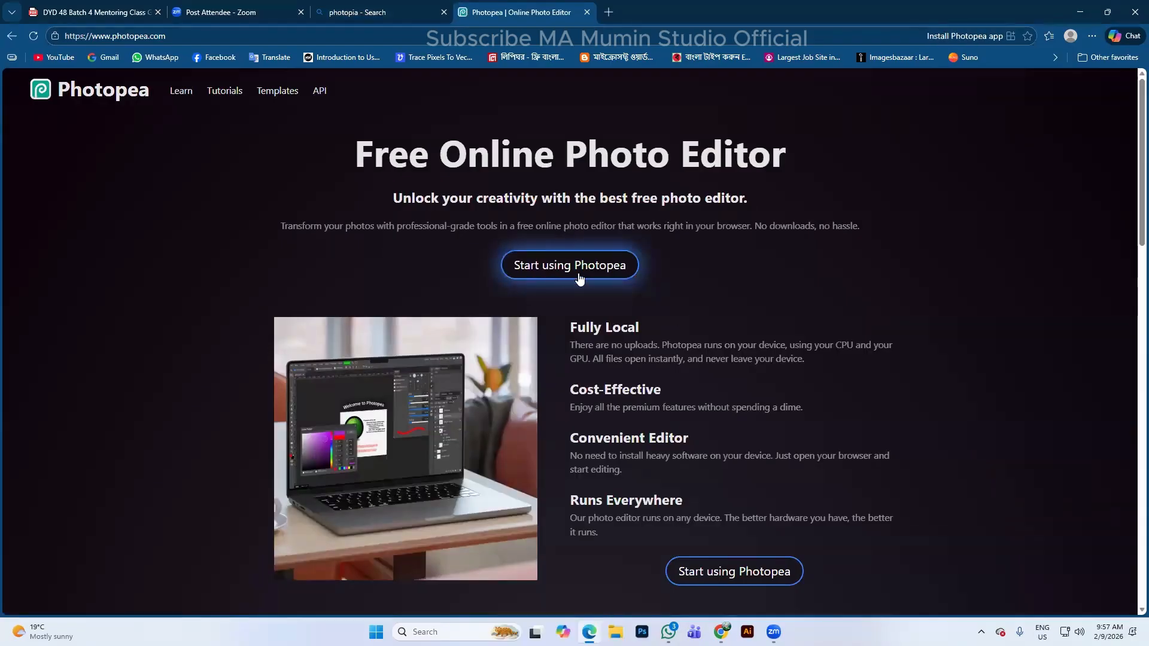
pyautogui.scroll(-1, 580, 277)
pyautogui.click(568, 212)
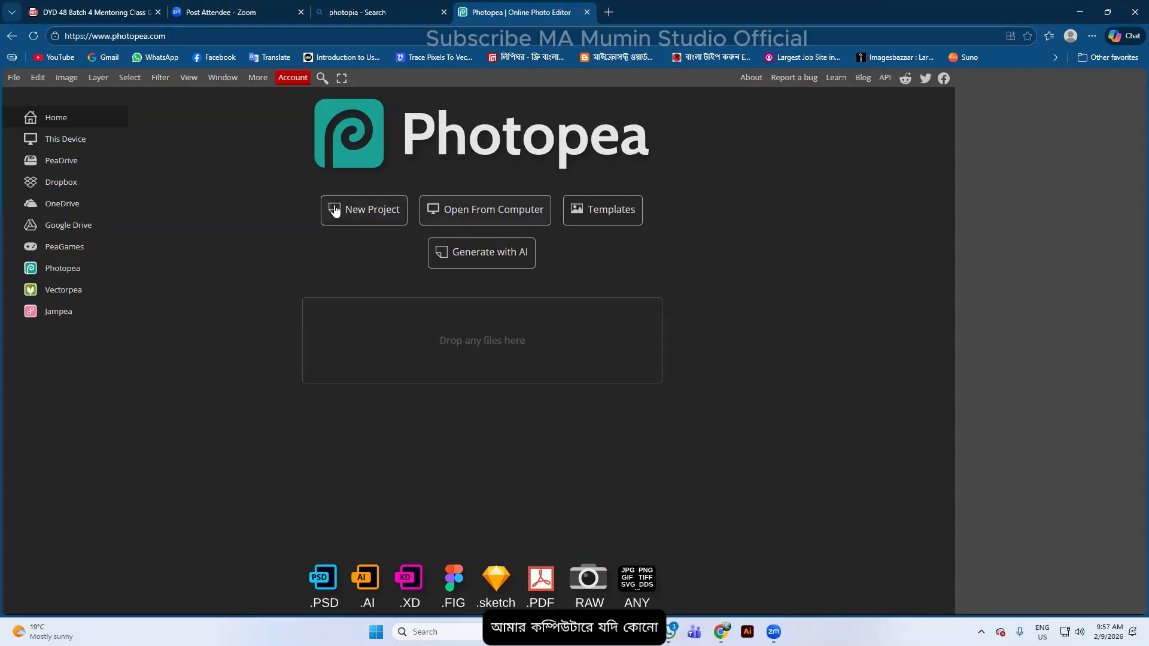
# Open the Illustrator file Close.ai from the computer's Desktop folder and keep waiting for the page while it loads
pyautogui.click(487, 207)
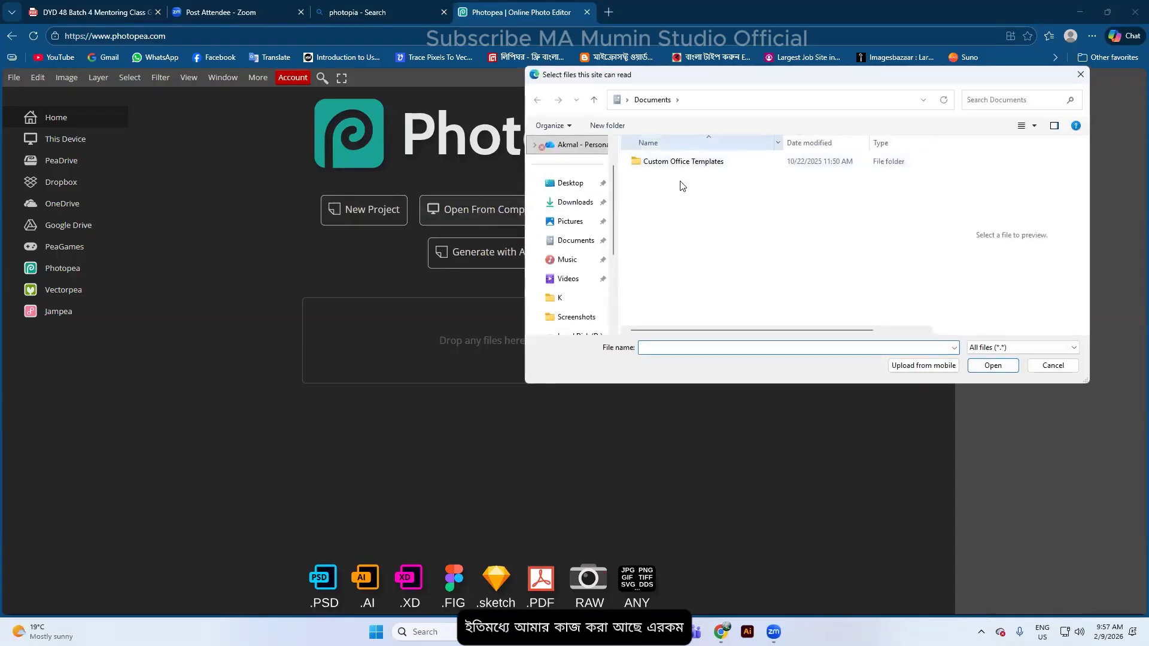
pyautogui.click(577, 203)
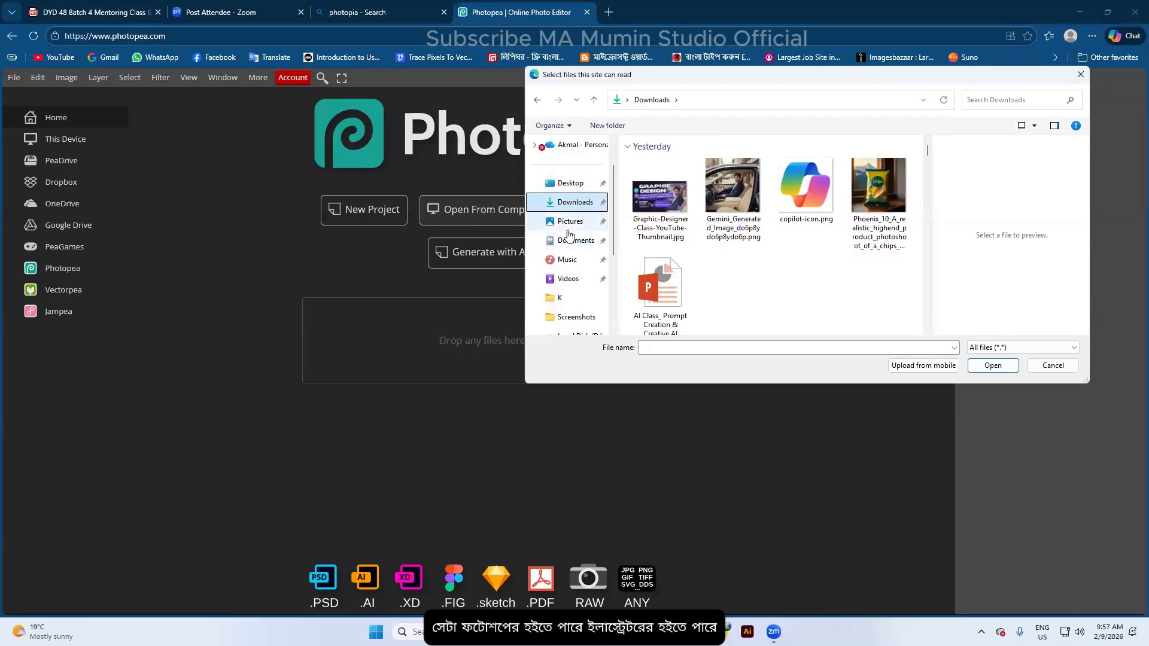
pyautogui.click(570, 183)
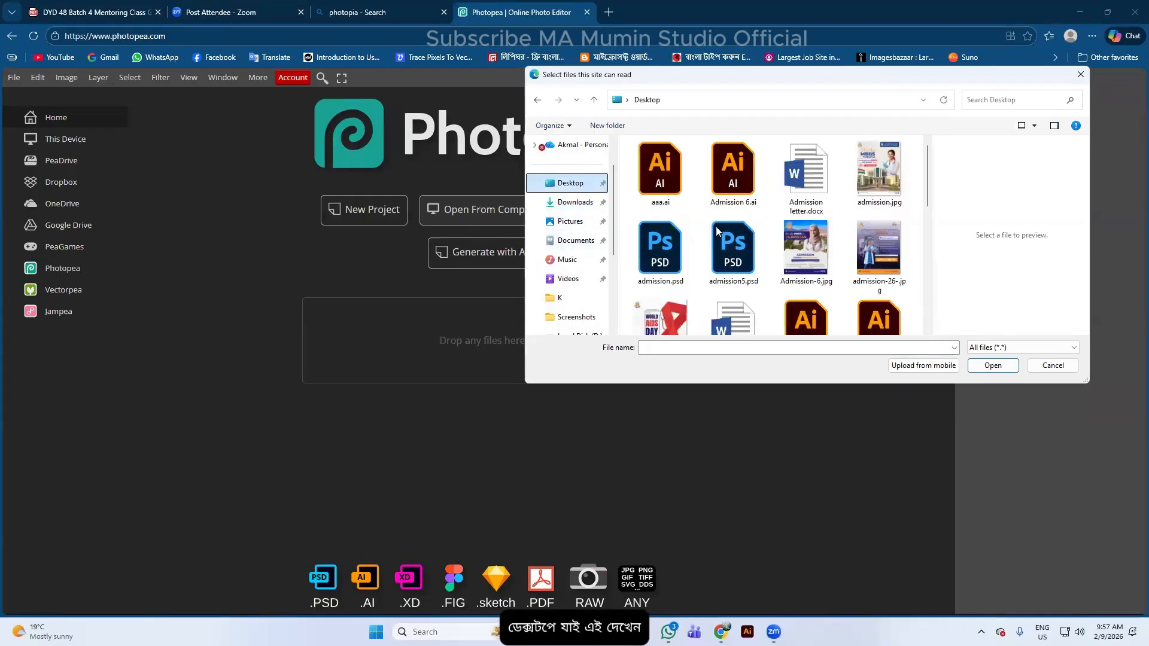
pyautogui.scroll(-1, 731, 234)
pyautogui.scroll(-2, 731, 233)
pyautogui.click(664, 250)
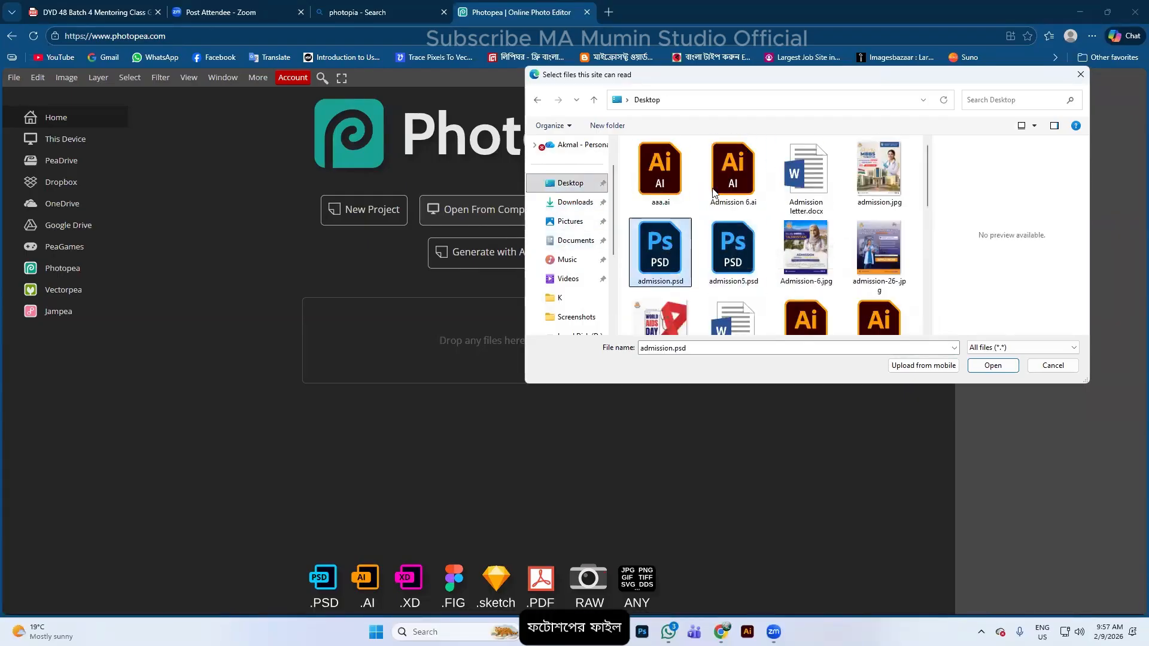
pyautogui.click(730, 183)
pyautogui.click(675, 185)
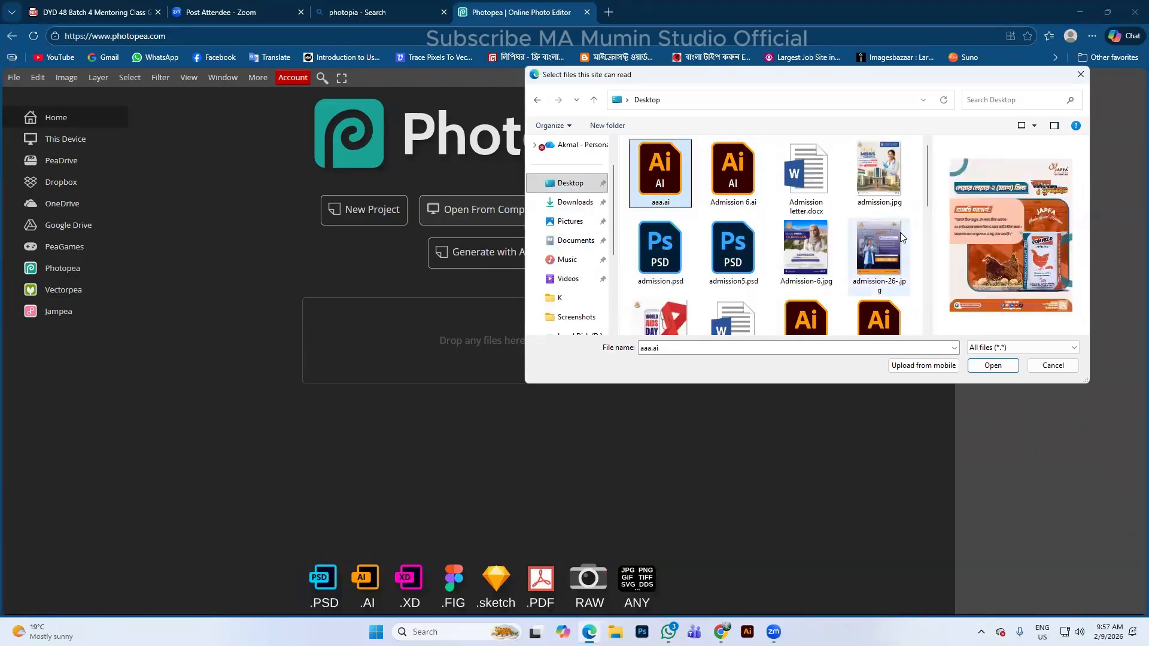
pyautogui.scroll(-2, 881, 272)
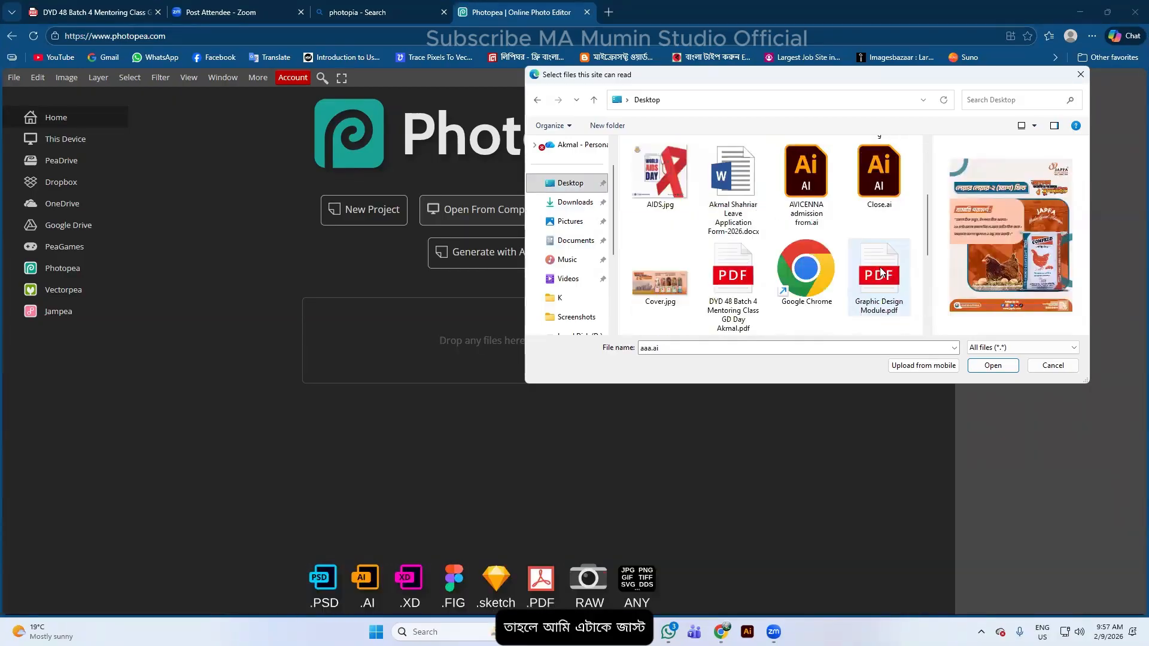
pyautogui.click(881, 273)
pyautogui.click(886, 197)
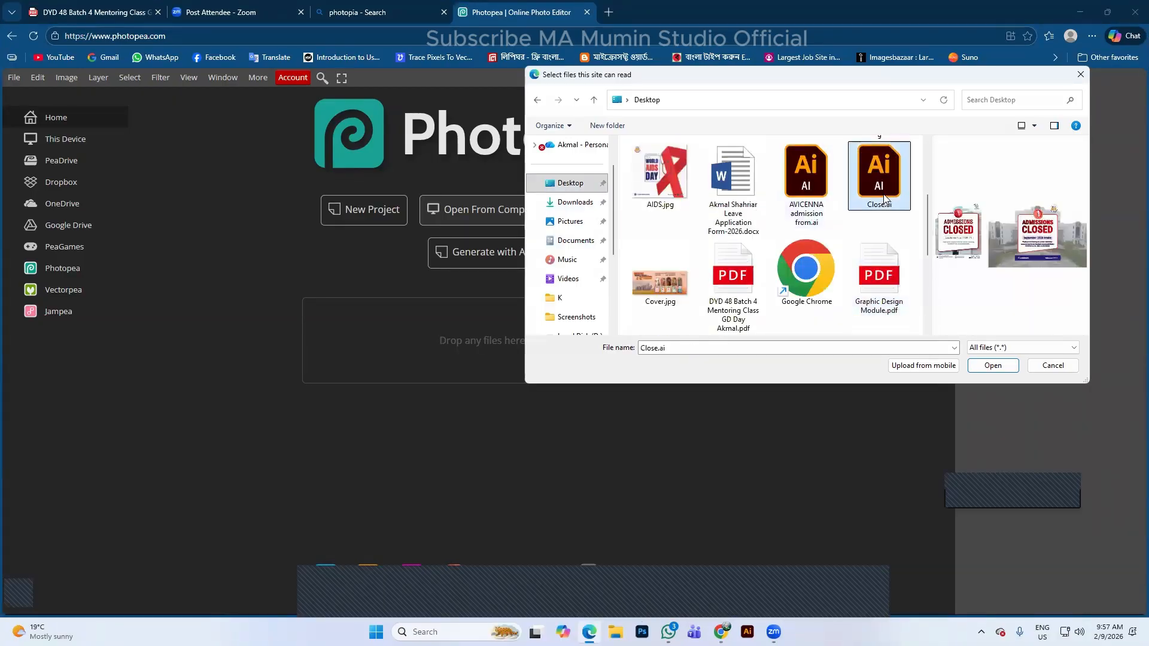
pyautogui.click(982, 366)
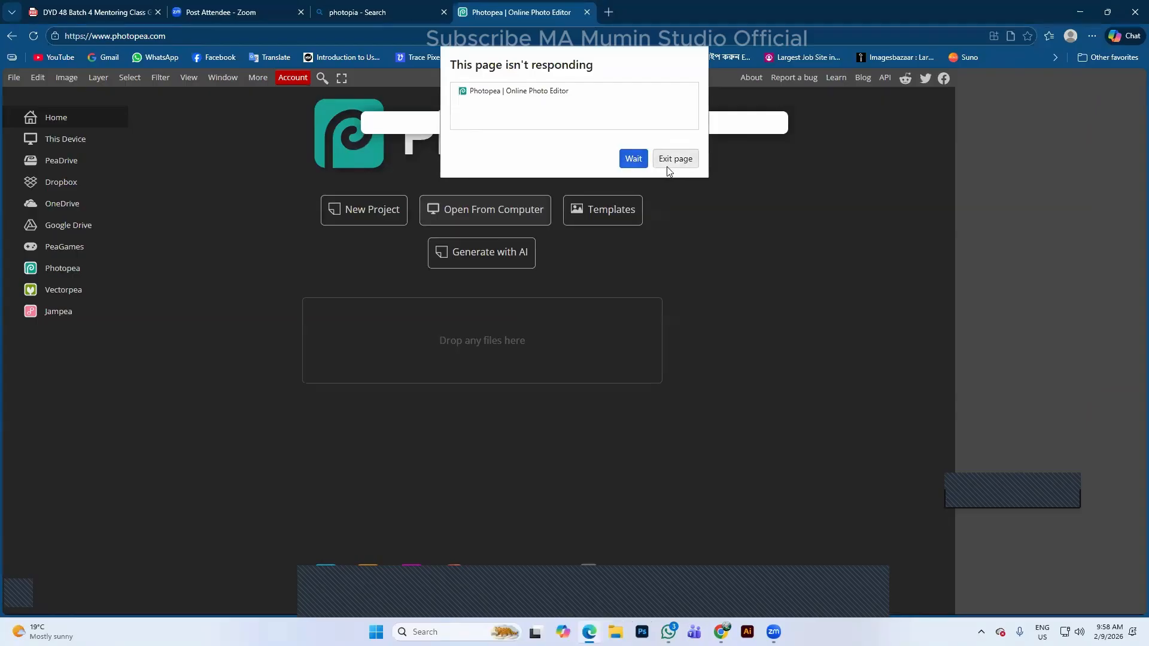
pyautogui.click(622, 159)
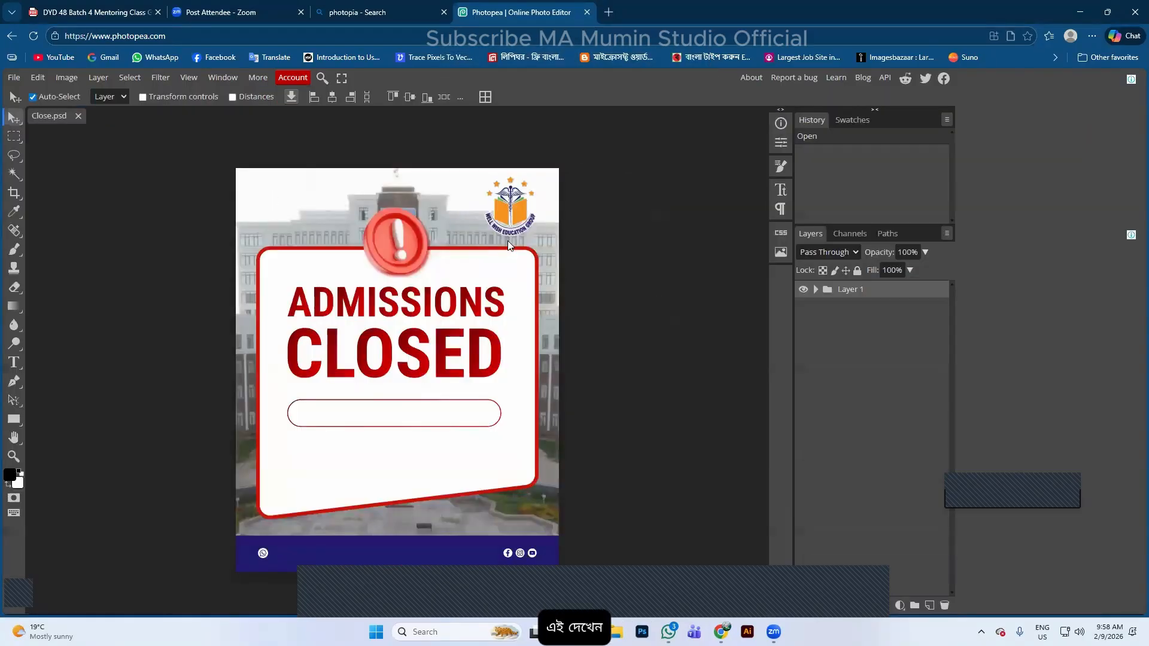
# Look over the whole poster, expand Layer 1 and inspect its September 2026 text layer and the image layer below it
pyautogui.scroll(-2, 461, 308)
pyautogui.scroll(3, 431, 306)
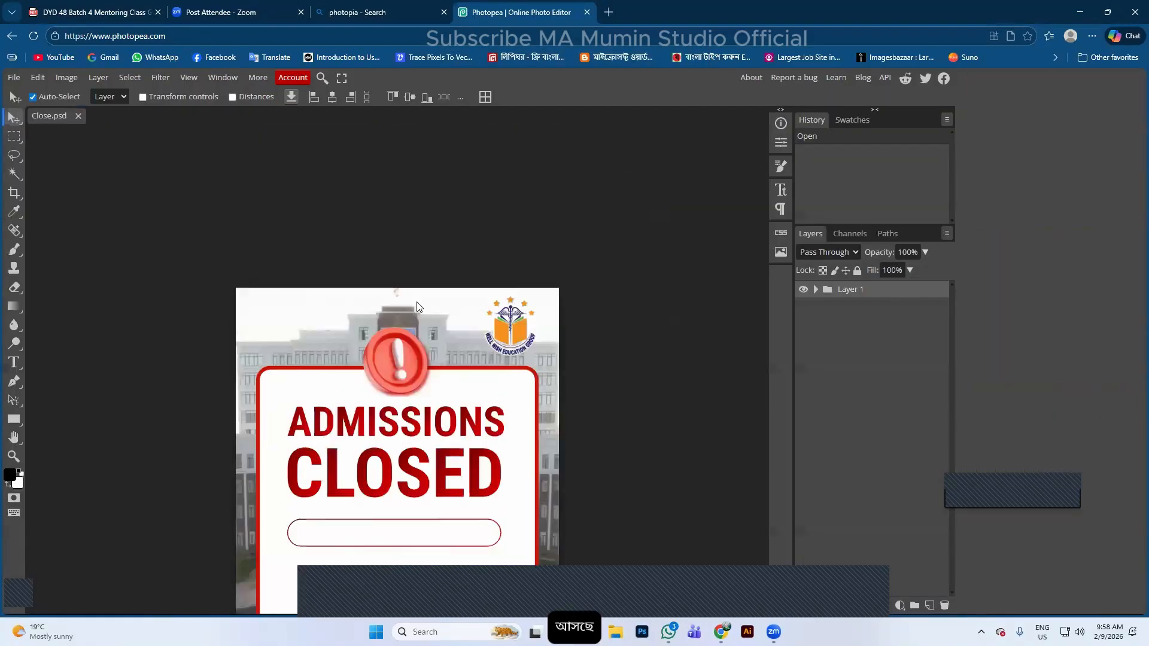
pyautogui.scroll(-3, 441, 356)
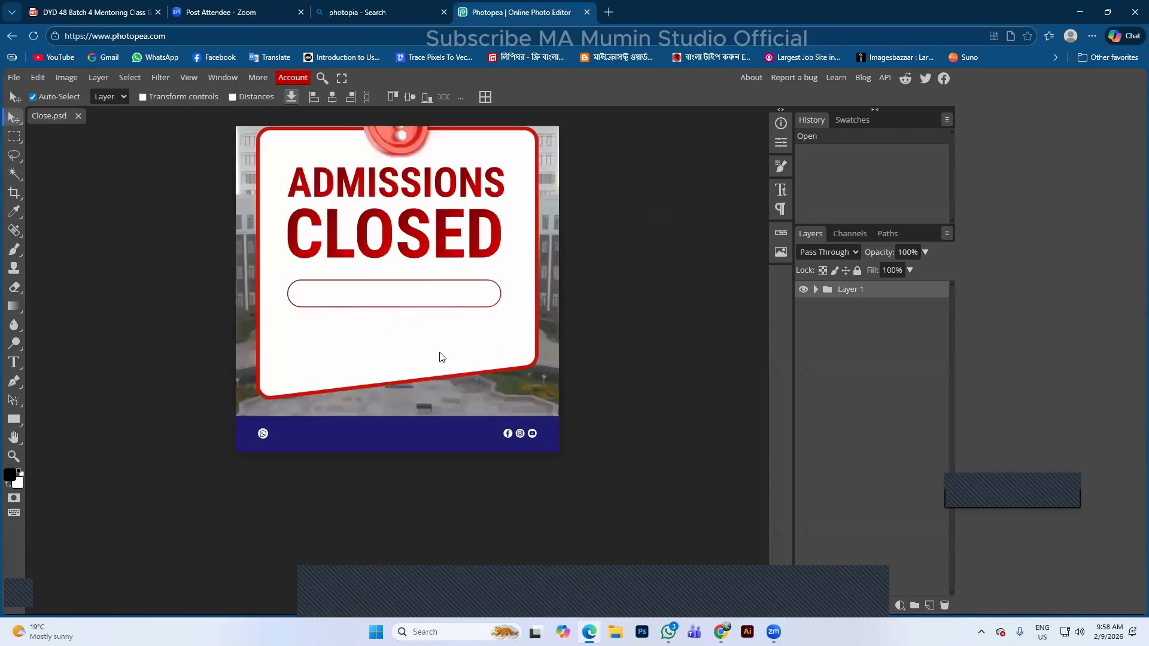
pyautogui.click(817, 289)
pyautogui.scroll(-2, 877, 383)
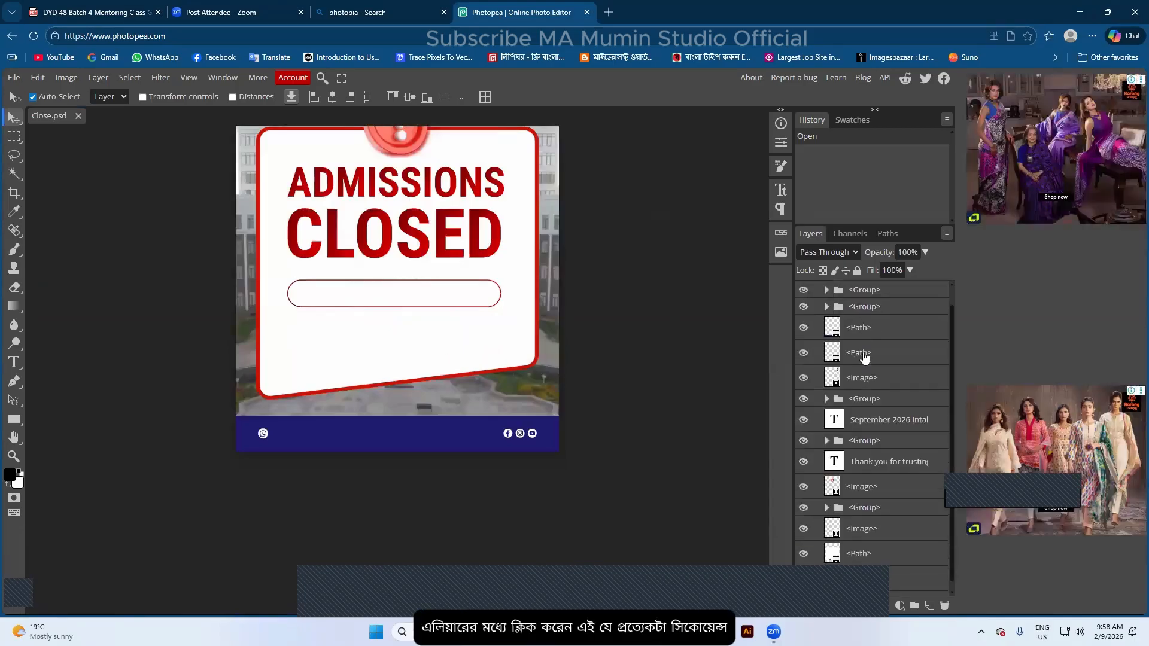
pyautogui.click(879, 409)
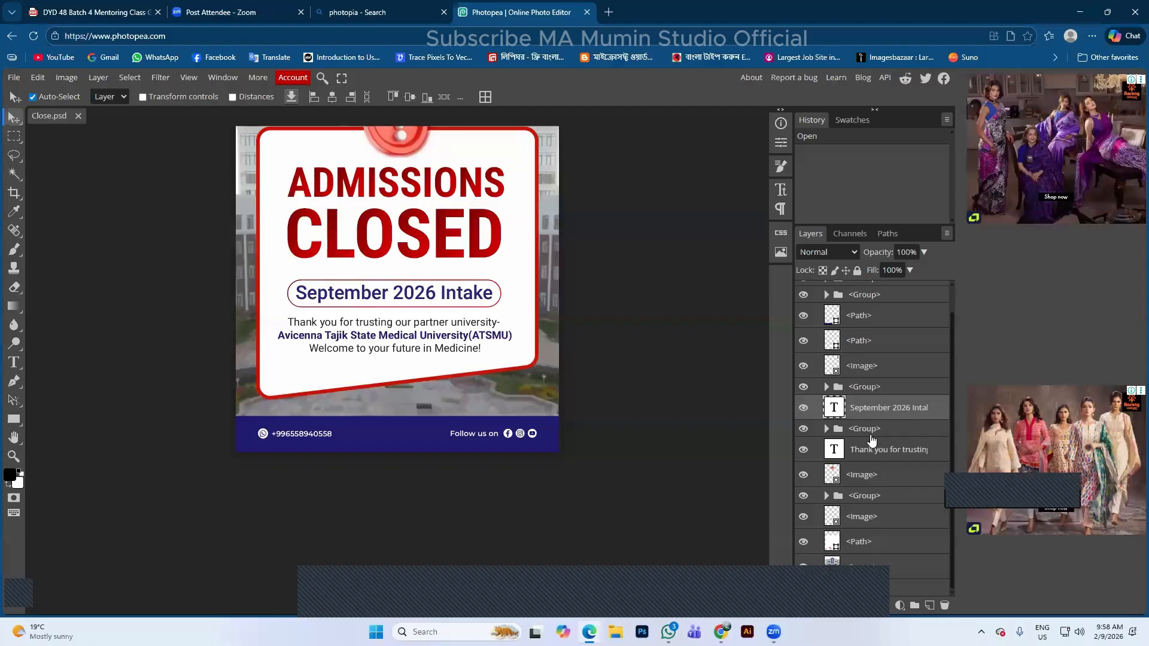
pyautogui.click(871, 474)
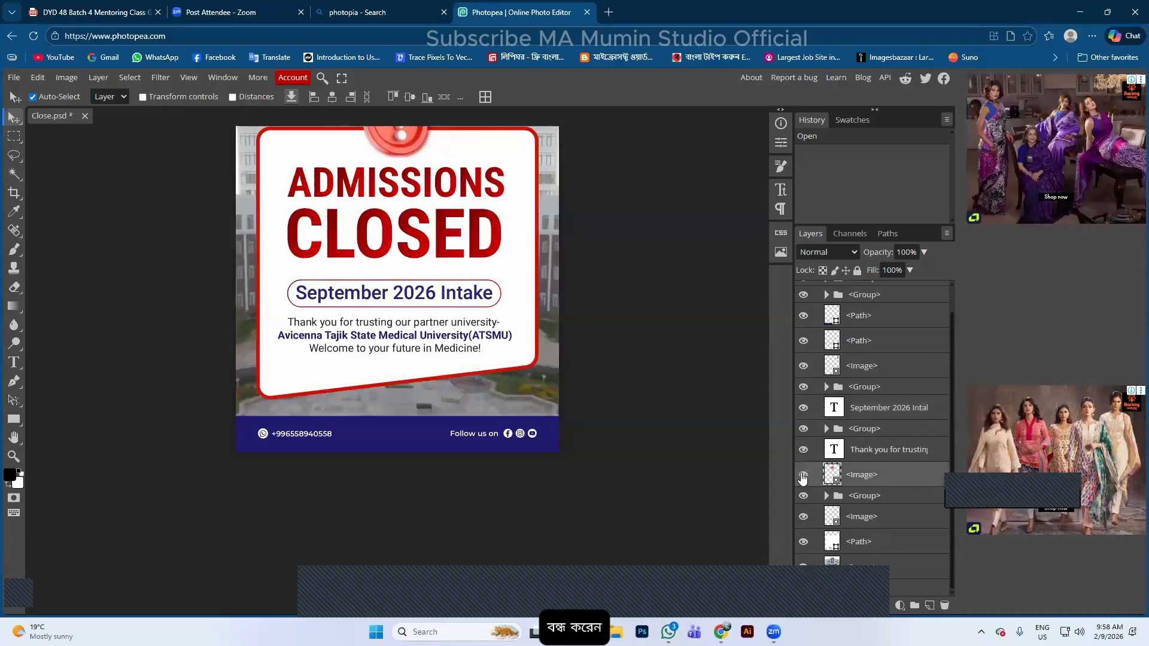
# Toggle the visibility of the upper groups in Layer 1, expand the second group and keep its "Follow us on" layer name
pyautogui.scroll(1, 799, 419)
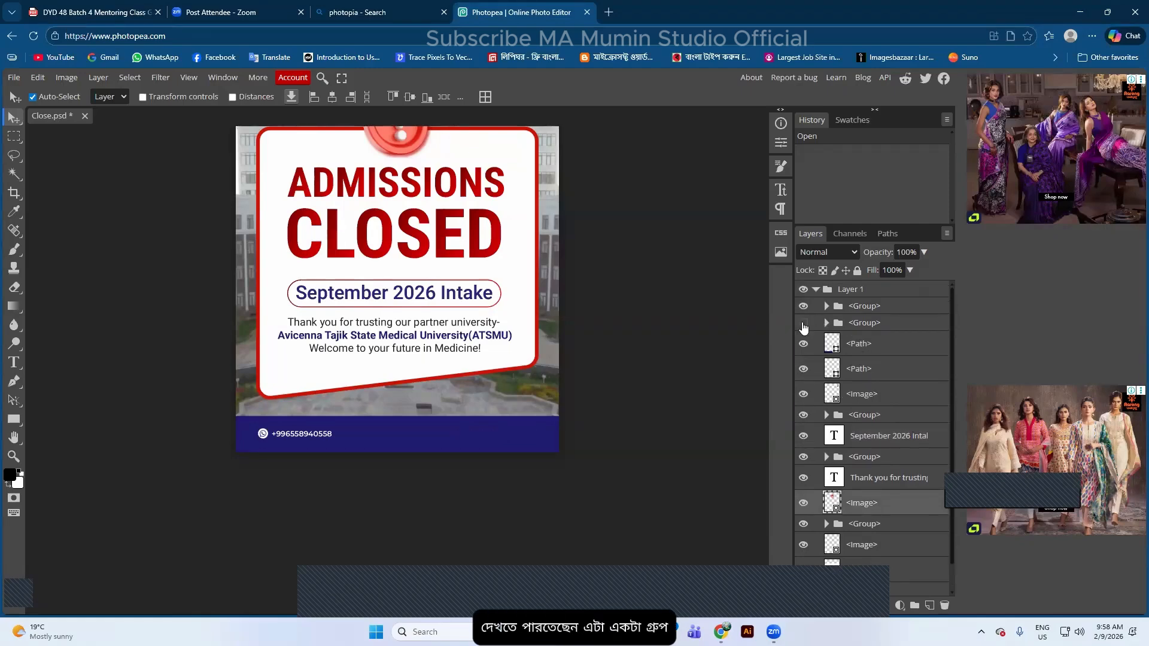
pyautogui.click(803, 307)
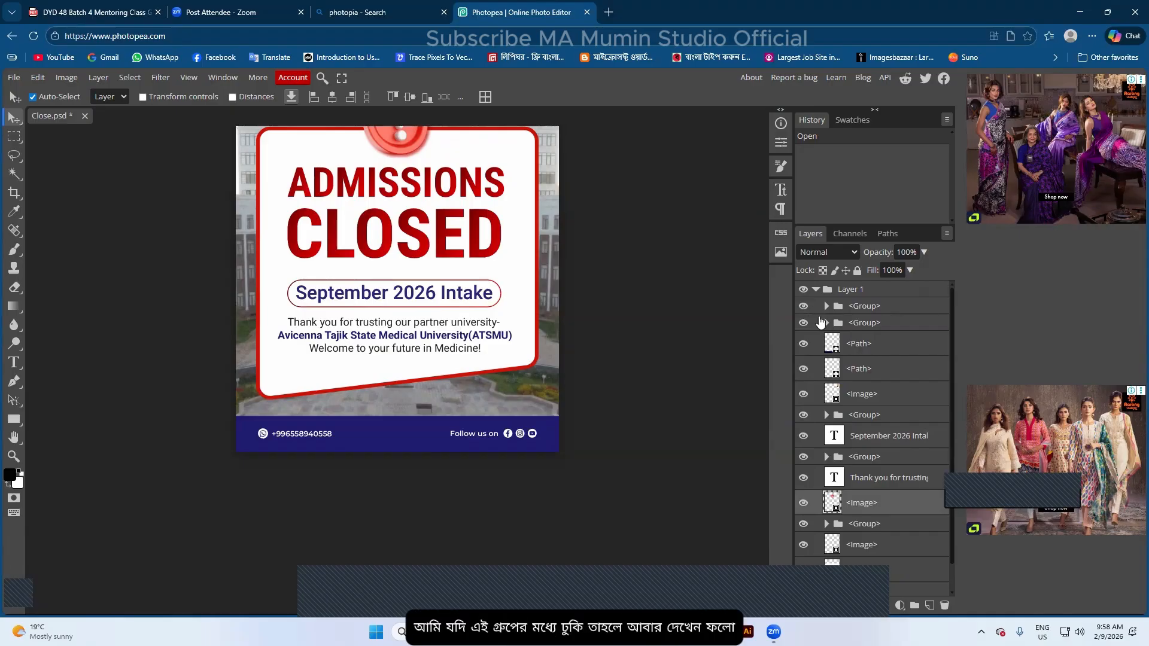
pyautogui.click(826, 323)
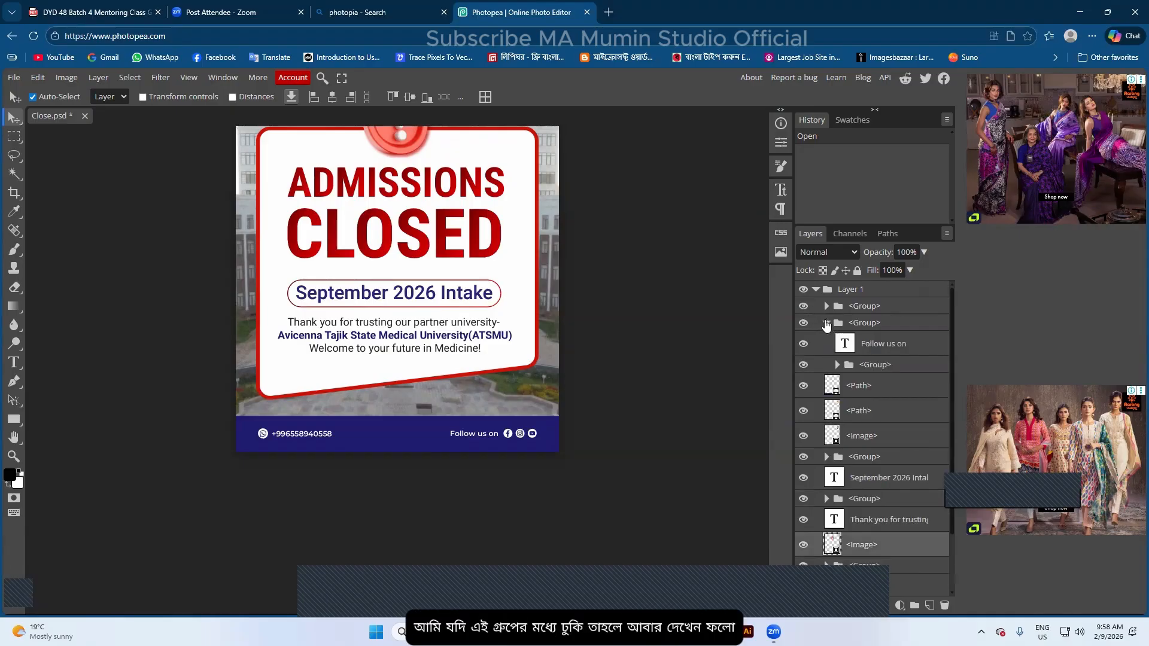
pyautogui.doubleClick(880, 343)
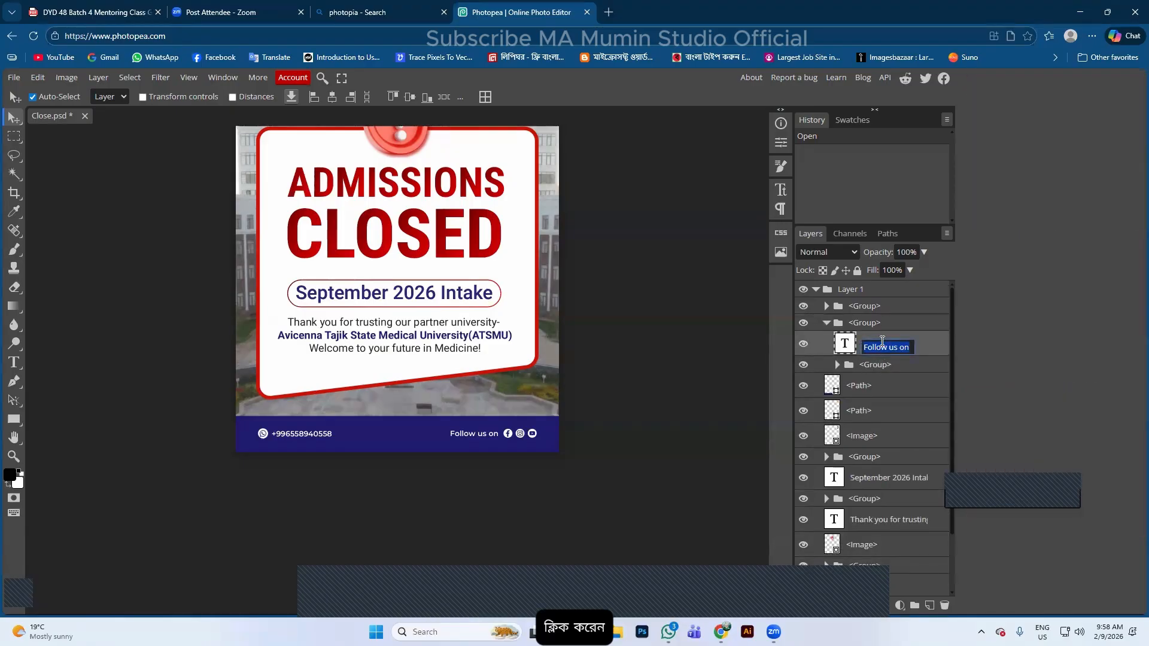
pyautogui.press('Return')
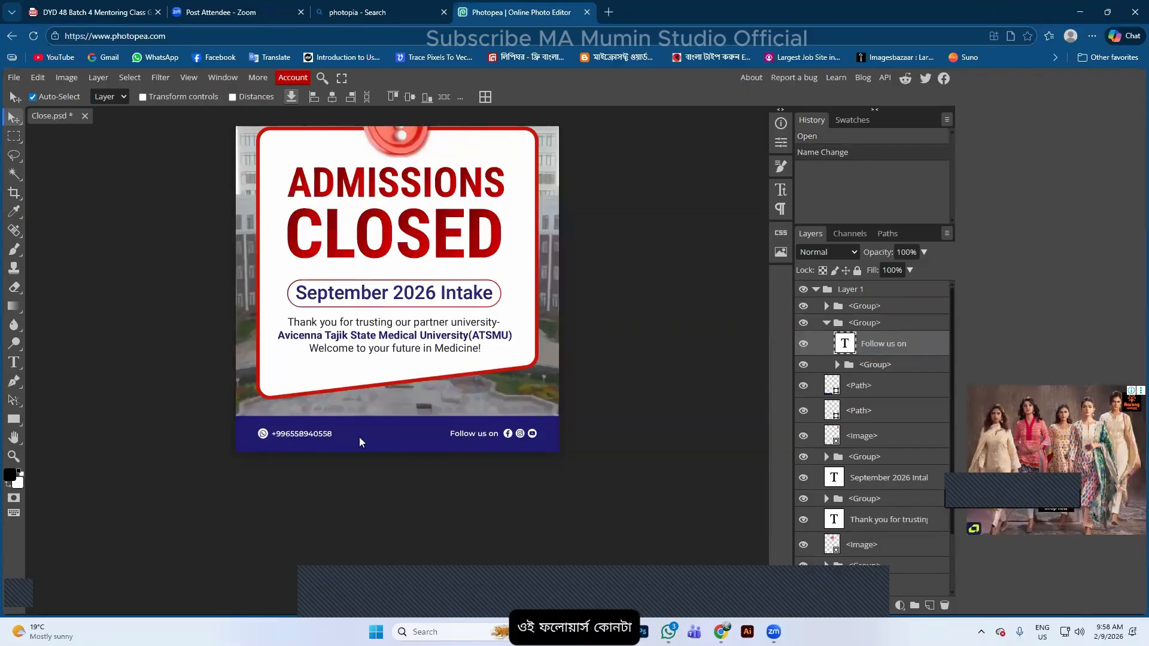
# Select the "Follow us on" footer text for editing, discard the edit and collapse its layer group
pyautogui.press('t')
pyautogui.click(473, 433)
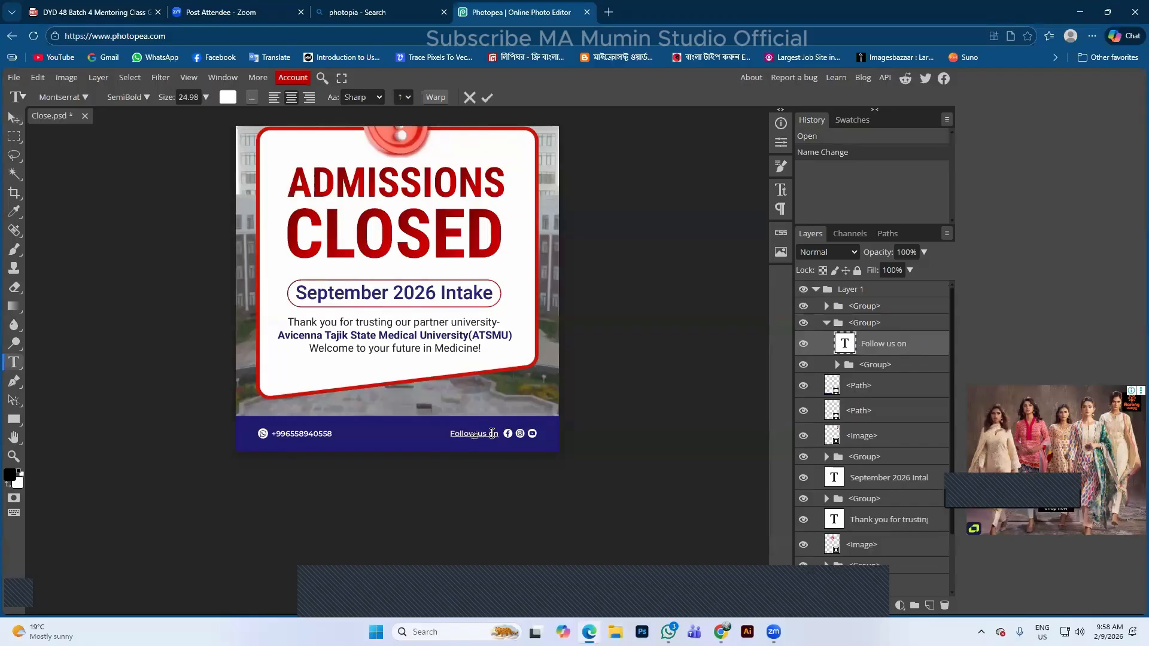
pyautogui.moveTo(499, 433); pyautogui.dragTo(472, 434)
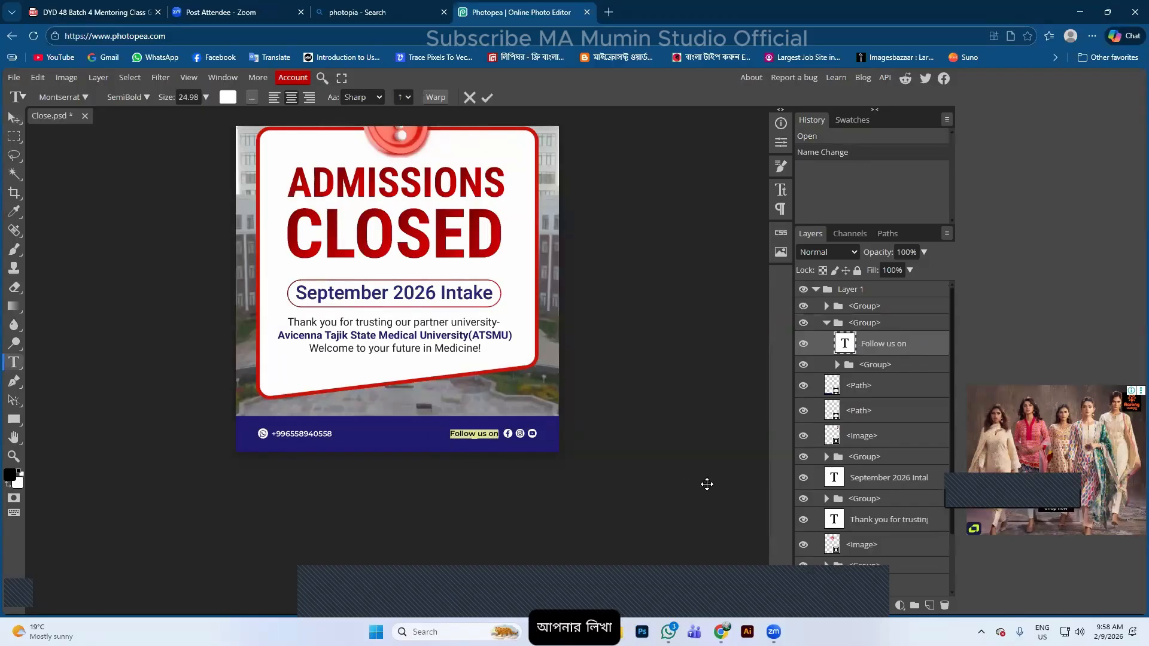
pyautogui.click(469, 98)
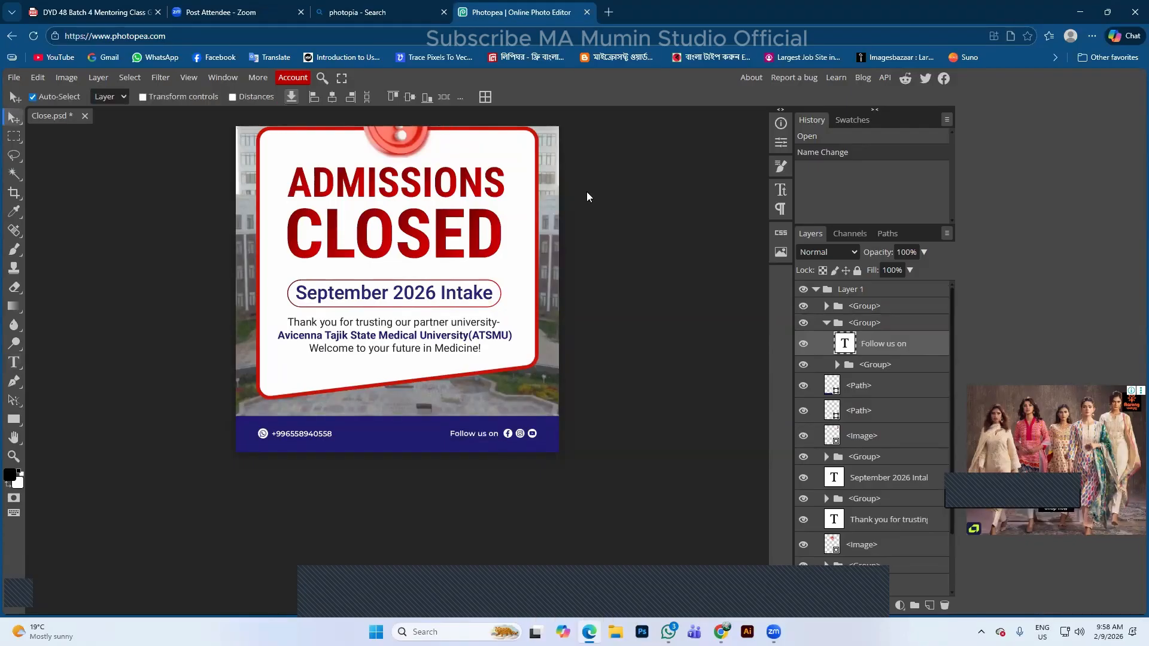
pyautogui.click(827, 323)
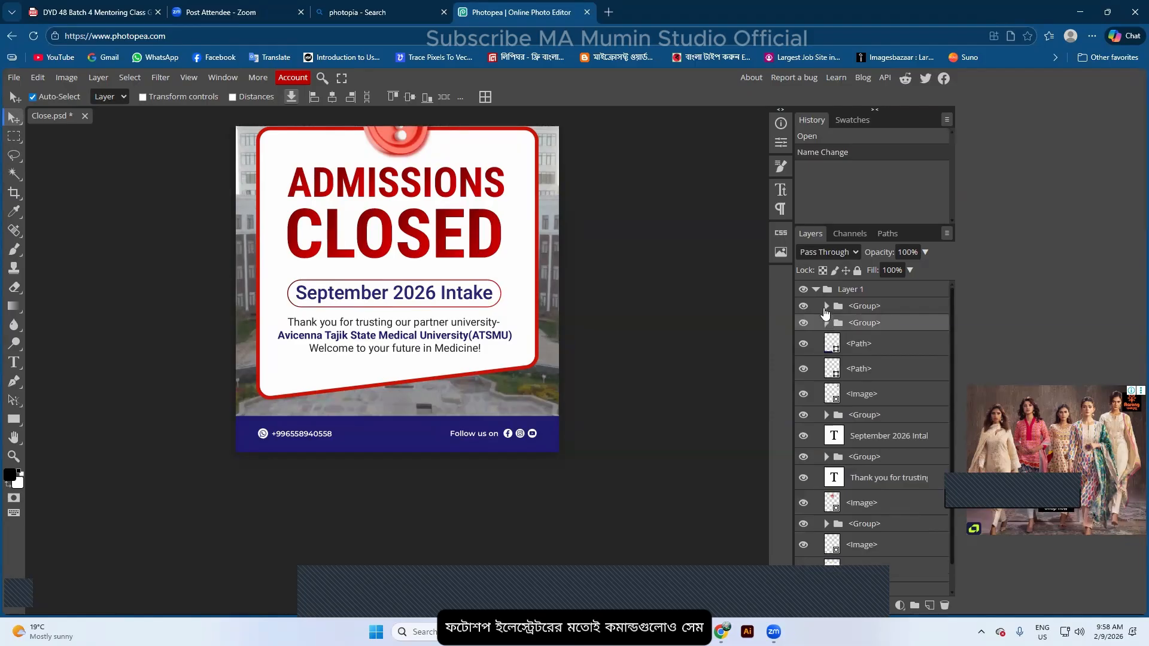
# Review the available variants of the marquee, lasso and magic wand selection tools, and the Crop tool
pyautogui.click(816, 290)
pyautogui.click(816, 290)
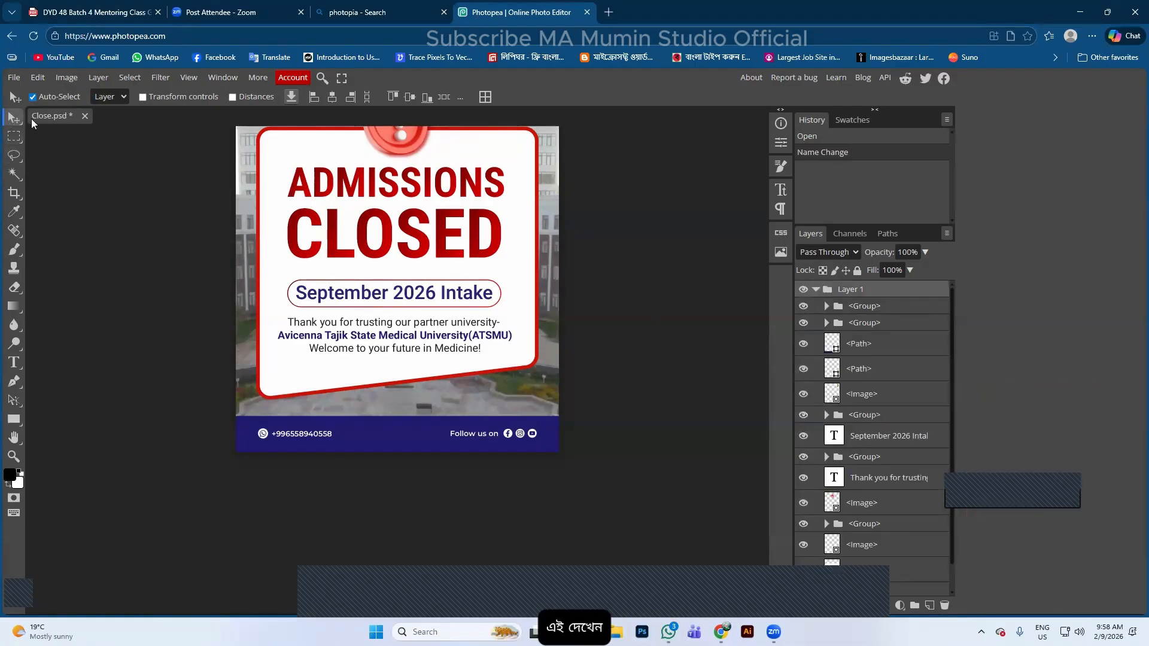
pyautogui.scroll(2, 229, 174)
pyautogui.click(13, 136)
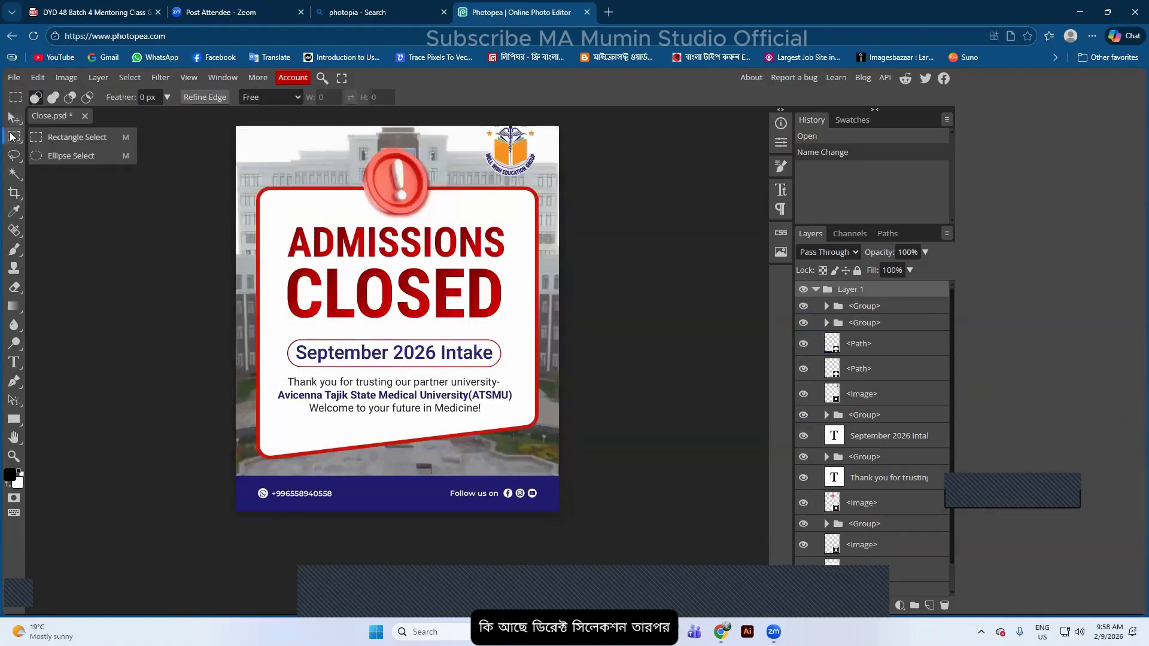
pyautogui.click(15, 155)
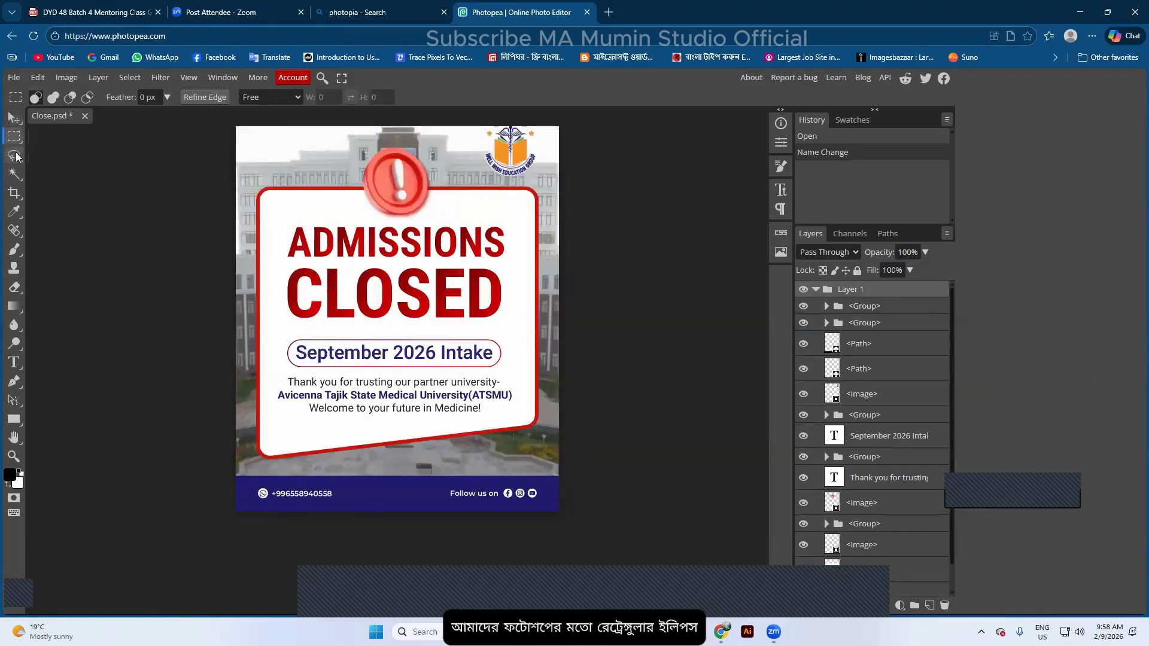
pyautogui.click(16, 157)
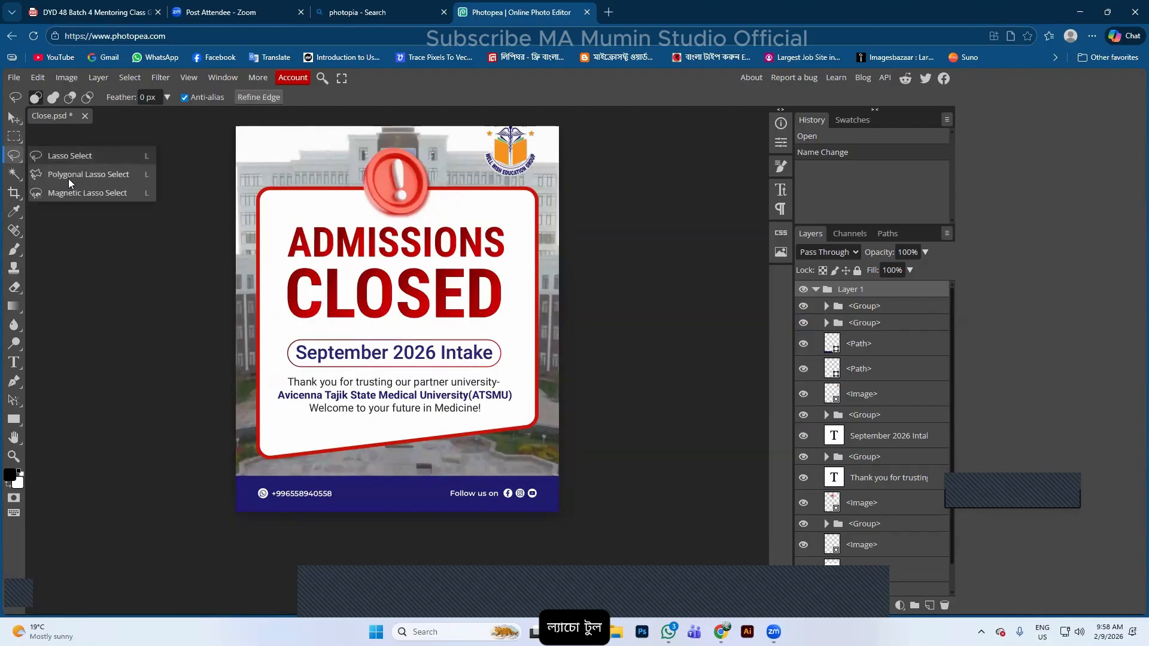
pyautogui.click(14, 175)
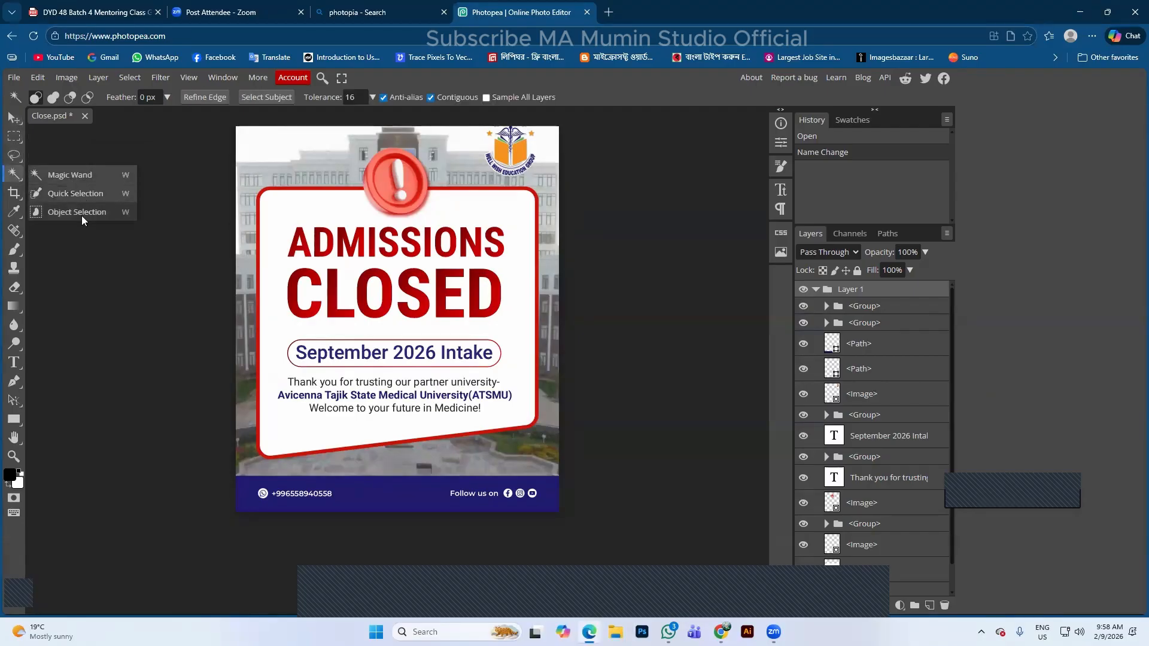
pyautogui.click(14, 194)
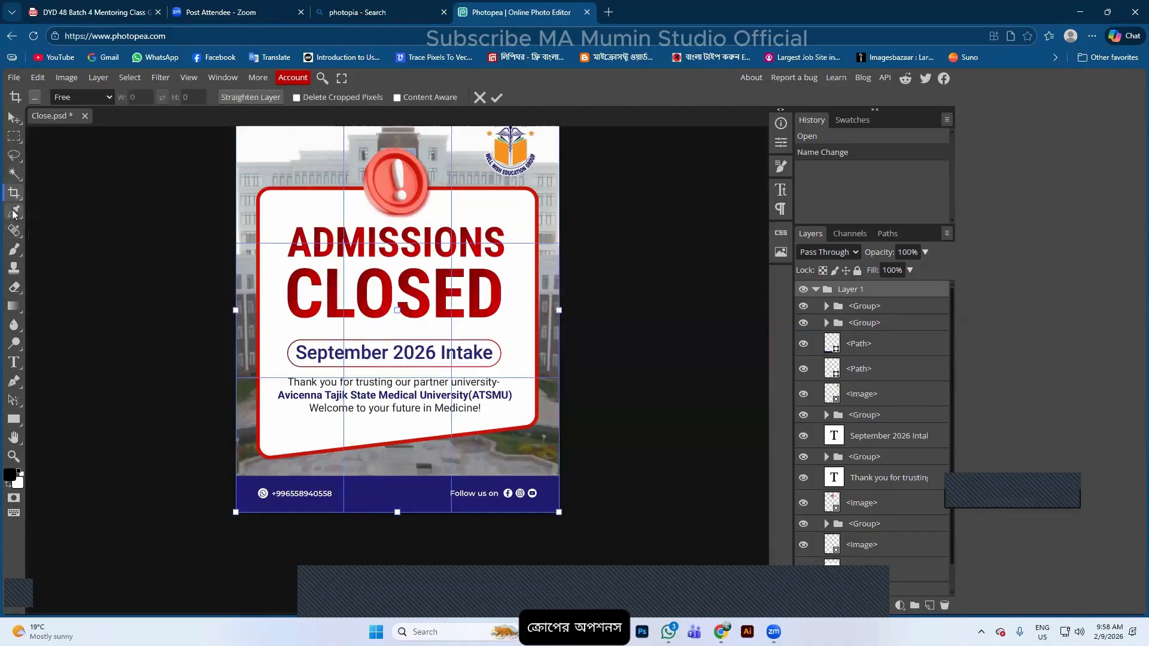
# Review the Eyedropper tool and the variants of the healing, brush, eraser, blur, type and pen tools
pyautogui.click(15, 213)
pyautogui.click(16, 231)
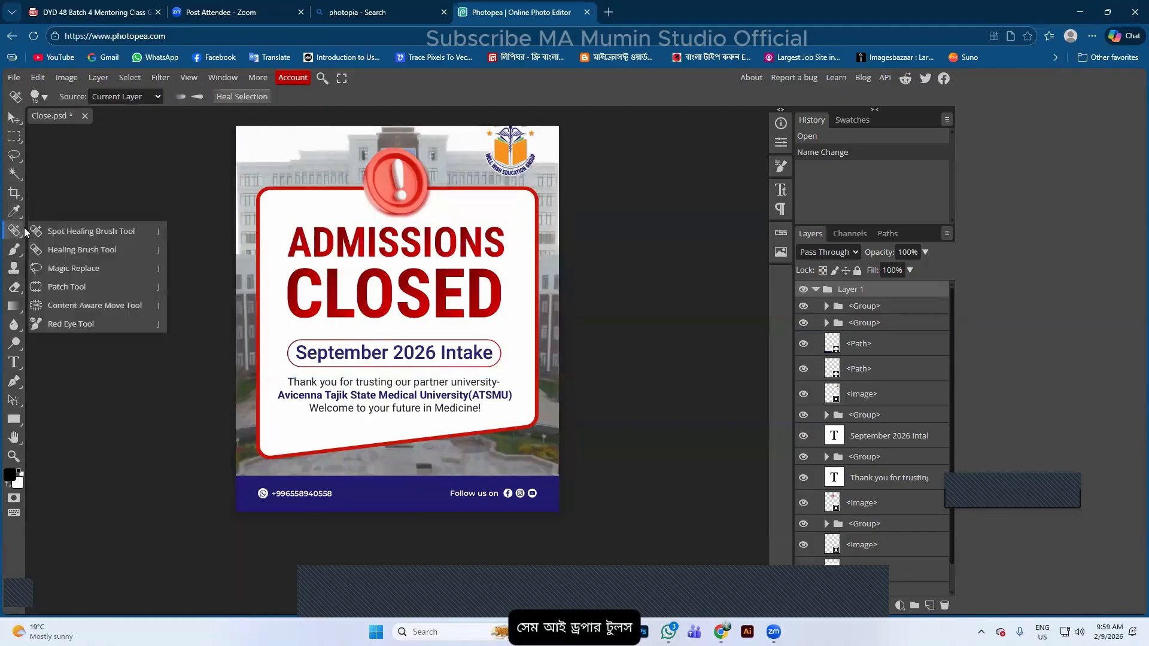
pyautogui.click(14, 250)
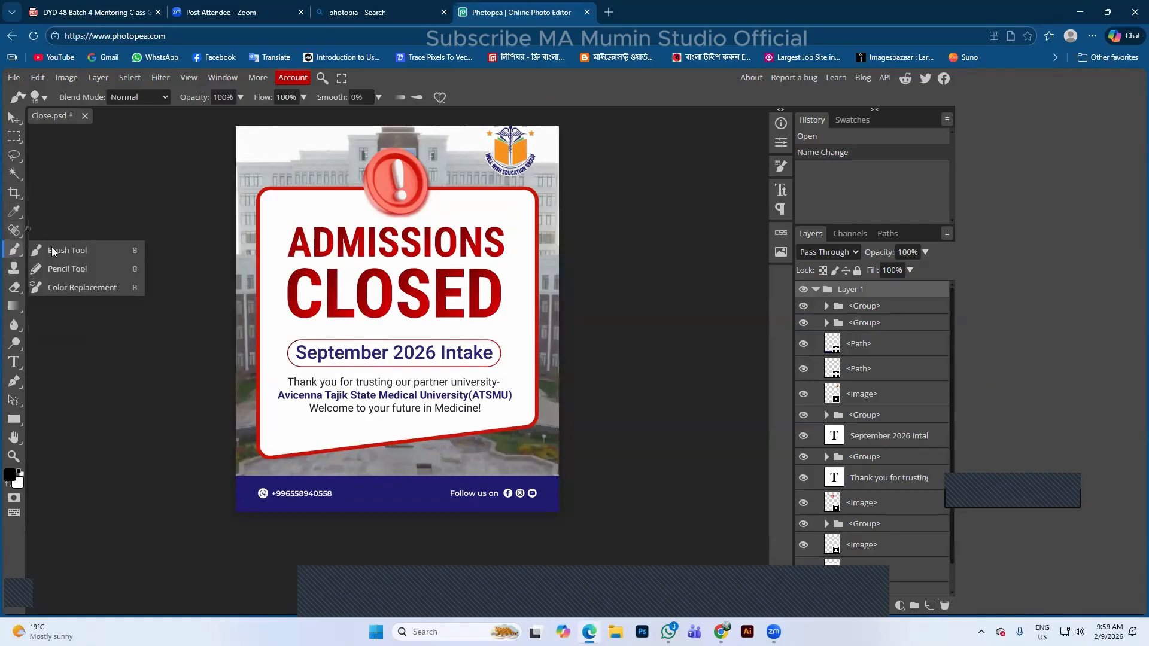
pyautogui.click(14, 287)
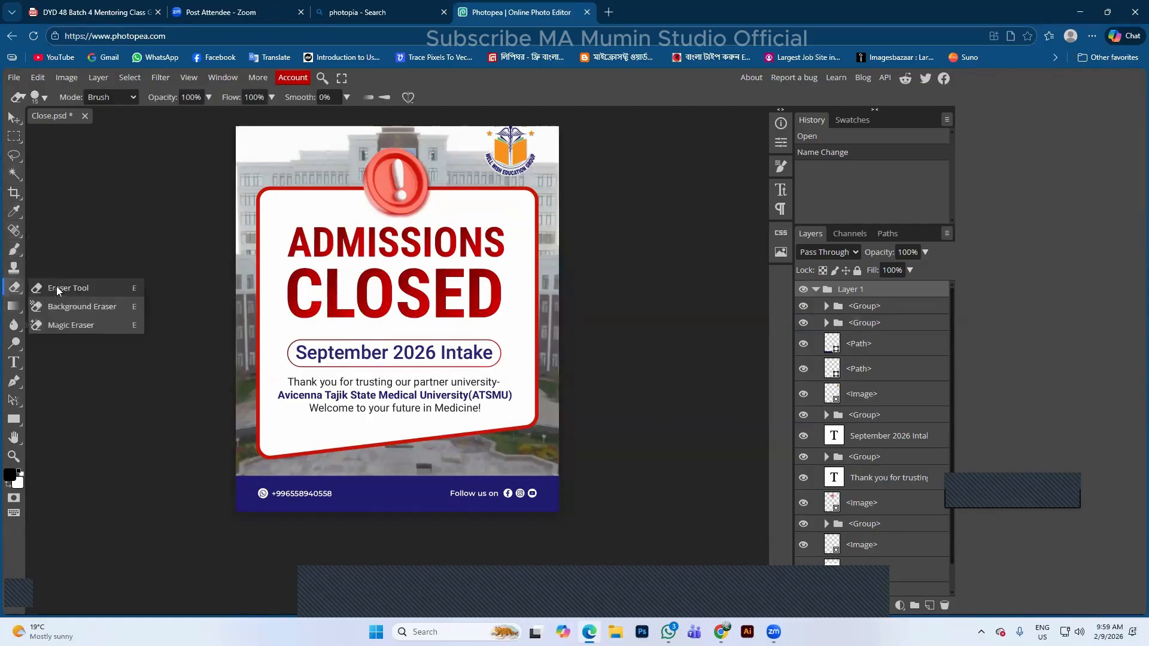
pyautogui.click(15, 325)
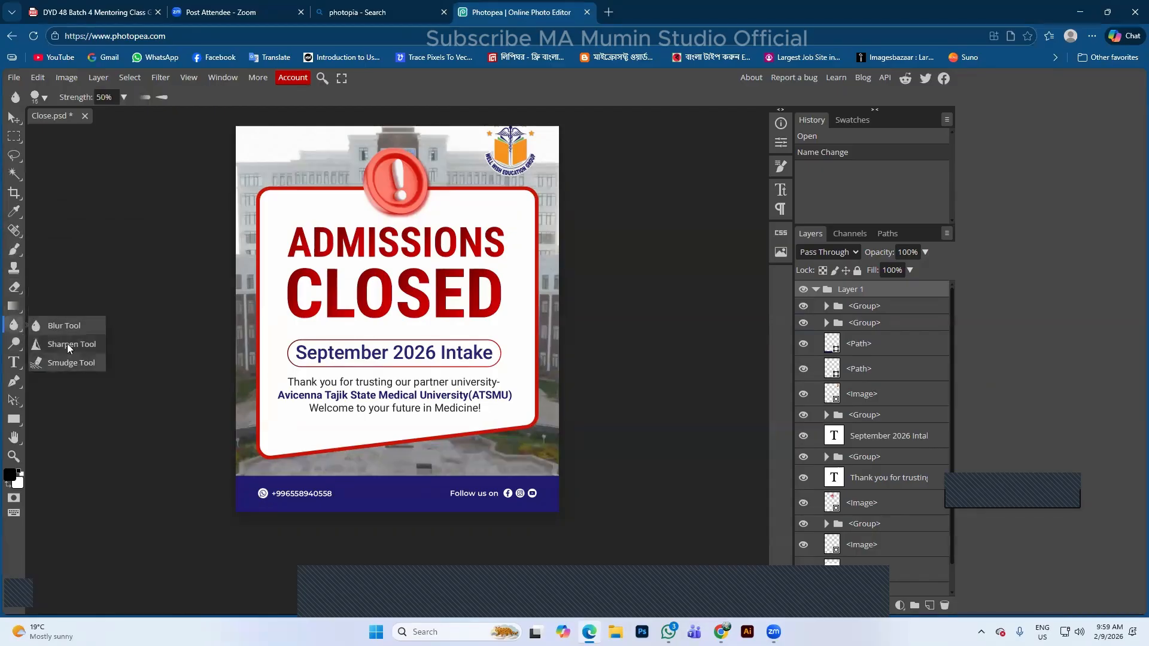
pyautogui.click(11, 344)
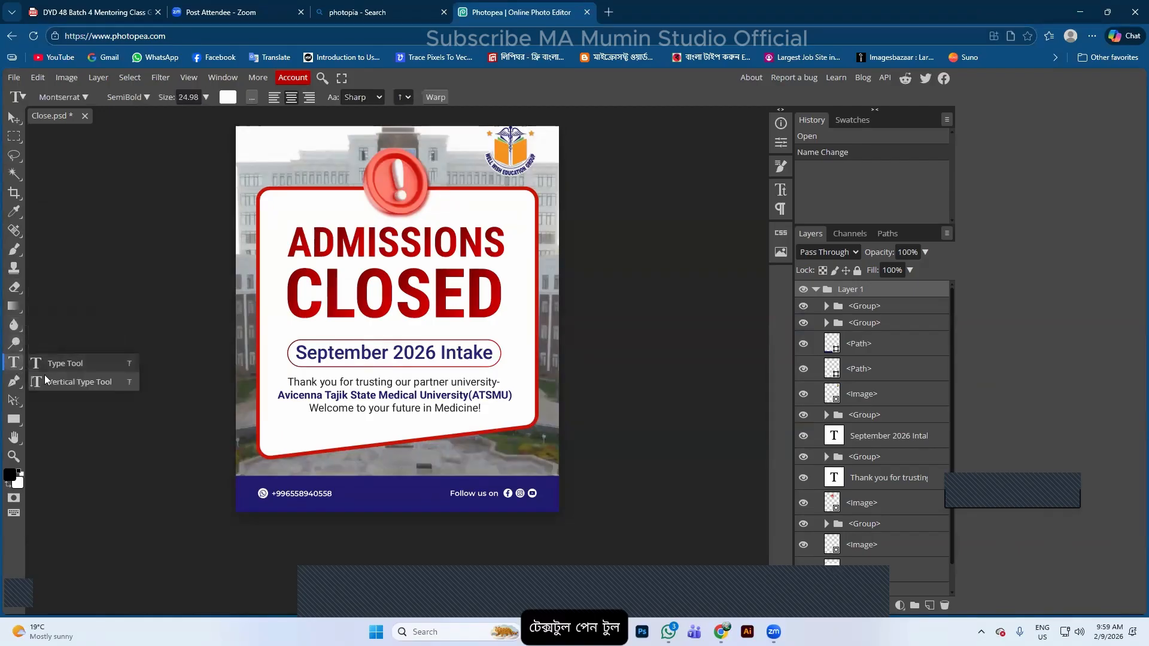
pyautogui.click(13, 382)
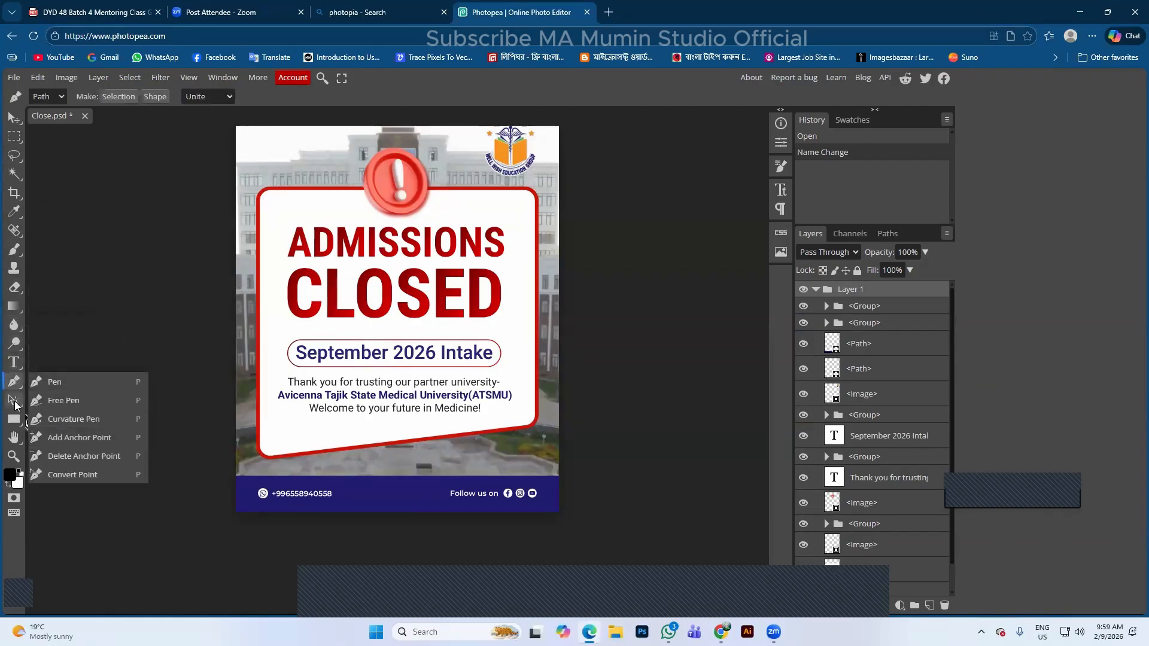
# Look through the file formats the document can be exported to, including PNG, JPG, WEBP, PDF and SVG
pyautogui.scroll(2, 448, 214)
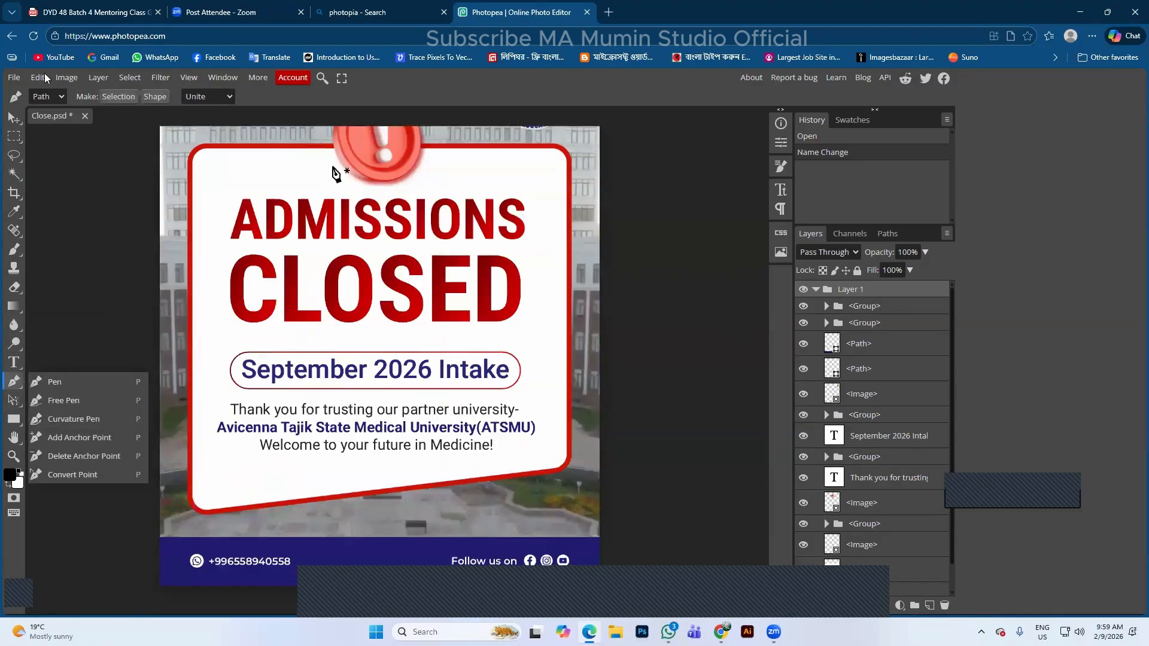
pyautogui.scroll(-2, 409, 160)
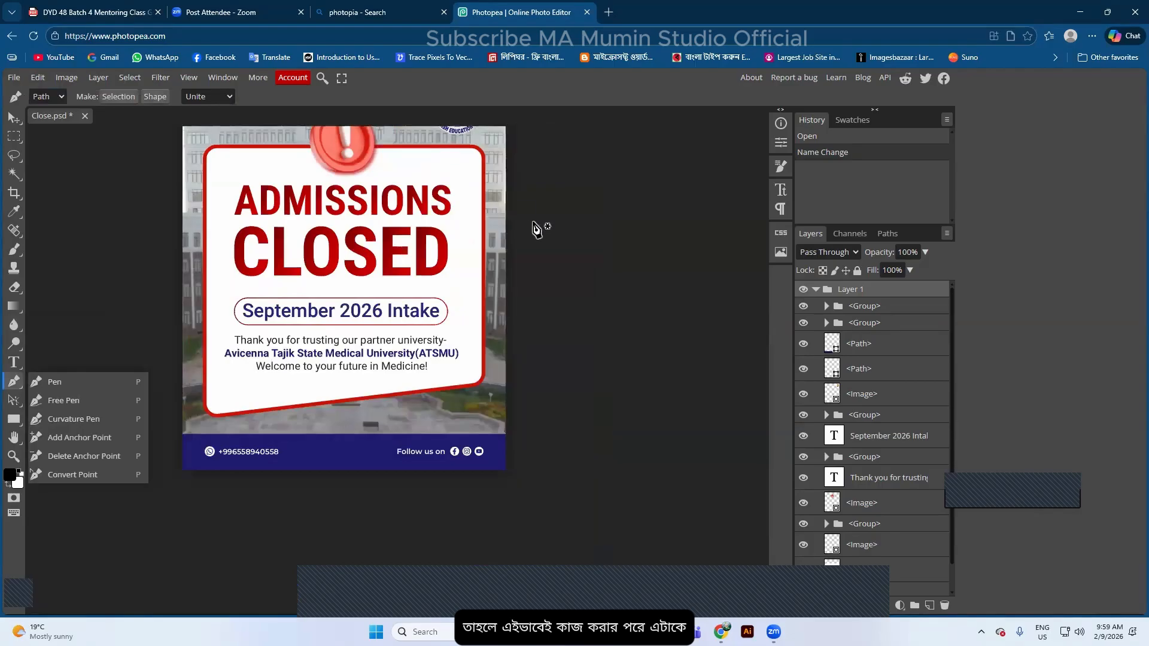
pyautogui.scroll(5, 303, 133)
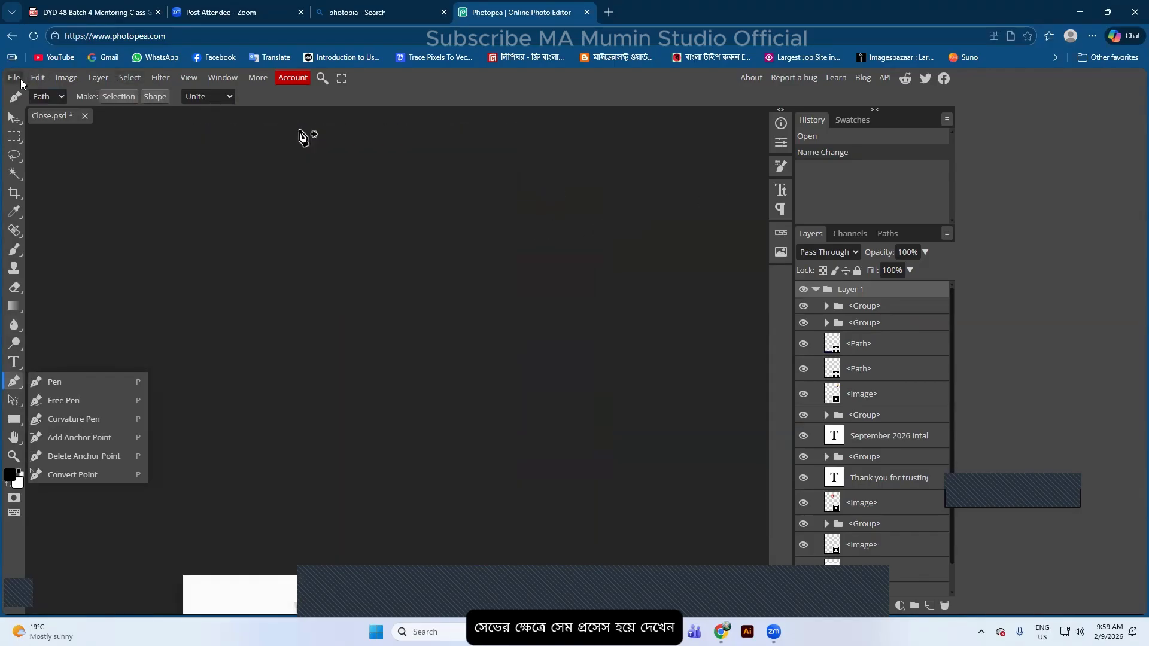
pyautogui.click(13, 77)
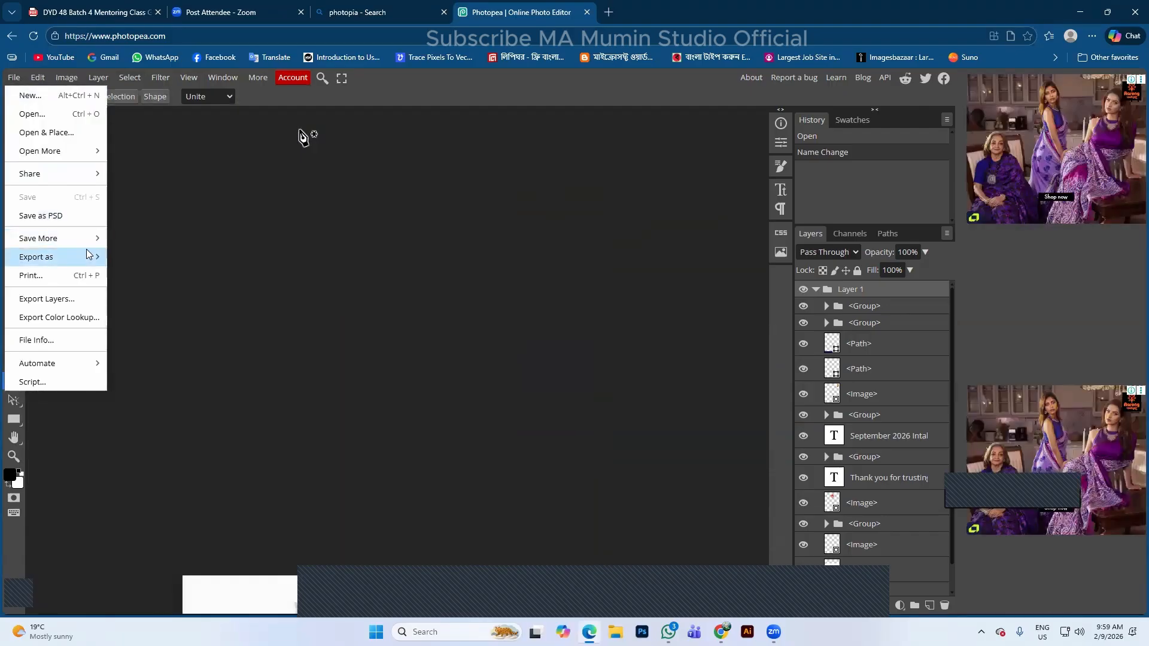
pyautogui.moveTo(89, 256)
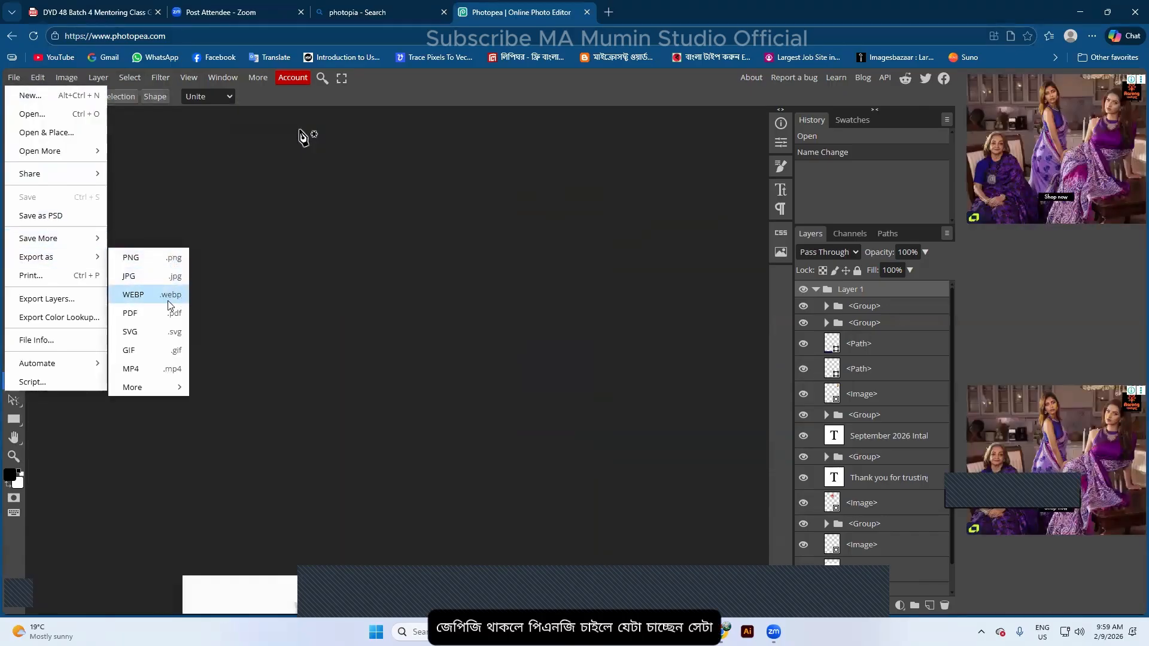
pyautogui.moveTo(144, 387)
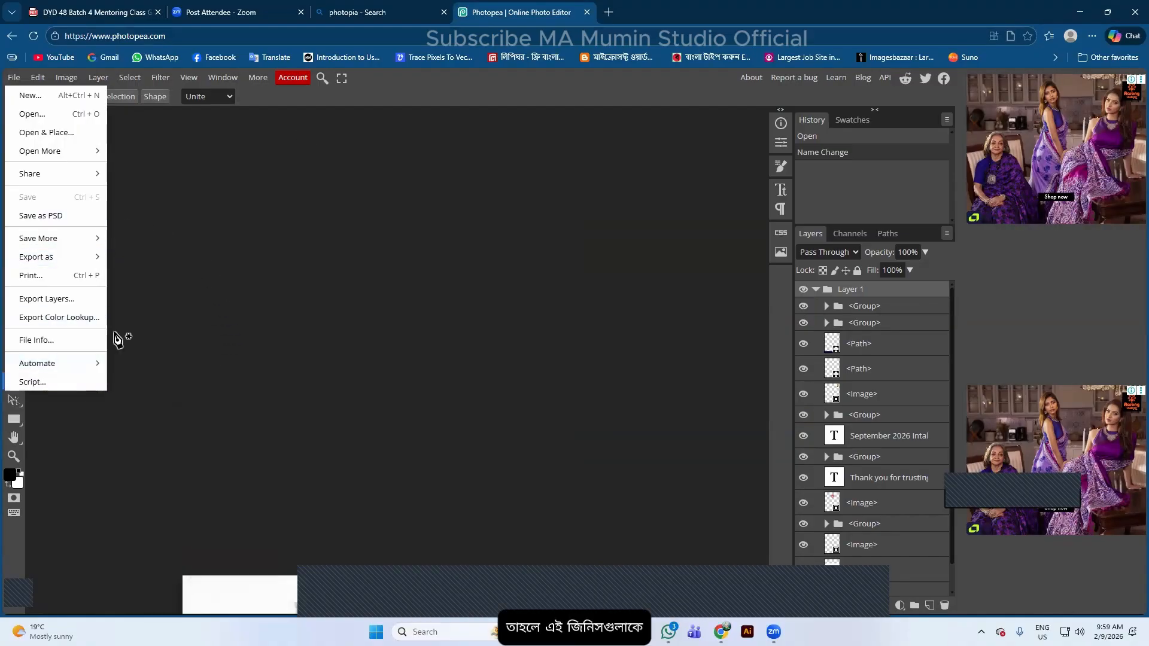
pyautogui.click(169, 159)
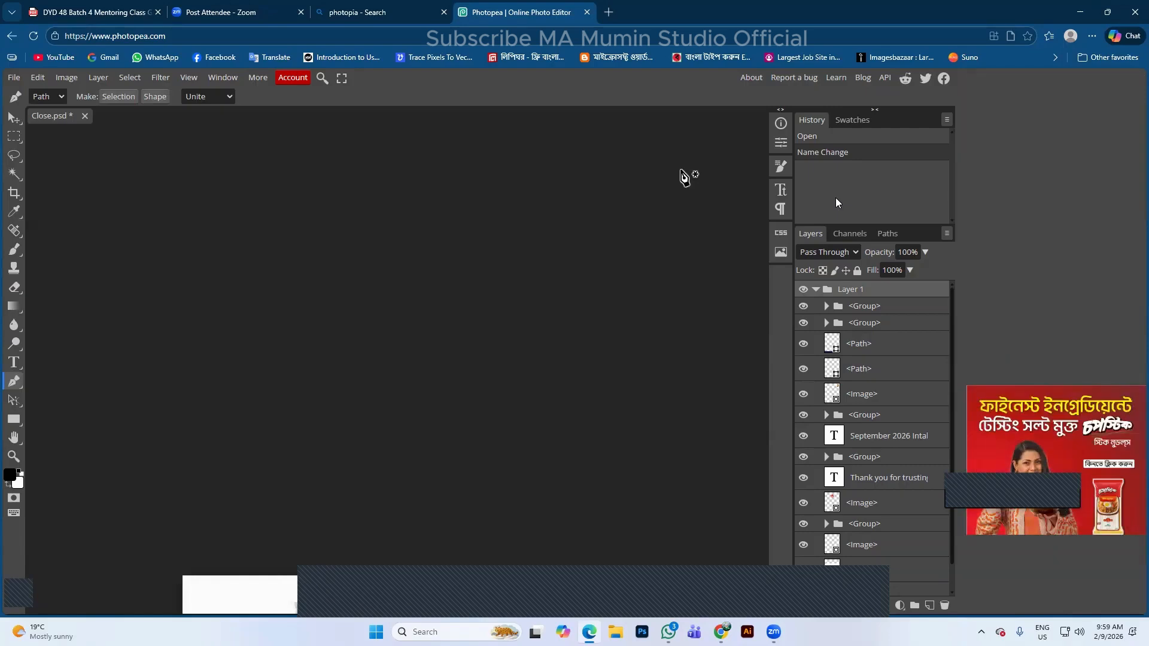
# Collapse the Layer 1 group and inspect its layer style options
pyautogui.click(816, 290)
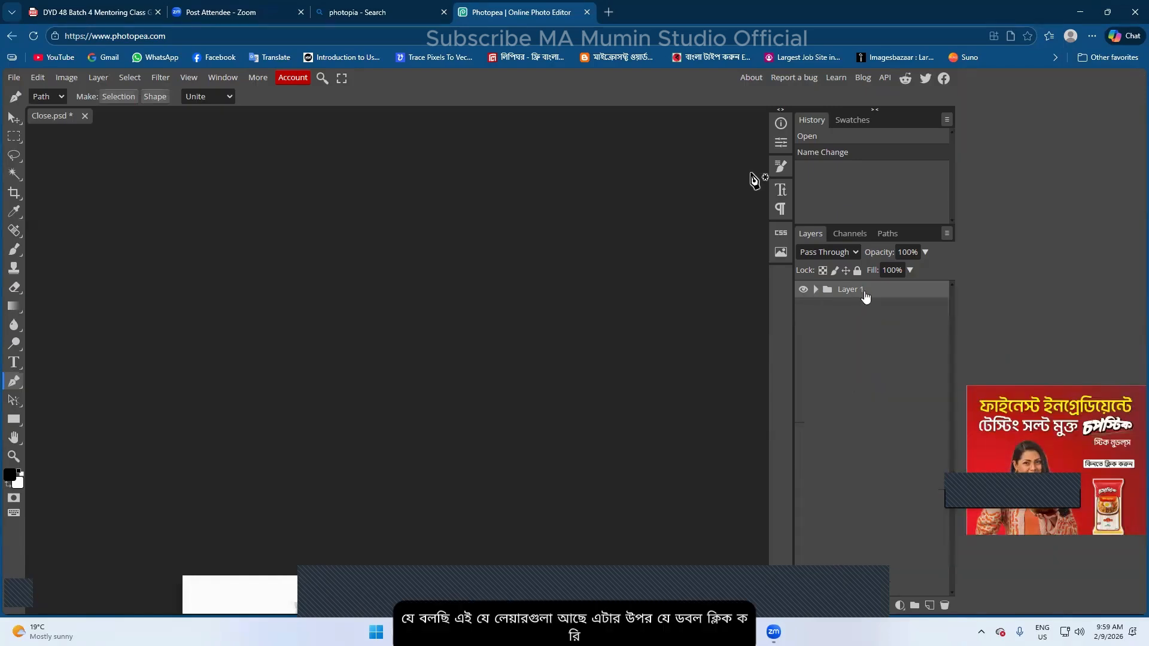
pyautogui.doubleClick(898, 291)
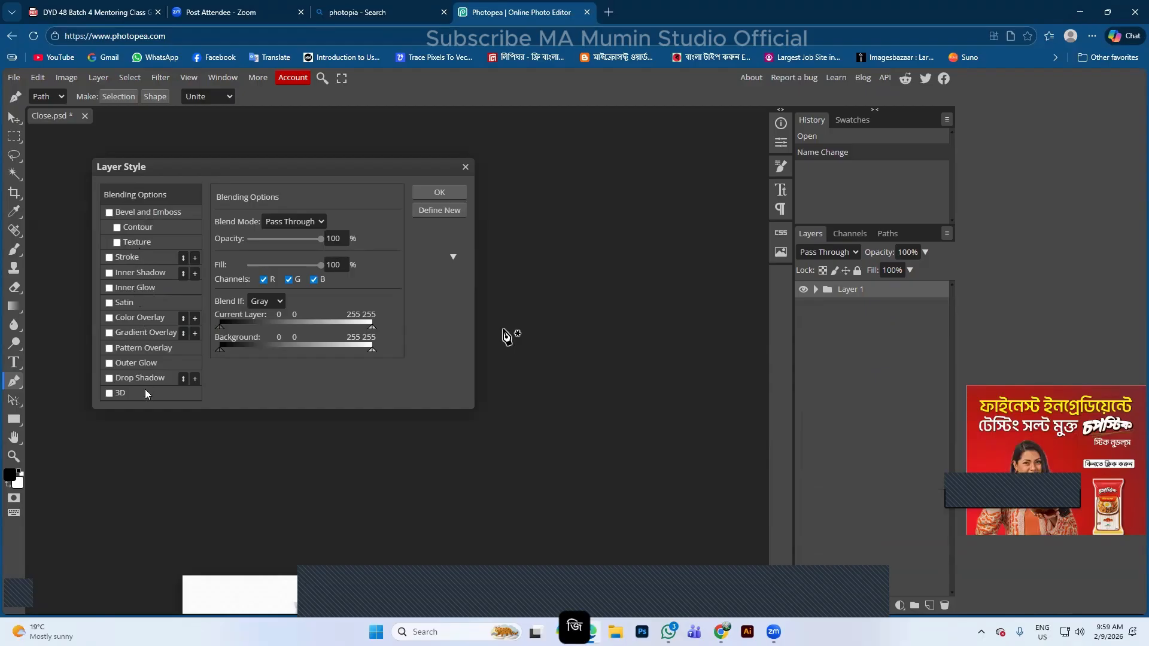
pyautogui.click(463, 193)
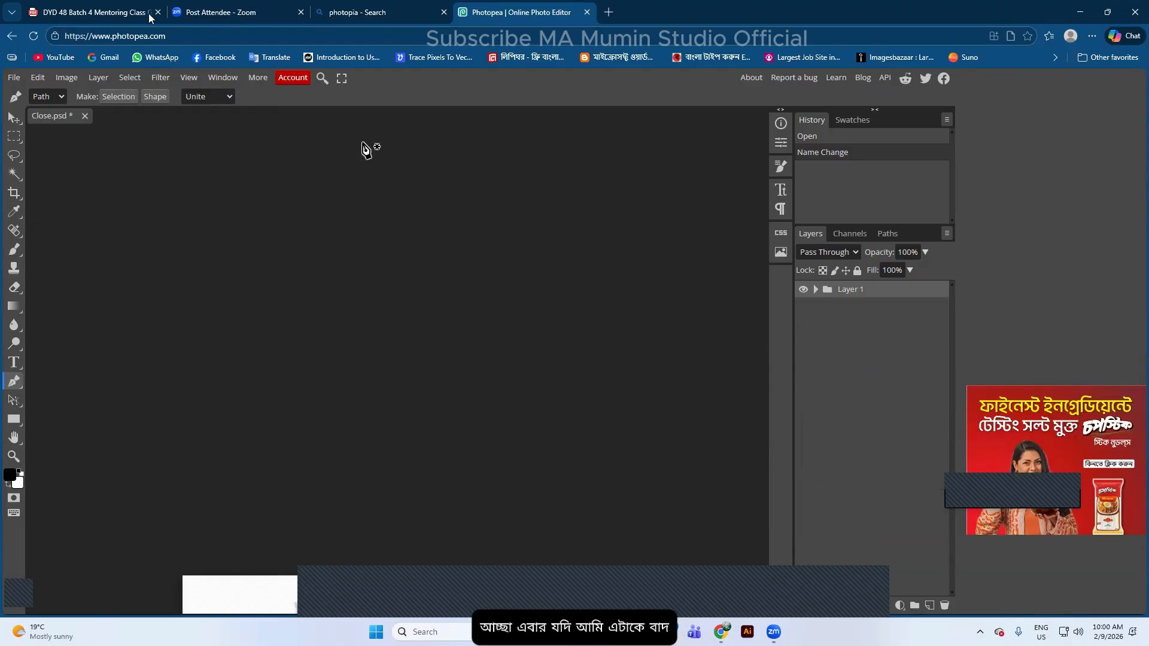
# Close the Close.psd document and discard its unsaved work
pyautogui.click(85, 118)
pyautogui.click(645, 129)
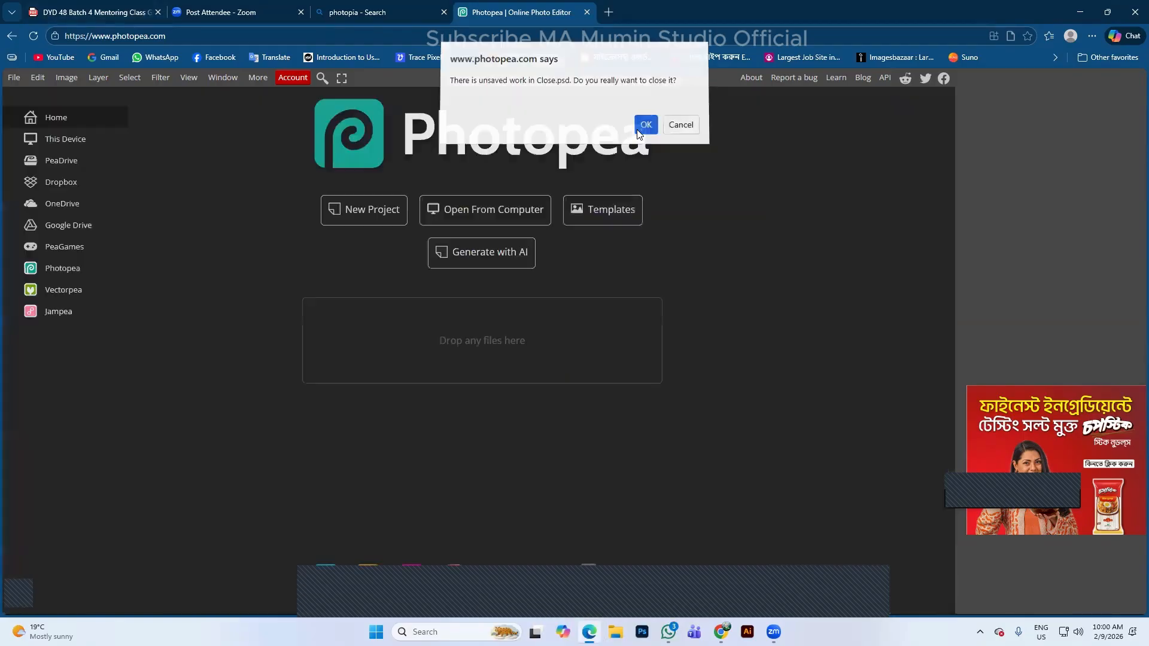
# Browse the Desktop folder for files to open from the computer, previewing aaa.ai and Close.ai
pyautogui.click(430, 206)
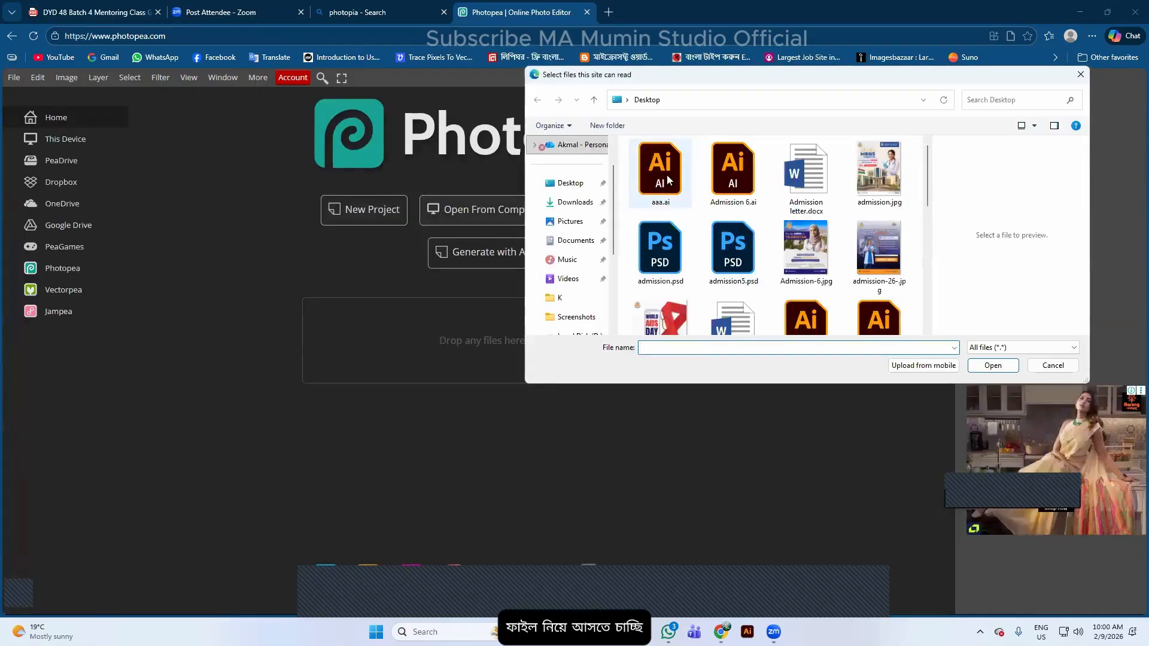
pyautogui.click(670, 176)
pyautogui.scroll(-1, 809, 212)
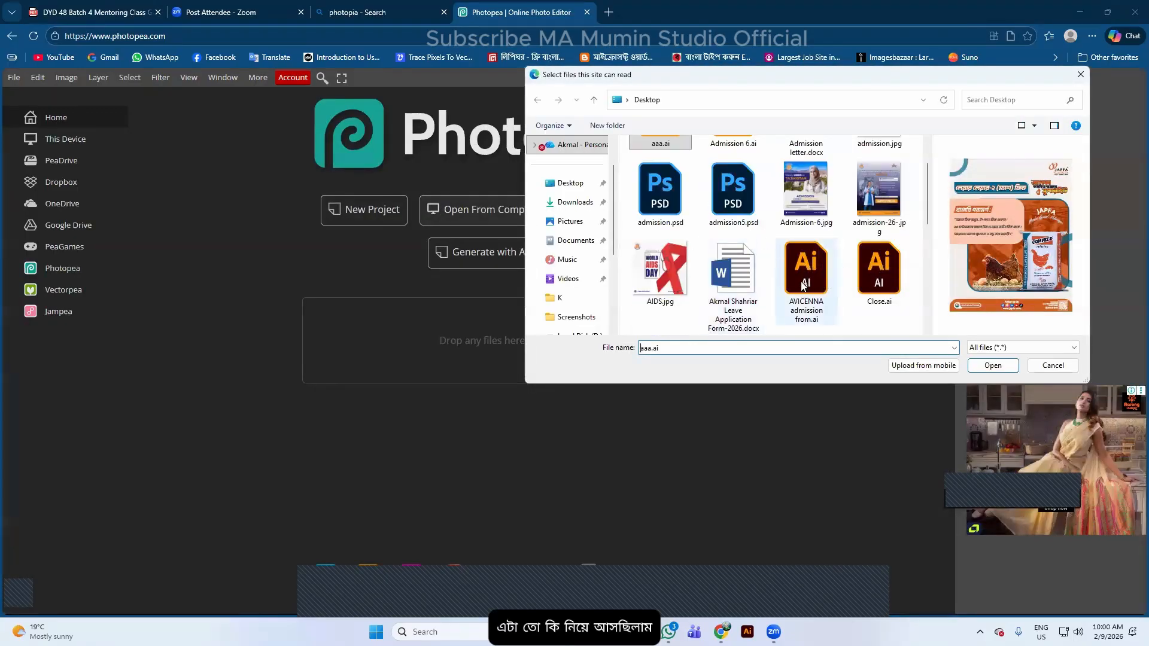
pyautogui.scroll(1, 688, 252)
pyautogui.scroll(-1, 658, 245)
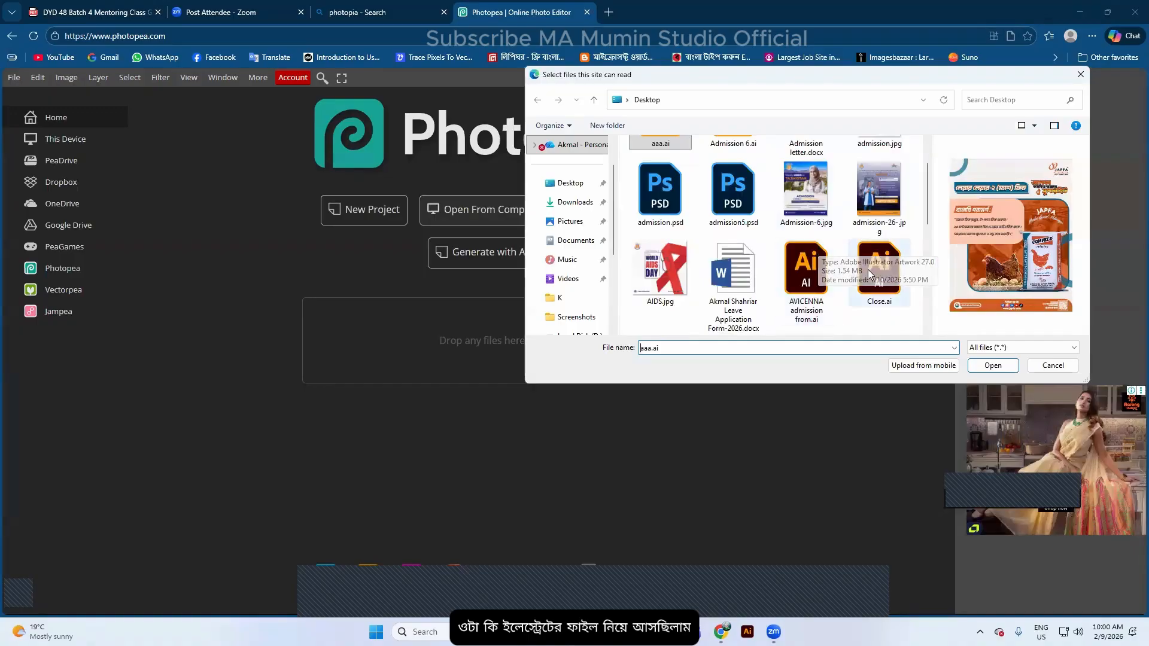
pyautogui.scroll(-1, 868, 269)
pyautogui.click(896, 189)
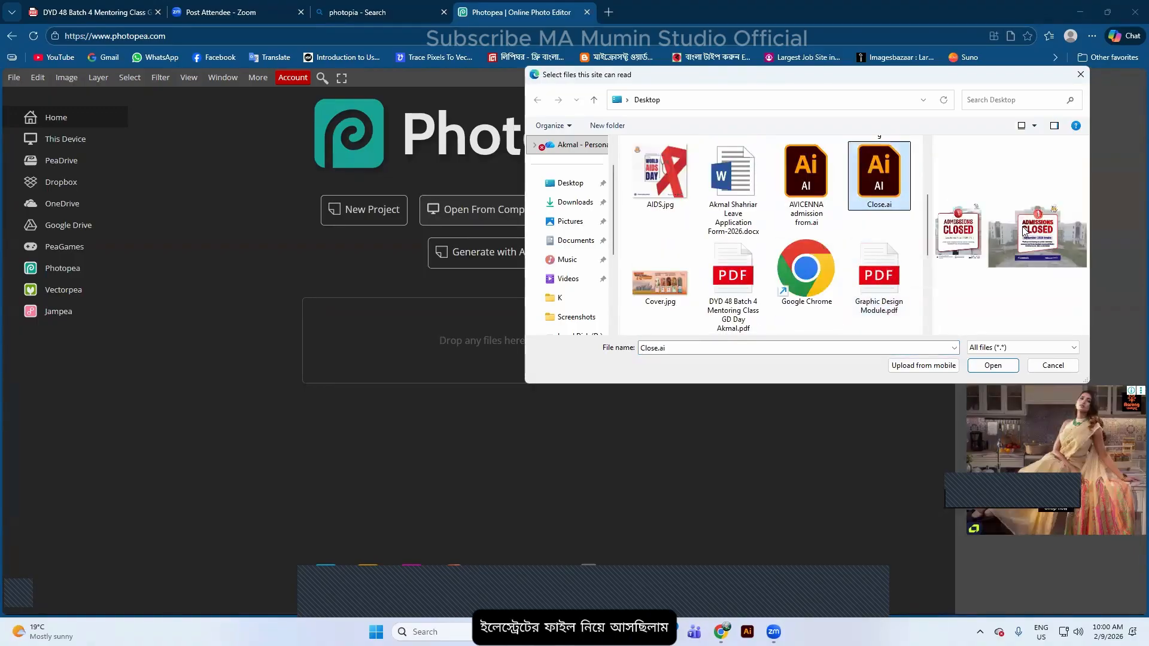
pyautogui.scroll(2, 685, 182)
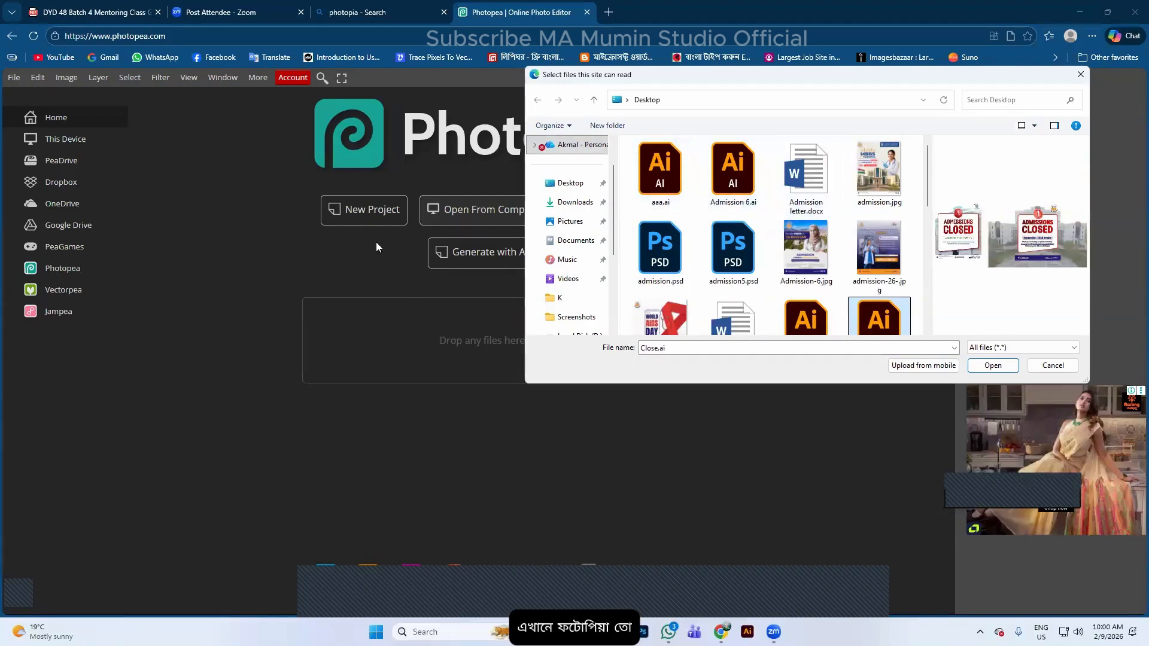
pyautogui.scroll(-1, 762, 223)
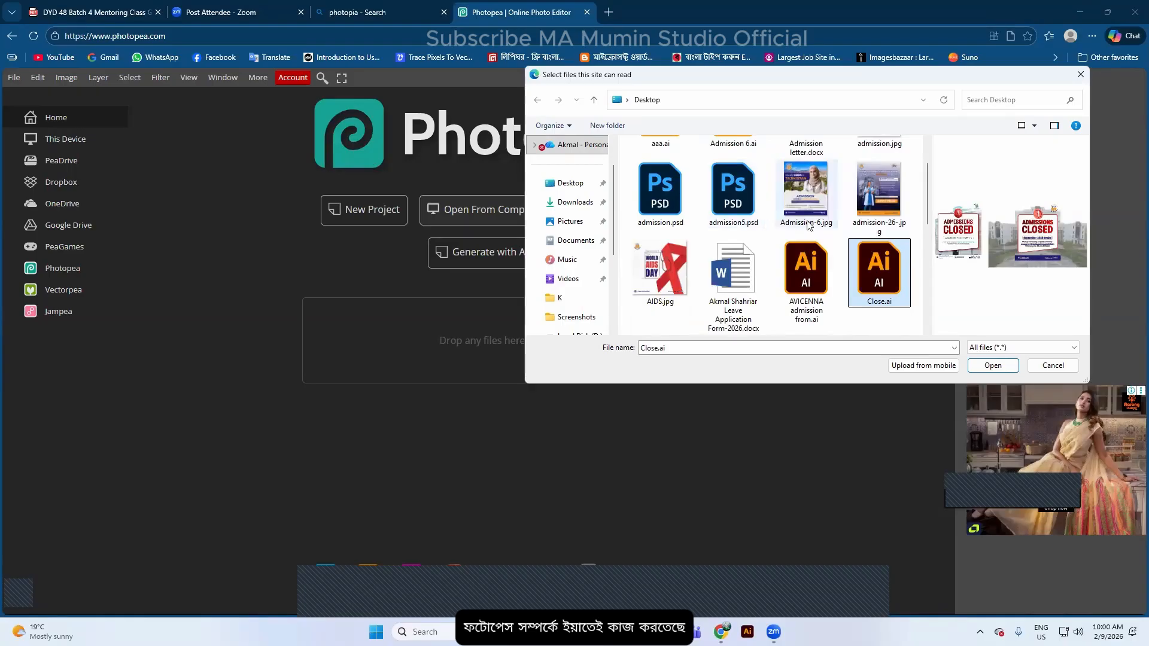
pyautogui.scroll(1, 762, 223)
pyautogui.scroll(-3, 761, 223)
pyautogui.click(1052, 365)
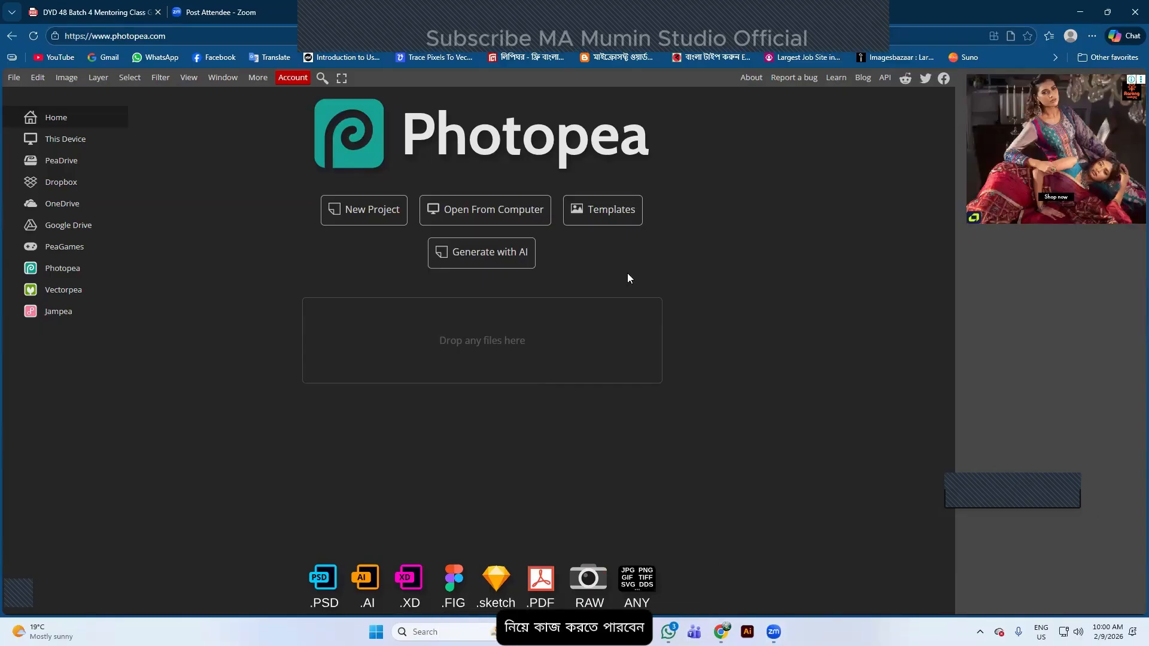
# Open the Photography Studio Facebook Cover Design template from the Facebook category of the templates library
pyautogui.click(597, 211)
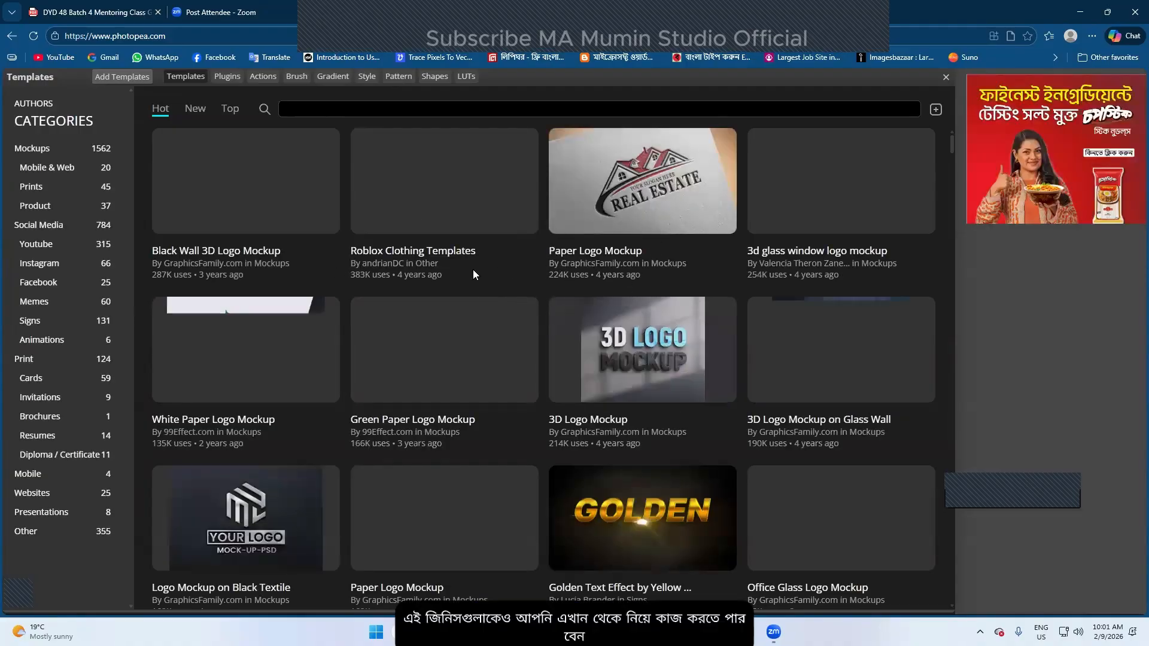
pyautogui.tripleClick(402, 275)
pyautogui.scroll(-4, 572, 363)
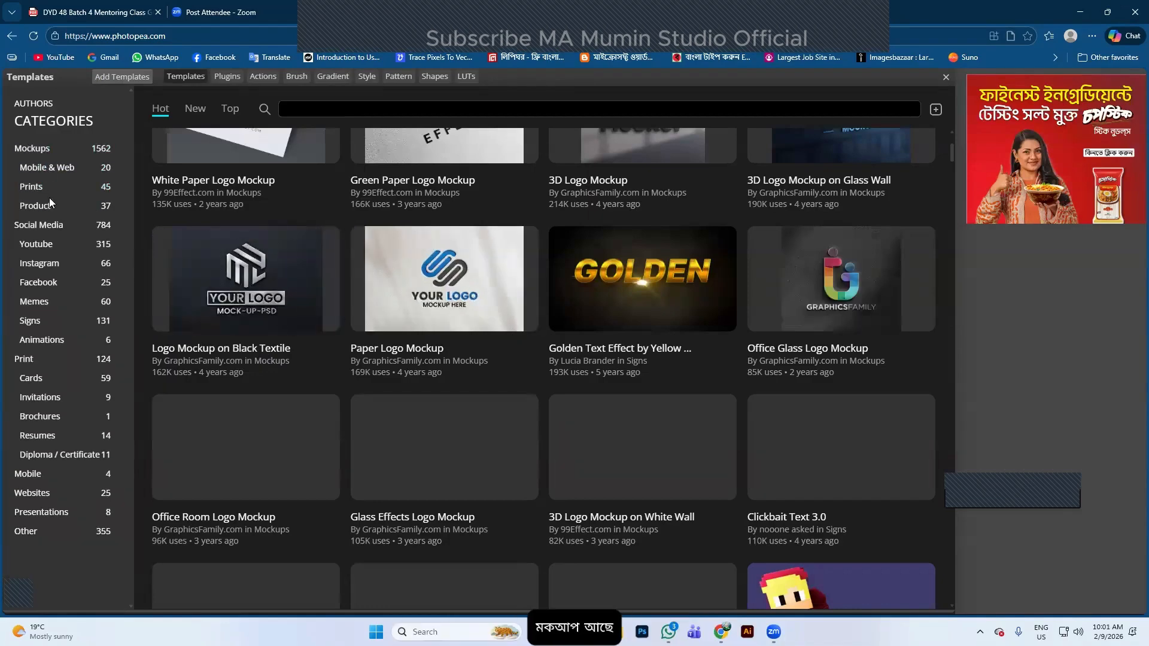
pyautogui.click(43, 282)
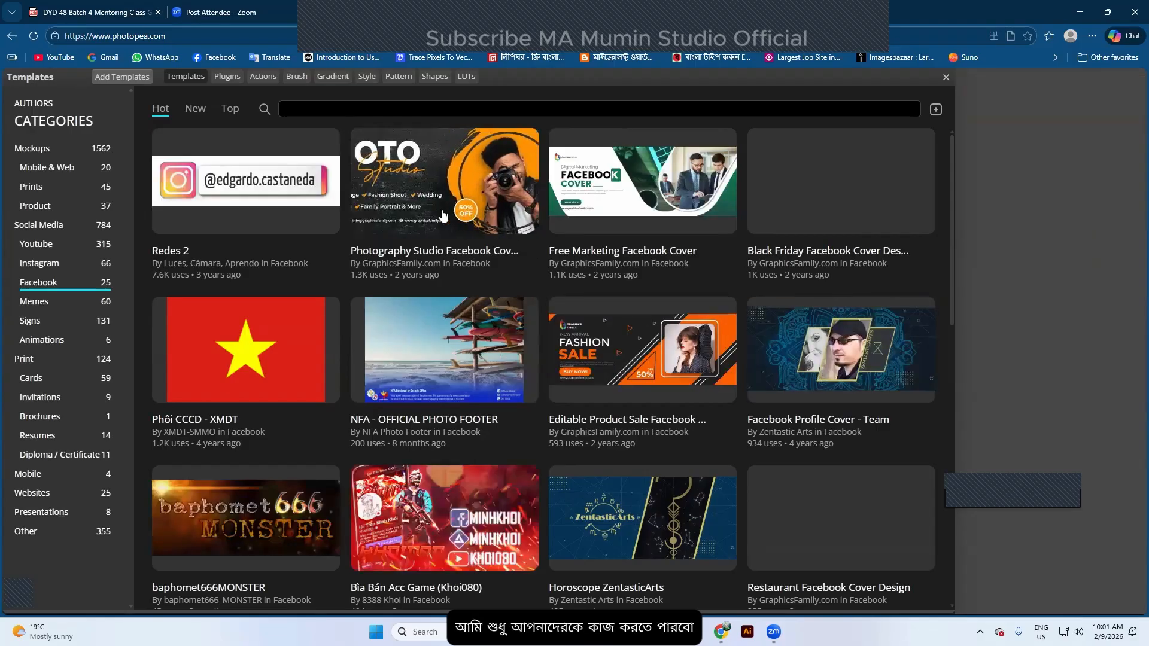
pyautogui.click(444, 179)
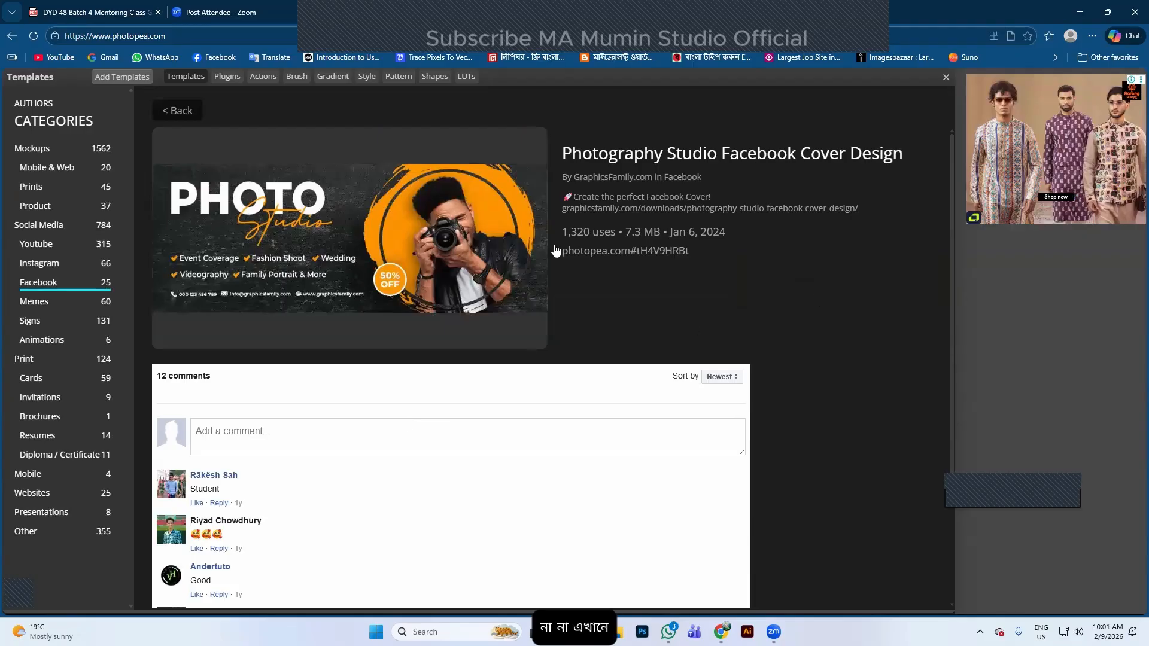
pyautogui.click(621, 252)
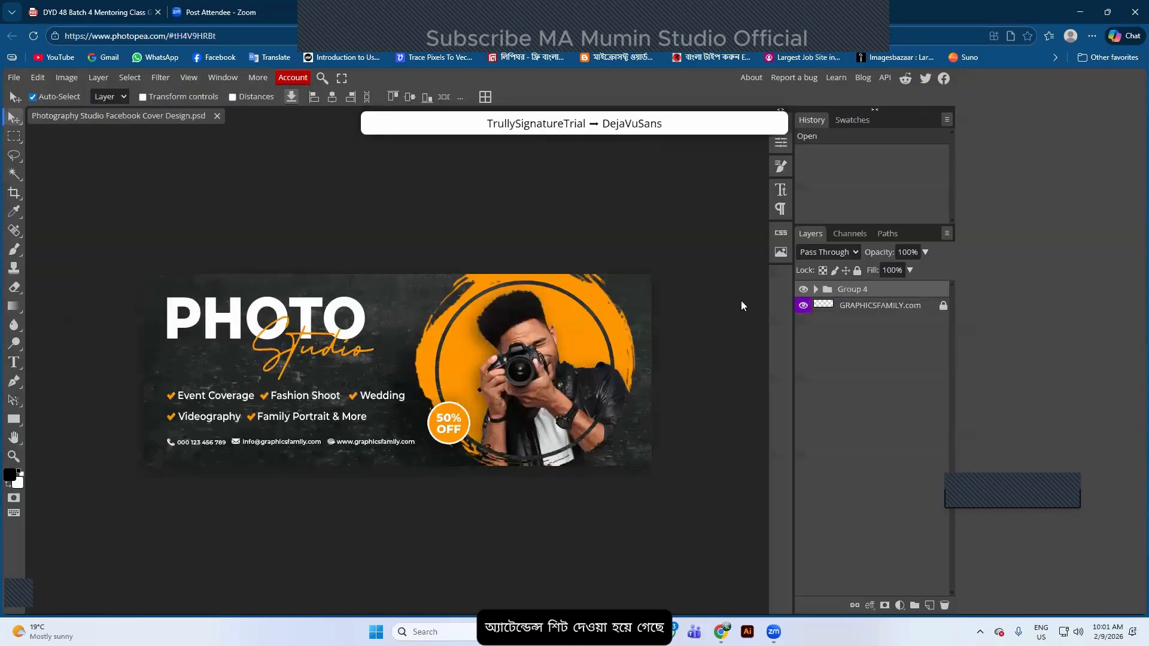
# Expand Group 4 and select the whole PHOTO headline in text editing mode, leaving its wording as is
pyautogui.click(815, 291)
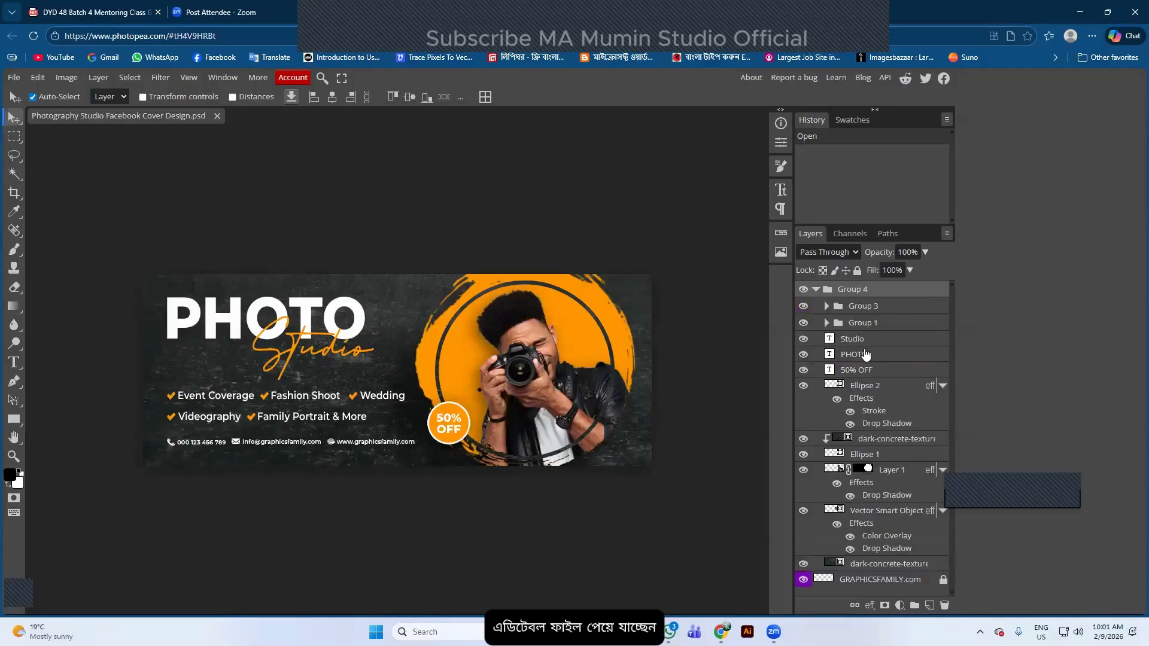
pyautogui.click(293, 329)
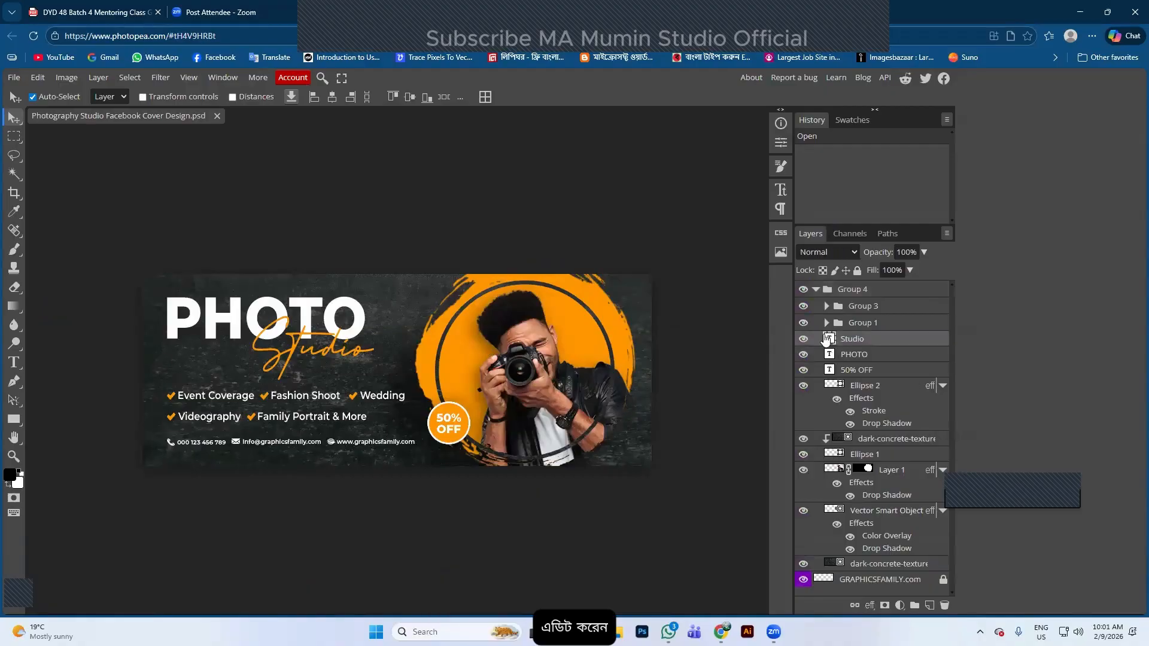
pyautogui.doubleClick(223, 318)
pyautogui.click(247, 316)
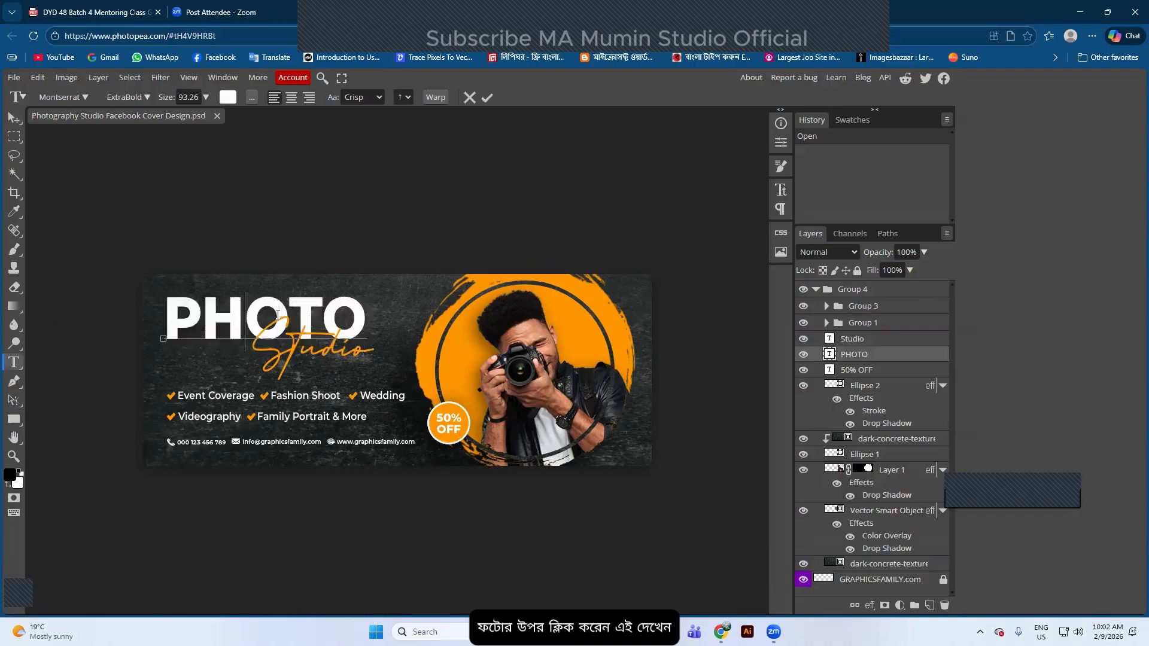
pyautogui.moveTo(362, 314); pyautogui.dragTo(166, 317)
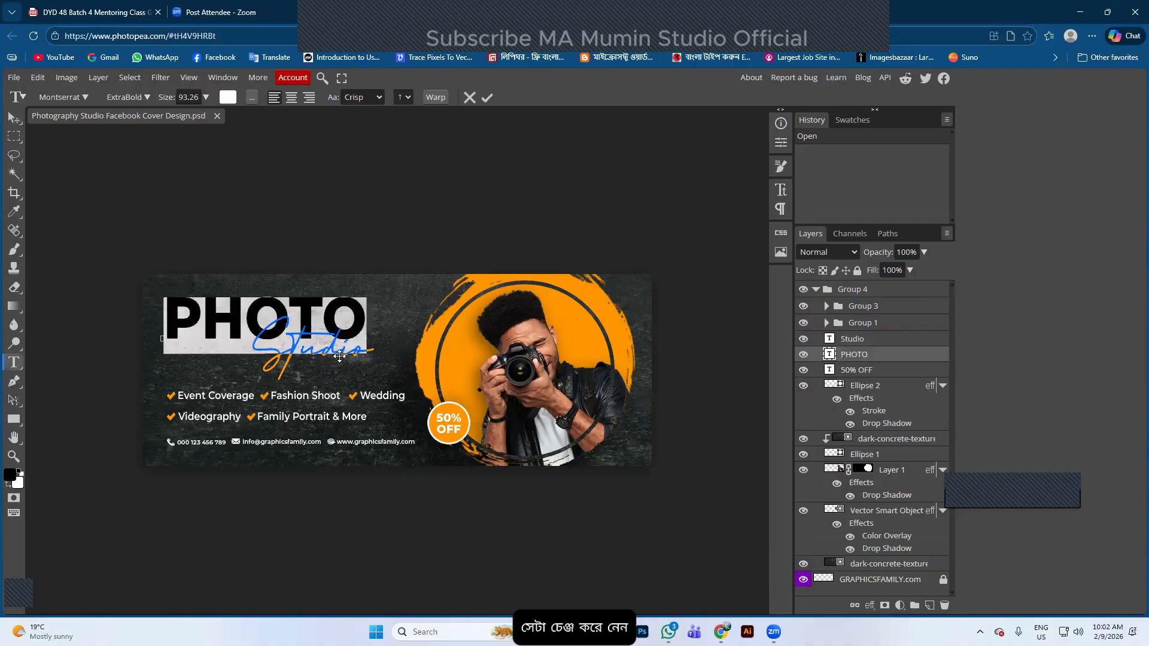
pyautogui.click(487, 97)
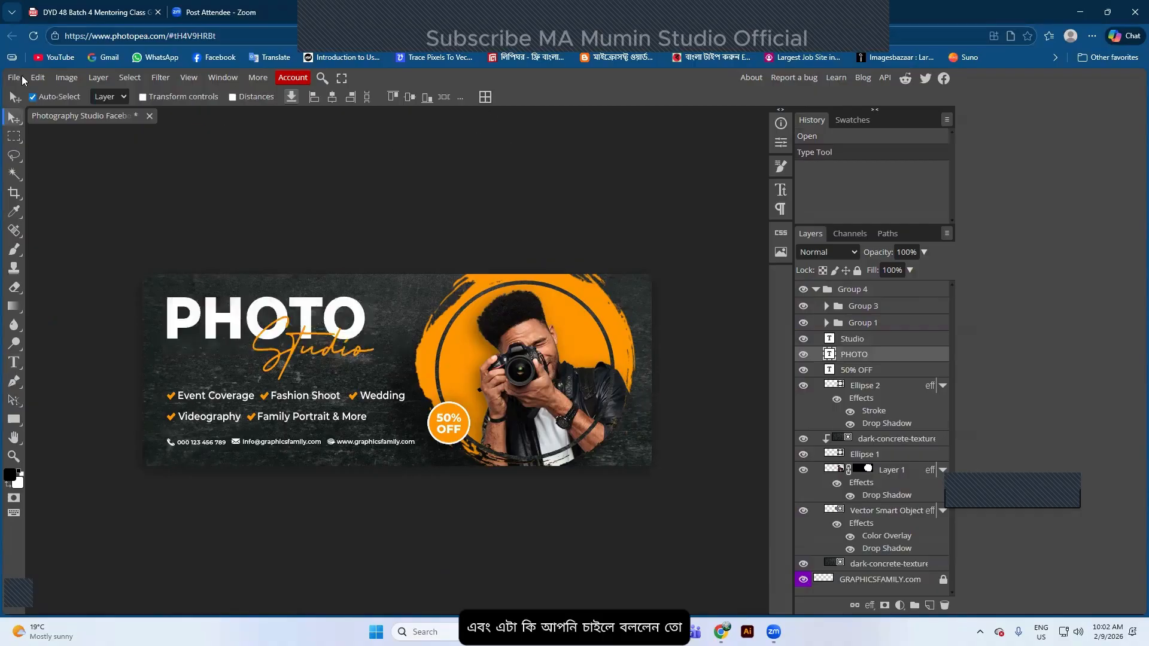
pyautogui.click(17, 79)
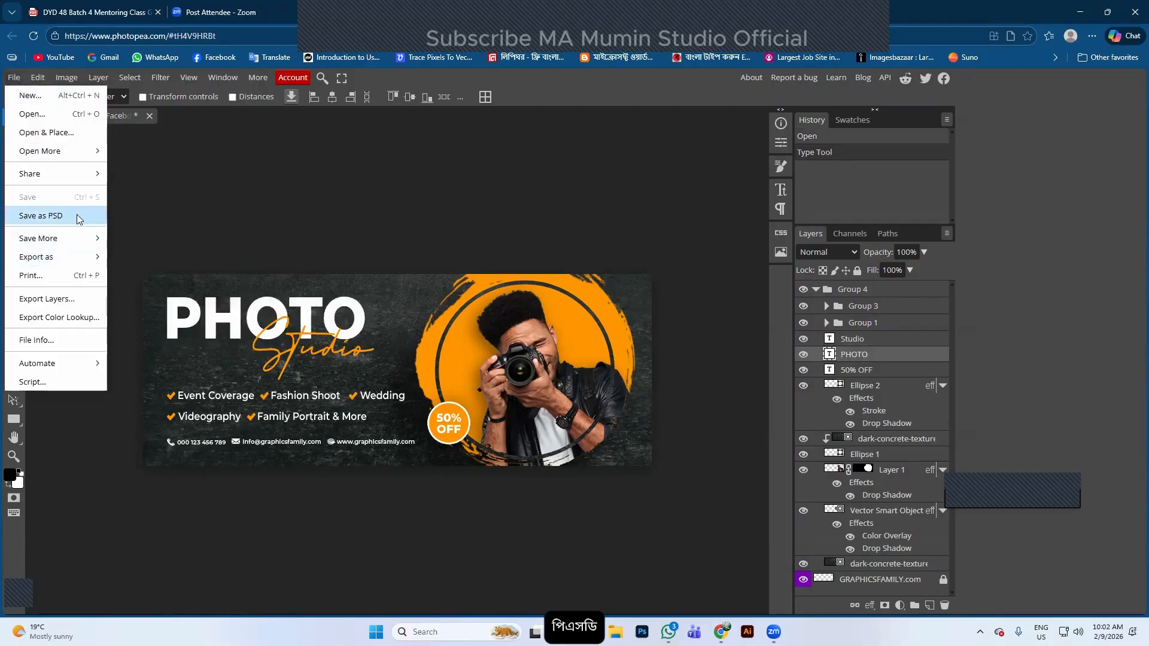
pyautogui.click(508, 235)
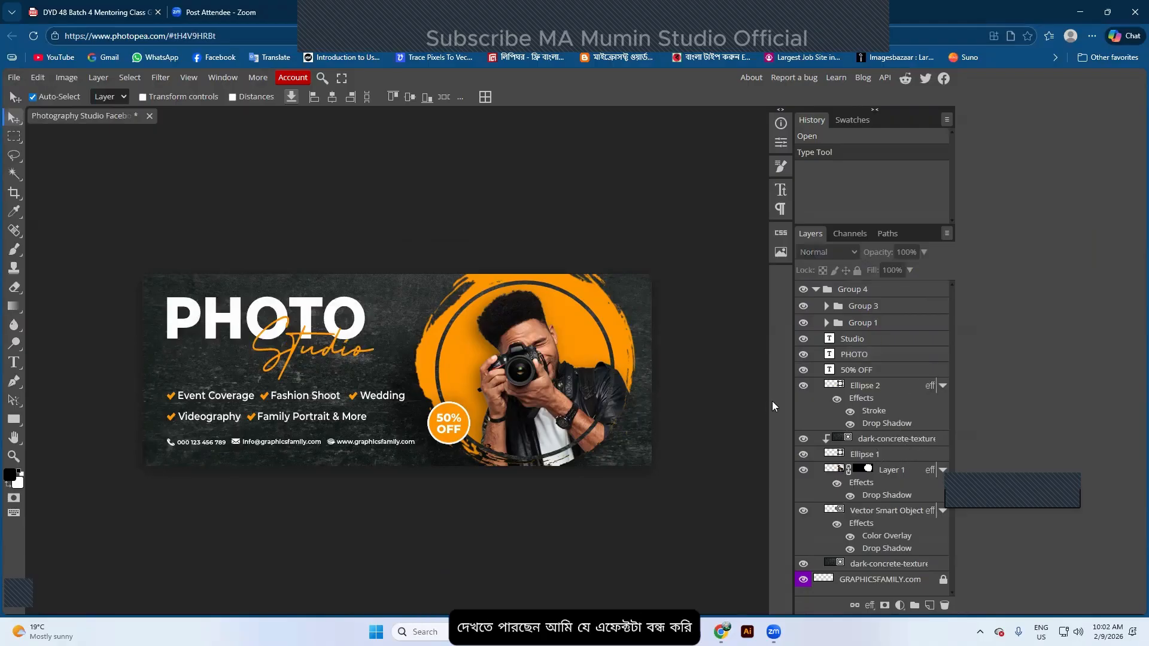
# Toggle the visibility of the Ellipse 2 and Layer 1 layers off and on to see what each contributes
pyautogui.click(803, 386)
pyautogui.click(803, 386)
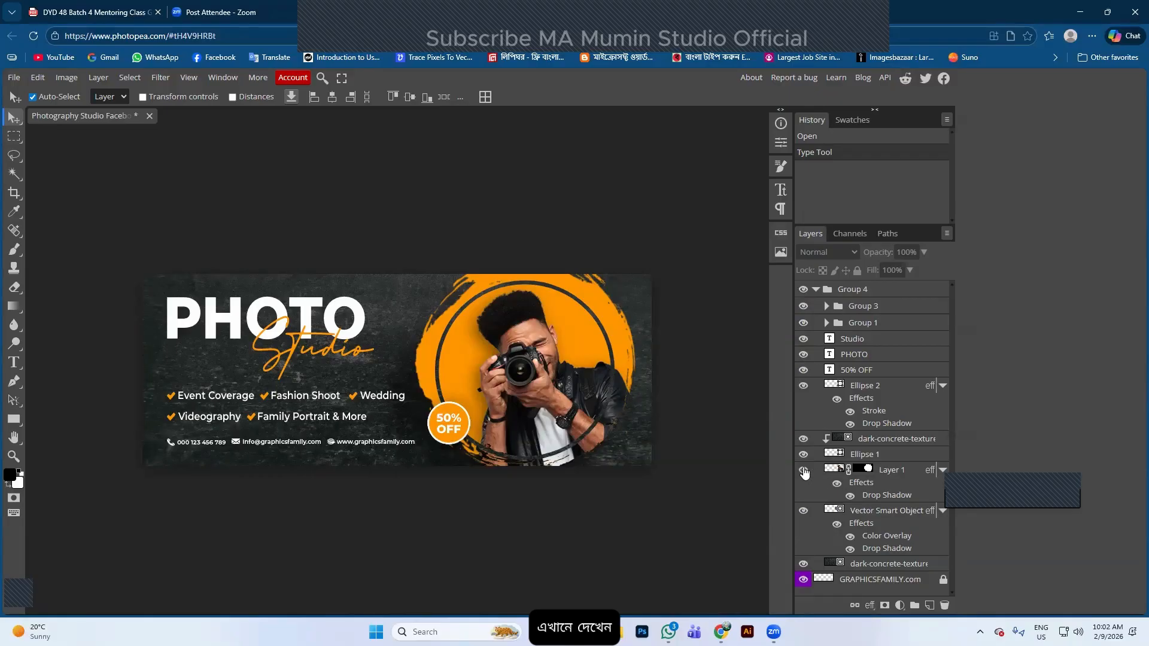
pyautogui.click(803, 471)
pyautogui.click(803, 471)
pyautogui.click(803, 471)
pyautogui.click(803, 470)
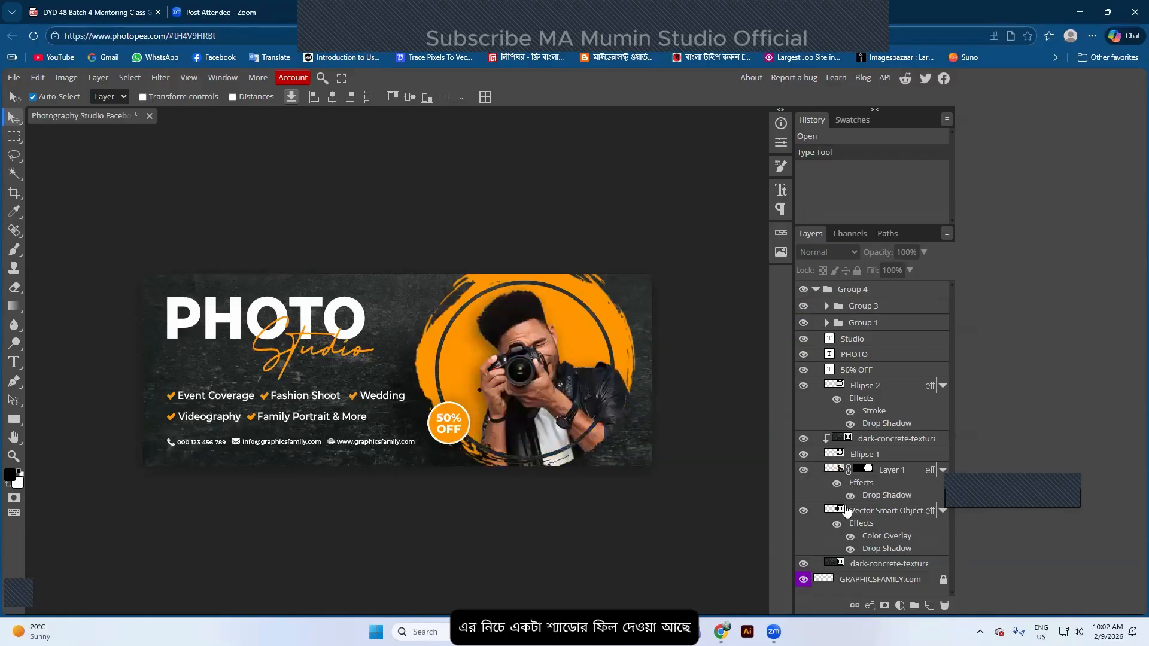
# Toggle the Drop Shadow effects of Layer 1 and the Vector Smart Object off and on to compare the cover design
pyautogui.click(849, 496)
pyautogui.click(850, 496)
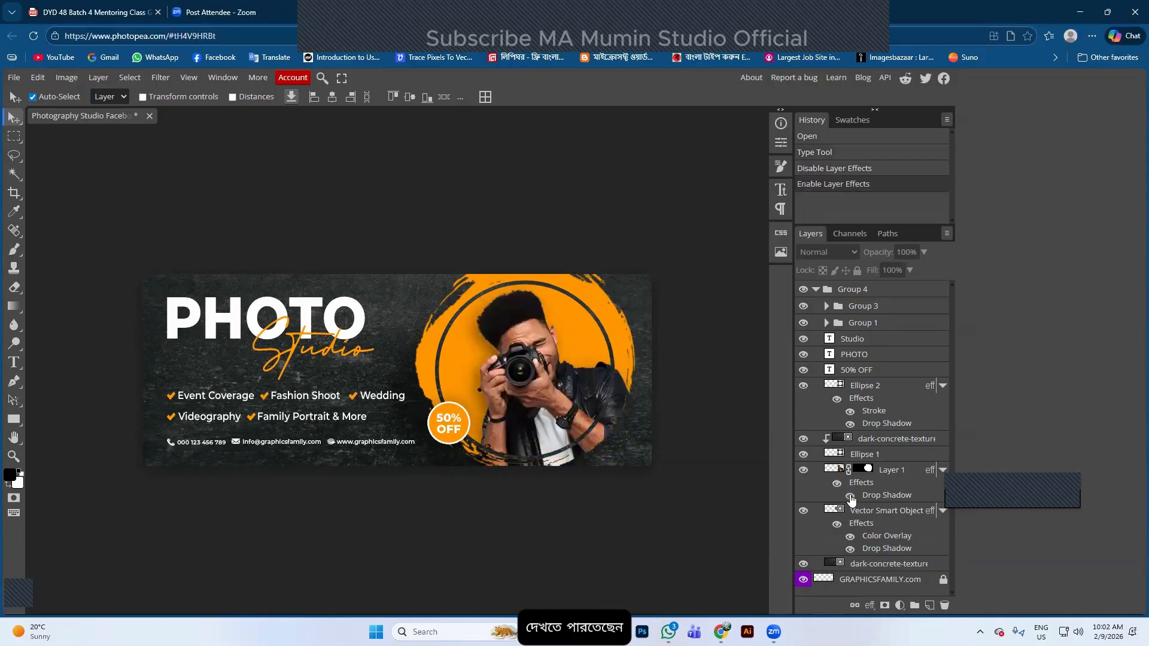
pyautogui.click(850, 496)
pyautogui.click(850, 495)
pyautogui.click(850, 495)
pyautogui.click(849, 495)
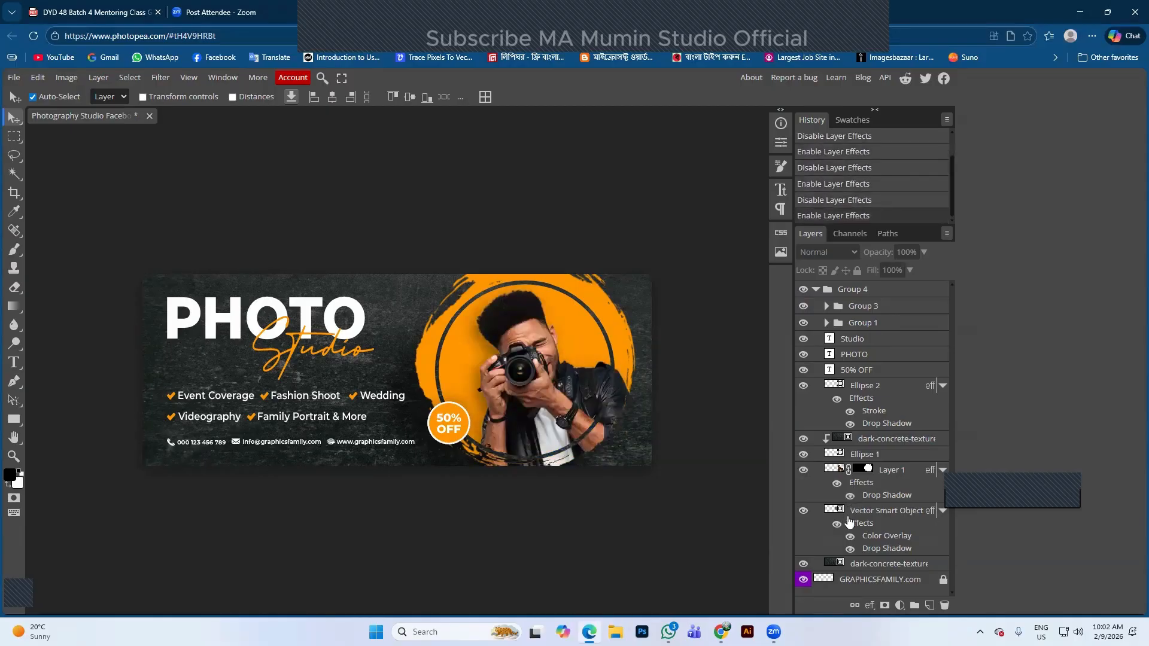
pyautogui.click(851, 549)
pyautogui.click(851, 550)
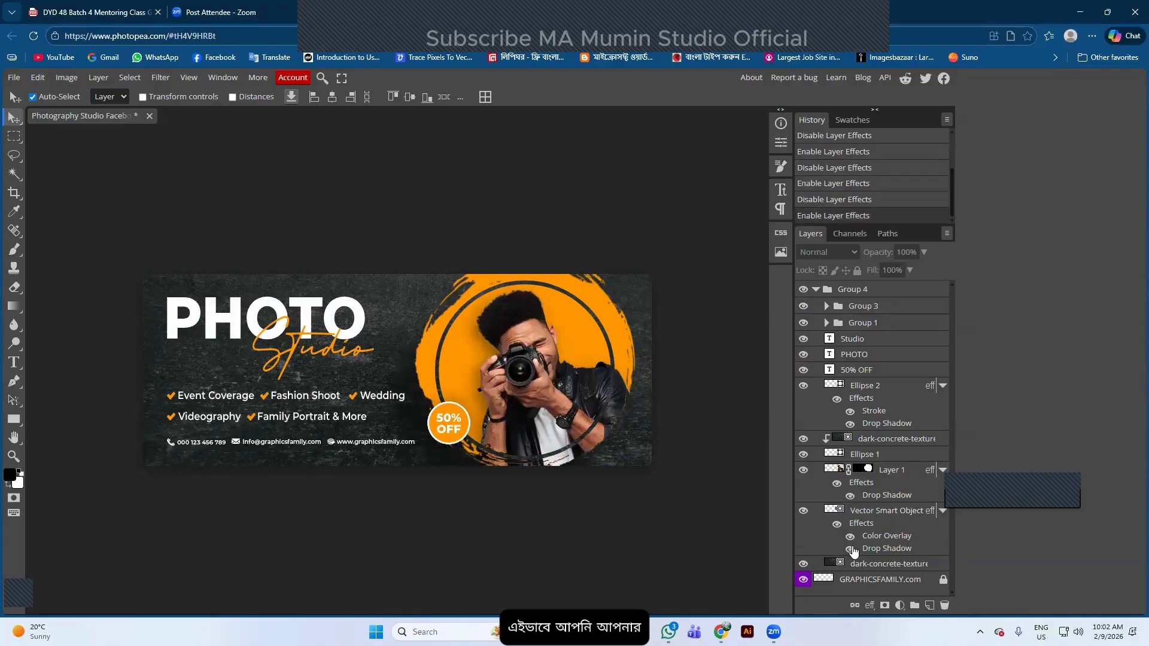
pyautogui.click(850, 550)
pyautogui.click(851, 549)
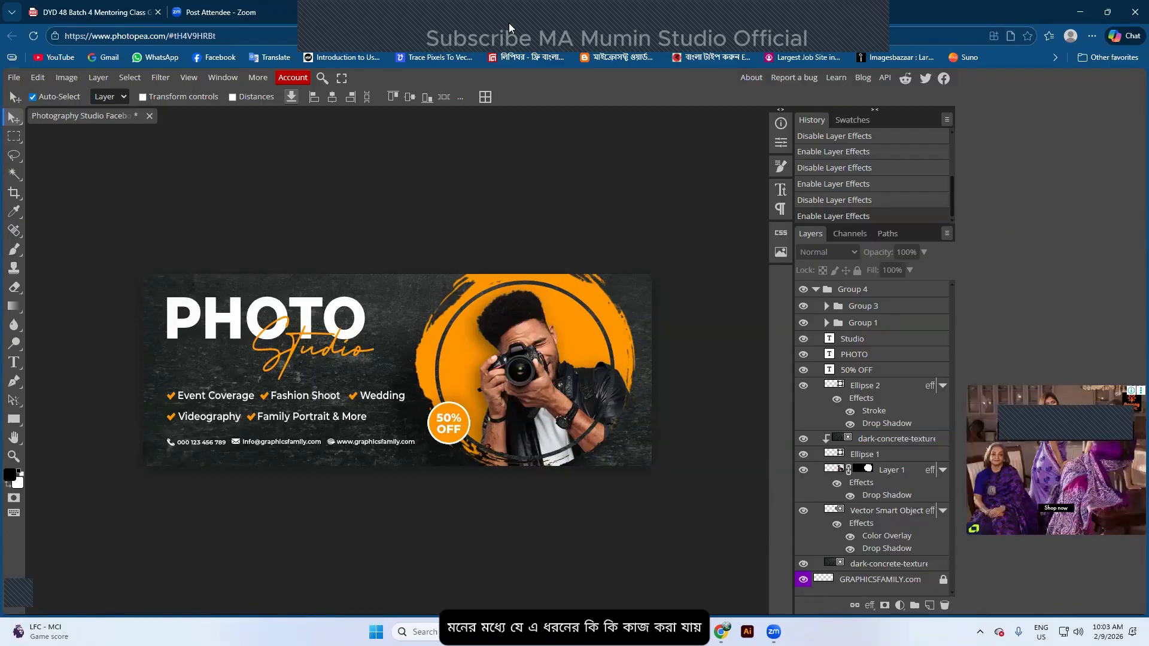
# Close both Photopea browser tabs, discarding the unsaved changes to the cover design
pyautogui.click(730, 12)
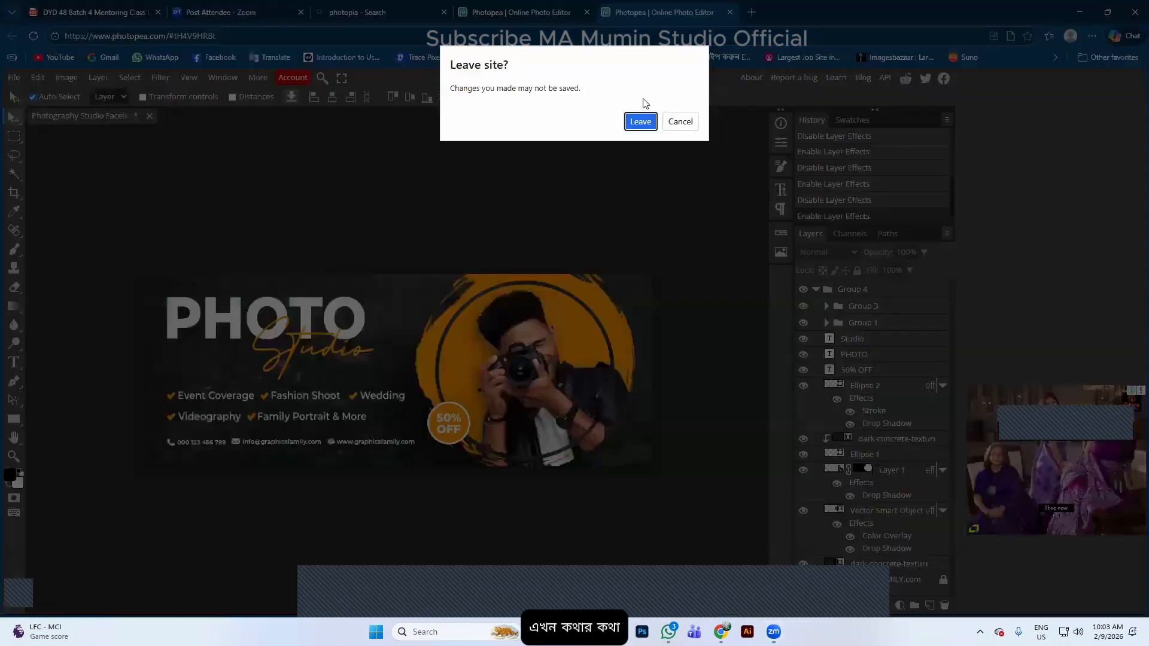
pyautogui.click(640, 120)
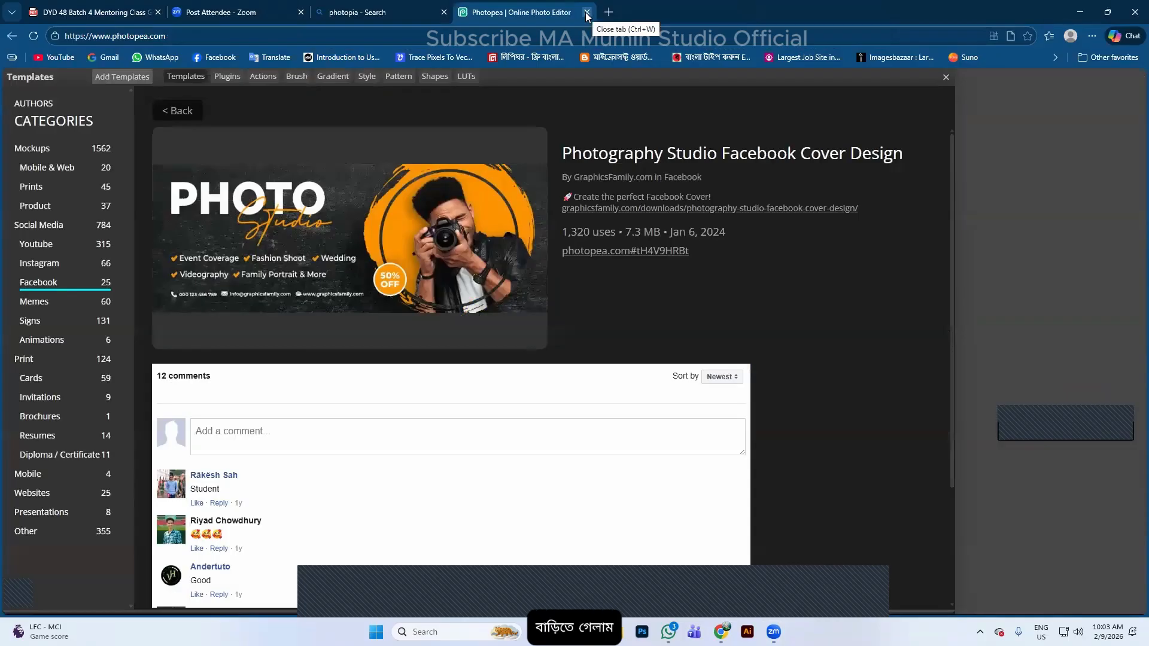
pyautogui.click(587, 12)
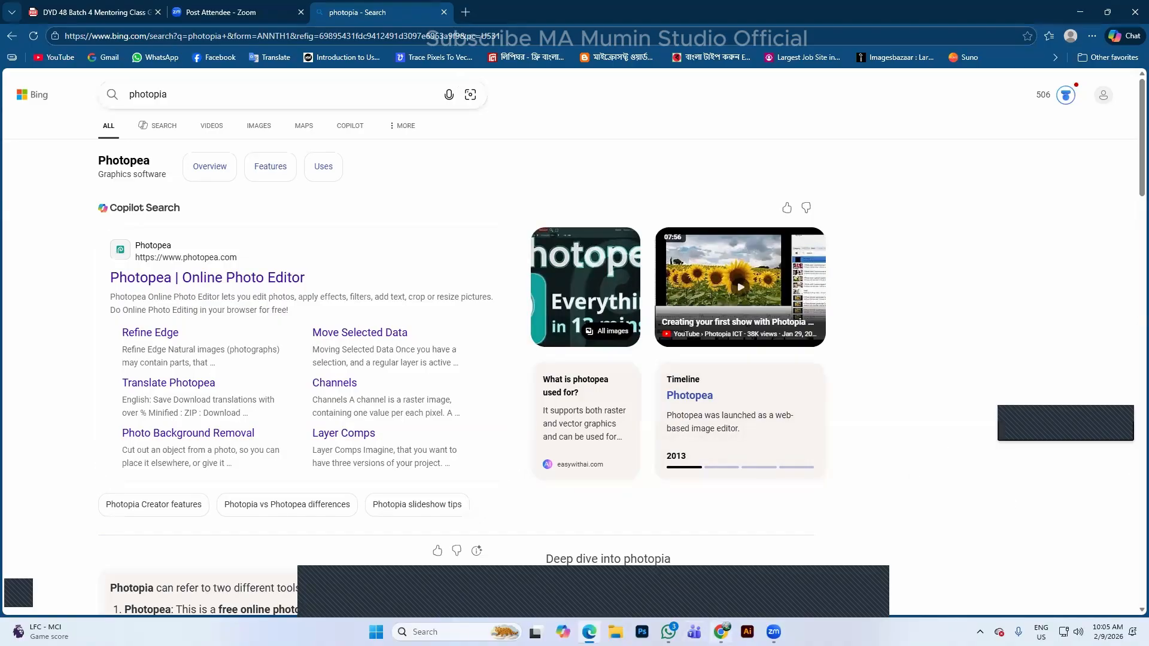
# Switch to Chrome and replace the Affinity page with a new blank tab
pyautogui.moveTo(721, 632)
pyautogui.click(718, 545)
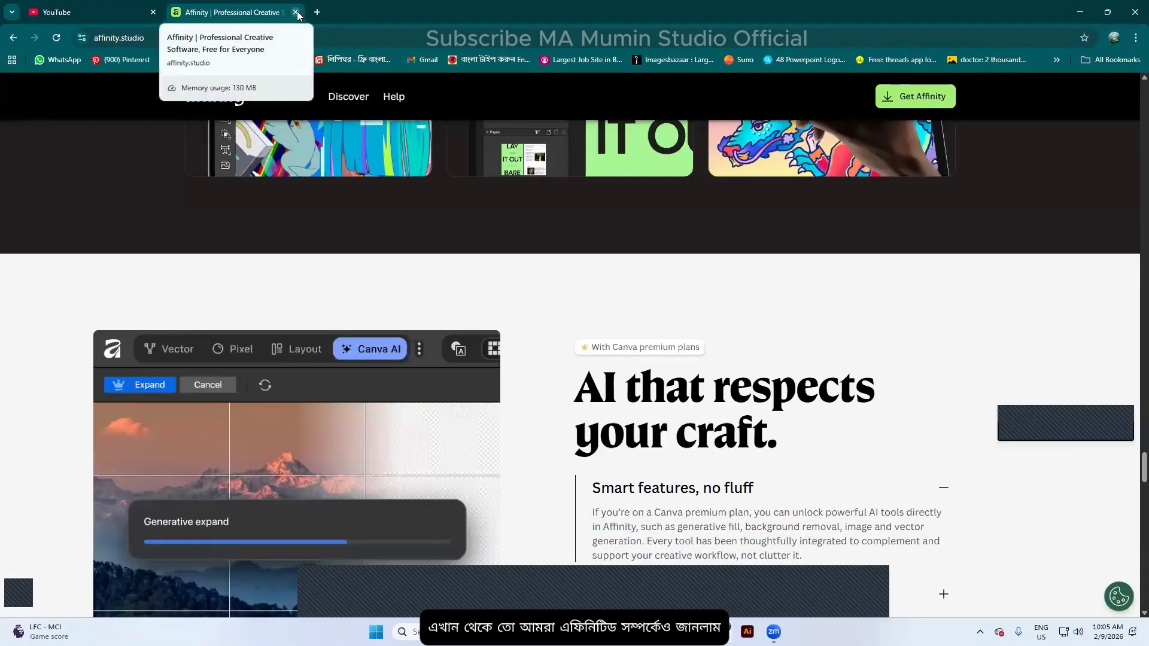
pyautogui.click(317, 12)
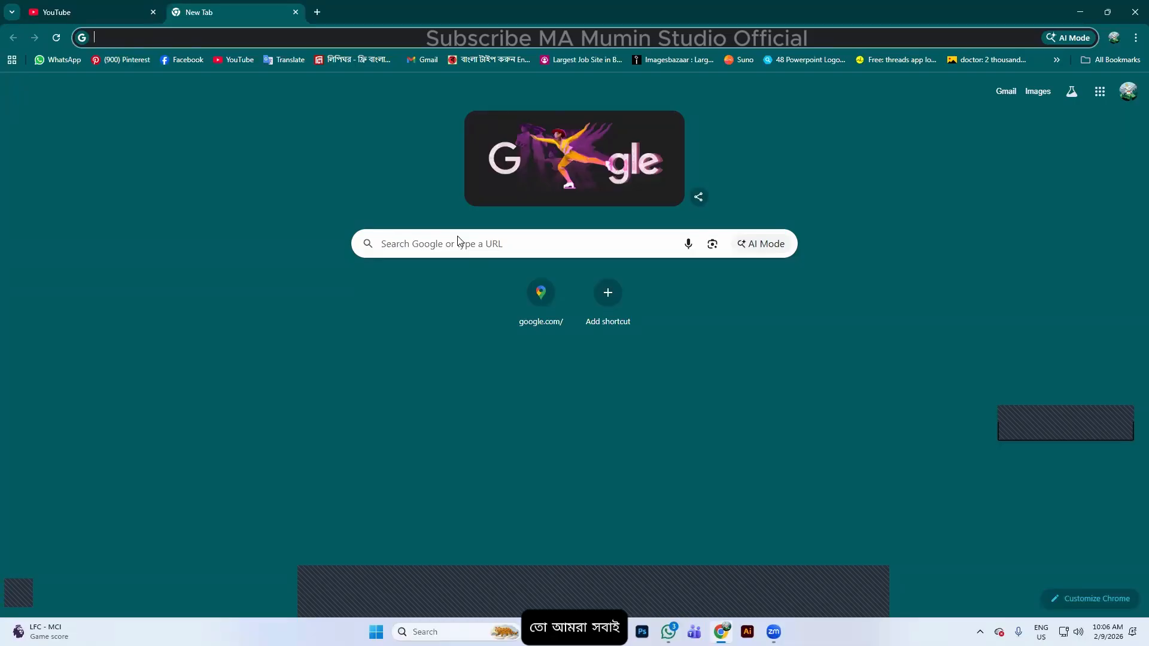
pyautogui.click(463, 243)
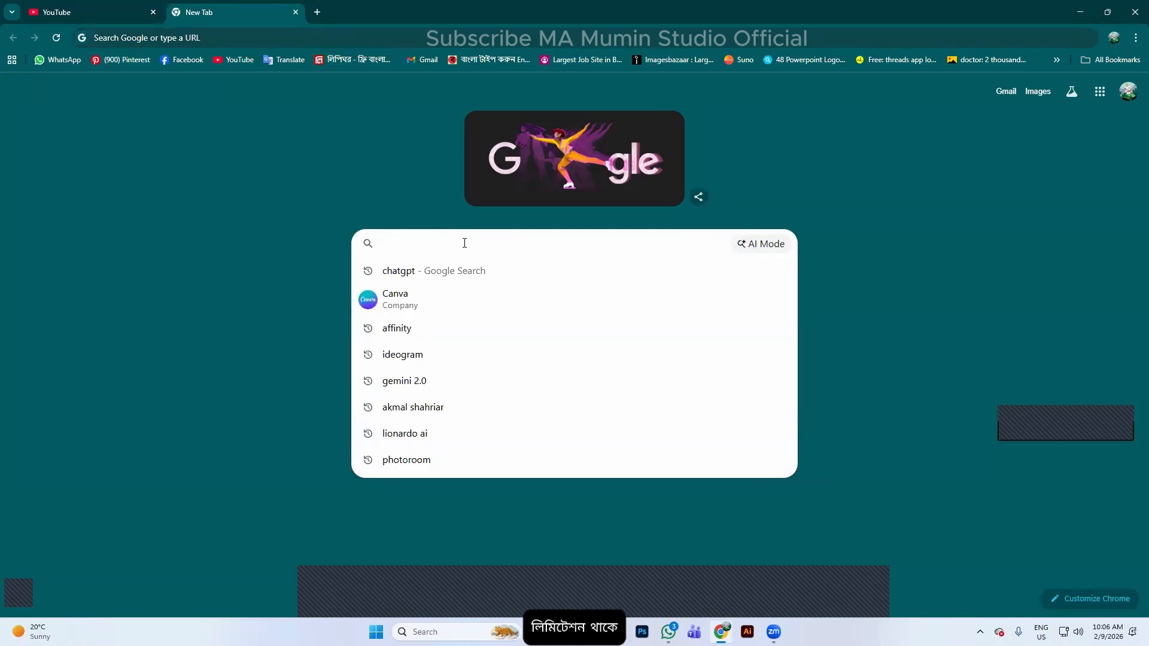
pyautogui.click(443, 214)
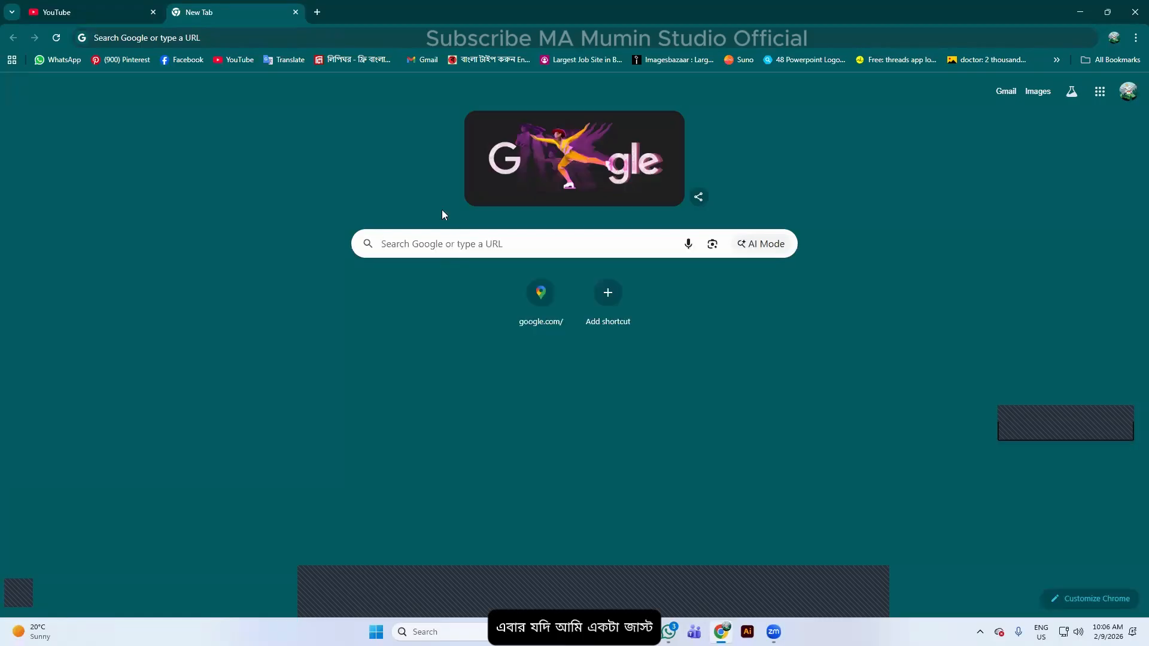
# Search Google for "best graphic designer portfolio websites"
pyautogui.click(449, 242)
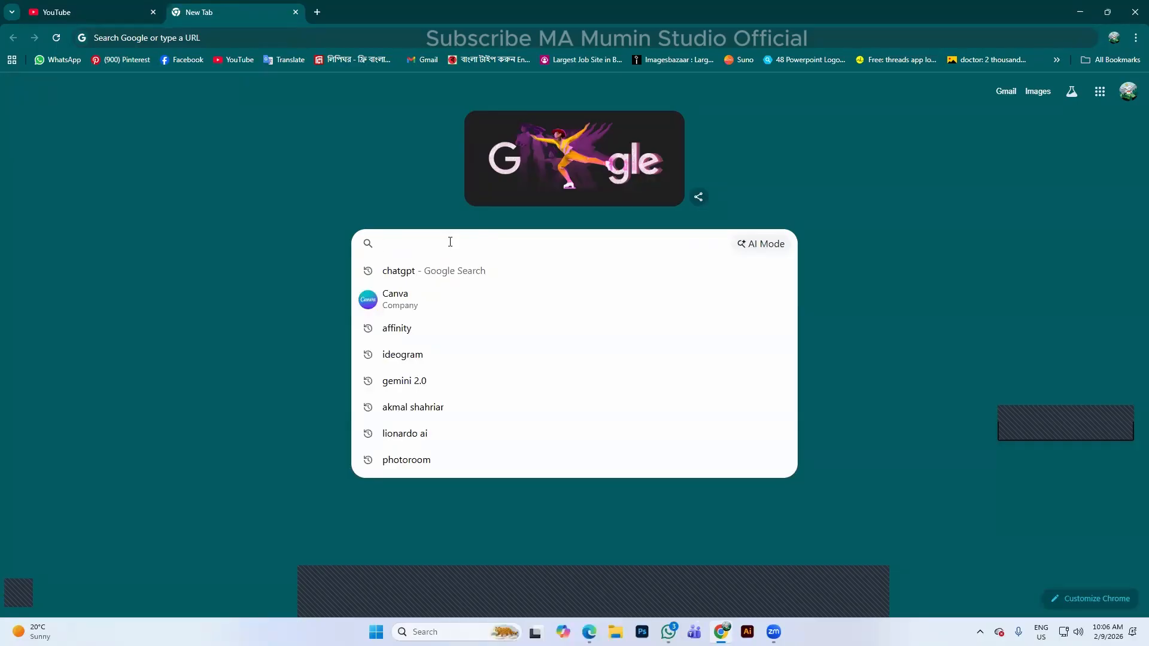
pyautogui.write('be')
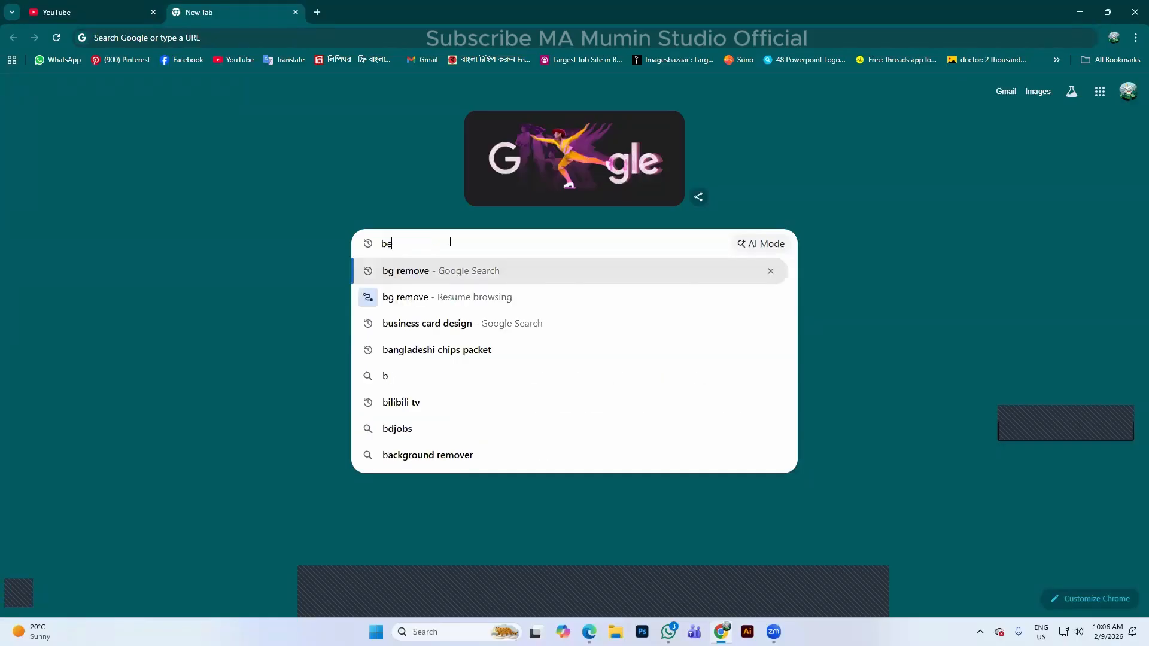
pyautogui.write('st ')
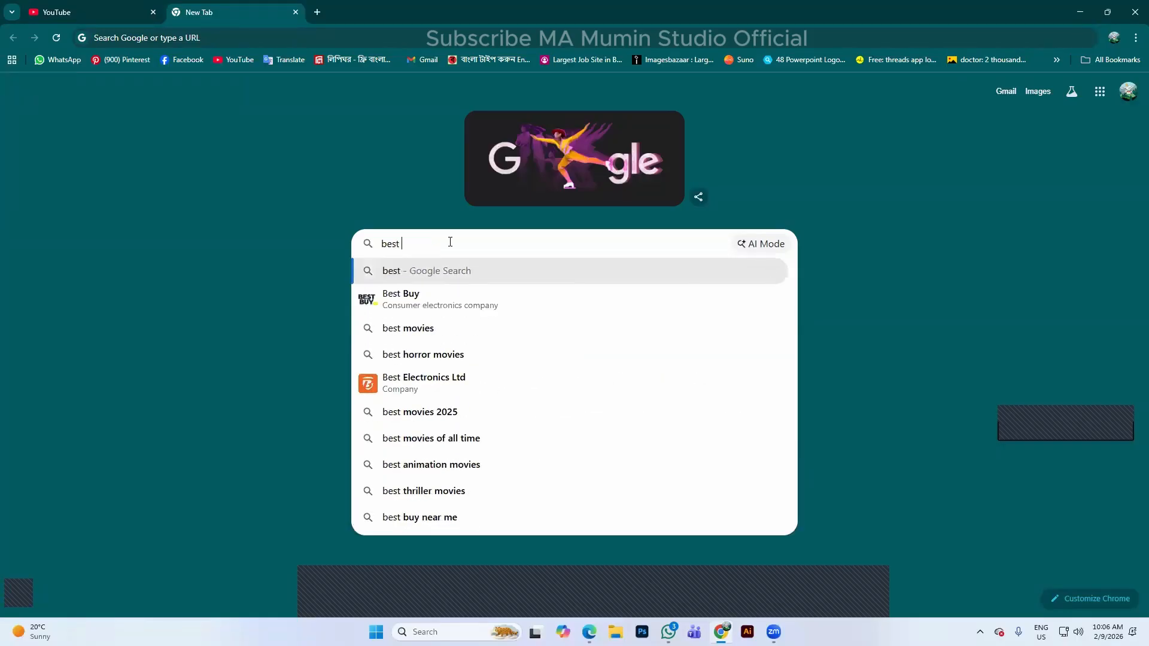
pyautogui.write('graph')
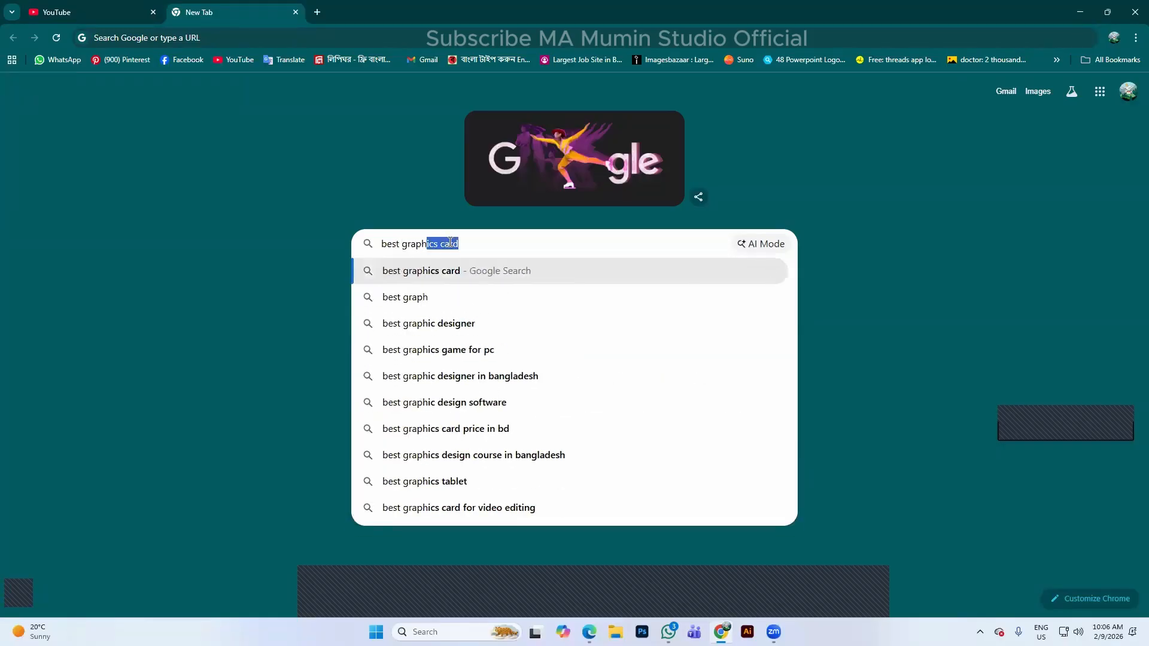
pyautogui.write('ic de')
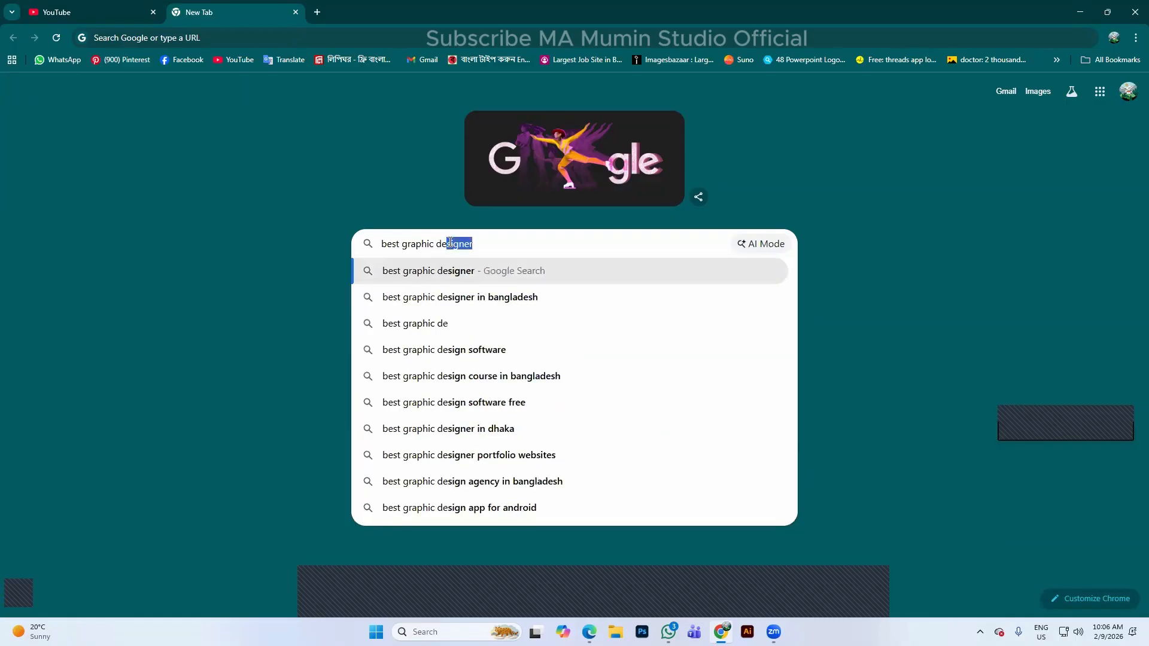
pyautogui.write('sign')
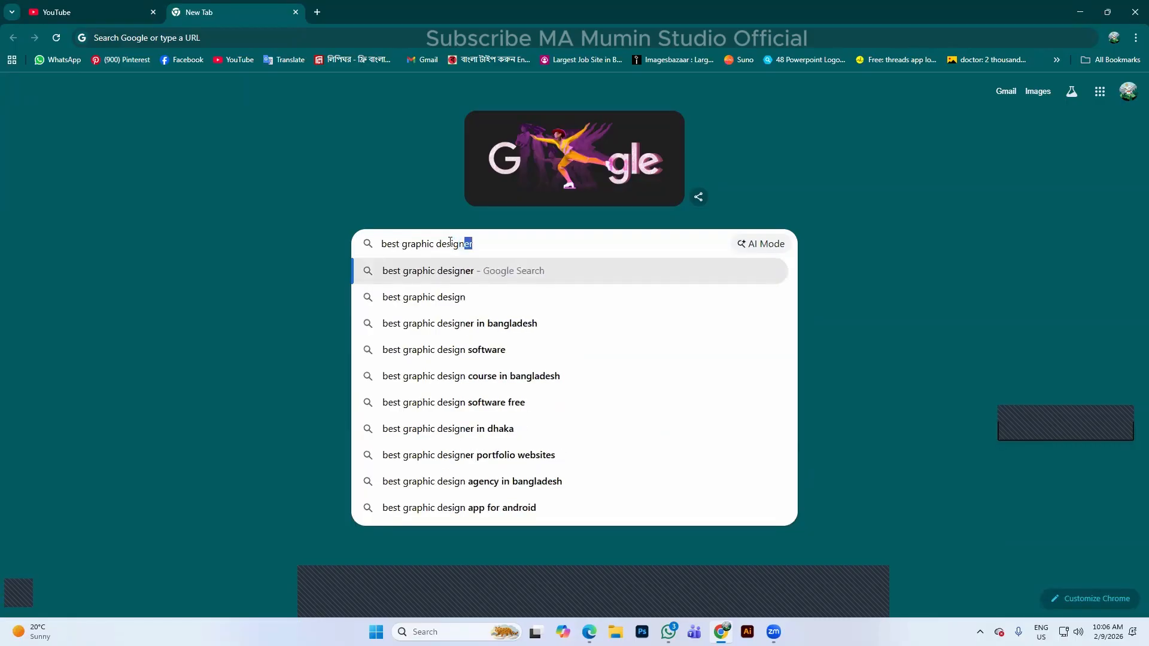
pyautogui.write('er ')
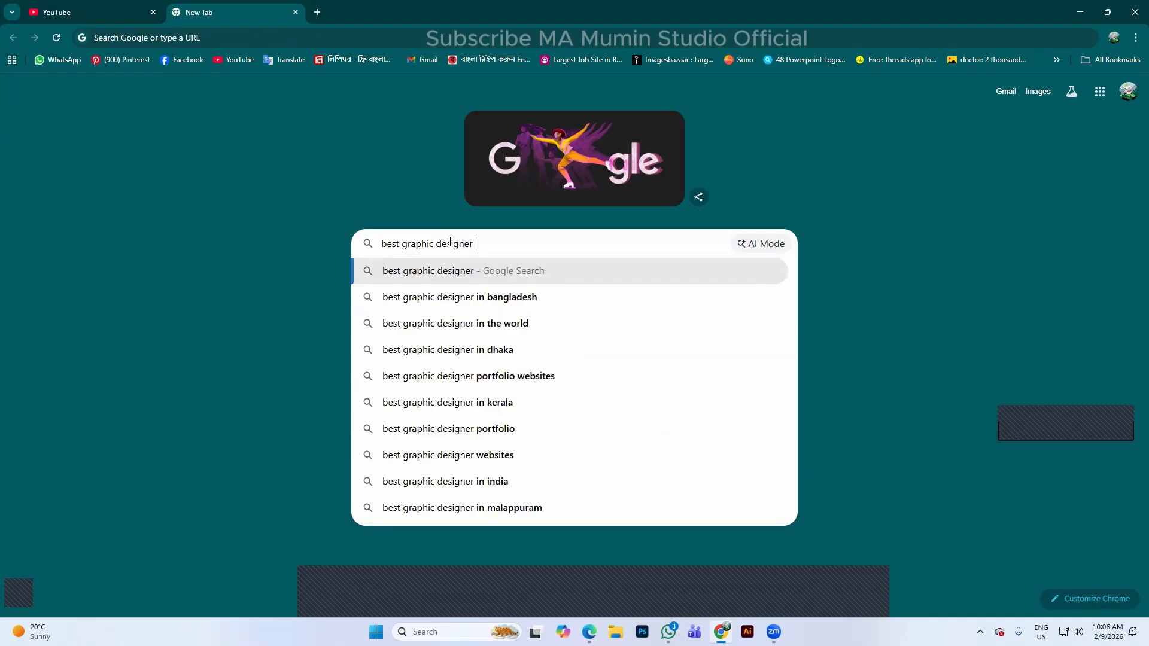
pyautogui.write('p')
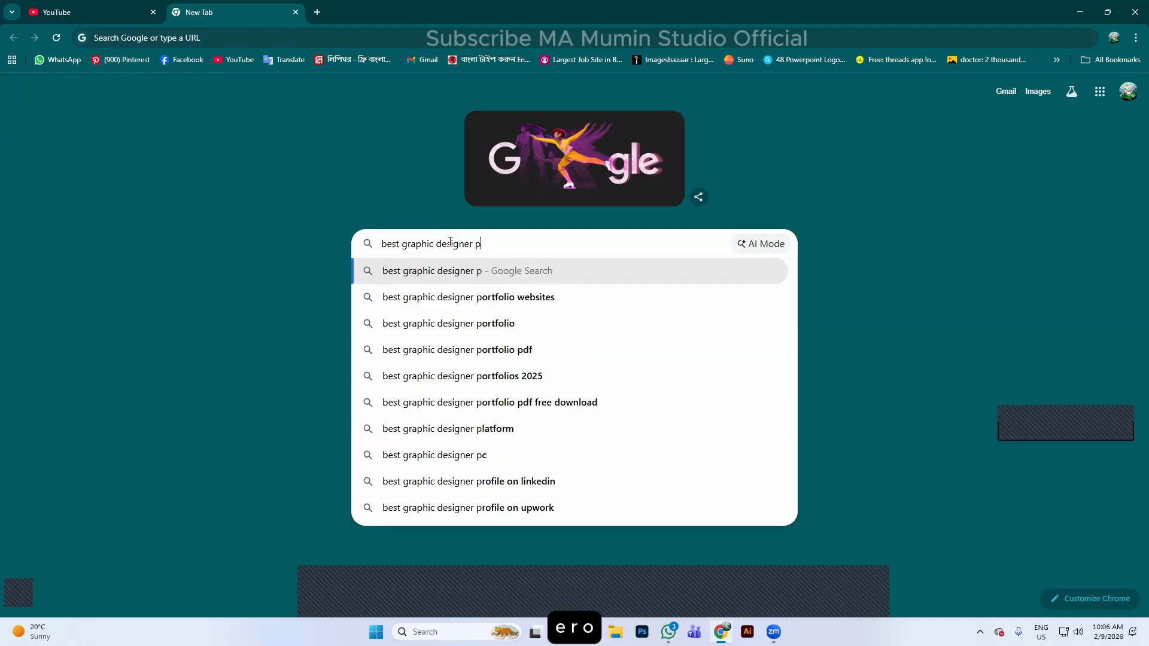
pyautogui.write('rotfolio ')
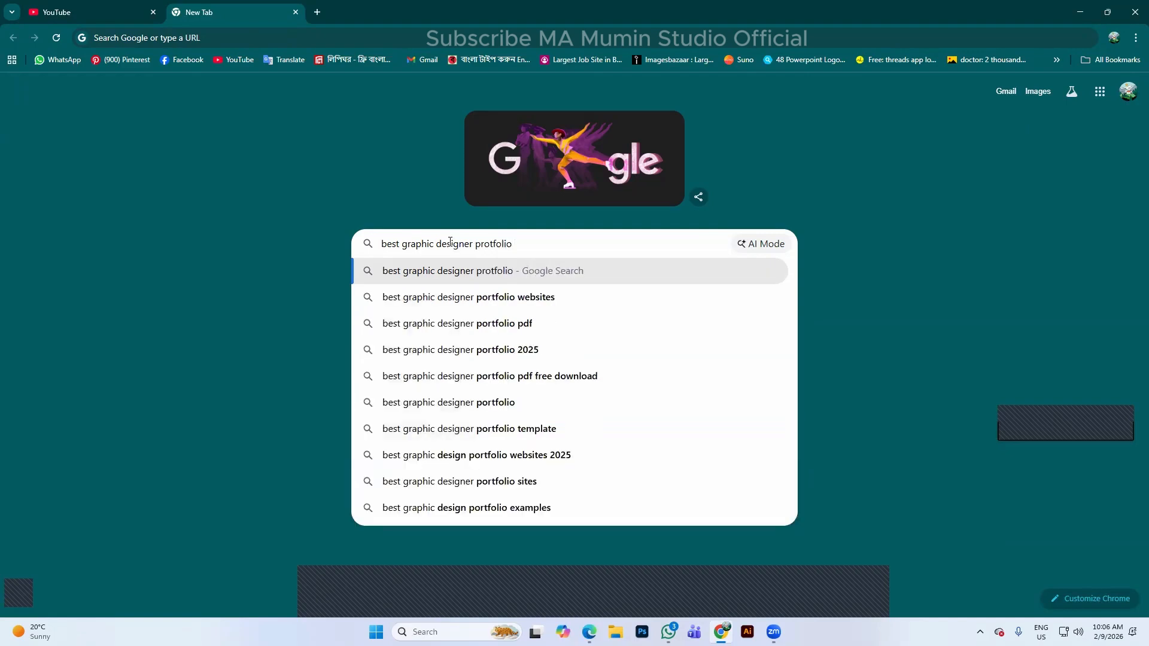
pyautogui.write('wen')
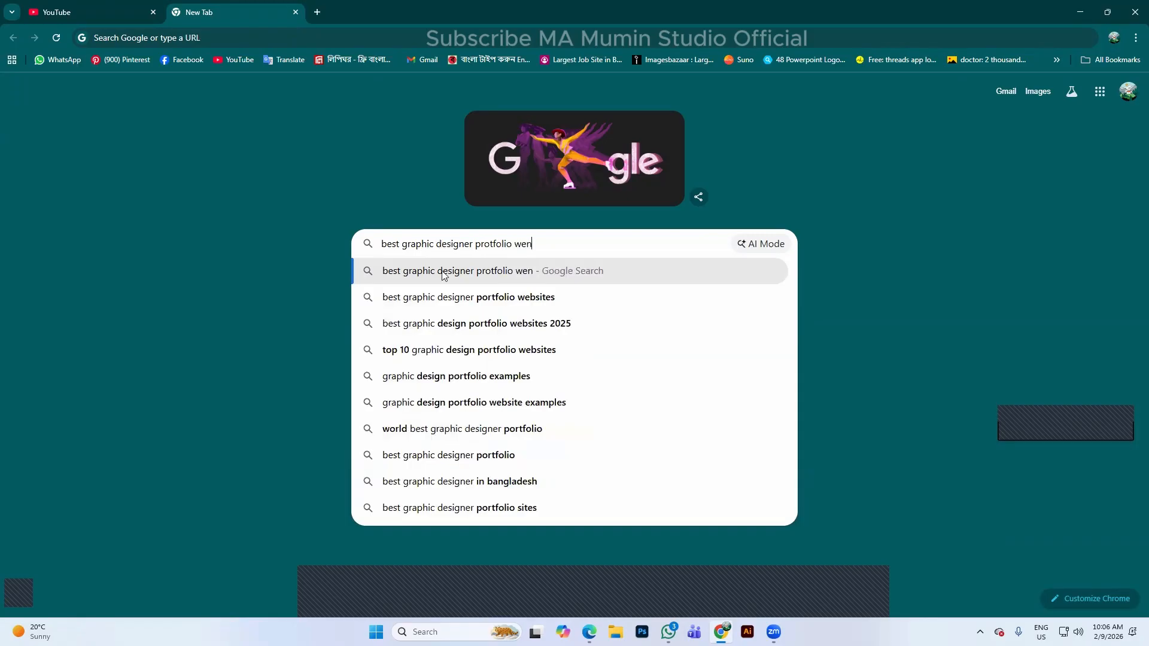
pyautogui.click(493, 295)
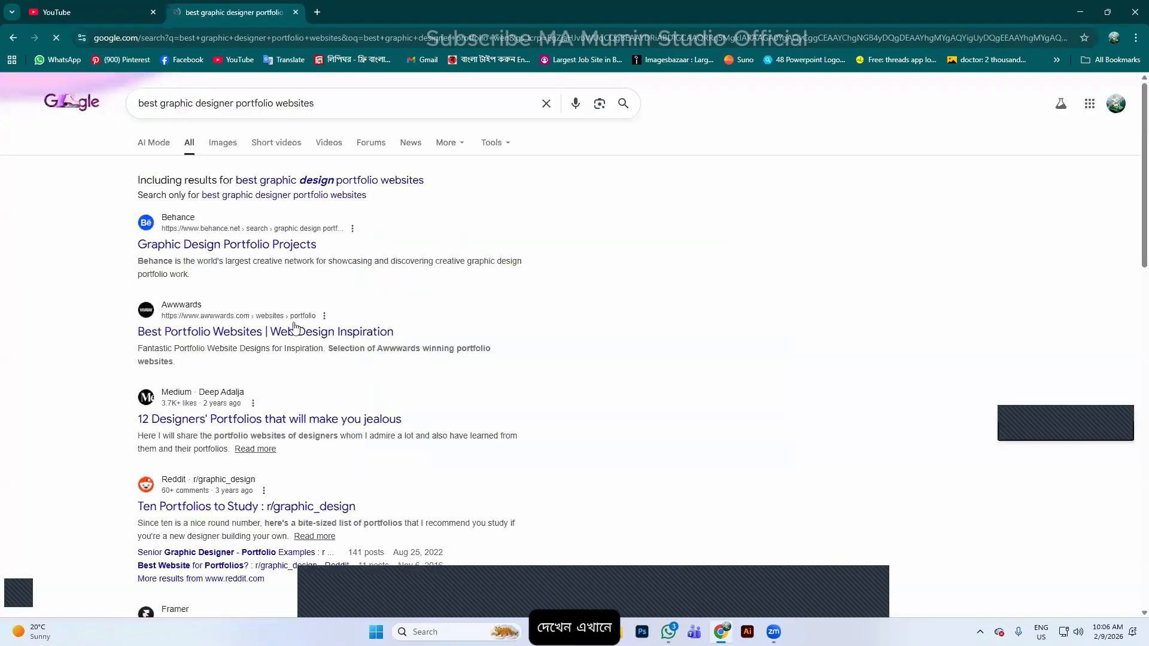
# Look through the search results for graphic design portfolio websites and galleries
pyautogui.scroll(-2, 228, 329)
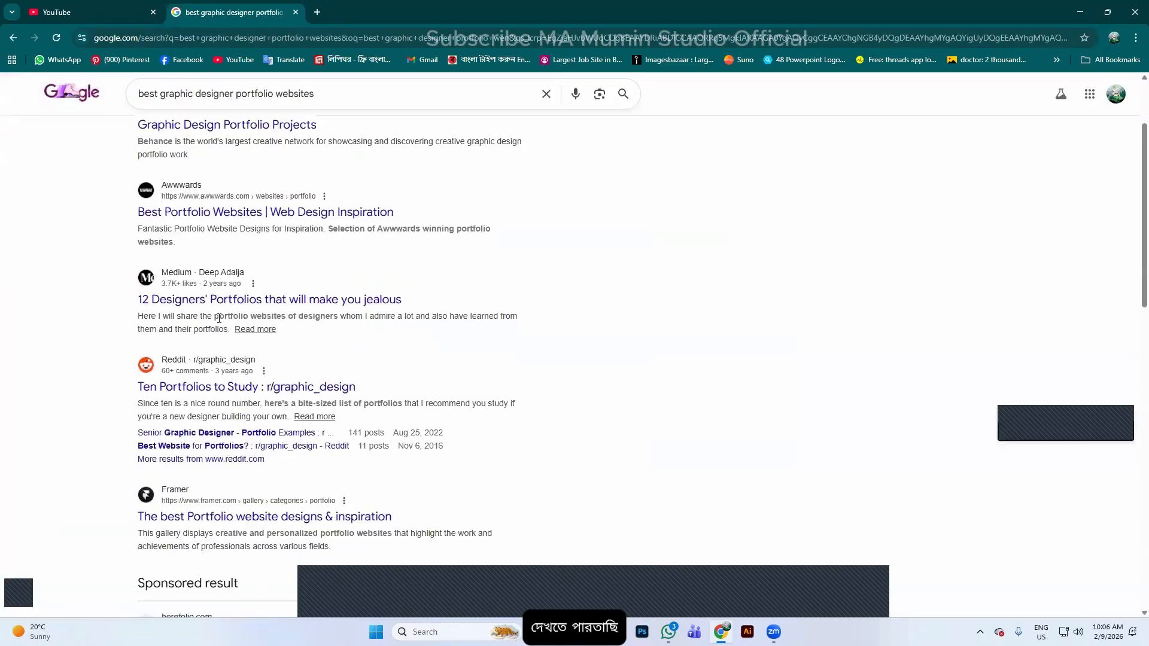
pyautogui.scroll(-1, 236, 342)
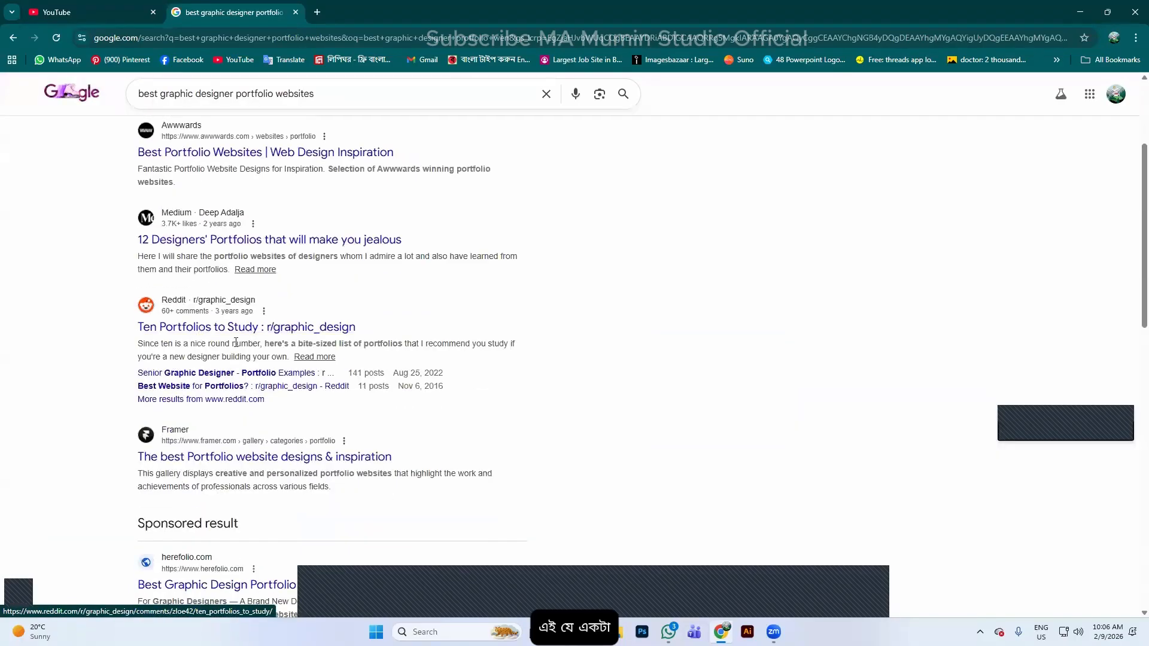
pyautogui.scroll(-2, 236, 342)
pyautogui.scroll(2, 355, 339)
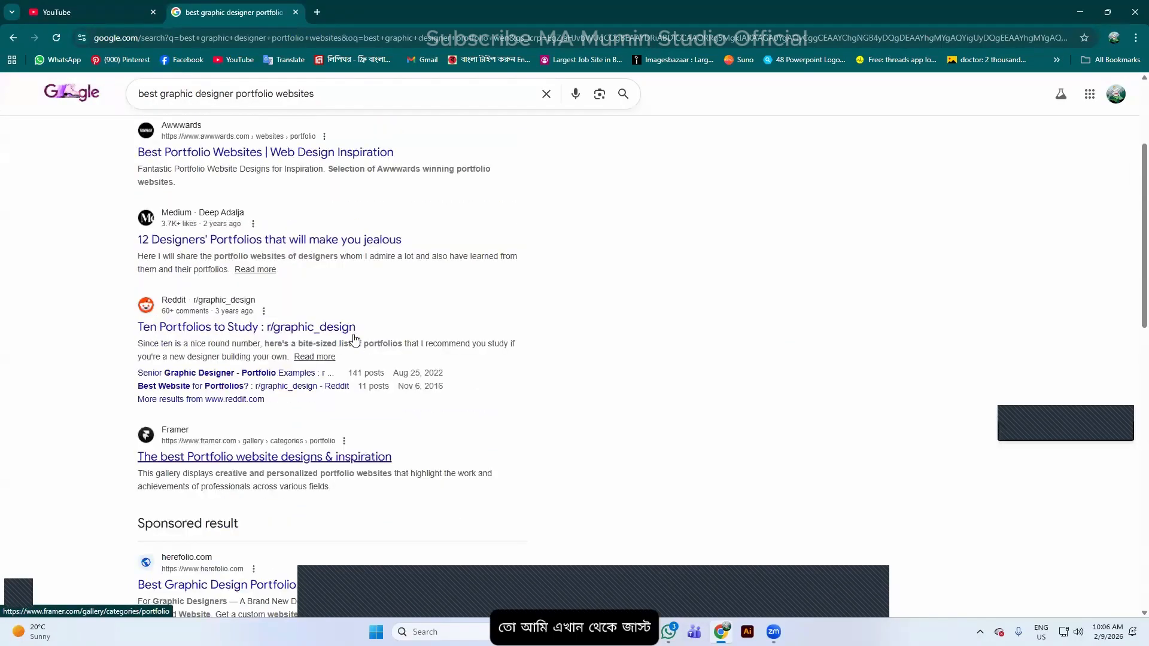
pyautogui.scroll(-4, 410, 341)
pyautogui.scroll(7, 295, 293)
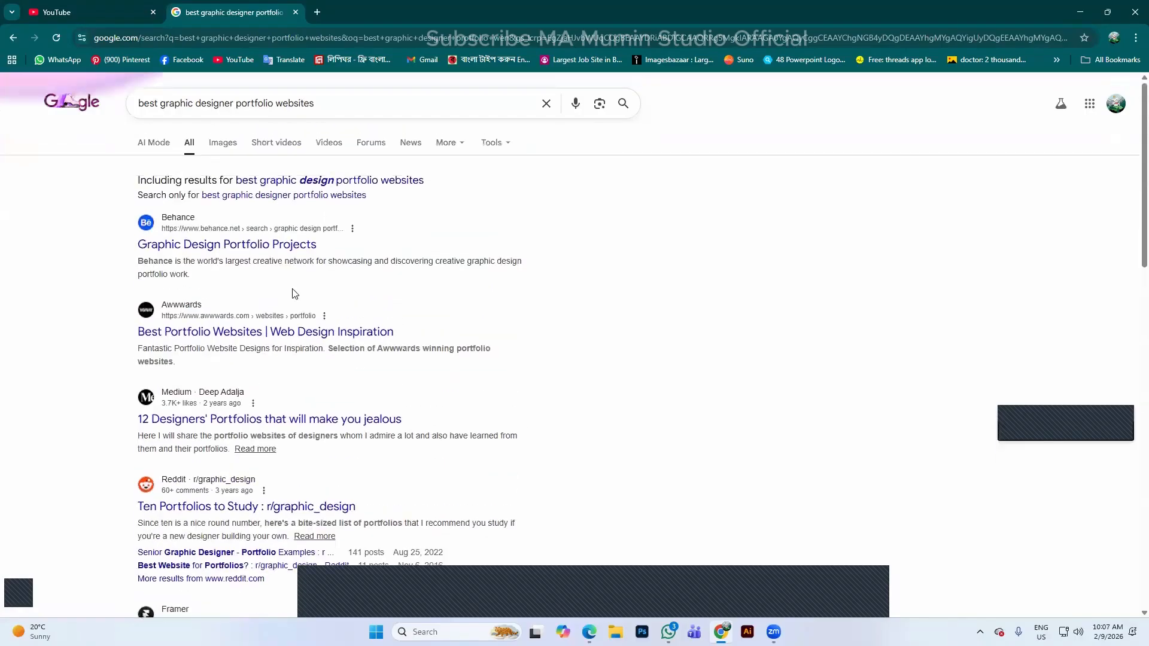
# Search Google for "10 best graphic design portfolio websites"
pyautogui.click(371, 180)
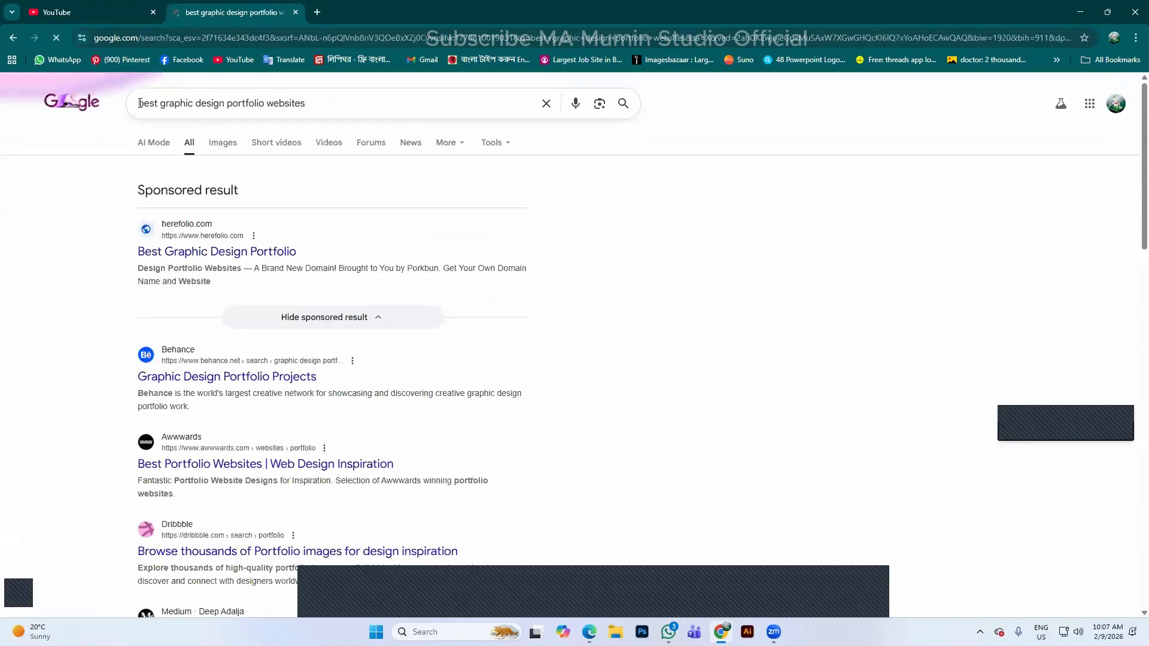
pyautogui.click(170, 109)
pyautogui.write('10')
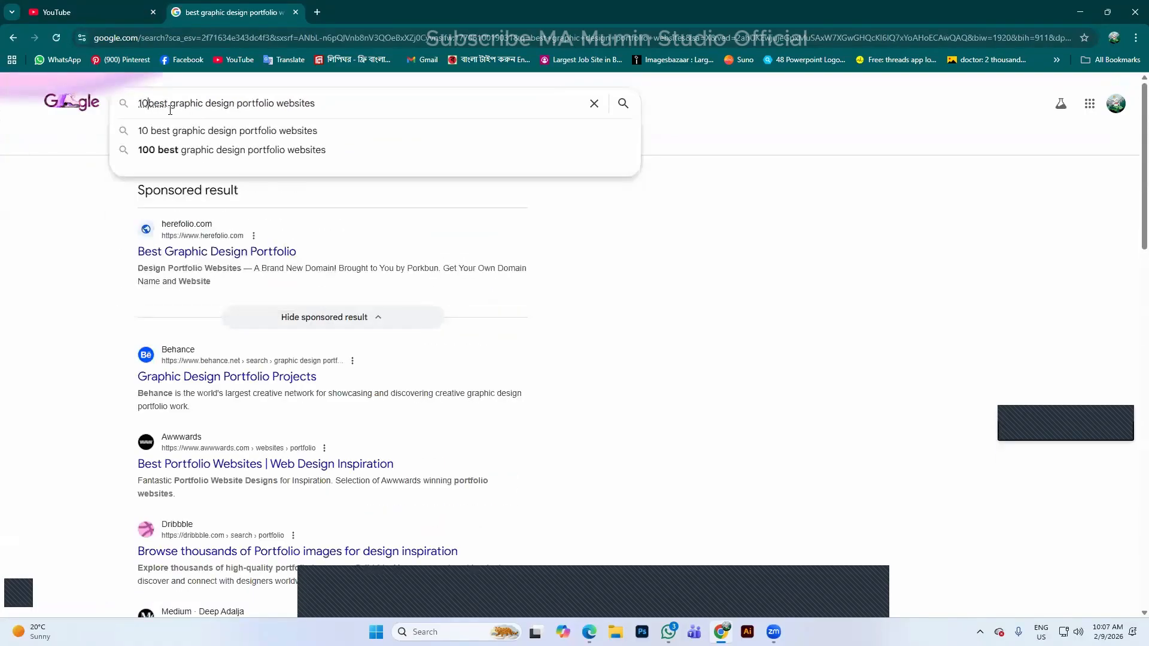
pyautogui.press('Return')
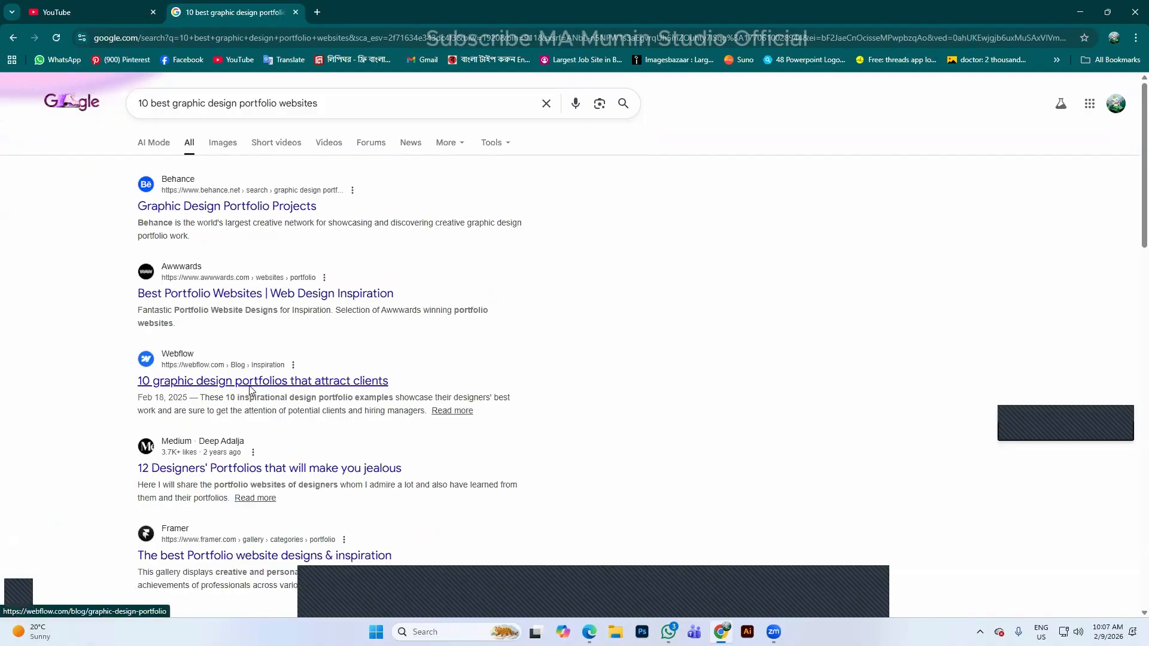
# Open Webflow's "10 graphic design portfolios that attract clients" article and read through to the first portfolio example
pyautogui.click(251, 388)
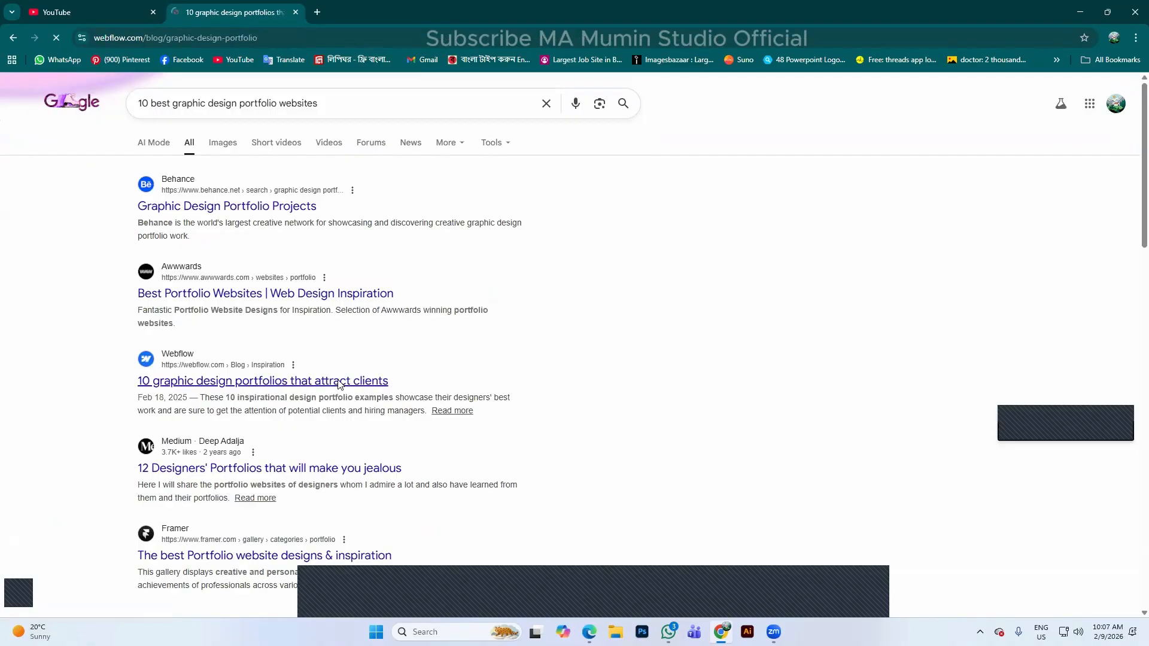
pyautogui.scroll(-5, 422, 376)
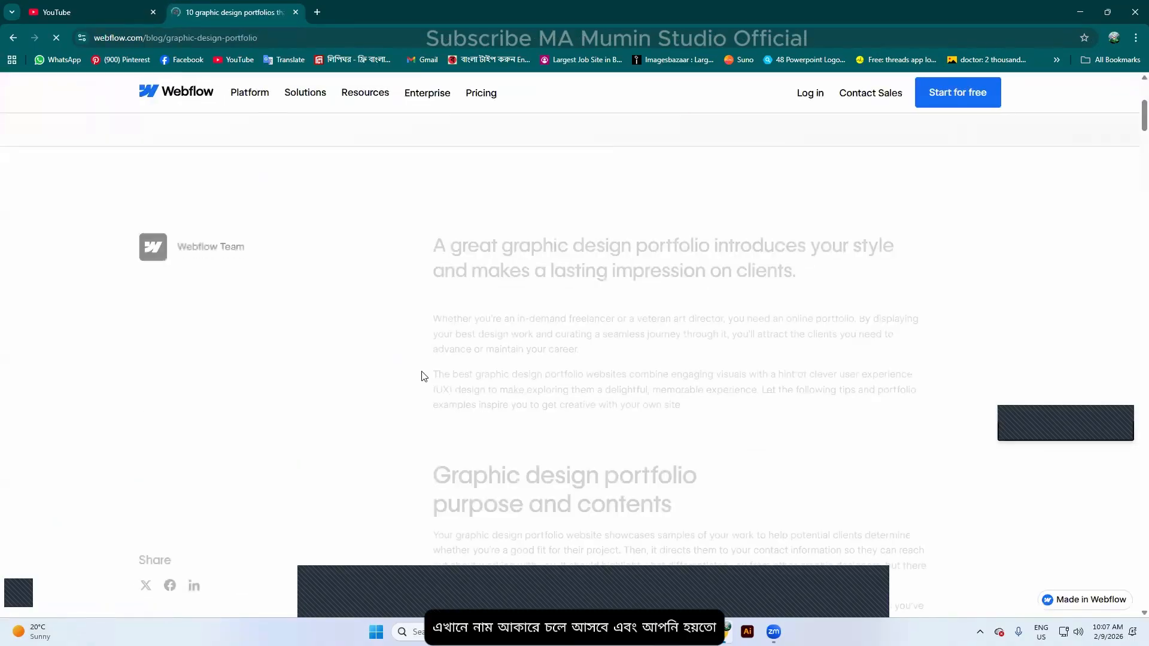
pyautogui.scroll(-4, 421, 376)
pyautogui.scroll(3, 603, 235)
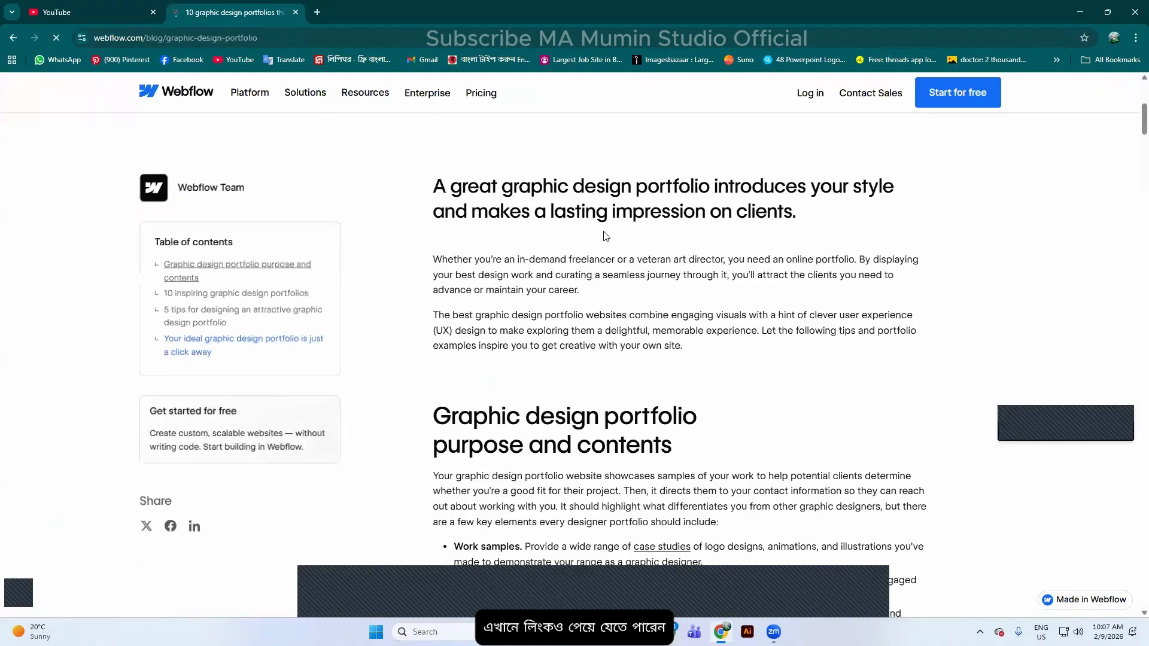
pyautogui.scroll(-12, 603, 235)
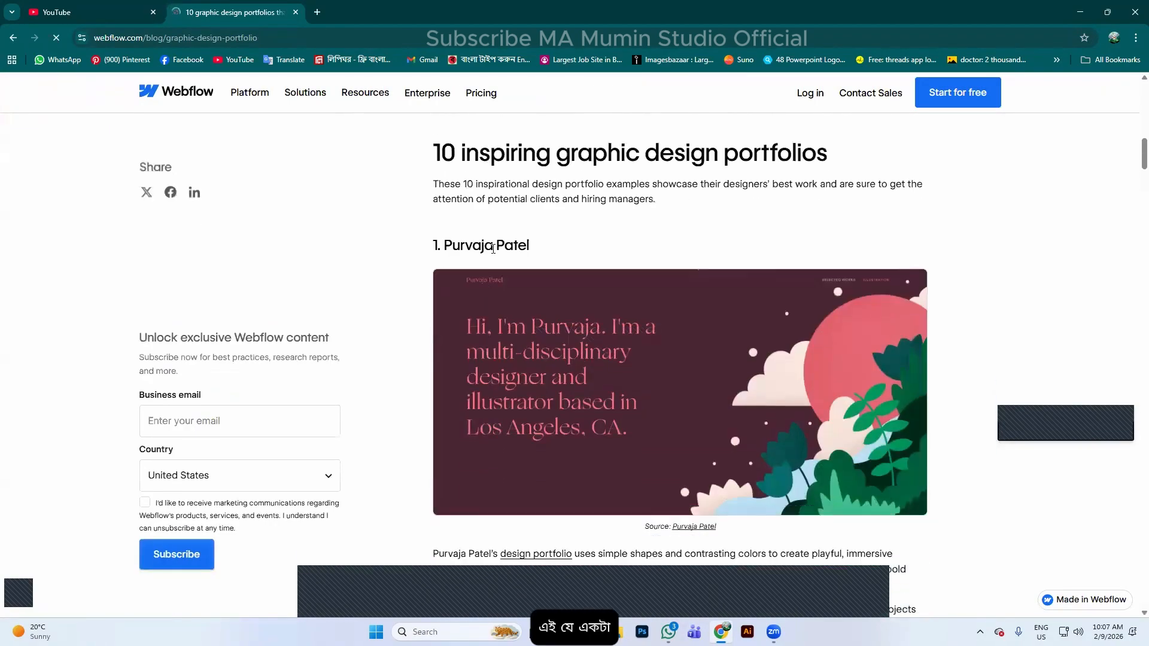
pyautogui.scroll(-4, 493, 248)
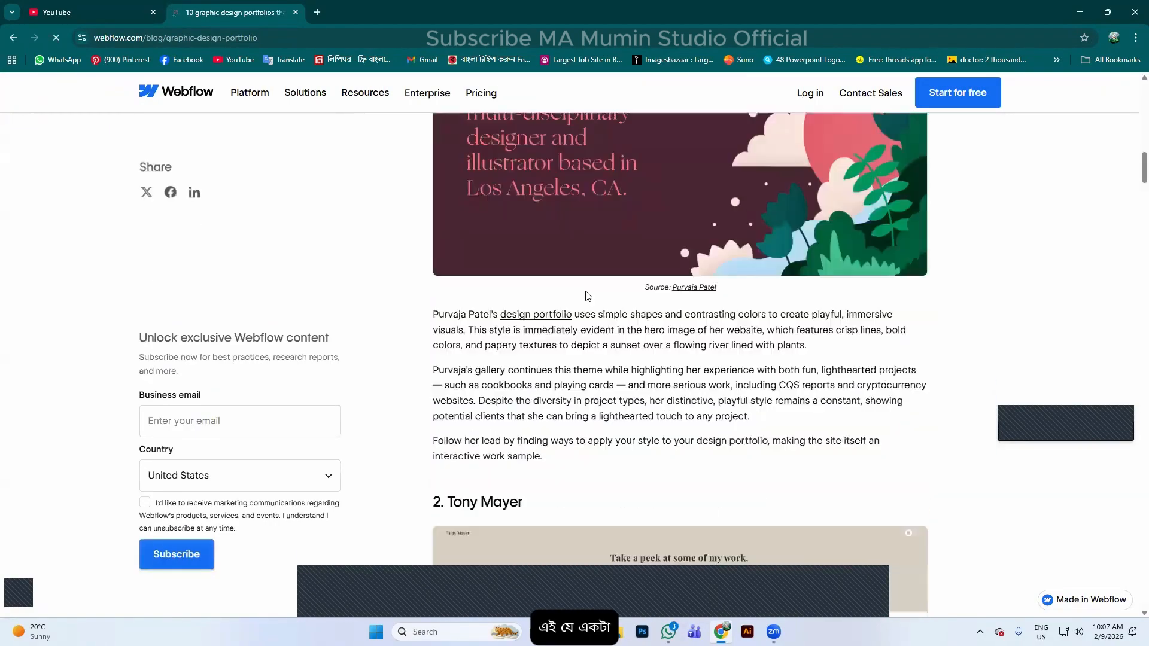
# Follow the source link under the article's first portfolio example, look over the page, and return to the Google results
pyautogui.click(692, 288)
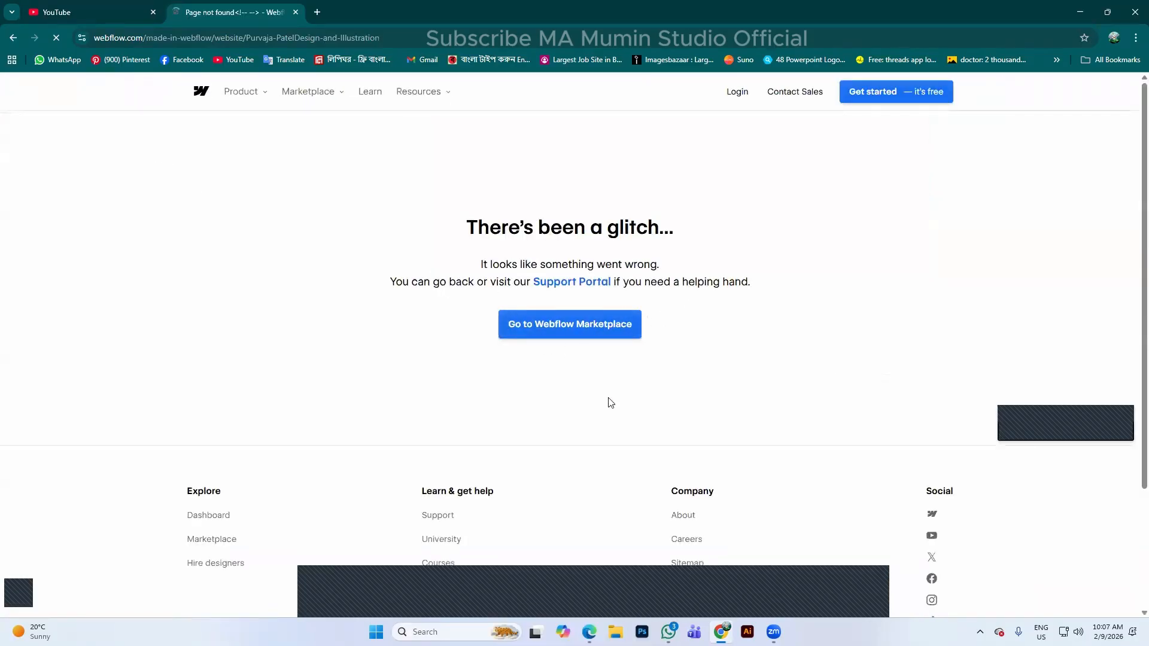
pyautogui.scroll(-3, 611, 305)
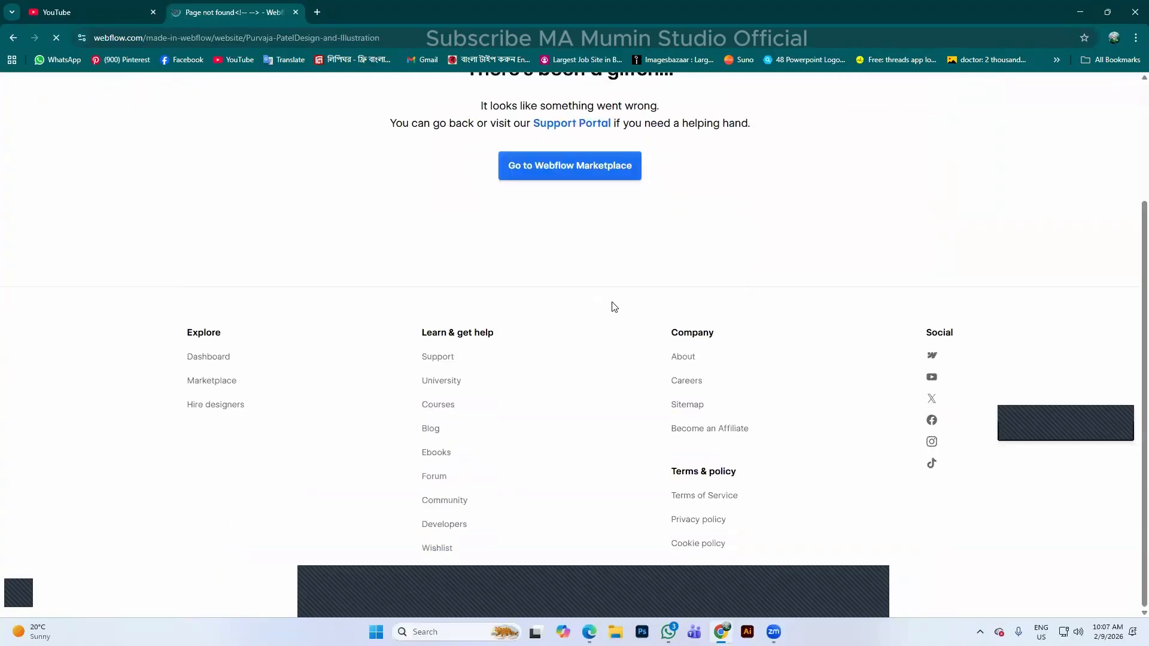
pyautogui.scroll(3, 610, 305)
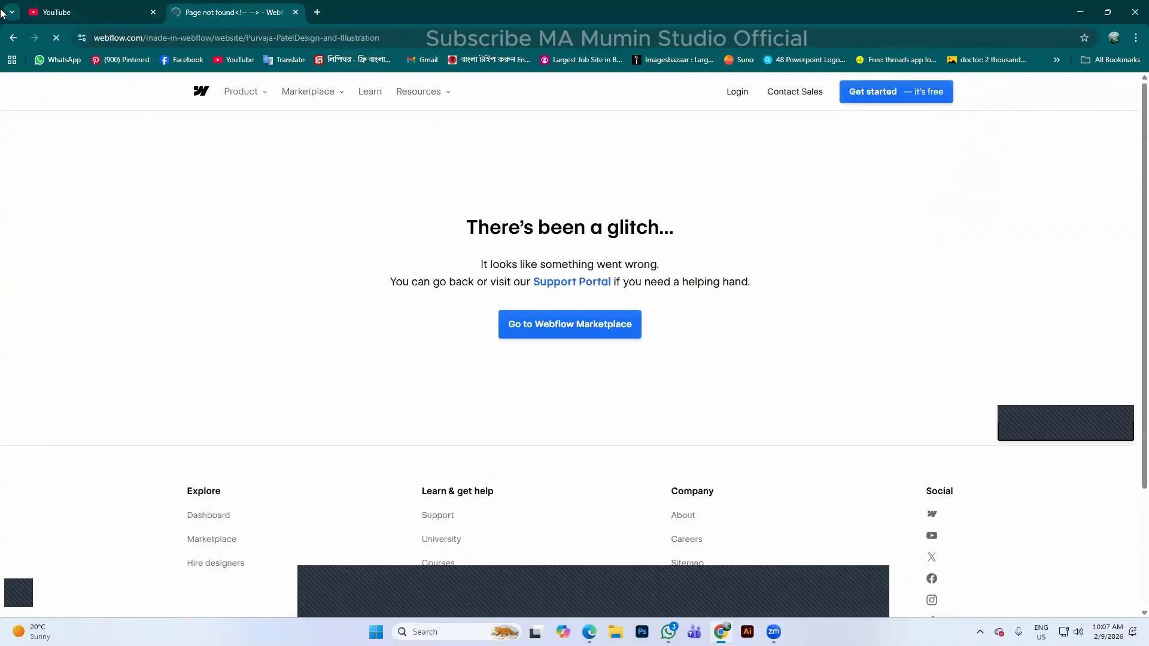
pyautogui.click(15, 38)
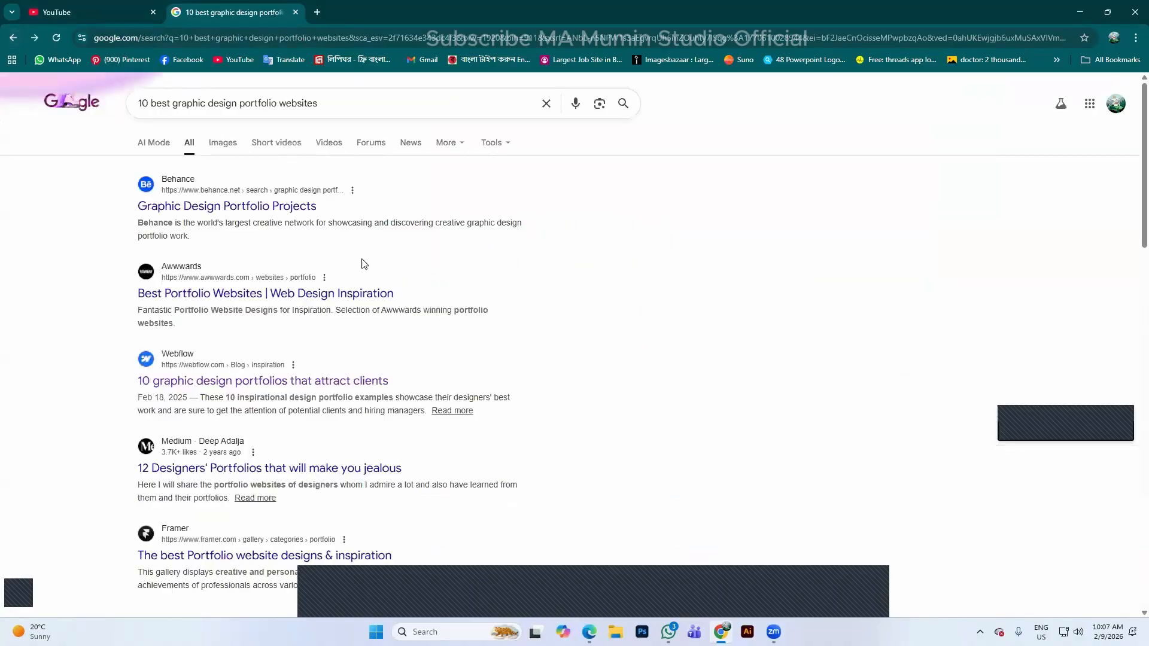
# Open Herefolio's sponsored "Best Graphic Design Portfolio" result, look through its designs and pricing, and close the tab
pyautogui.scroll(-7, 398, 434)
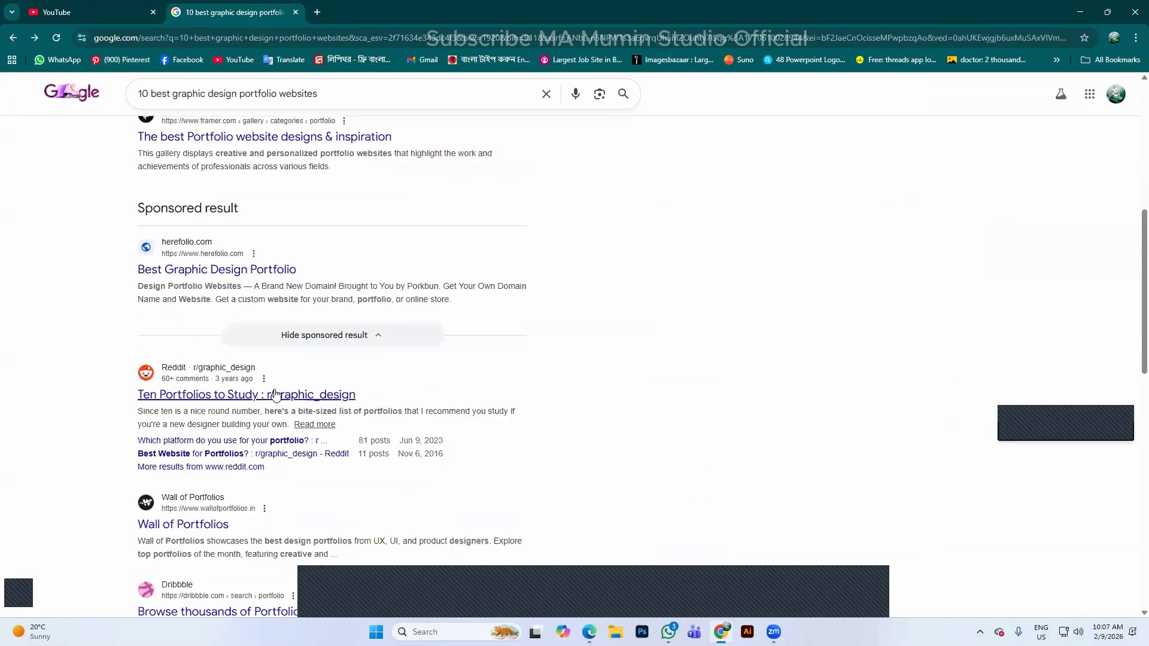
pyautogui.click(230, 273)
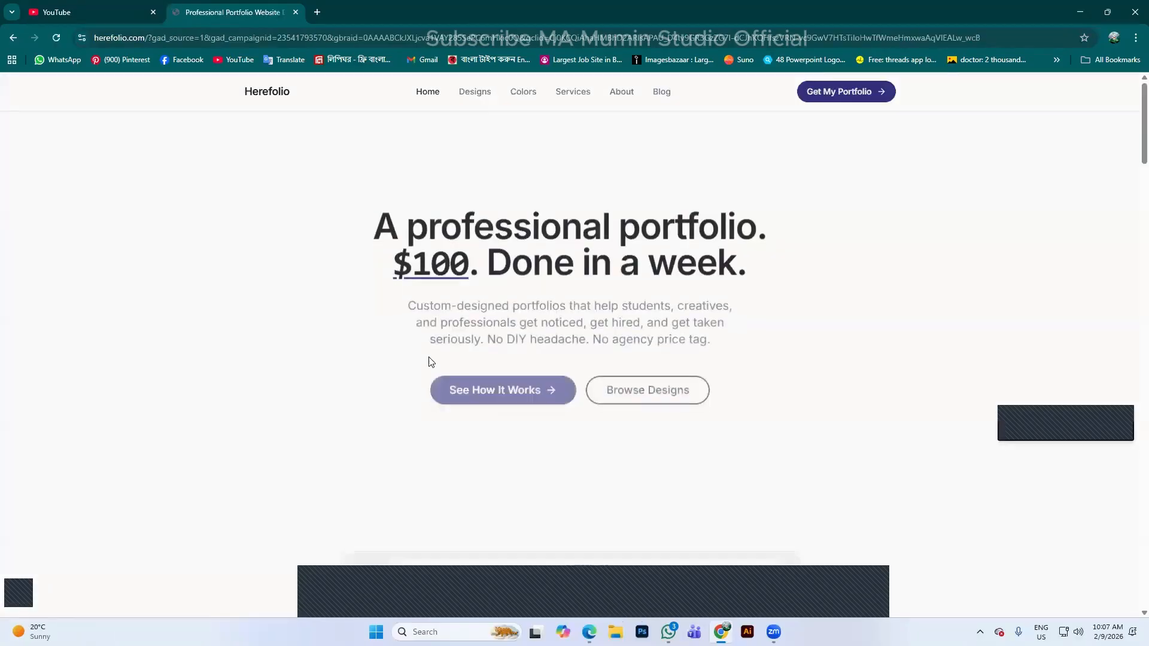
pyautogui.scroll(-4, 479, 383)
pyautogui.scroll(-20, 501, 401)
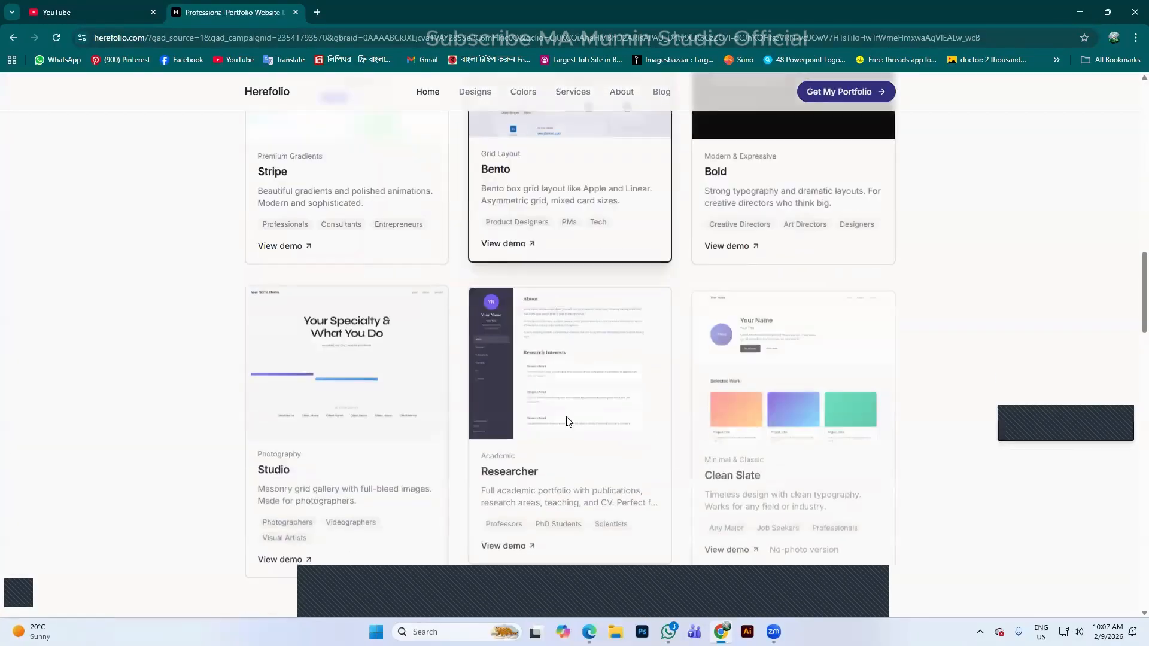
pyautogui.scroll(-20, 514, 398)
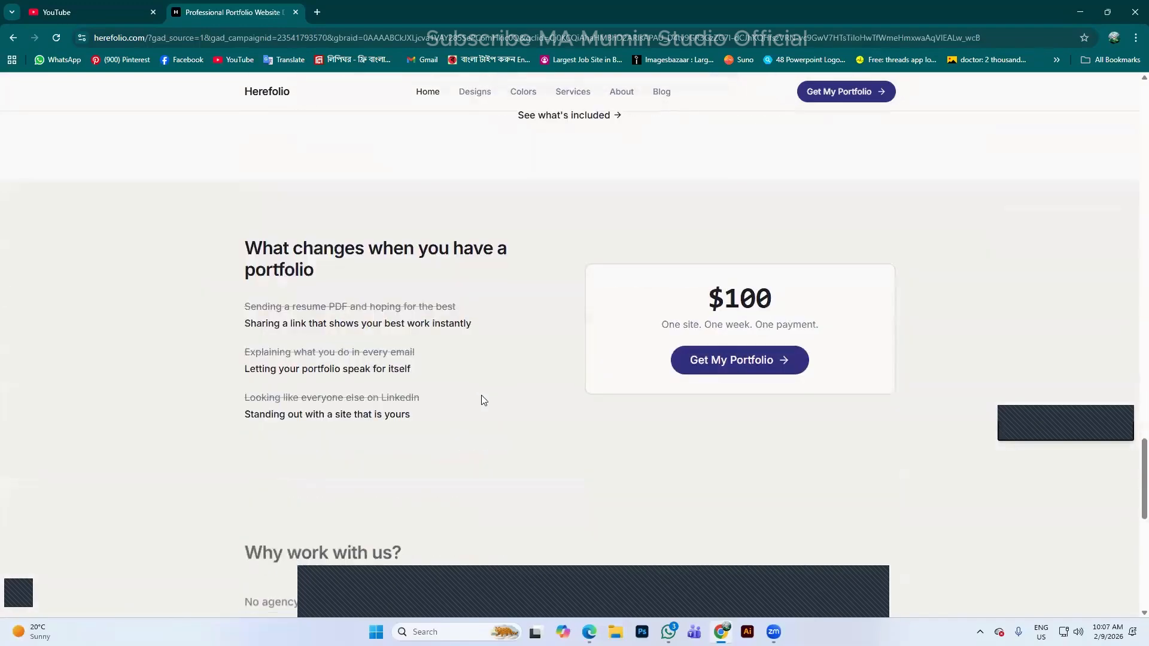
pyautogui.scroll(15, 575, 300)
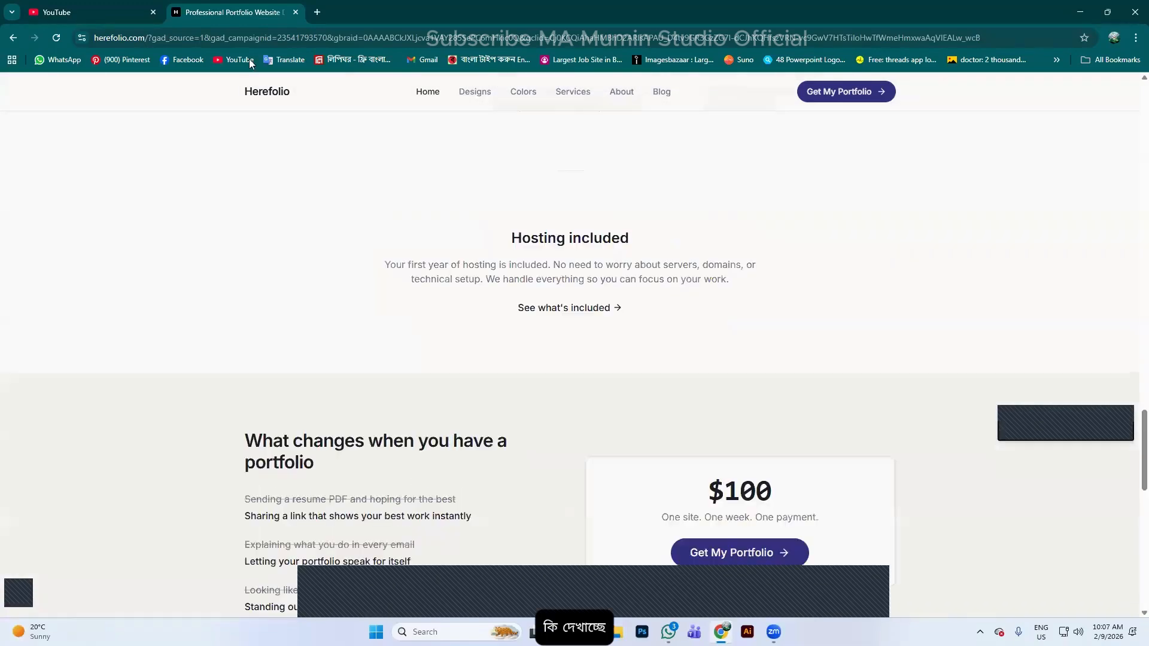
pyautogui.click(296, 12)
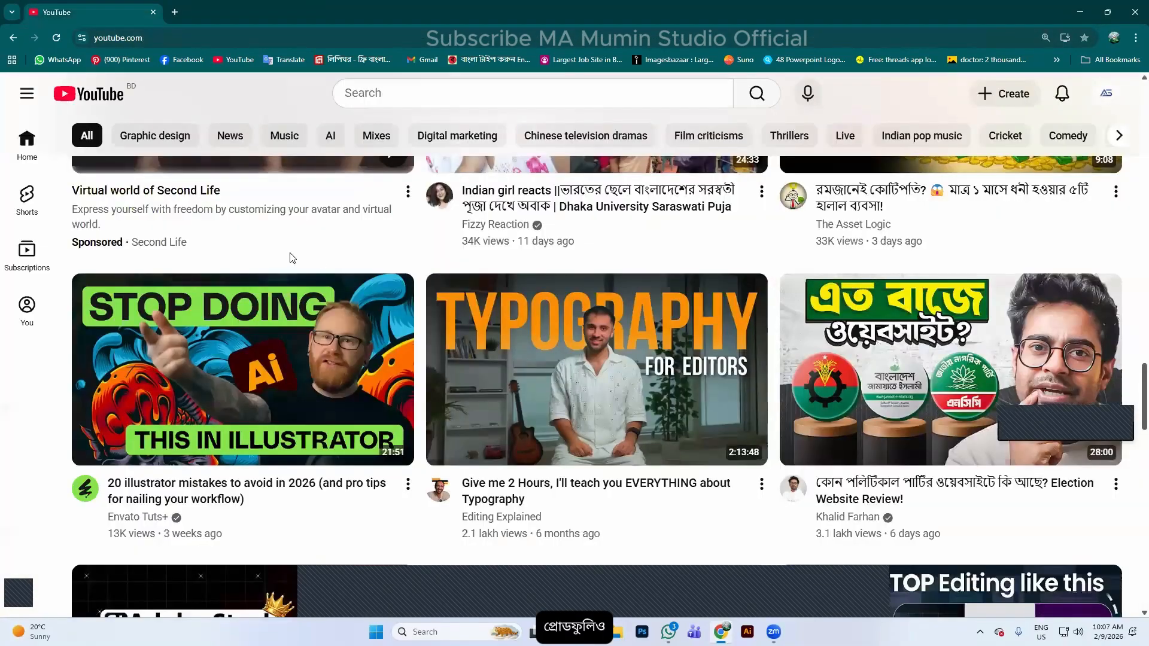
# Repeat the recent search "10 best graphic design portfolio websites" in a new tab
pyautogui.click(174, 12)
pyautogui.click(465, 243)
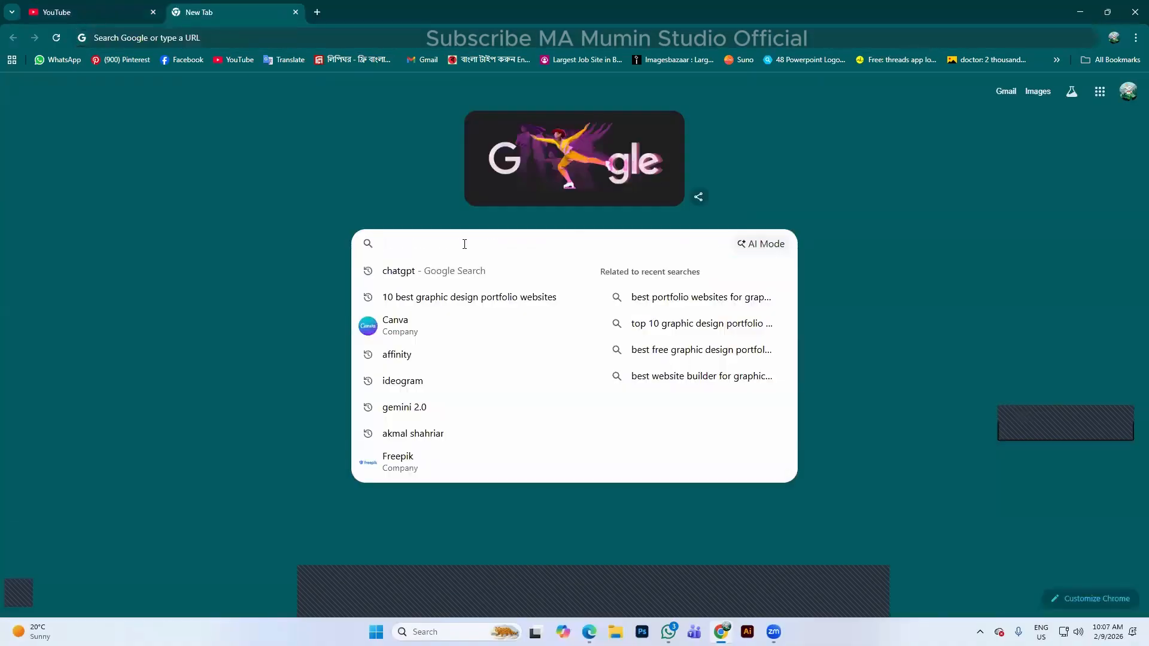
pyautogui.click(486, 298)
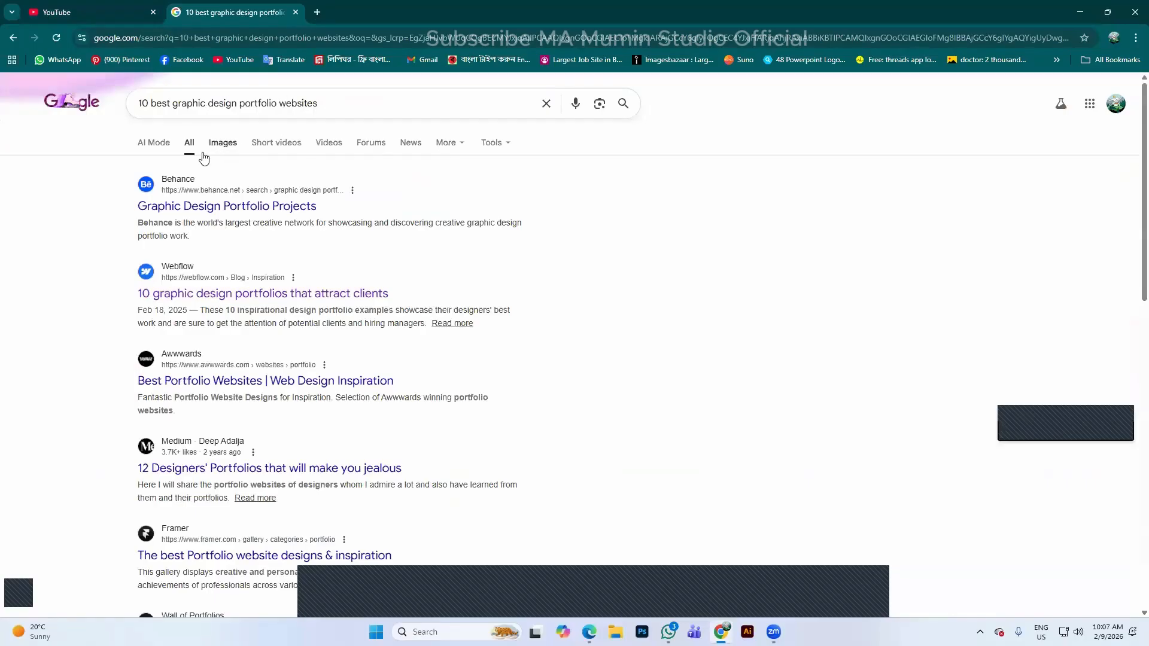
# Review the AI Mode answer listing portfolio hosting and building platforms, and return to the standard search results
pyautogui.click(182, 153)
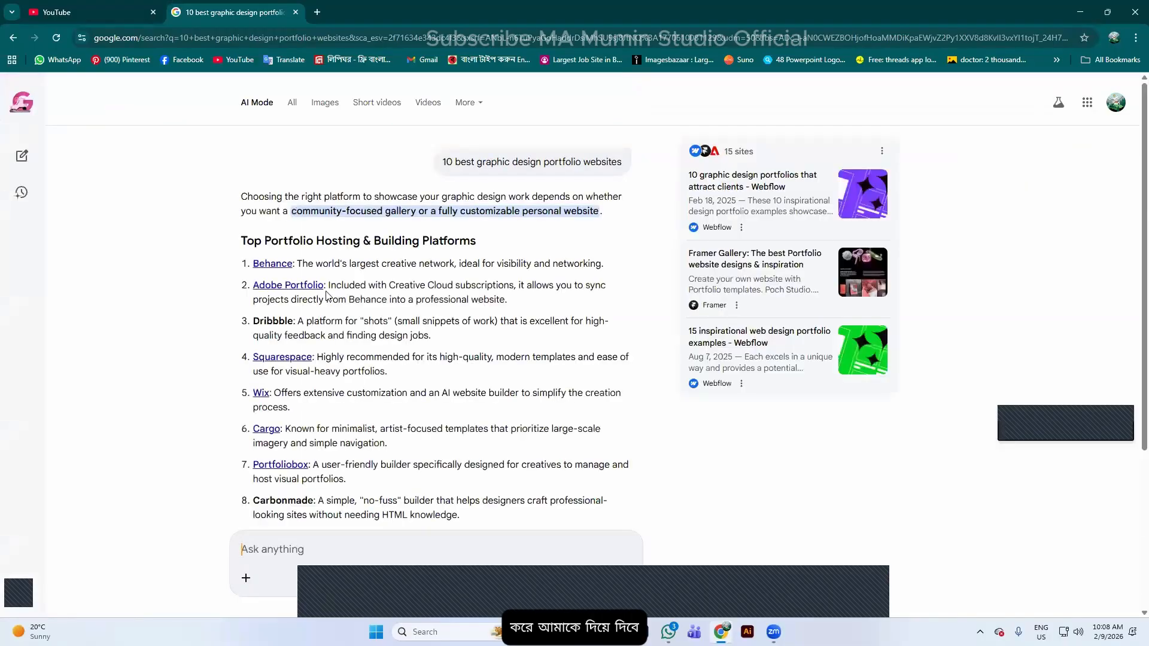
pyautogui.scroll(-1, 286, 299)
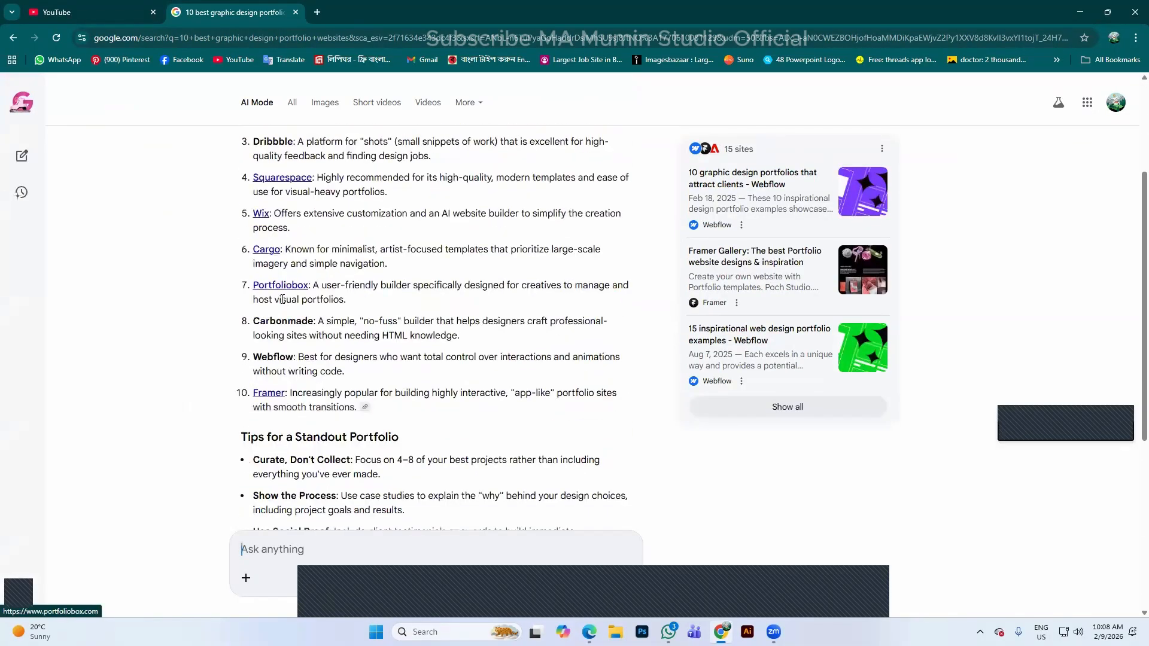
pyautogui.scroll(1, 449, 192)
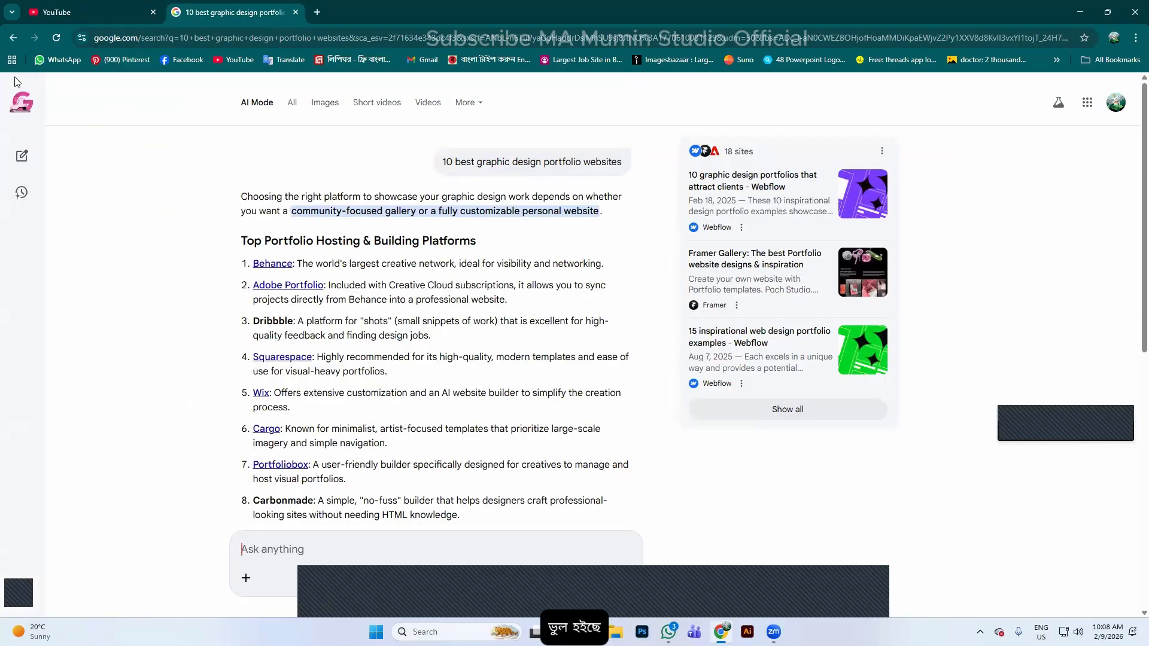
pyautogui.click(13, 39)
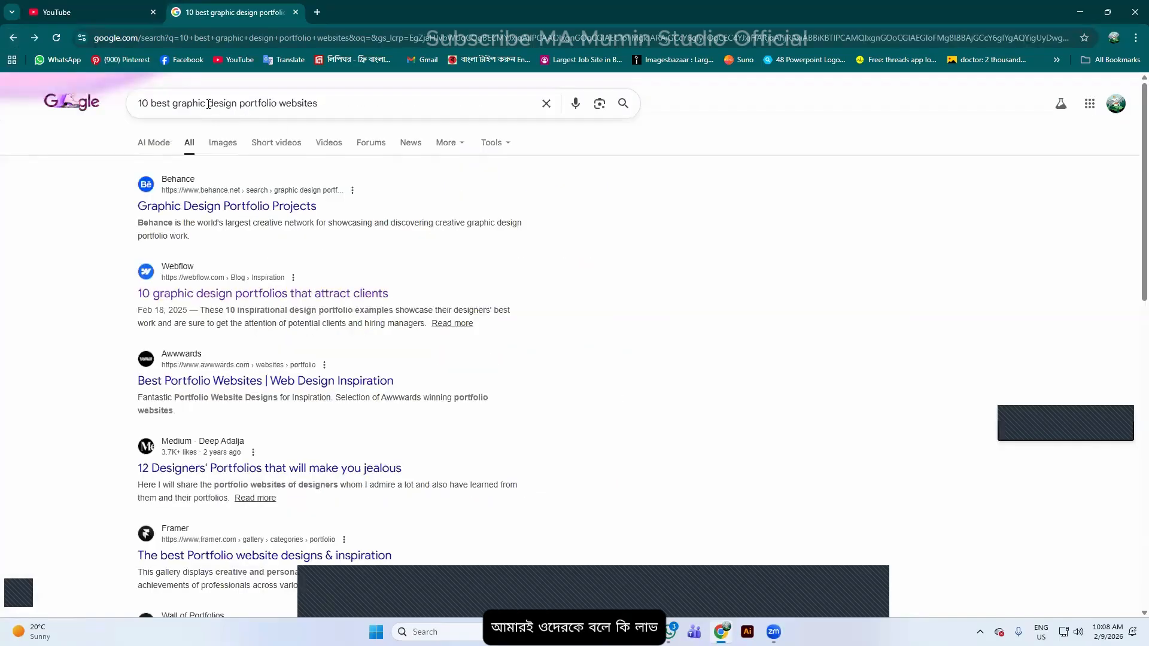
# Refine the search to "10 best graphic designer portfolio websites" and look over the results
pyautogui.click(238, 103)
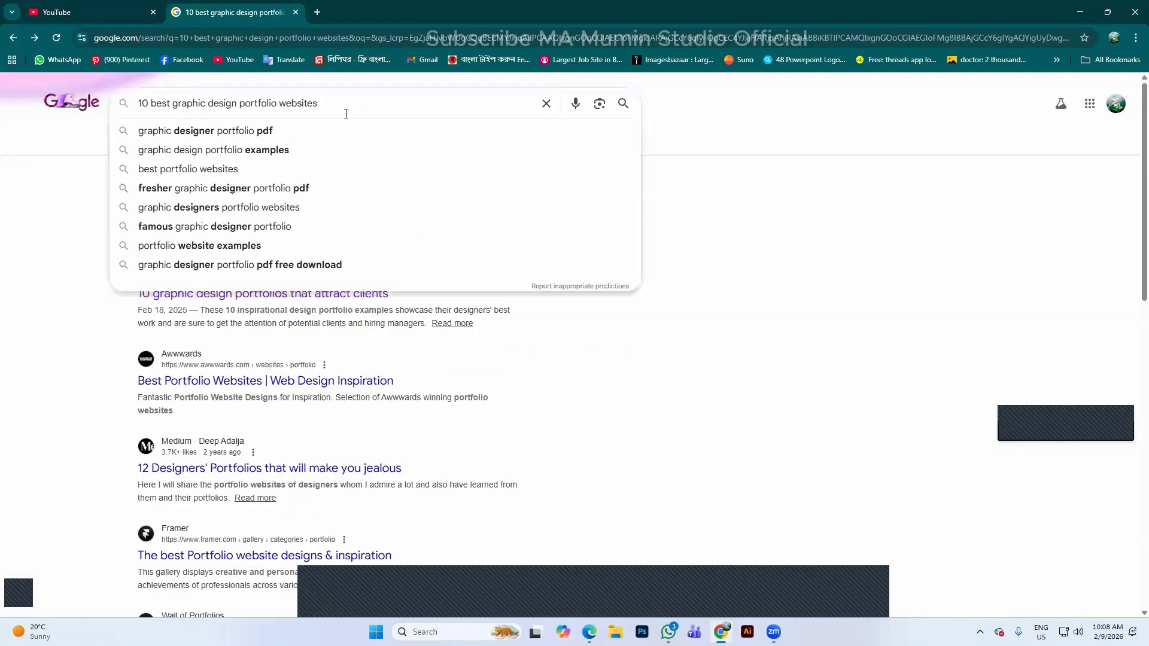
pyautogui.write('er')
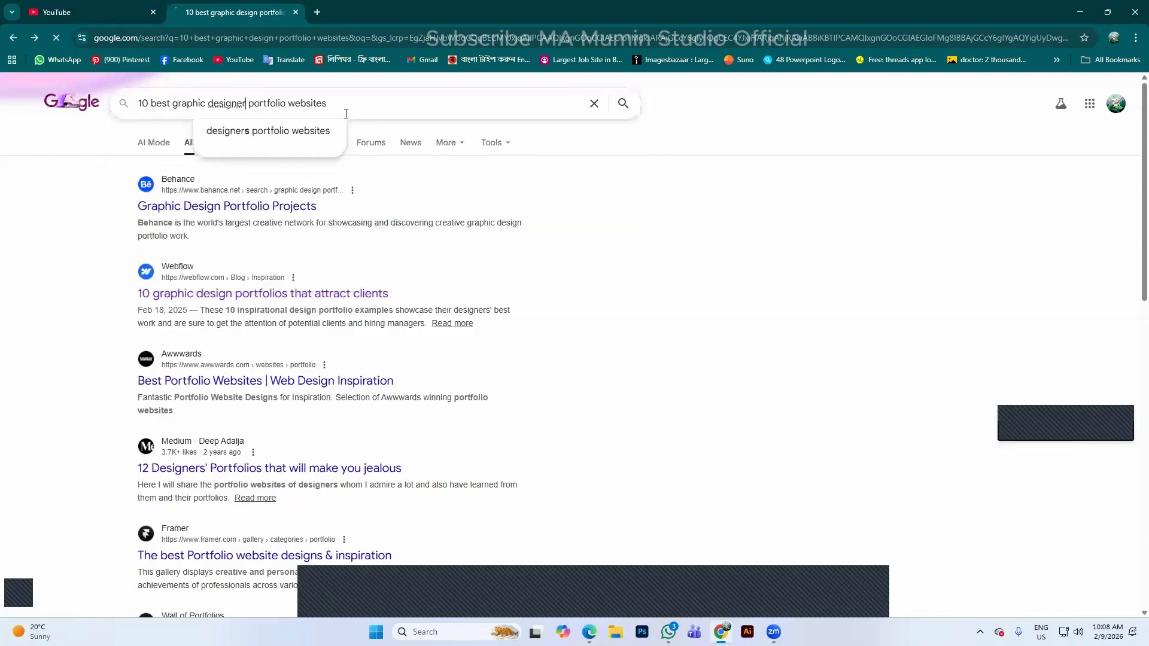
pyautogui.press('Return')
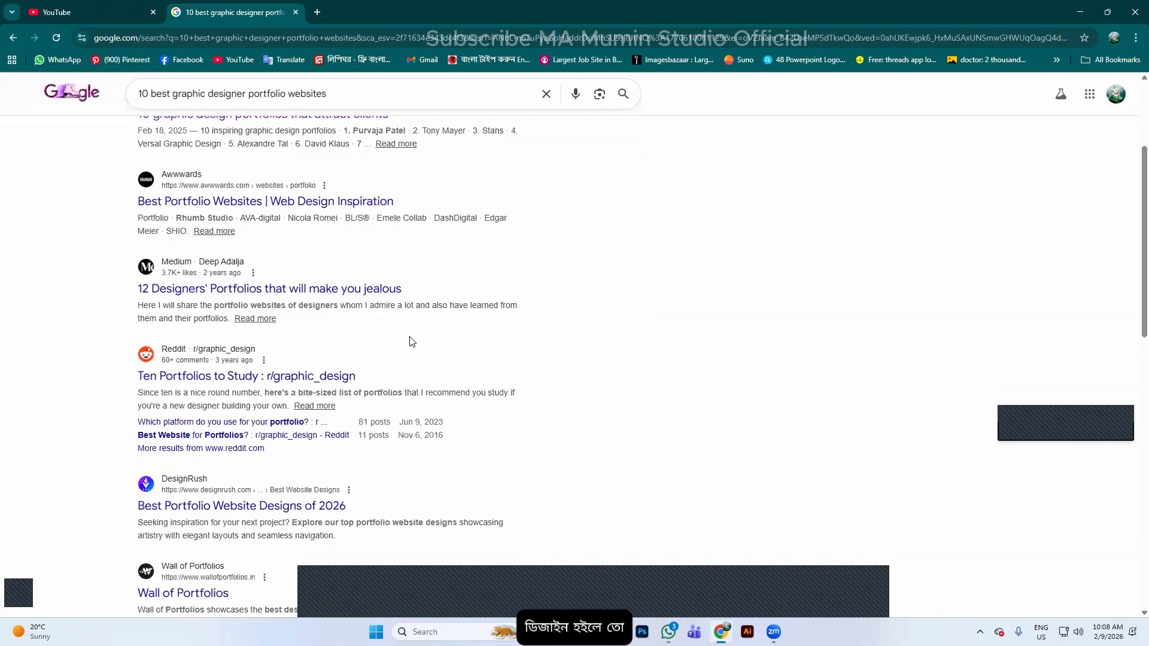
pyautogui.scroll(3, 246, 256)
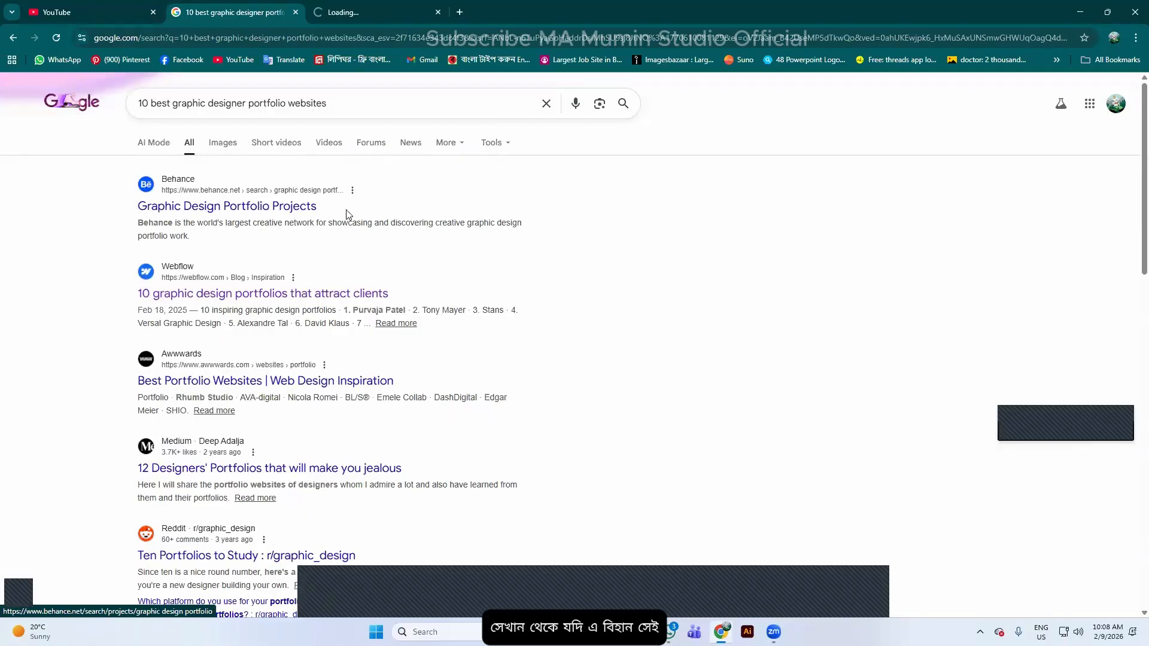
# Look over Behance's "Graphic Design Portfolio Projects" page in its own tab and close that tab
pyautogui.click(338, 12)
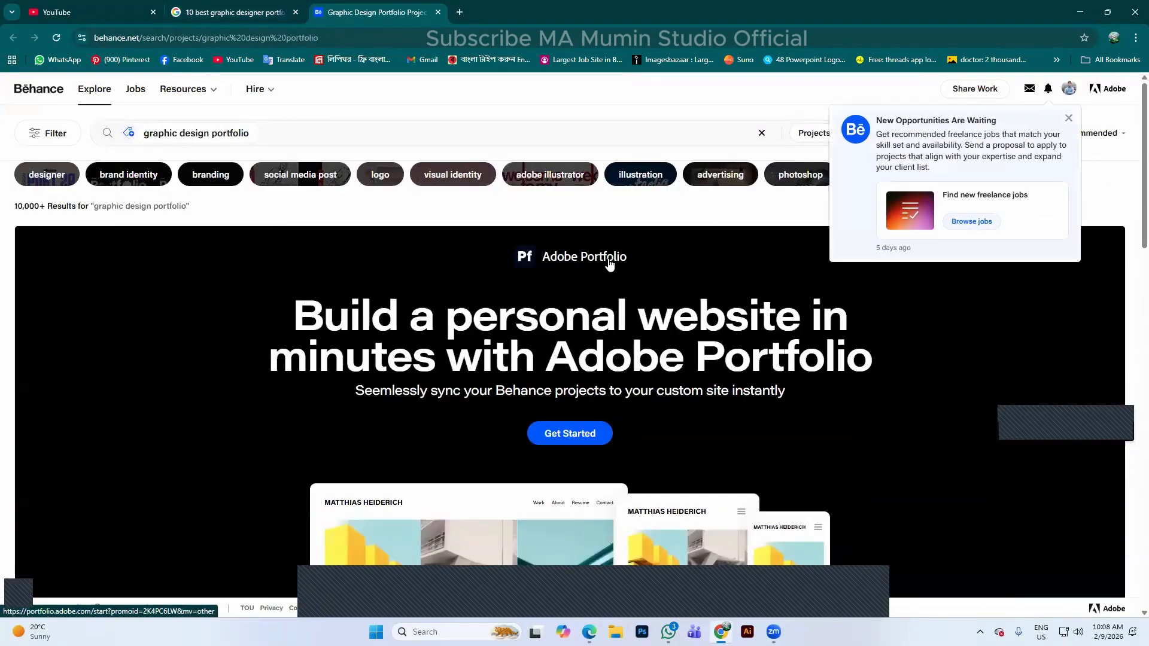
pyautogui.scroll(-5, 572, 284)
pyautogui.click(438, 12)
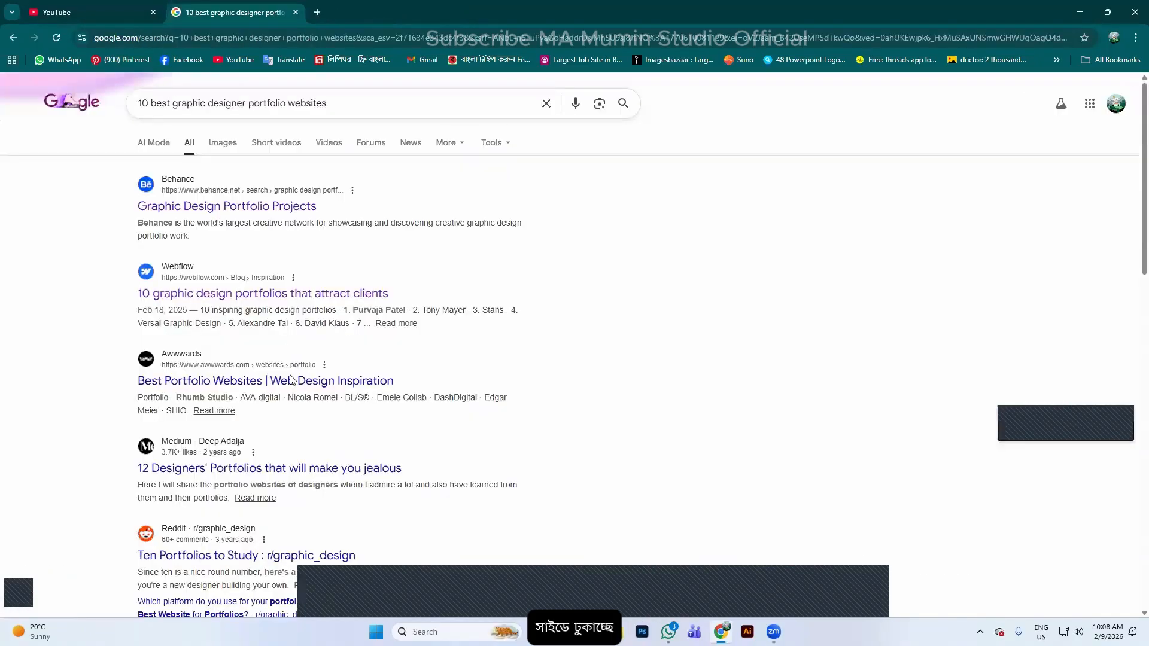
# Run the related search "10 best graphic designer portfolio websites free" from the end of the results page
pyautogui.scroll(-8, 286, 419)
pyautogui.scroll(-6, 286, 463)
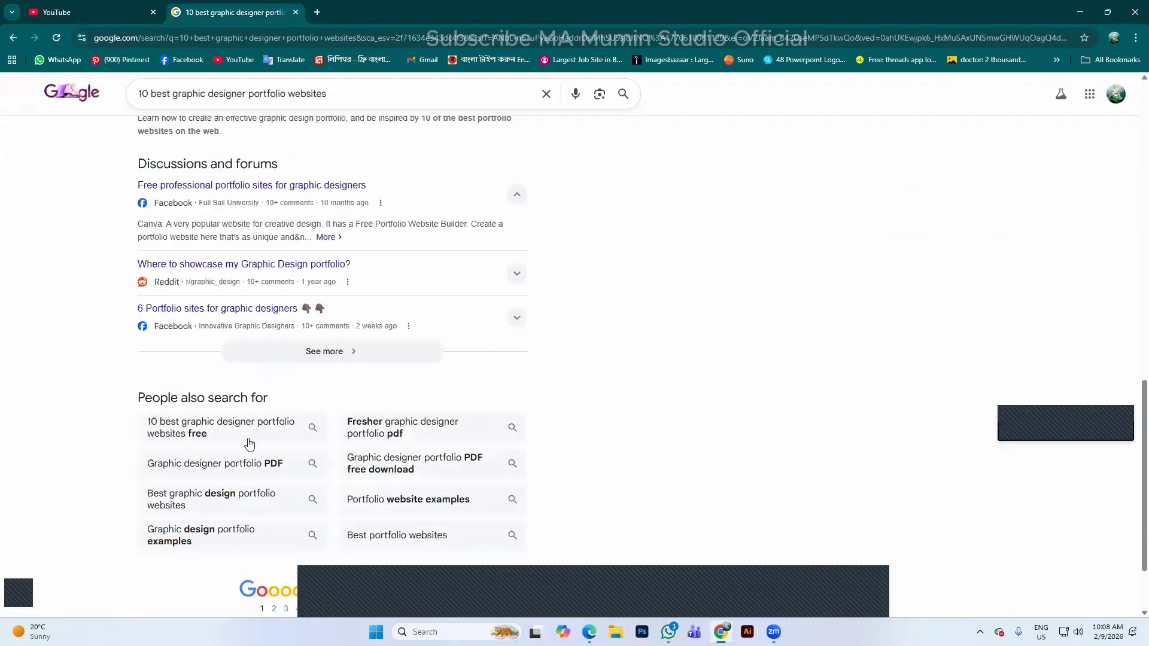
pyautogui.click(200, 375)
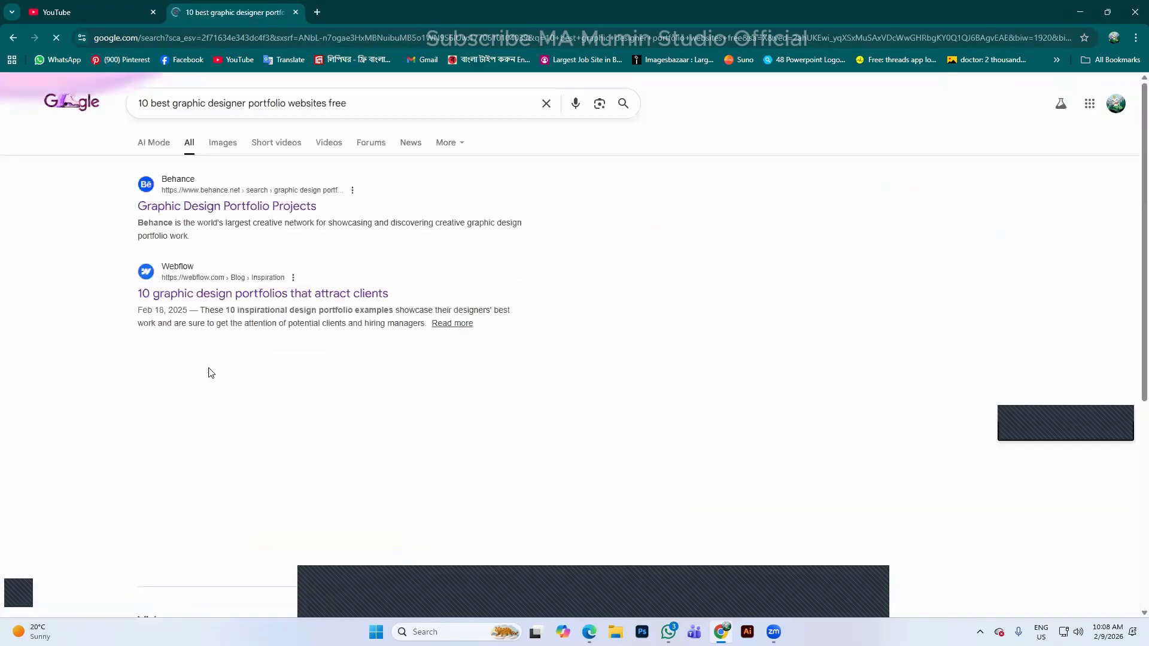
# Skim PutraCetol's article "10 Best Free Portfolio Sites for Graphic Designers in 2025" from the search results, and return to the results
pyautogui.scroll(-10, 172, 241)
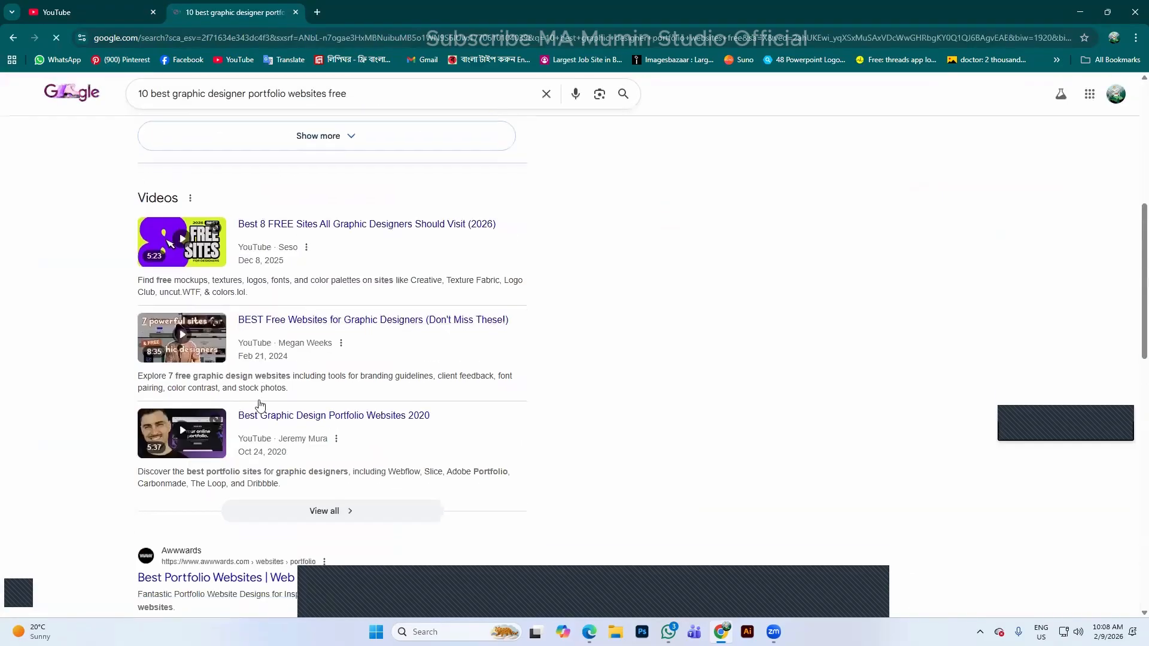
pyautogui.scroll(-1, 207, 294)
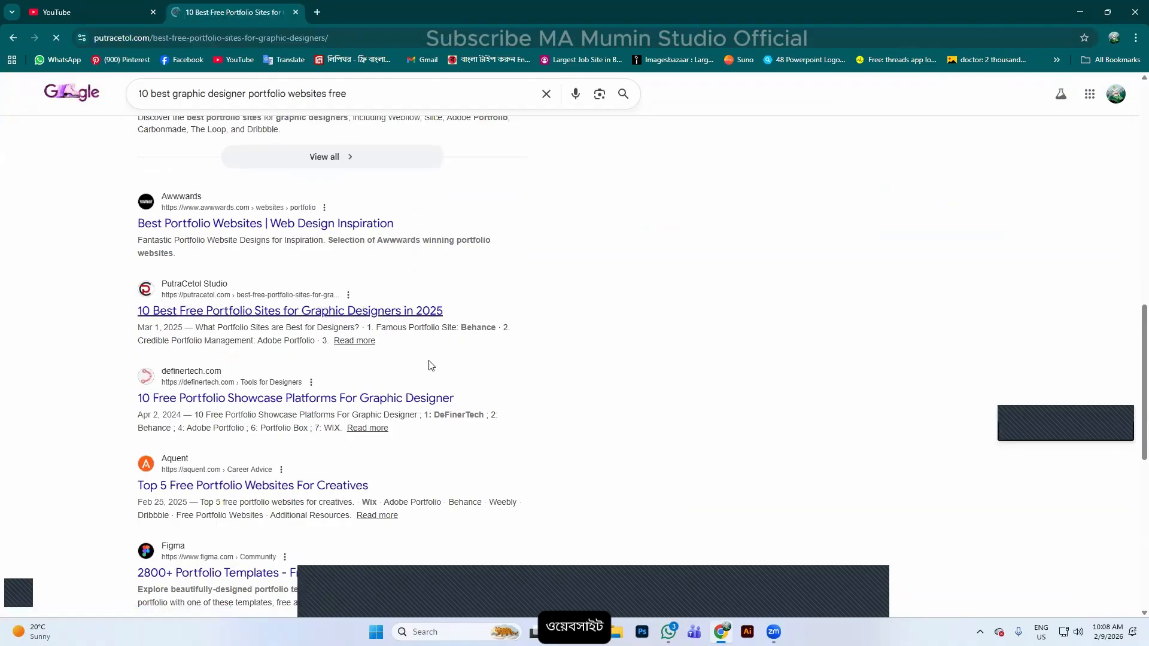
pyautogui.scroll(-10, 431, 368)
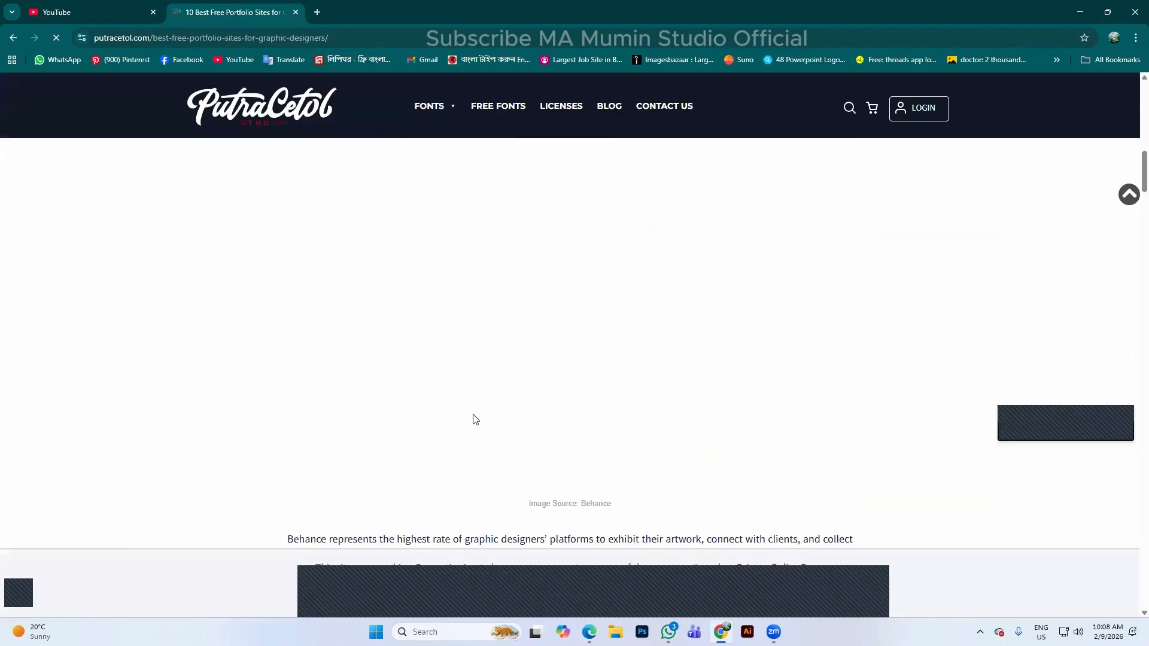
pyautogui.scroll(-6, 475, 418)
pyautogui.scroll(-6, 507, 383)
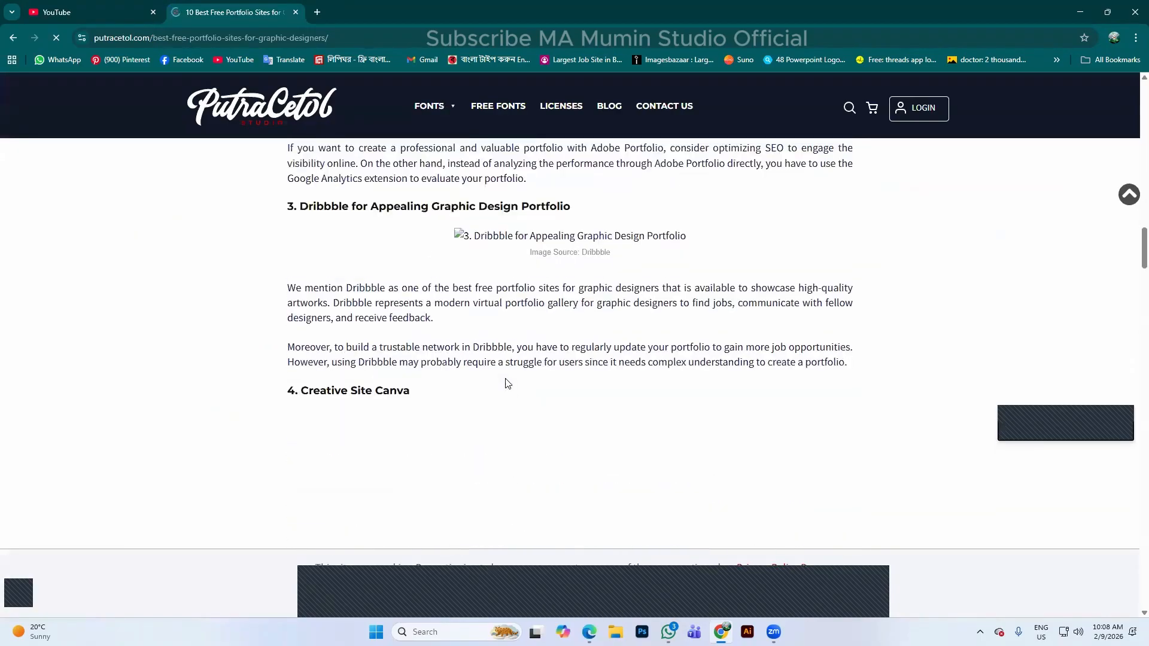
pyautogui.scroll(12, 508, 383)
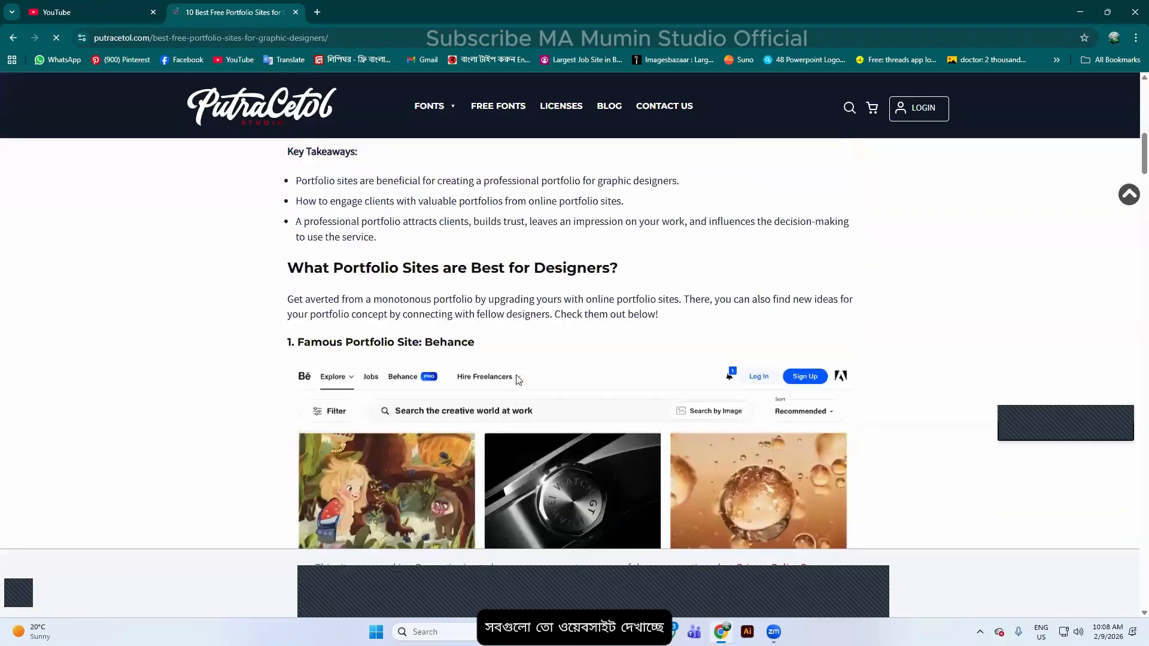
pyautogui.scroll(6, 519, 380)
pyautogui.scroll(-8, 344, 350)
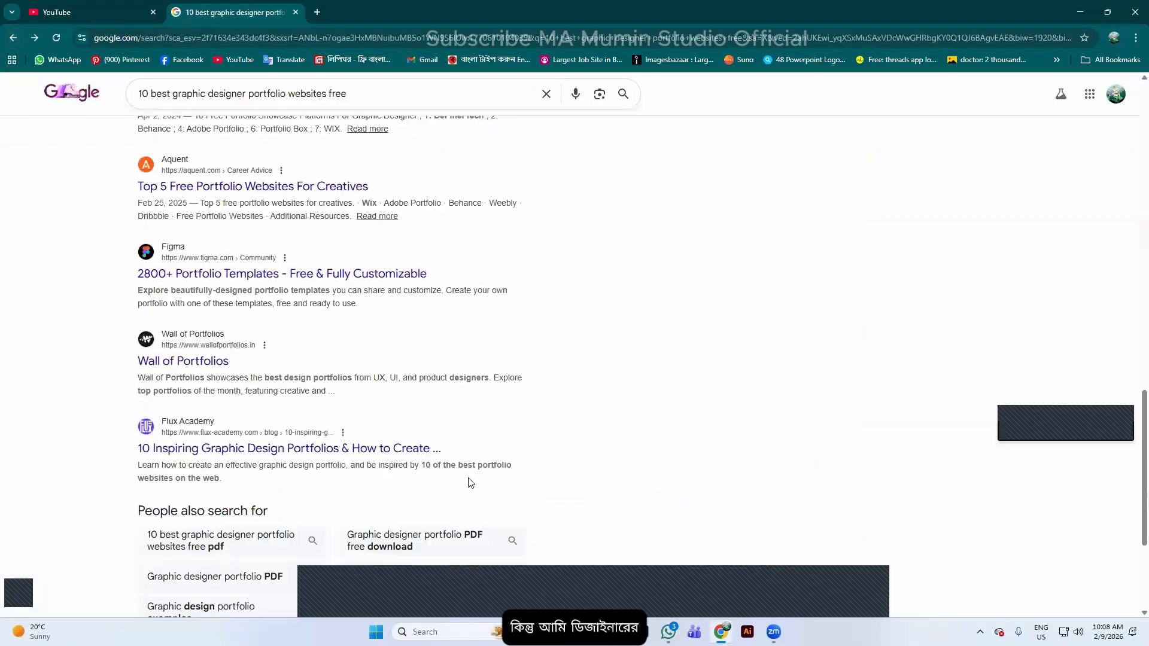
# Refine the search to "10 best graphic designer name & portfolio websites free"
pyautogui.scroll(15, 112, 143)
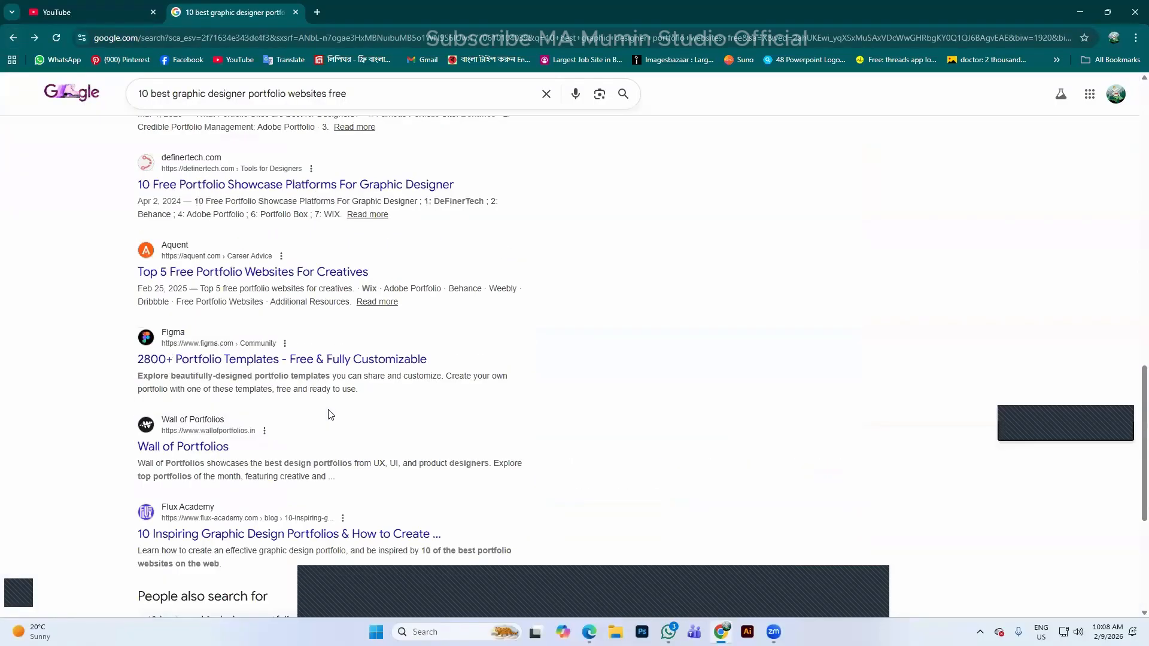
pyautogui.click(249, 94)
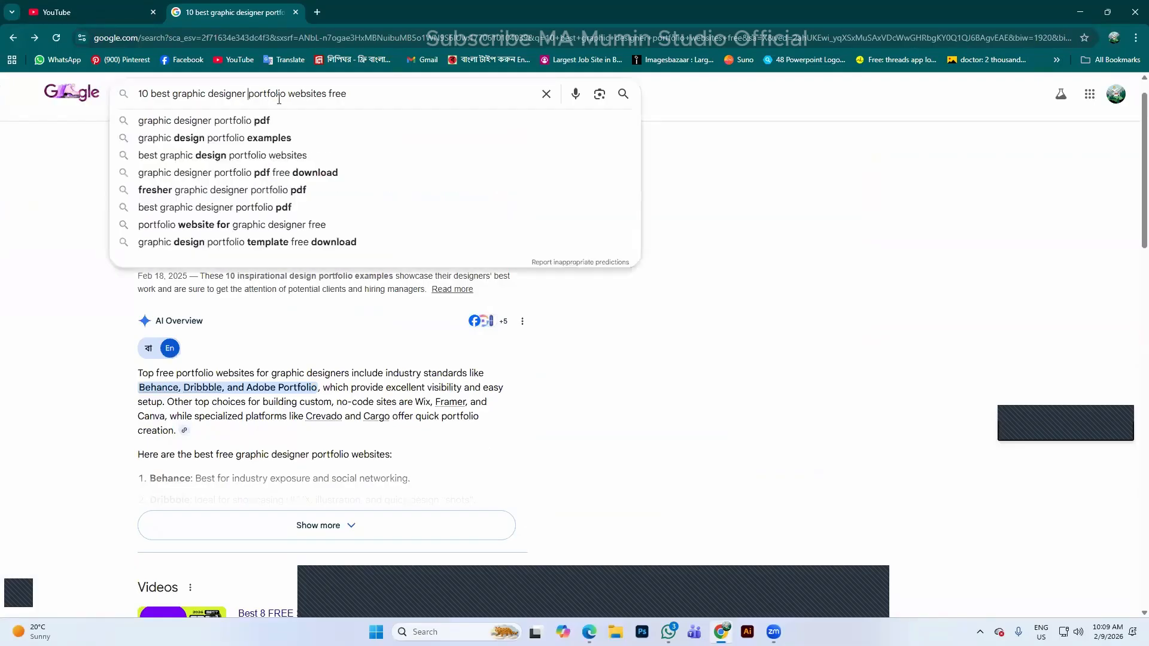
pyautogui.write('name ')
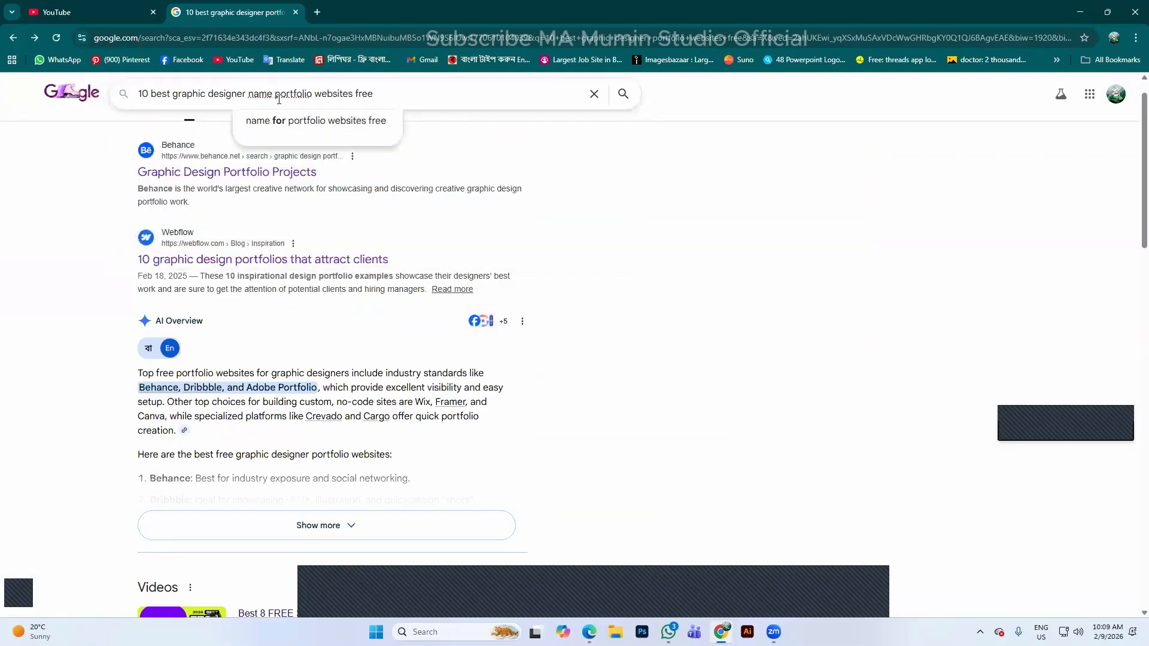
pyautogui.write('&')
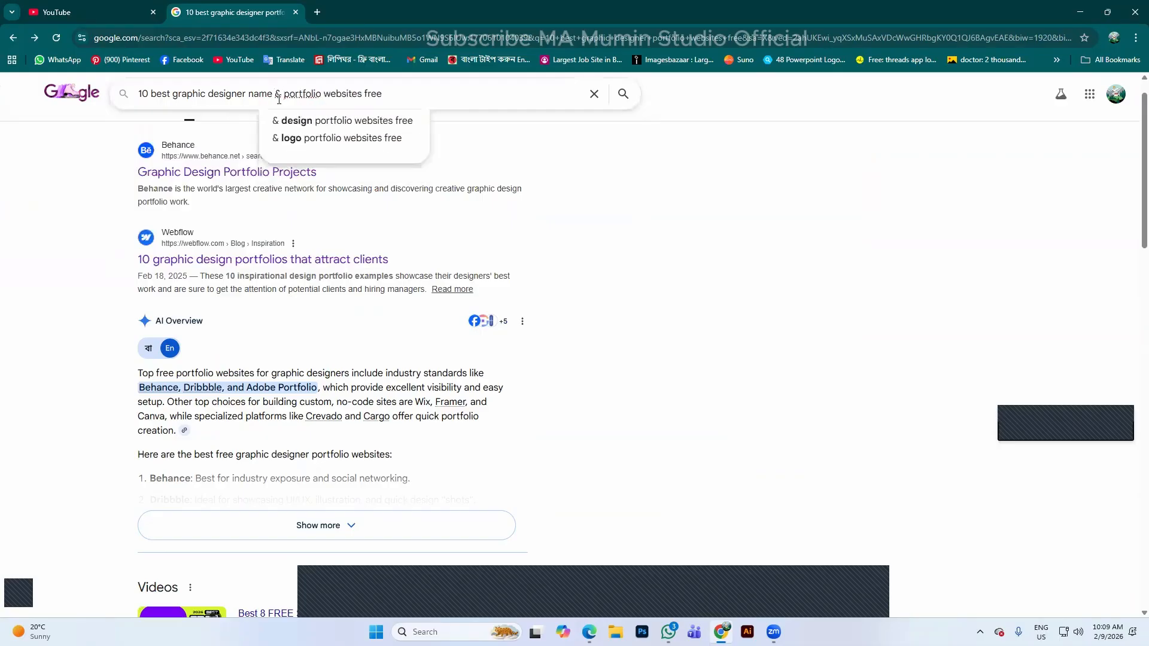
pyautogui.press('Return')
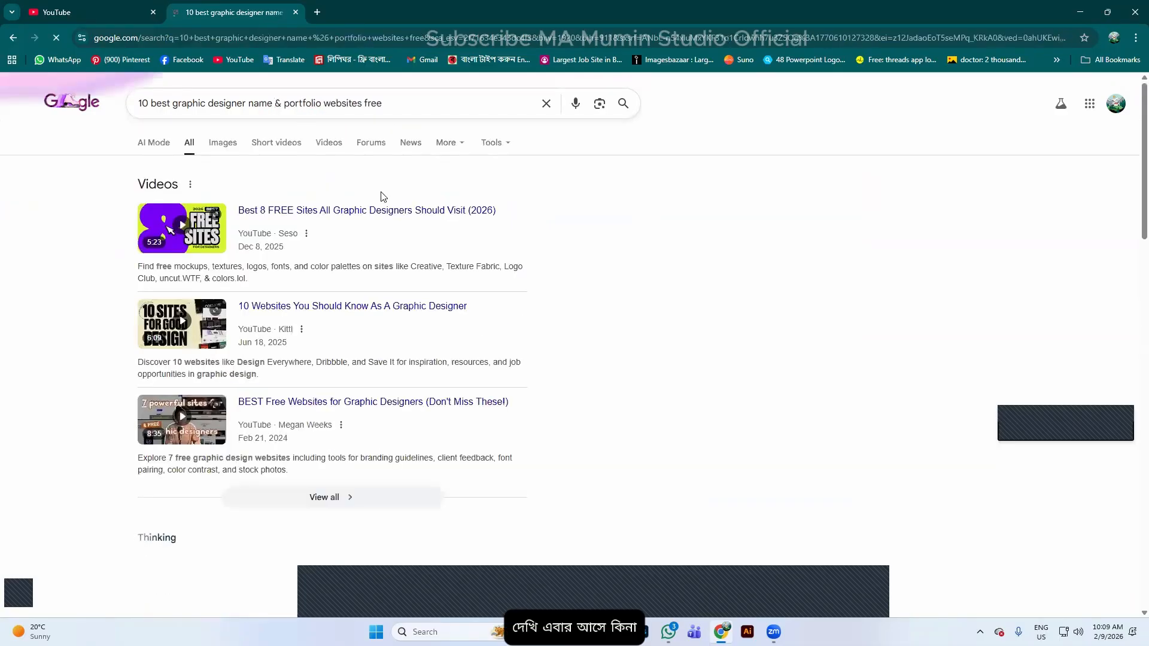
# Read through PutraCetol's "10 Best Free Portfolio Sites for Graphic Designers in 2025" in its own tab, from Behance to the Instagram section
pyautogui.scroll(-5, 300, 352)
pyautogui.scroll(-5, 251, 315)
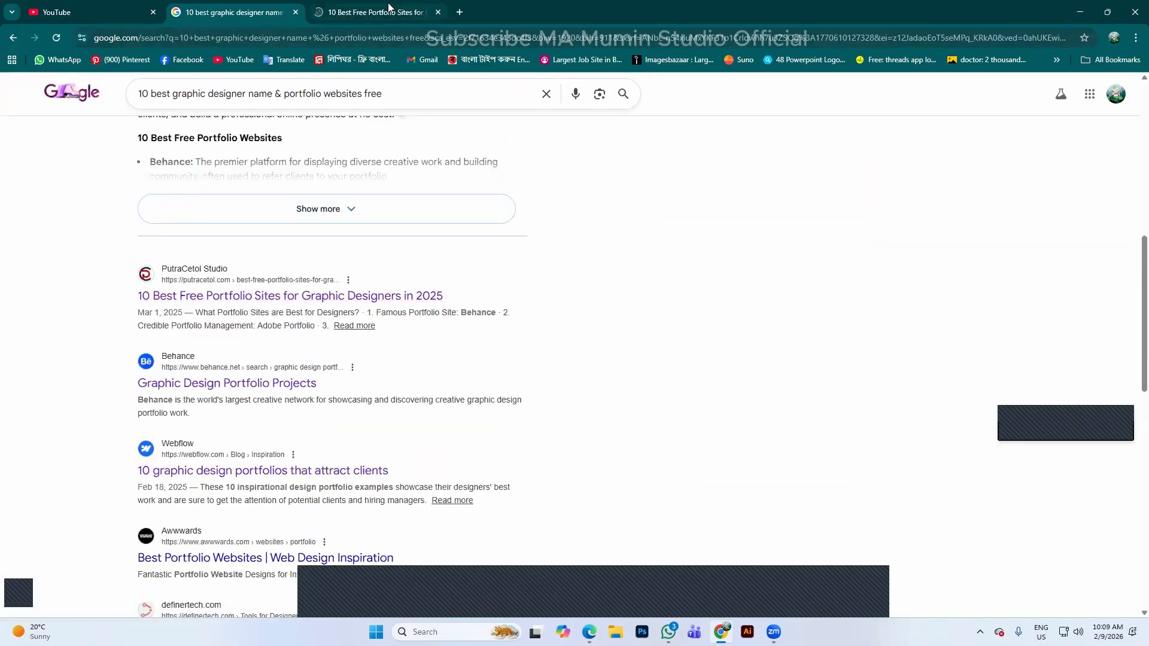
pyautogui.click(389, 8)
pyautogui.scroll(-12, 496, 318)
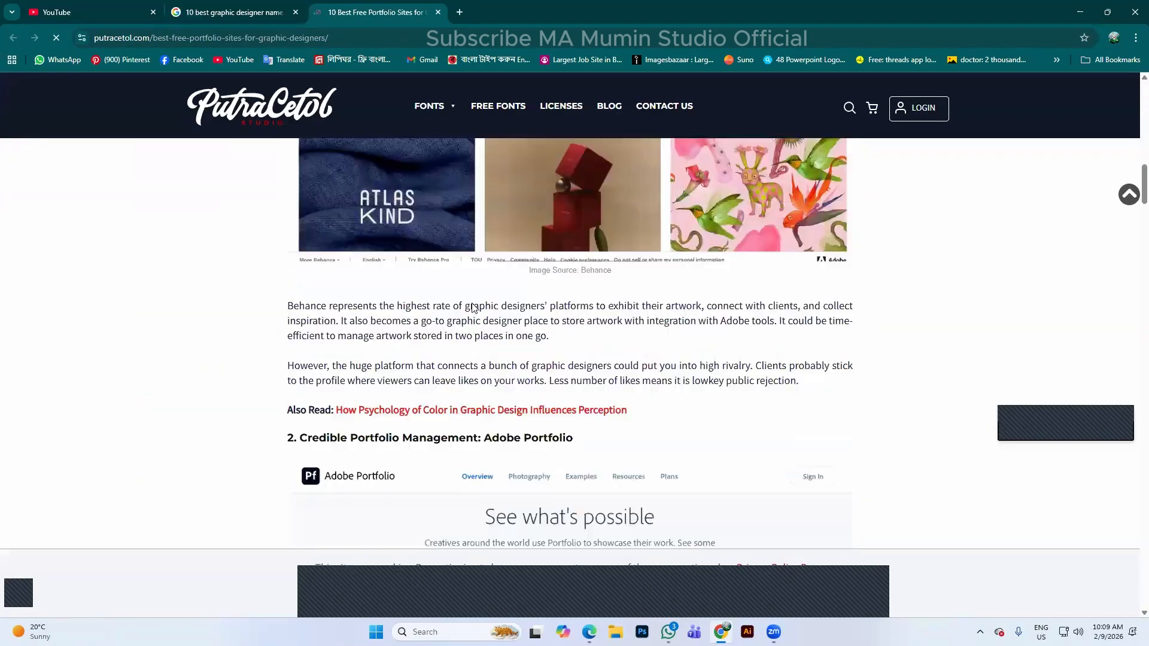
pyautogui.scroll(8, 473, 307)
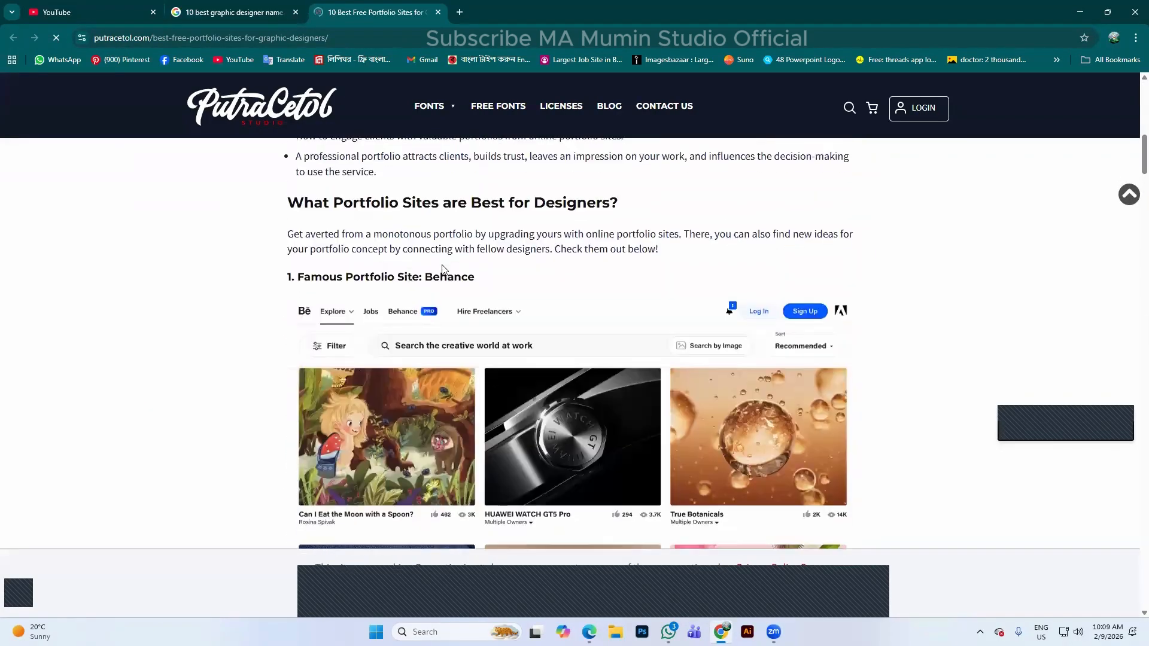
pyautogui.scroll(-12, 454, 346)
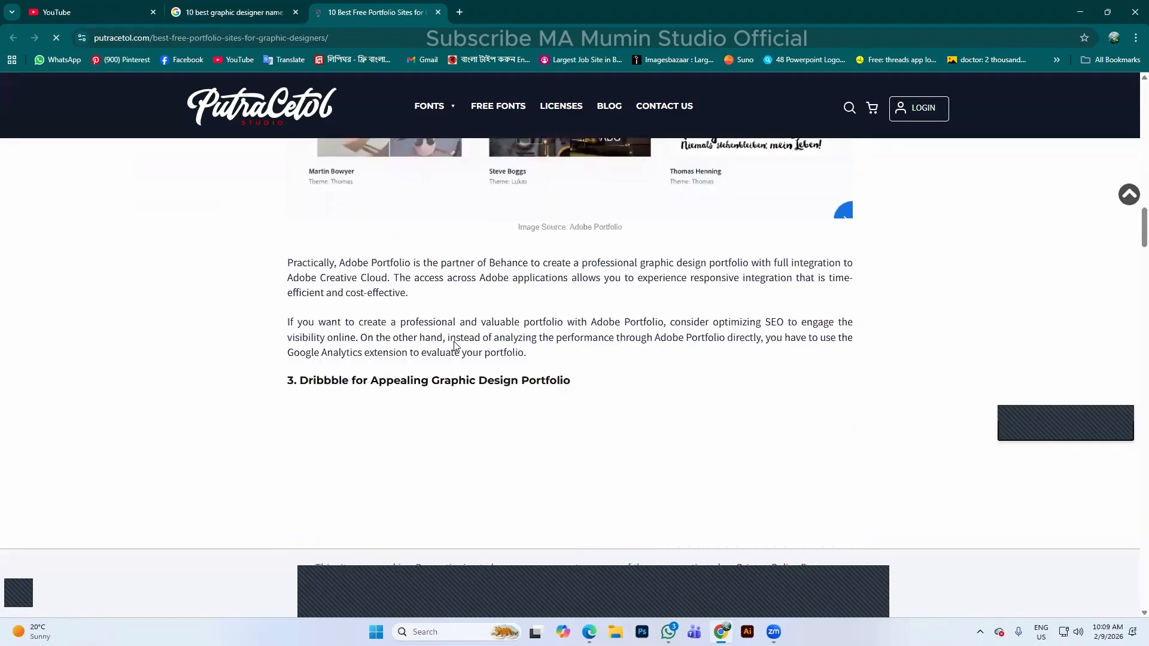
pyautogui.scroll(-20, 454, 346)
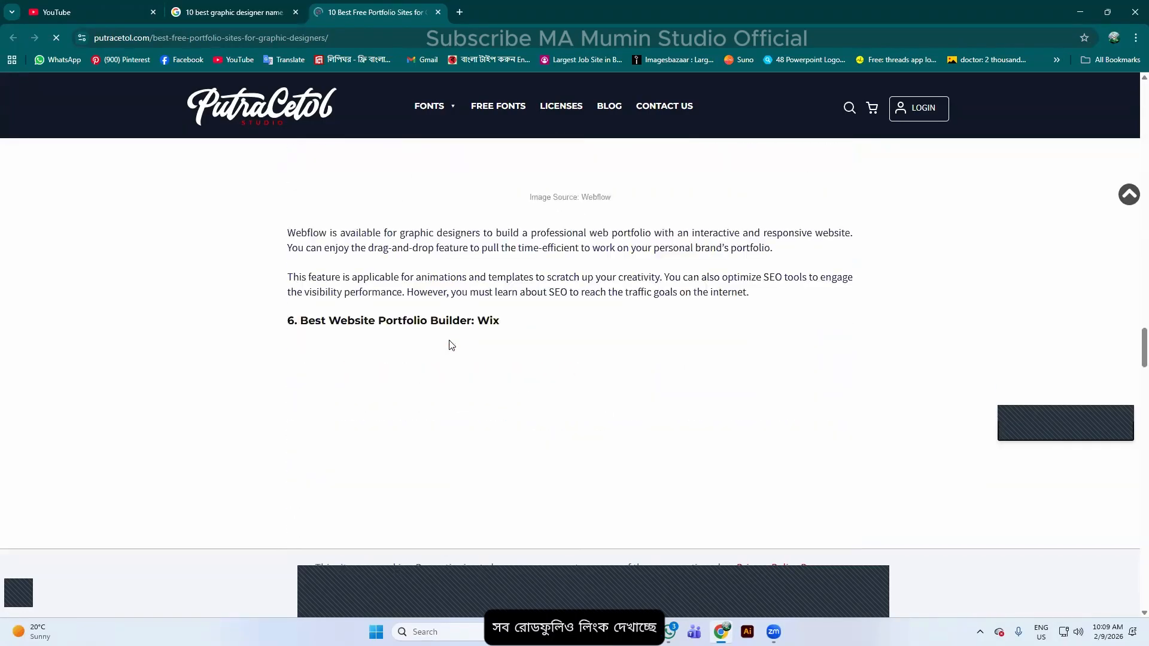
pyautogui.scroll(-8, 451, 347)
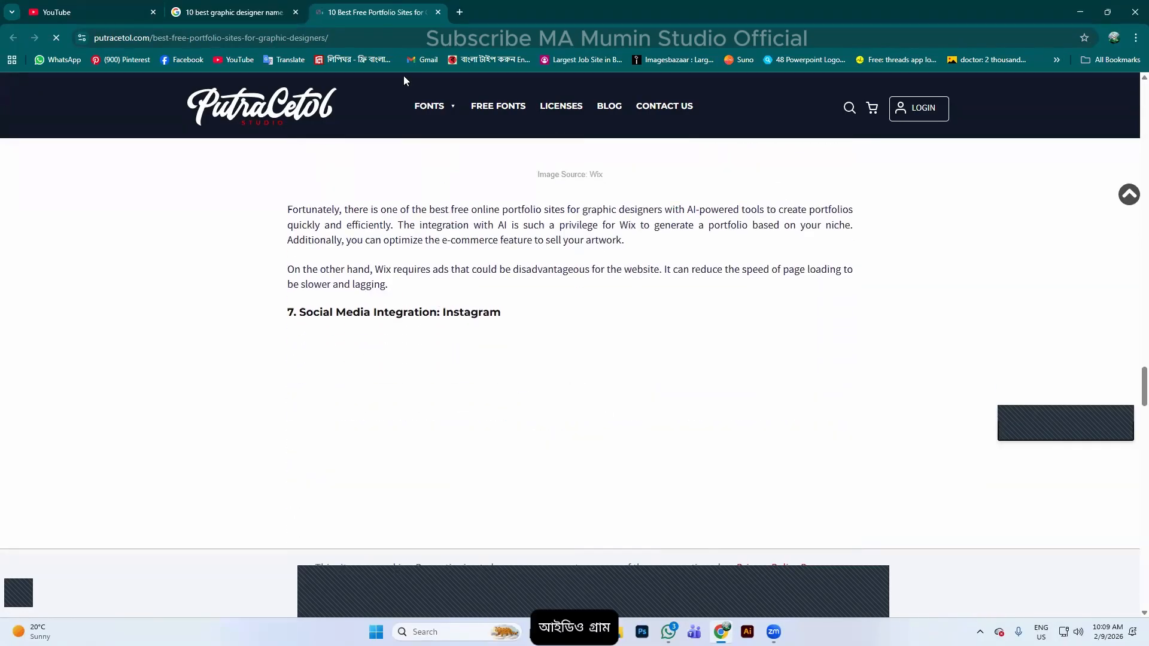
# Go back to the search results tab and look over the listed pages and the related searches
pyautogui.click(249, 6)
pyautogui.scroll(-4, 385, 253)
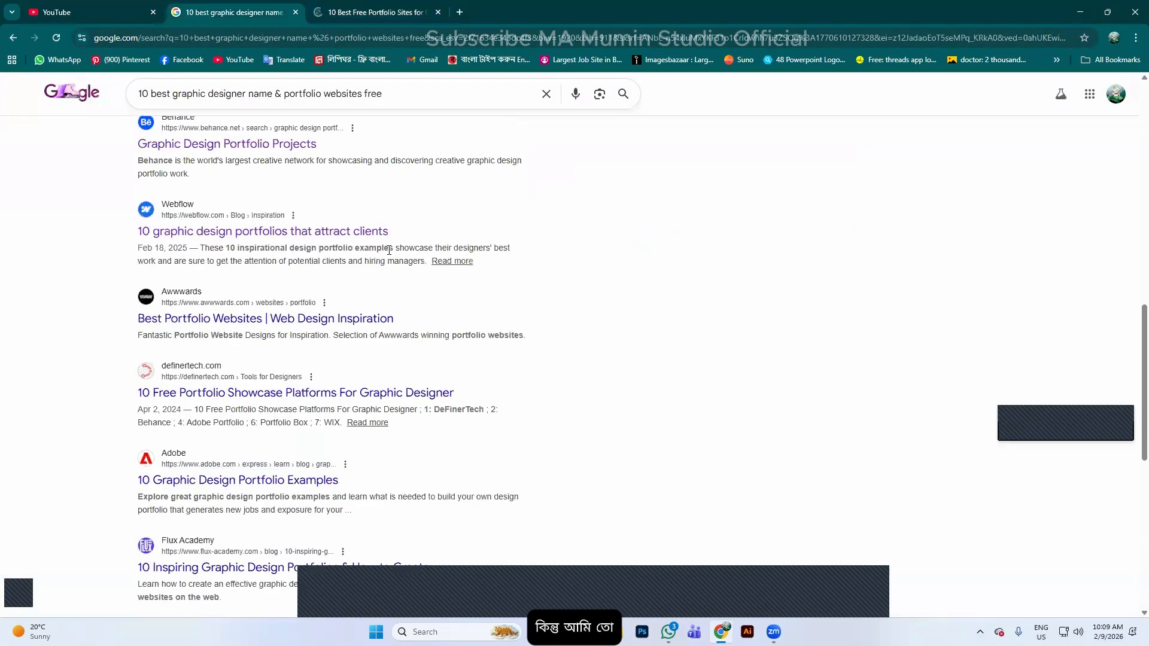
pyautogui.scroll(4, 326, 240)
pyautogui.scroll(-14, 326, 240)
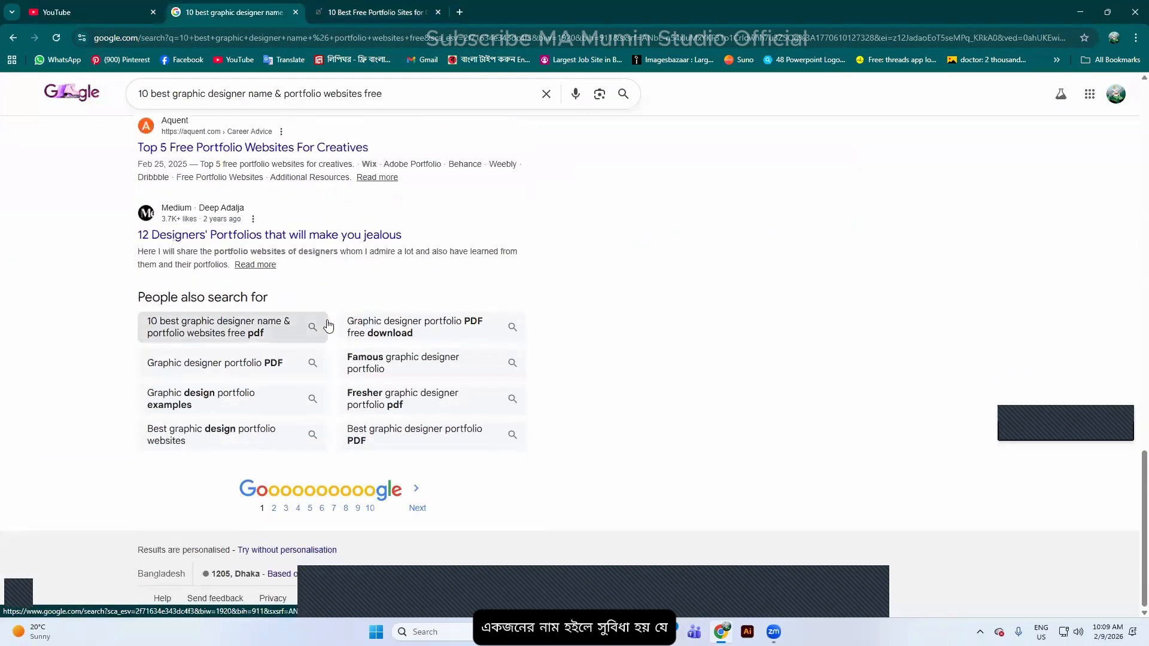
pyautogui.scroll(12, 352, 303)
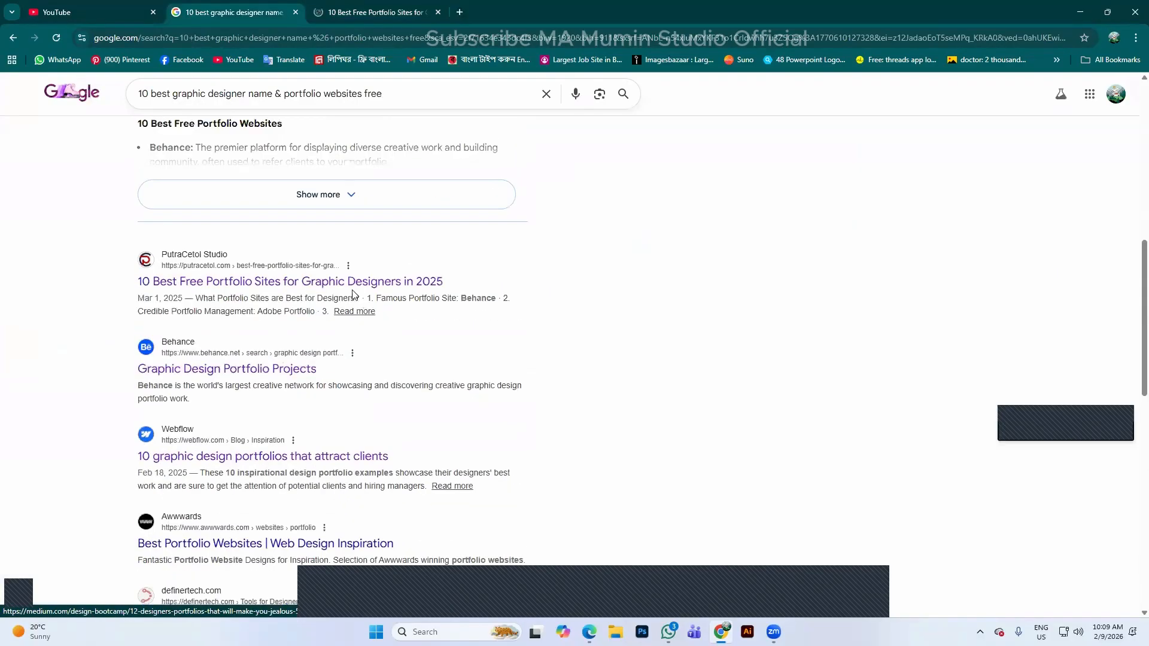
pyautogui.scroll(3, 263, 88)
# Reword the search as "10 best graphic designer name and thair websites free" and run it
pyautogui.moveTo(383, 104); pyautogui.dragTo(128, 107)
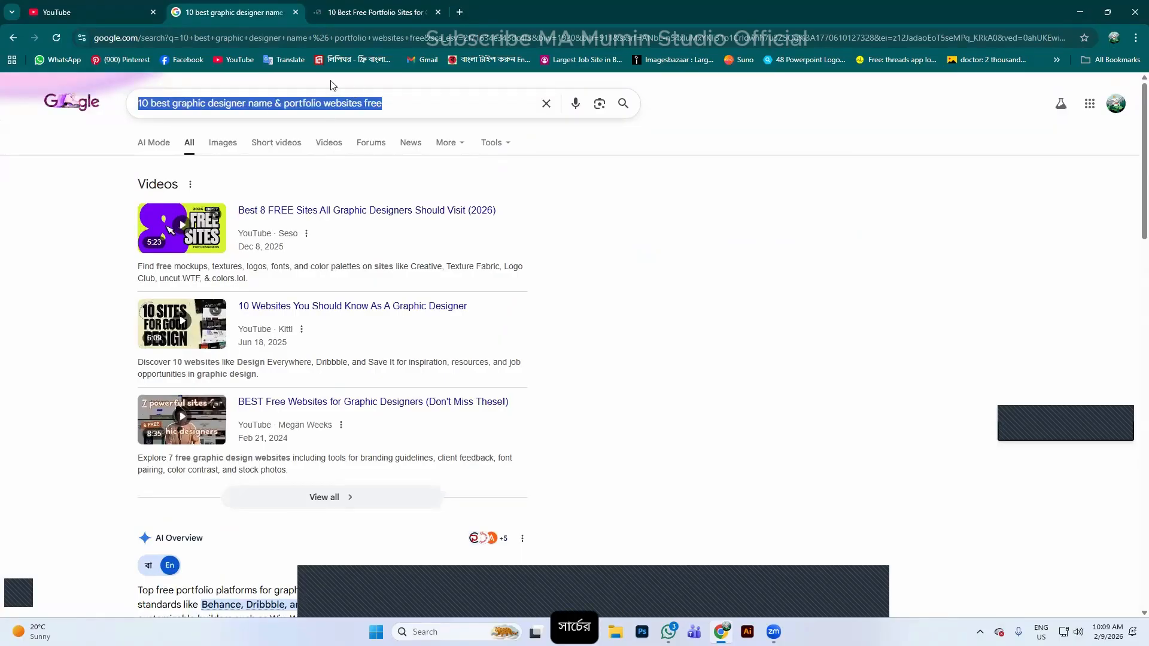
pyautogui.click(386, 100)
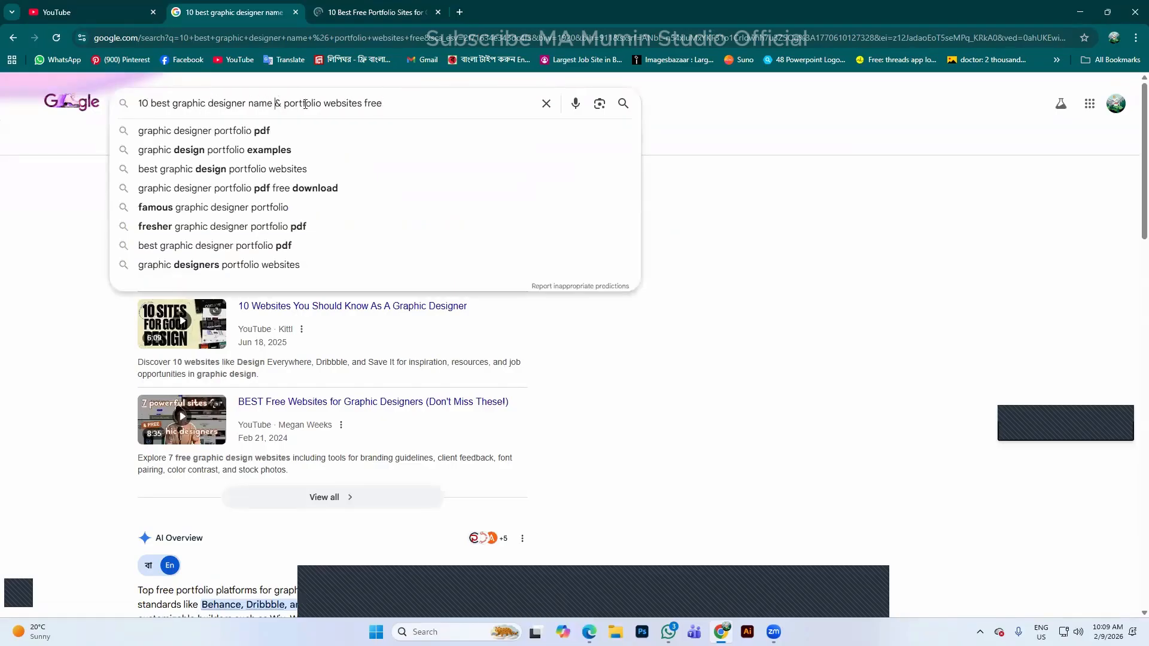
pyautogui.moveTo(277, 103); pyautogui.dragTo(508, 129)
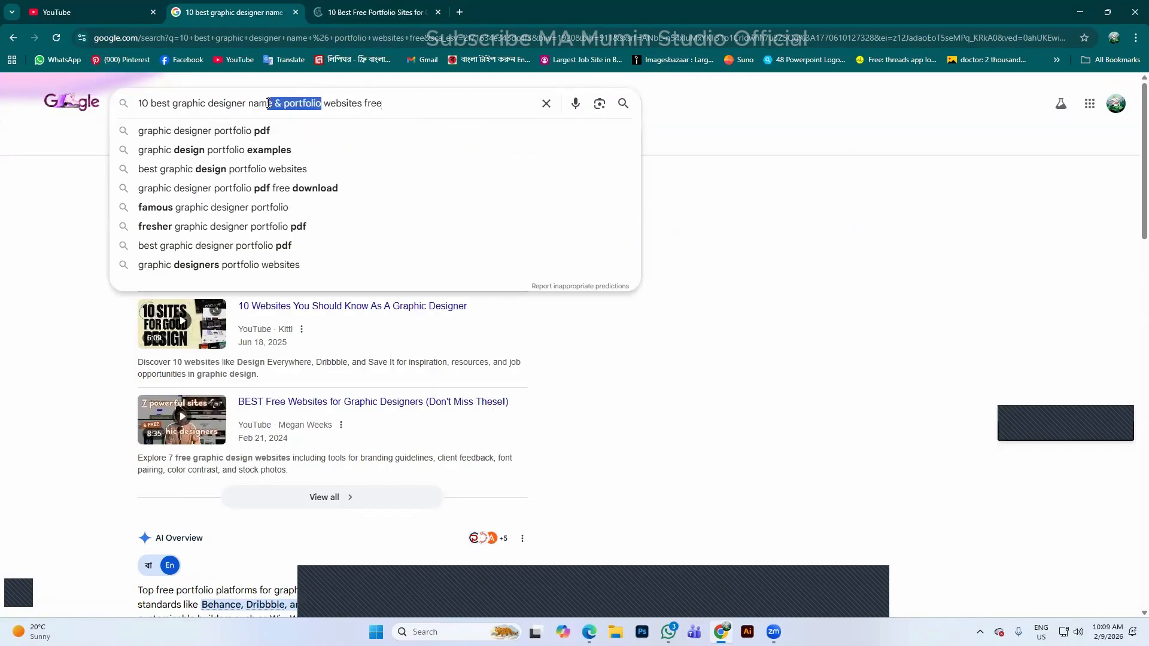
pyautogui.press('BackSpace')
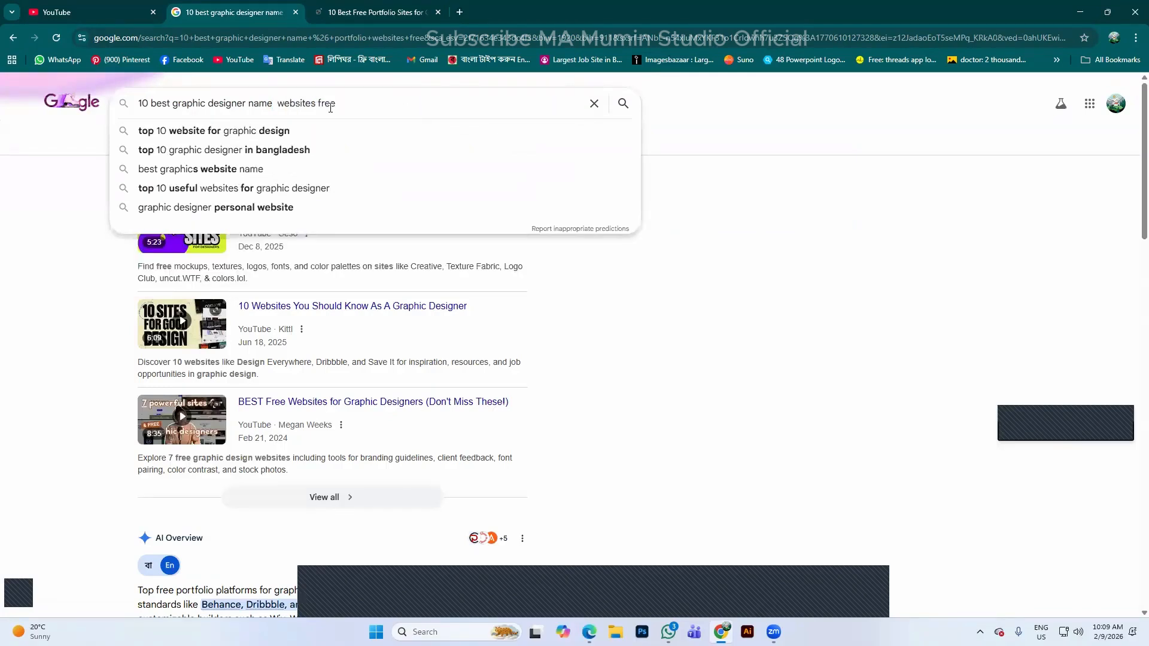
pyautogui.write('and ')
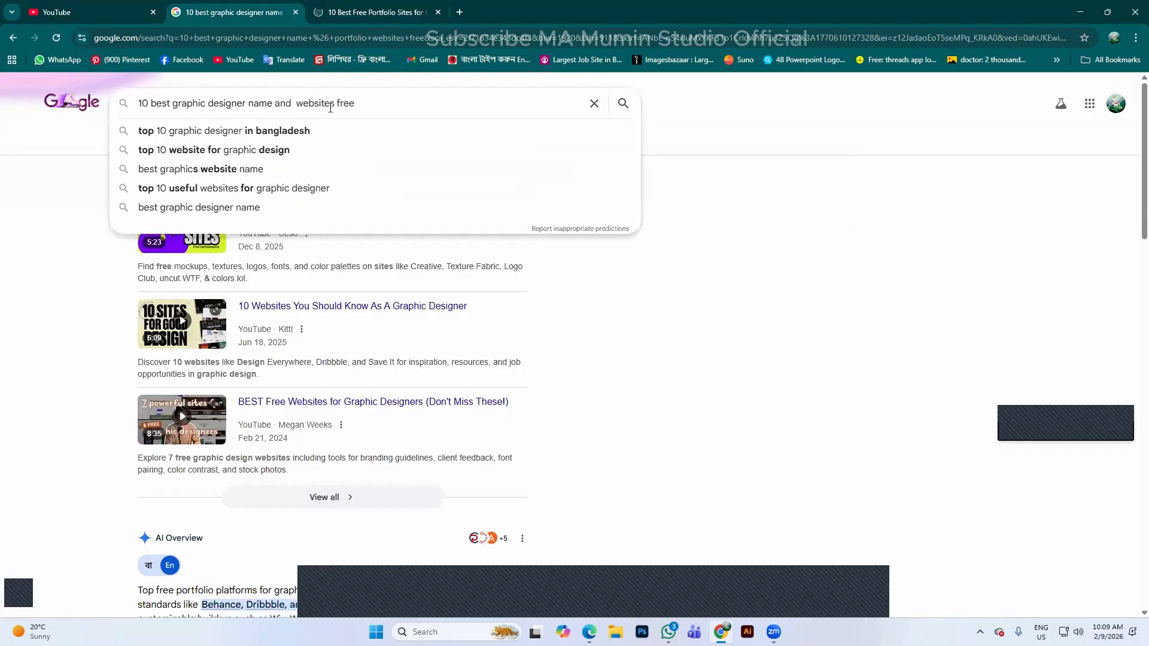
pyautogui.write('thair')
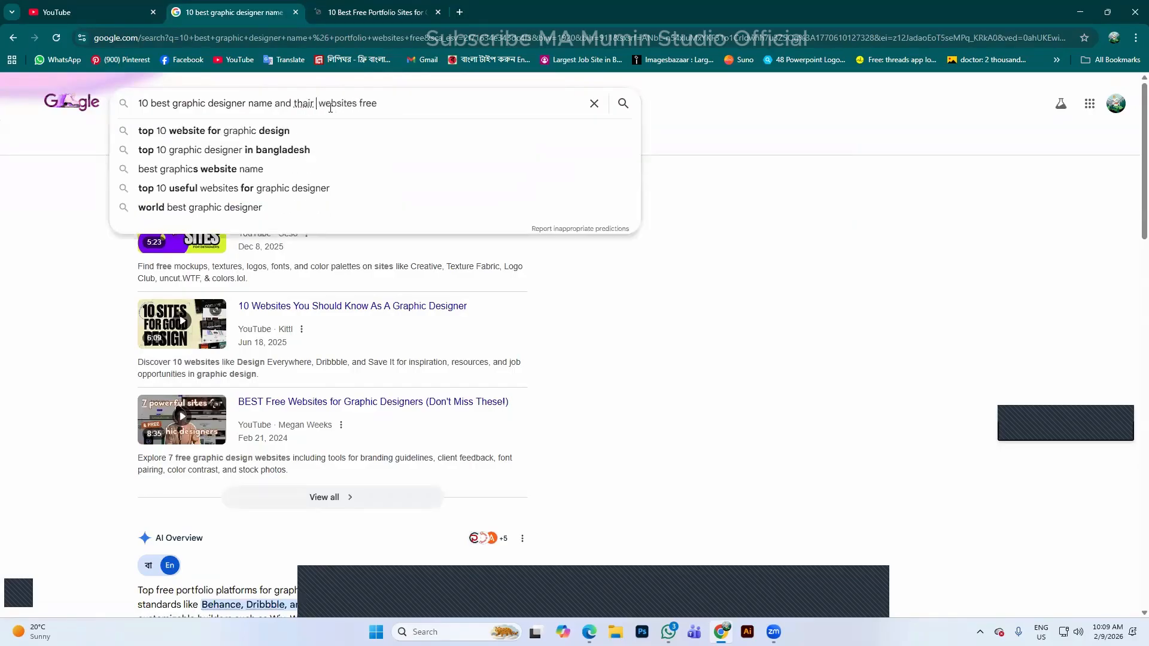
pyautogui.press('Return')
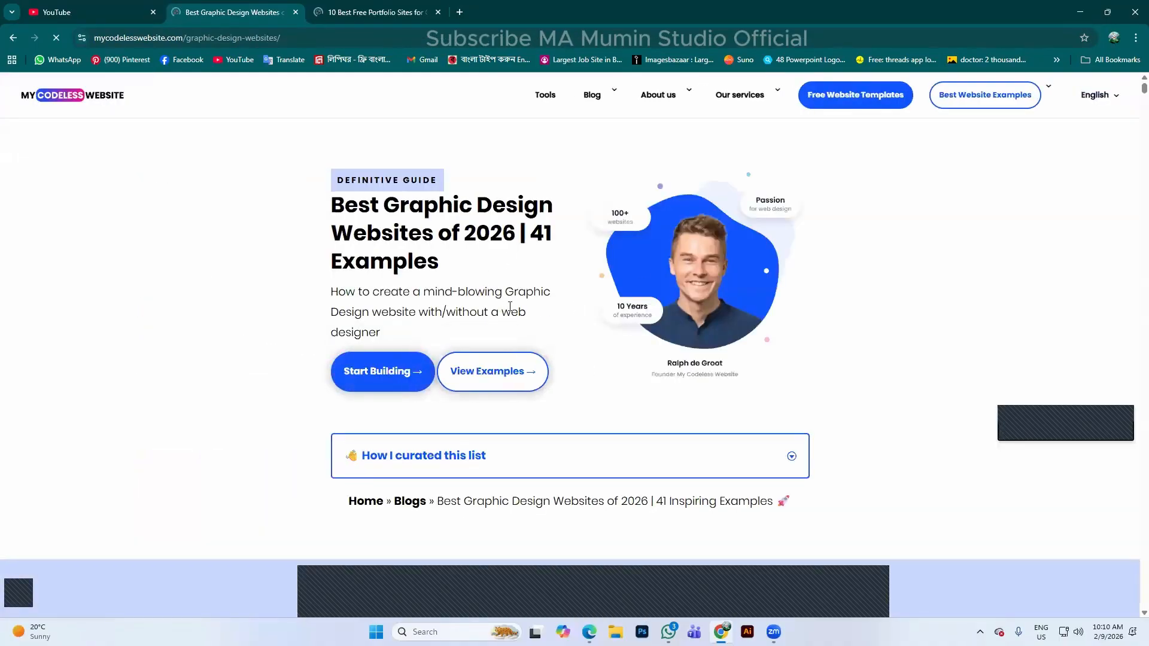
# Open My Codeless Website's guide "Best Graphic Design Websites of 2026 | 41 Examples" and decline its cookies
pyautogui.scroll(-5, 571, 327)
pyautogui.scroll(-3, 571, 328)
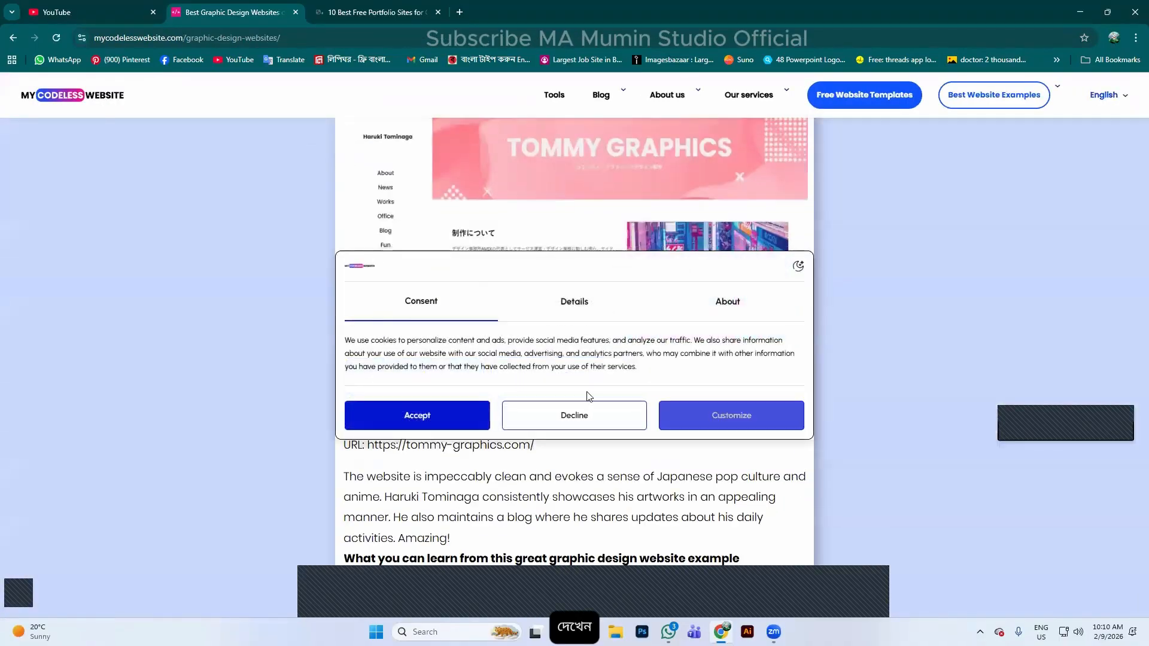
pyautogui.scroll(-9, 575, 413)
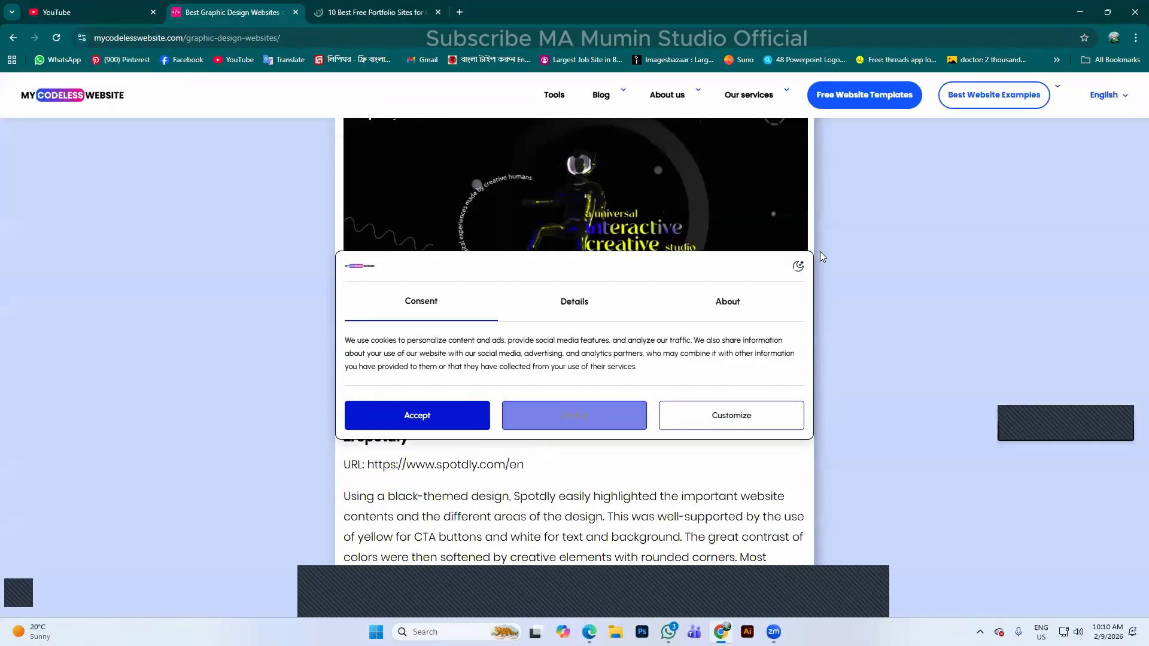
pyautogui.click(624, 417)
pyautogui.scroll(-9, 652, 389)
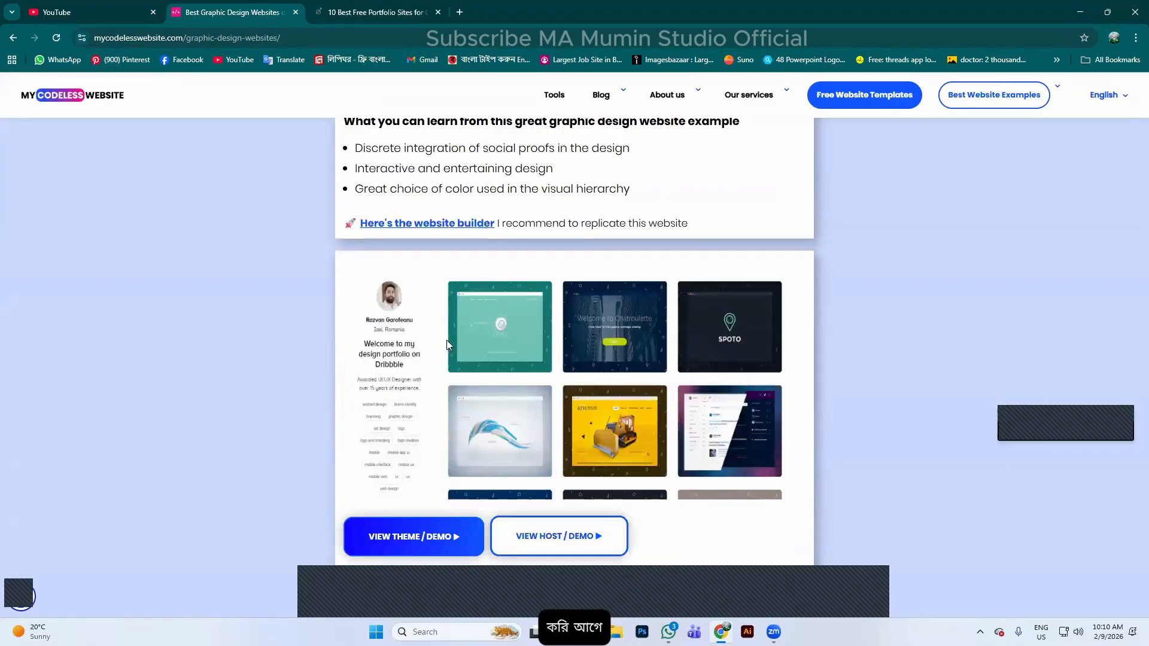
# Examine the first three website examples in the guide, including Spotdly and Tommy Graphics, and switch to the PutraCetol article tab
pyautogui.scroll(-2, 622, 386)
pyautogui.scroll(1, 466, 333)
pyautogui.scroll(-2, 443, 359)
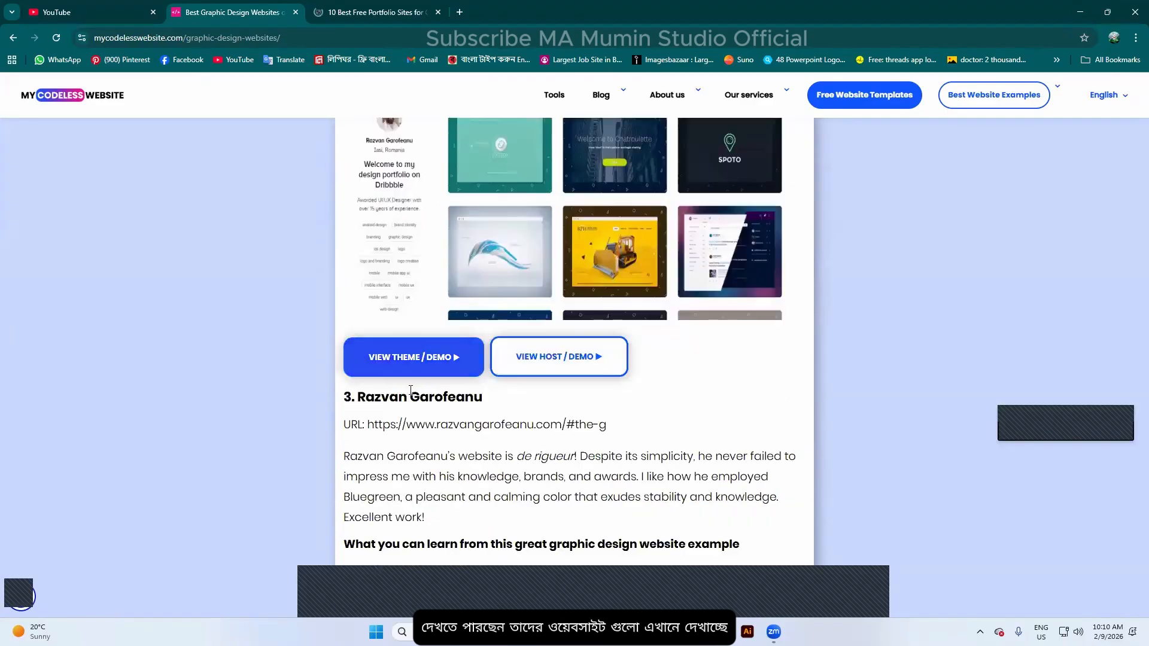
pyautogui.scroll(10, 443, 335)
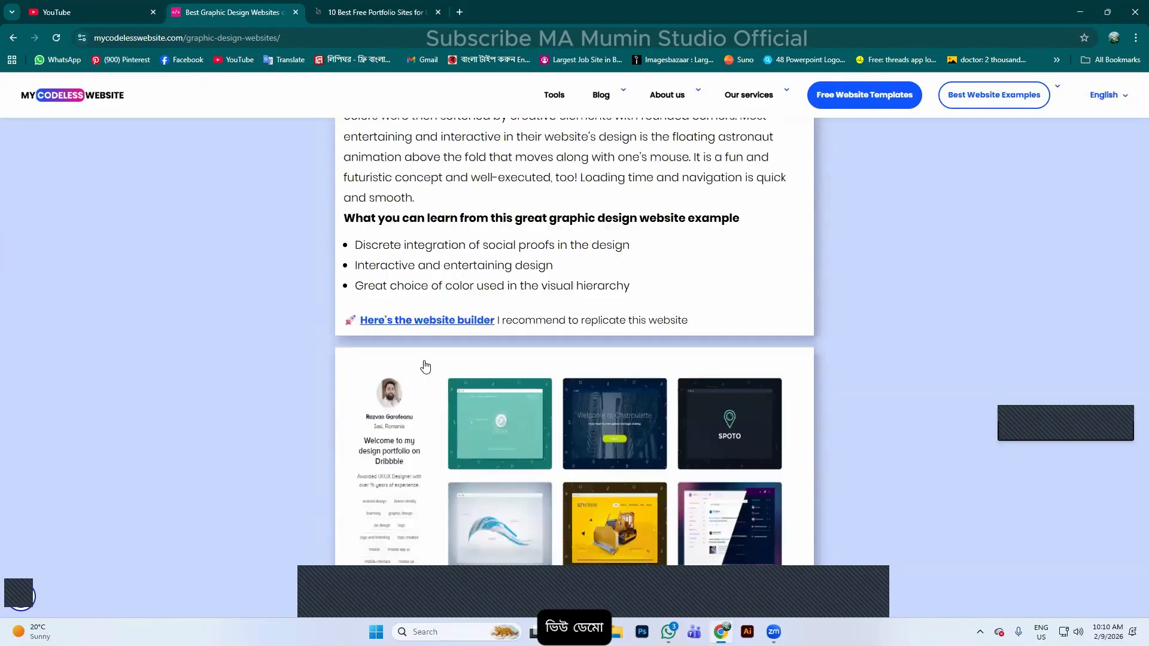
pyautogui.scroll(2, 437, 307)
pyautogui.scroll(-2, 429, 323)
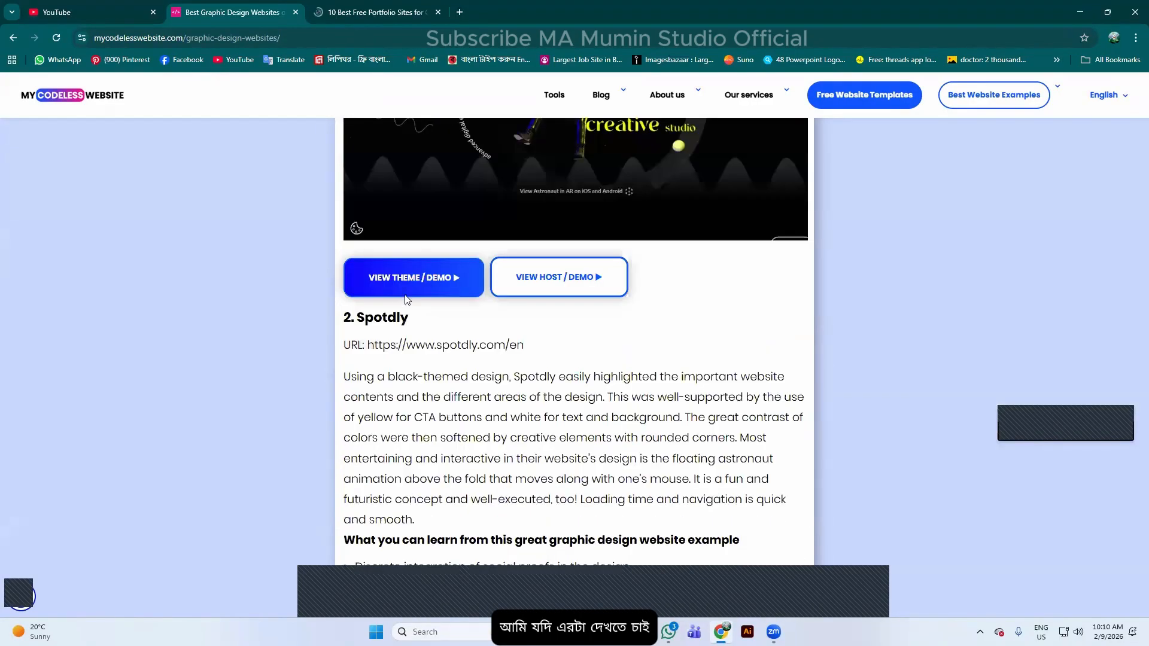
pyautogui.scroll(10, 418, 305)
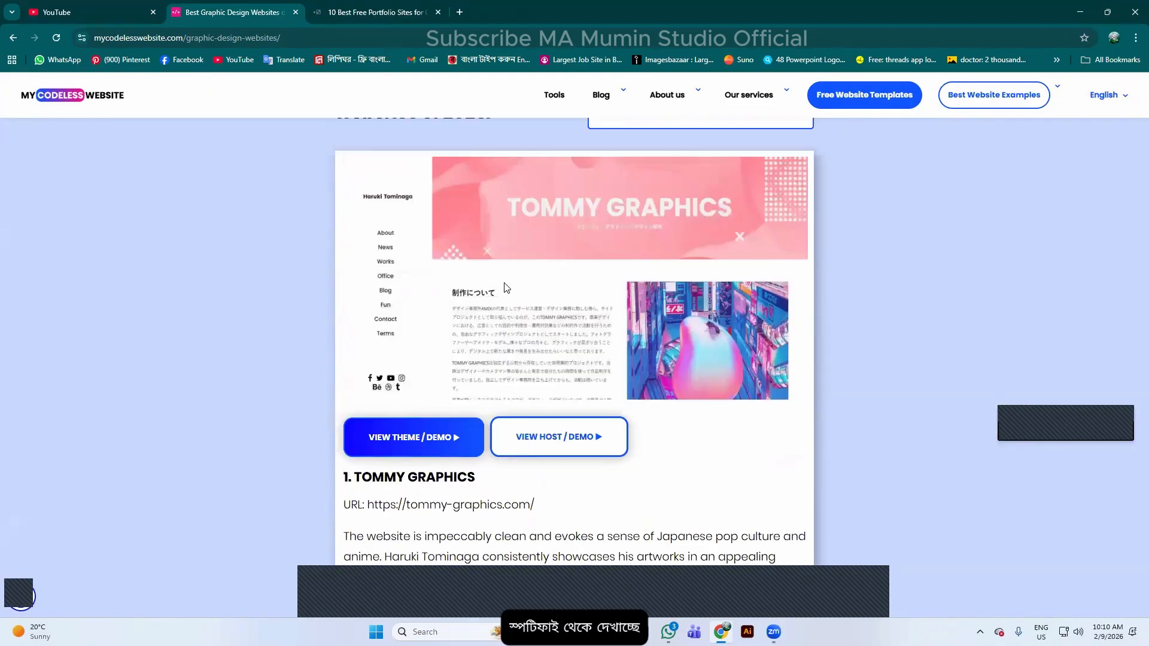
pyautogui.scroll(5, 506, 288)
pyautogui.click(359, 12)
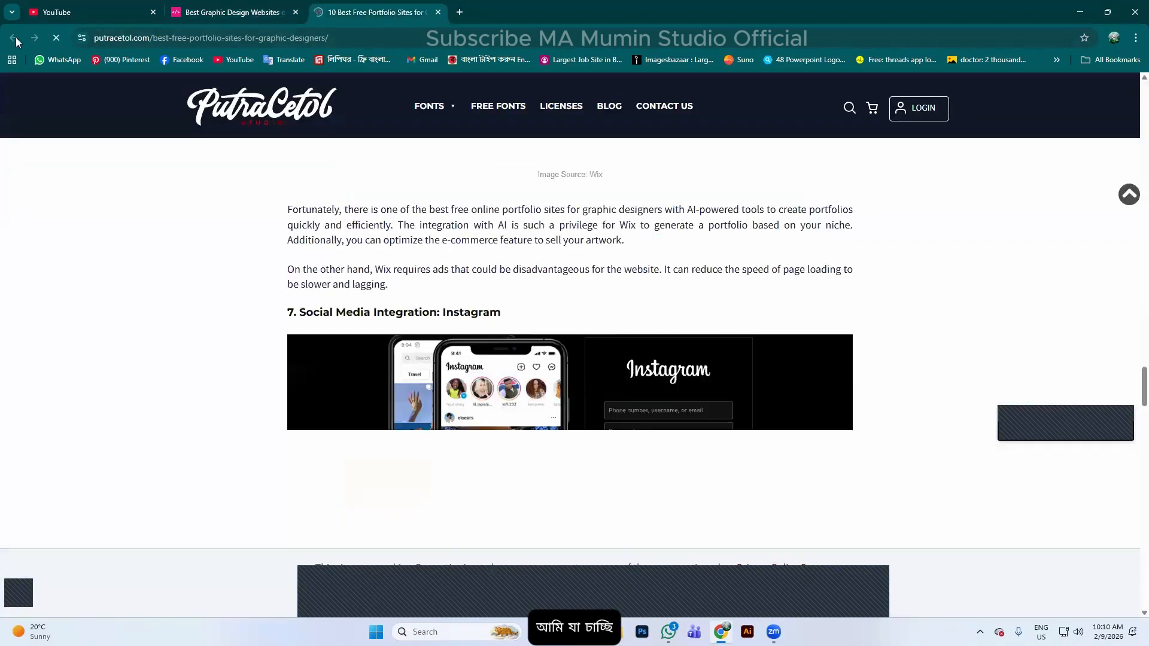
# Go back from the My Codeless Website guide to the Google results listing the best graphic design website examples
pyautogui.click(239, 12)
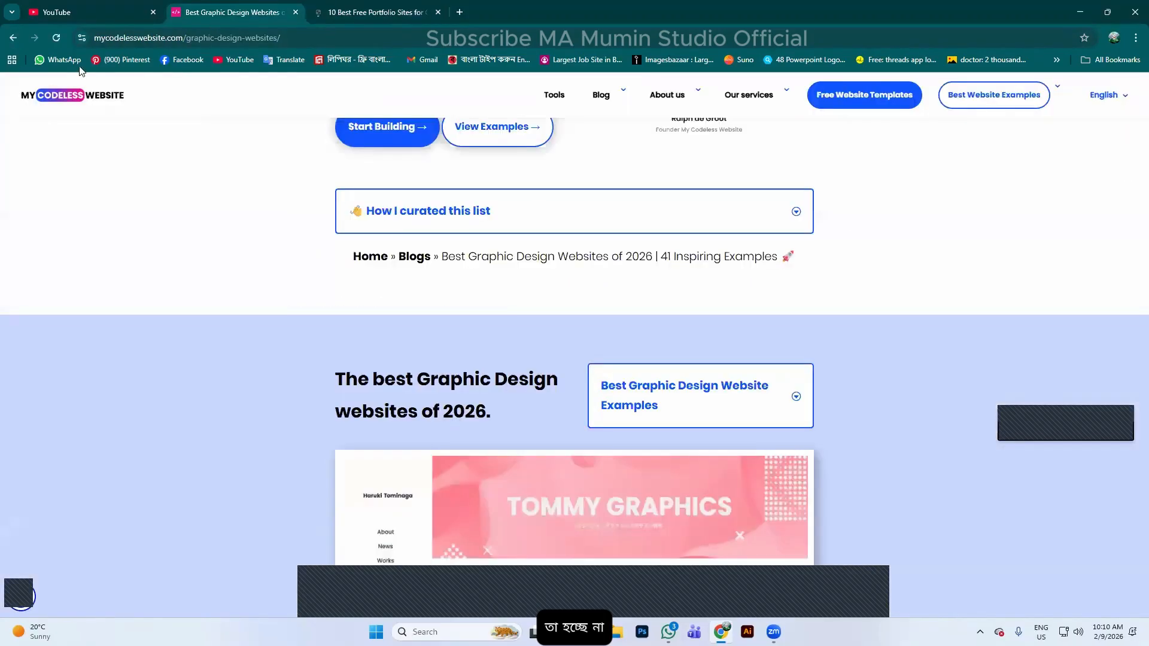
pyautogui.click(14, 37)
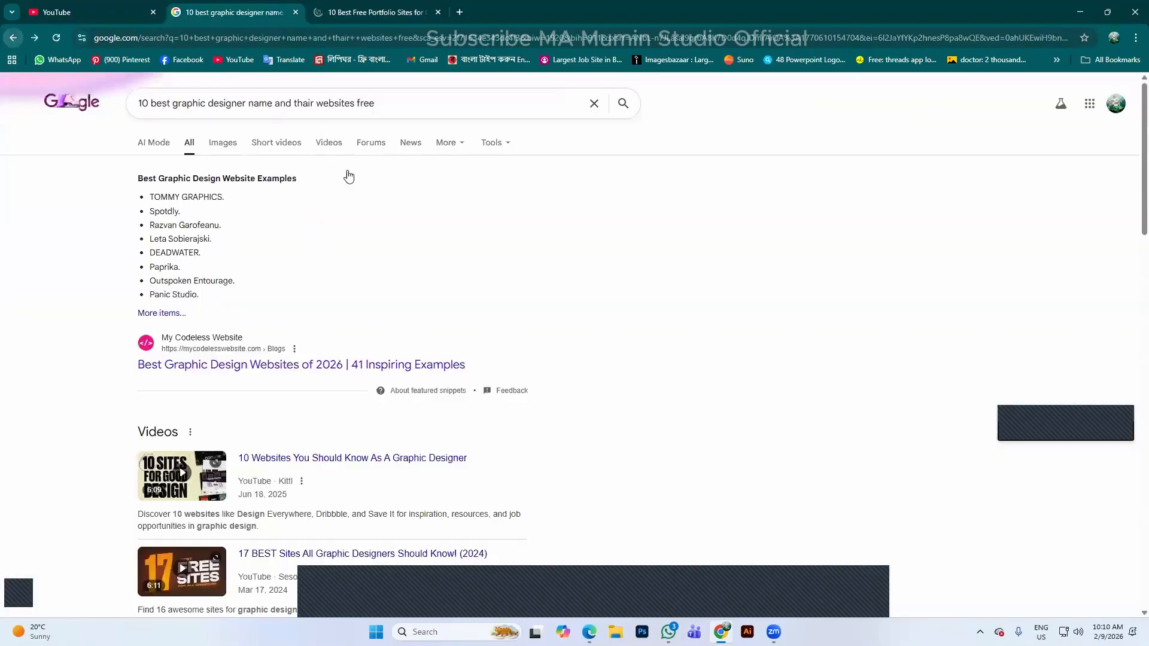
pyautogui.click(179, 314)
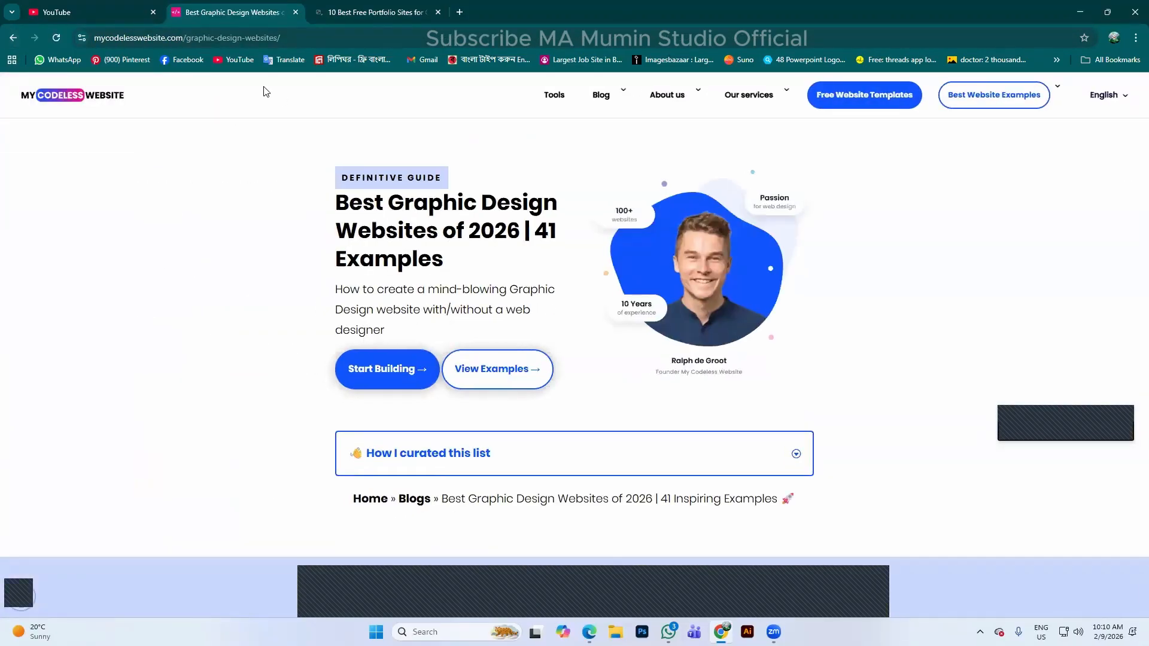
pyautogui.click(371, 11)
pyautogui.click(227, 14)
pyautogui.click(18, 35)
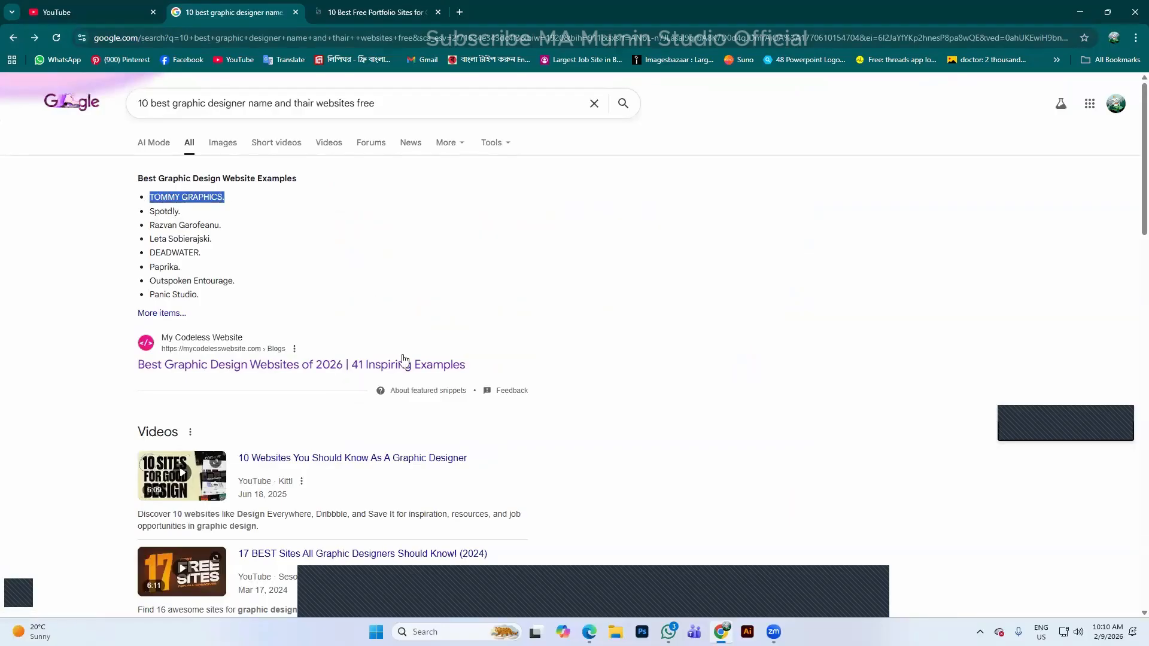
# Search Google in a new tab for "TOMMY GRAPHICS." and open the Tommy Art & Design website, tommyartdesign.com
pyautogui.click(460, 12)
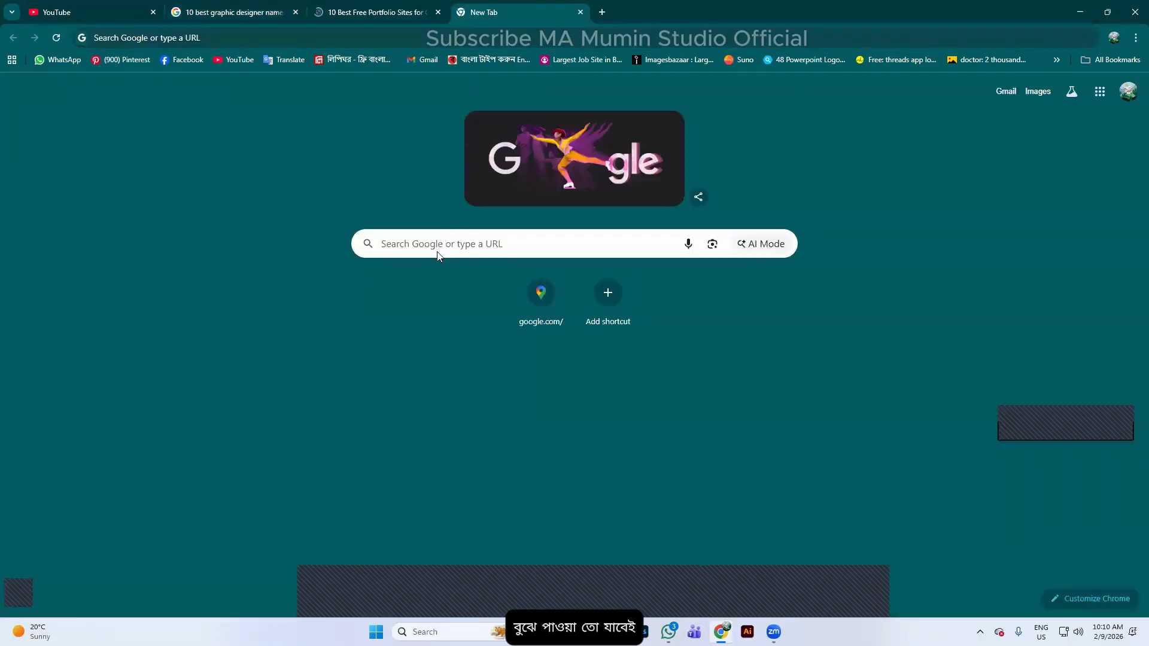
pyautogui.click(439, 247)
pyautogui.write('TOMMY GRAPHICS.')
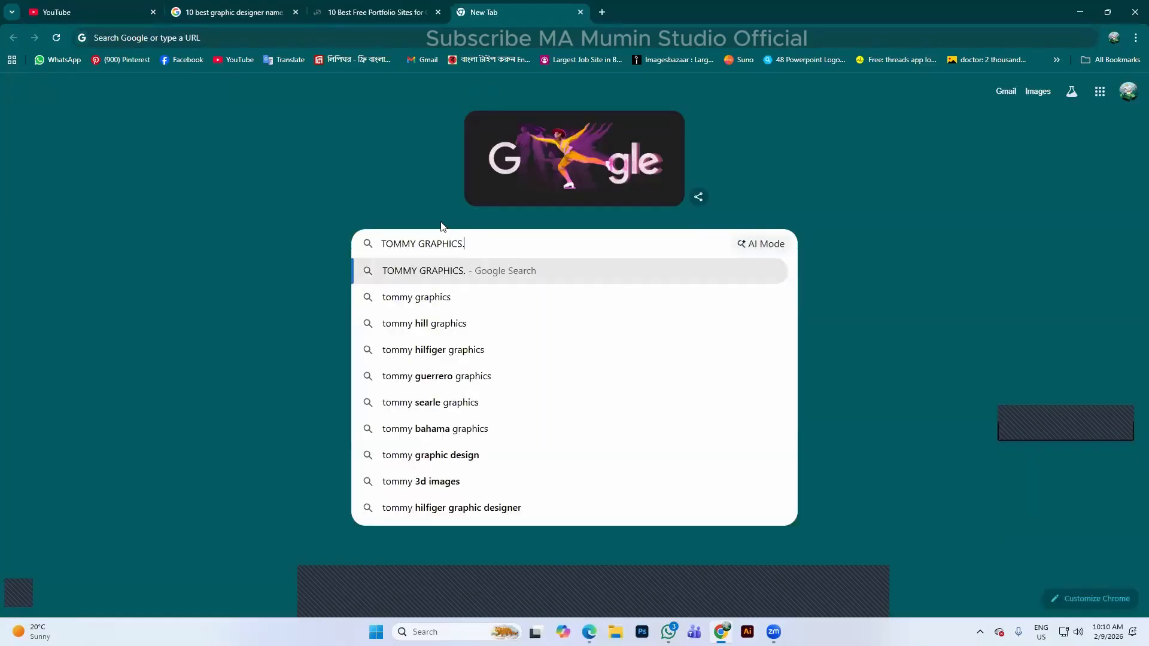
pyautogui.press('Return')
pyautogui.scroll(-8, 313, 154)
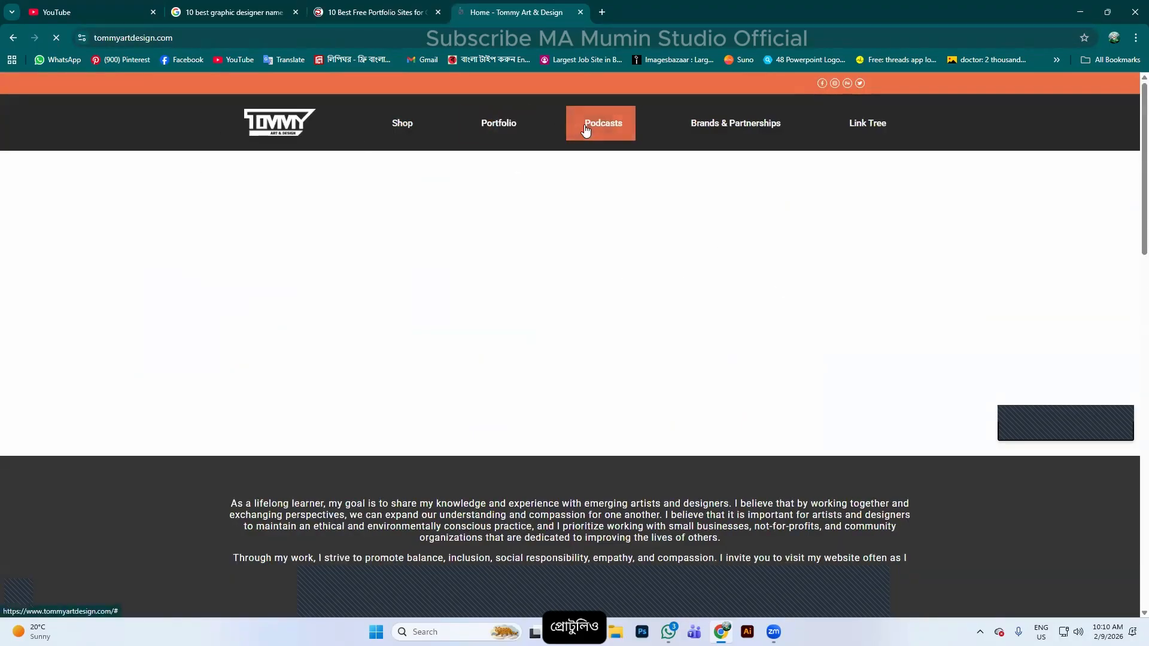
# Examine the Tommy Art & Design home page, from the introduction through the Latest News projects to the portfolio link
pyautogui.scroll(-8, 569, 258)
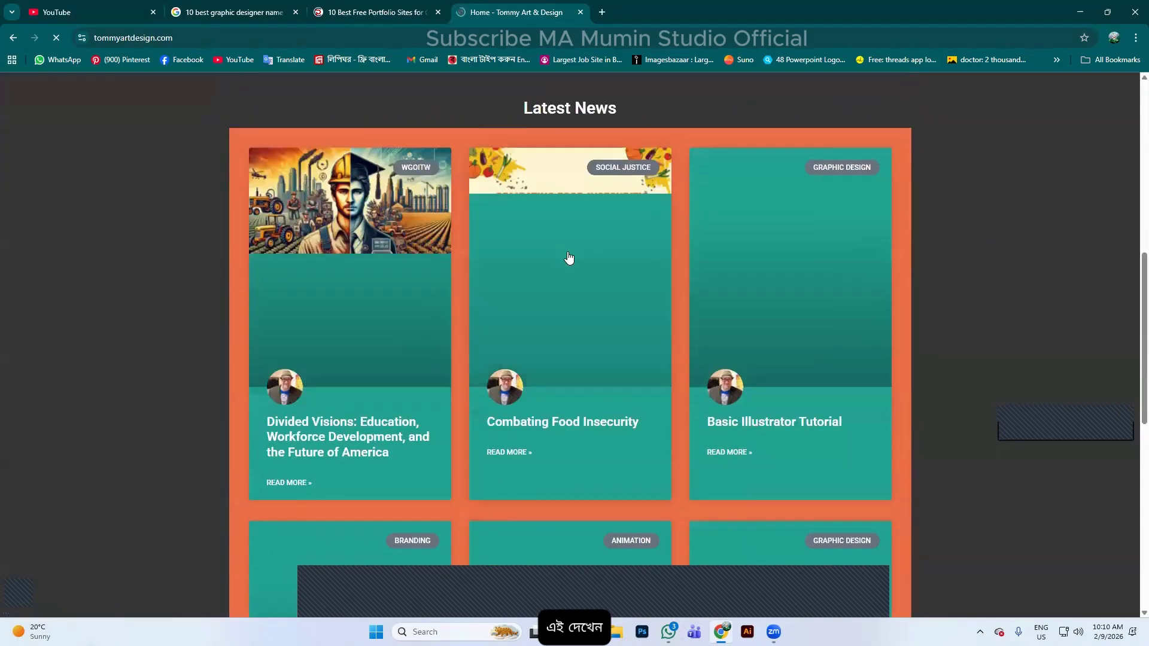
pyautogui.scroll(2, 556, 237)
pyautogui.scroll(6, 295, 180)
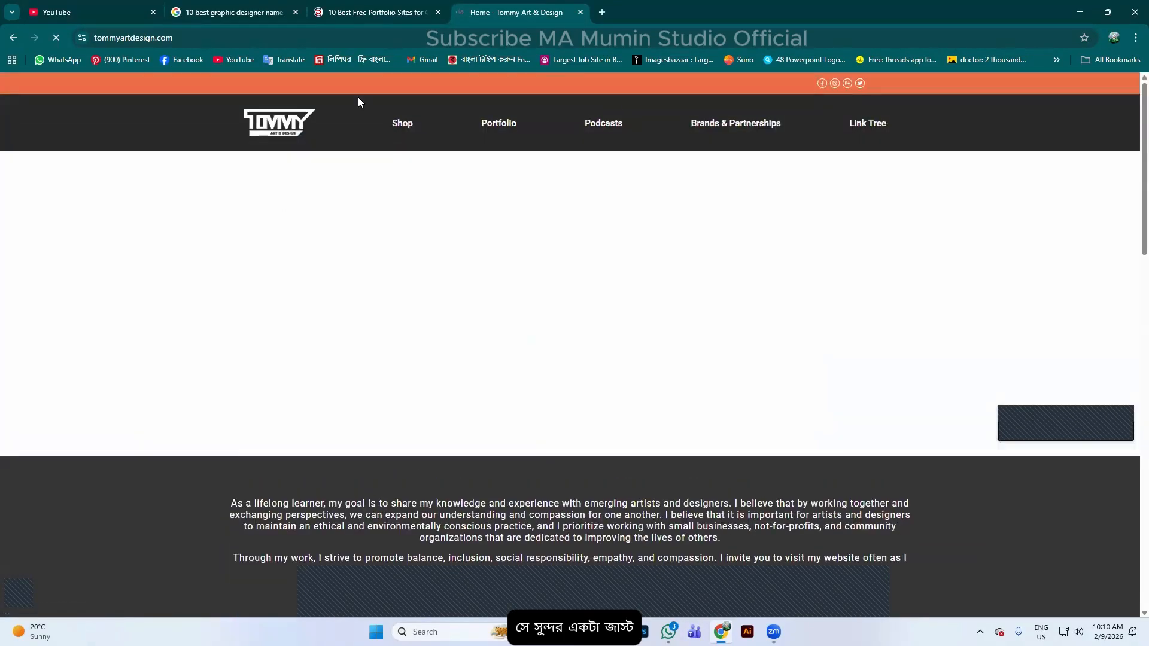
pyautogui.scroll(-2, 669, 257)
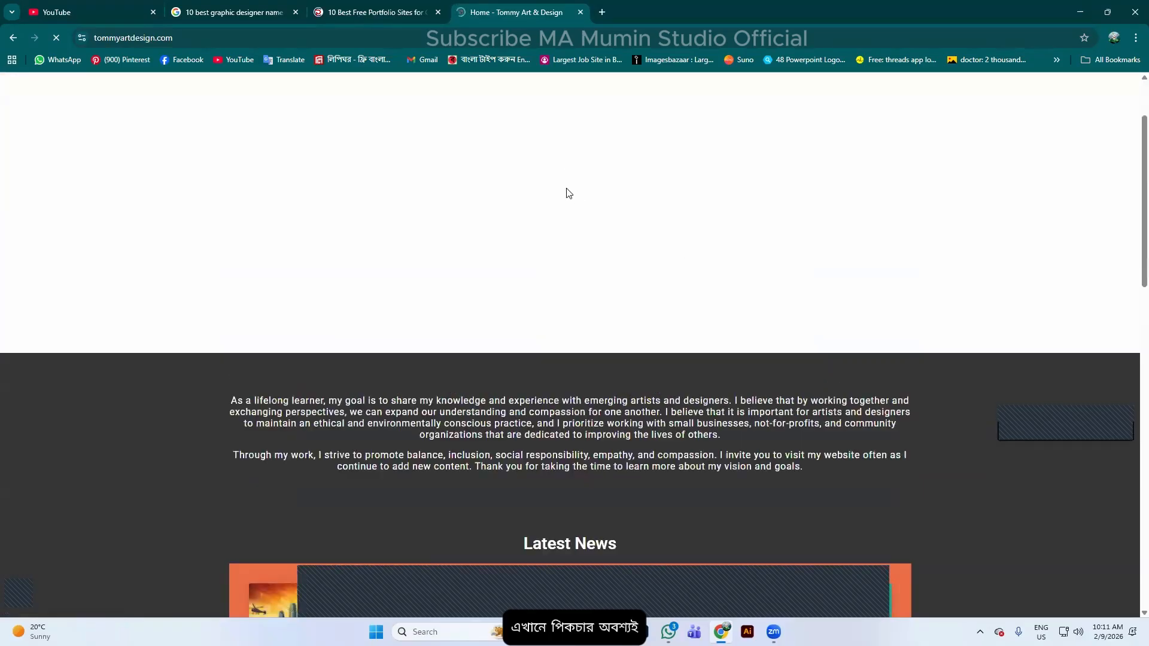
pyautogui.scroll(-4, 568, 200)
pyautogui.scroll(-10, 570, 211)
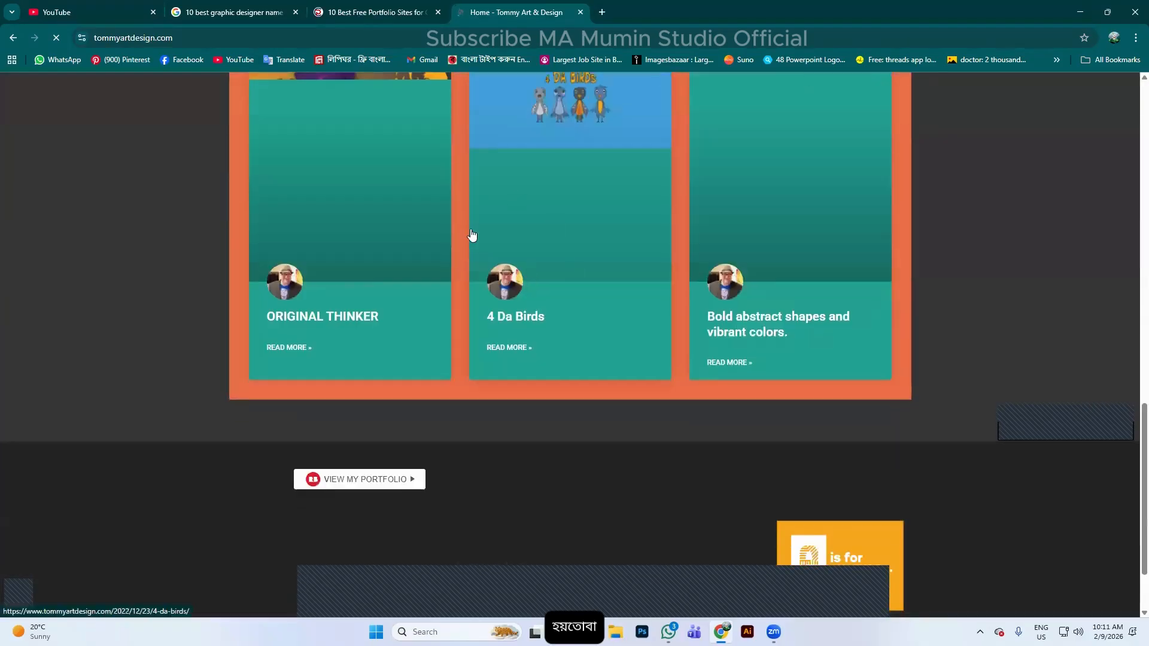
pyautogui.scroll(4, 415, 422)
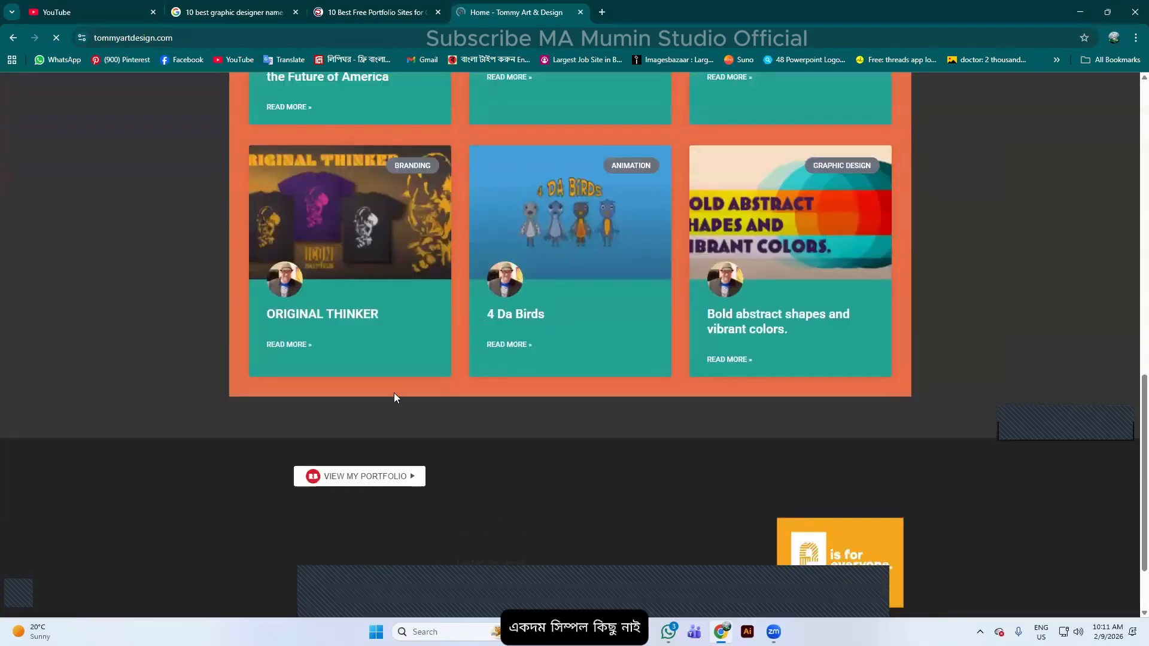
pyautogui.scroll(4, 532, 351)
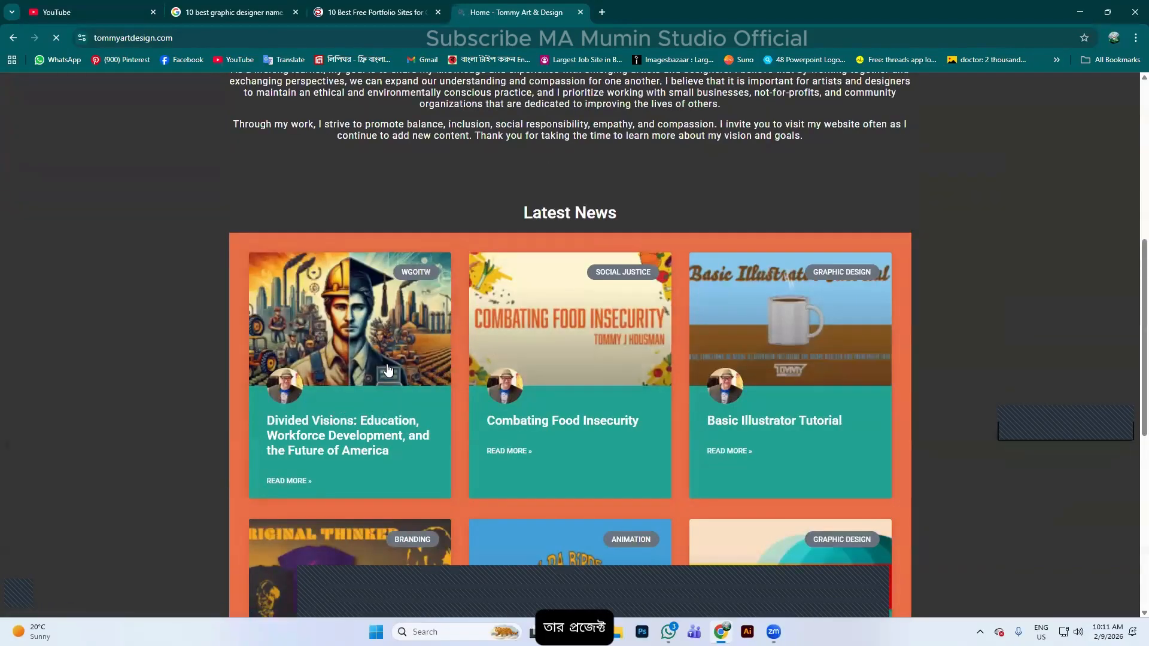
pyautogui.scroll(1, 419, 386)
pyautogui.scroll(-10, 599, 400)
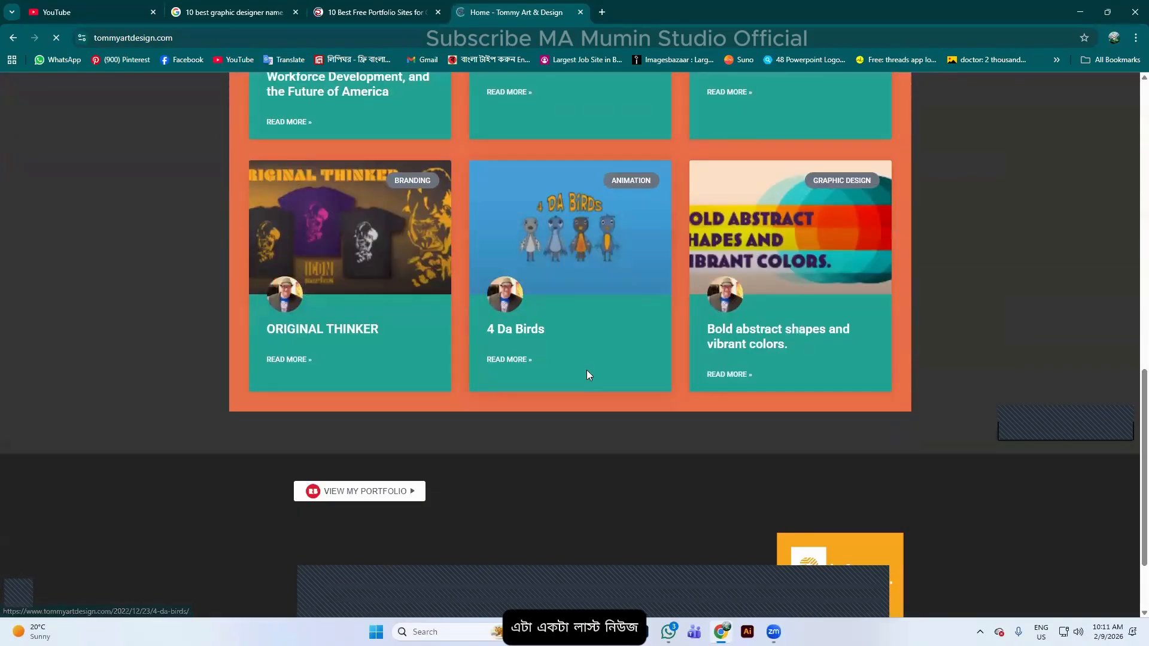
pyautogui.scroll(16, 588, 371)
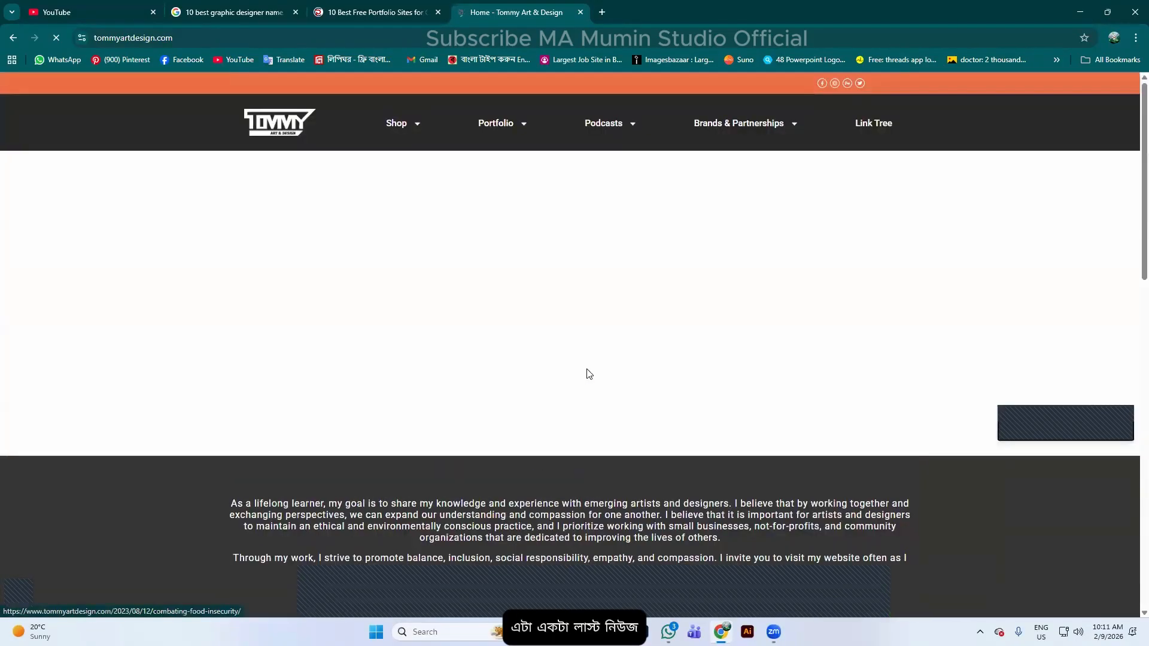
# Try the site's Portfolio entry and look over the home page's banner and introduction
pyautogui.click(491, 134)
pyautogui.click(523, 127)
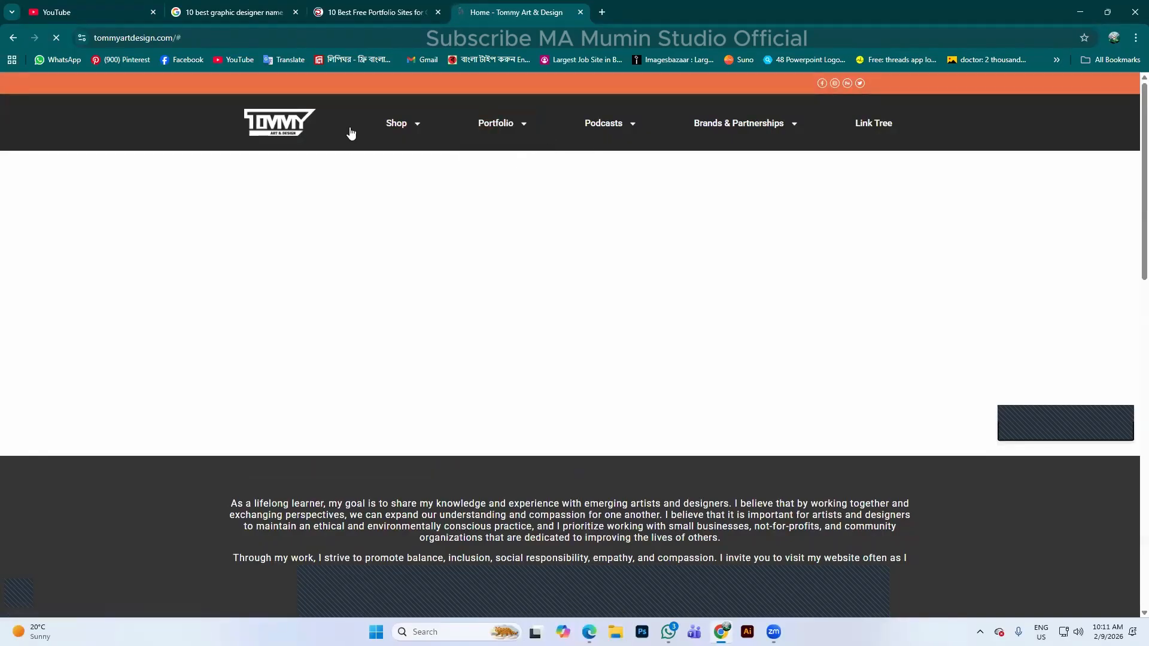
pyautogui.scroll(-6, 623, 304)
pyautogui.scroll(5, 614, 246)
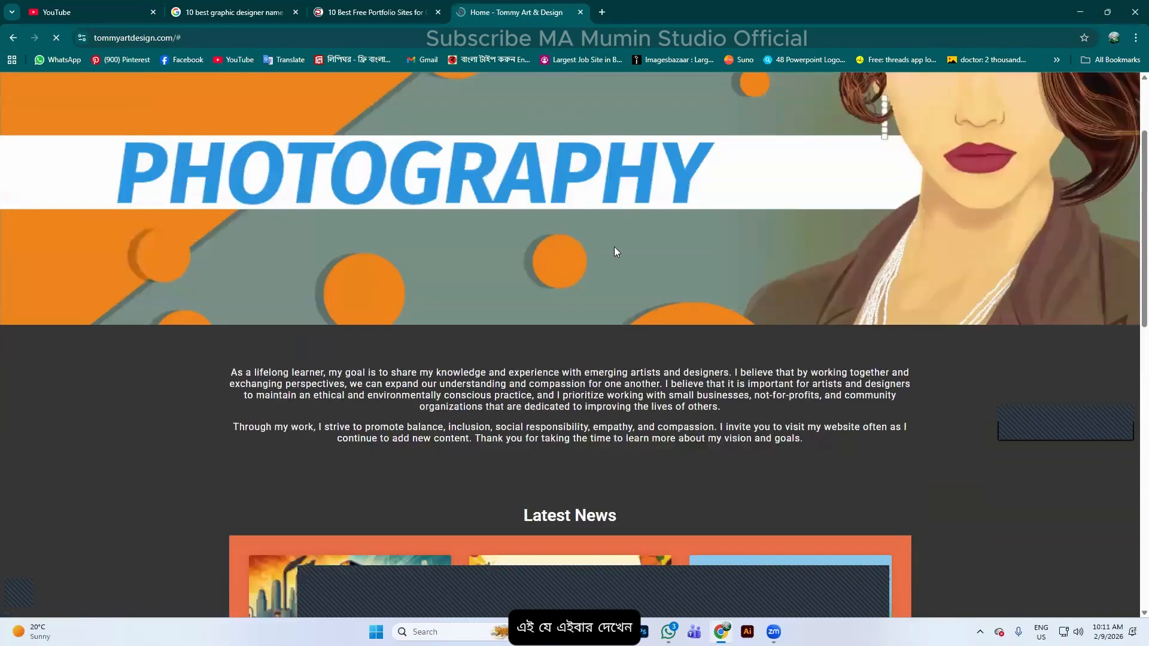
pyautogui.scroll(1, 590, 220)
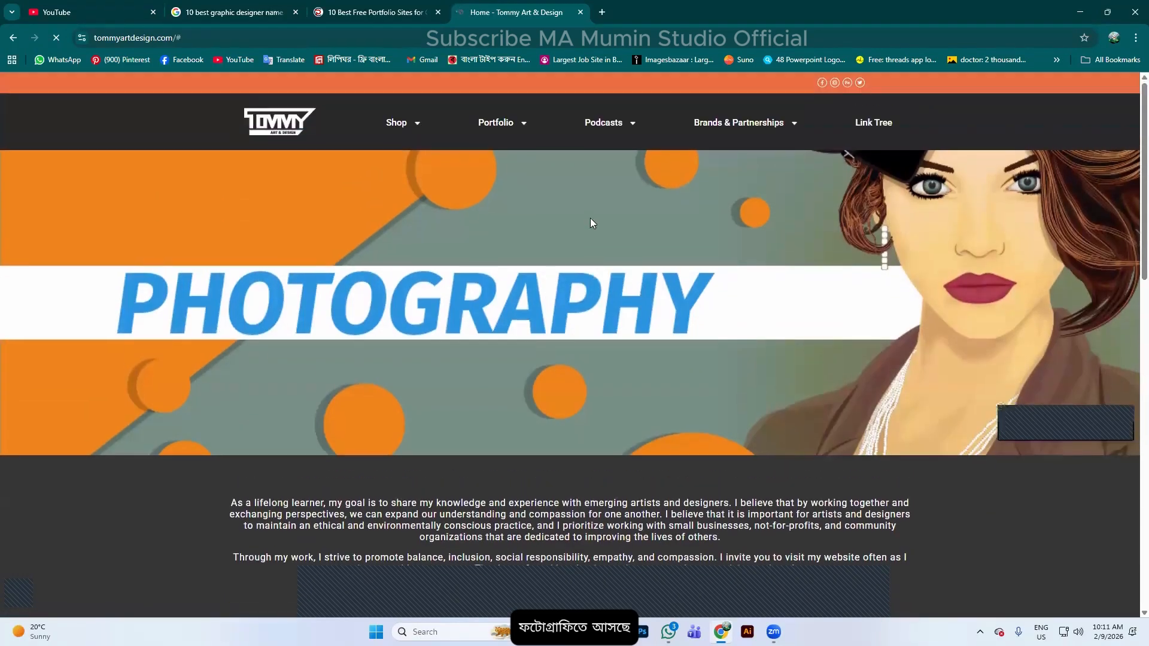
# Try the portfolio's Graphic Design page, open its Photography page instead, and check the Podcasts entry
pyautogui.moveTo(513, 123)
pyautogui.scroll(-15, 660, 368)
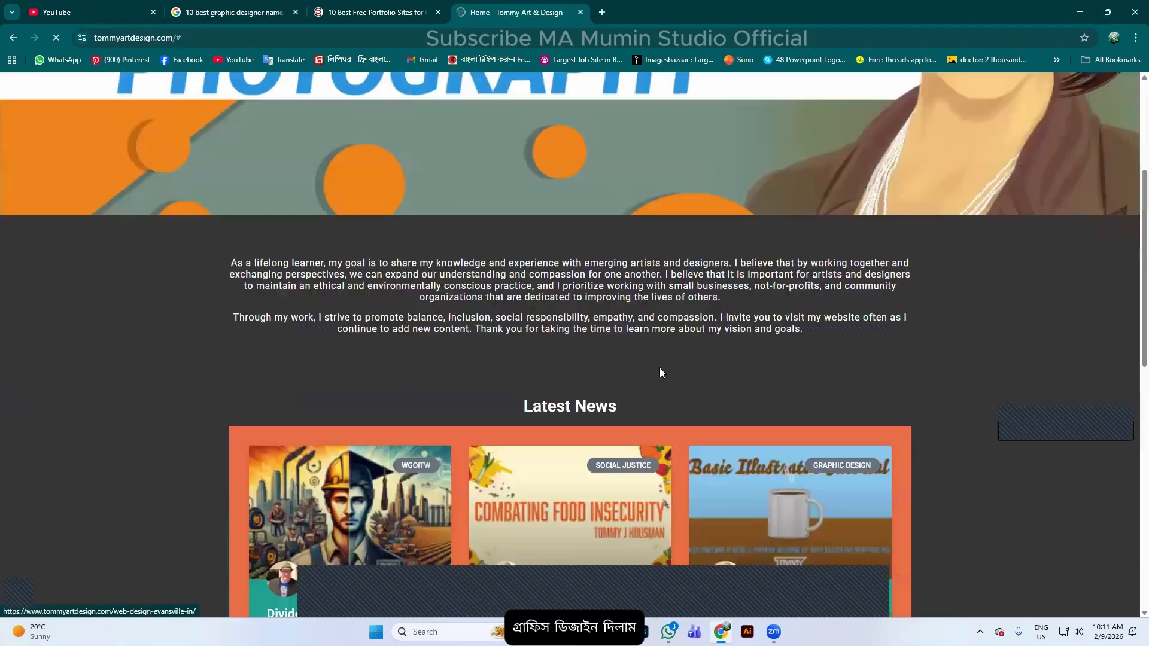
pyautogui.scroll(15, 597, 350)
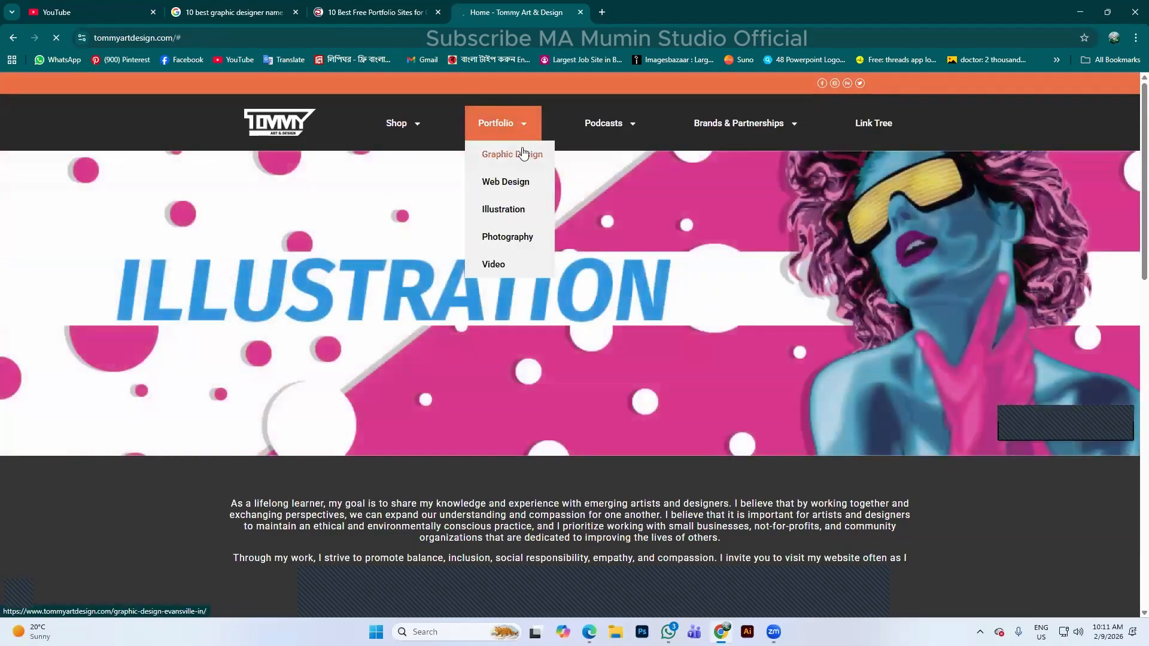
pyautogui.click(523, 156)
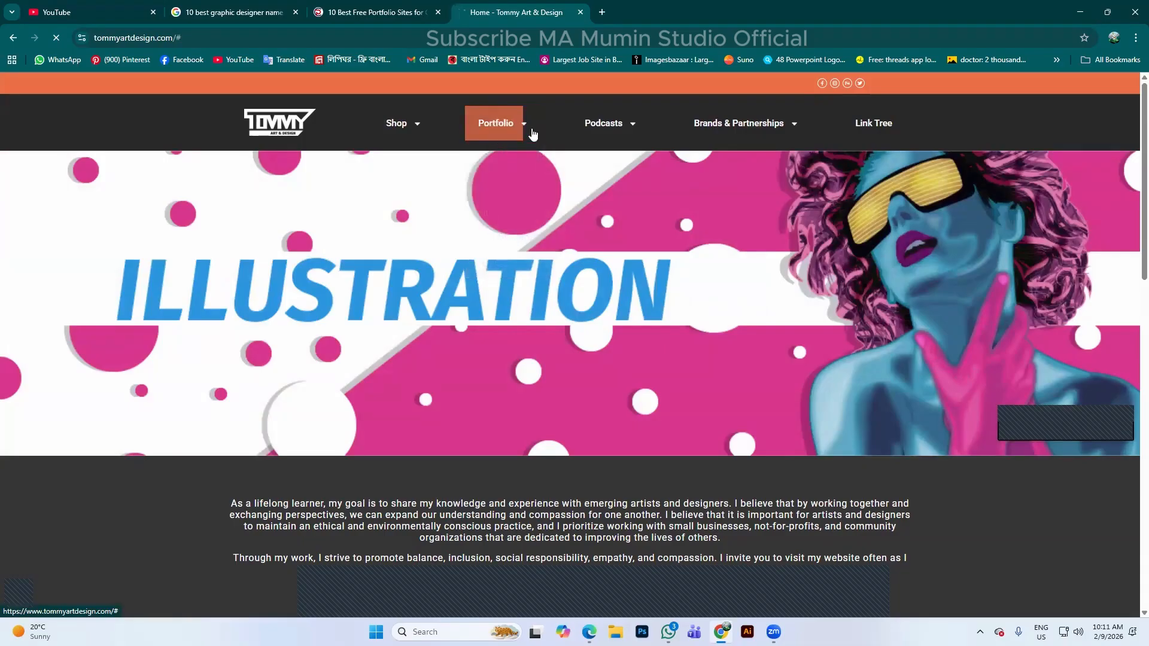
pyautogui.click(506, 238)
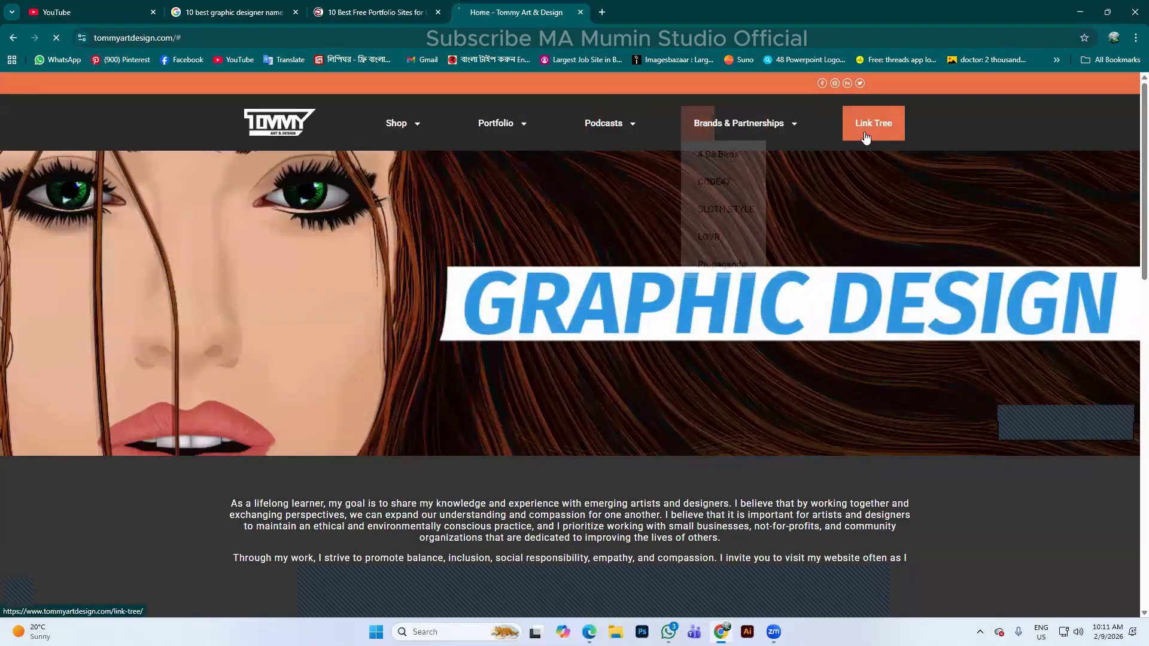
pyautogui.click(623, 131)
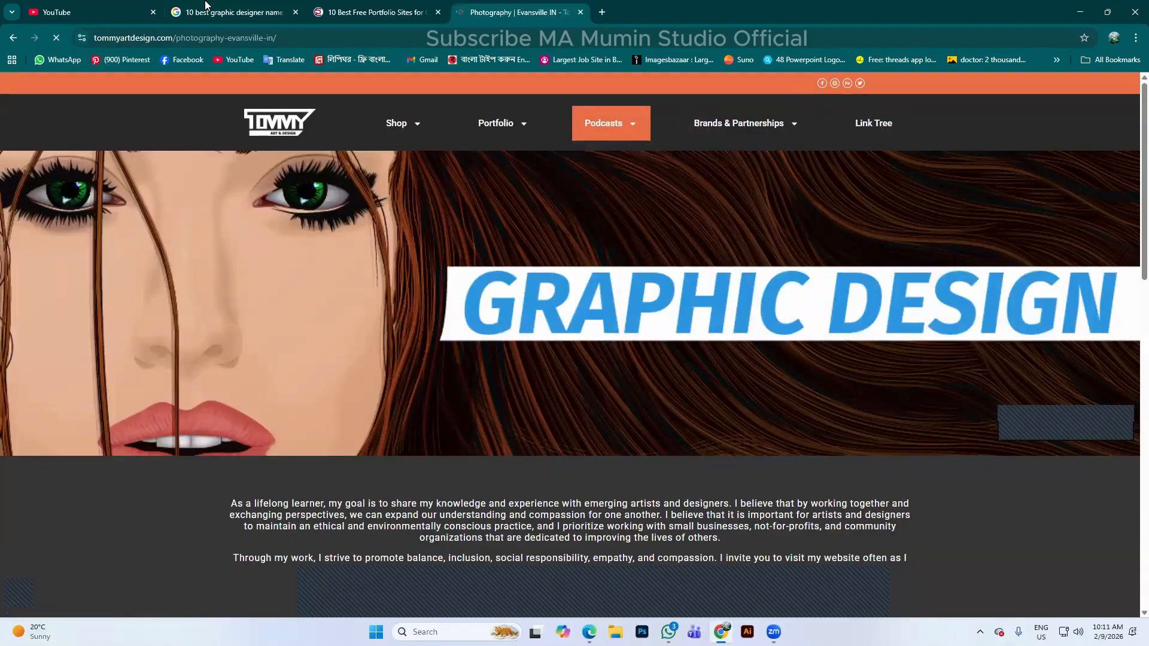
# Pick "Leta Sobierajski." from the Google list of website examples and search for it in a new tab
pyautogui.click(355, 13)
pyautogui.click(231, 6)
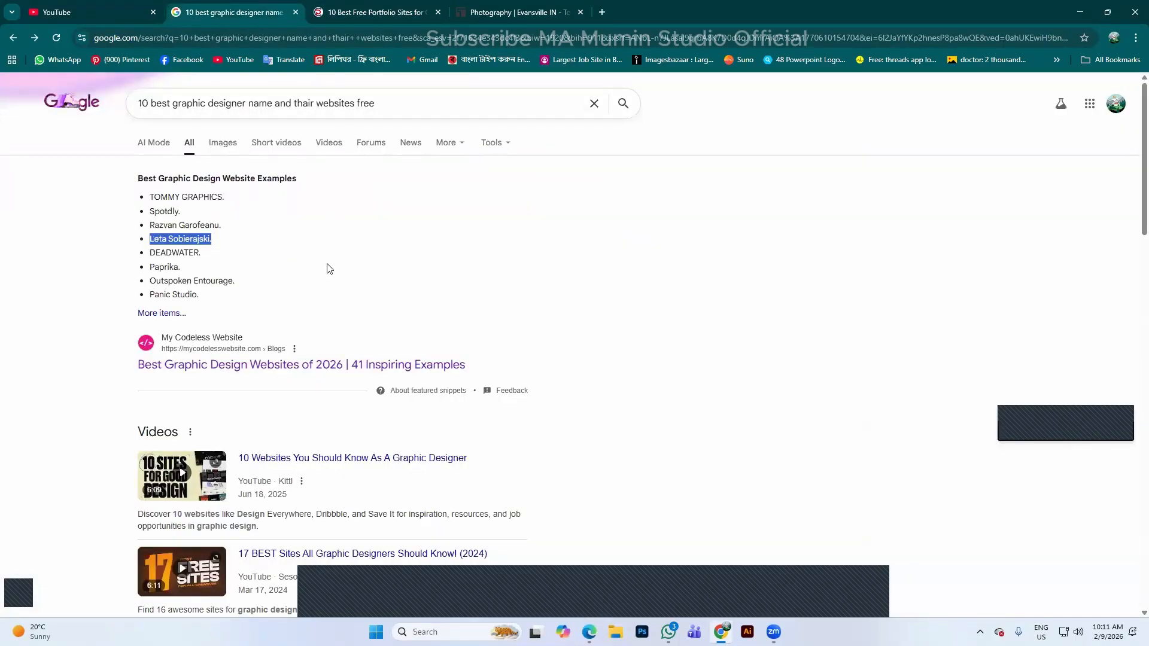
pyautogui.click(598, 12)
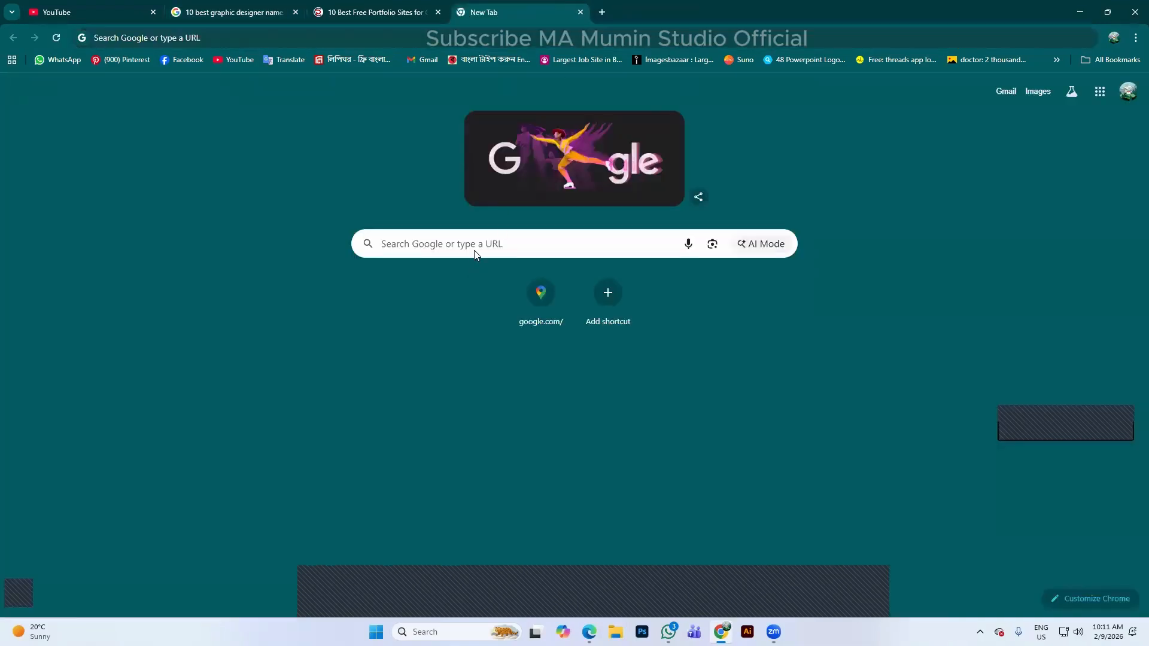
pyautogui.click(476, 248)
pyautogui.write('Leta Sobierajski.')
pyautogui.press('Return')
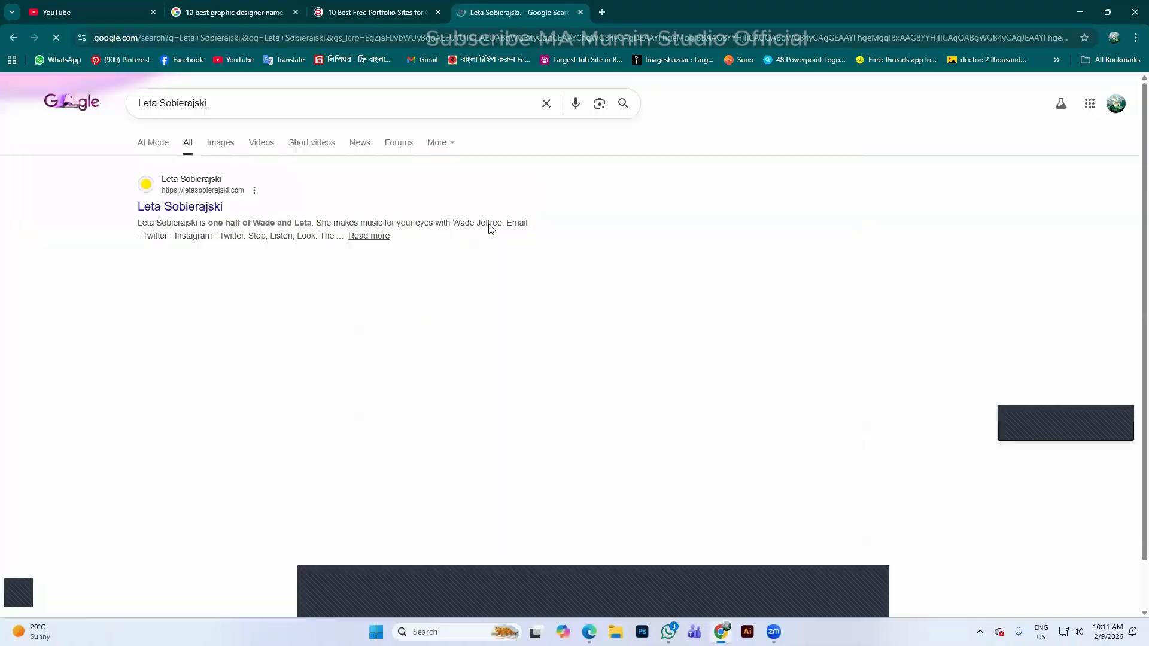
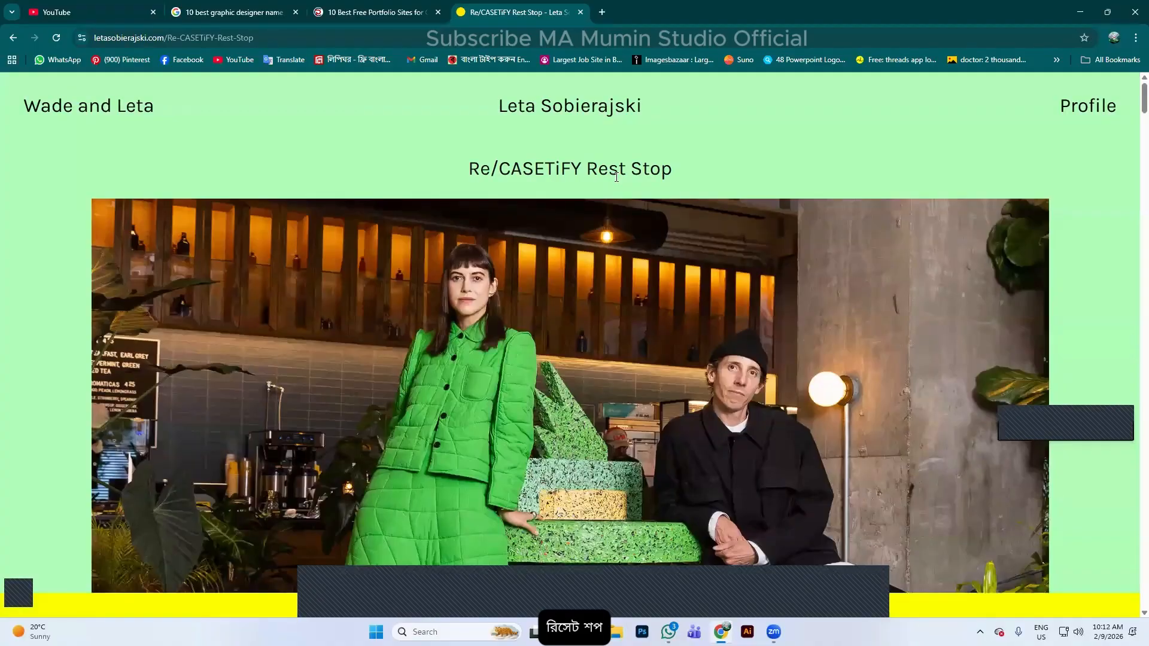
# Examine the photos of the Re/CASETiFY Rest Stop project down to the gallery of other projects
pyautogui.scroll(-15, 617, 177)
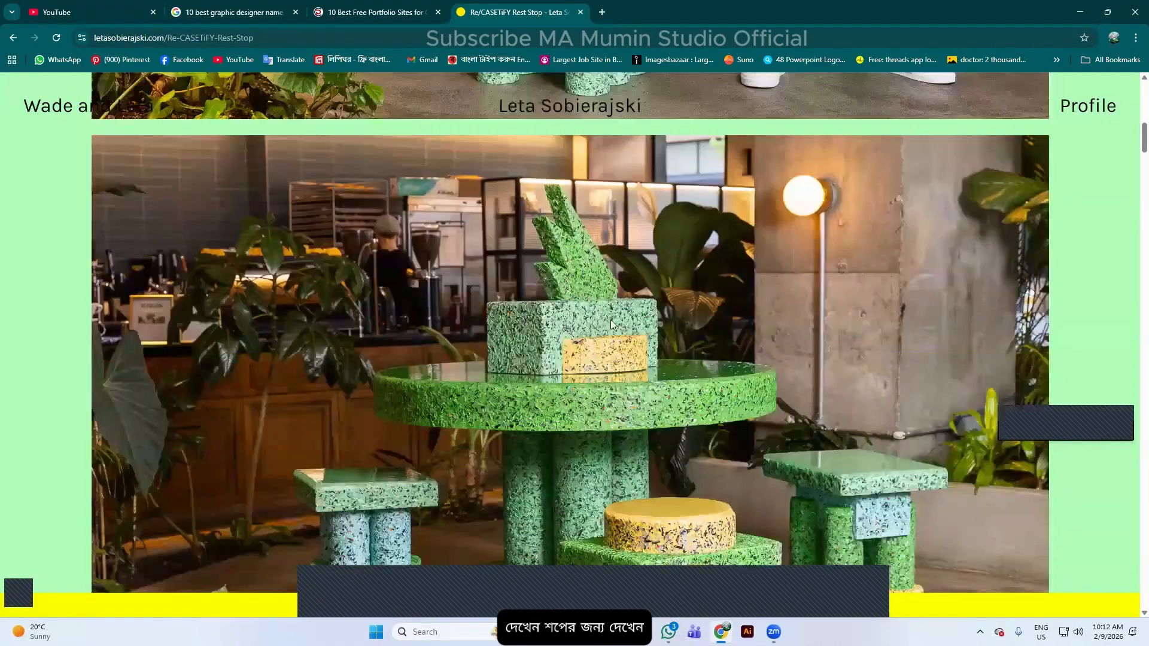
pyautogui.scroll(-15, 610, 320)
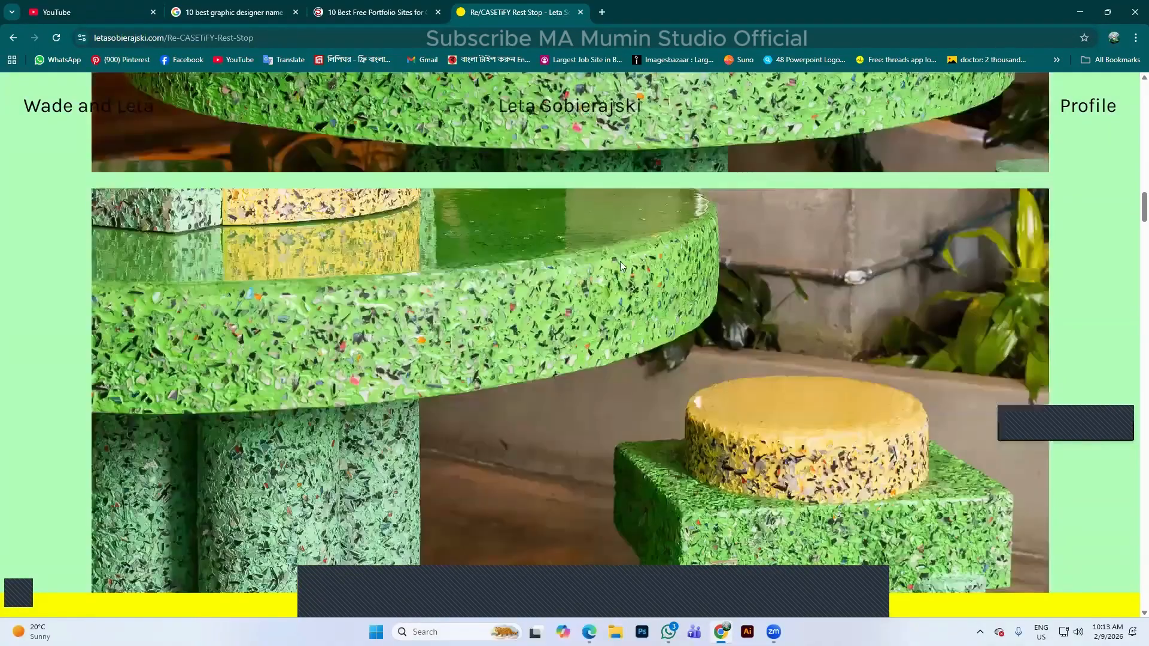
pyautogui.scroll(-20, 620, 265)
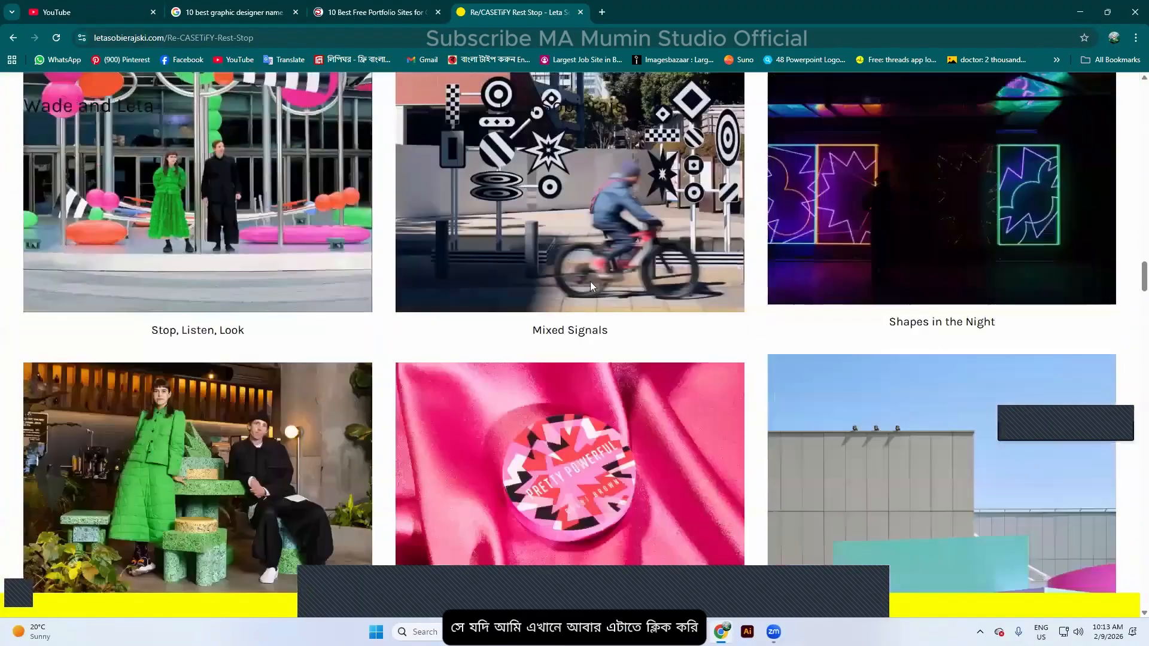
# Open the "Stop, Listen, Look" project from Leta Sobierajski's gallery and view its installation photos
pyautogui.scroll(3, 590, 286)
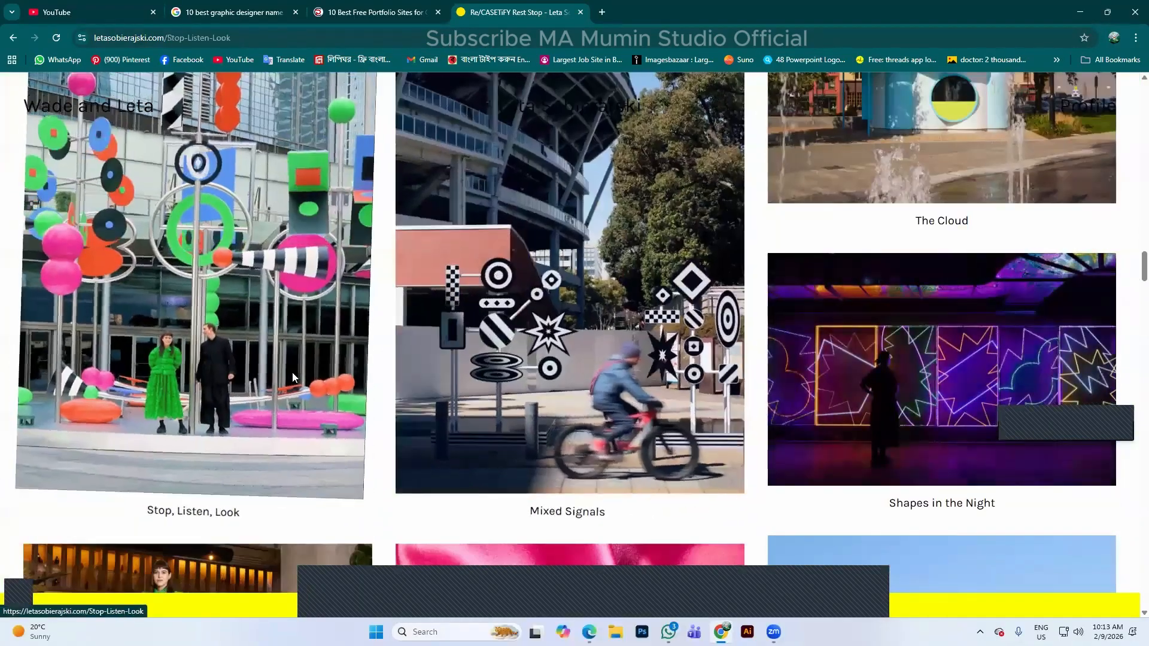
pyautogui.click(292, 377)
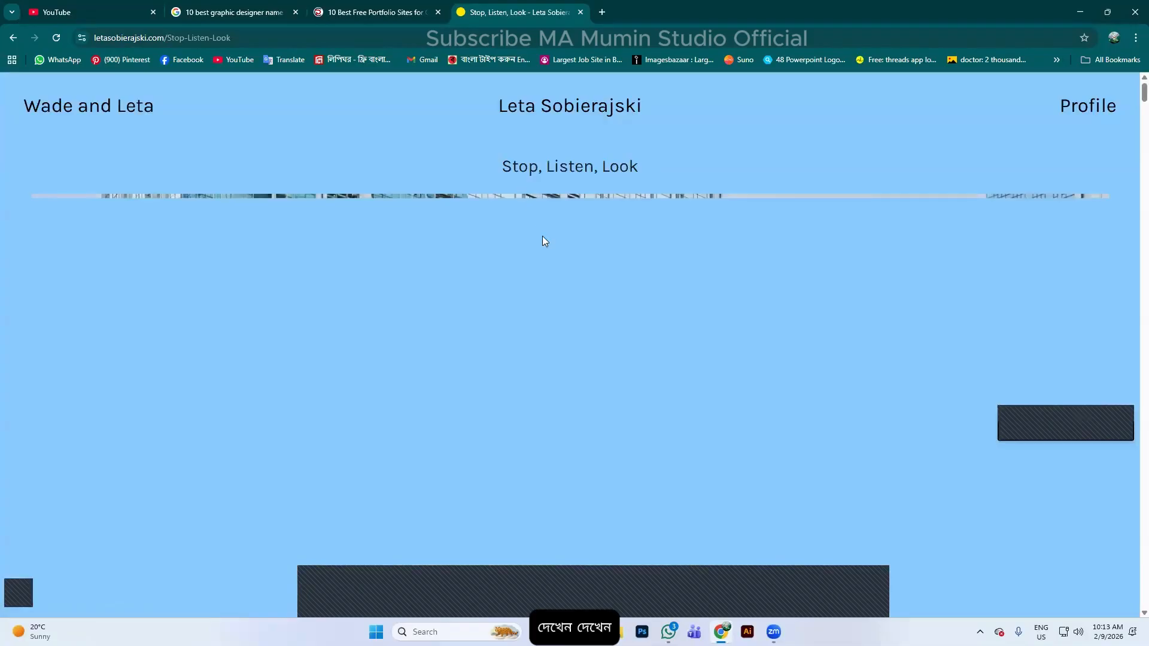
pyautogui.scroll(-1, 617, 256)
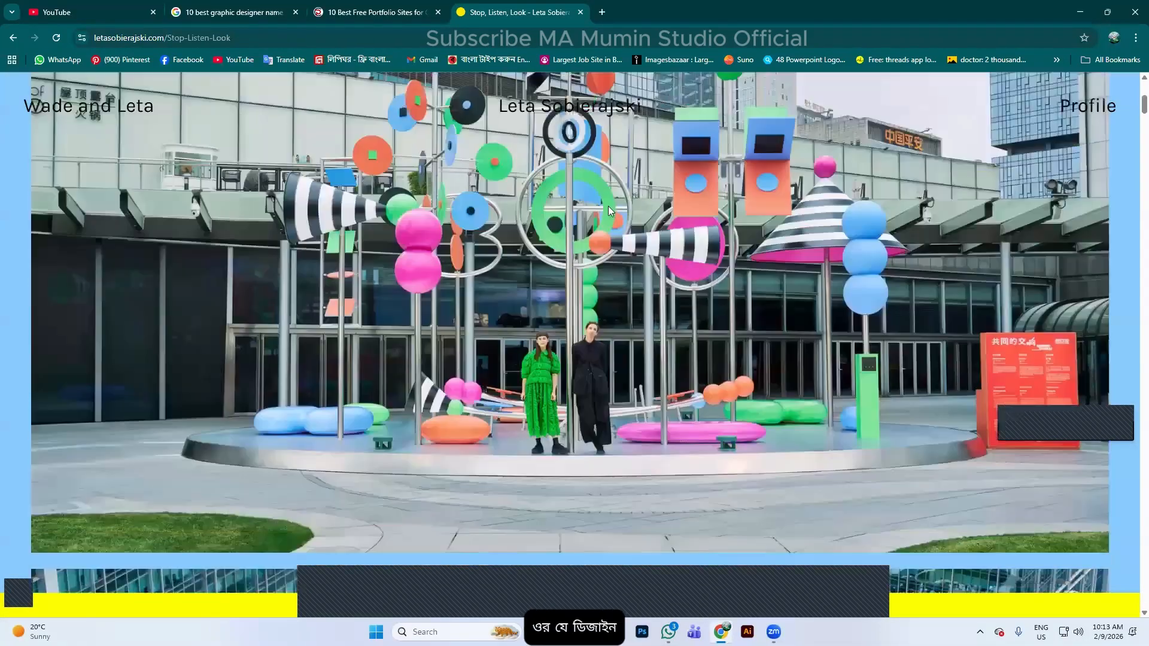
pyautogui.scroll(-9, 426, 271)
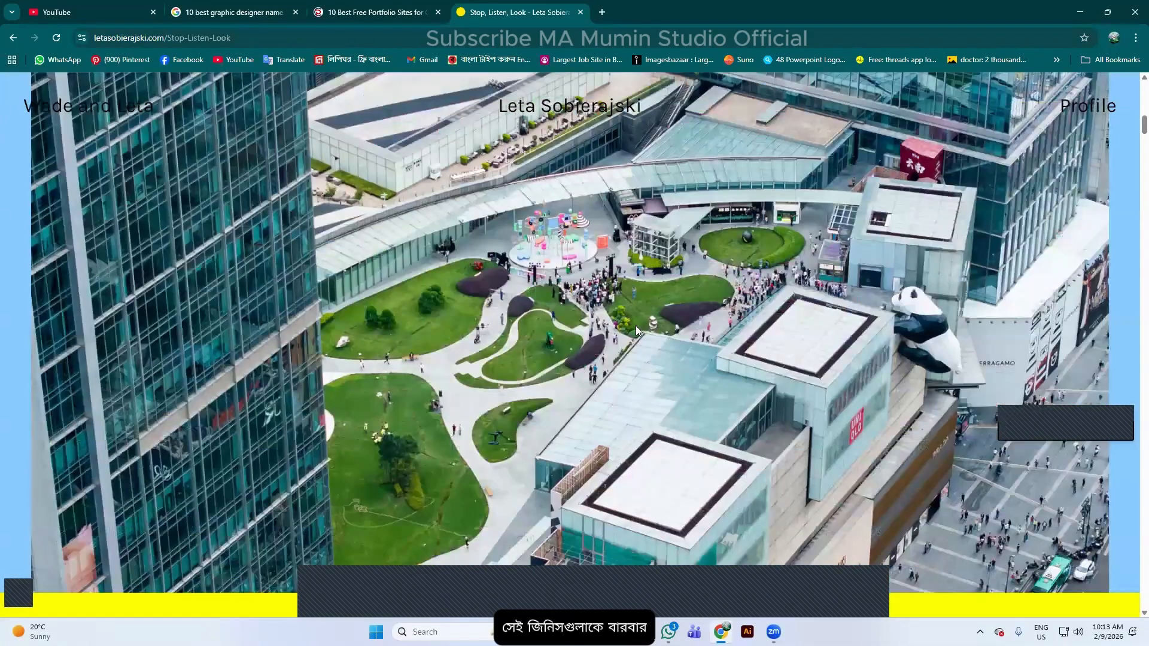
pyautogui.scroll(-9, 519, 173)
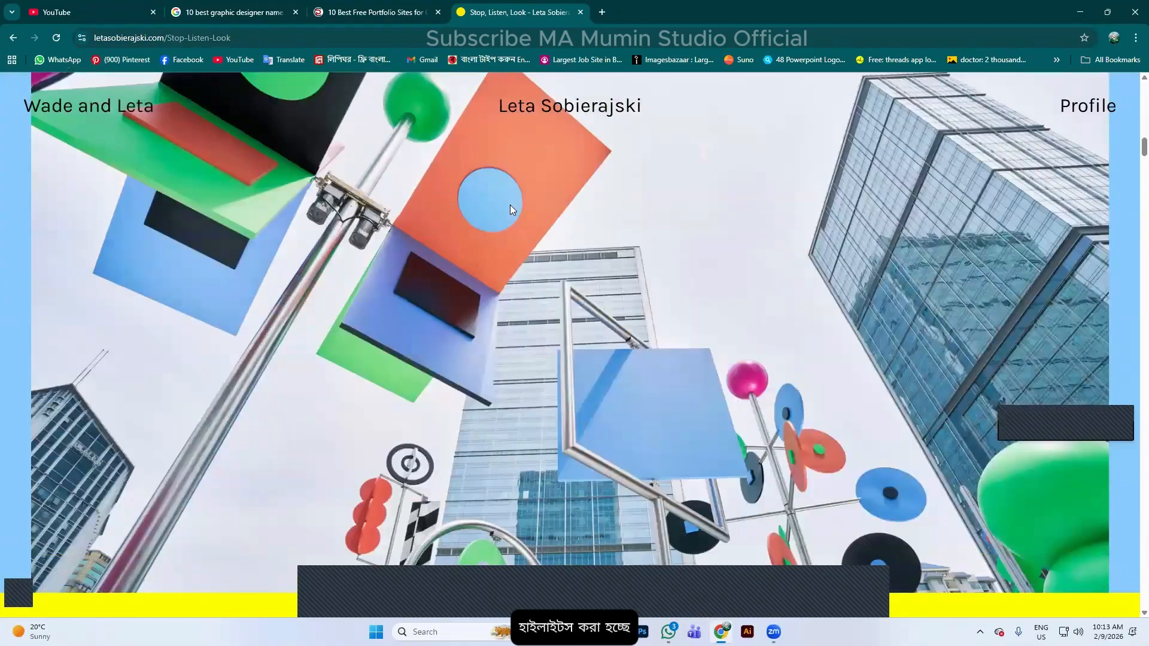
# View the remaining "Stop, Listen, Look" installation photos and close the project's tab
pyautogui.scroll(-9, 510, 208)
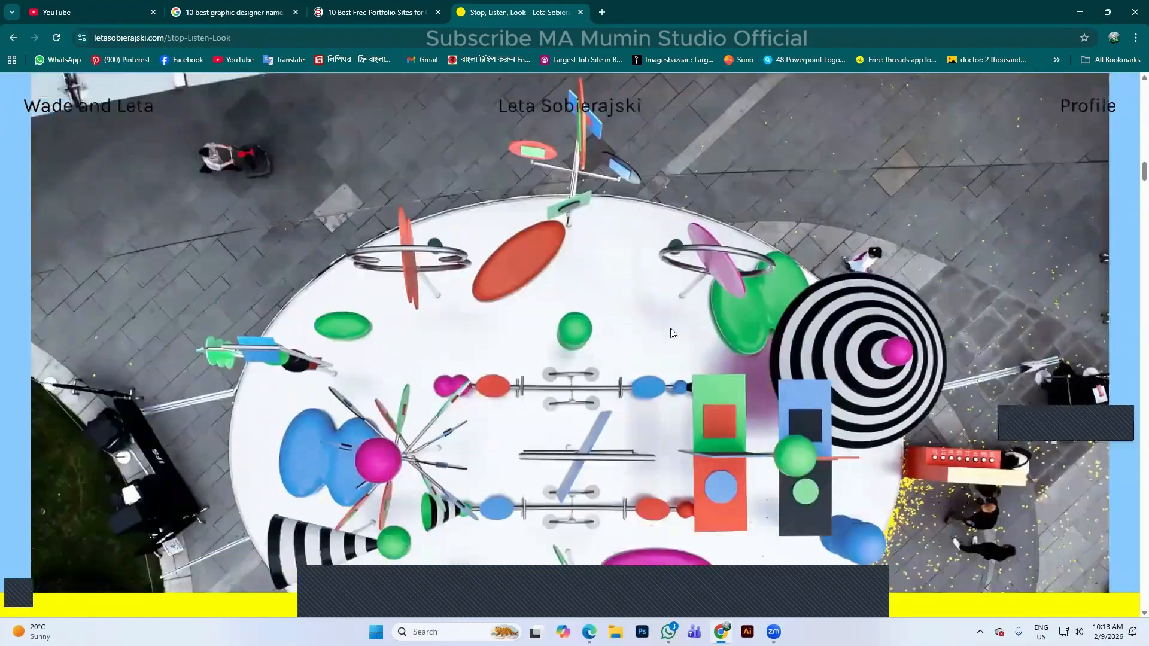
pyautogui.scroll(-15, 673, 333)
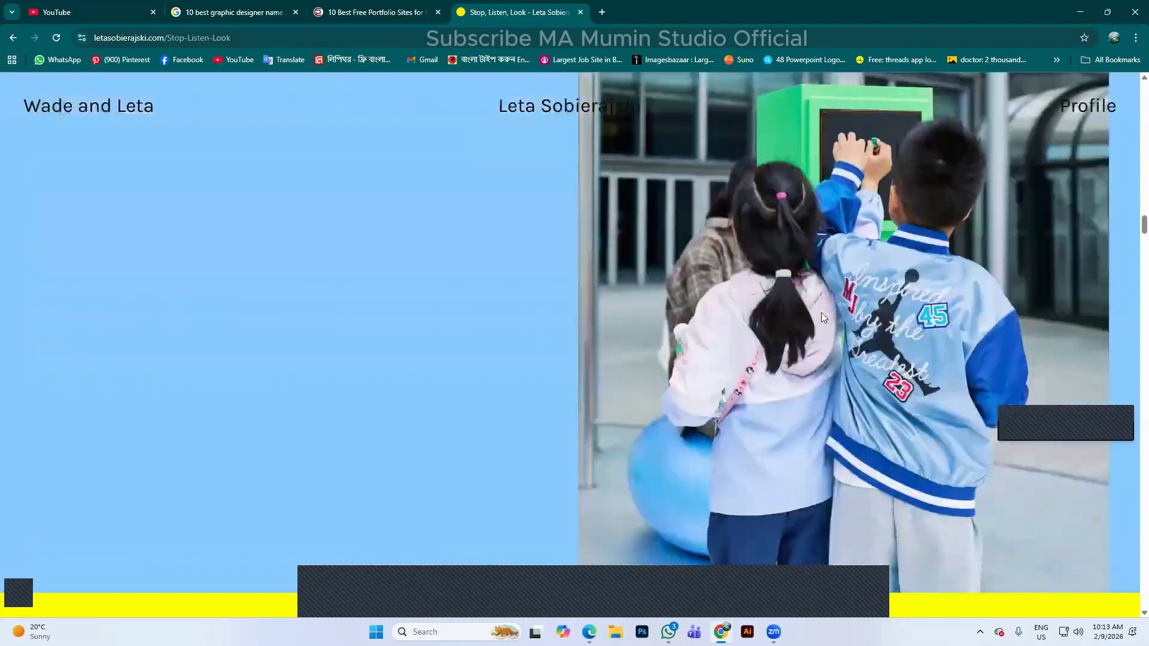
pyautogui.scroll(-10, 802, 306)
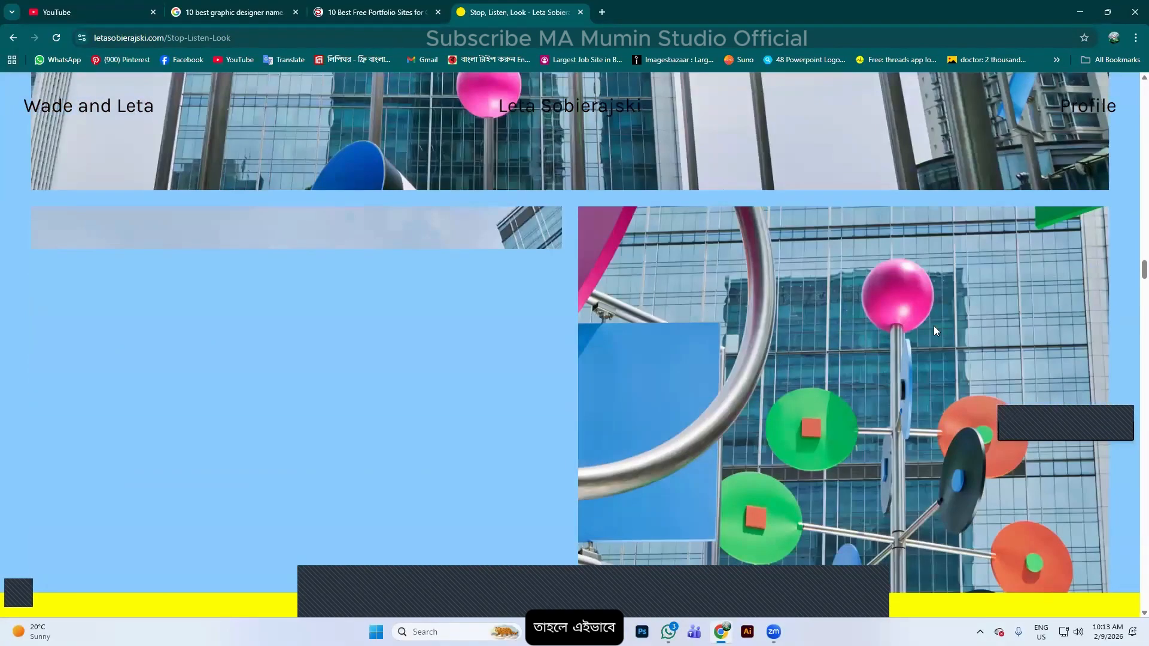
pyautogui.scroll(-8, 936, 330)
pyautogui.click(581, 11)
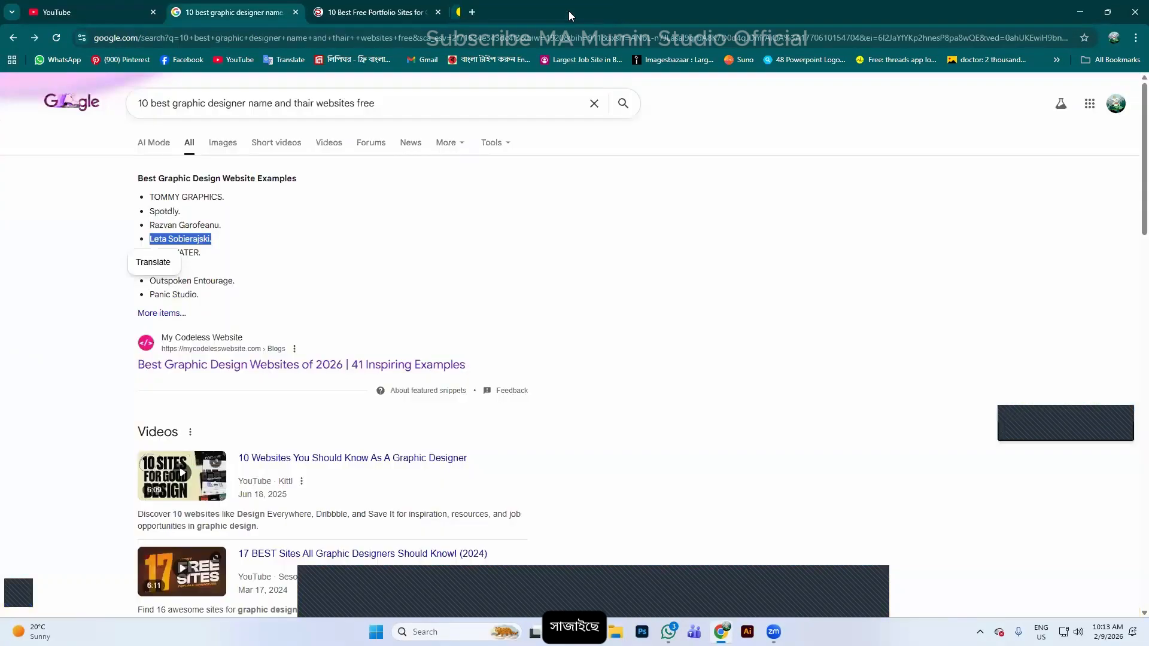
# Pick "Panic Studio." from the Google list of website examples, search for it in a new tab, and open the studio's website
pyautogui.moveTo(200, 294); pyautogui.dragTo(161, 295)
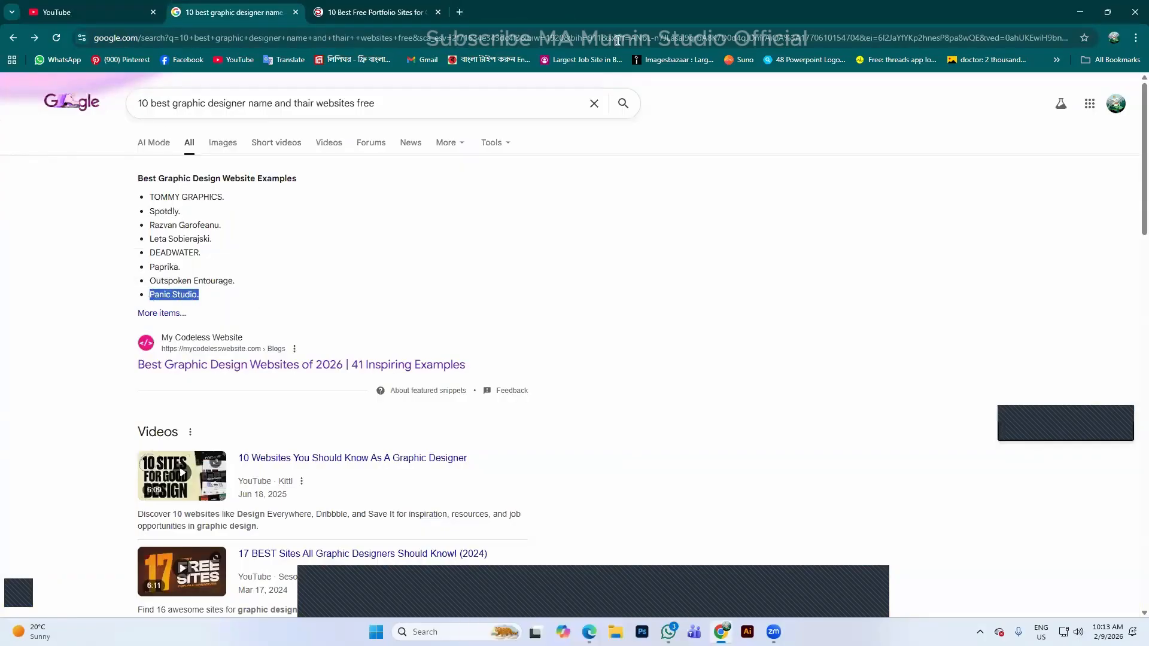
pyautogui.click(460, 12)
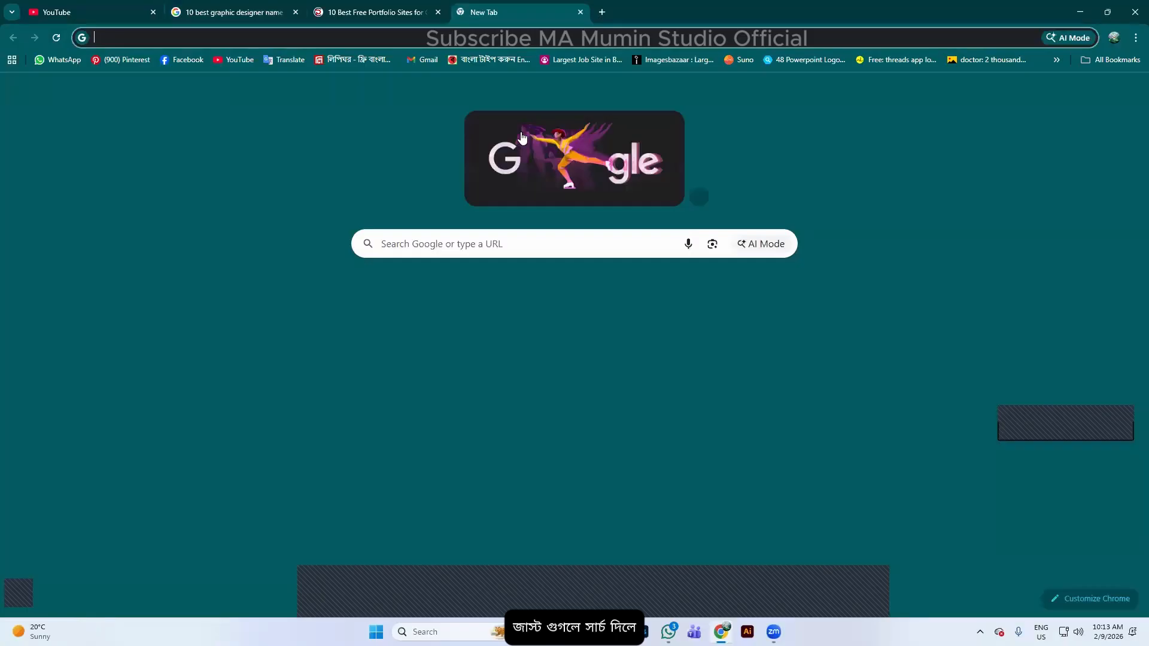
pyautogui.click(504, 244)
pyautogui.write('Panic Studio.')
pyautogui.press('Return')
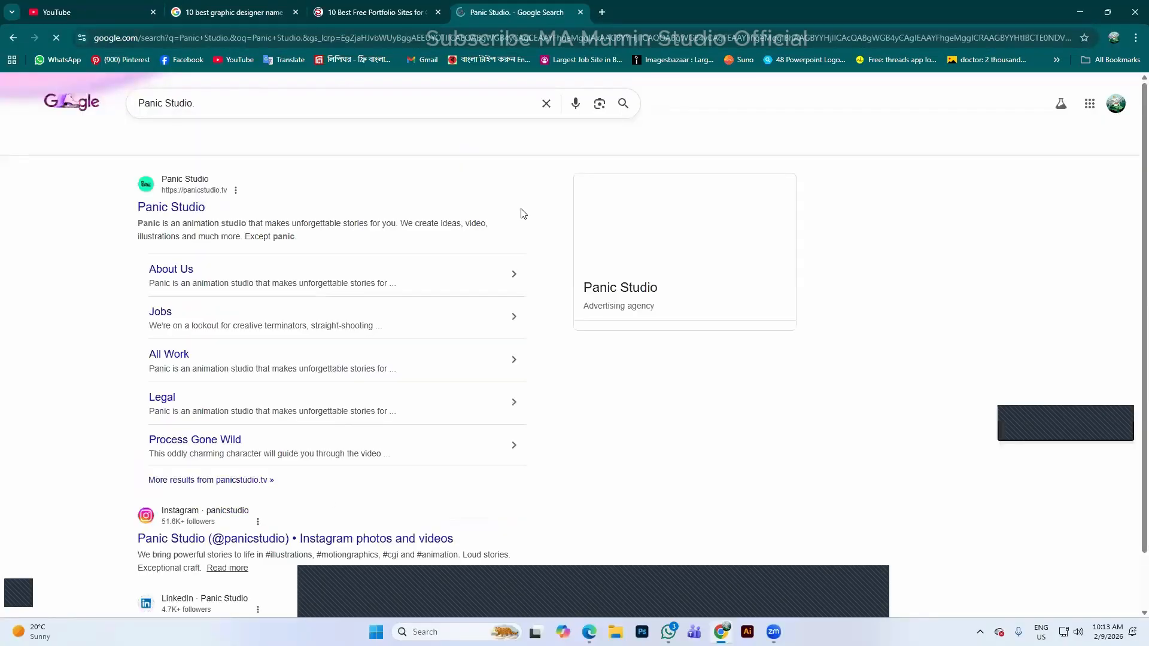
pyautogui.click(184, 207)
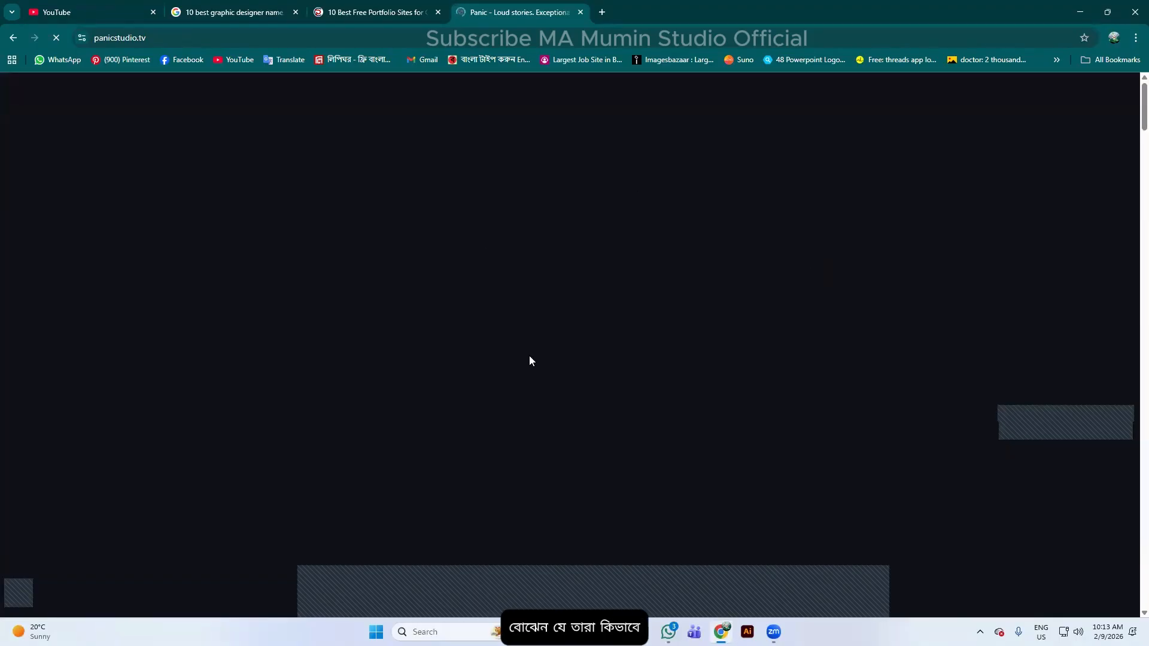
# Look over the Panic Studio home page for its content
pyautogui.scroll(-4, 510, 394)
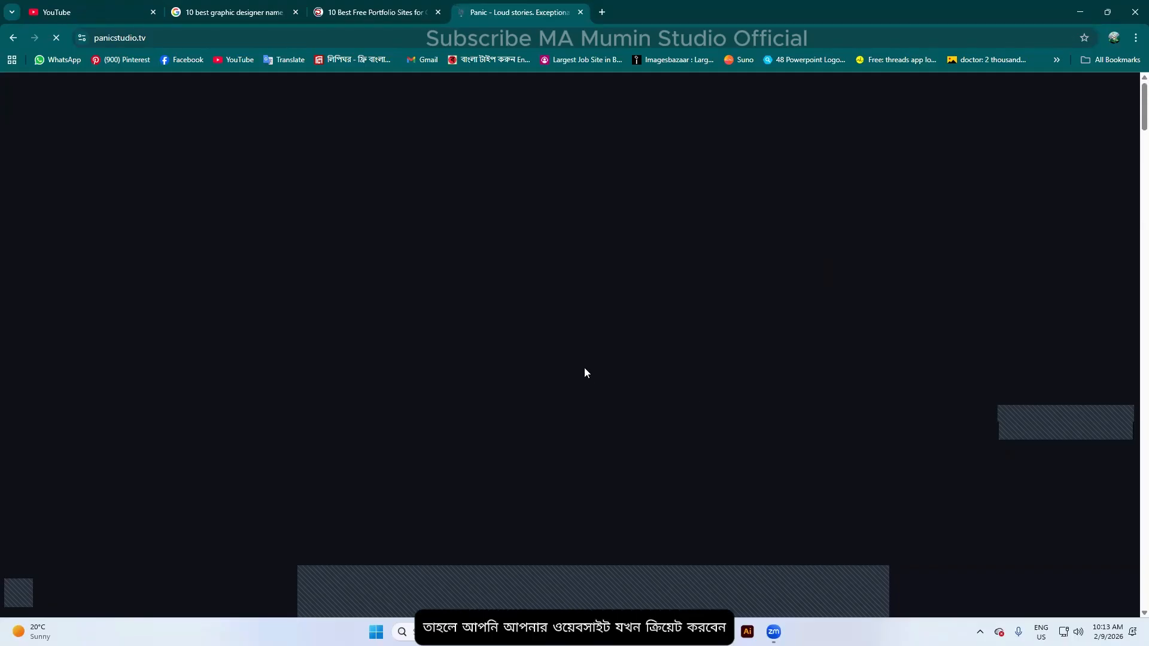
pyautogui.scroll(-4, 603, 376)
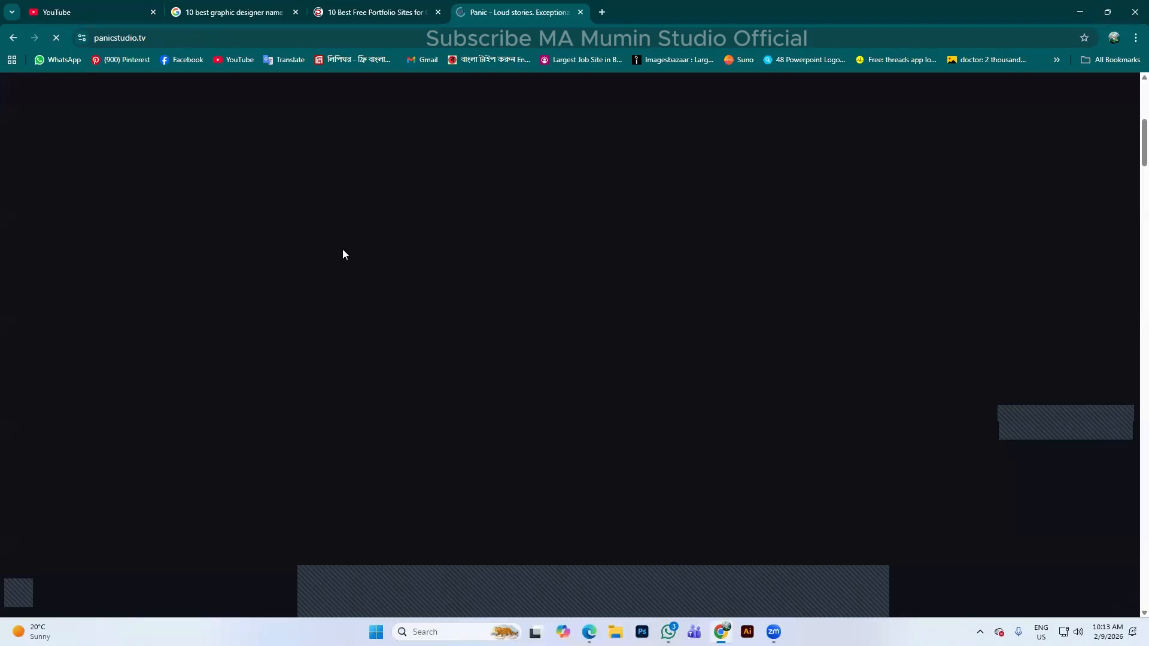
pyautogui.click(369, 15)
pyautogui.click(472, 7)
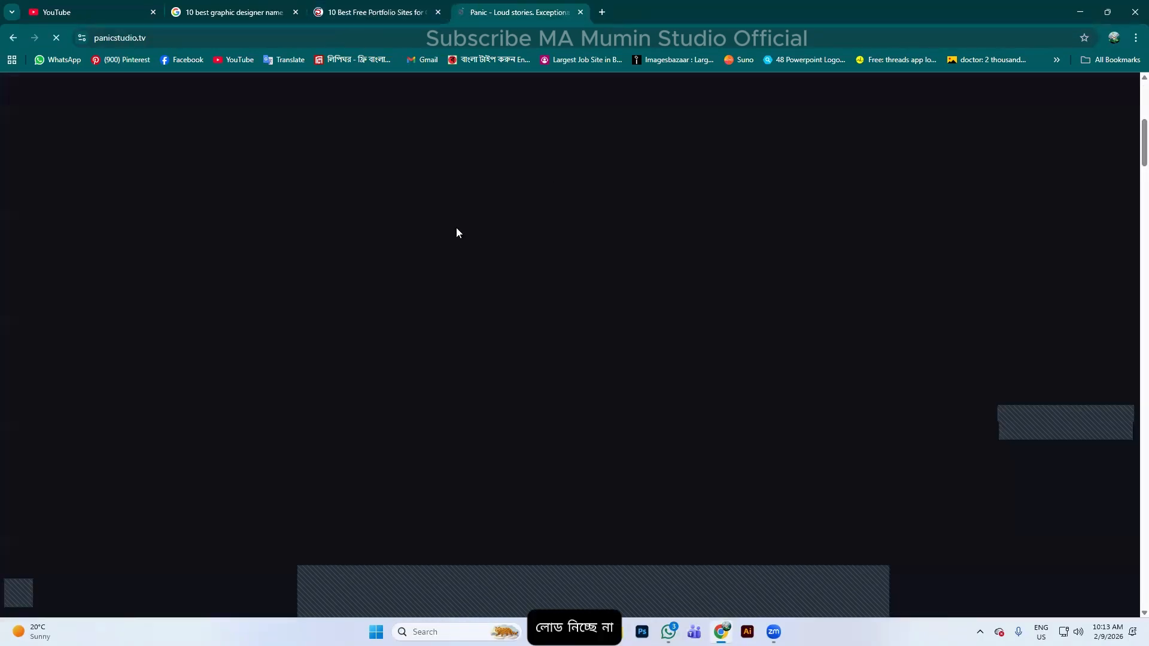
pyautogui.scroll(5, 665, 110)
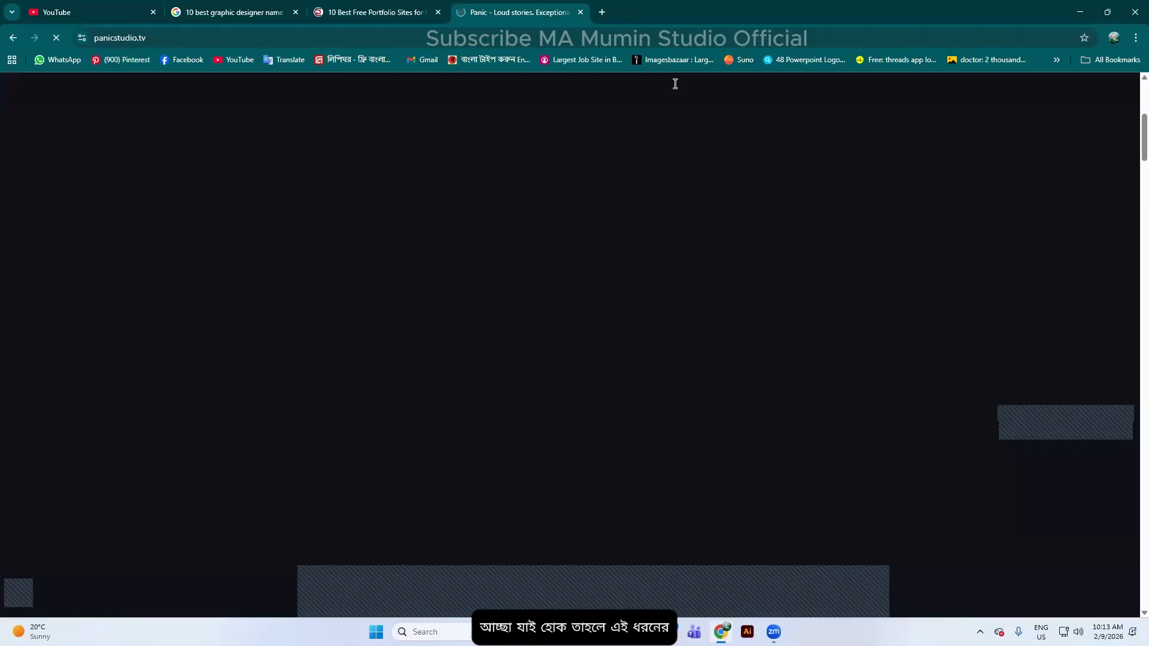
# Search for "framer" in a new tab and open Framer's website, starting sign-in with the offered Google account
pyautogui.click(602, 12)
pyautogui.click(599, 250)
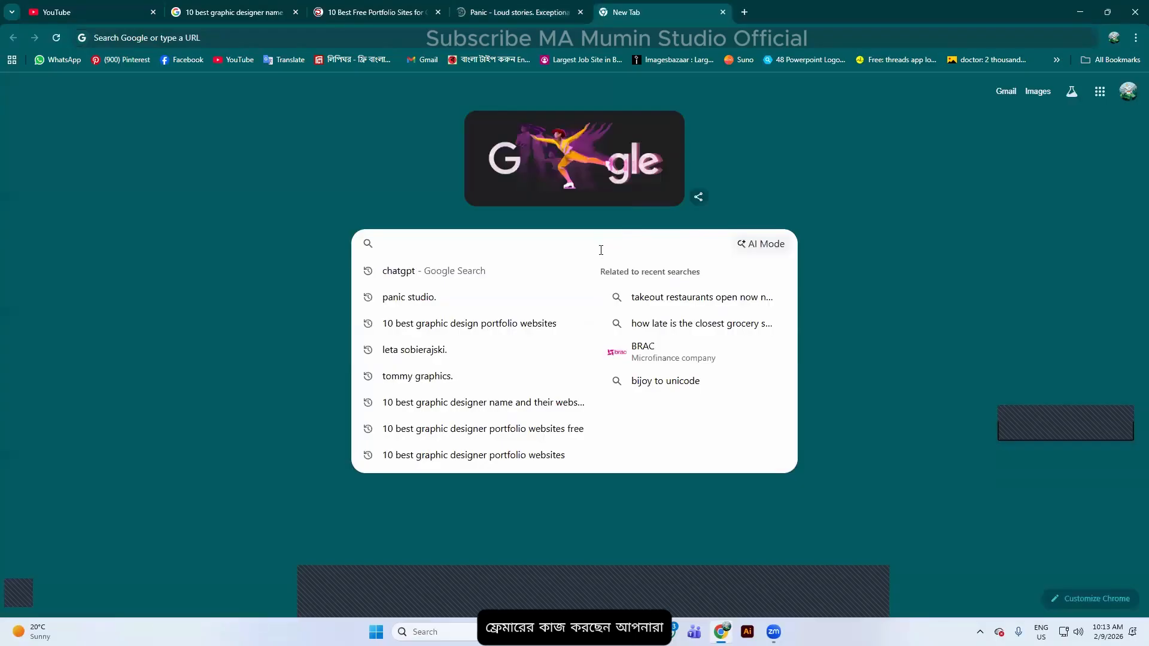
pyautogui.write('fra')
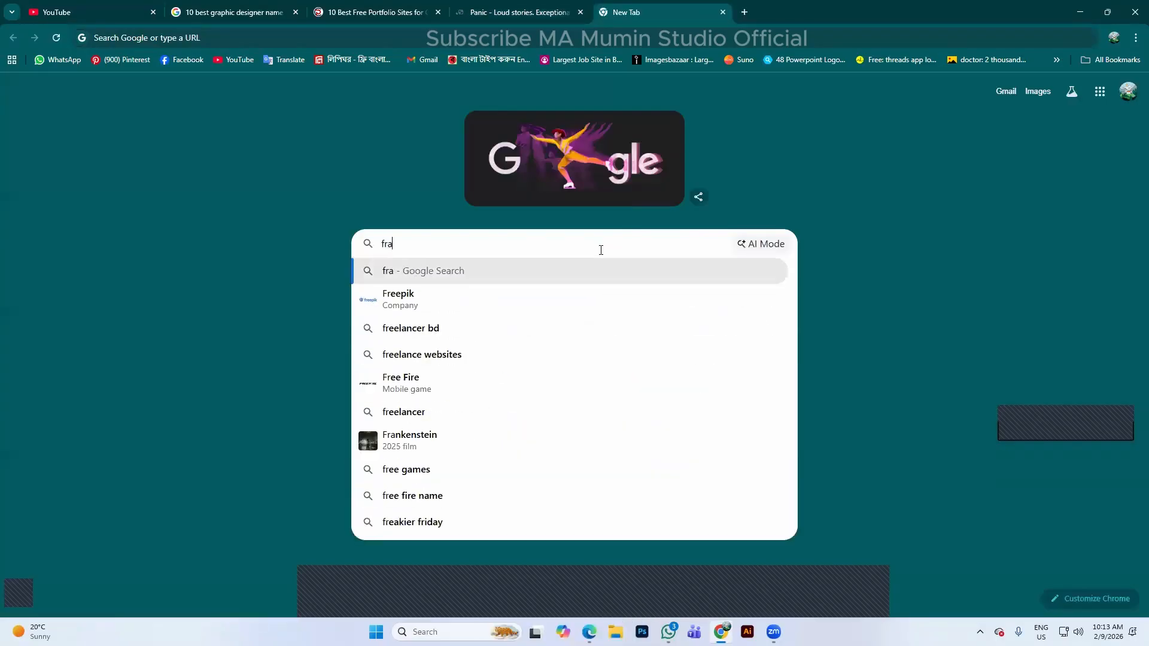
pyautogui.write('mer')
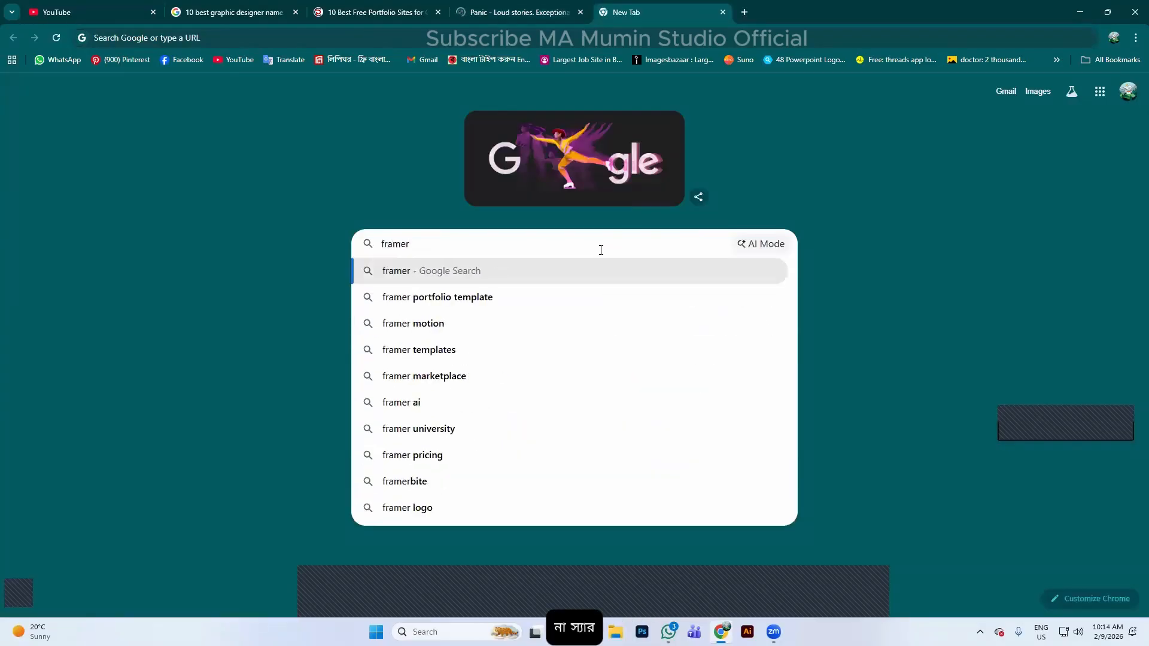
pyautogui.press('Return')
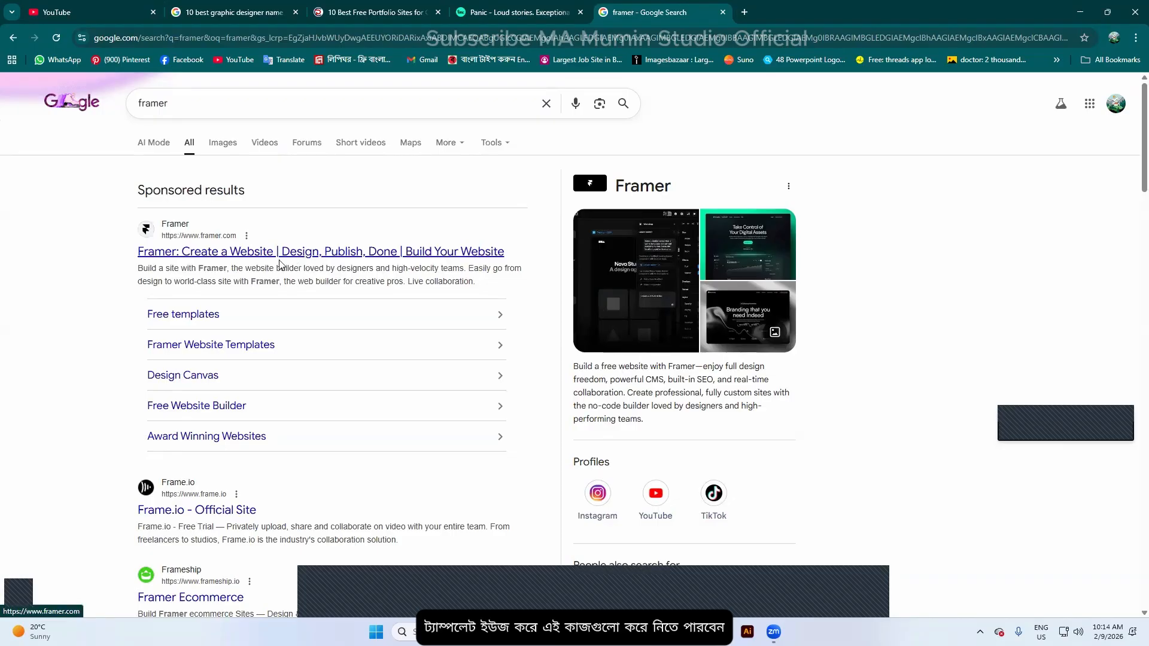
pyautogui.click(256, 256)
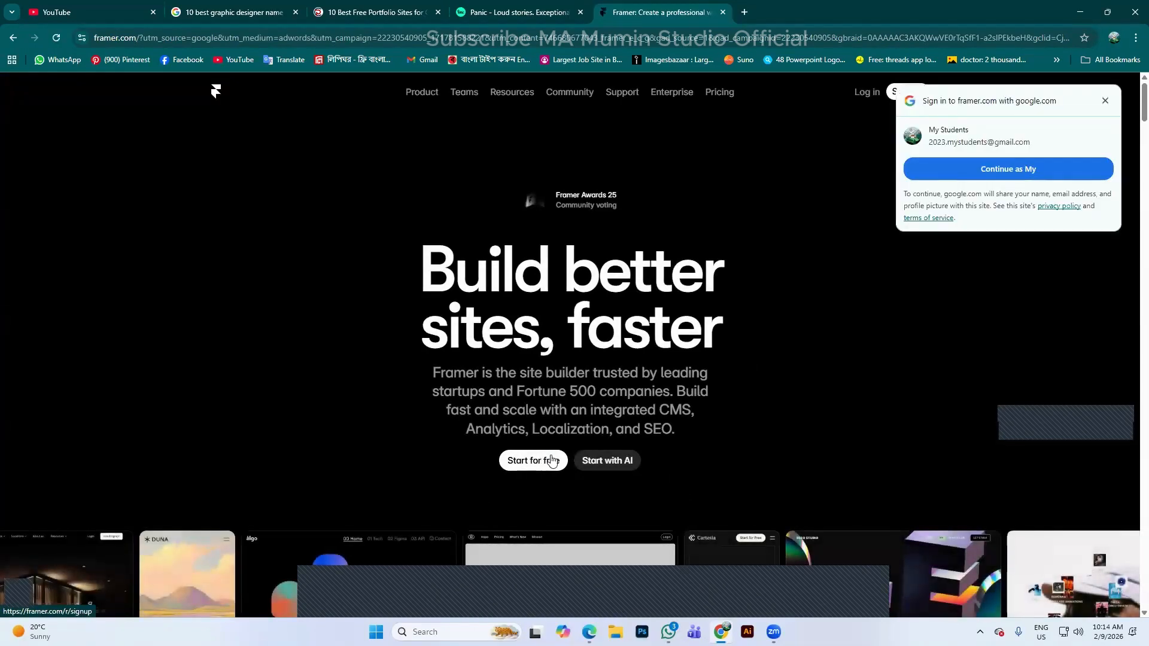
pyautogui.click(989, 173)
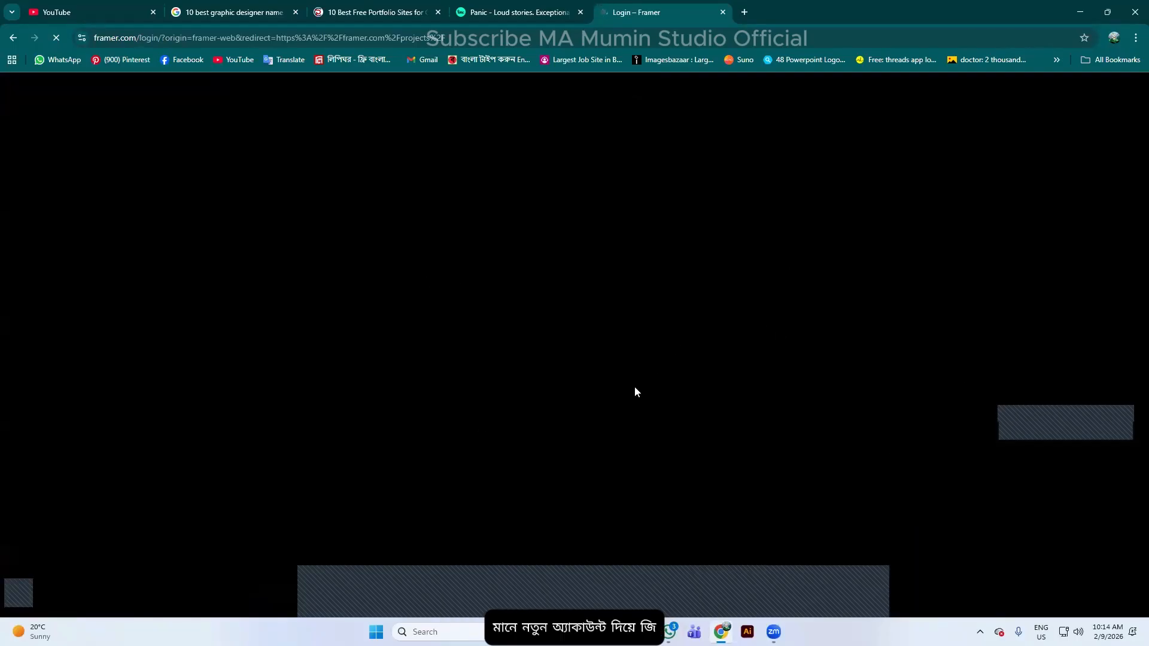
# Return to the Panic Studio page and check further down whether its content has loaded
pyautogui.click(502, 11)
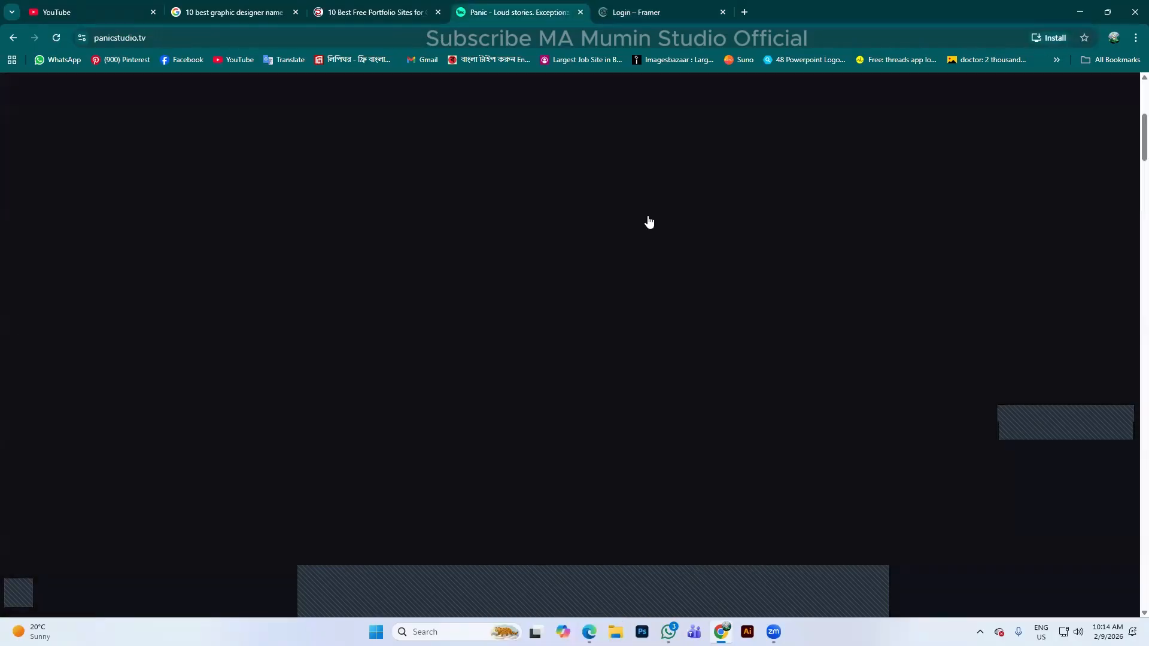
pyautogui.scroll(-10, 454, 249)
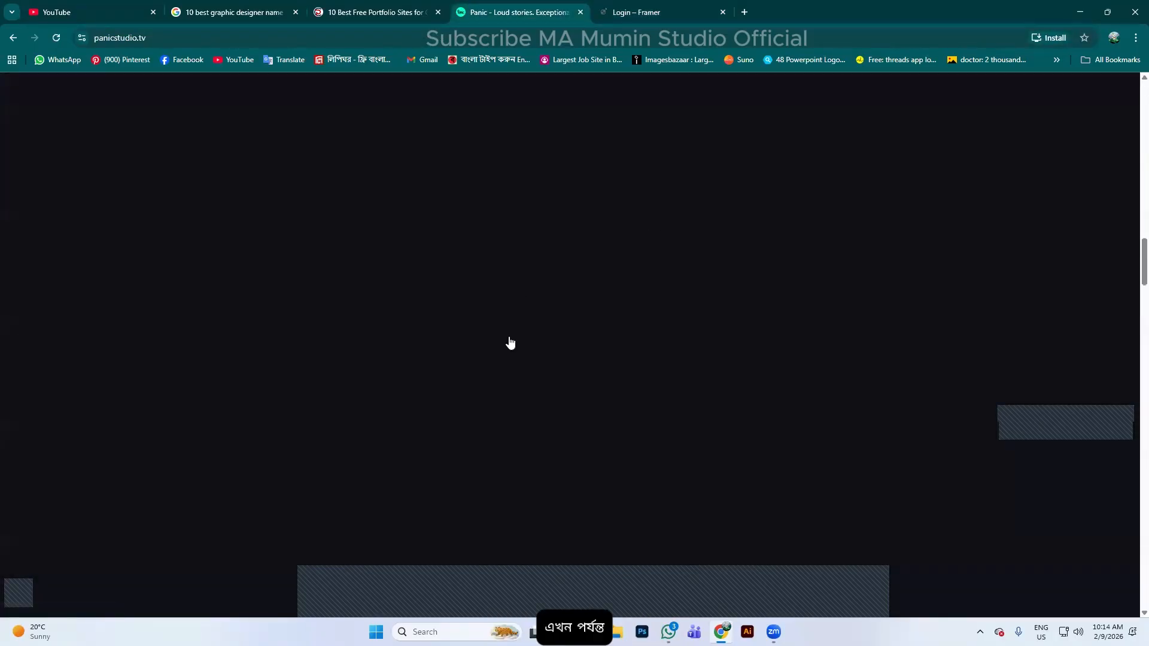
pyautogui.scroll(-5, 510, 348)
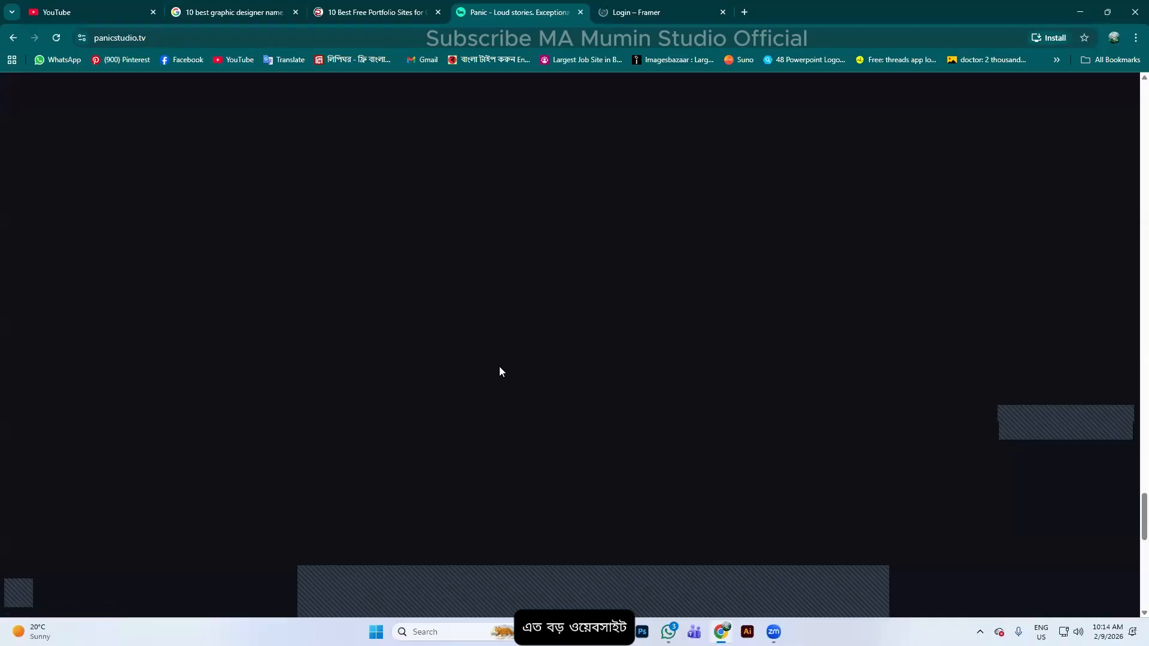
# Create the Framer account through Google, replacing the prefilled first and last names with the account holder's names
pyautogui.click(686, 6)
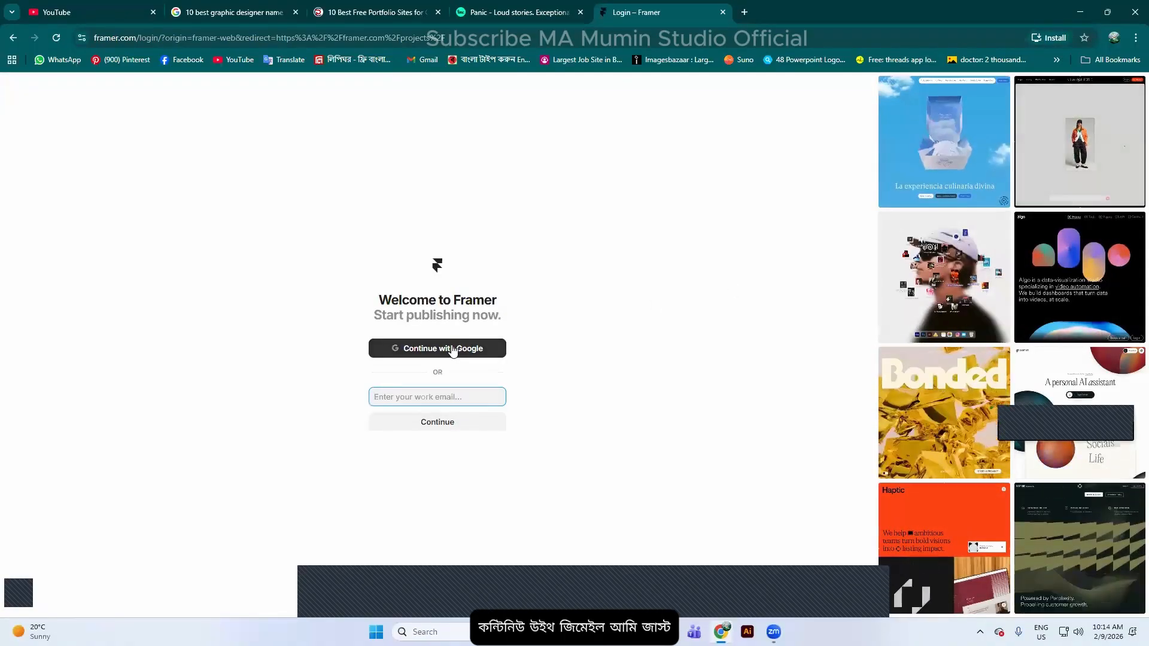
pyautogui.click(480, 347)
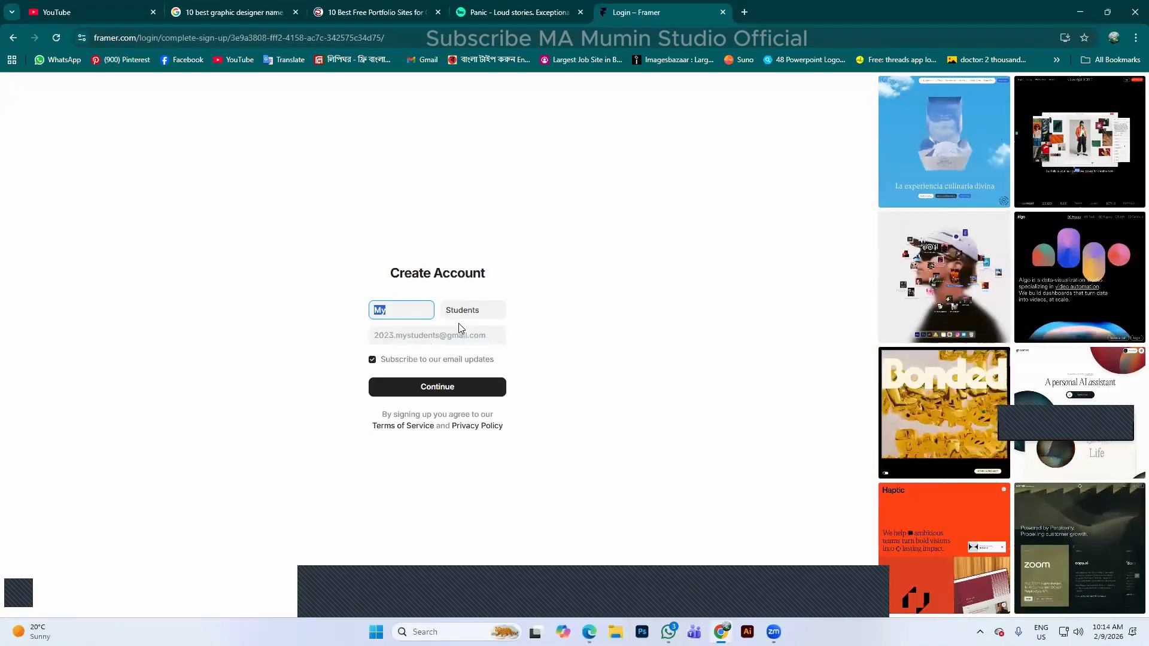
pyautogui.click(419, 308)
pyautogui.moveTo(403, 308); pyautogui.dragTo(318, 307)
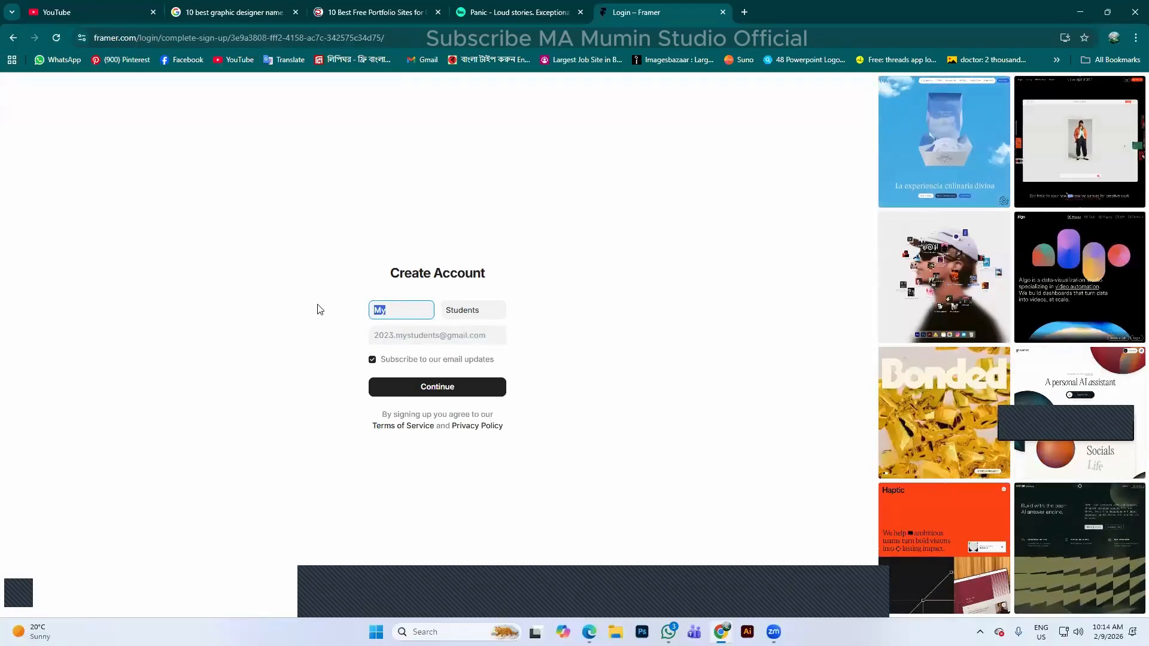
pyautogui.write('A')
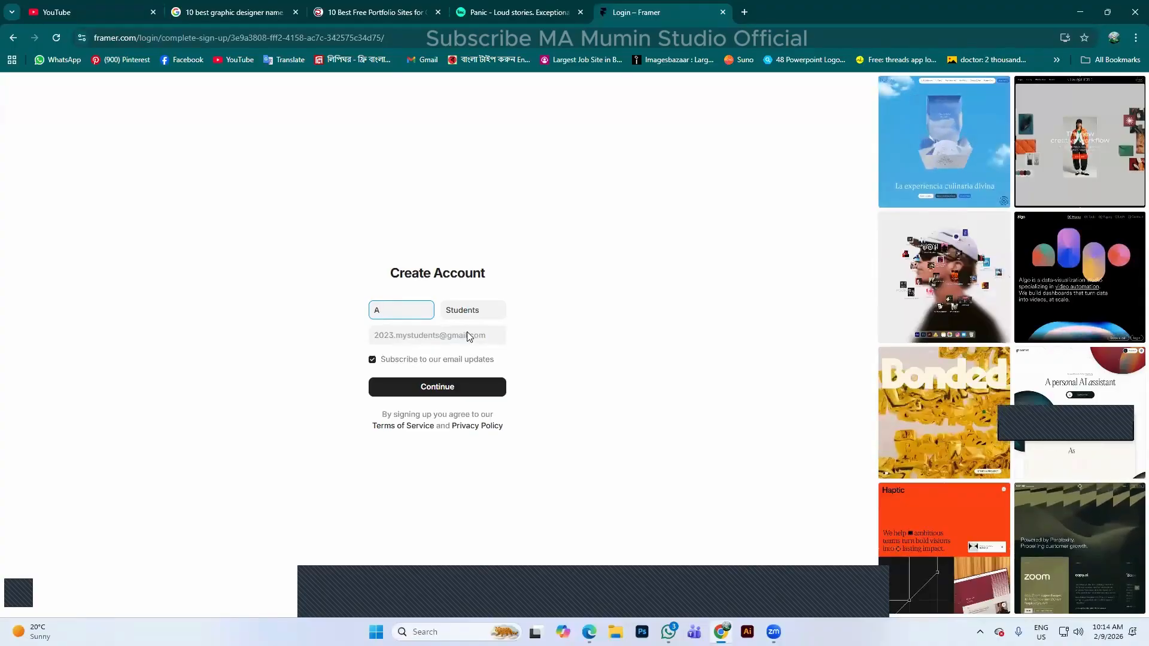
pyautogui.write('kam')
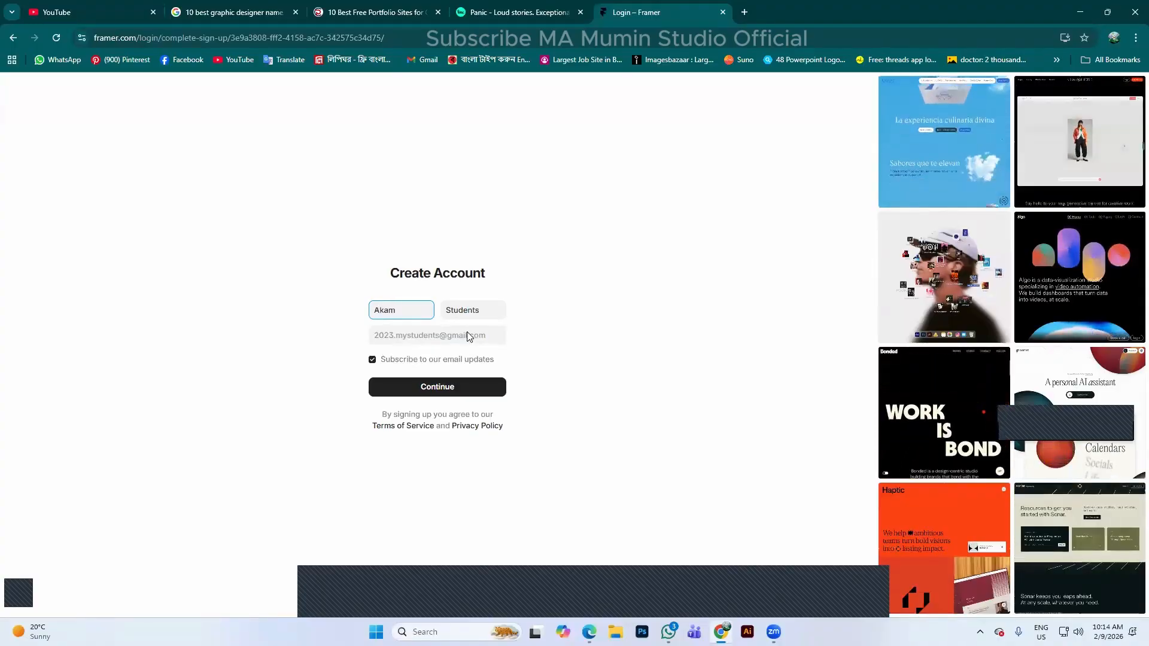
pyautogui.press('BackSpace')
pyautogui.press('BackSpace')
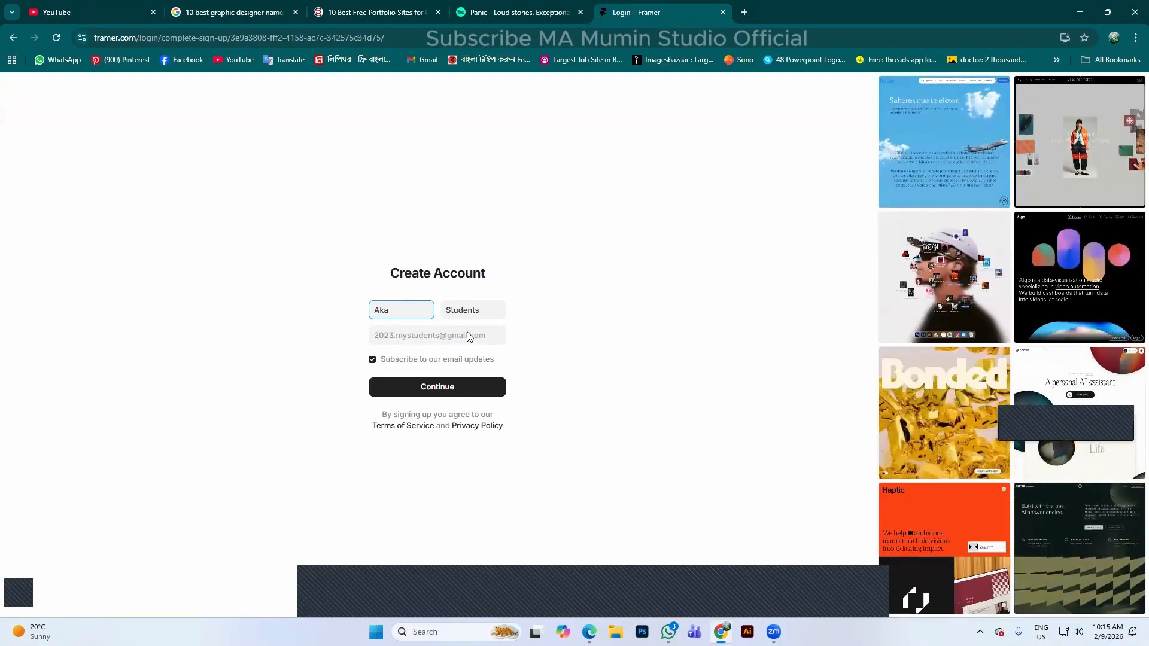
pyautogui.write('man')
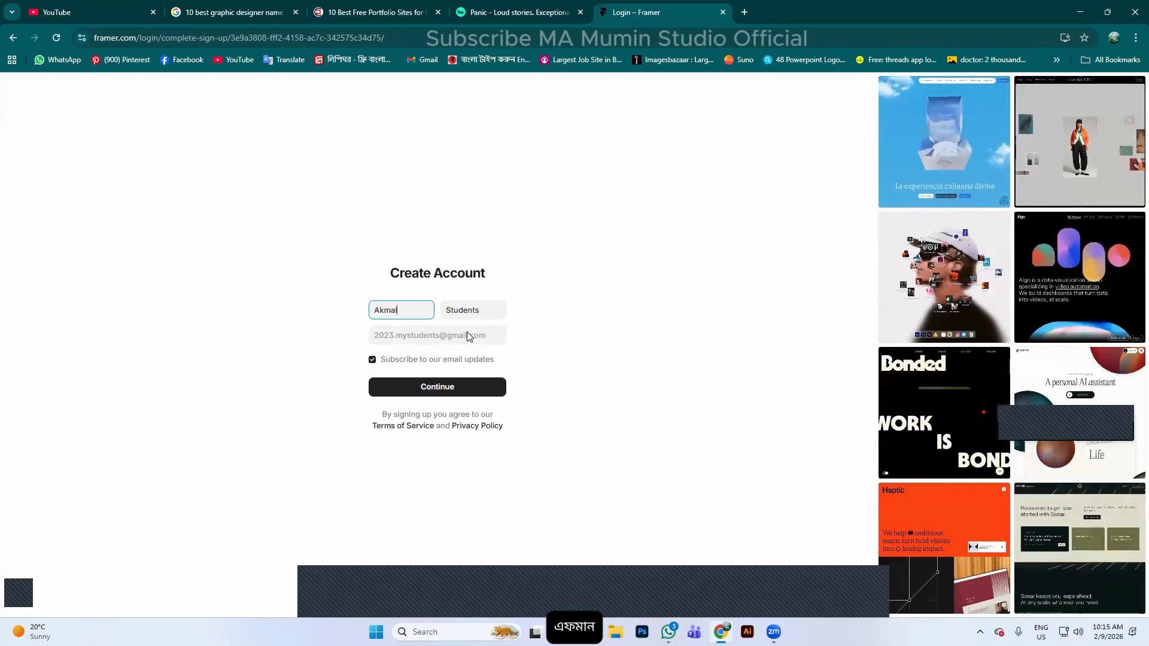
pyautogui.press('BackSpace')
pyautogui.write('l')
pyautogui.moveTo(478, 310); pyautogui.dragTo(421, 313)
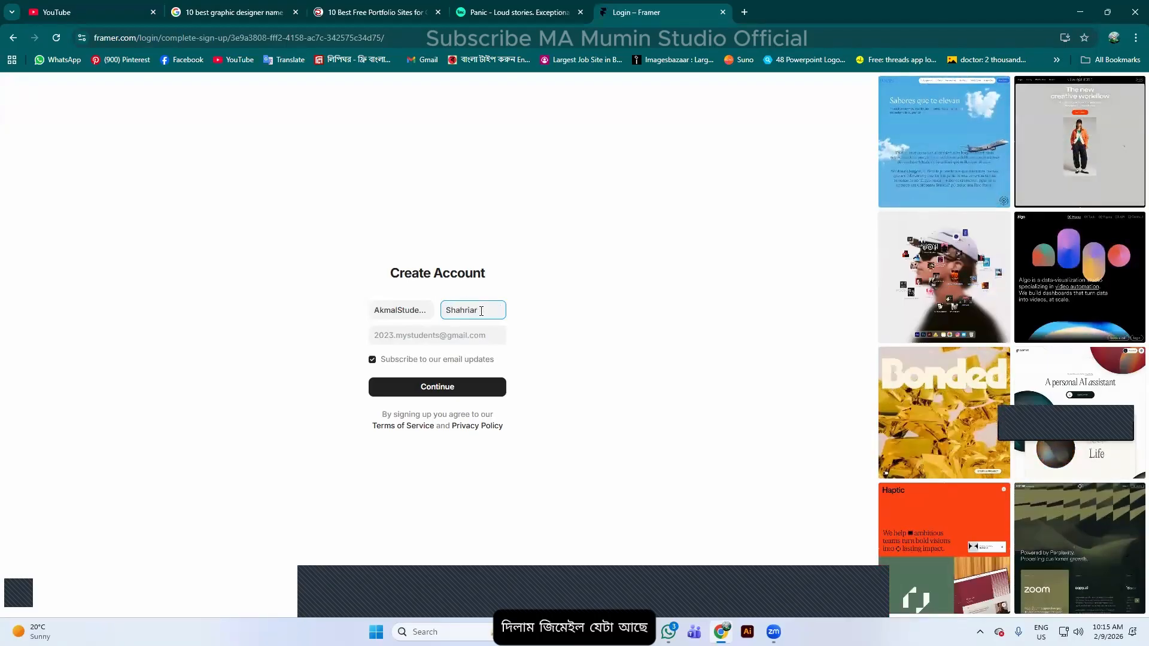
pyautogui.click(451, 386)
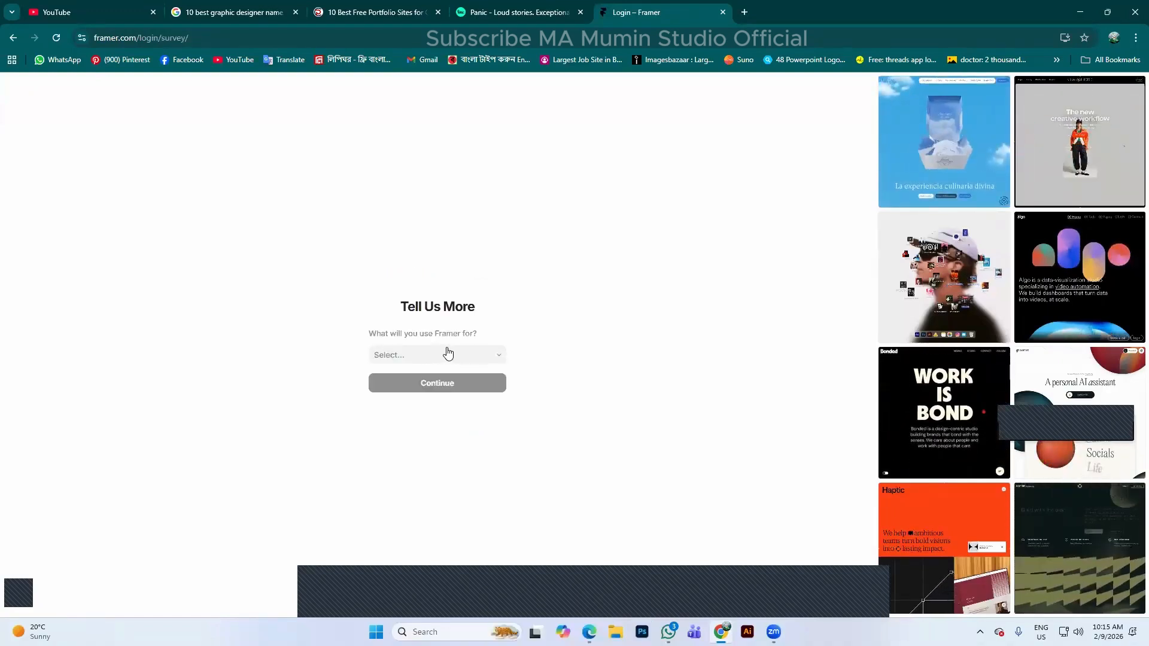
# Answer the Framer survey with "Personal projects" as the intended use and "Designer" as the role
pyautogui.click(486, 355)
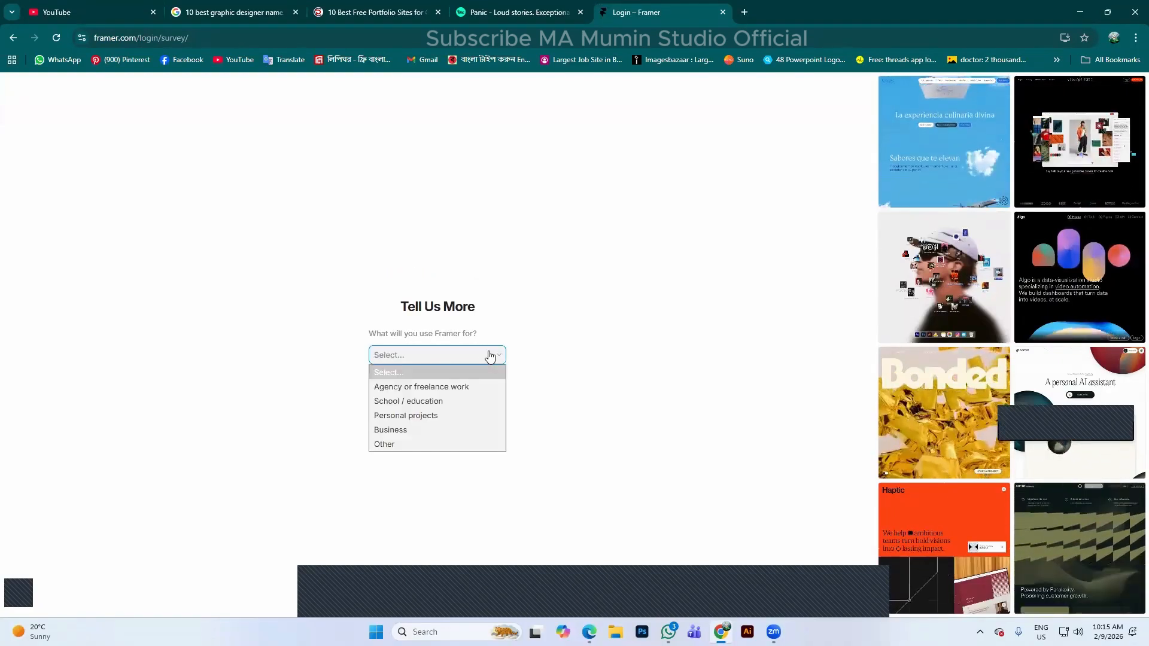
pyautogui.click(436, 416)
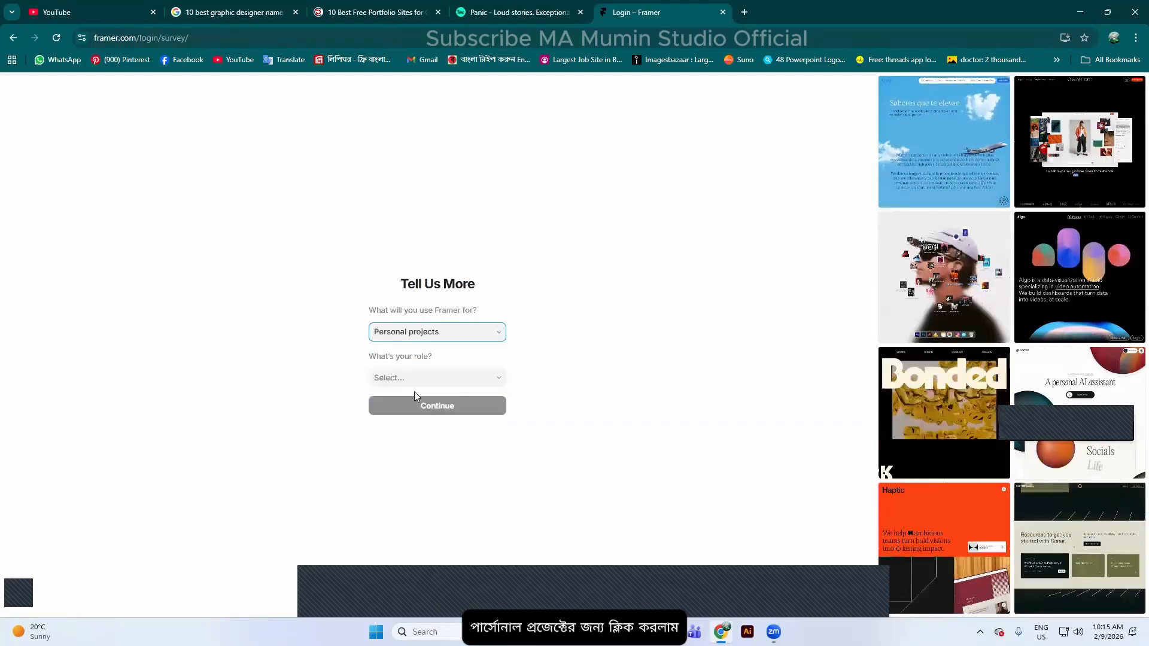
pyautogui.click(474, 378)
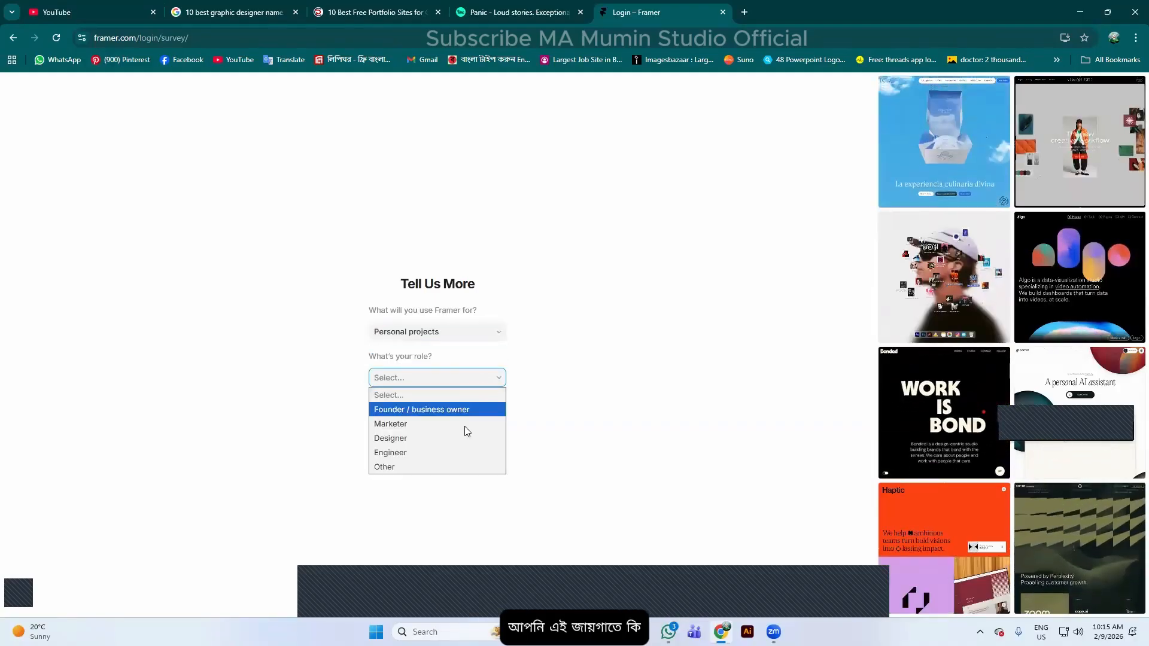
pyautogui.click(402, 440)
pyautogui.click(428, 413)
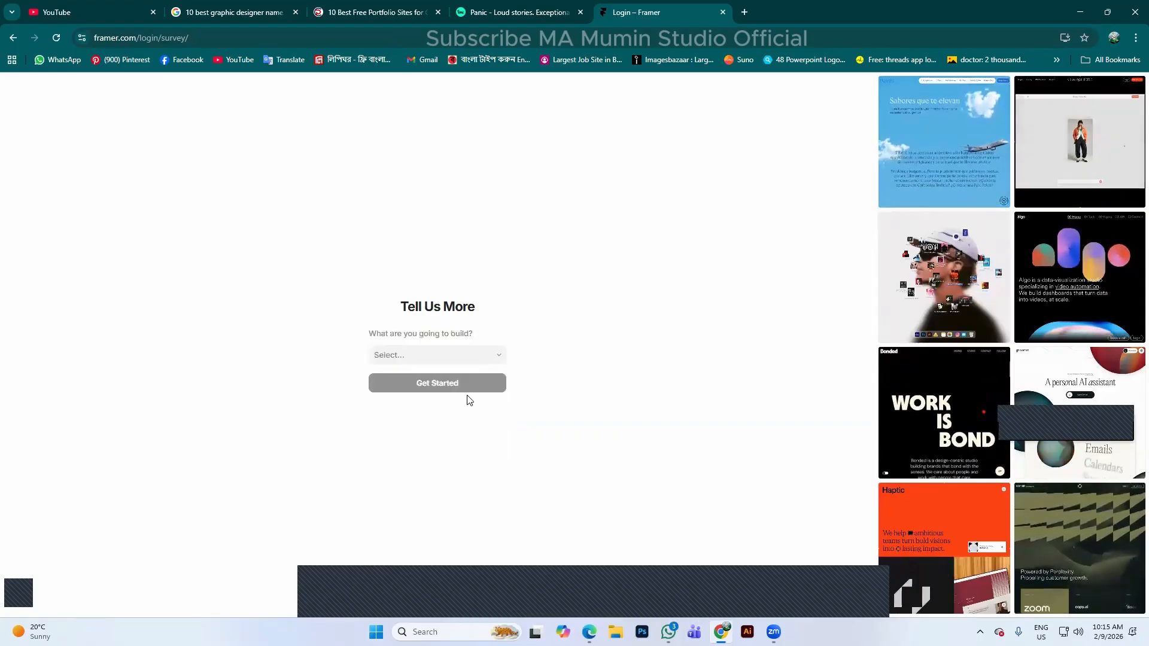
# Finish the survey with "Portfolio website", "I have never or rarely use them" and "Google Search", and continue in the browser instead of downloading the desktop app
pyautogui.click(483, 356)
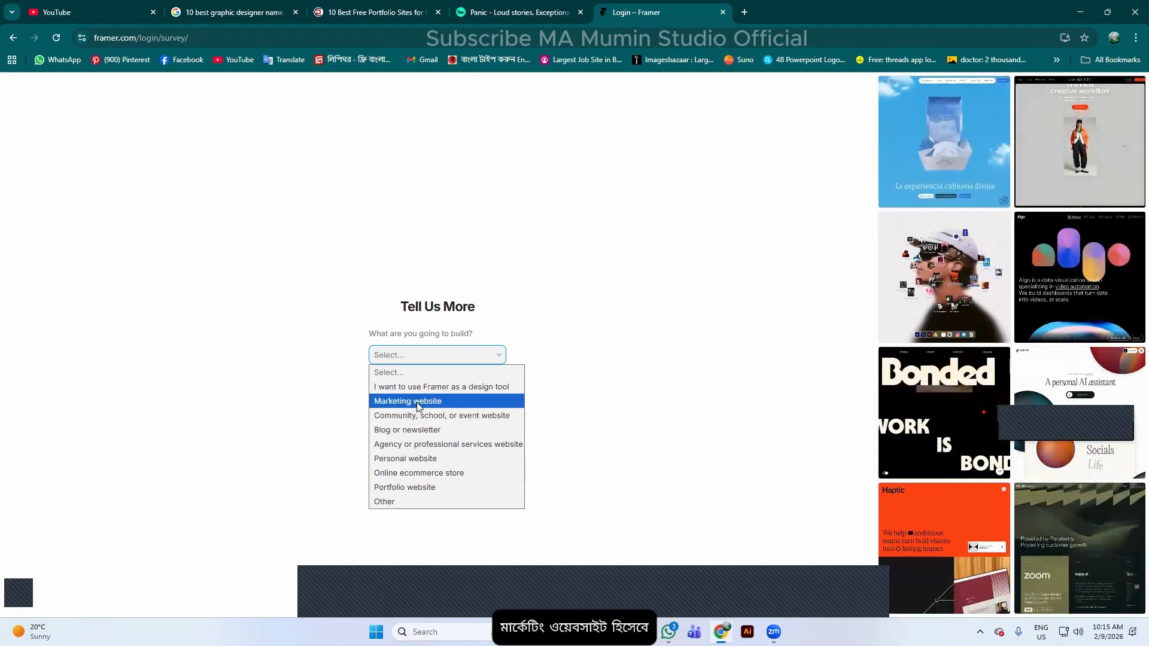
pyautogui.click(429, 490)
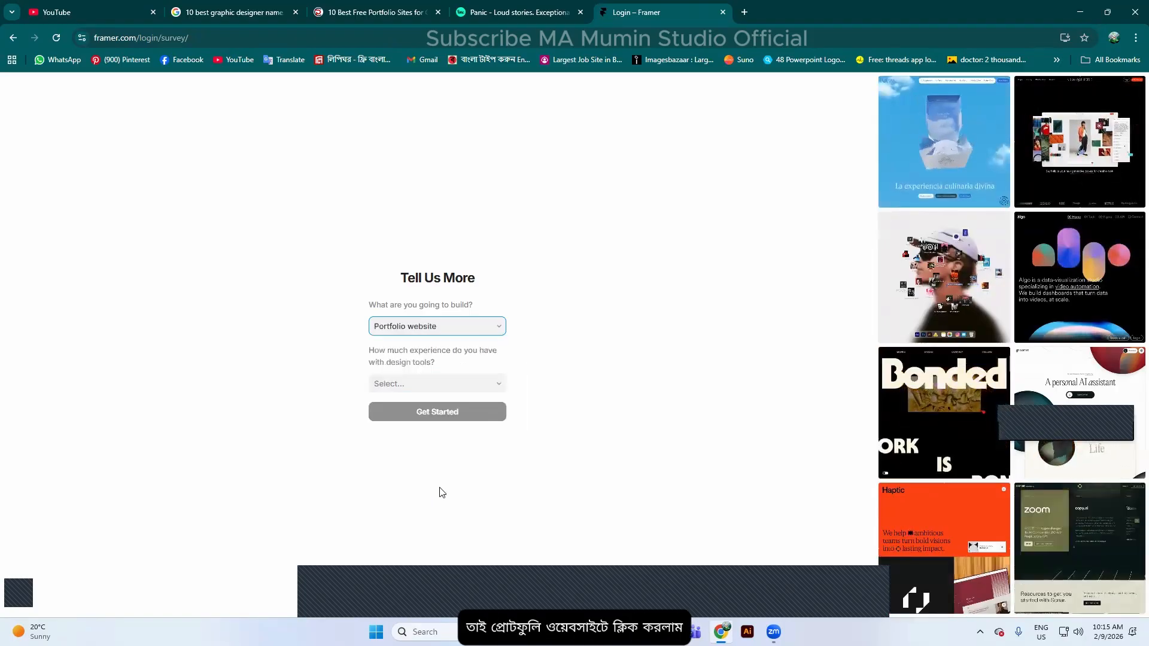
pyautogui.click(435, 386)
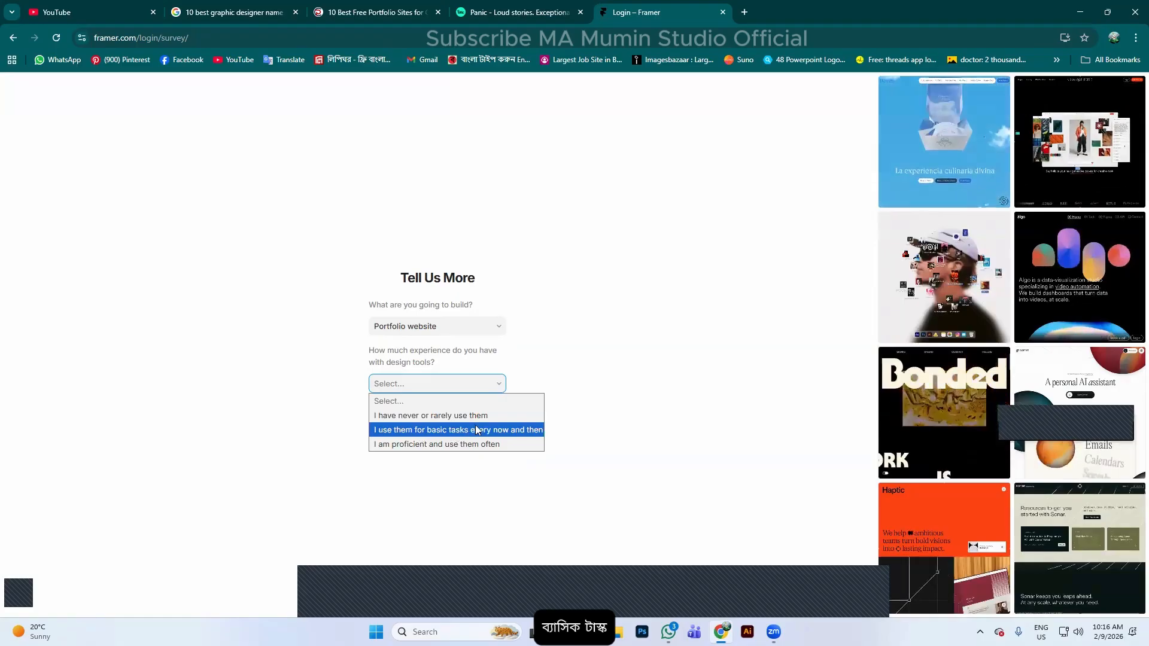
pyautogui.click(442, 416)
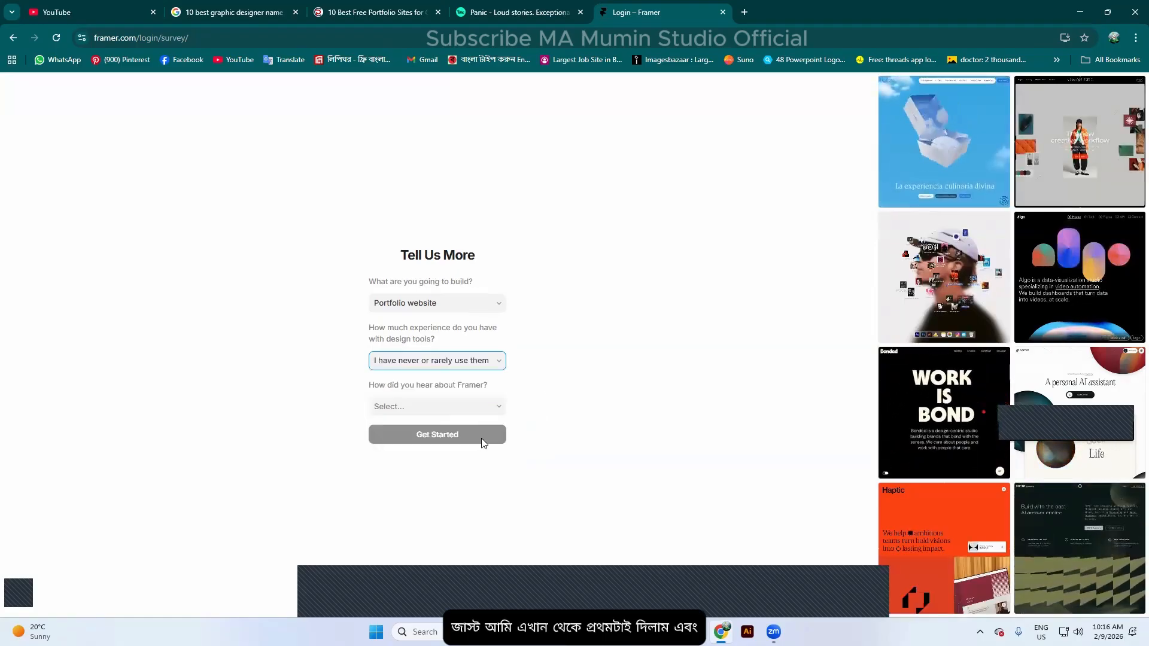
pyautogui.click(420, 413)
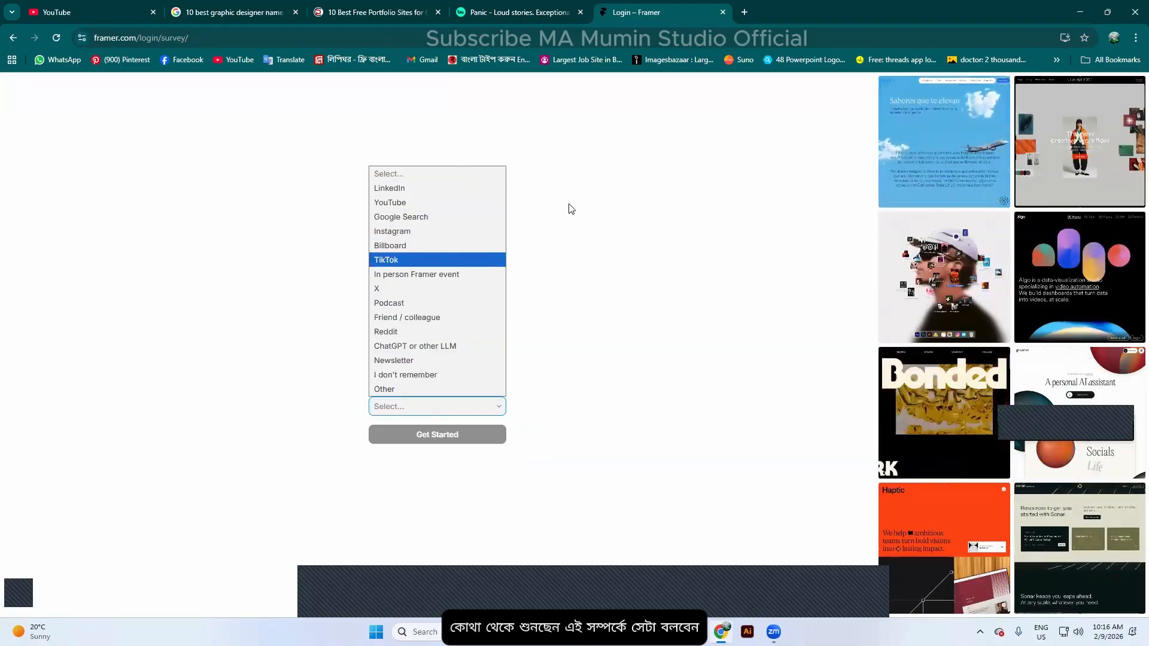
pyautogui.click(419, 217)
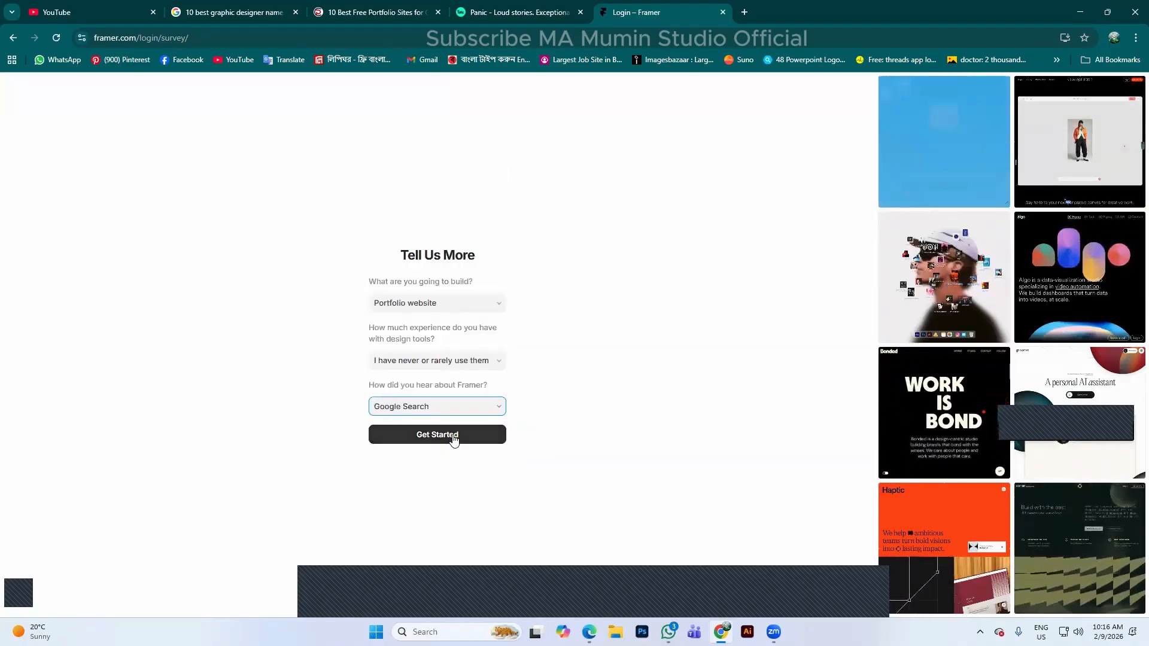
pyautogui.click(454, 440)
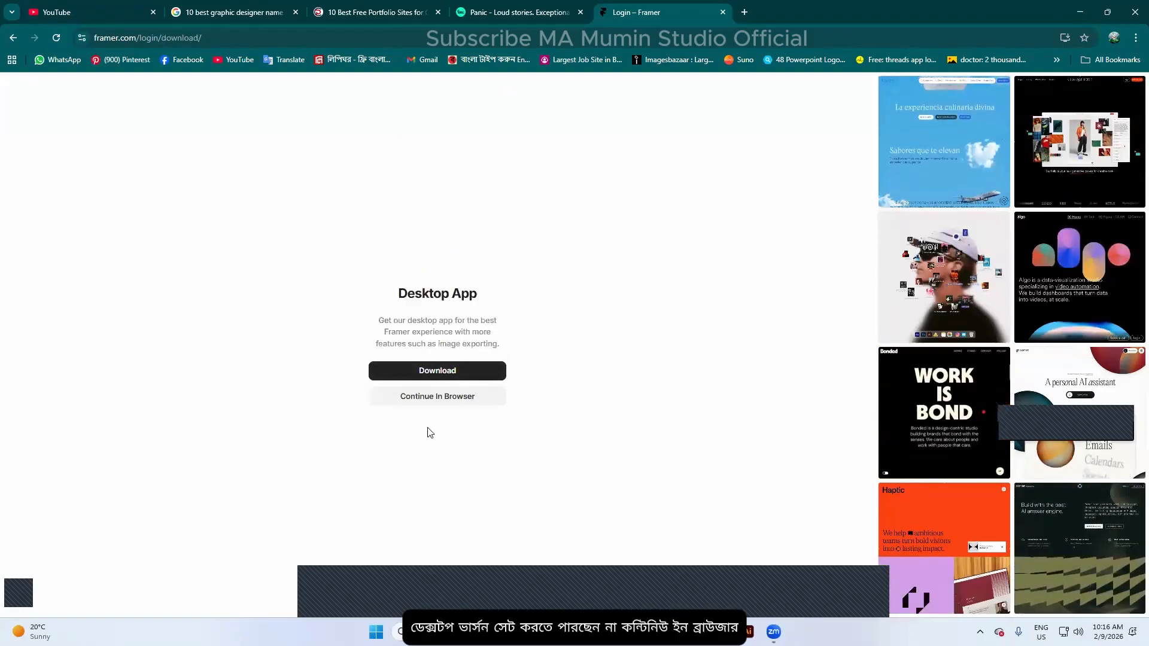
pyautogui.click(445, 400)
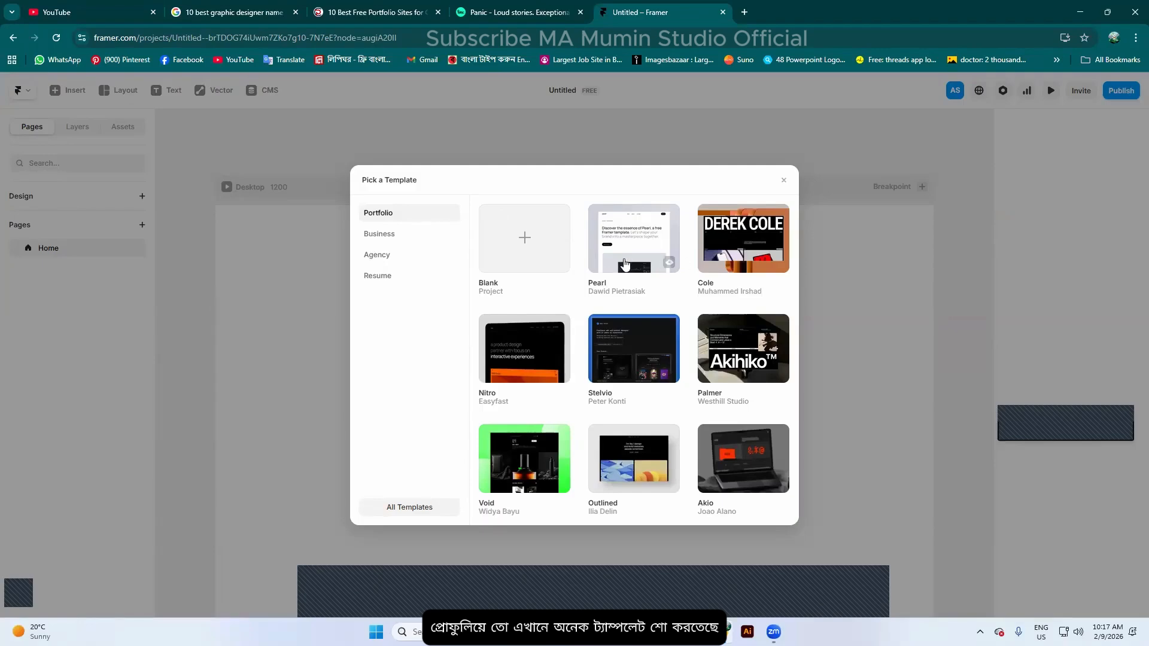
# Browse the portfolio, business, agency and resume templates and create a project from the Magnetto template
pyautogui.scroll(-5, 630, 310)
pyautogui.scroll(-10, 649, 340)
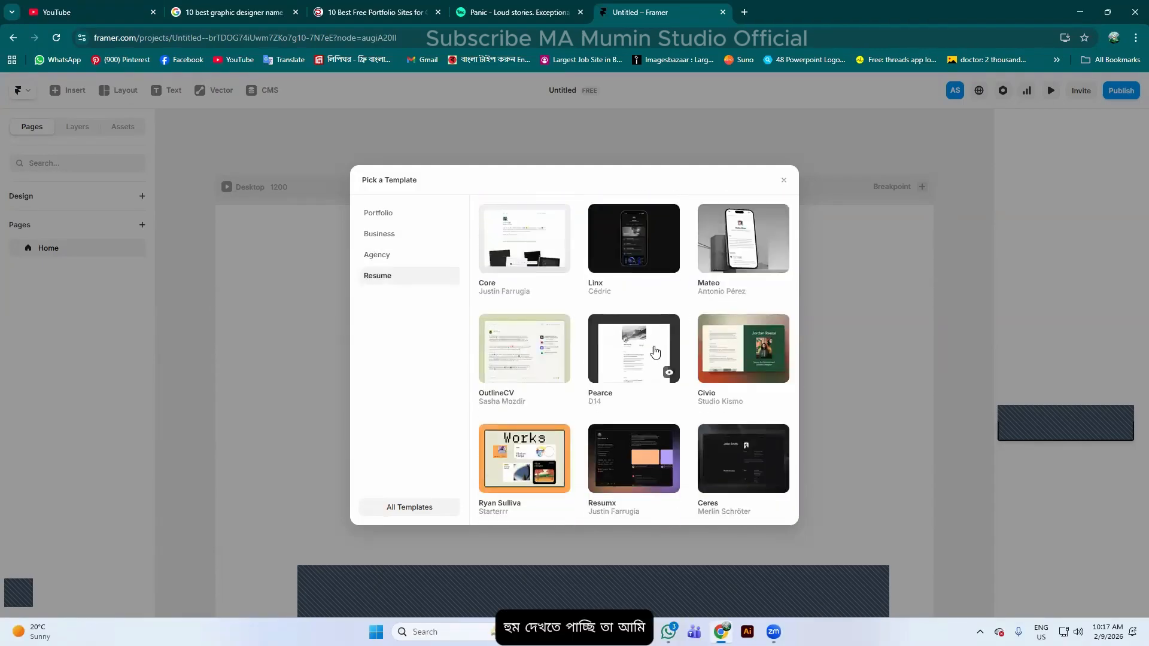
pyautogui.scroll(10, 655, 352)
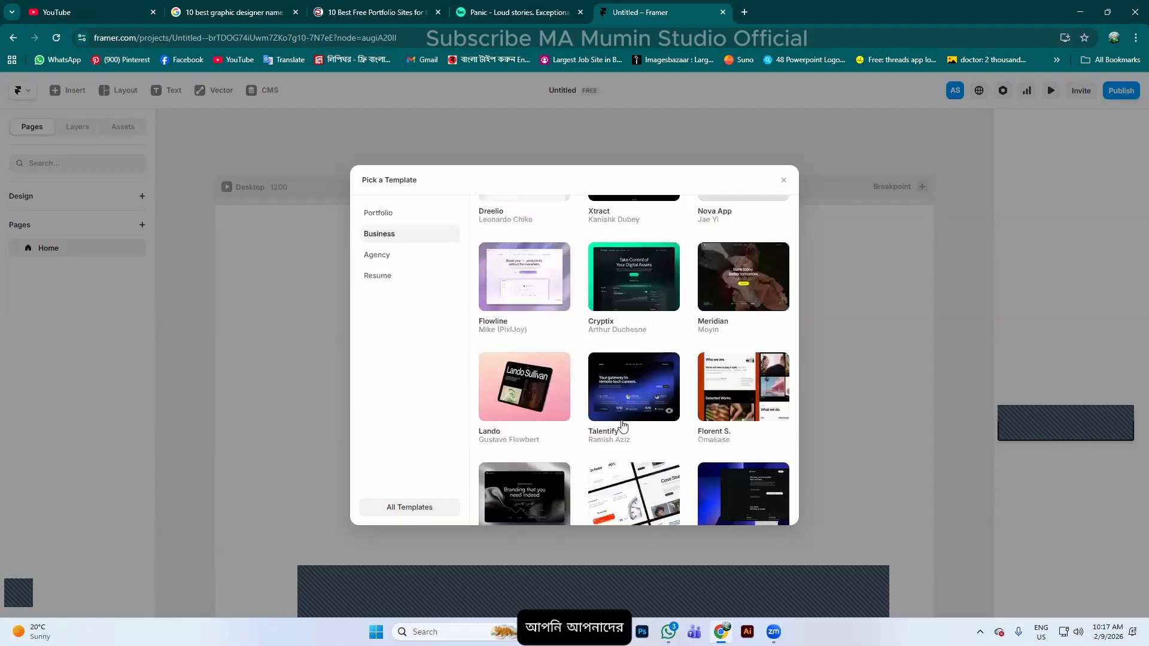
pyautogui.scroll(-2, 622, 425)
pyautogui.scroll(2, 622, 422)
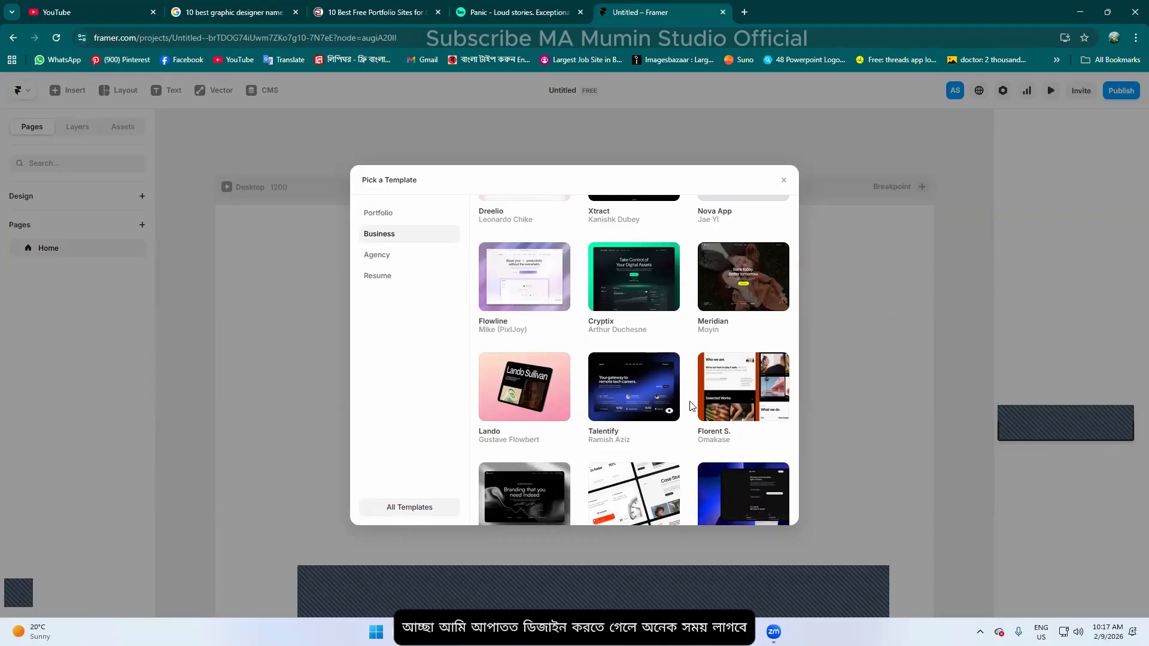
pyautogui.scroll(2, 746, 370)
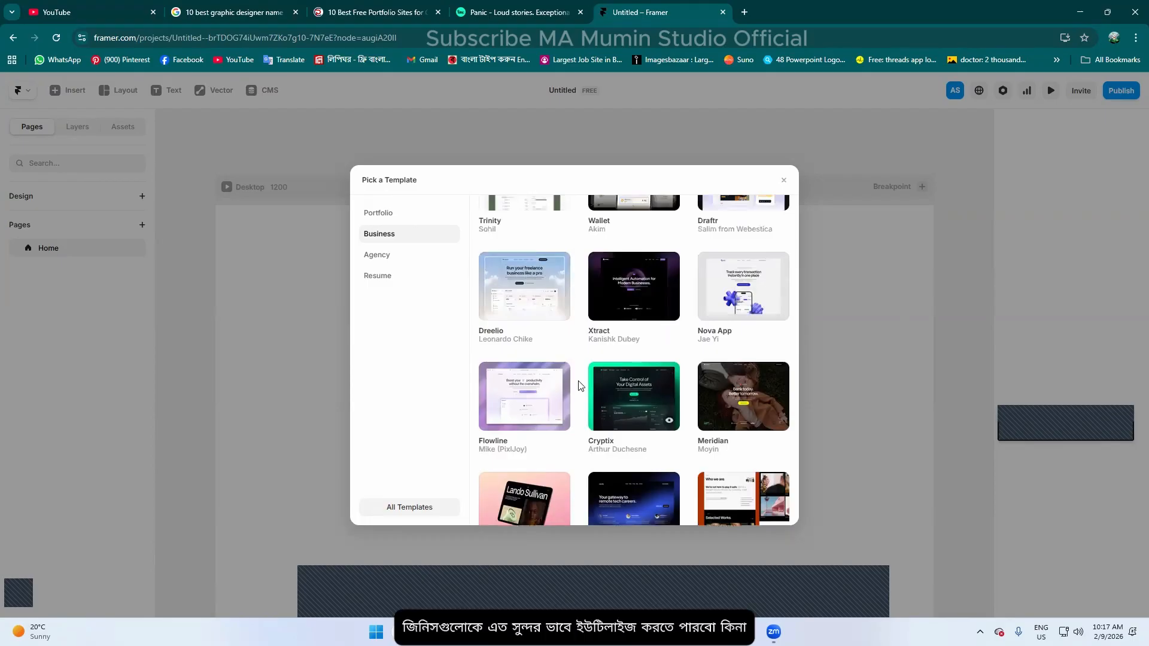
pyautogui.scroll(1, 744, 435)
pyautogui.scroll(5, 744, 435)
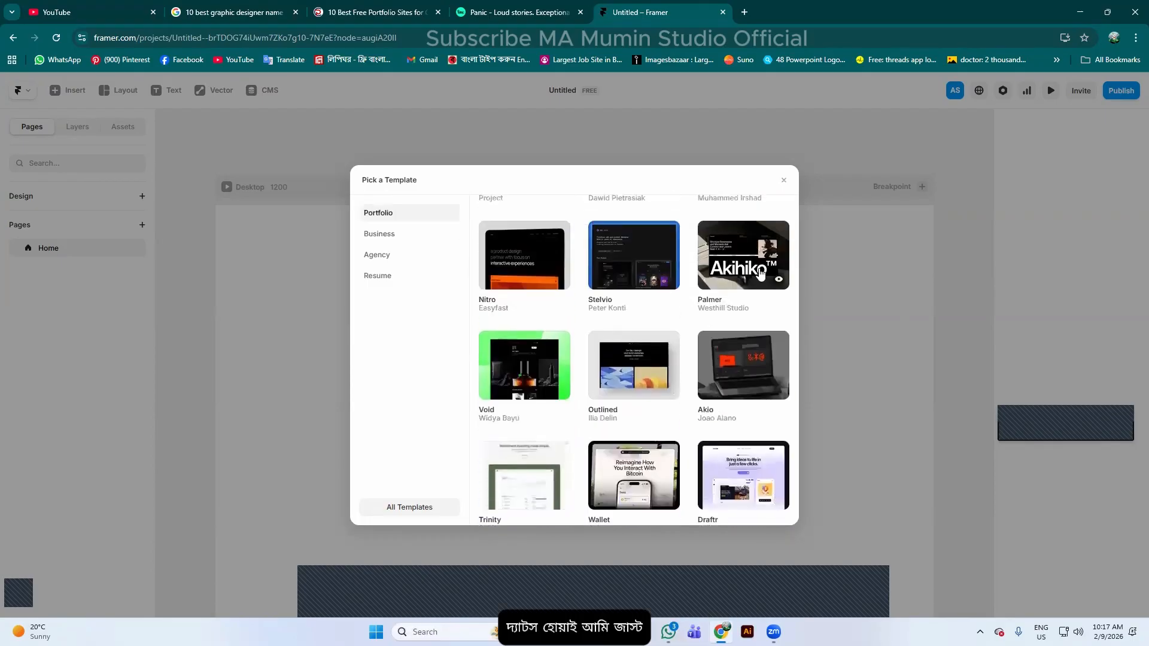
pyautogui.scroll(-8, 708, 303)
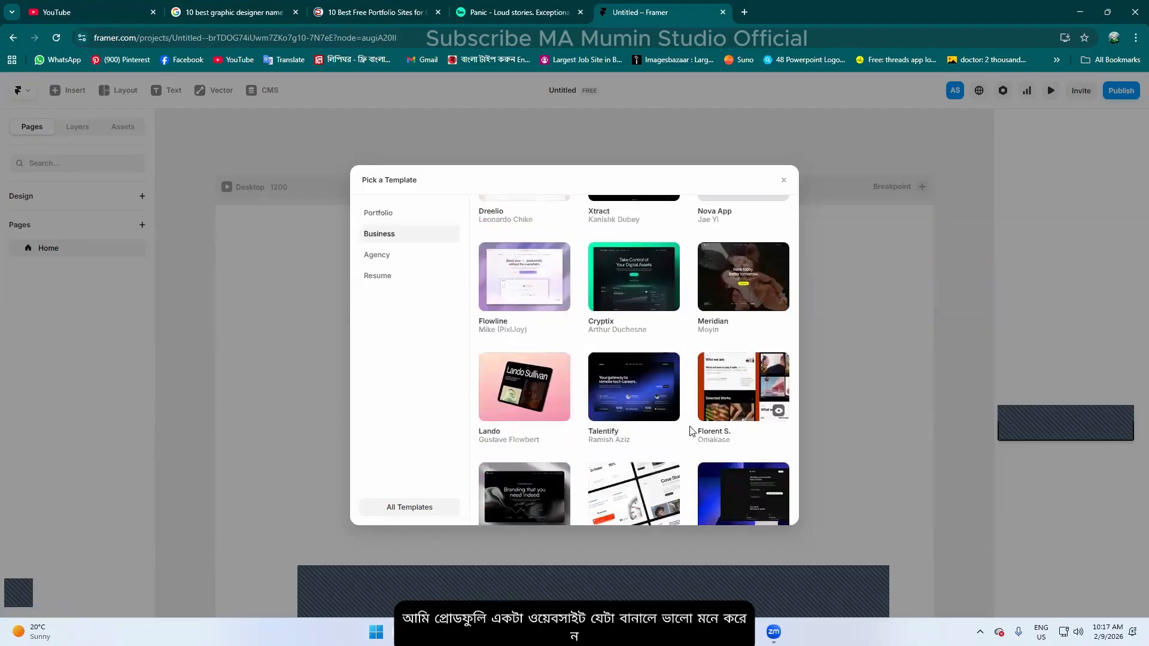
pyautogui.scroll(-4, 736, 383)
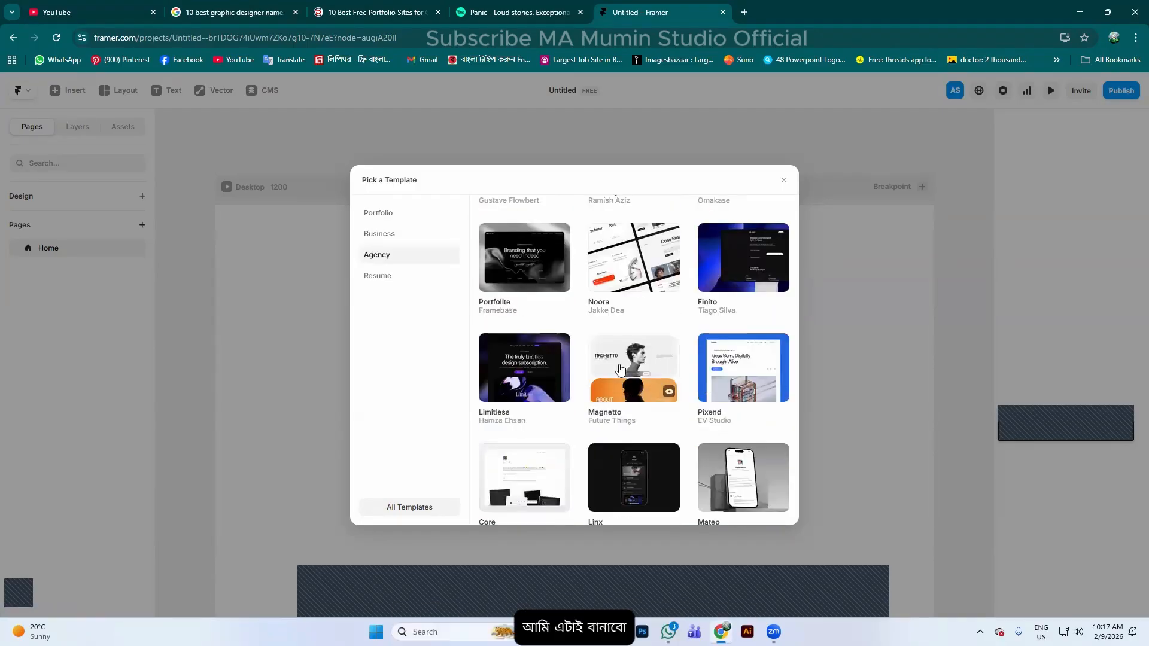
pyautogui.click(620, 363)
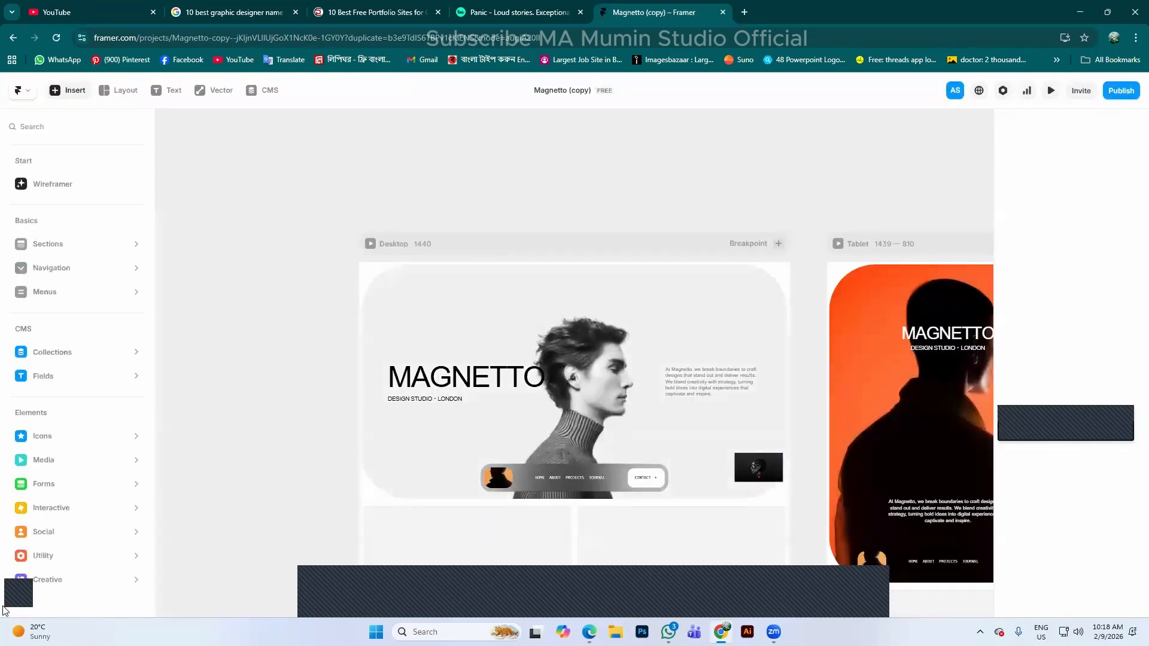
# Look over the Magnetto home page and compare its Desktop, Tablet and Phone breakpoints
pyautogui.moveTo(48, 580)
pyautogui.scroll(-3, 419, 287)
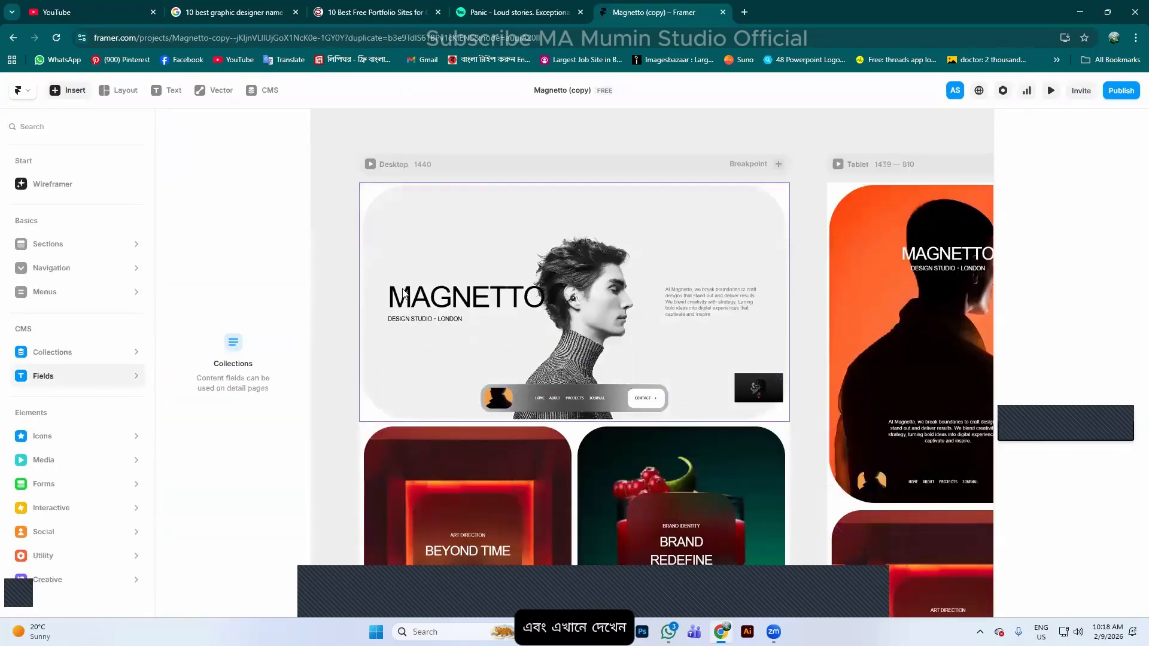
pyautogui.scroll(-5, 430, 293)
pyautogui.scroll(2, 574, 289)
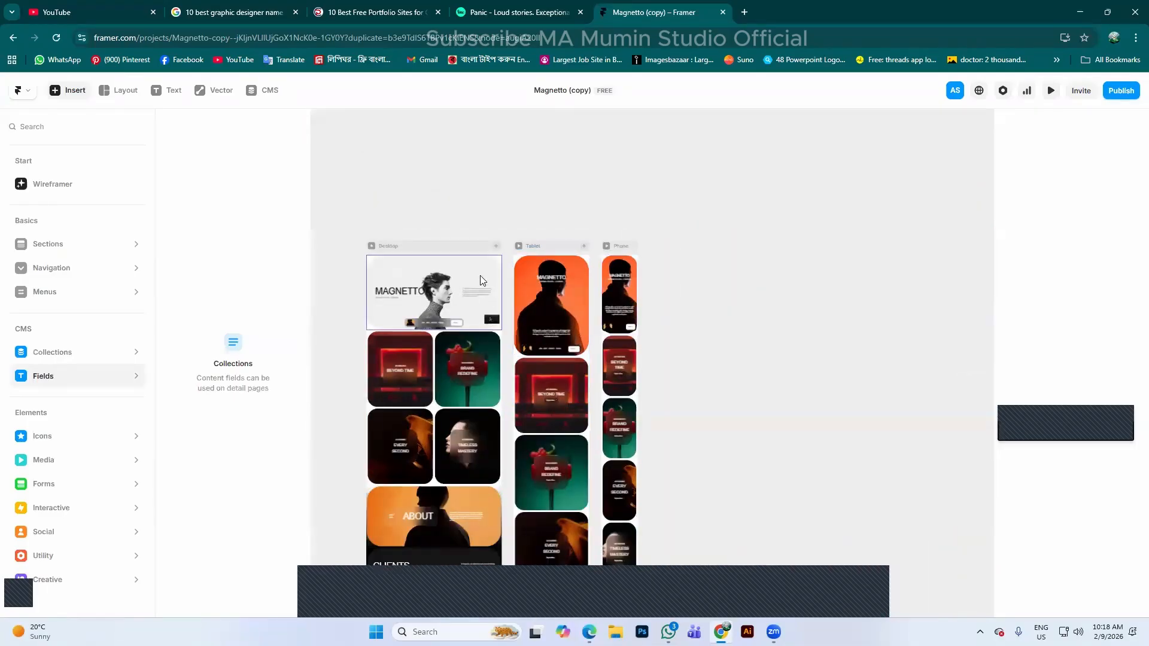
pyautogui.scroll(2, 481, 275)
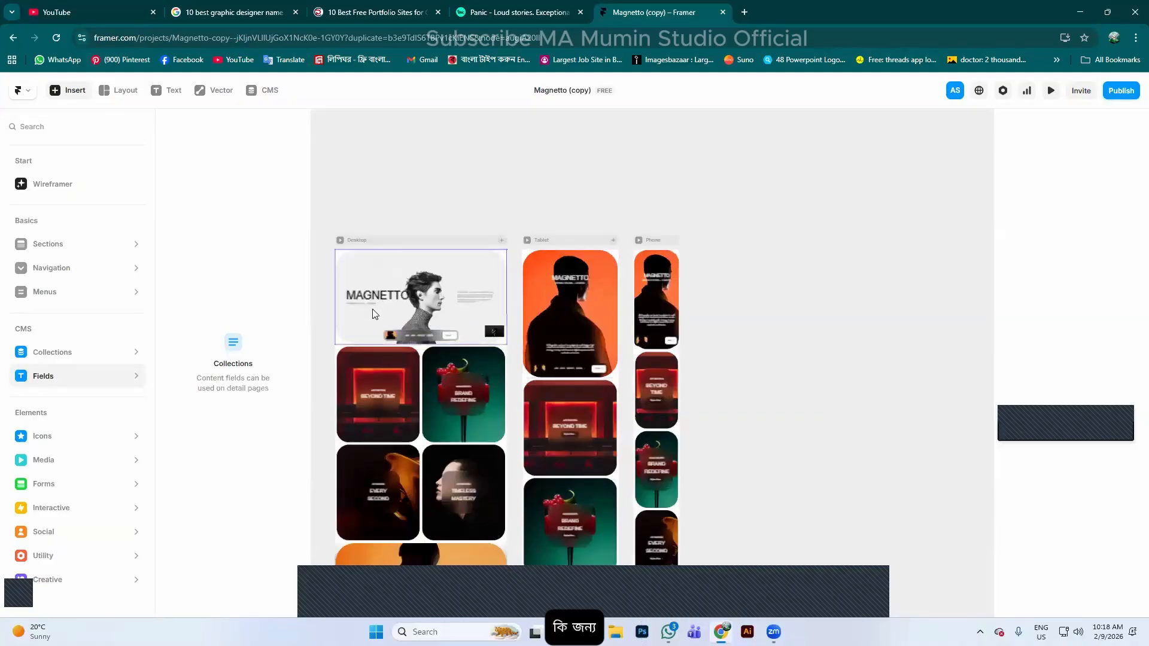
pyautogui.click(365, 238)
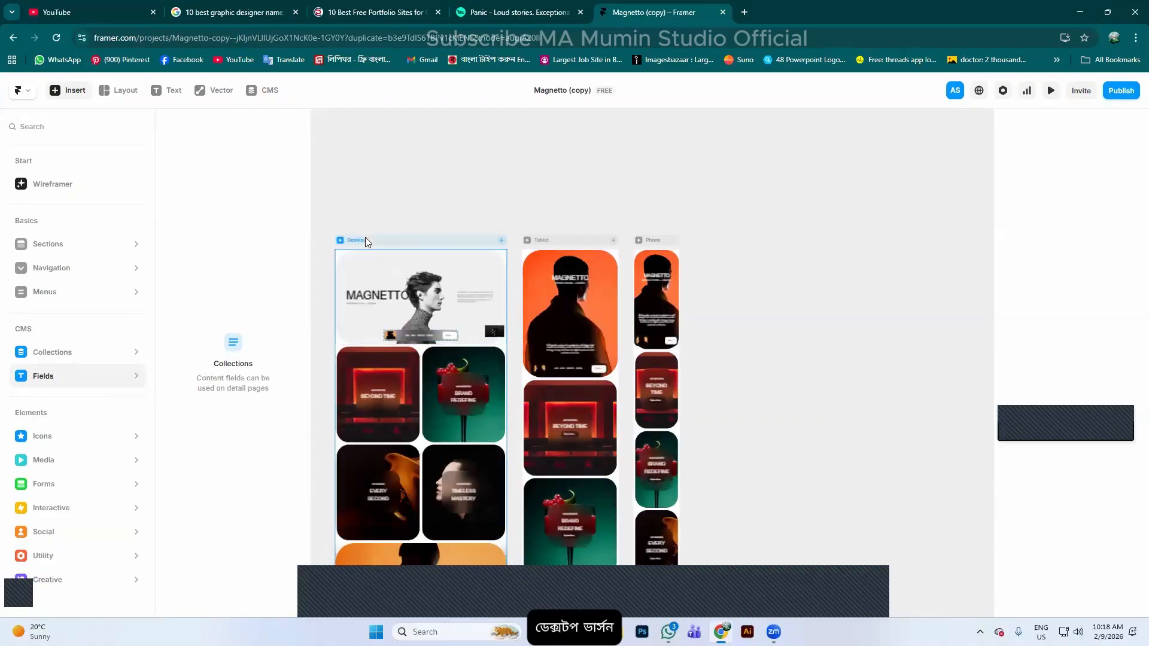
pyautogui.click(551, 240)
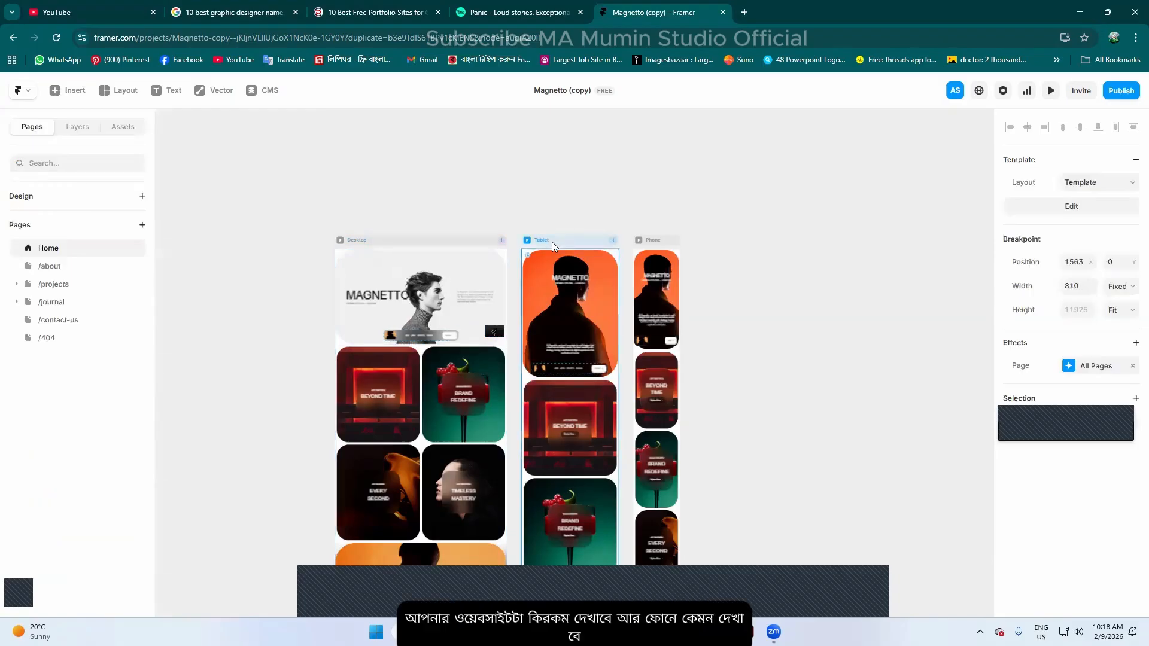
pyautogui.click(650, 238)
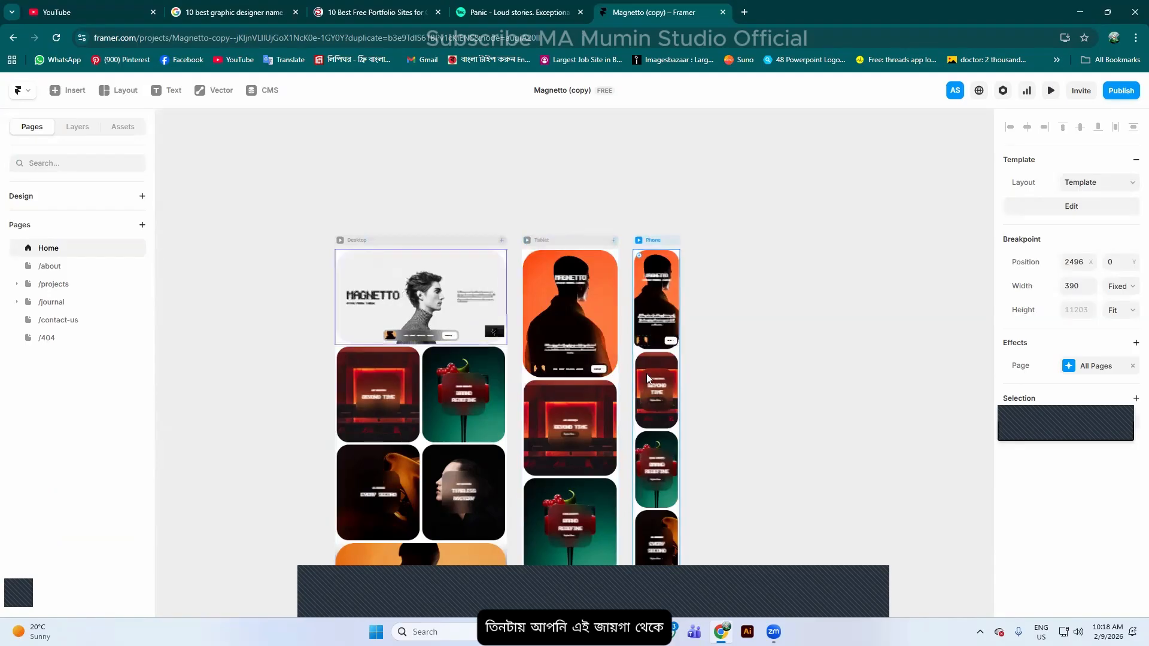
pyautogui.click(391, 239)
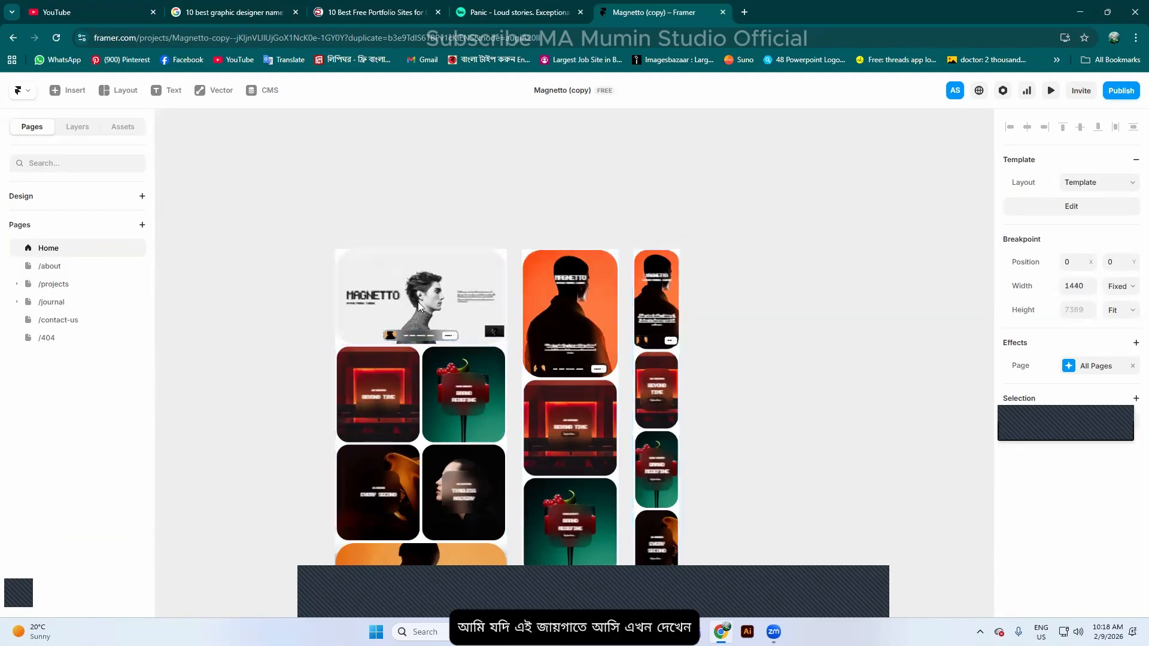
# Open the desktop hero section's component for editing and bring up the Title variable of its large heading
pyautogui.scroll(5, 395, 280)
pyautogui.scroll(5, 392, 330)
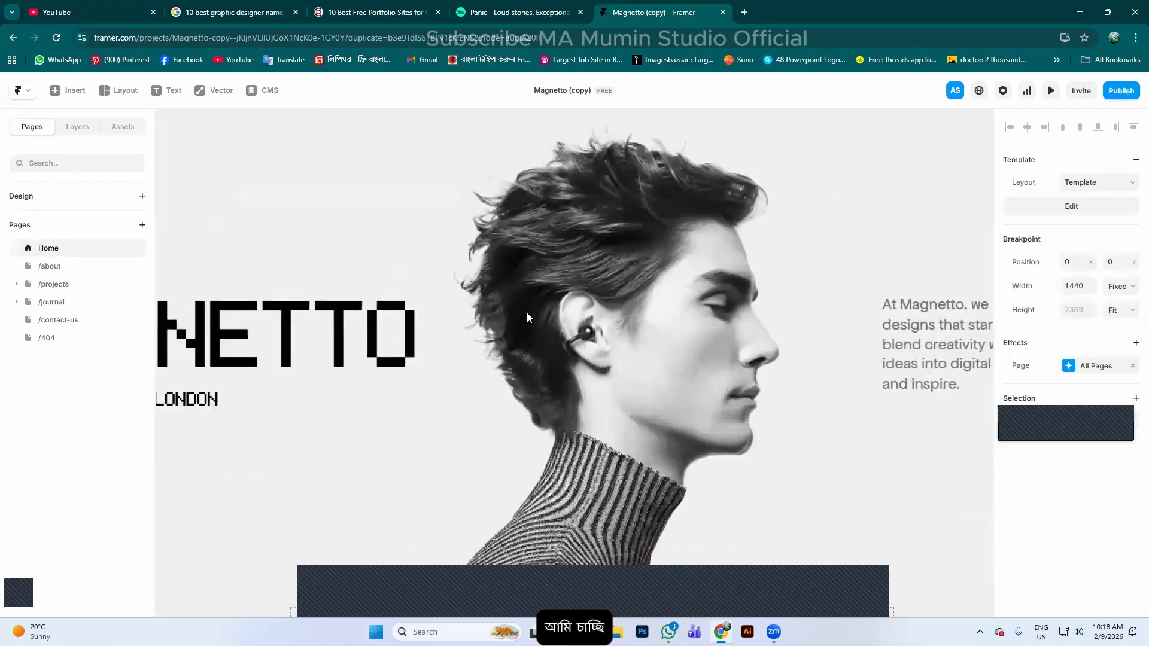
pyautogui.scroll(-4, 527, 311)
pyautogui.doubleClick(380, 326)
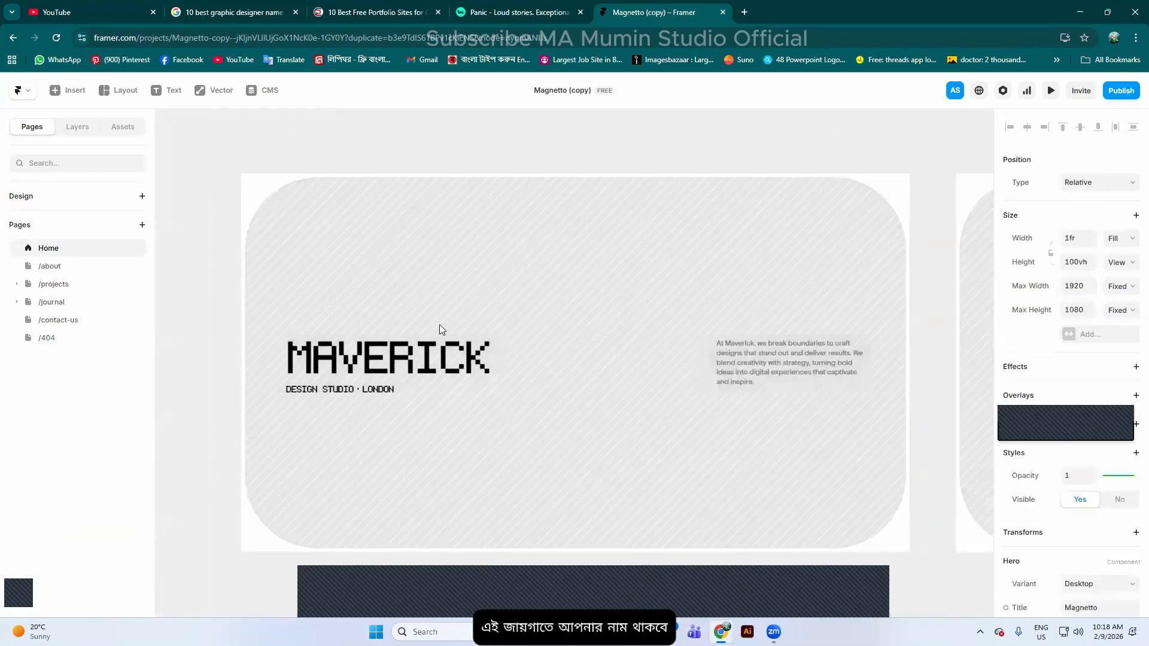
pyautogui.click(441, 361)
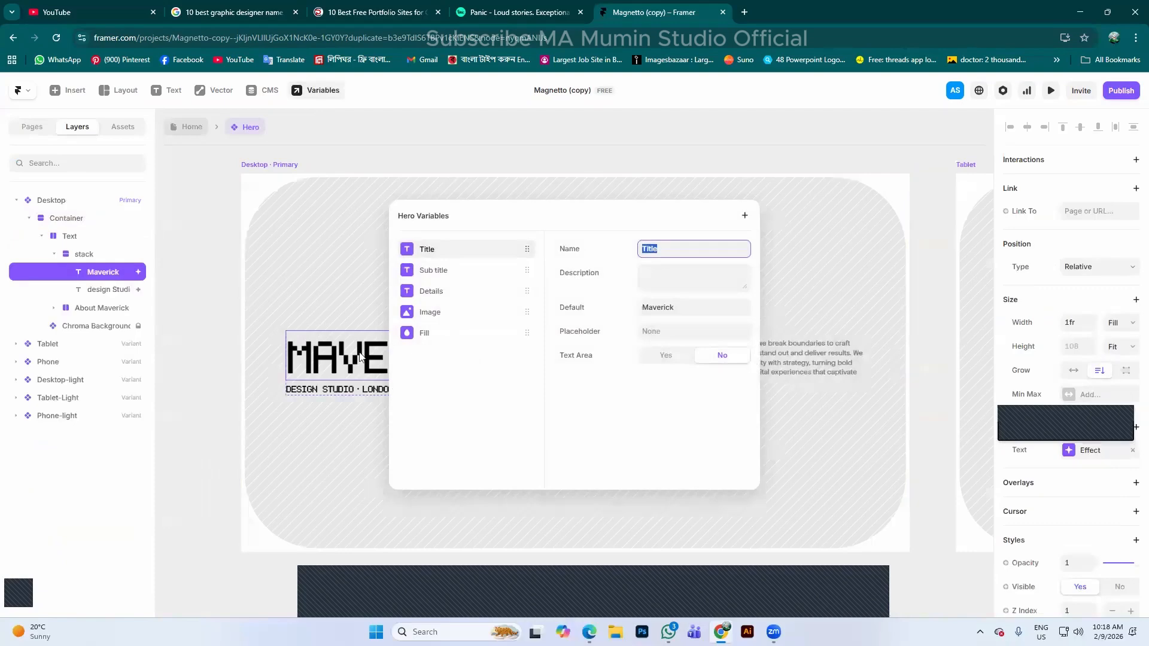
pyautogui.click(371, 358)
pyautogui.click(433, 357)
pyautogui.click(634, 294)
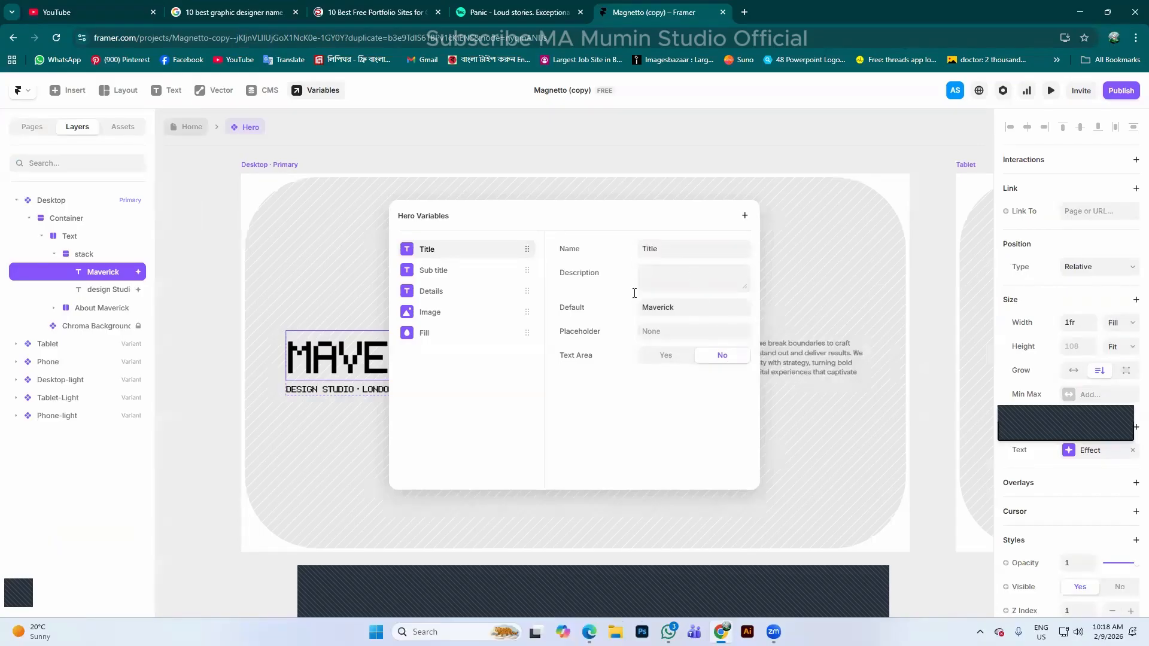
pyautogui.click(688, 245)
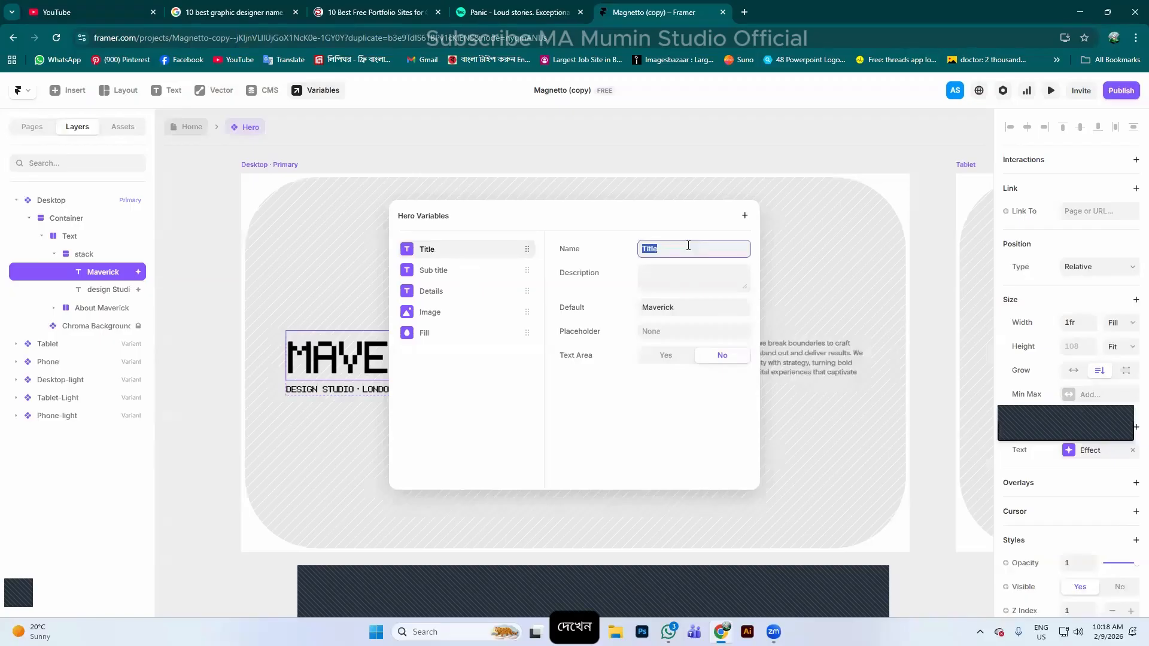
# Inspect the hero's Text, Maverick, design studio and About Maverick layers, and examine the layout and style properties of About Maverick
pyautogui.click(75, 241)
pyautogui.click(62, 237)
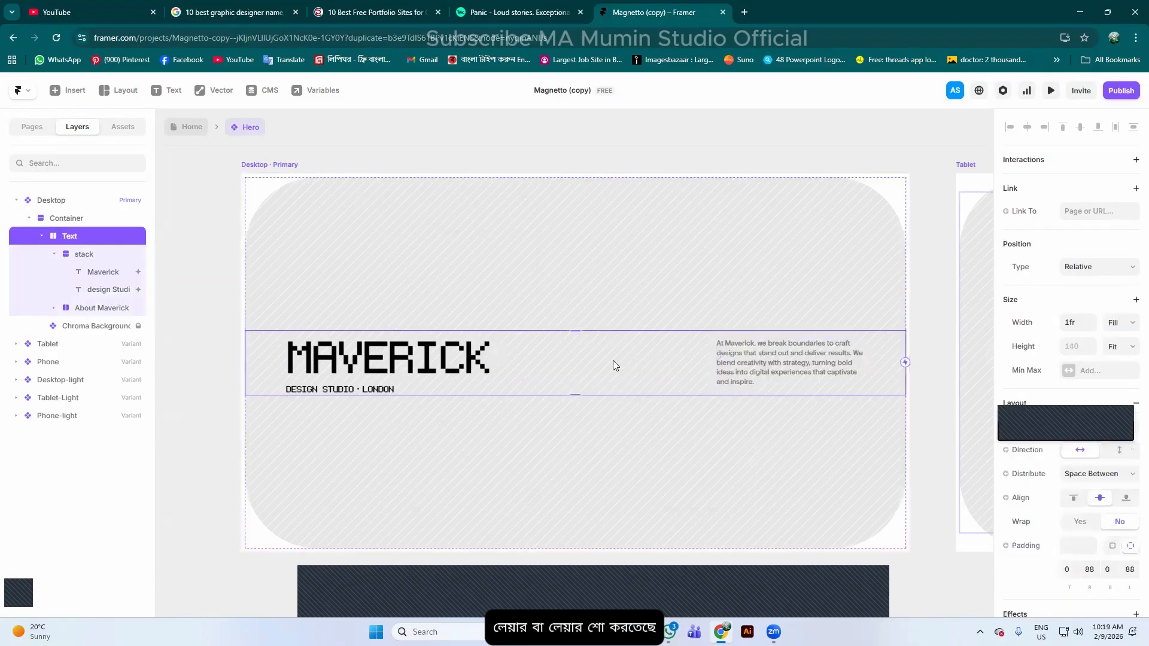
pyautogui.click(104, 274)
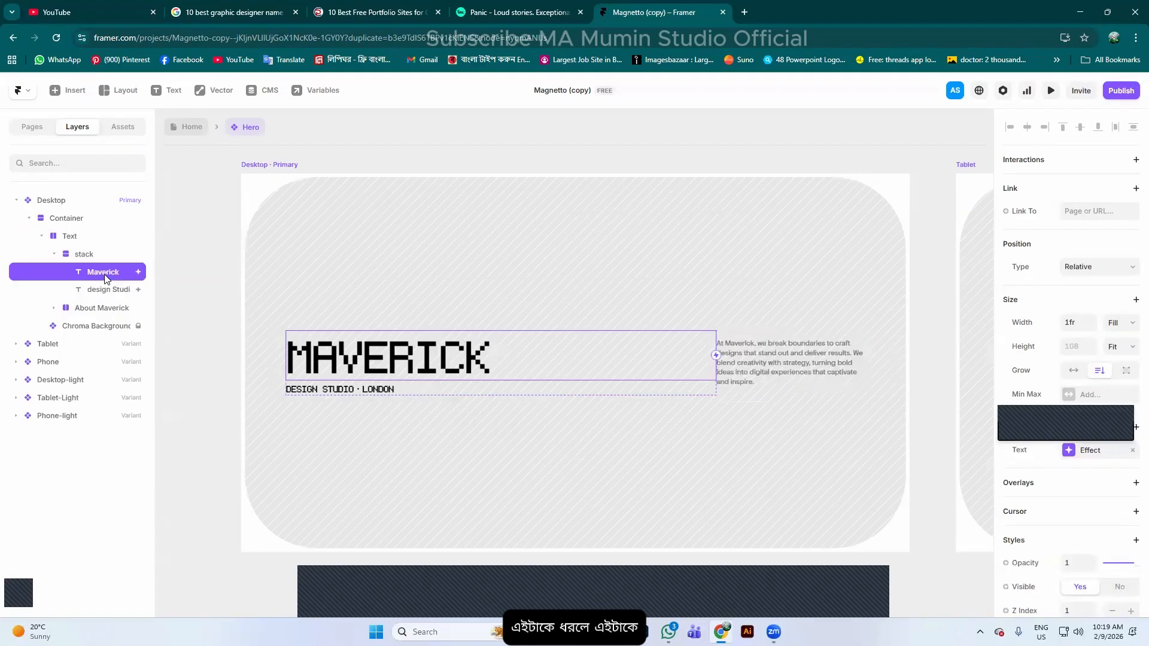
pyautogui.click(103, 290)
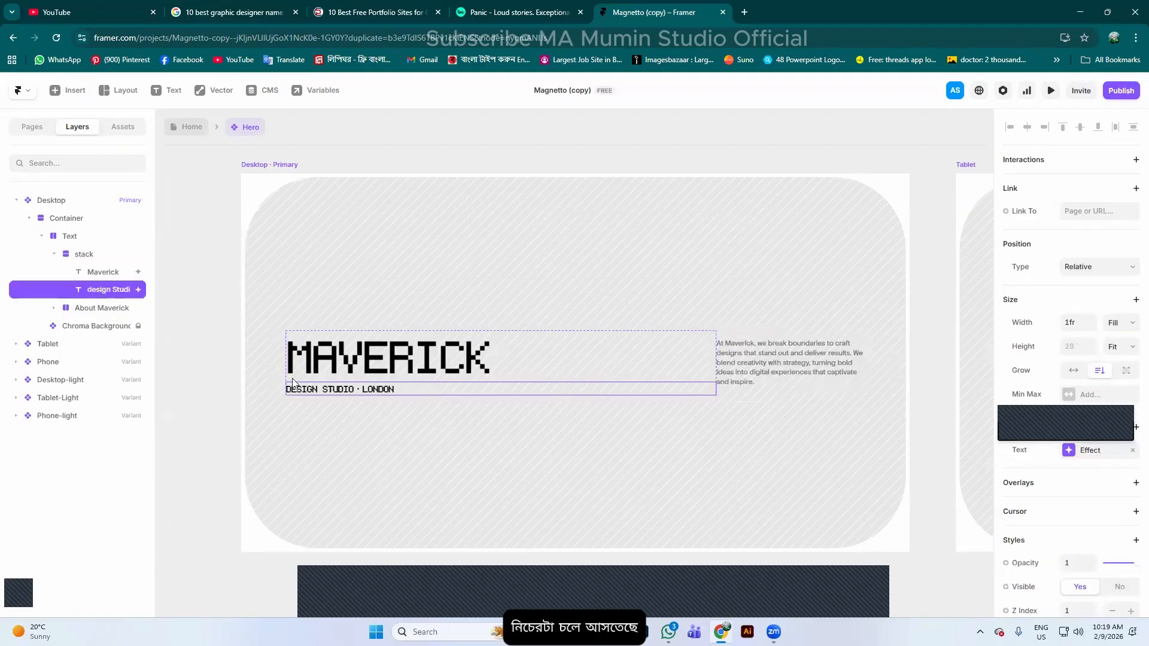
pyautogui.click(96, 308)
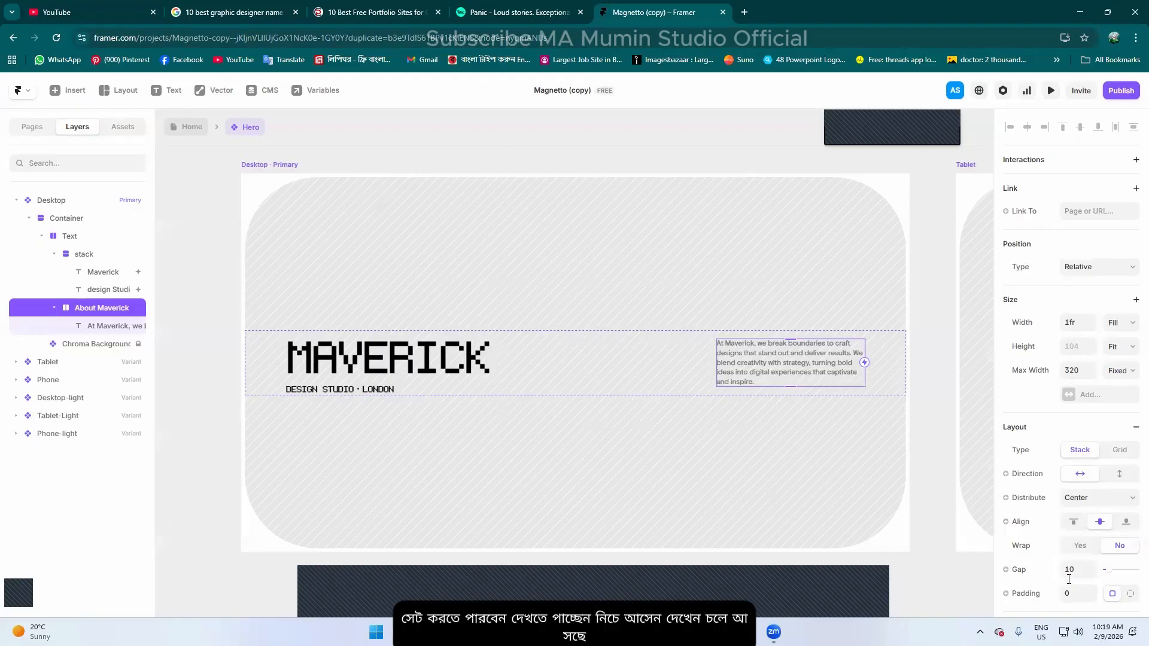
pyautogui.scroll(-7, 1135, 443)
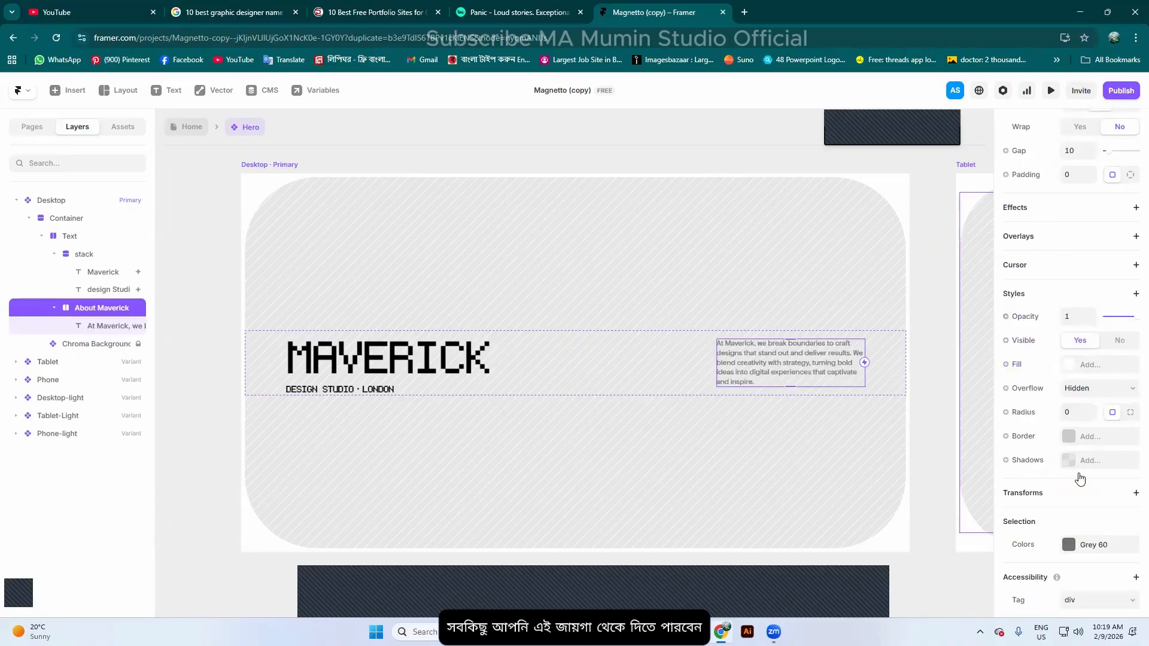
pyautogui.scroll(-1, 1071, 515)
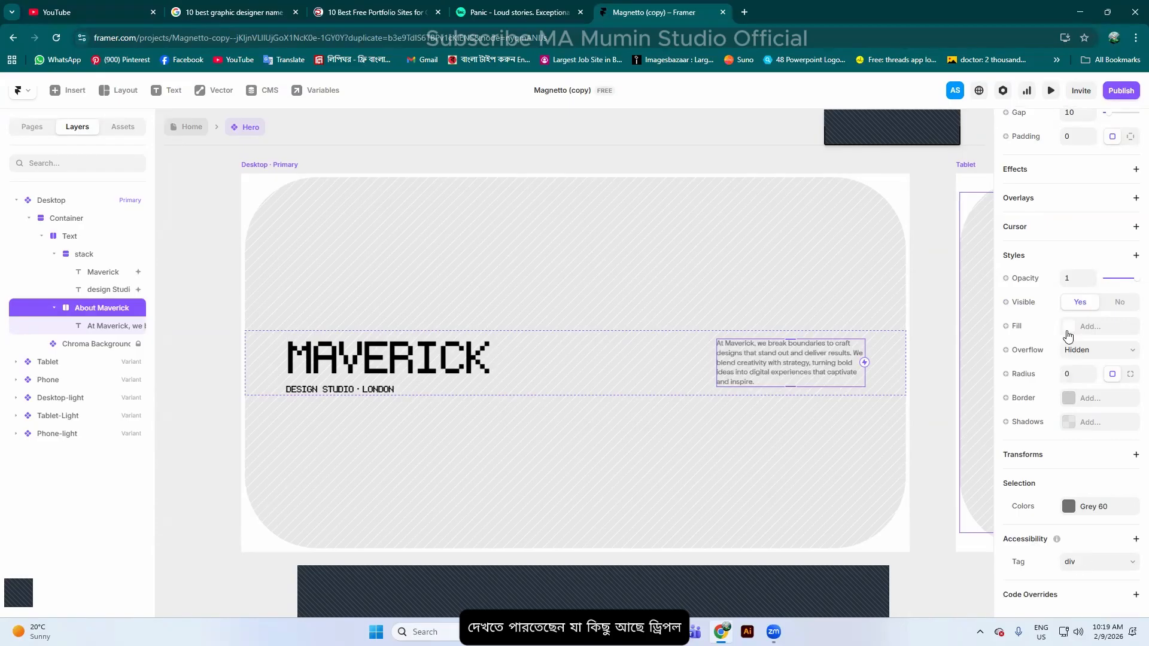
# Set the hero Title variable's default to the designer's full name and enable its Text Area option
pyautogui.doubleClick(438, 359)
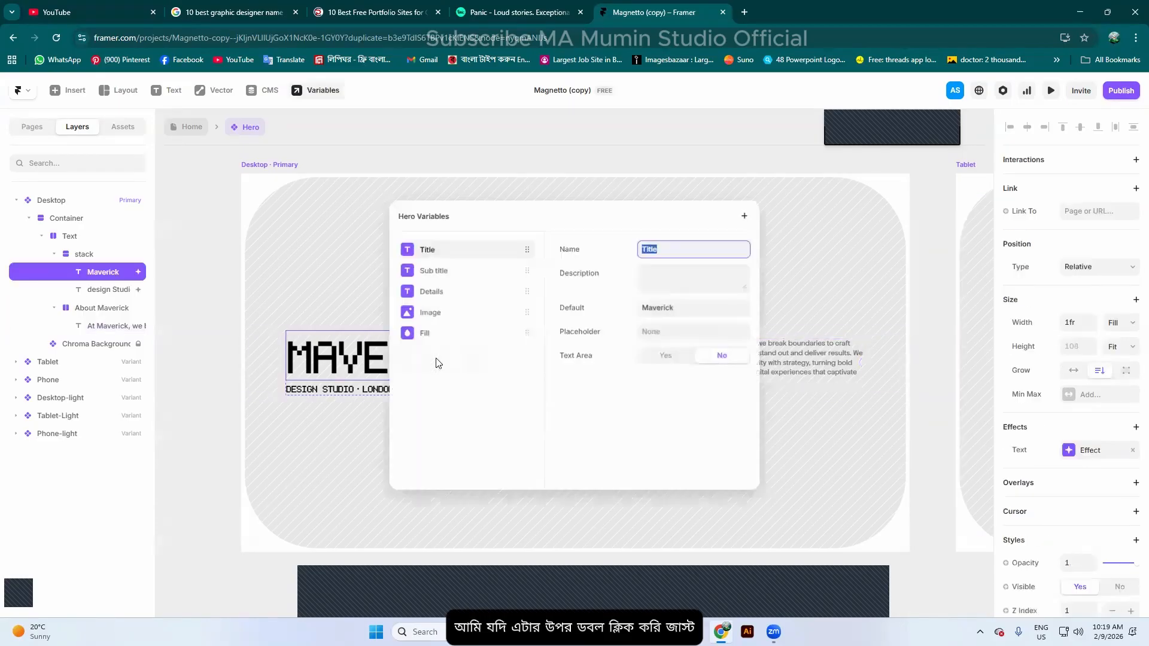
pyautogui.click(680, 308)
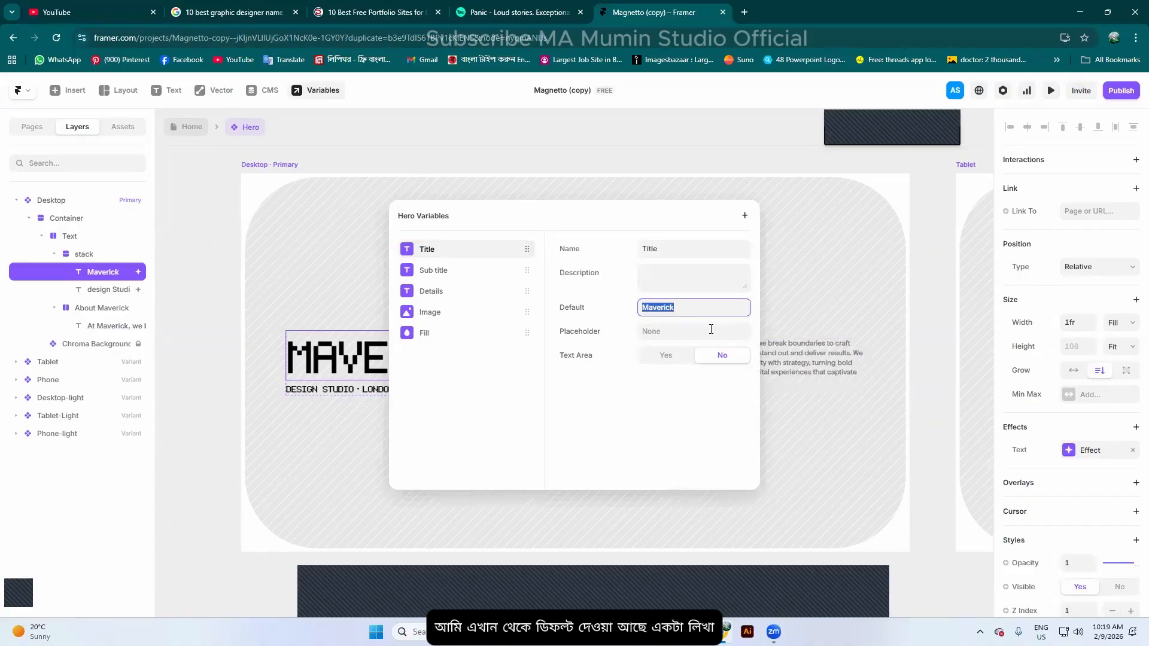
pyautogui.write('Akm')
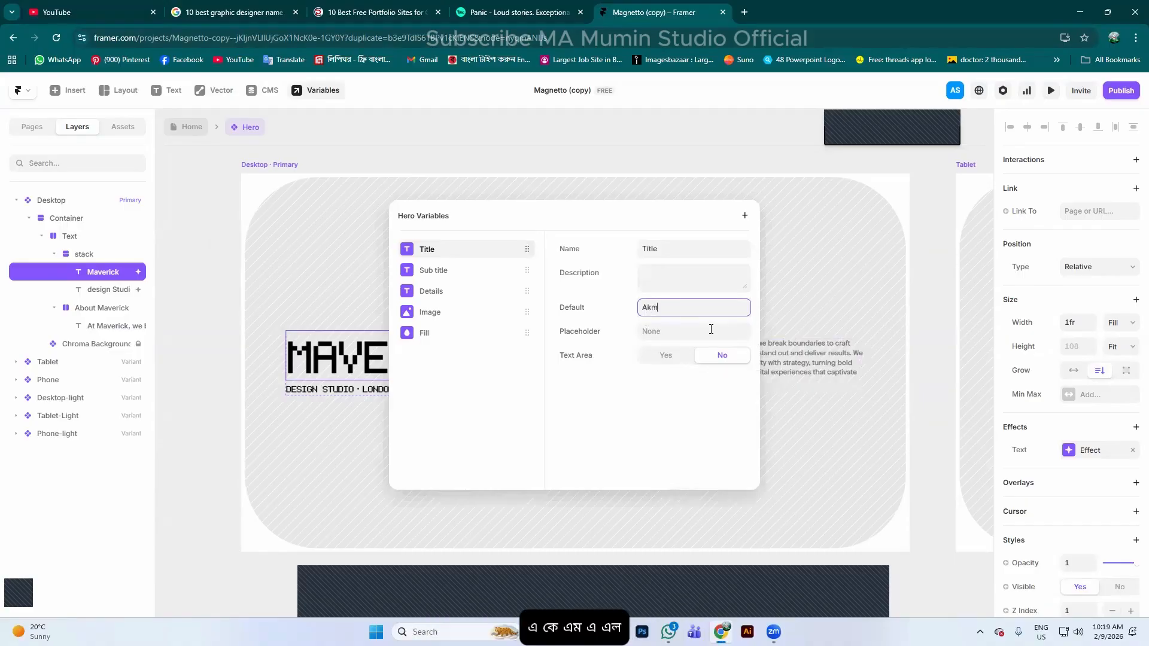
pyautogui.write('al ')
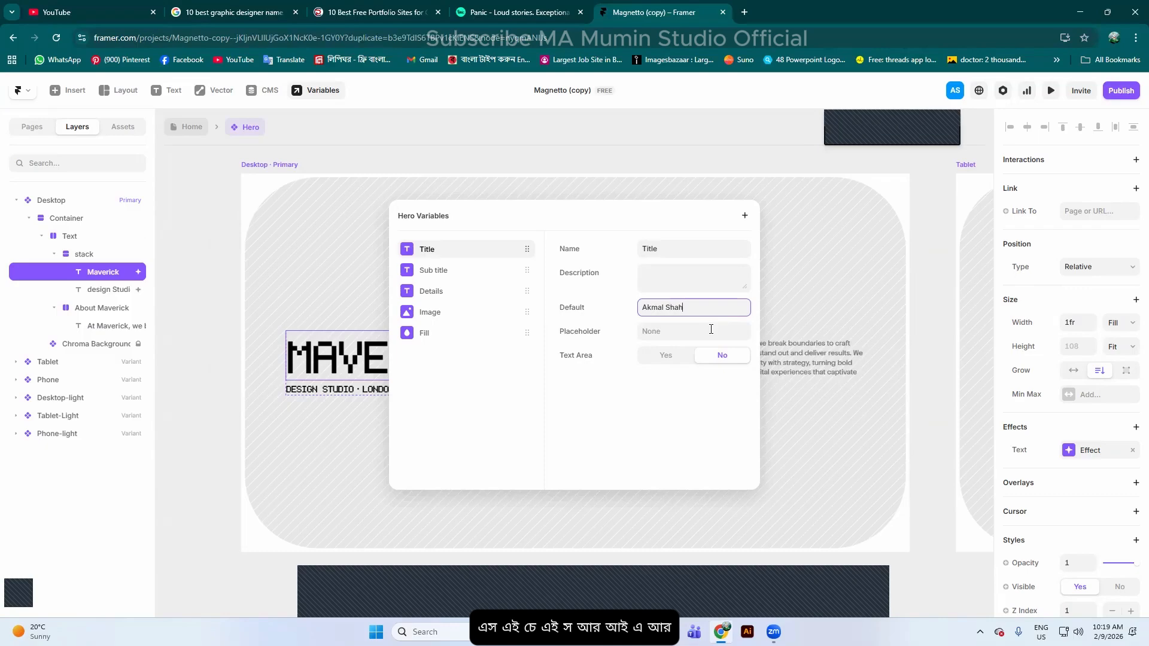
pyautogui.write('Shahriar')
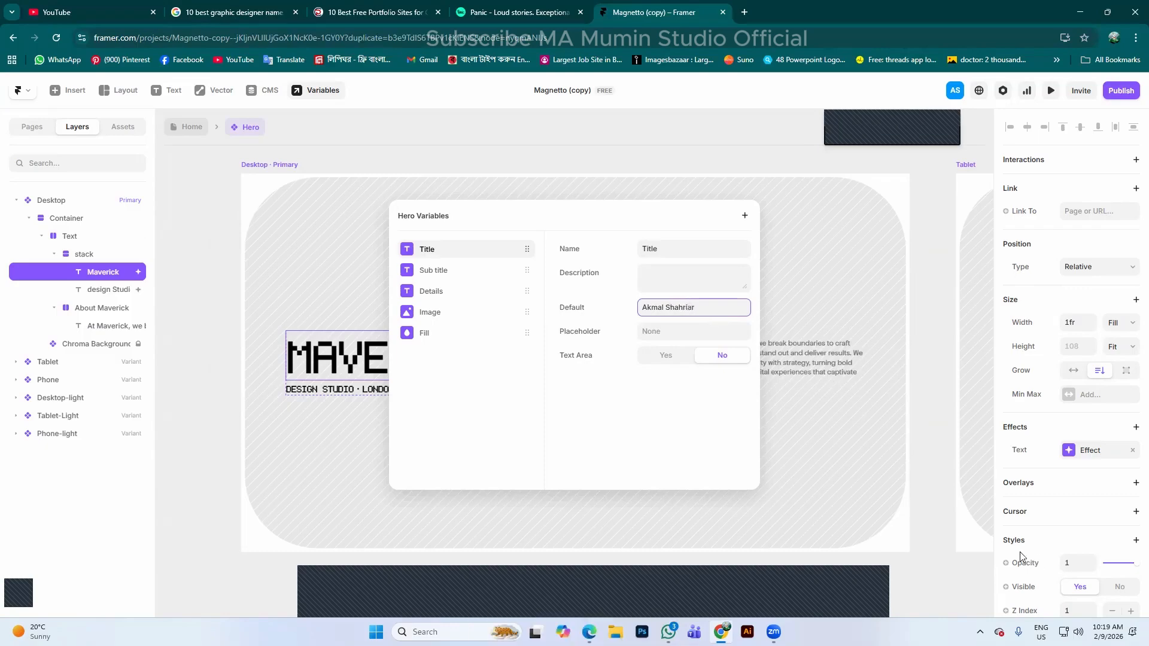
pyautogui.click(675, 356)
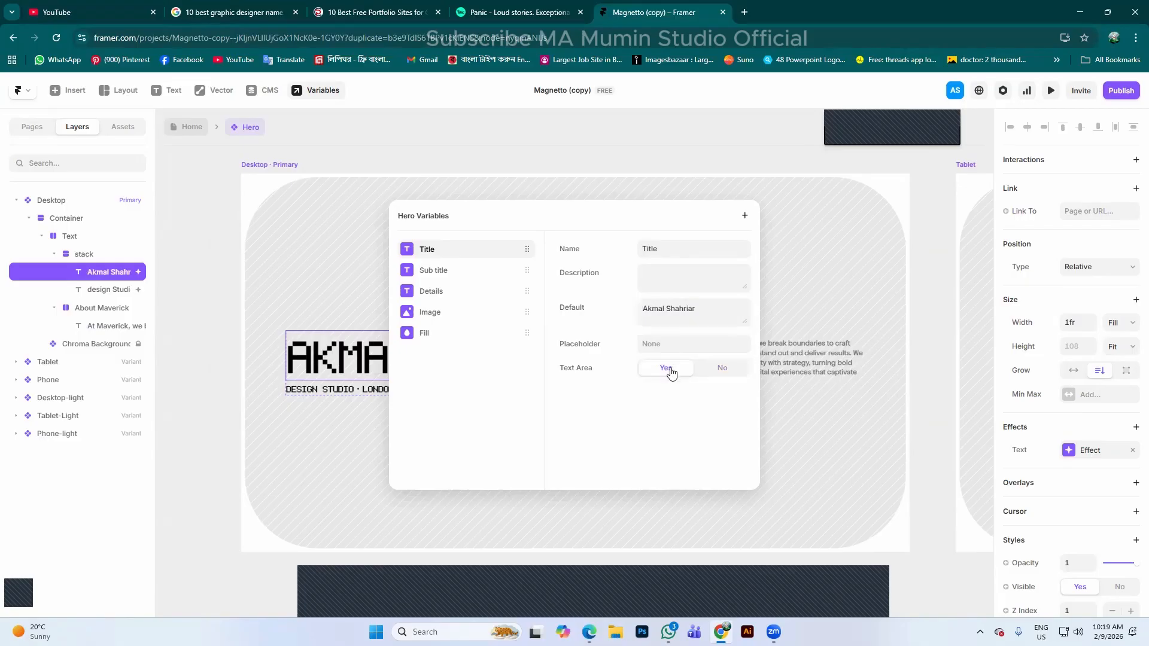
pyautogui.click(829, 221)
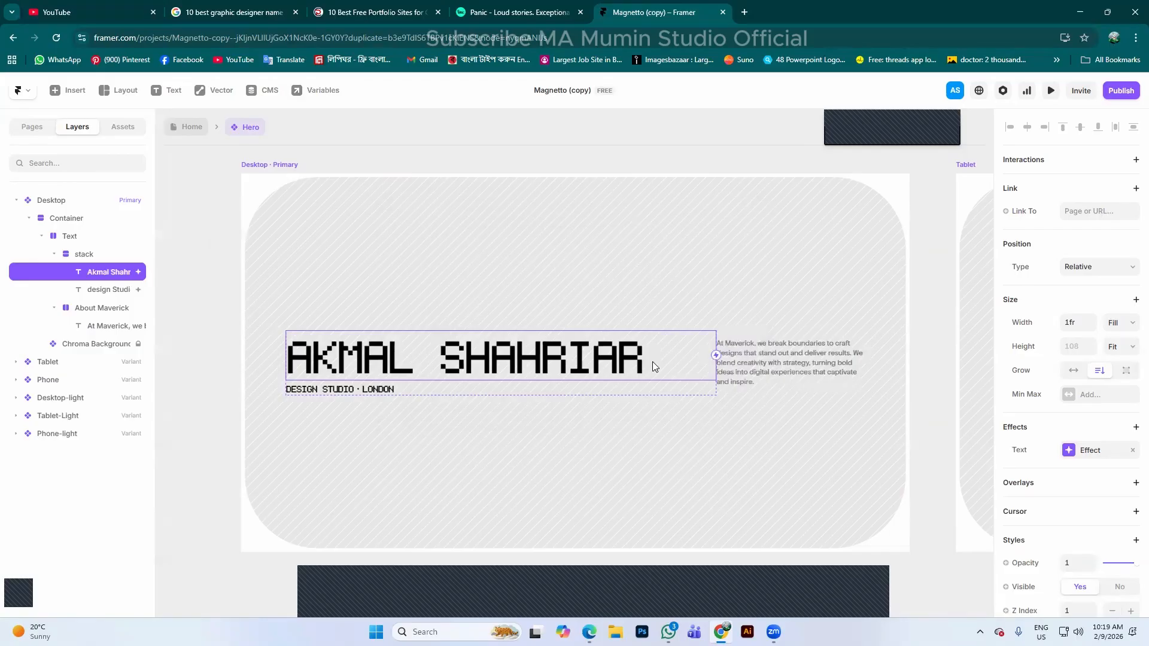
# Set the hero Sub title variable's default to "Graphic & UI Designer" and enable its Text Area option
pyautogui.doubleClick(366, 392)
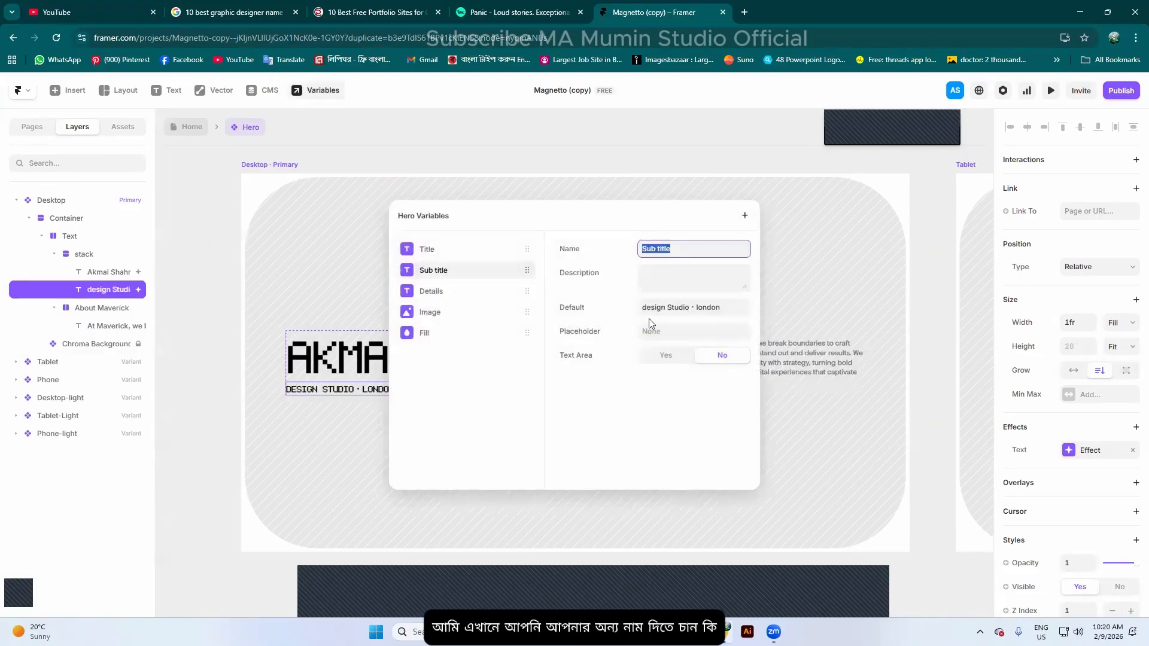
pyautogui.click(695, 307)
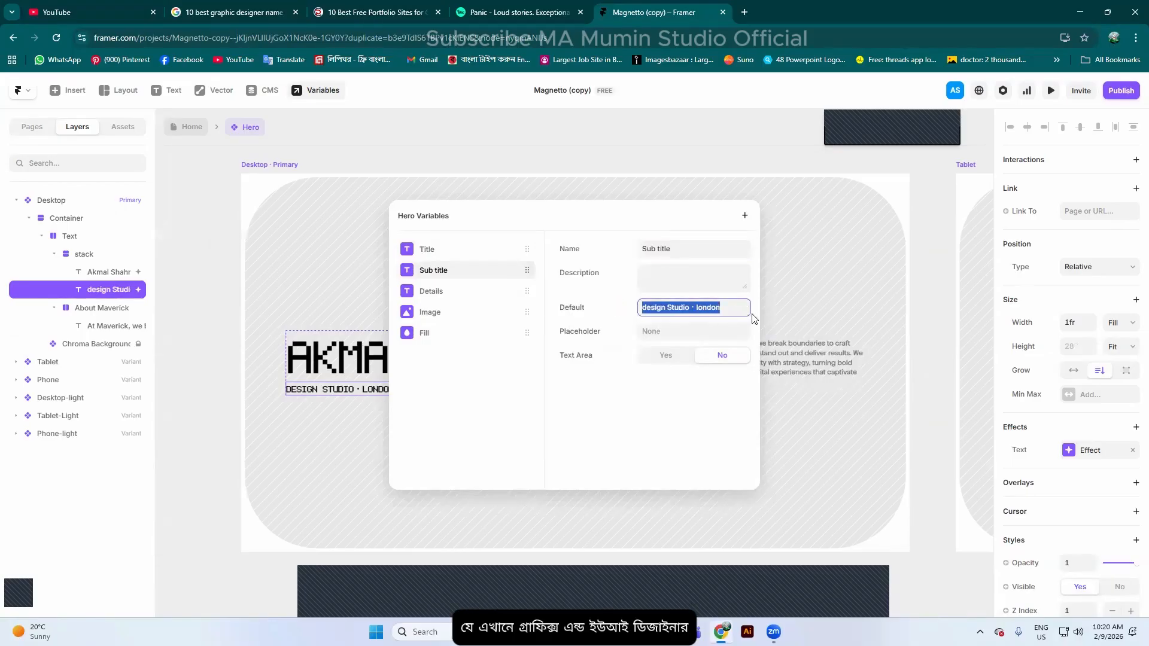
pyautogui.press('BackSpace')
pyautogui.write('G')
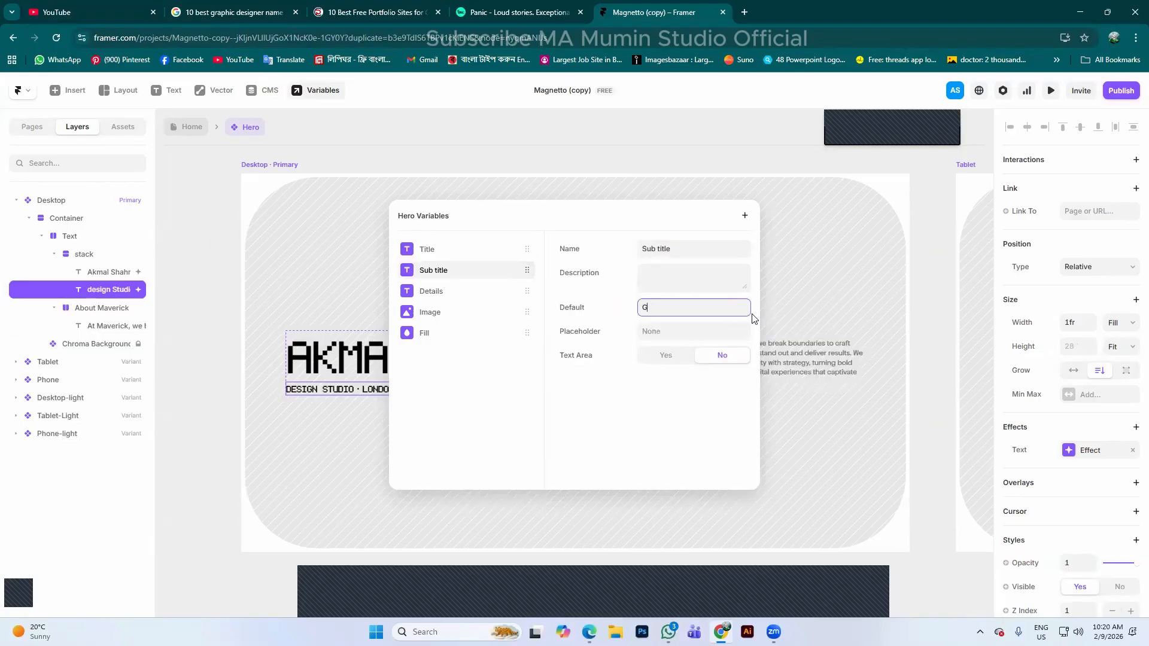
pyautogui.write('raph')
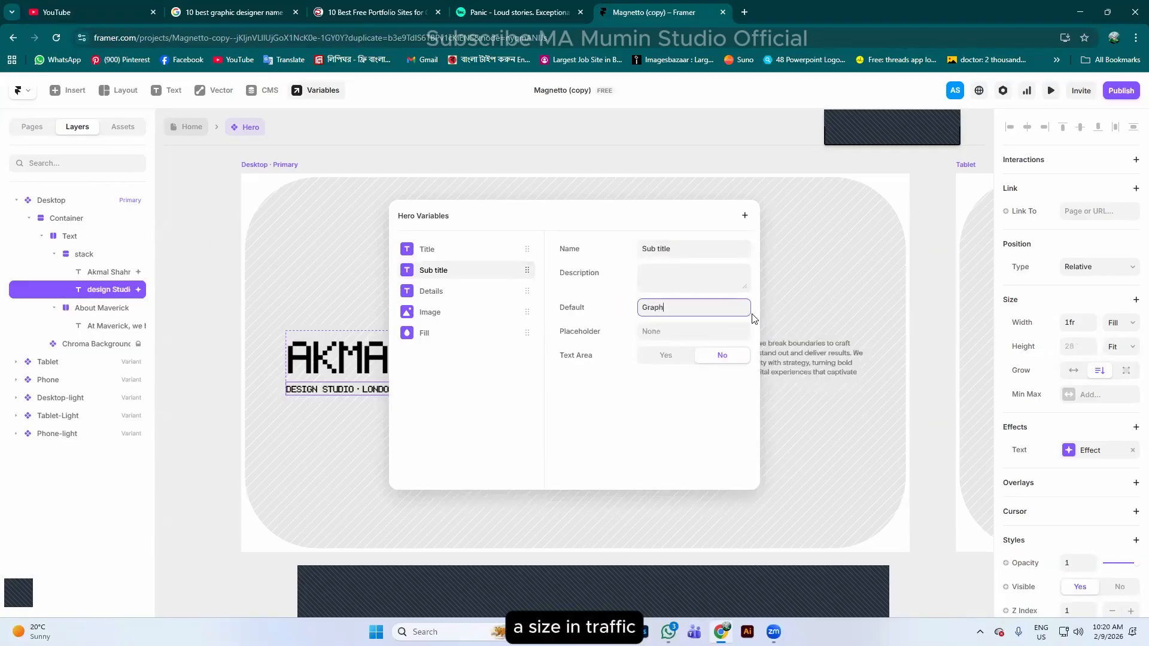
pyautogui.write('ic & ')
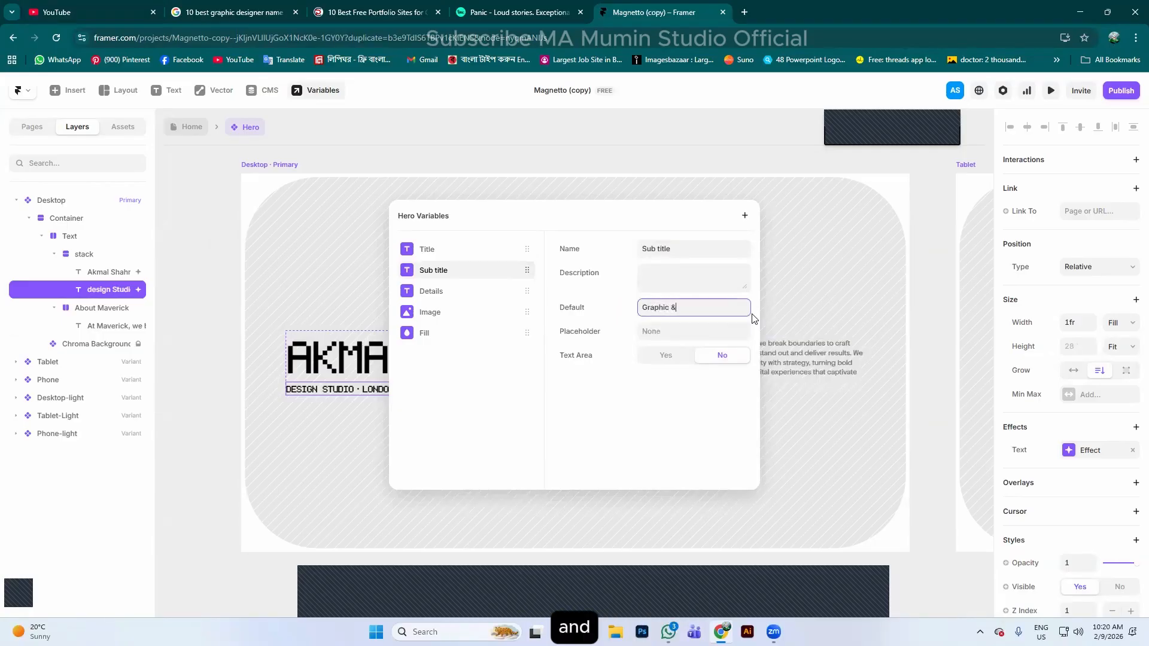
pyautogui.write('u')
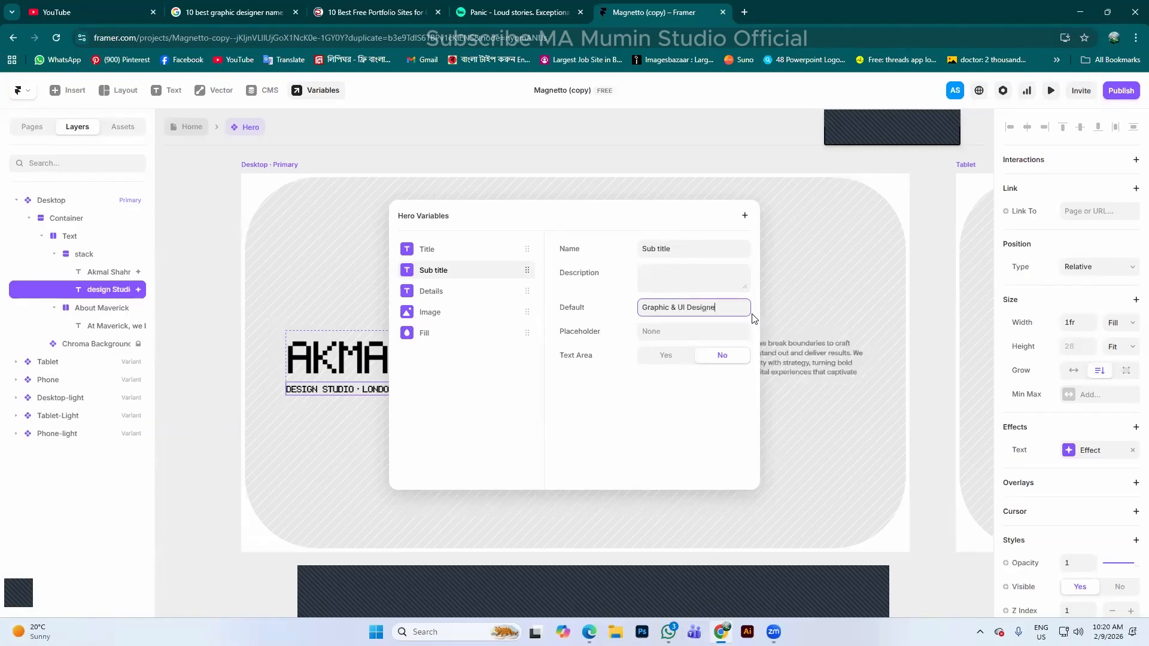
pyautogui.click(678, 358)
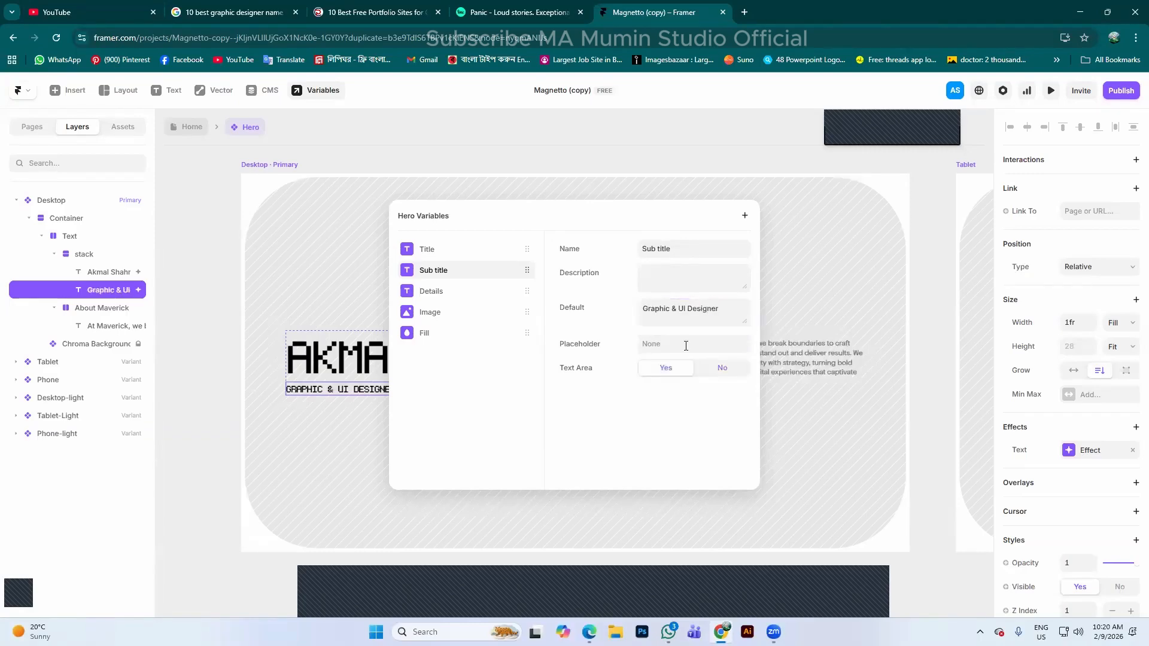
pyautogui.click(697, 340)
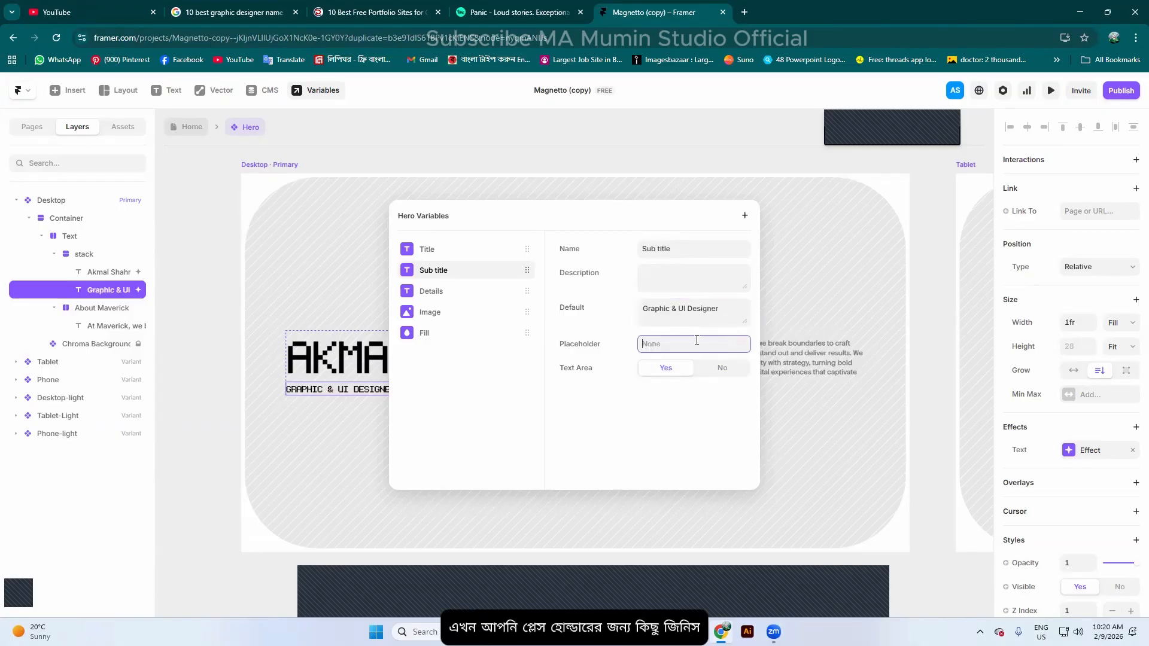
pyautogui.click(676, 370)
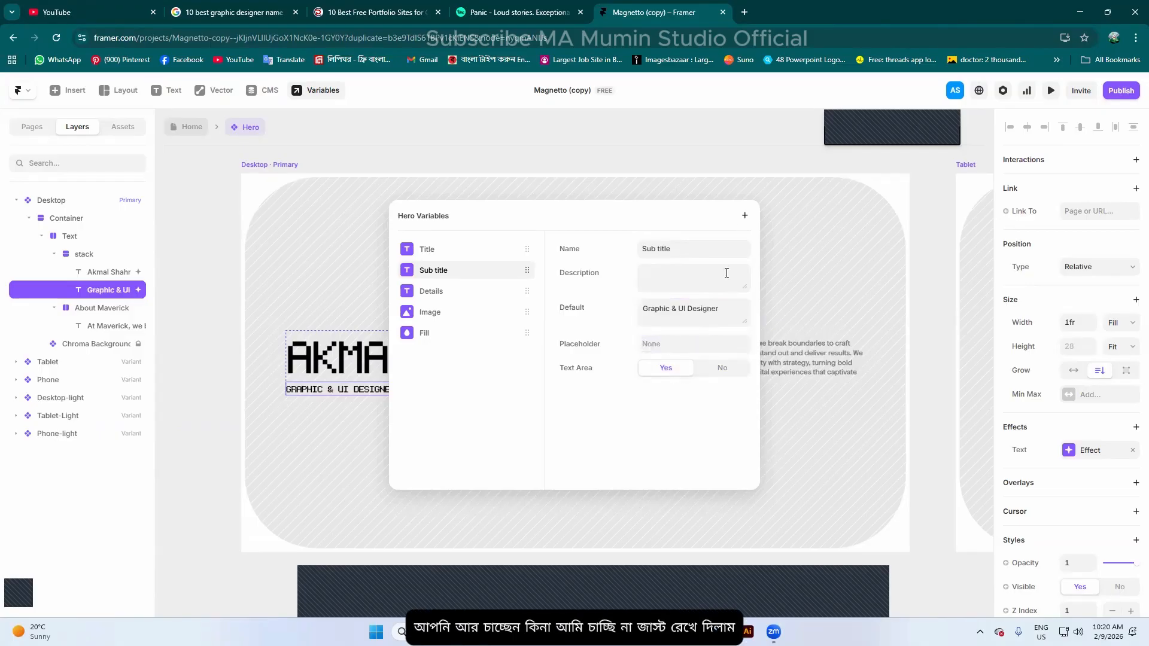
pyautogui.click(718, 247)
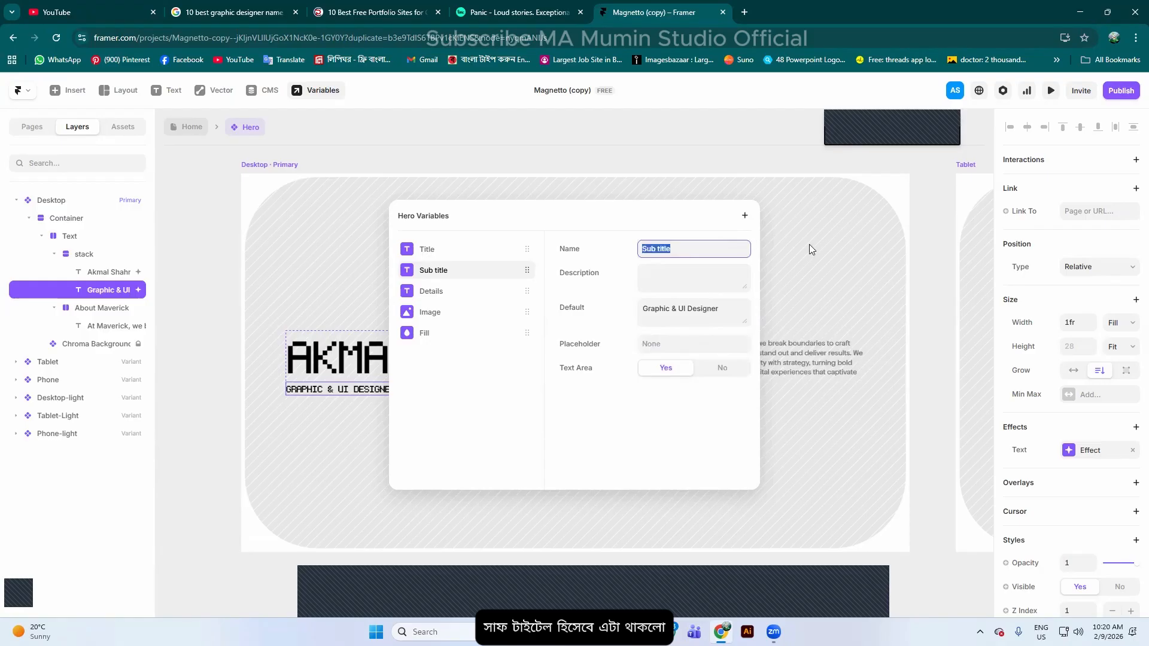
# Upload Gemini_Generated_Image_do6p8ydo6p8ydo6p.png from Downloads as the default of the hero's Image variable
pyautogui.click(453, 292)
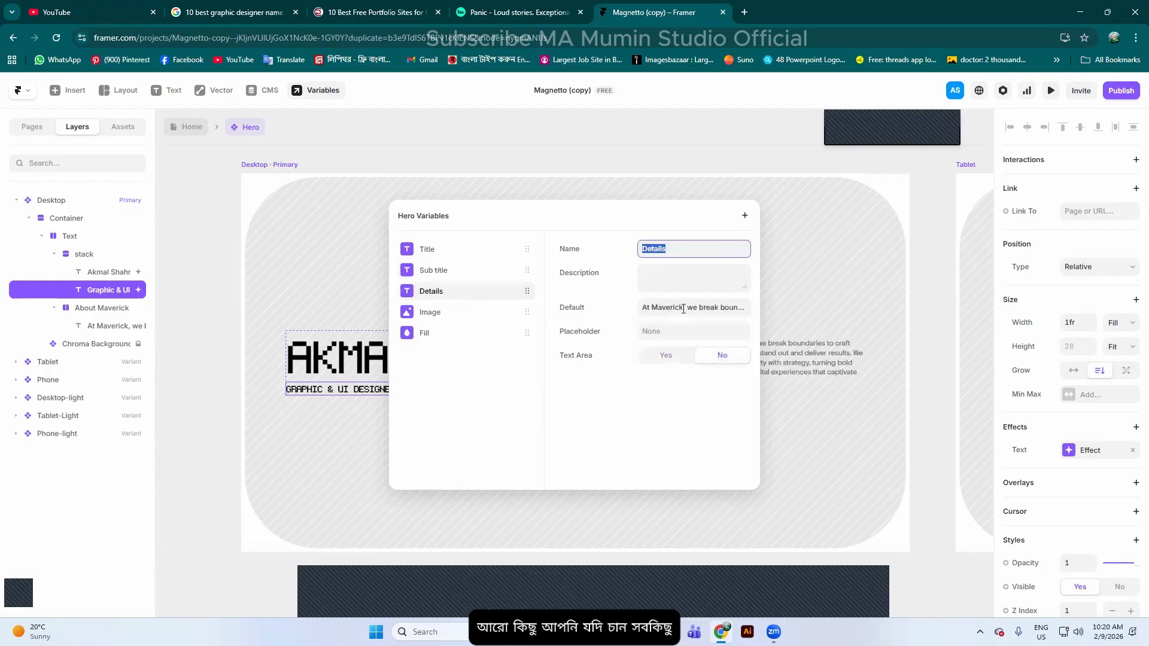
pyautogui.click(447, 317)
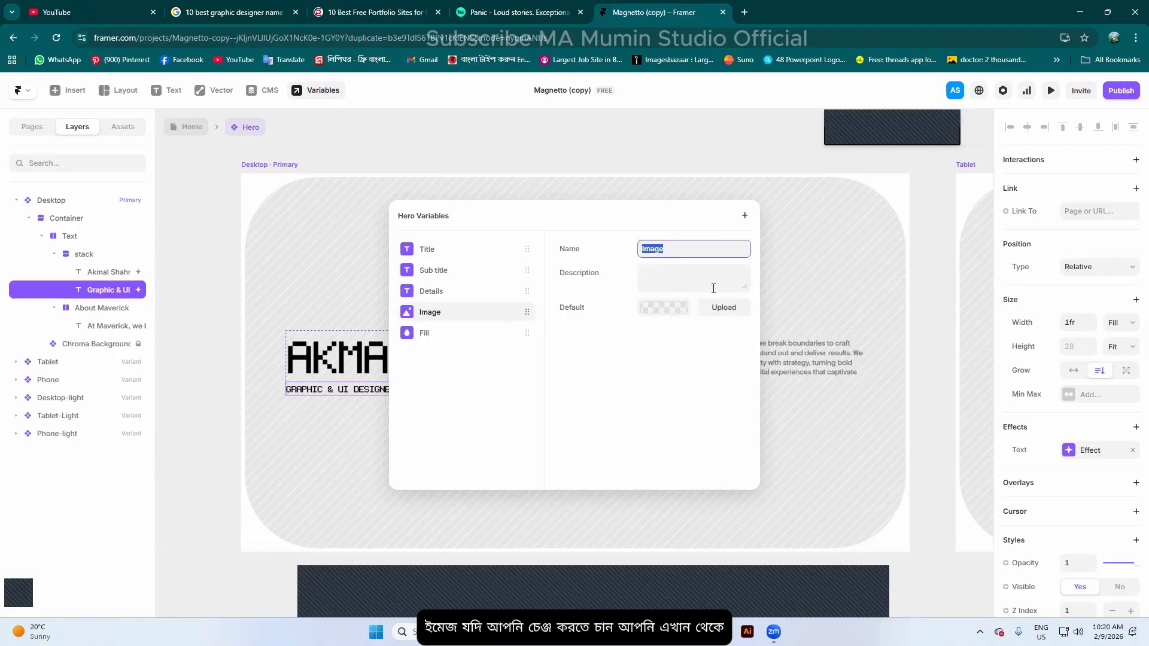
pyautogui.click(725, 308)
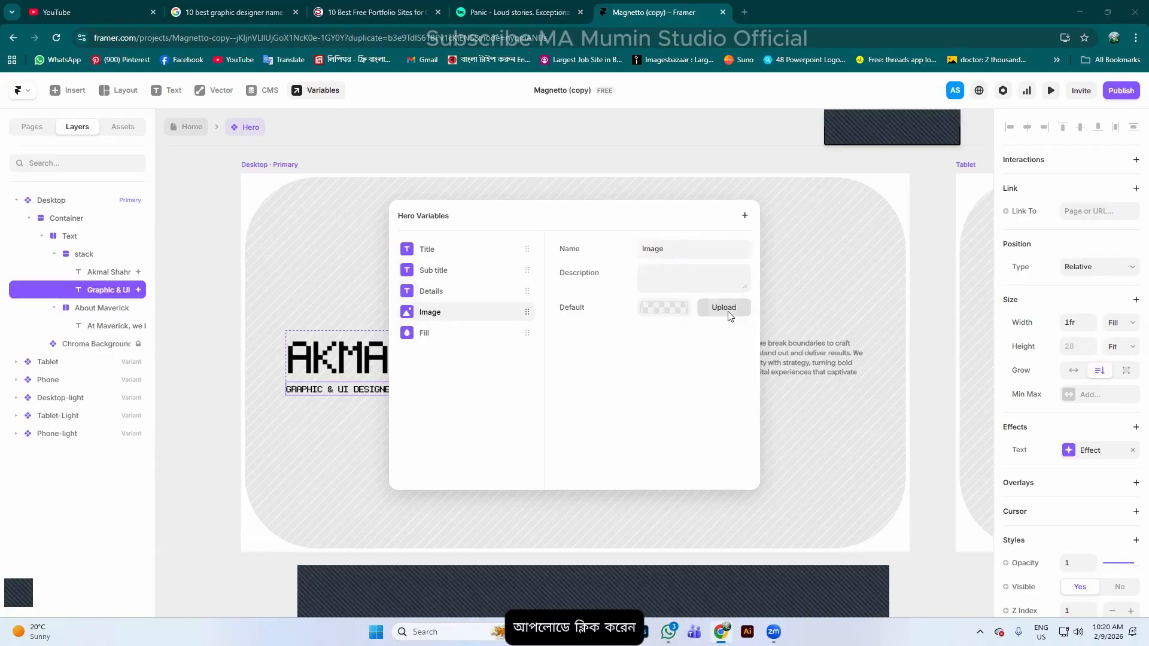
pyautogui.click(216, 240)
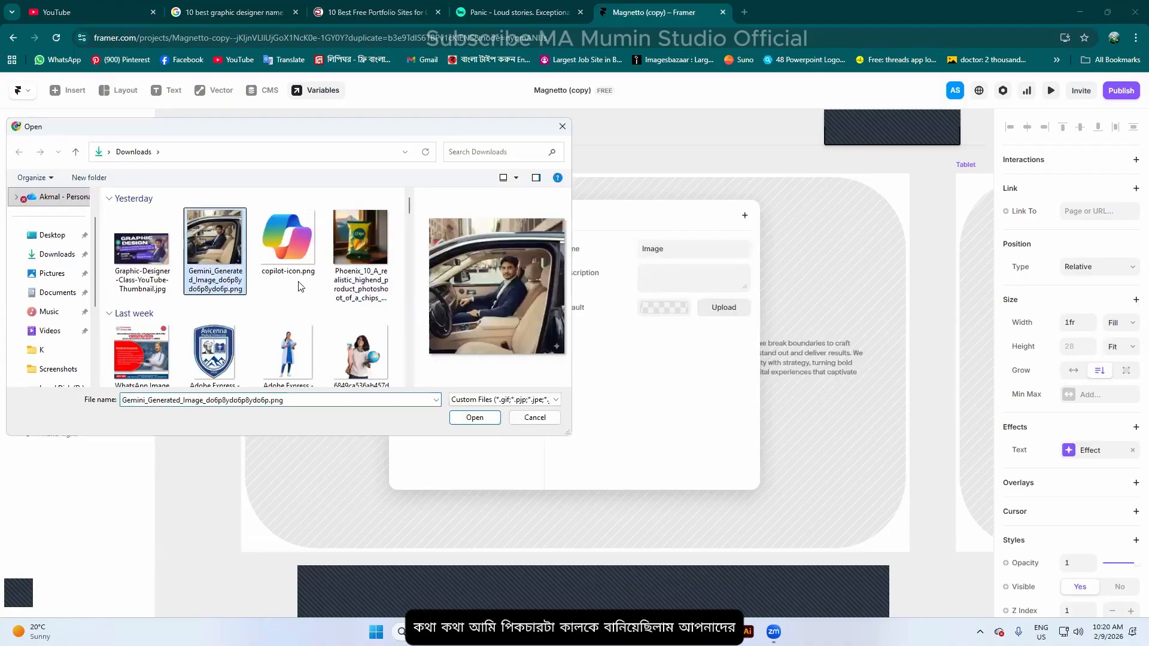
pyautogui.click(473, 417)
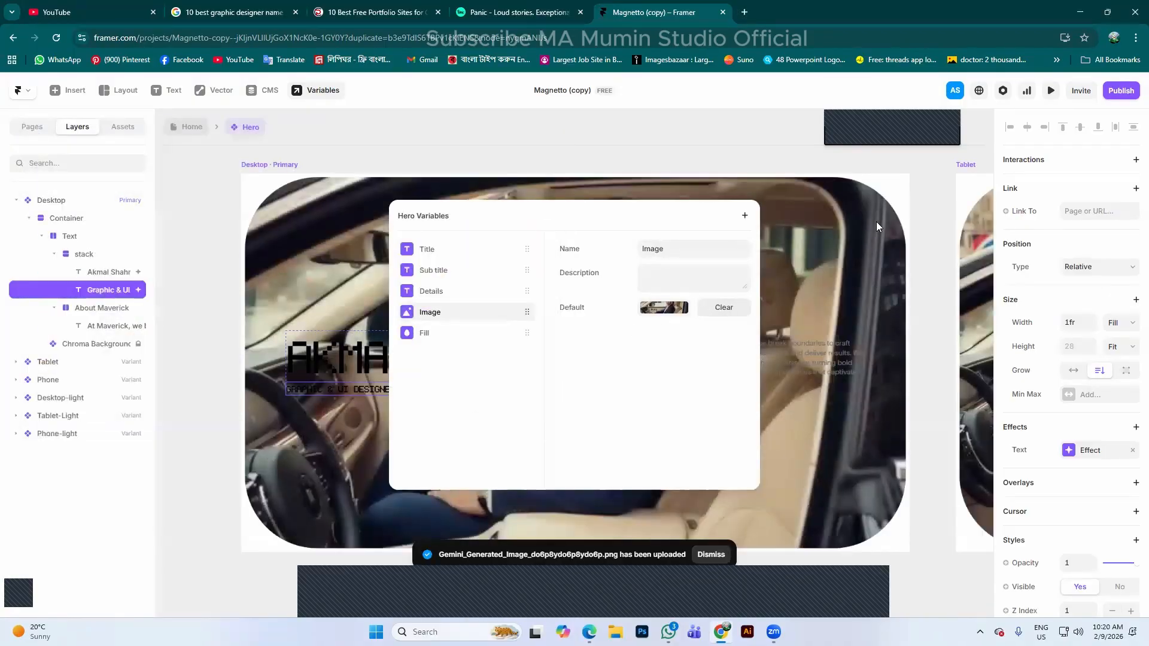
pyautogui.click(876, 225)
# Compare the edited hero across its Desktop, Tablet, Phone and light variants, and collapse the Desktop layer tree
pyautogui.scroll(-5, 548, 403)
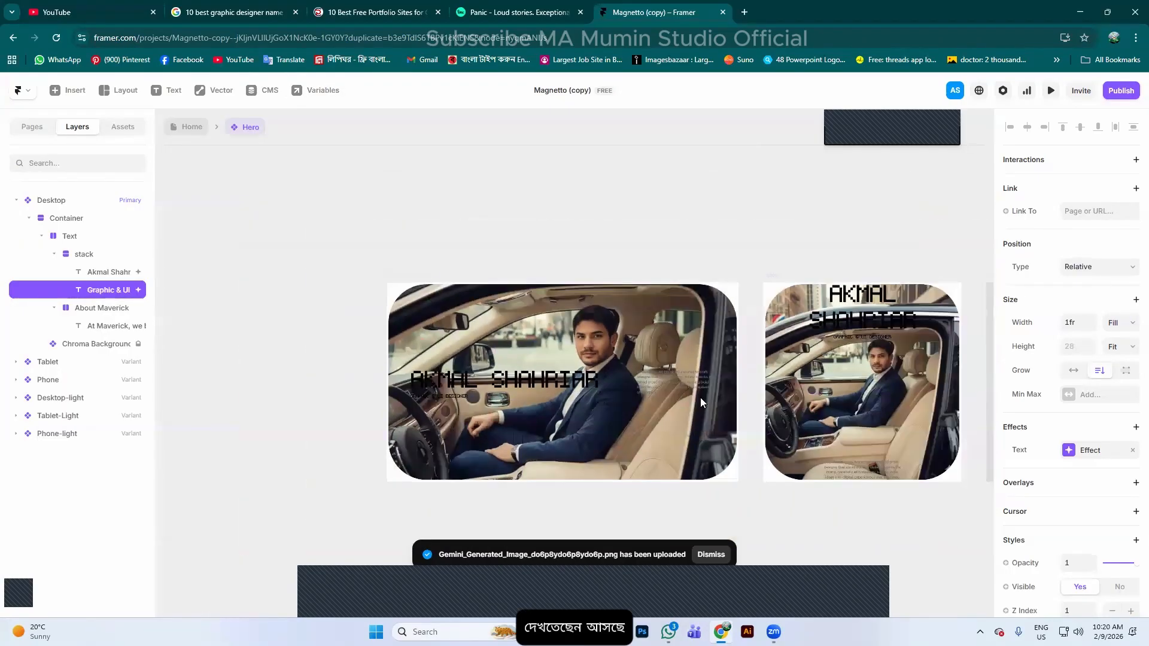
pyautogui.scroll(-2, 794, 386)
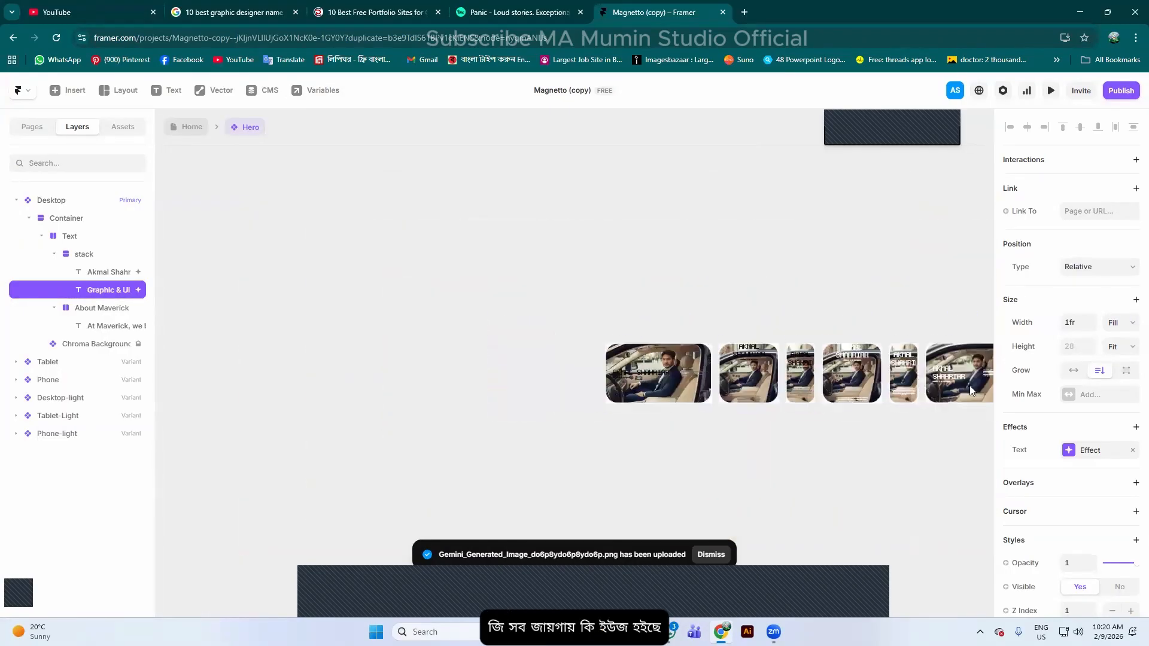
pyautogui.hscroll(6, 670, 312)
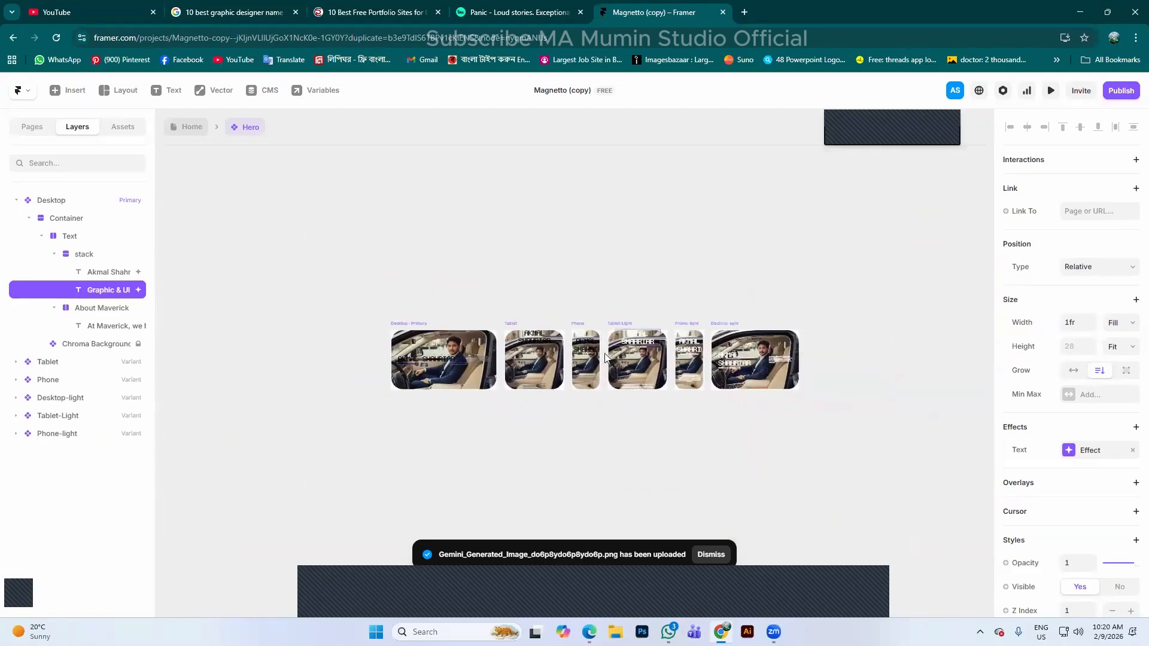
pyautogui.scroll(3, 618, 354)
pyautogui.scroll(3, 713, 364)
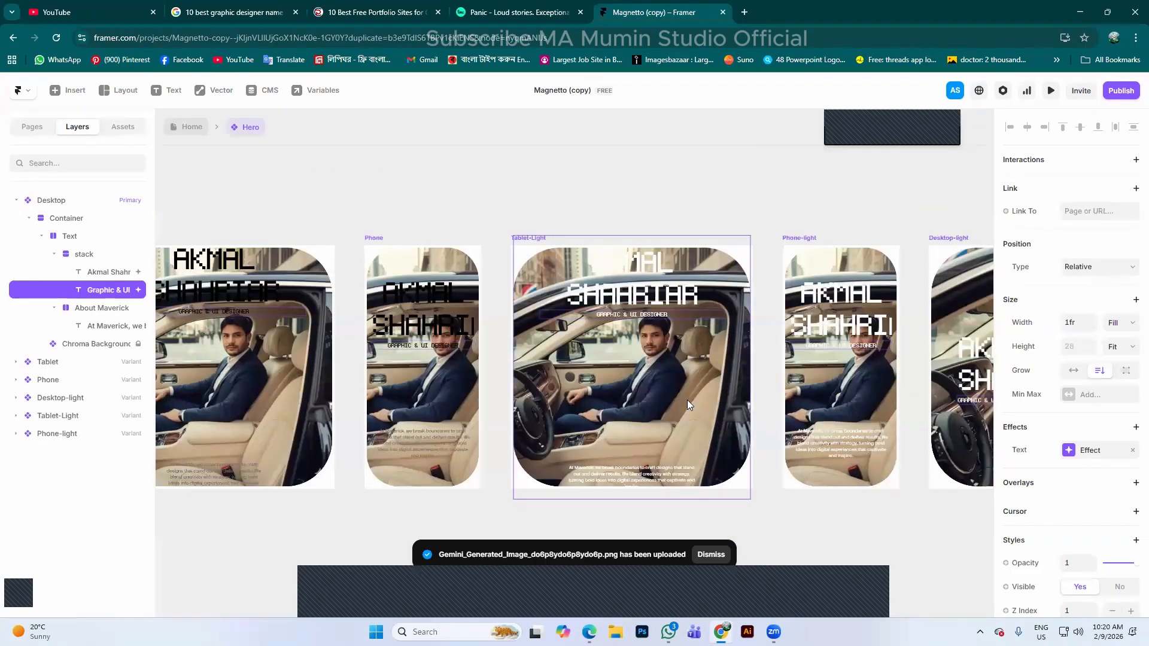
pyautogui.click(18, 201)
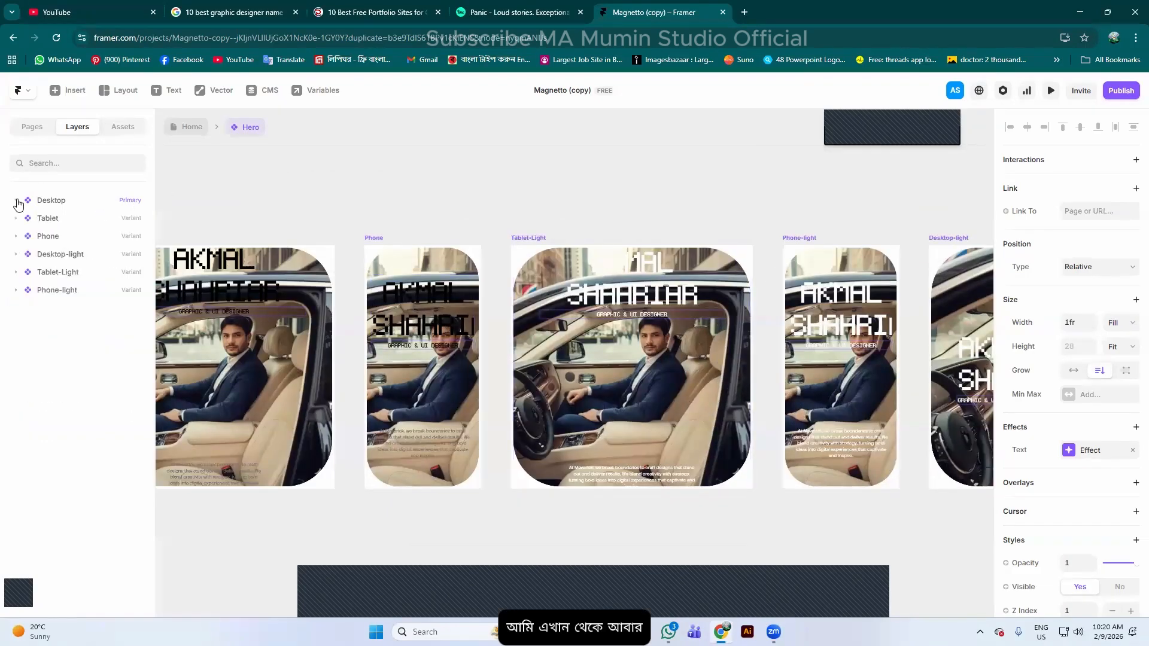
pyautogui.click(46, 200)
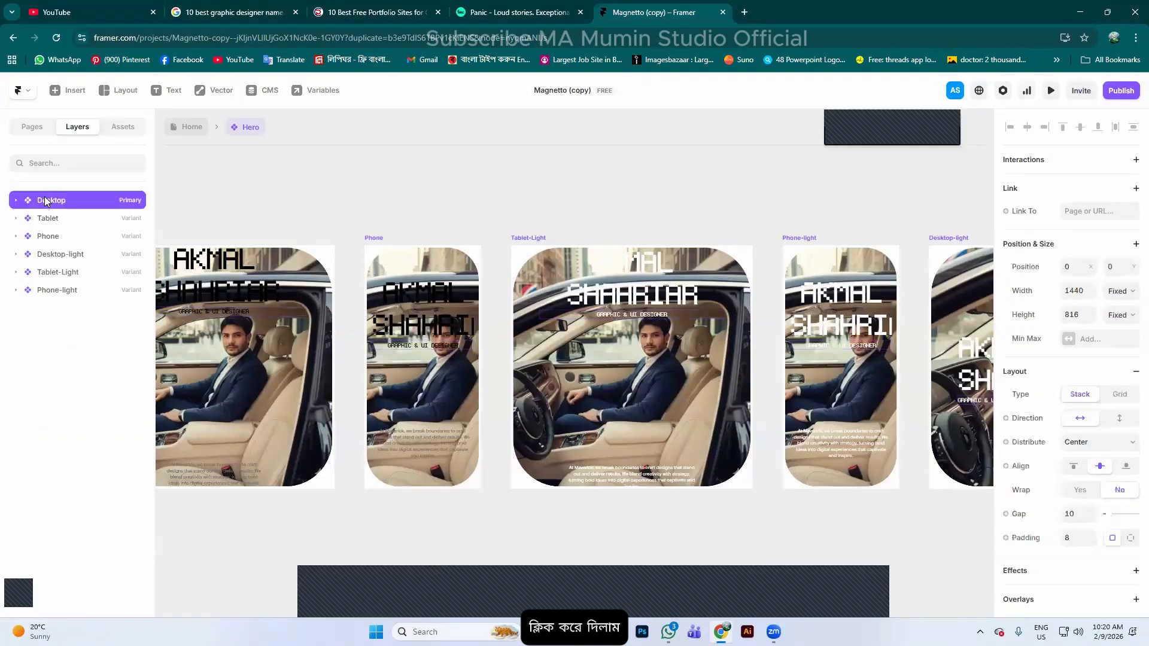
pyautogui.click(219, 185)
# Return to the Home page and check the hero section in its Desktop, Tablet and Phone breakpoints
pyautogui.click(43, 133)
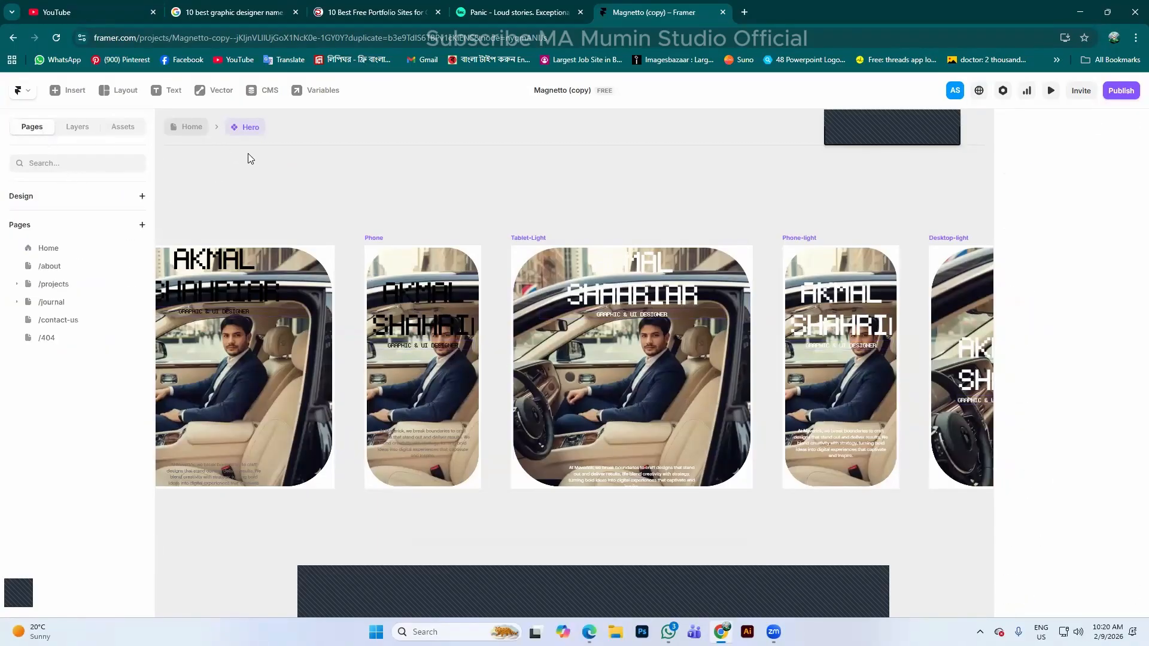
pyautogui.click(53, 251)
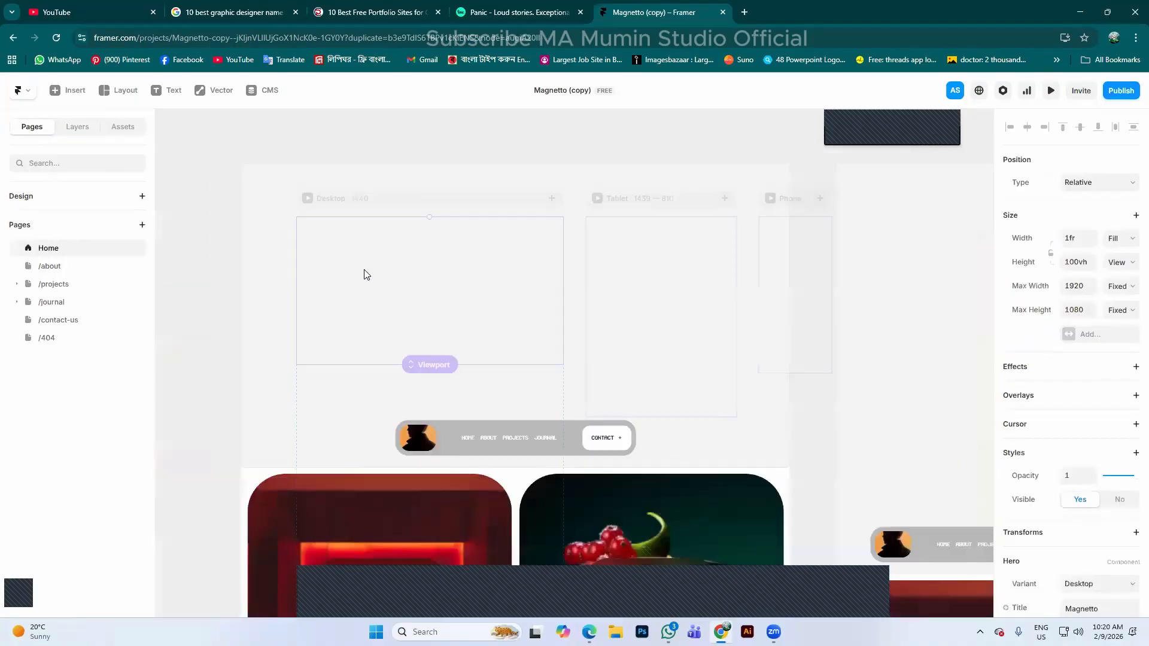
pyautogui.scroll(-2, 399, 279)
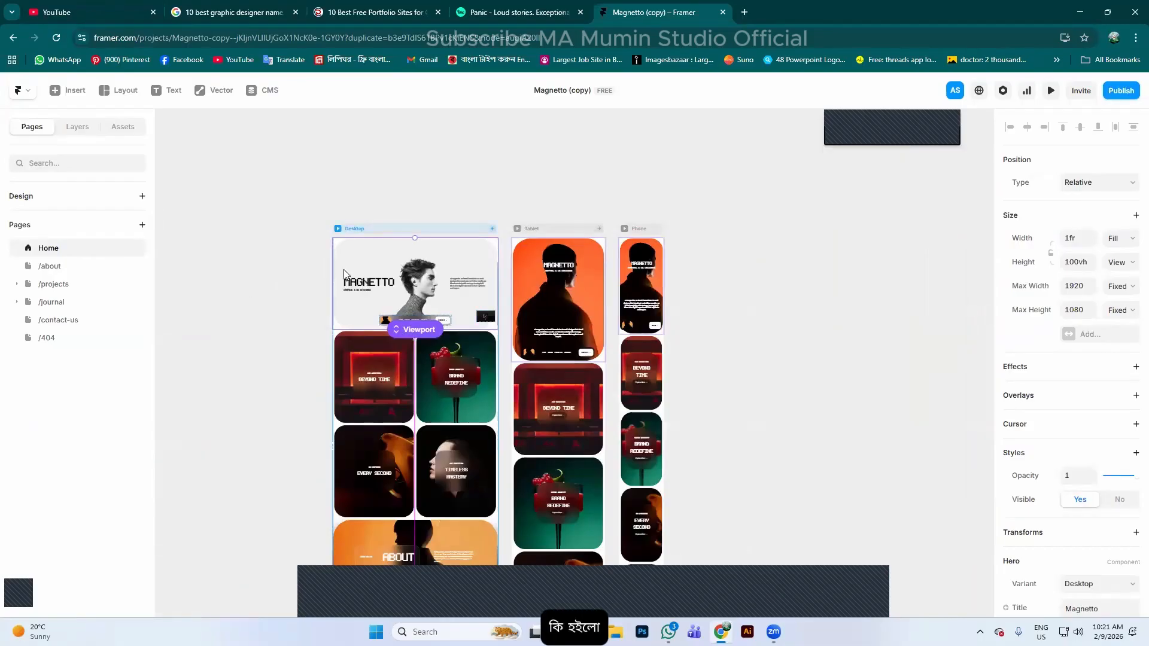
pyautogui.scroll(2, 353, 276)
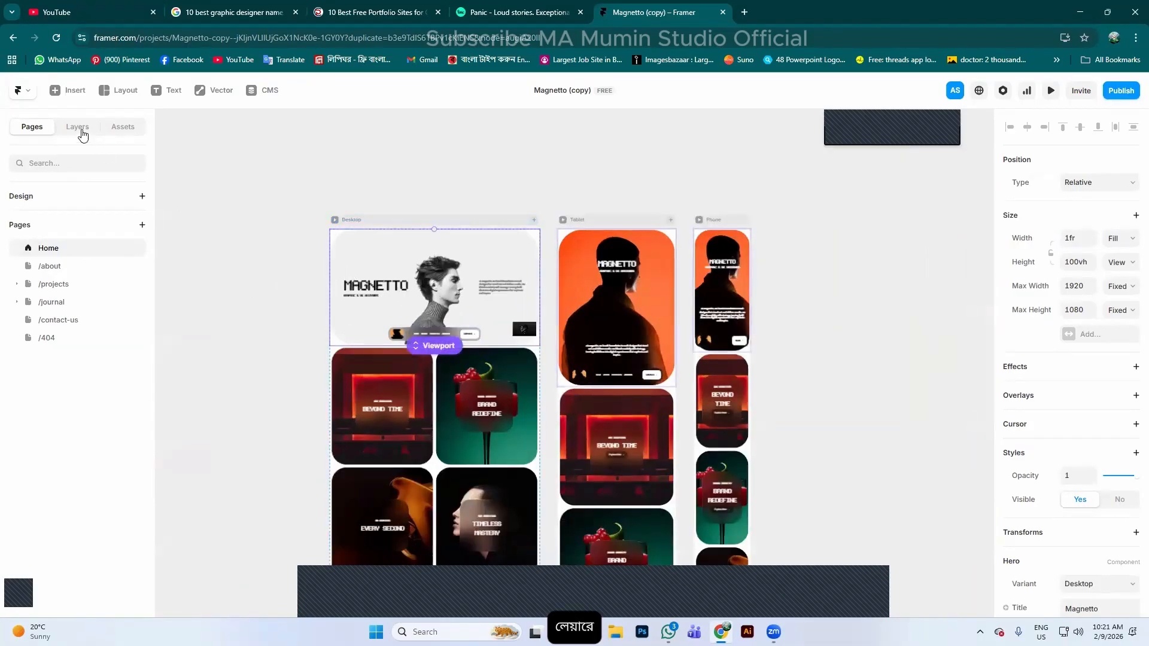
# Add a design page named Design to the project and go back to the Home page
pyautogui.click(69, 201)
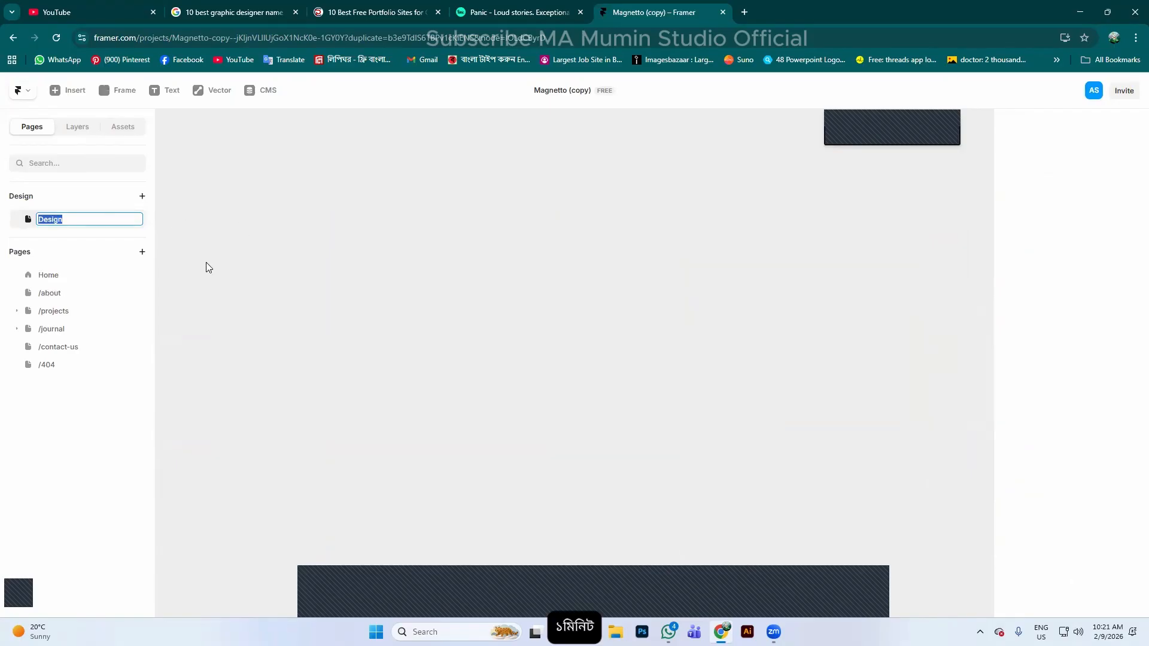
pyautogui.press('Return')
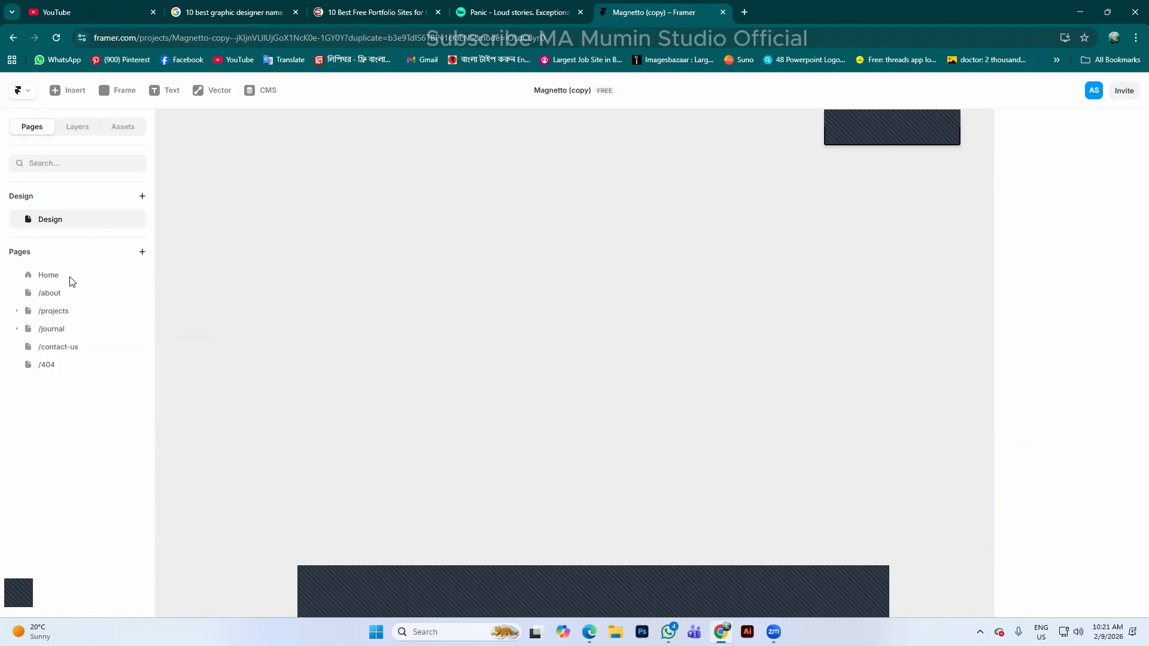
pyautogui.click(43, 279)
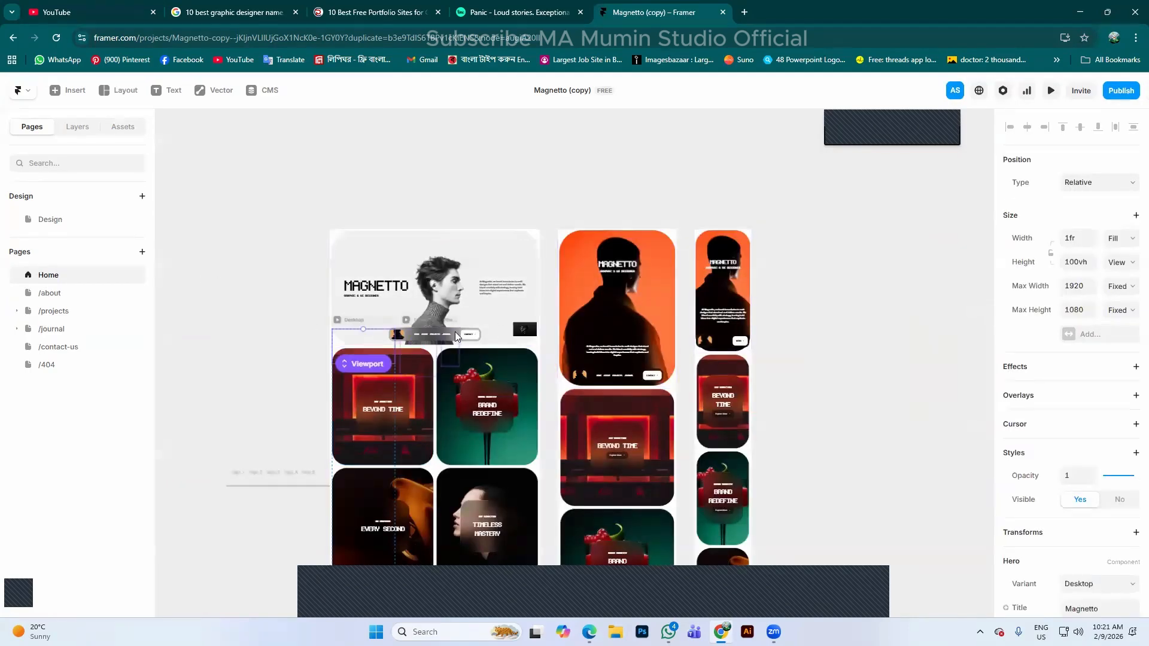
# Dismiss the clipboard permission request and open the desktop Hero component of the Home page for editing
pyautogui.scroll(-5, 467, 319)
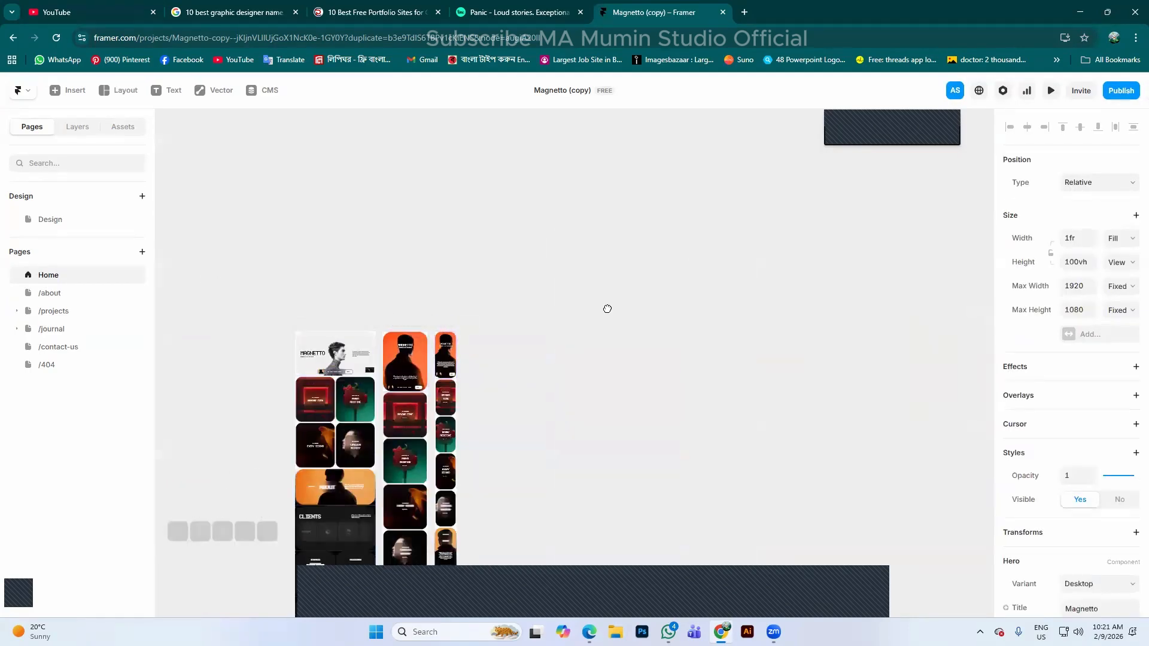
pyautogui.scroll(10, 608, 309)
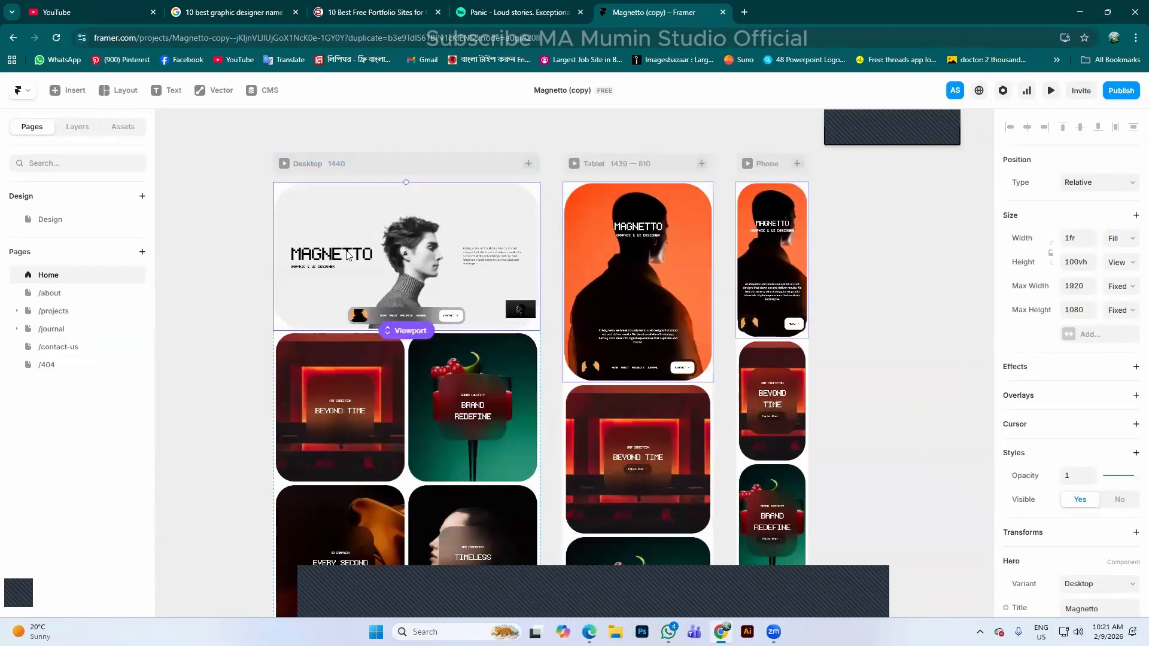
pyautogui.moveTo(361, 183); pyautogui.dragTo(449, 199)
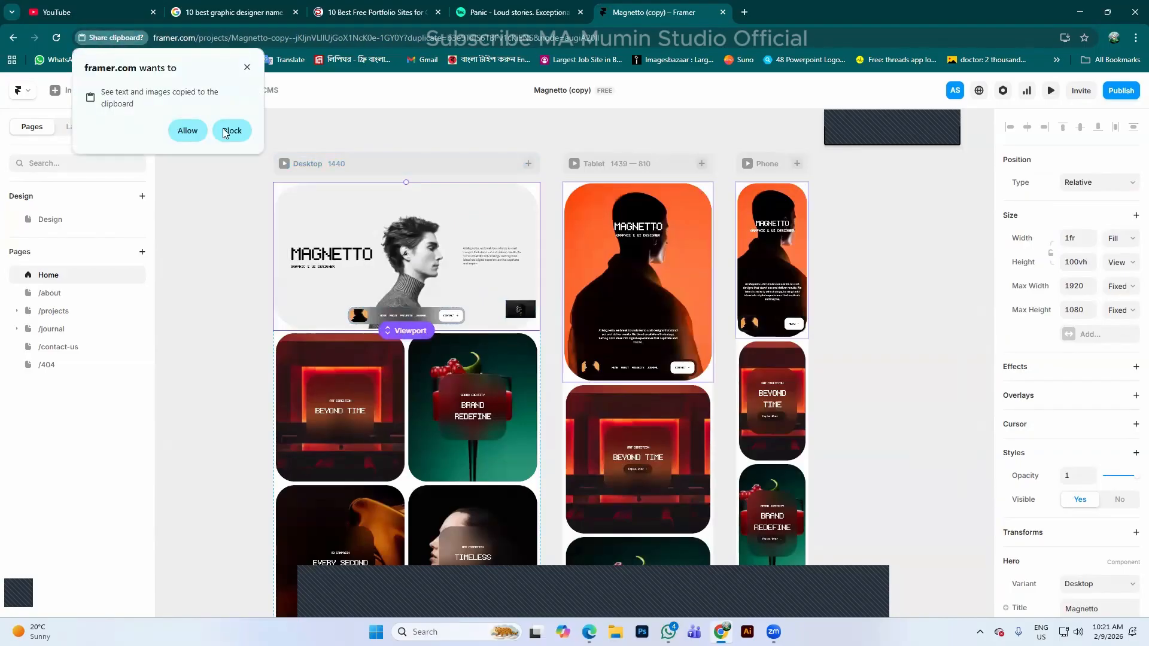
pyautogui.click(247, 67)
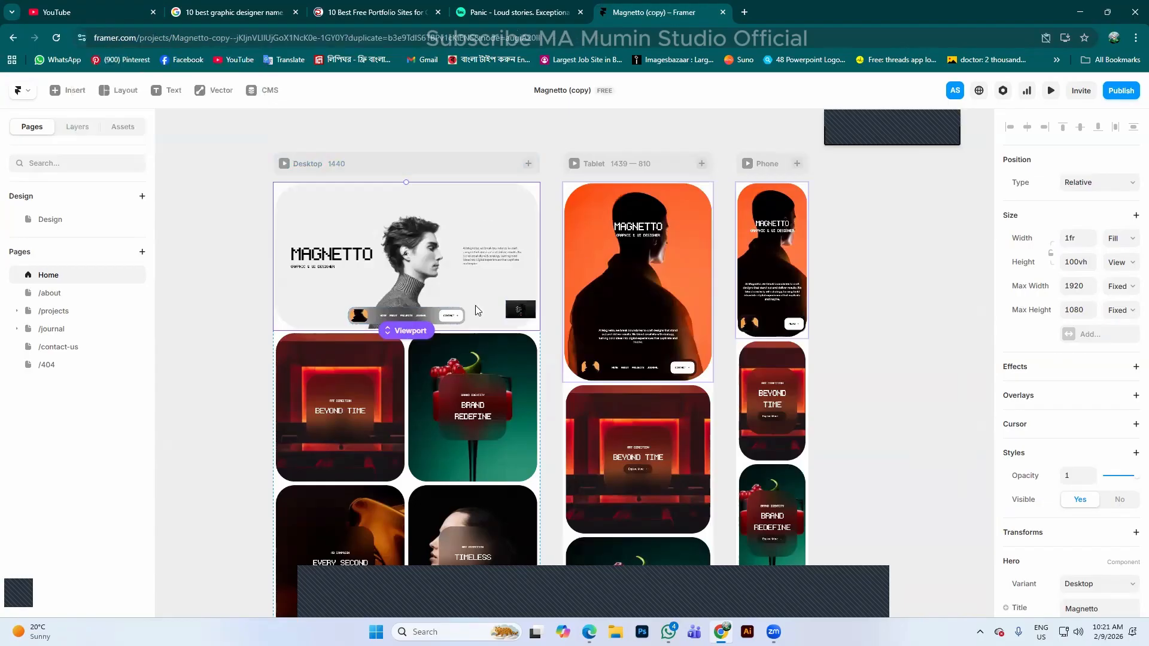
pyautogui.rightClick(468, 274)
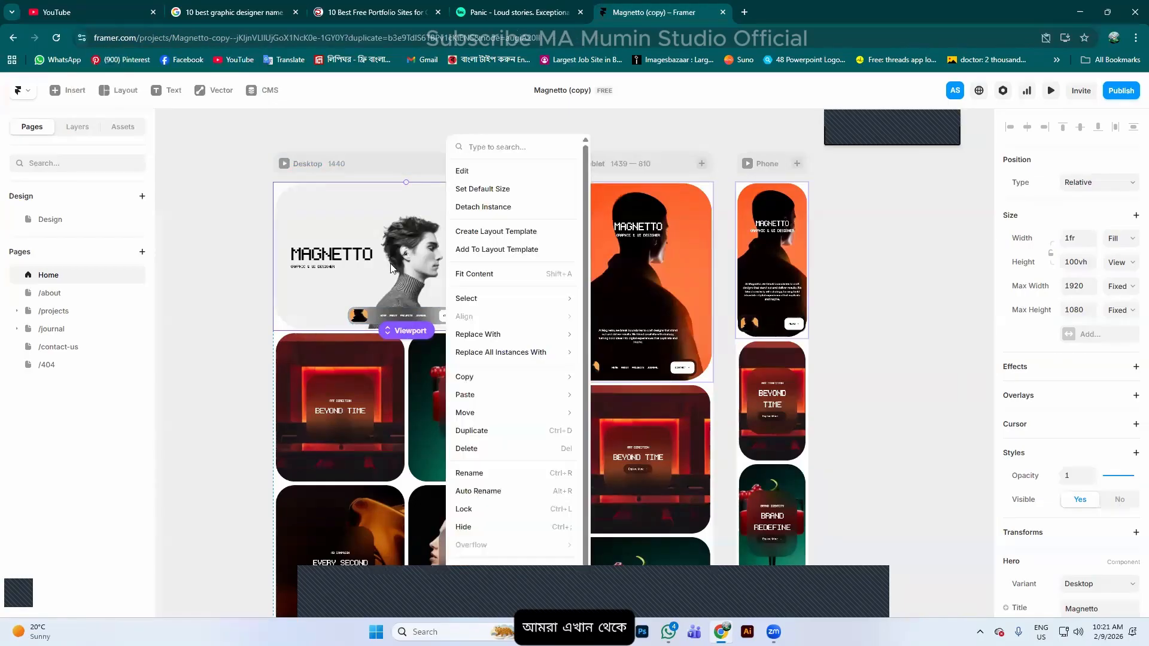
pyautogui.click(470, 172)
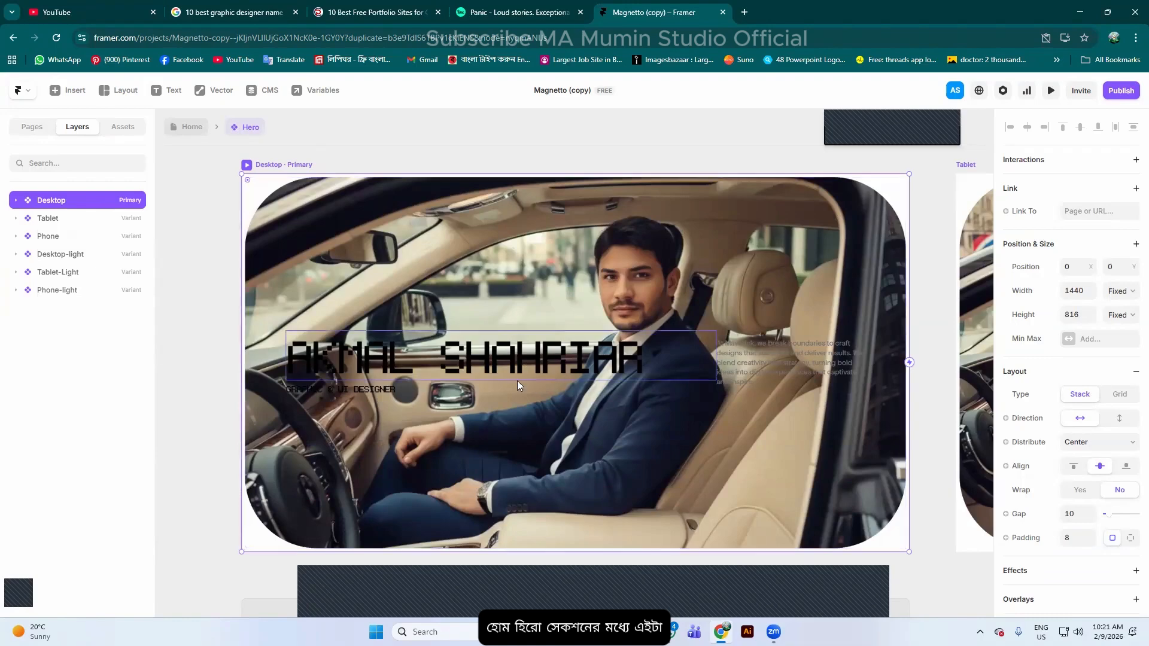
# Set the default colour of the Hero component's Fill variable to bright green 99FF0A
pyautogui.scroll(-1, 502, 347)
pyautogui.click(487, 313)
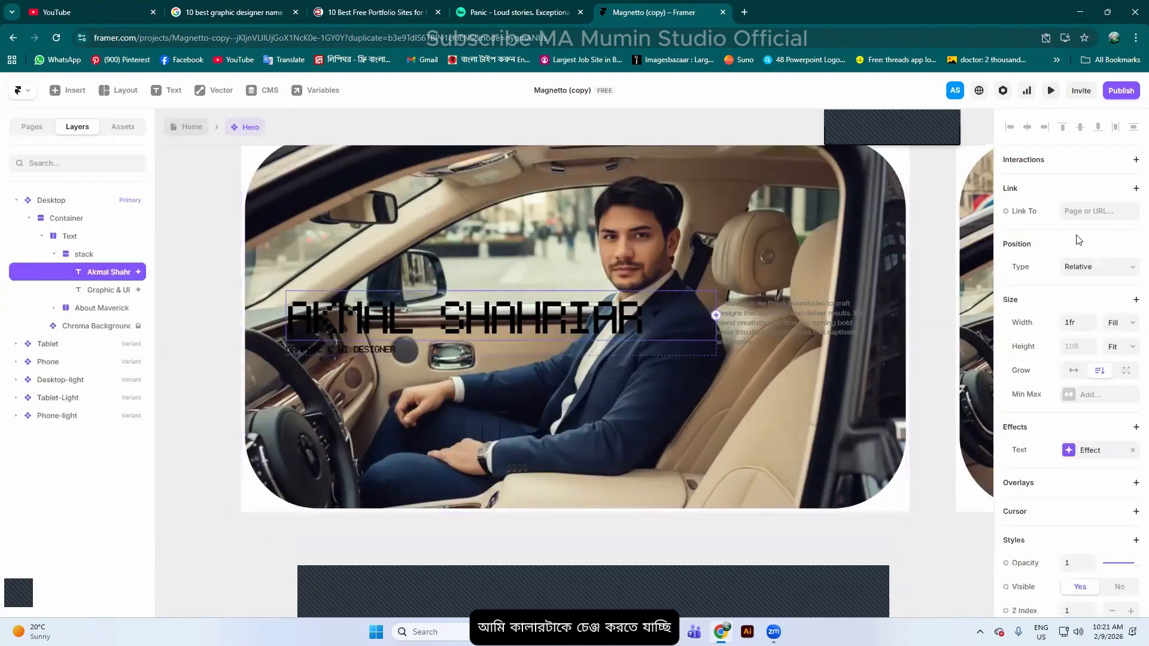
pyautogui.scroll(-5, 1094, 566)
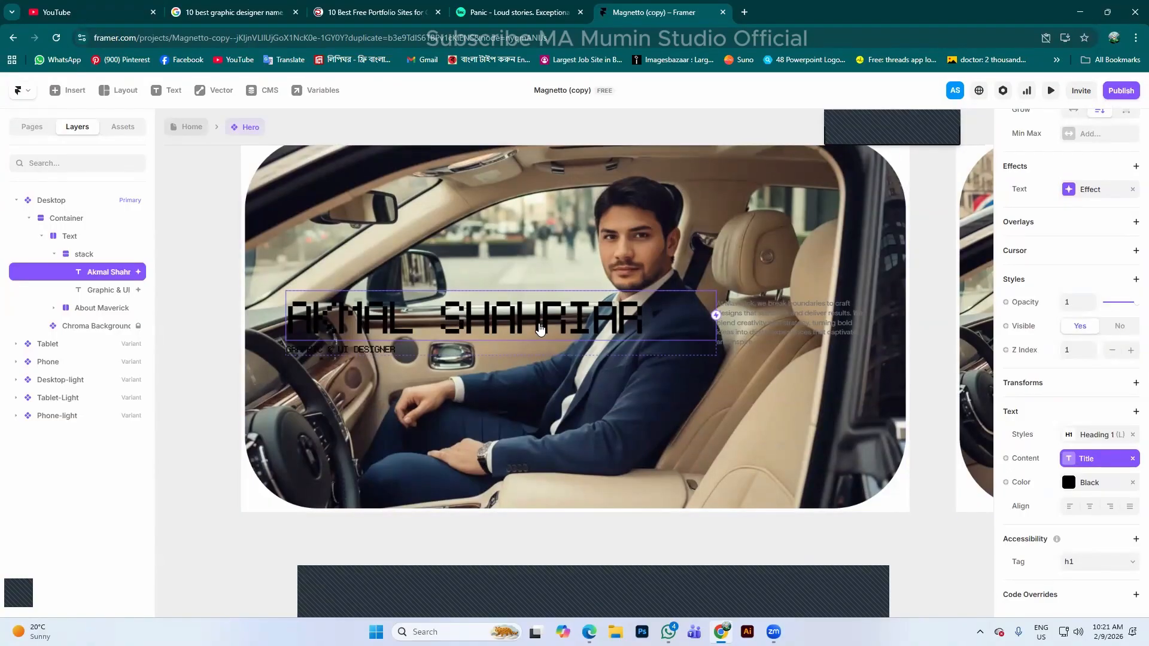
pyautogui.doubleClick(540, 328)
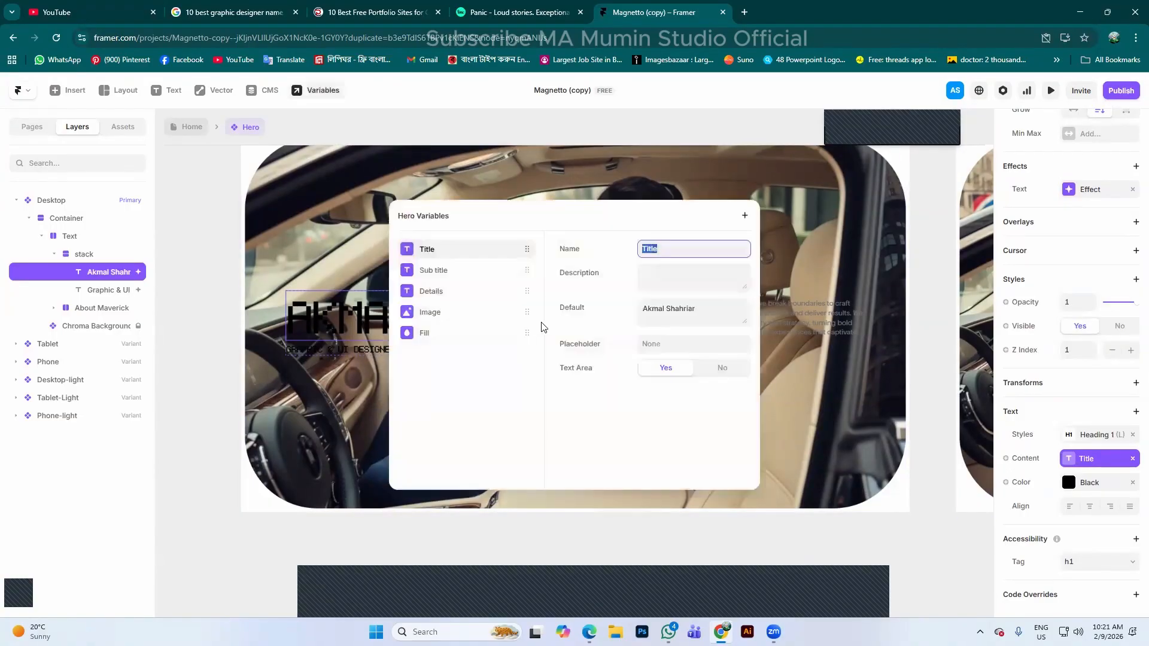
pyautogui.click(440, 334)
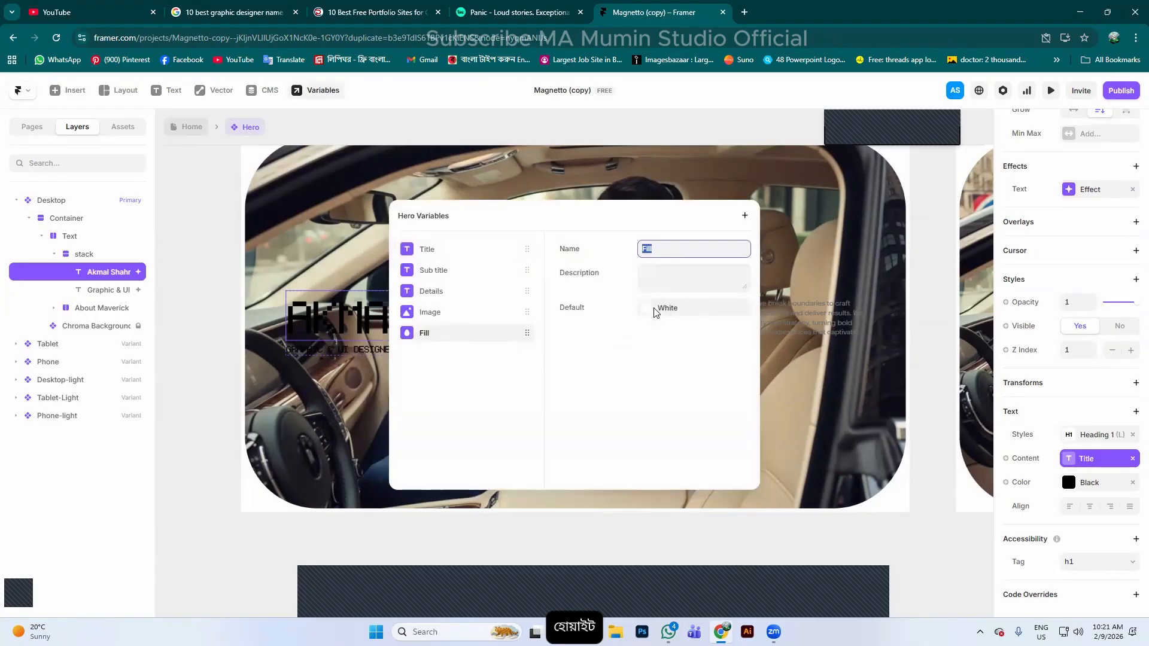
pyautogui.click(663, 312)
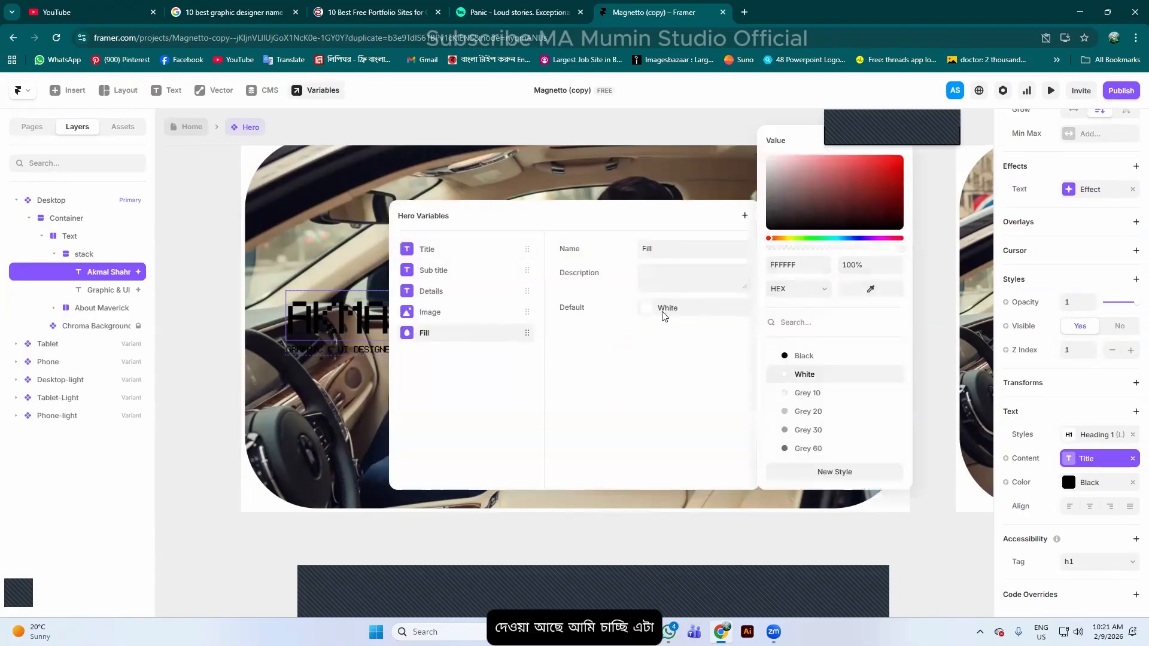
pyautogui.click(799, 238)
pyautogui.click(900, 158)
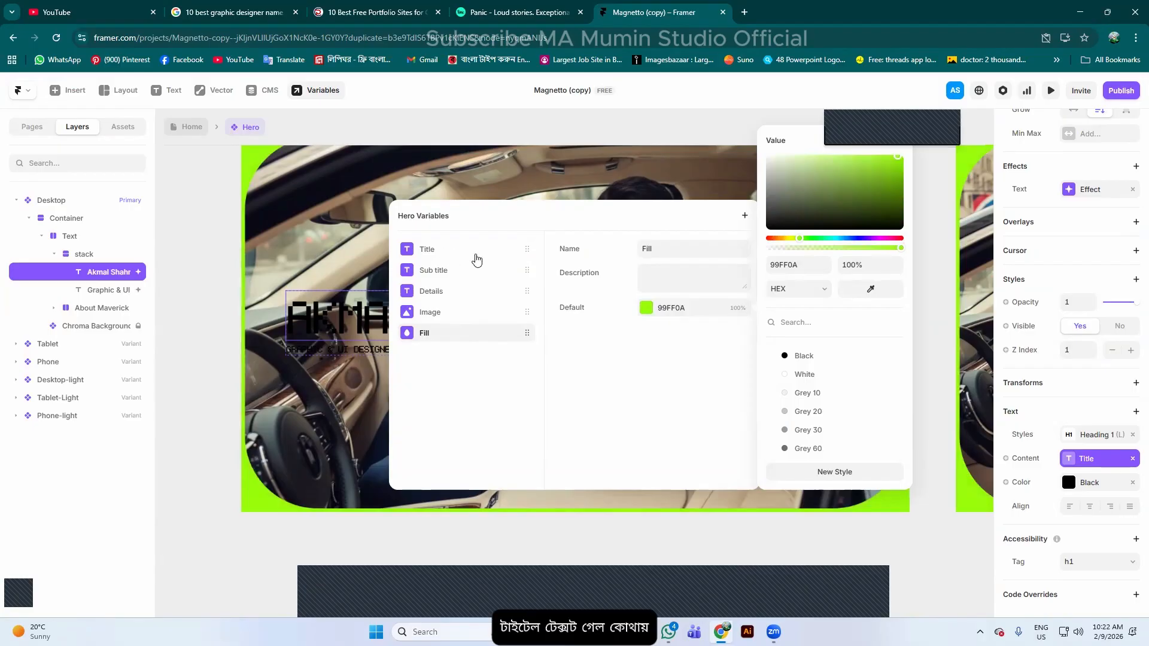
pyautogui.press('Escape')
# Switch Text Area to No for the Hero component's Title variable and close the variables dialog
pyautogui.click(436, 250)
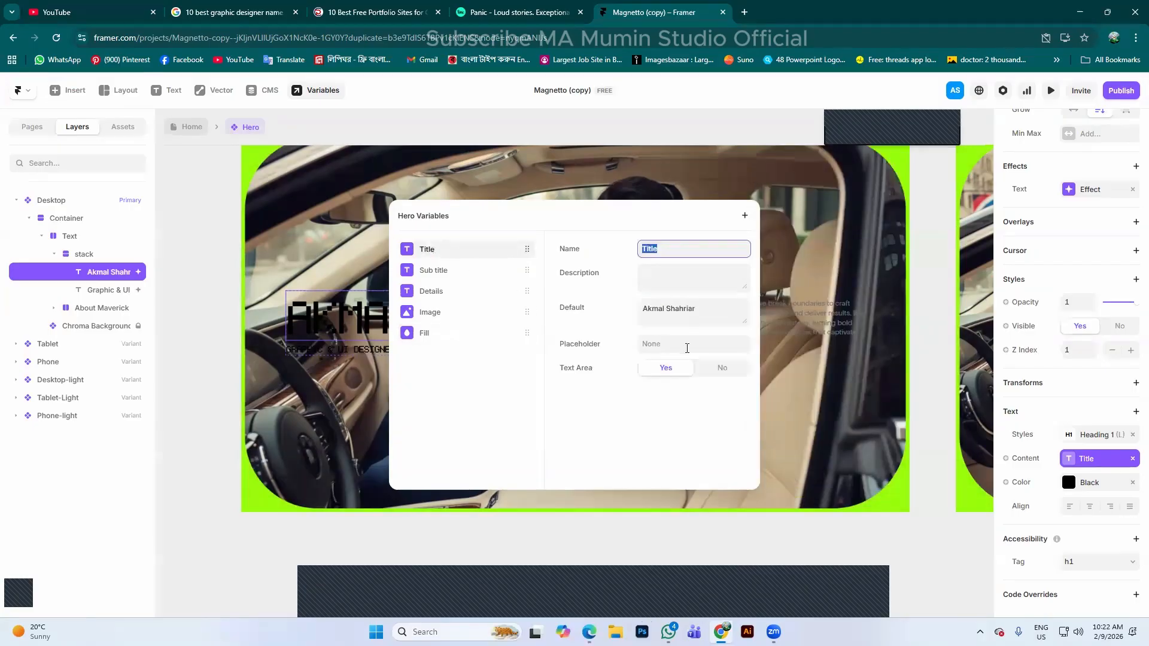
pyautogui.click(712, 311)
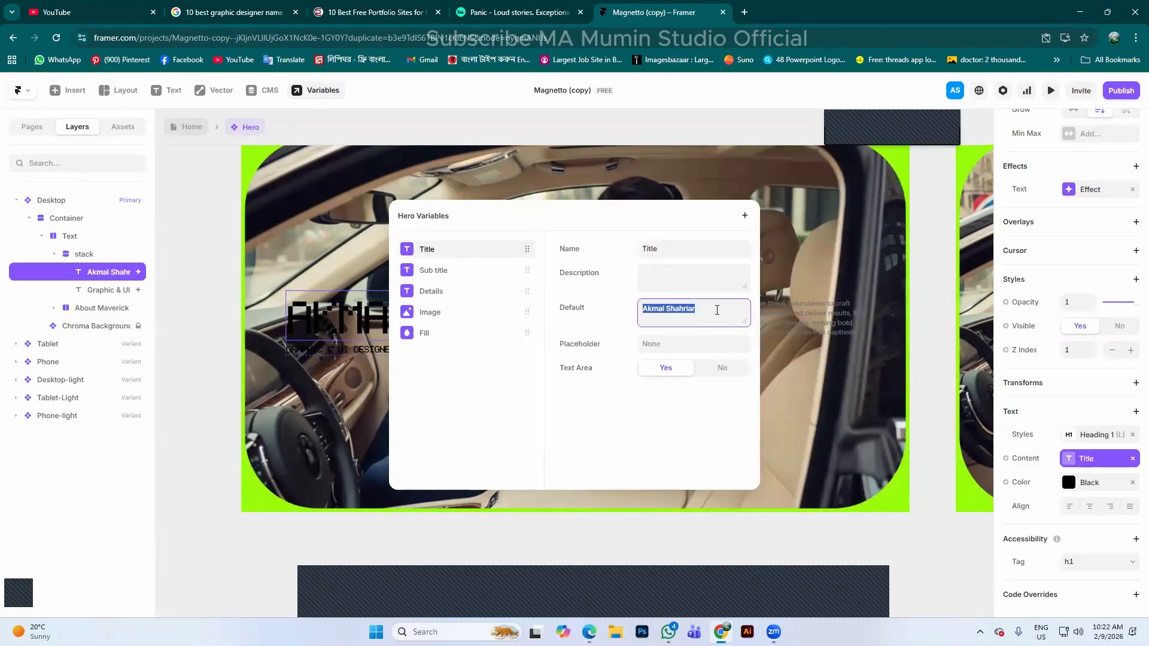
pyautogui.click(680, 369)
pyautogui.click(722, 369)
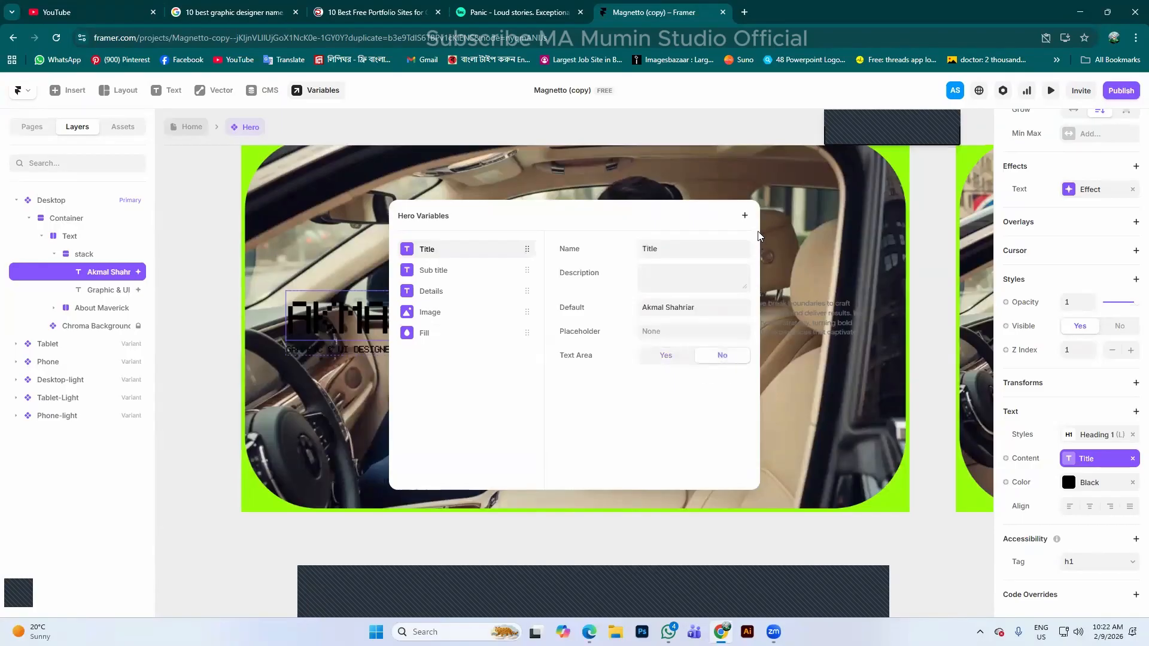
pyautogui.click(794, 261)
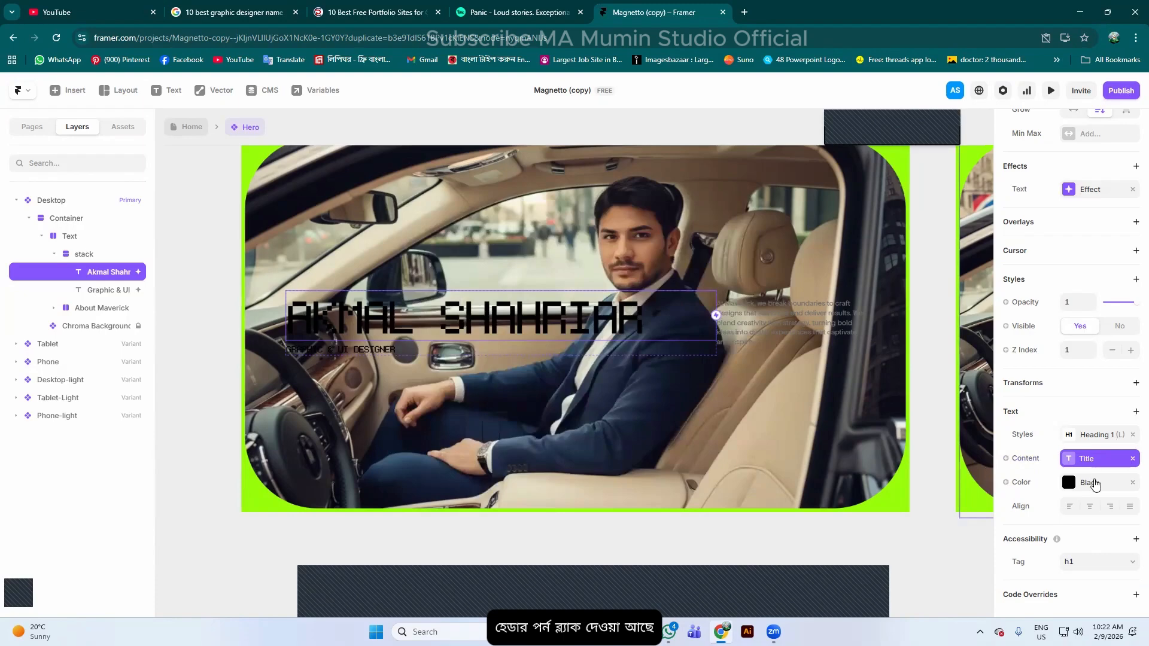
# Change the text colour of the large hero title to lime green BFFF1C
pyautogui.click(1113, 484)
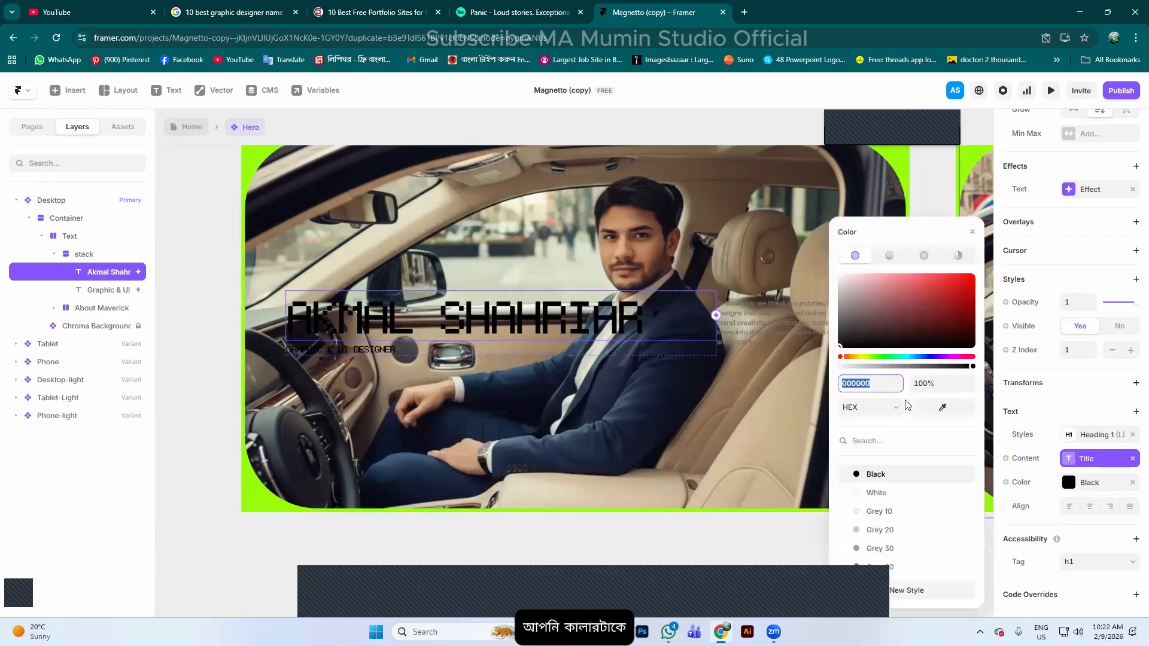
pyautogui.moveTo(892, 314); pyautogui.dragTo(962, 276)
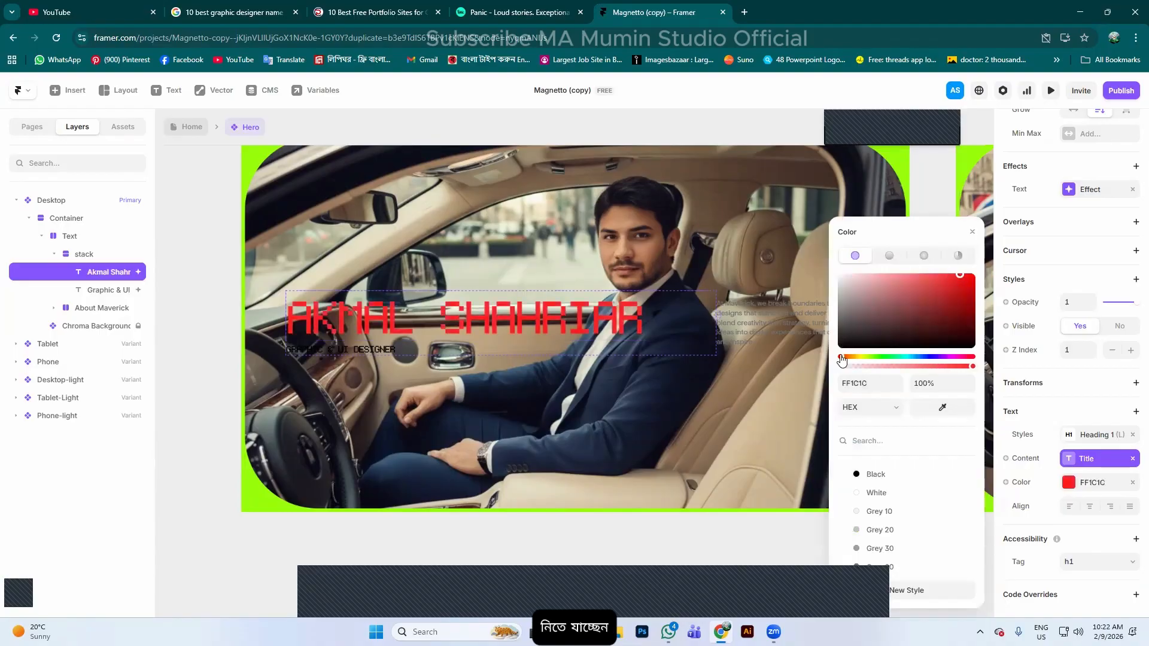
pyautogui.moveTo(863, 356)
pyautogui.mouseDown()
pyautogui.moveTo(882, 358)
pyautogui.moveTo(867, 357)
pyautogui.mouseUp()
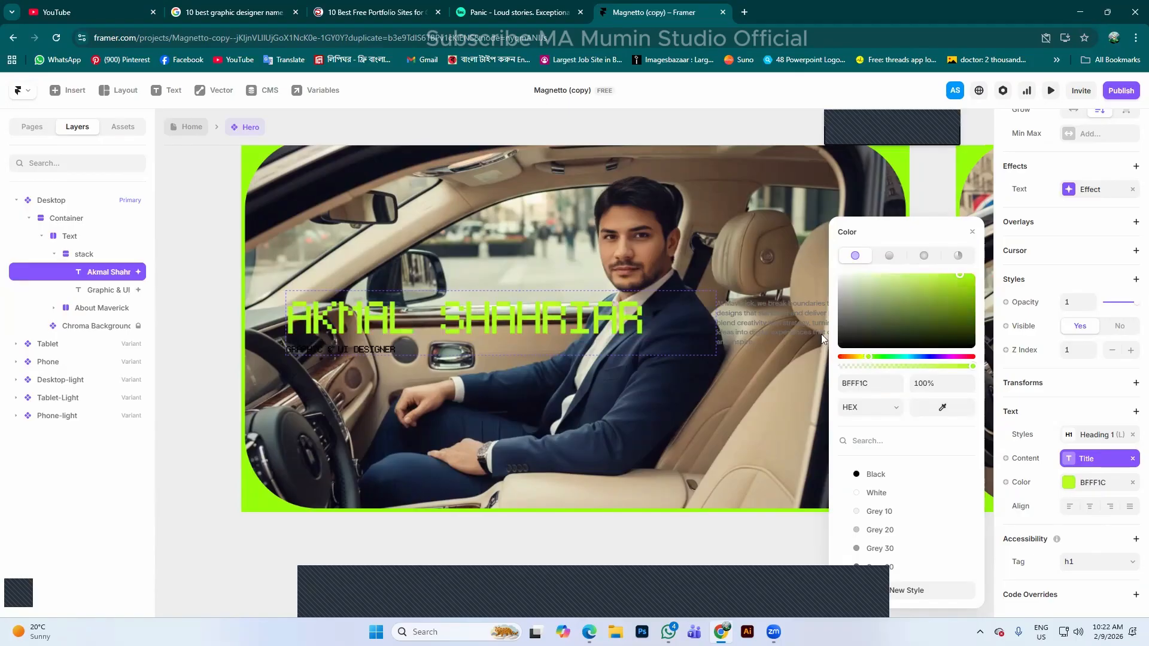
# Set the text colour of the hero's description paragraph to off-white E5E8DF and close the colour picker
pyautogui.click(771, 323)
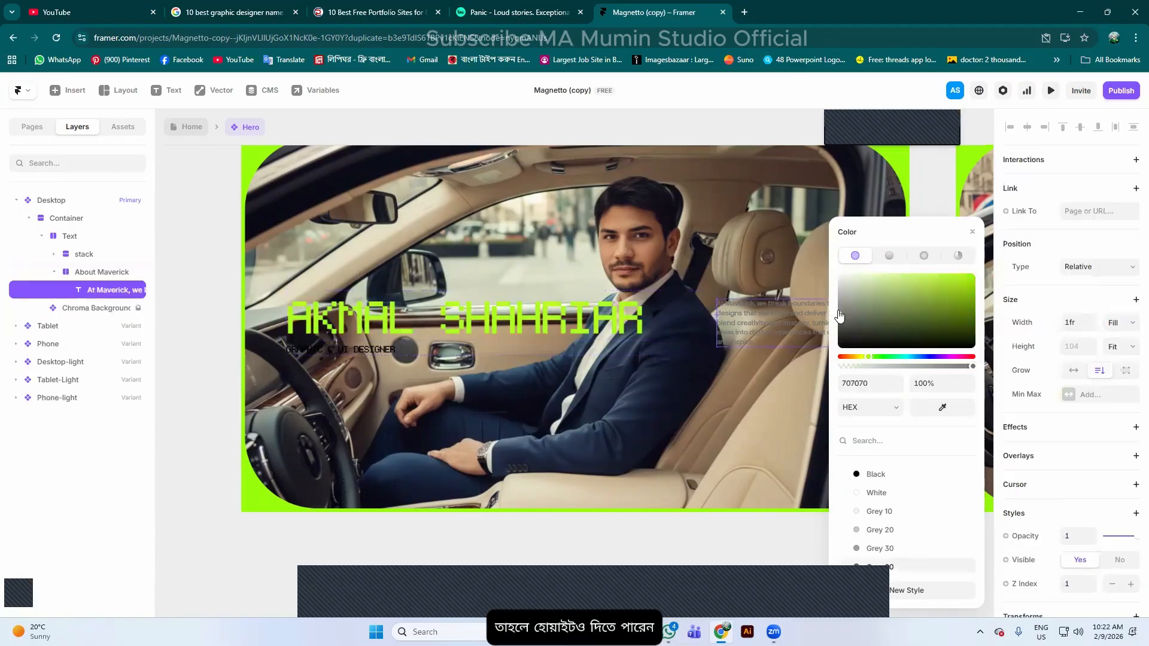
pyautogui.click(843, 281)
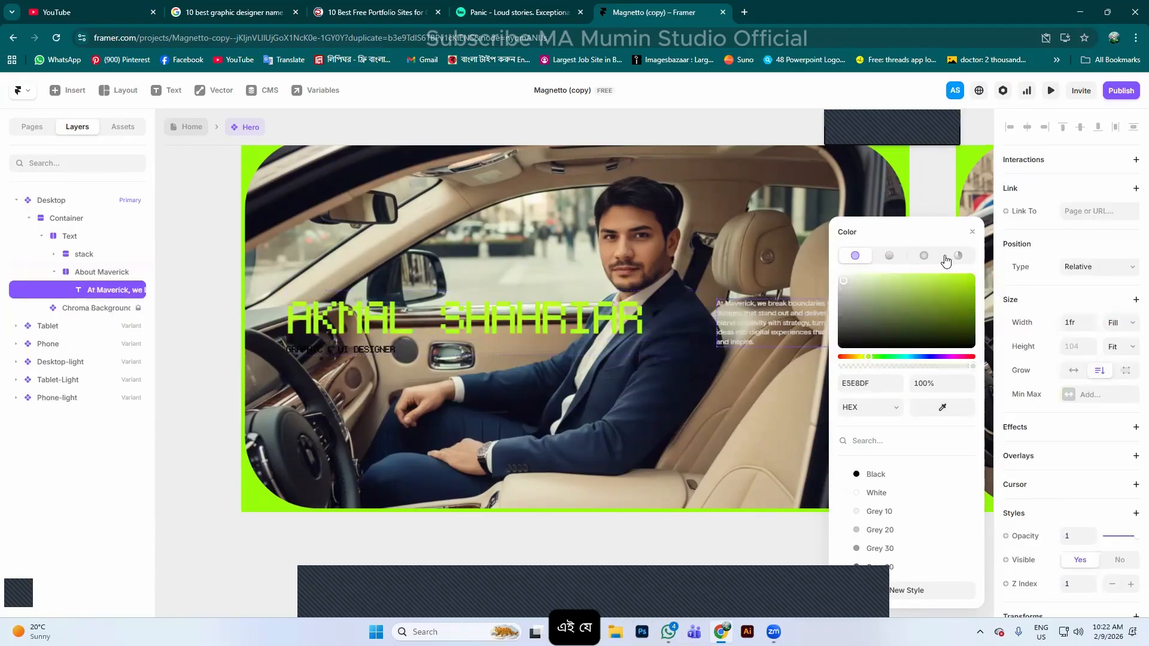
pyautogui.moveTo(741, 306); pyautogui.dragTo(721, 345)
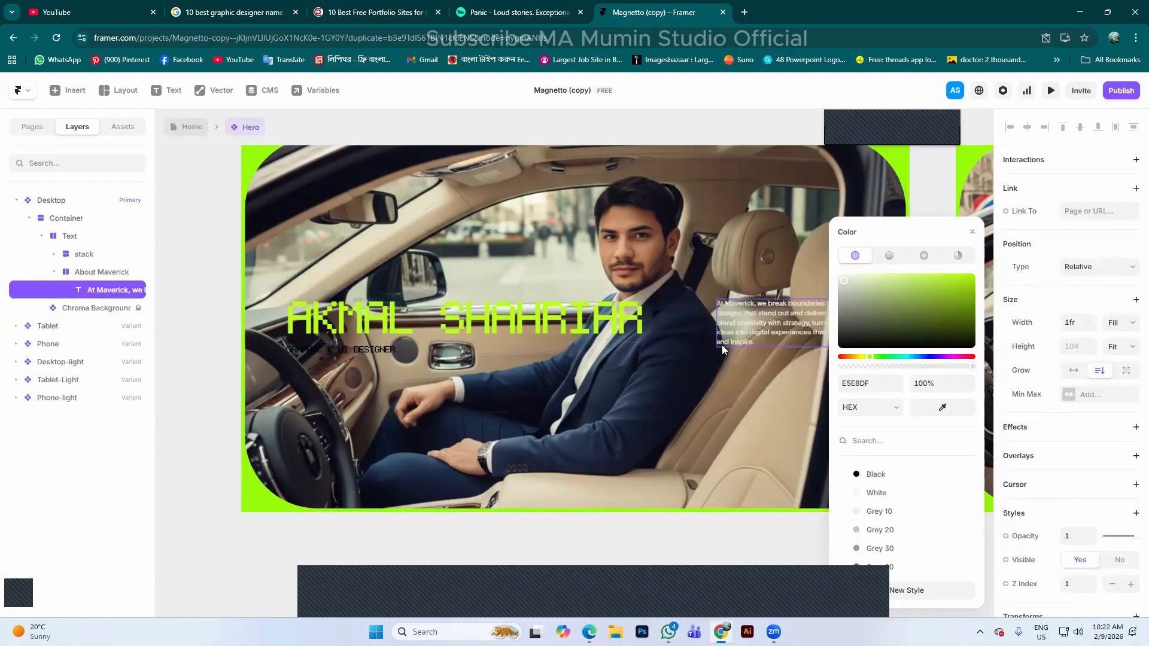
pyautogui.click(972, 232)
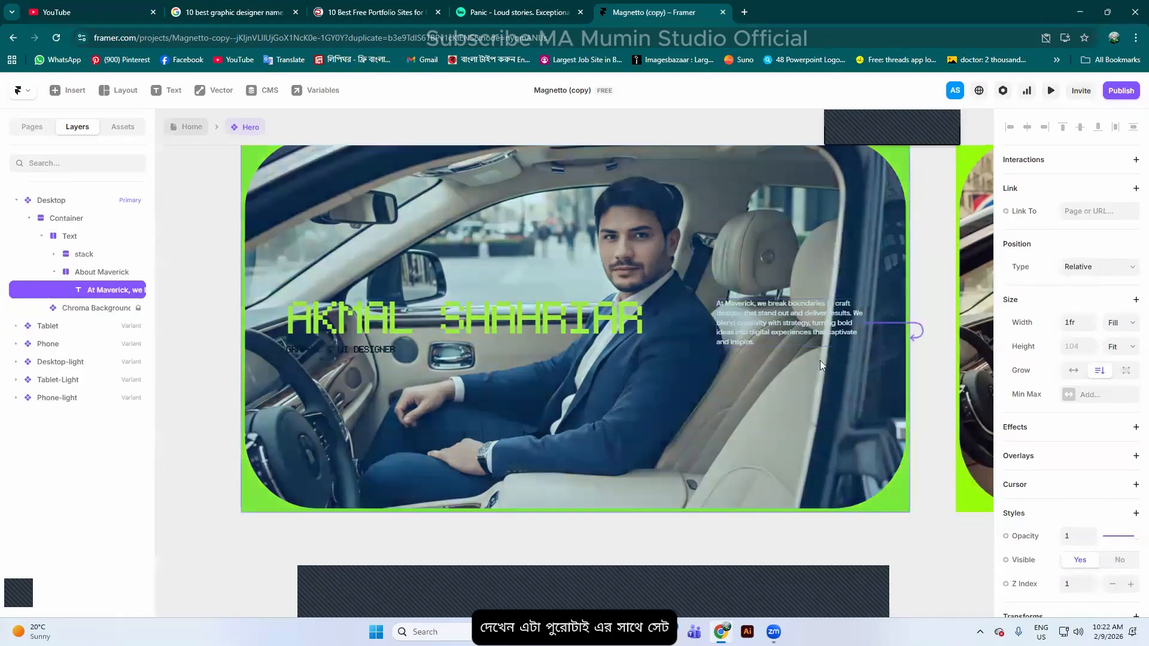
# Add a click interaction from the description paragraph to the Desktop variant
pyautogui.click(767, 324)
pyautogui.click(764, 321)
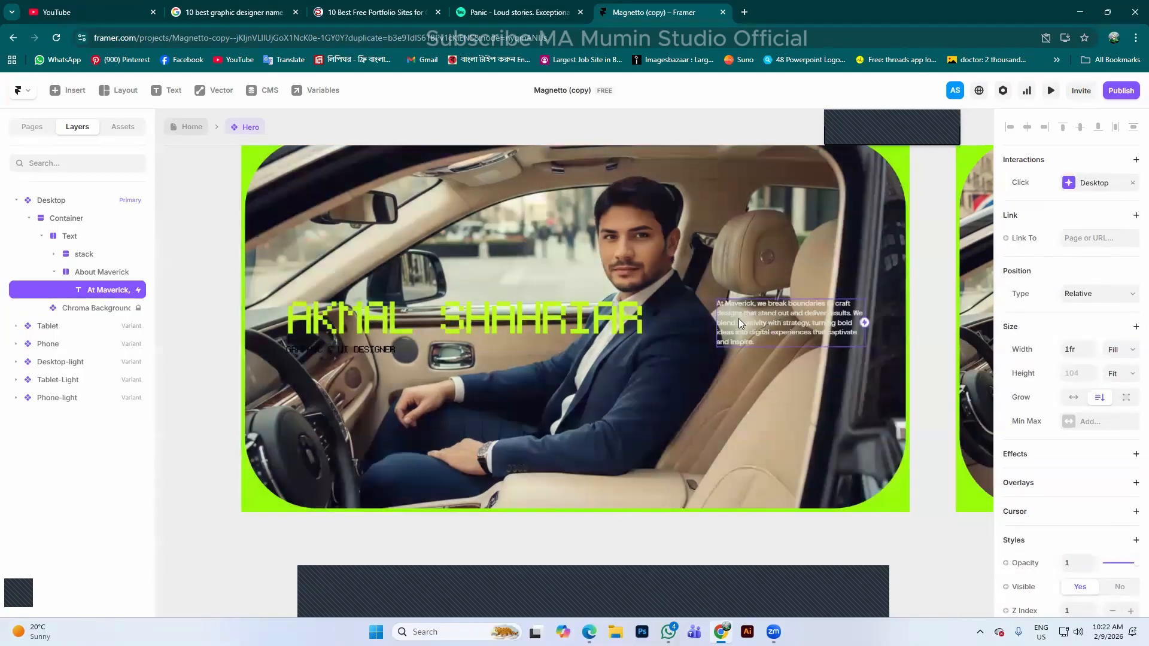
pyautogui.moveTo(740, 318); pyautogui.dragTo(720, 332)
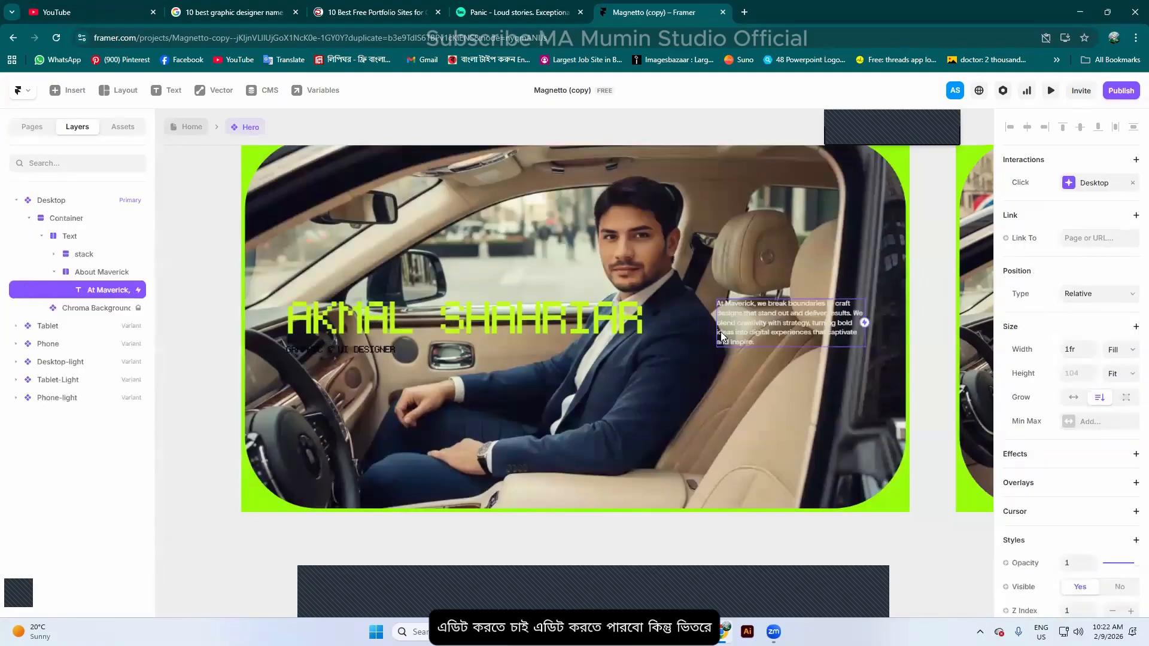
# Switch Text Area to Yes for the Details variable in the Hero component's variables
pyautogui.click(315, 89)
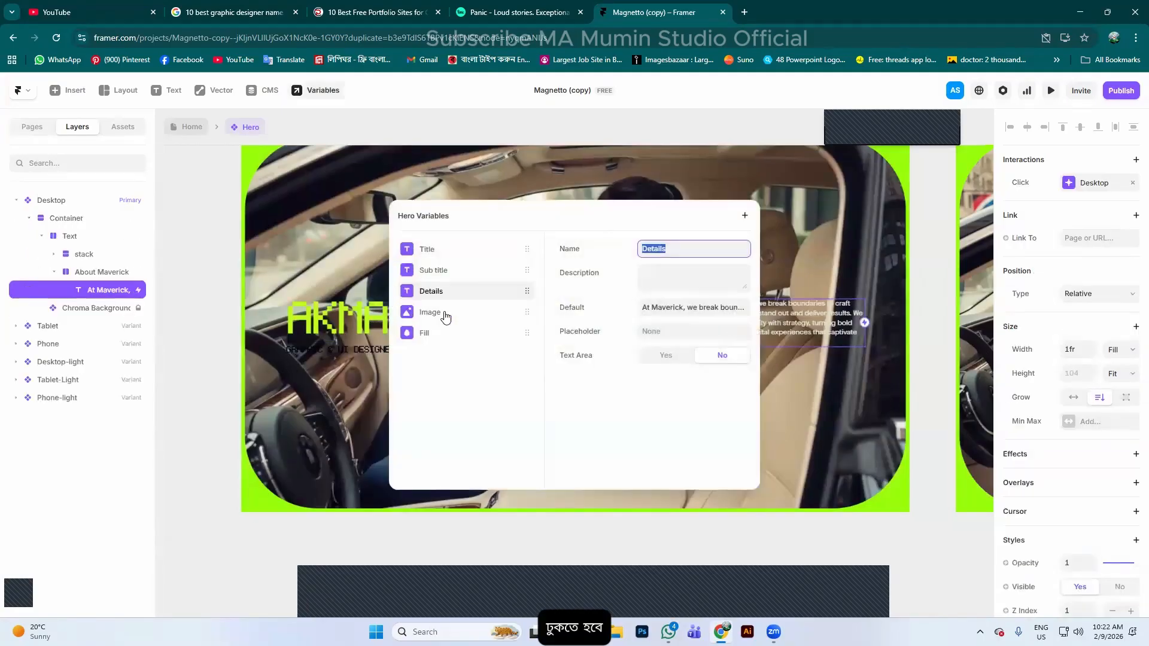
pyautogui.click(448, 254)
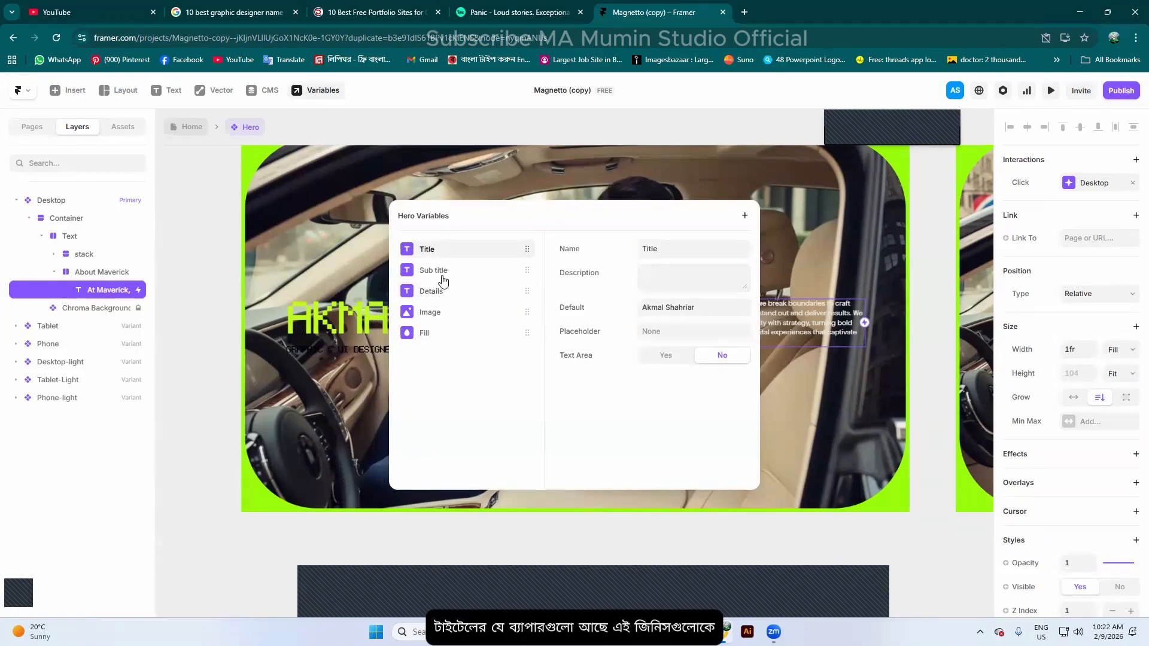
pyautogui.click(437, 273)
pyautogui.click(443, 292)
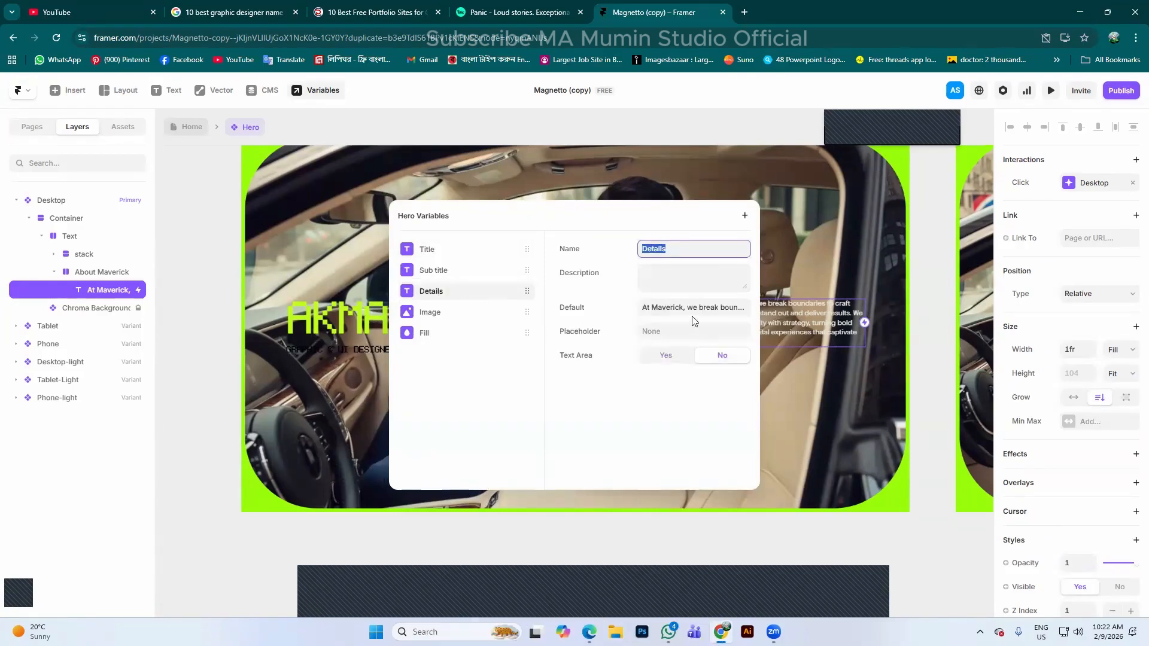
pyautogui.click(666, 356)
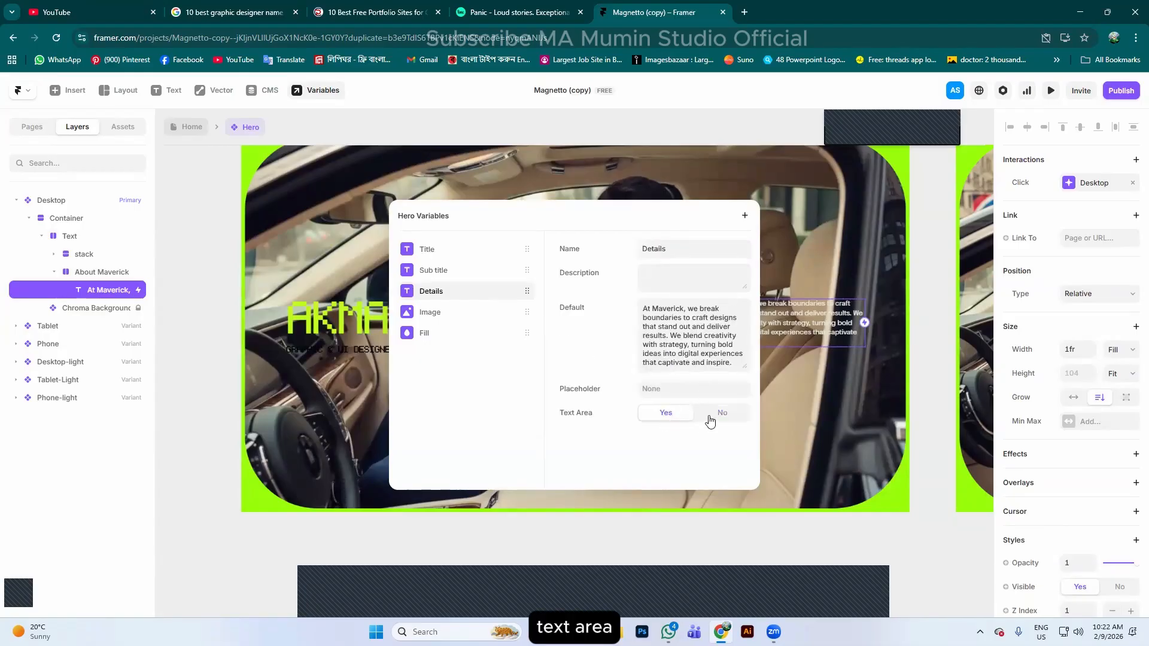
pyautogui.click(739, 244)
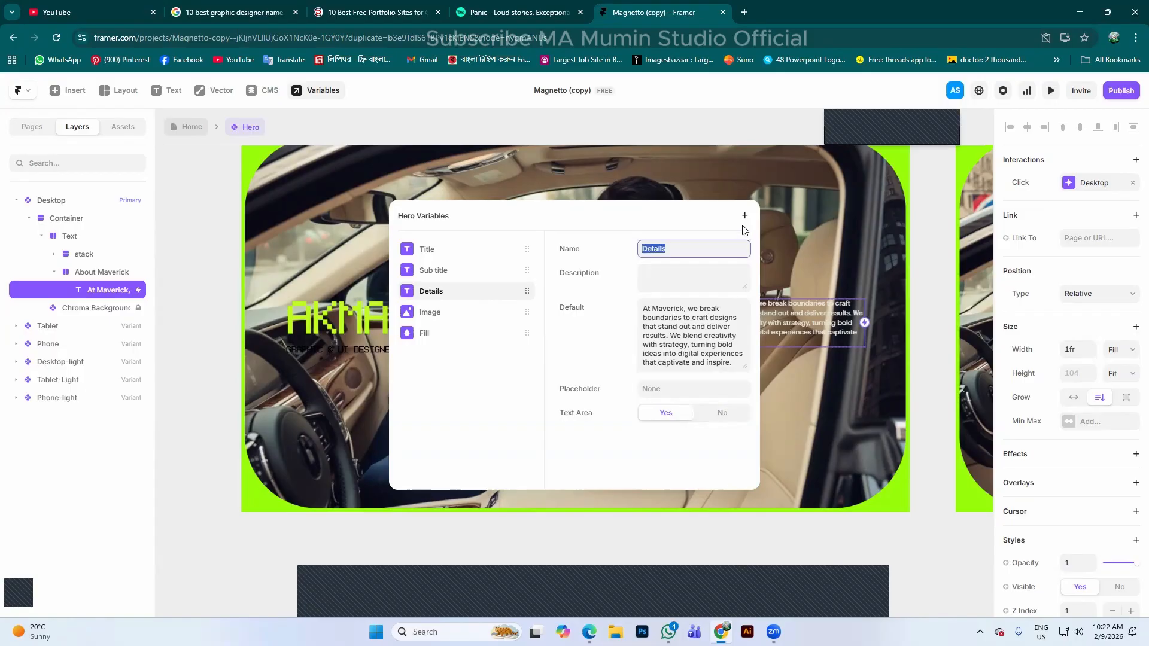
pyautogui.click(744, 216)
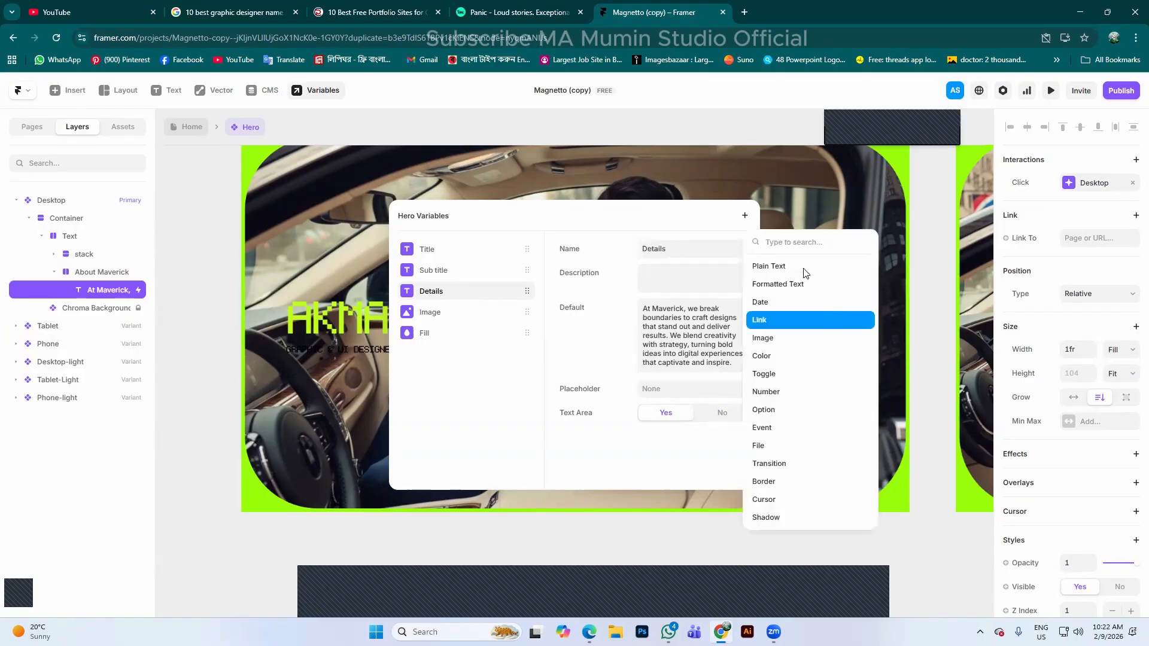
pyautogui.click(891, 352)
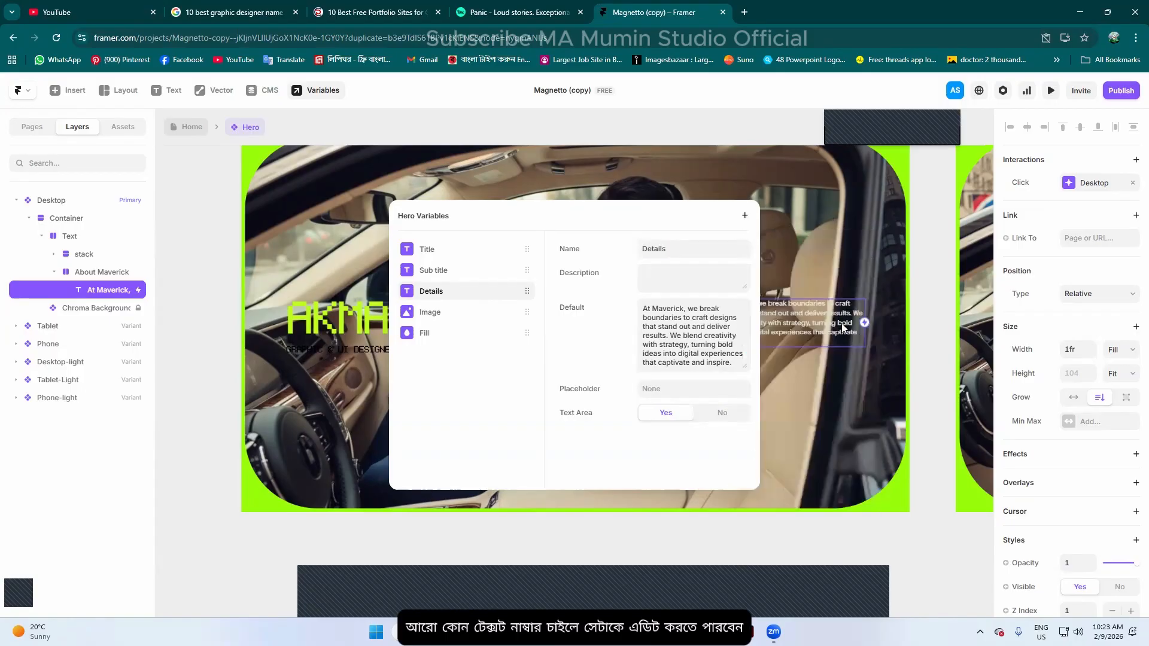
# Try clearing the default picture of the Hero component's Image variable and undo the removal
pyautogui.click(455, 313)
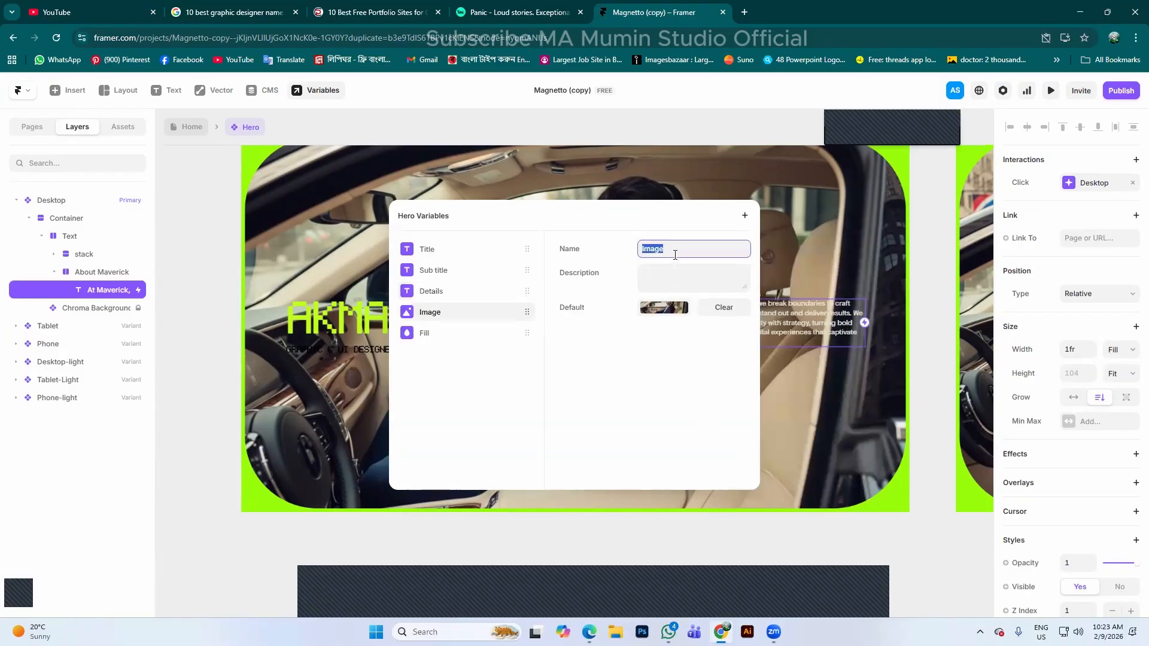
pyautogui.click(723, 308)
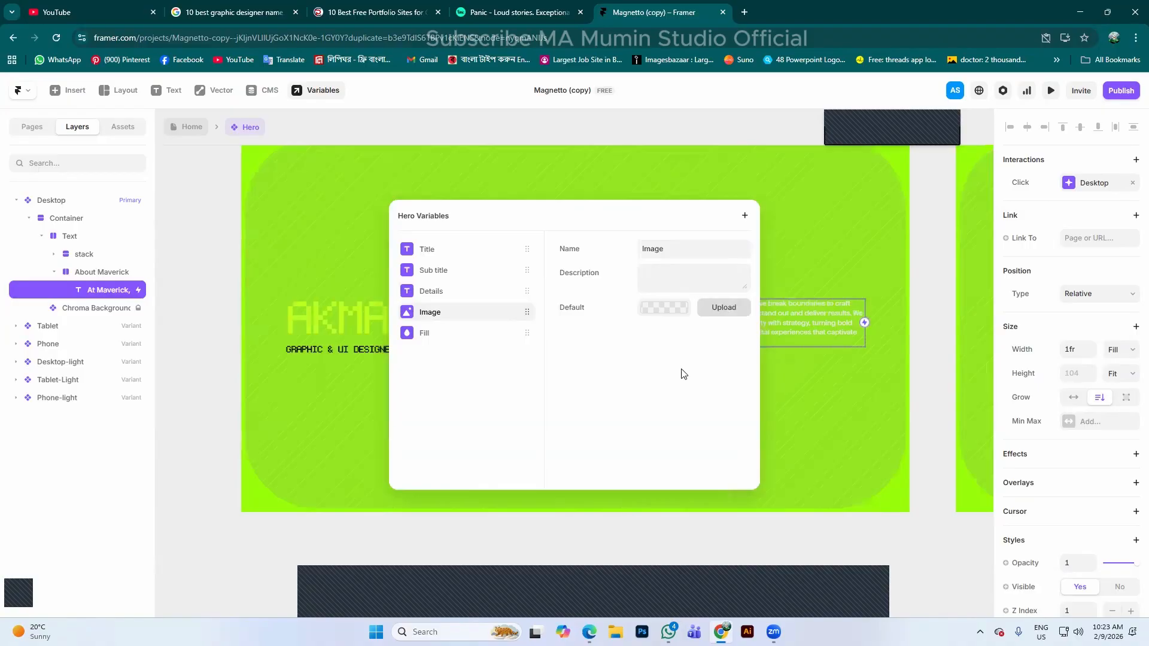
pyautogui.hotkey('ctrl', 'z')
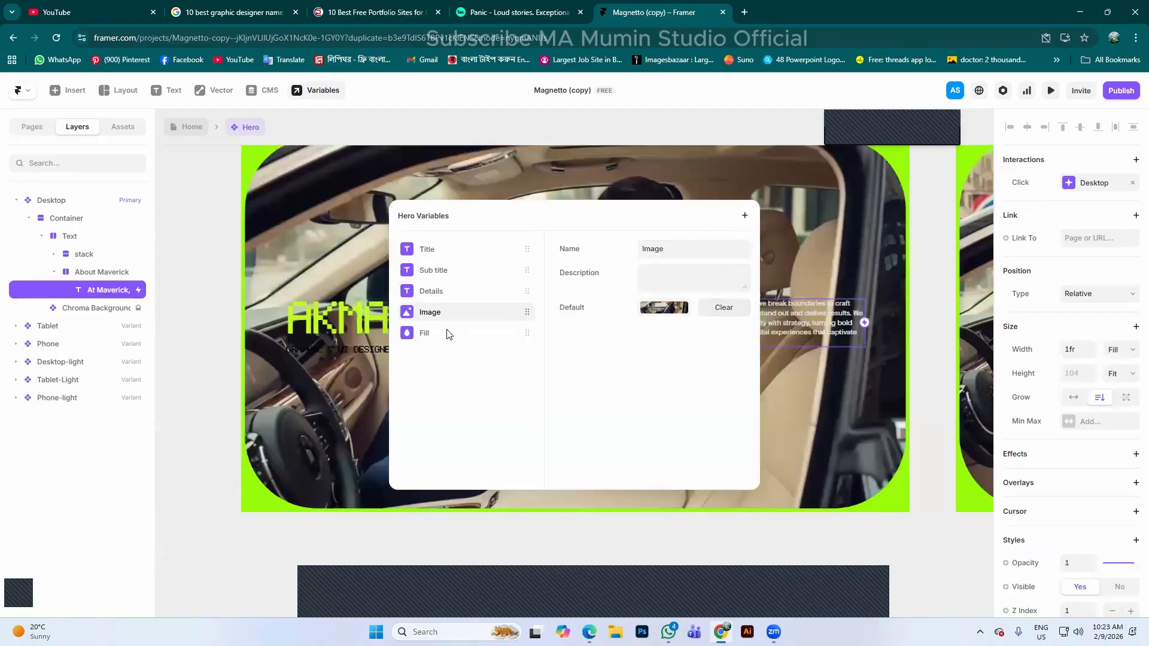
# Check the Hero component's Fill variable, close its variables and review all the component's variants on the canvas
pyautogui.click(468, 340)
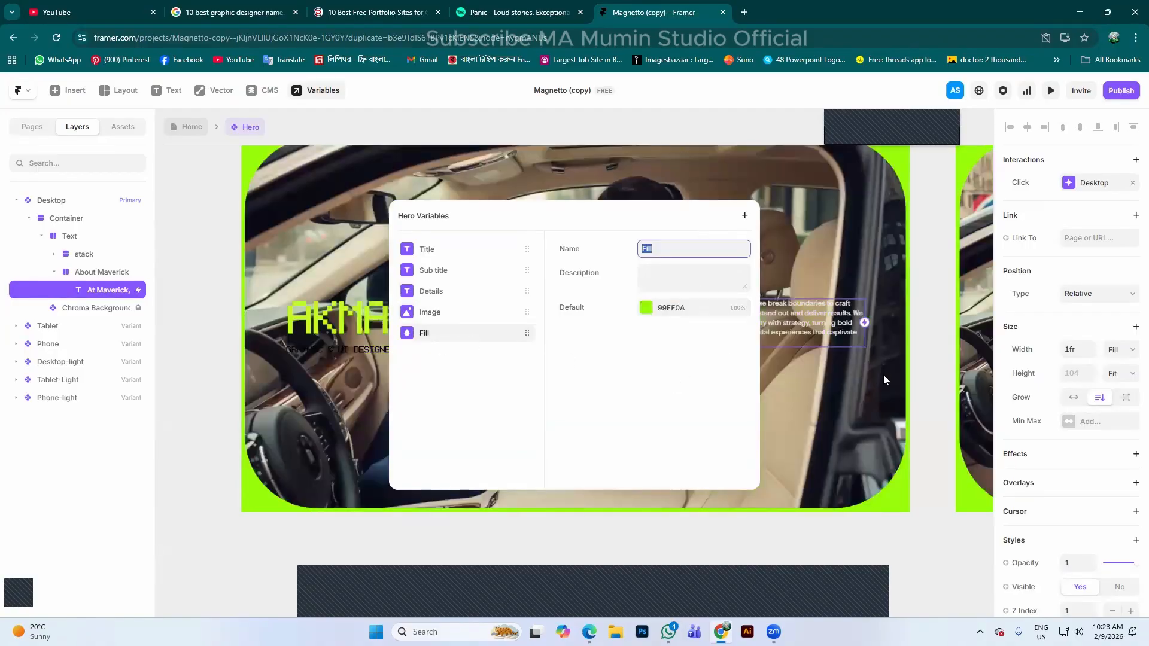
pyautogui.click(921, 369)
pyautogui.scroll(-4, 601, 393)
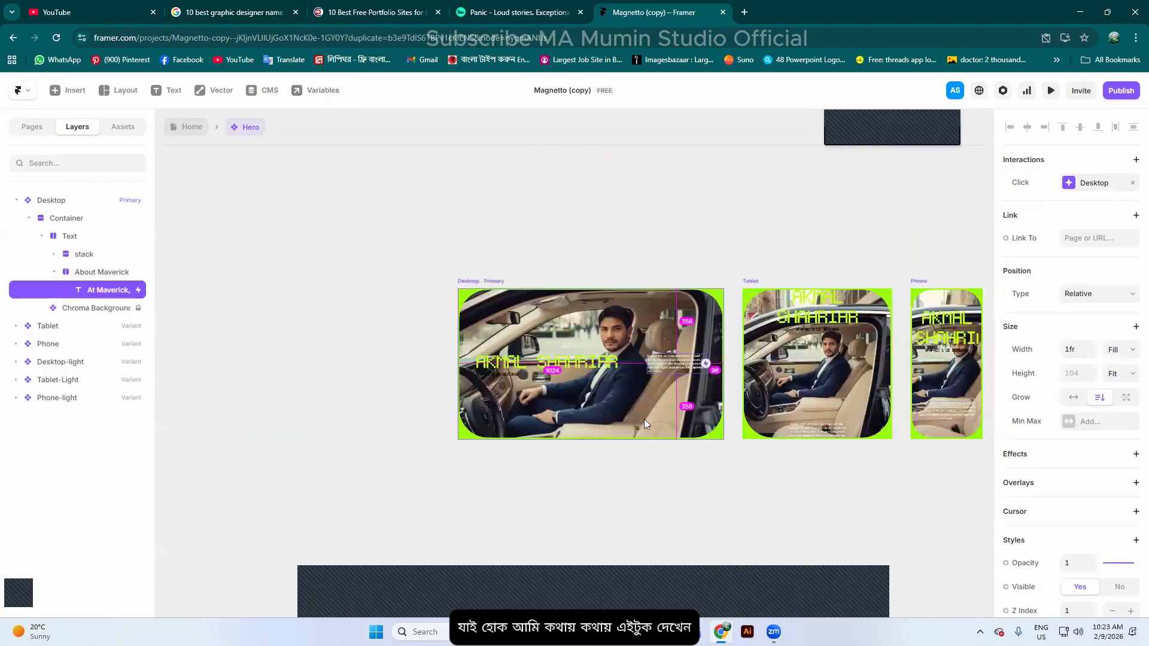
pyautogui.hscroll(5, 784, 386)
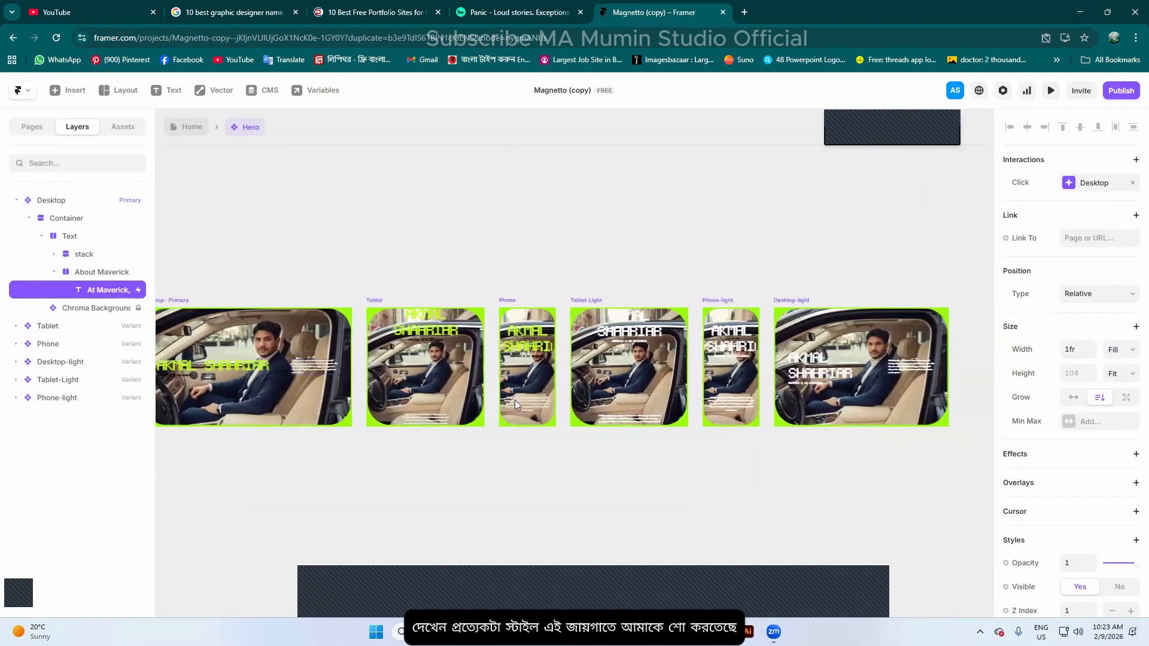
pyautogui.hscroll(-2, 718, 365)
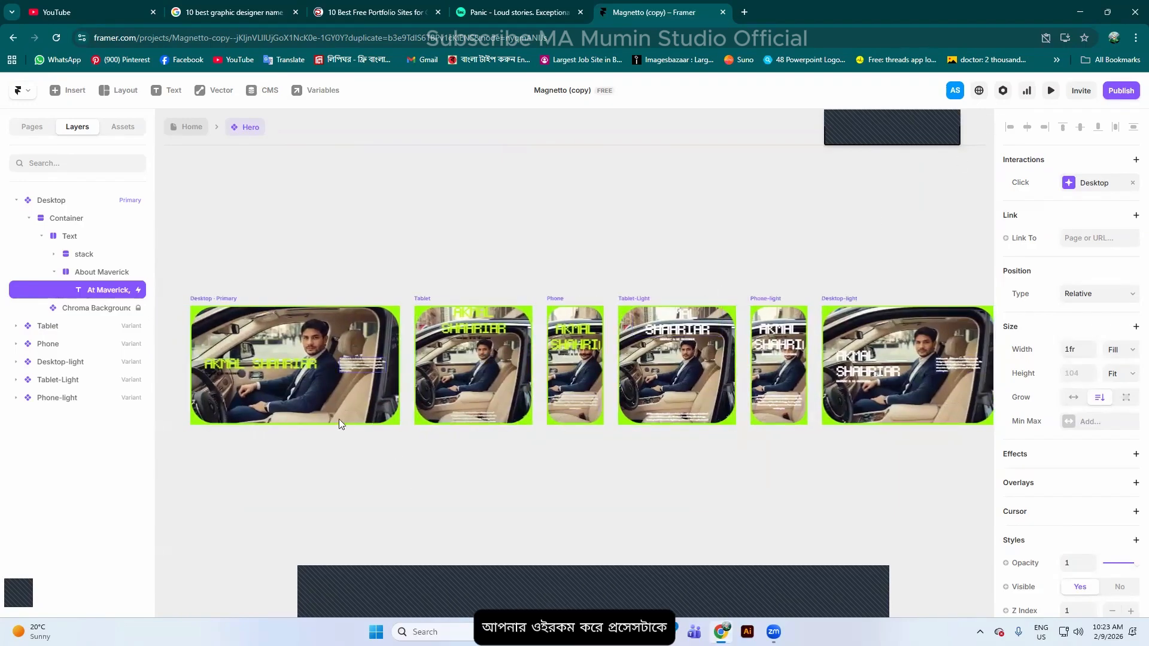
# Examine the Tablet, Phone and Desktop-light variants of the Hero component and collapse every variant in the layer tree
pyautogui.click(52, 326)
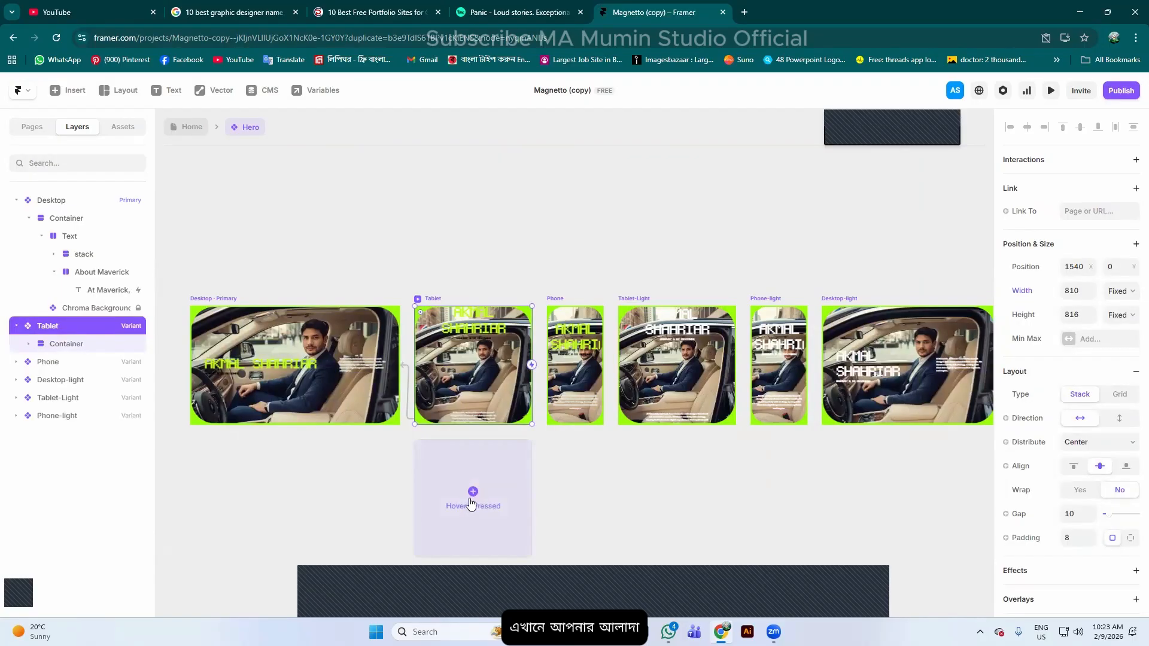
pyautogui.click(65, 363)
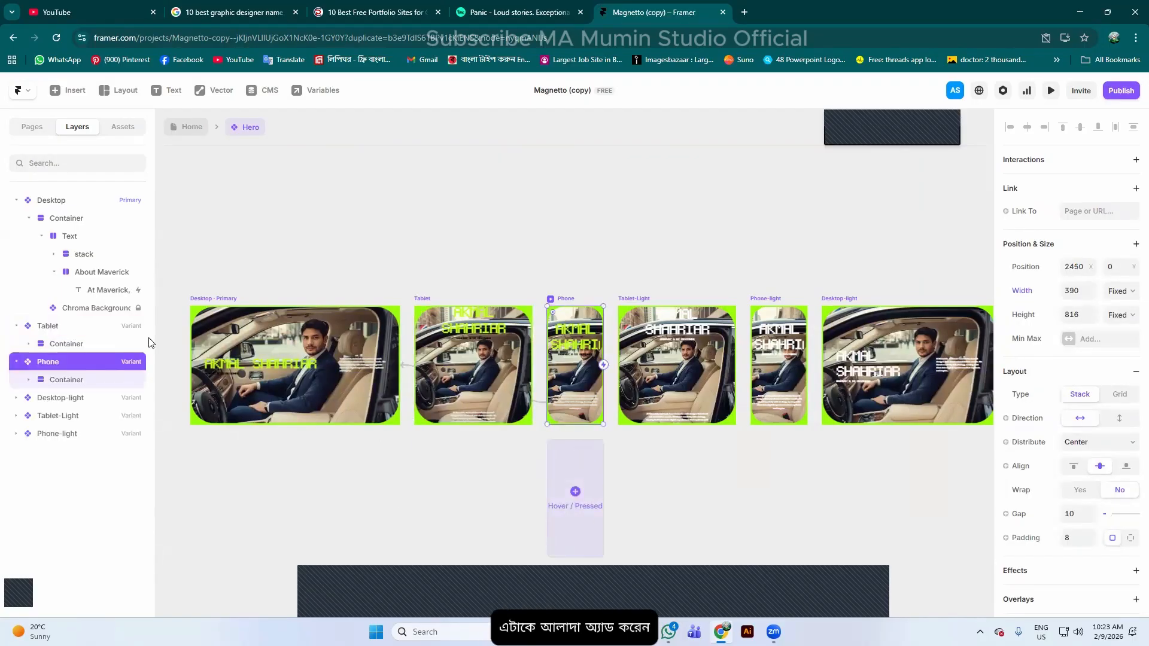
pyautogui.click(16, 327)
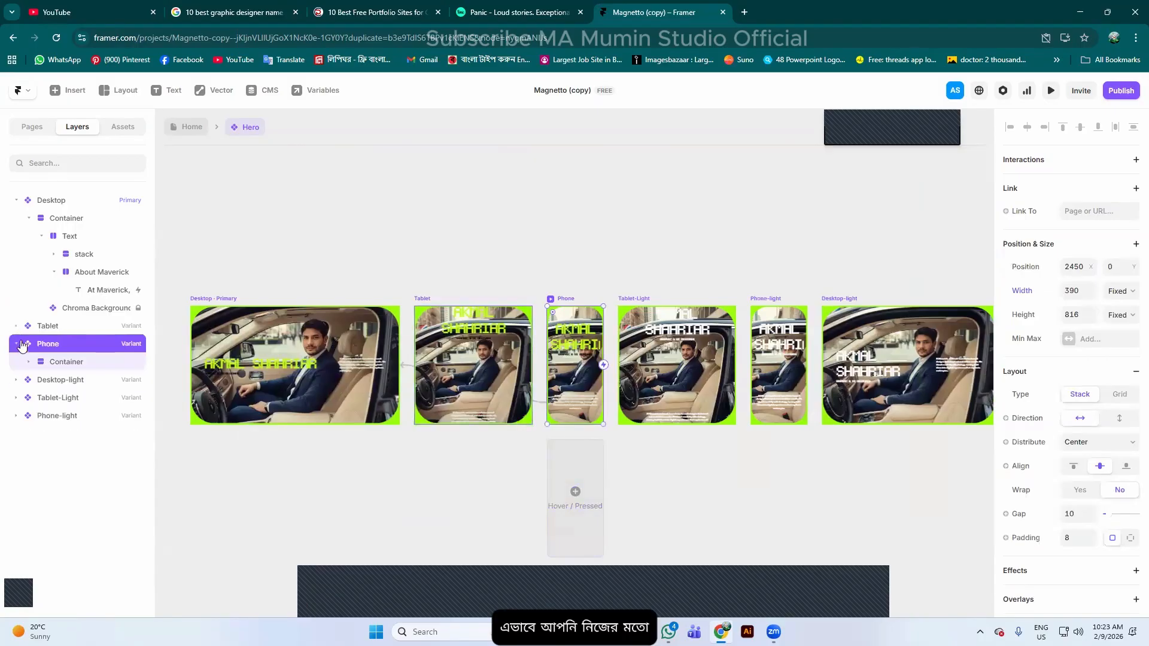
pyautogui.click(17, 327)
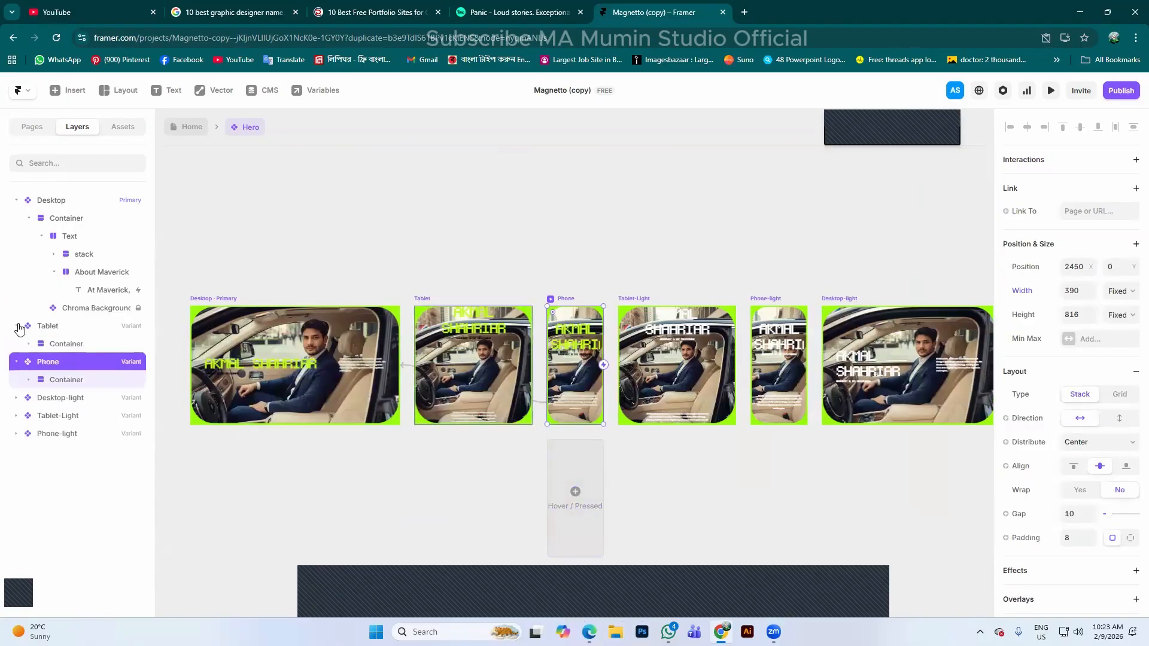
pyautogui.click(20, 326)
pyautogui.click(16, 200)
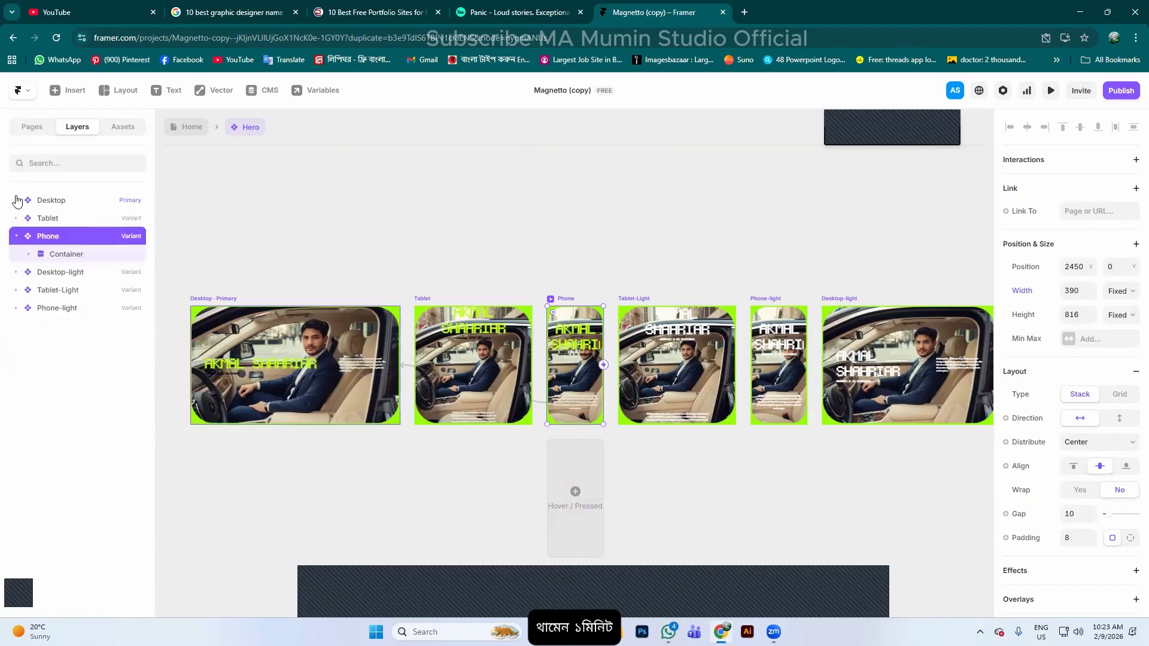
pyautogui.click(16, 237)
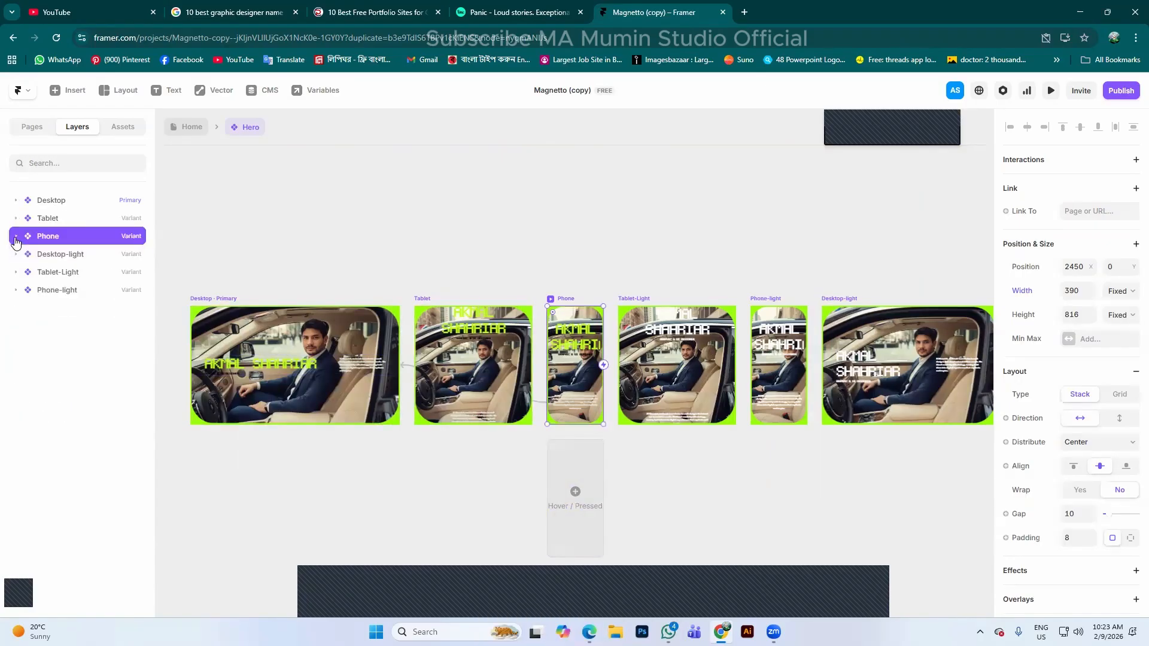
pyautogui.click(14, 254)
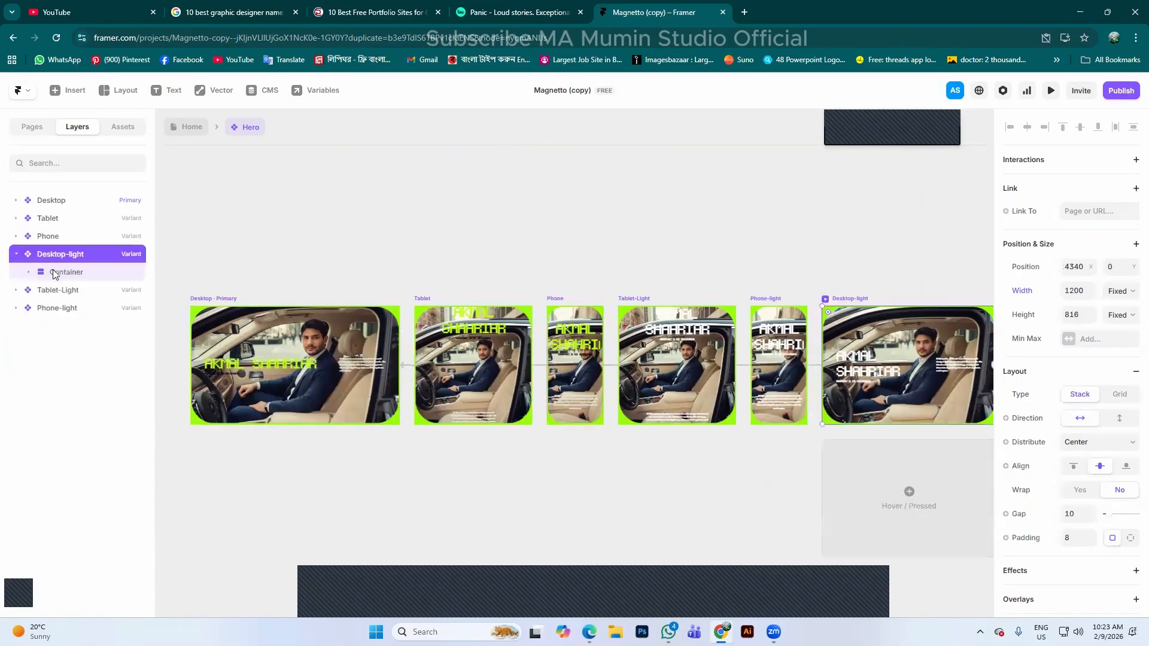
pyautogui.click(16, 255)
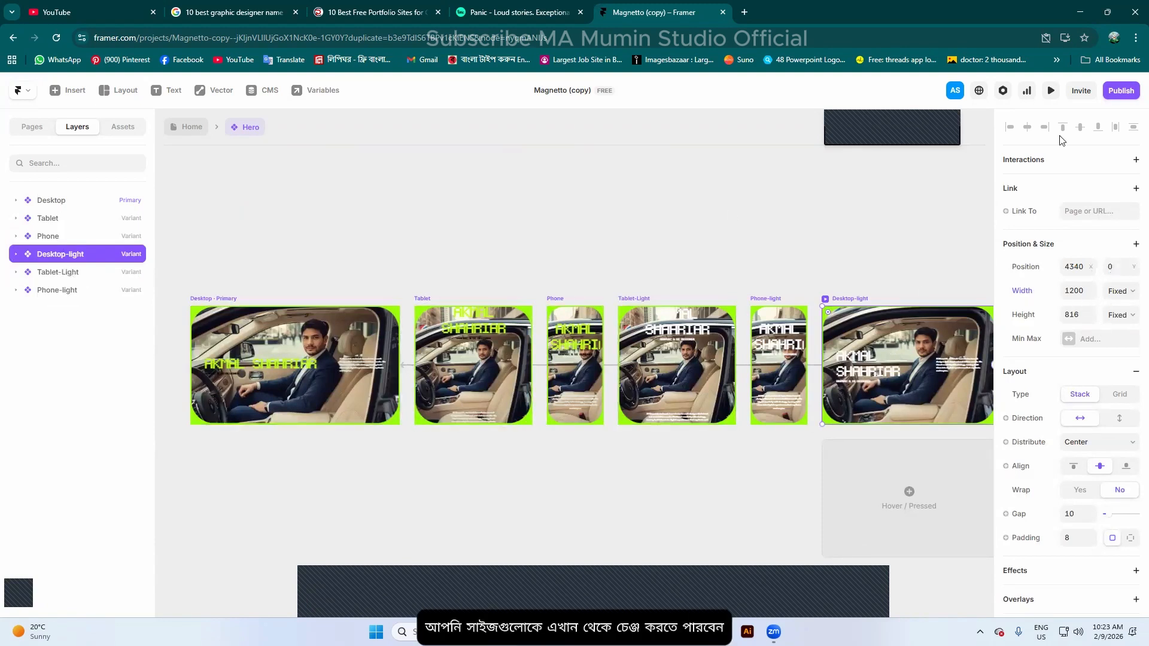
# Publish the Magnetto (copy) site to its free Framer address
pyautogui.click(1121, 95)
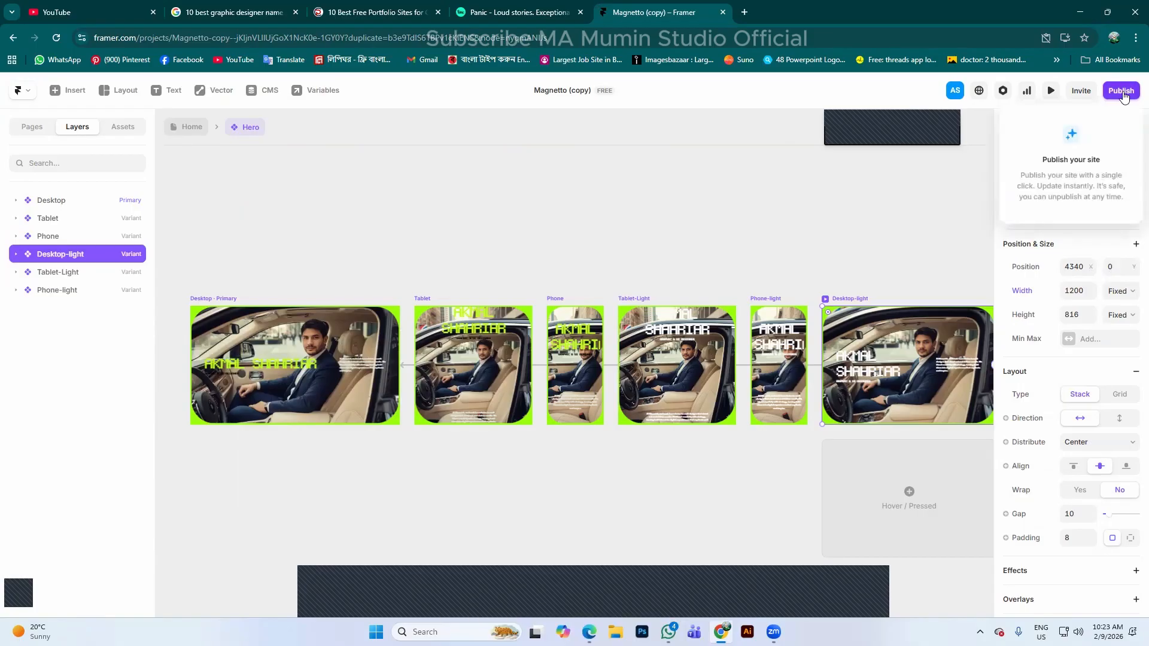
pyautogui.click(122, 144)
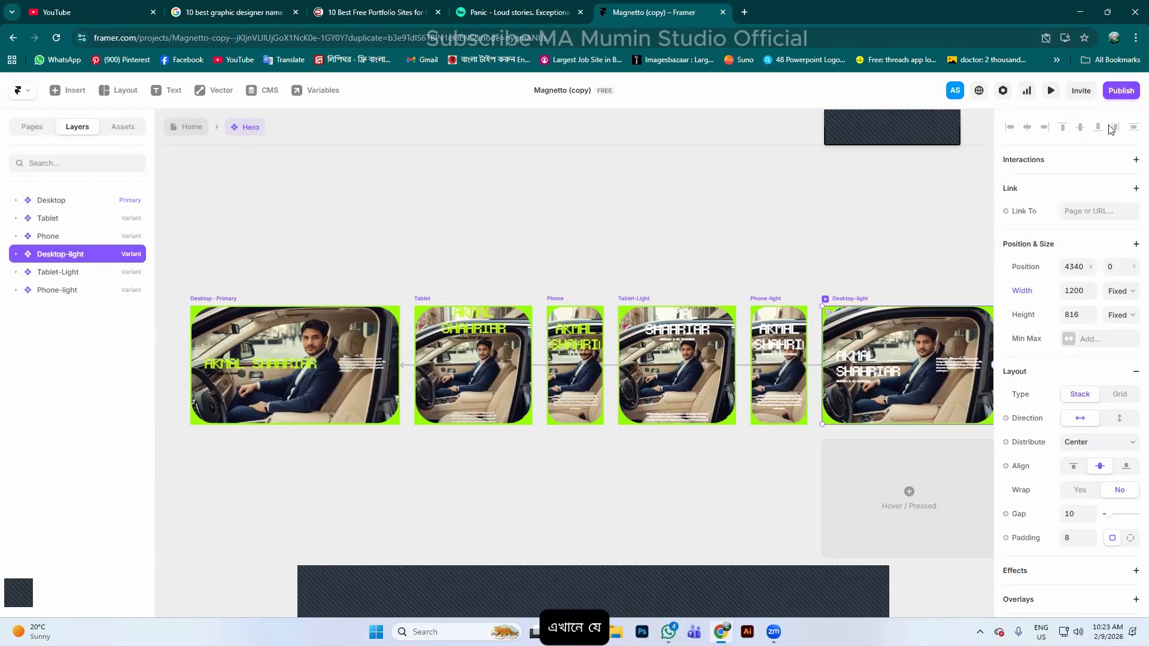
pyautogui.click(1111, 95)
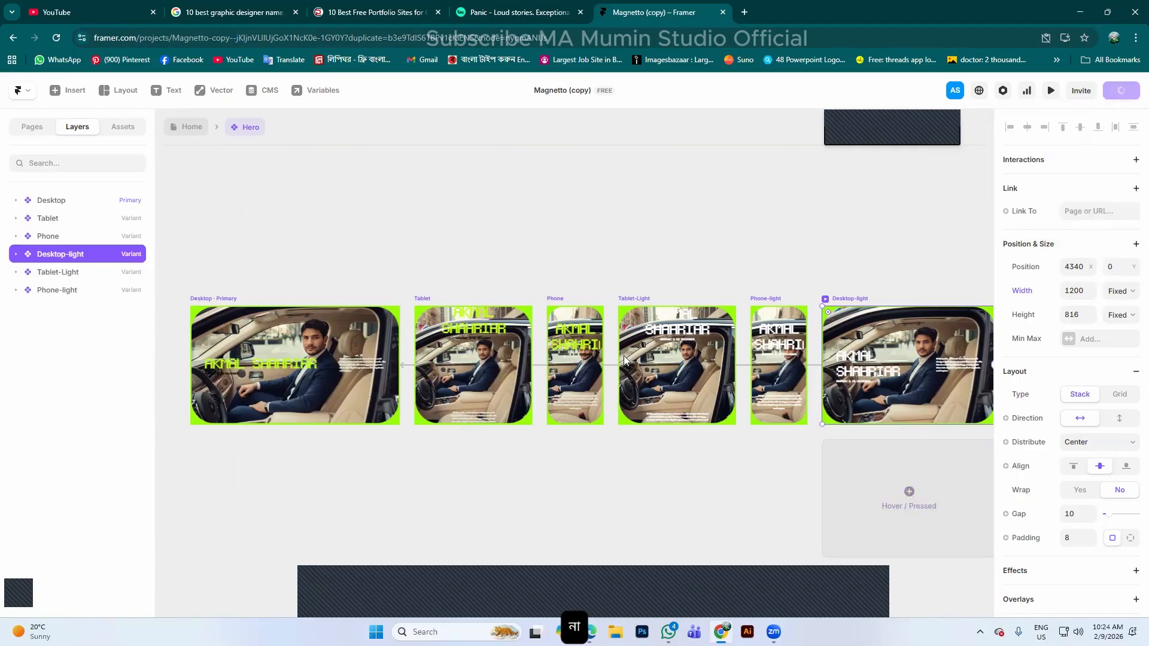
# Browse the insertable icons, menus and sections along with the layout and vector tools, without adding anything
pyautogui.click(58, 93)
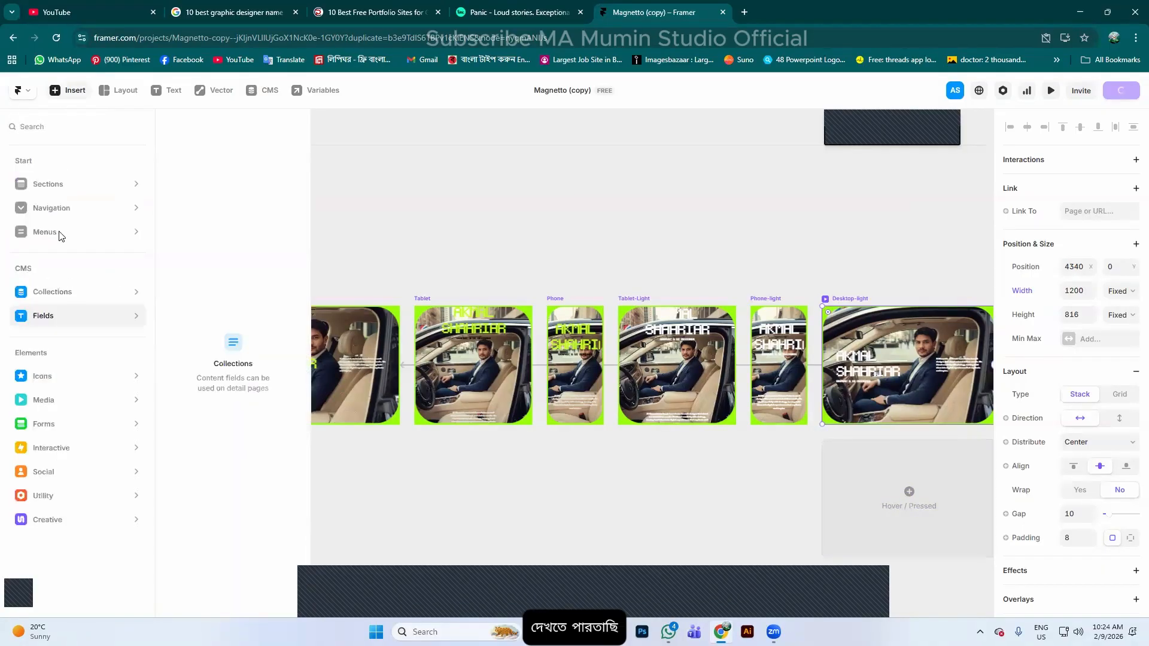
pyautogui.click(42, 376)
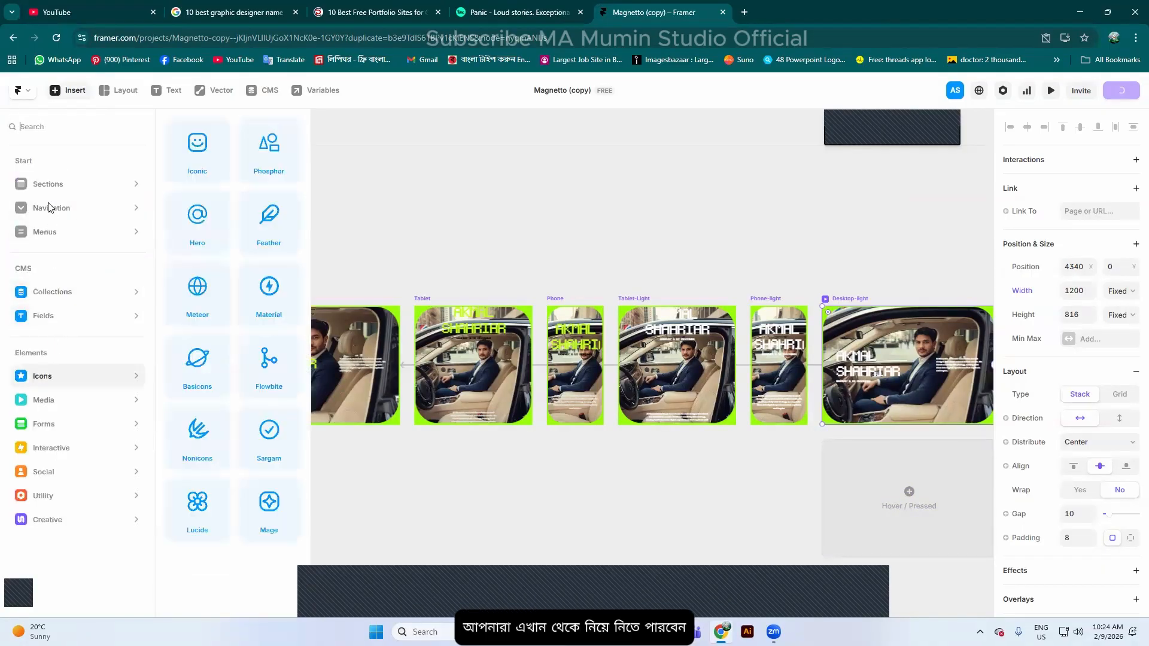
pyautogui.click(46, 186)
pyautogui.click(58, 235)
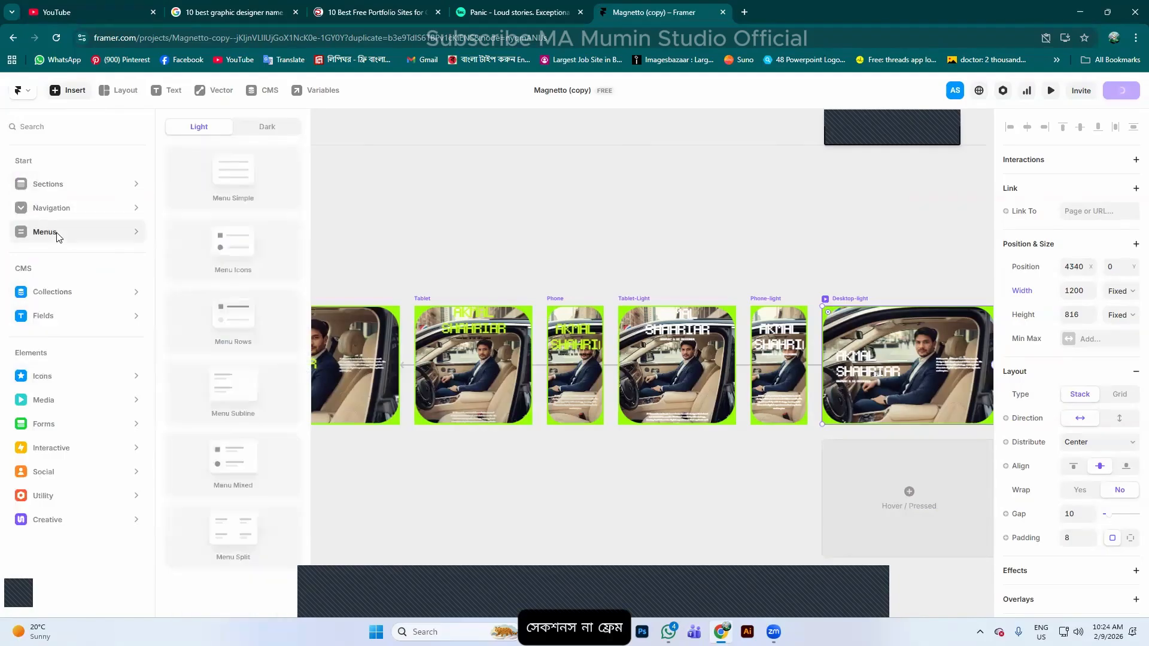
pyautogui.click(93, 181)
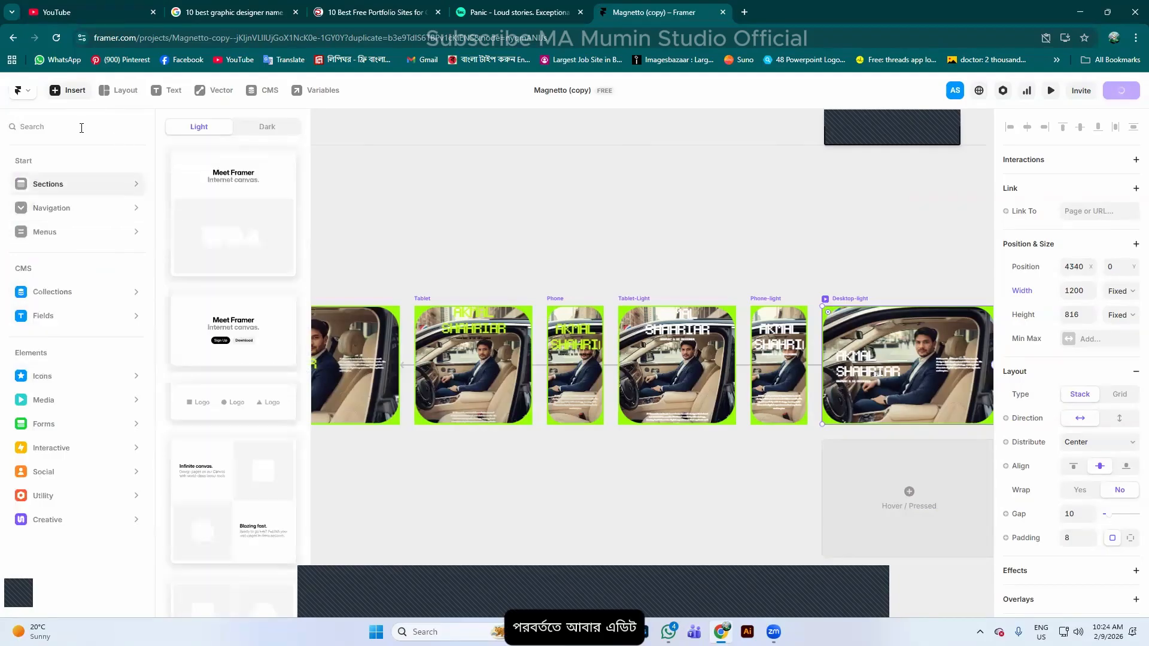
pyautogui.click(130, 95)
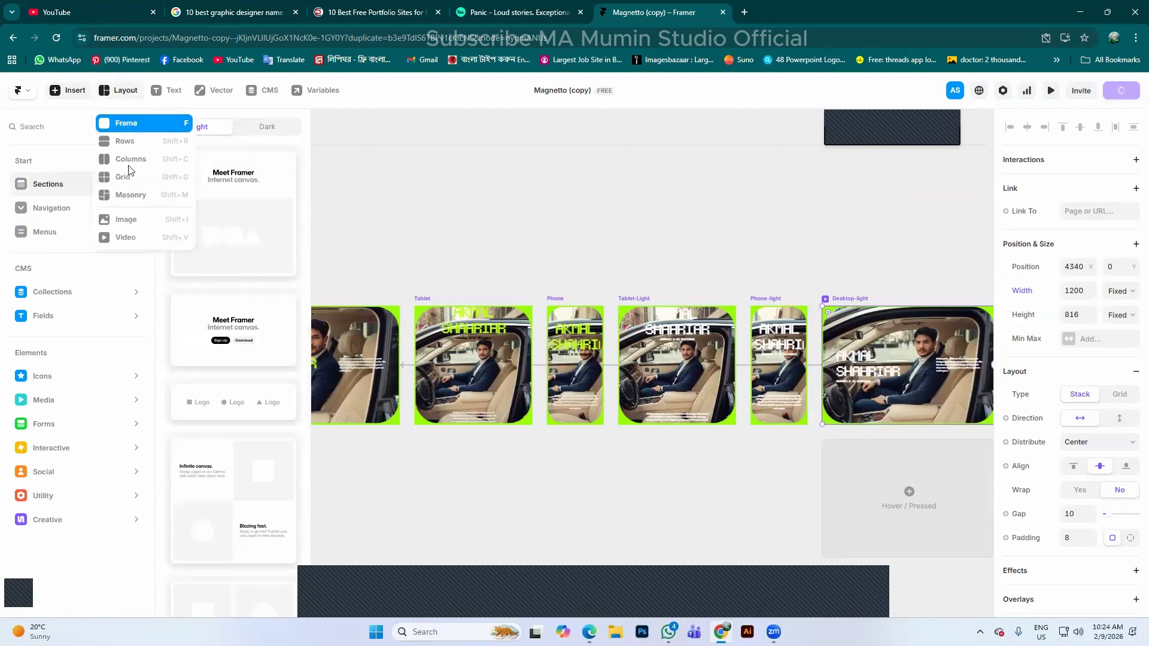
pyautogui.click(201, 91)
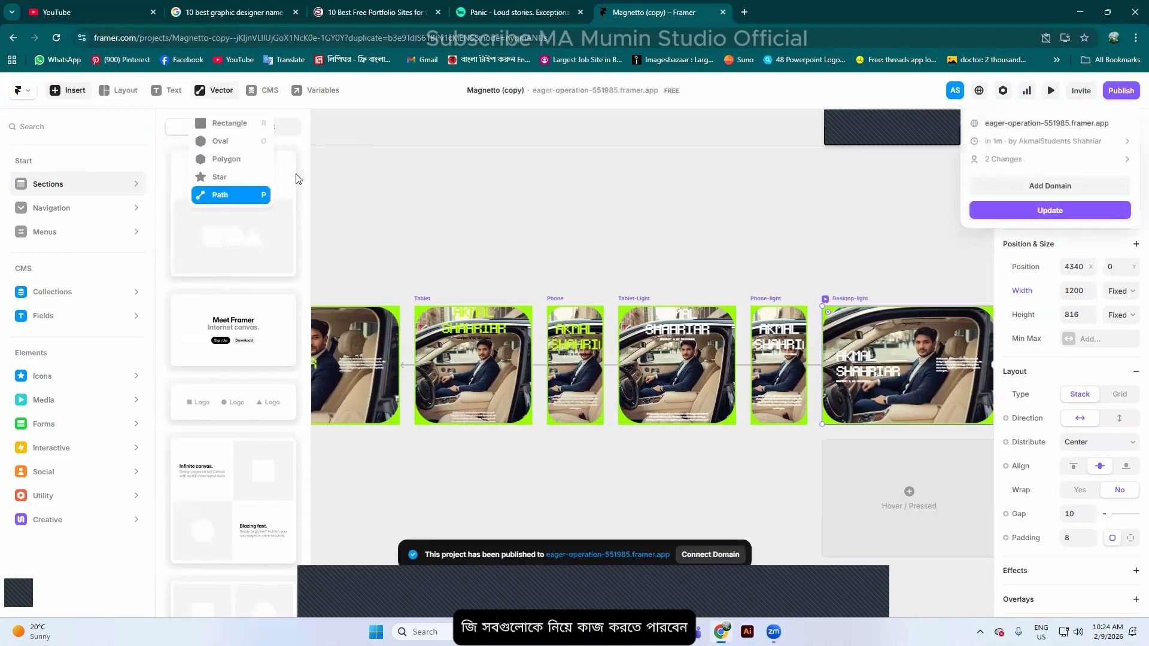
pyautogui.click(337, 112)
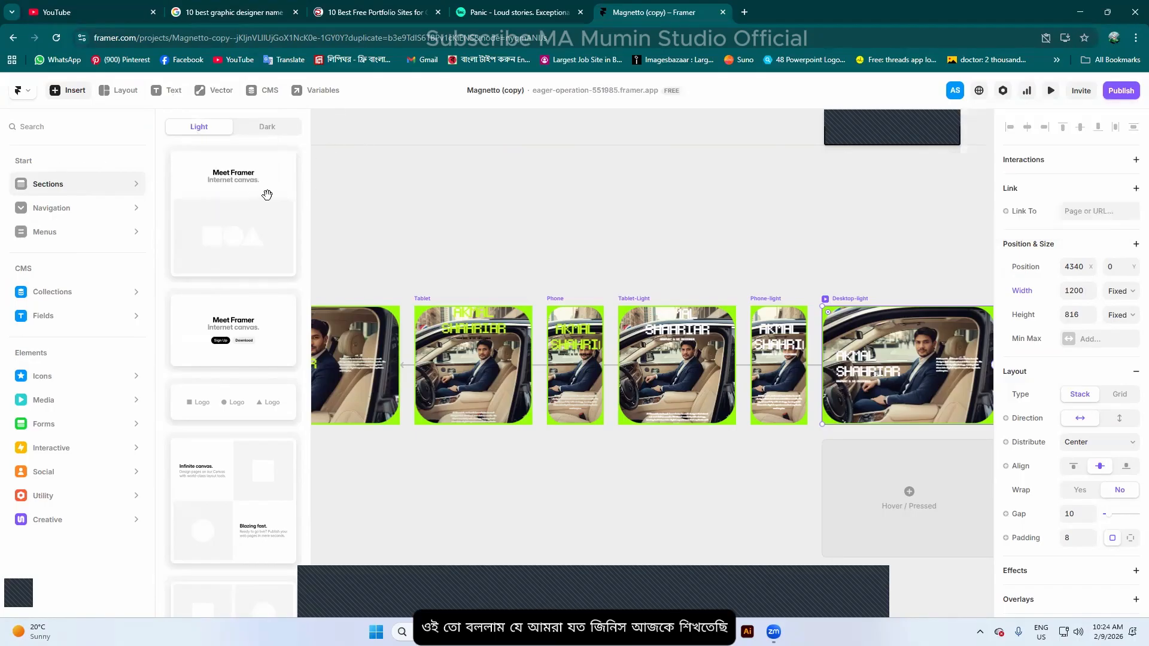
# Open the published site's domain settings for adding a domain, with the free Framer subdomain option selected
pyautogui.click(1127, 94)
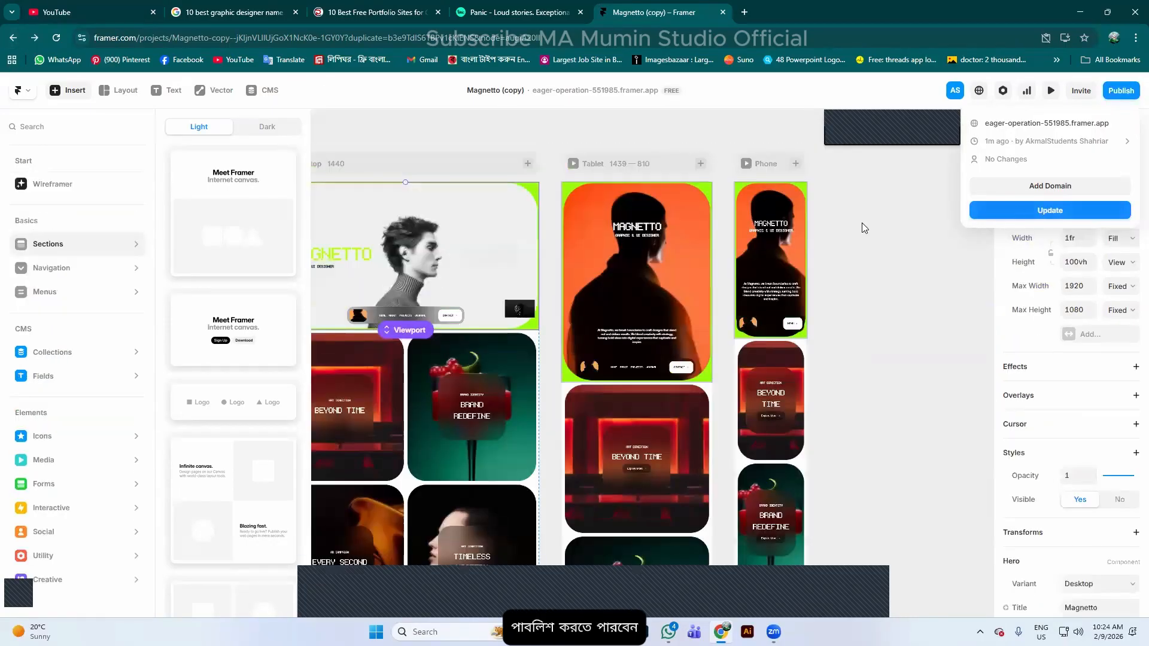
pyautogui.click(1048, 185)
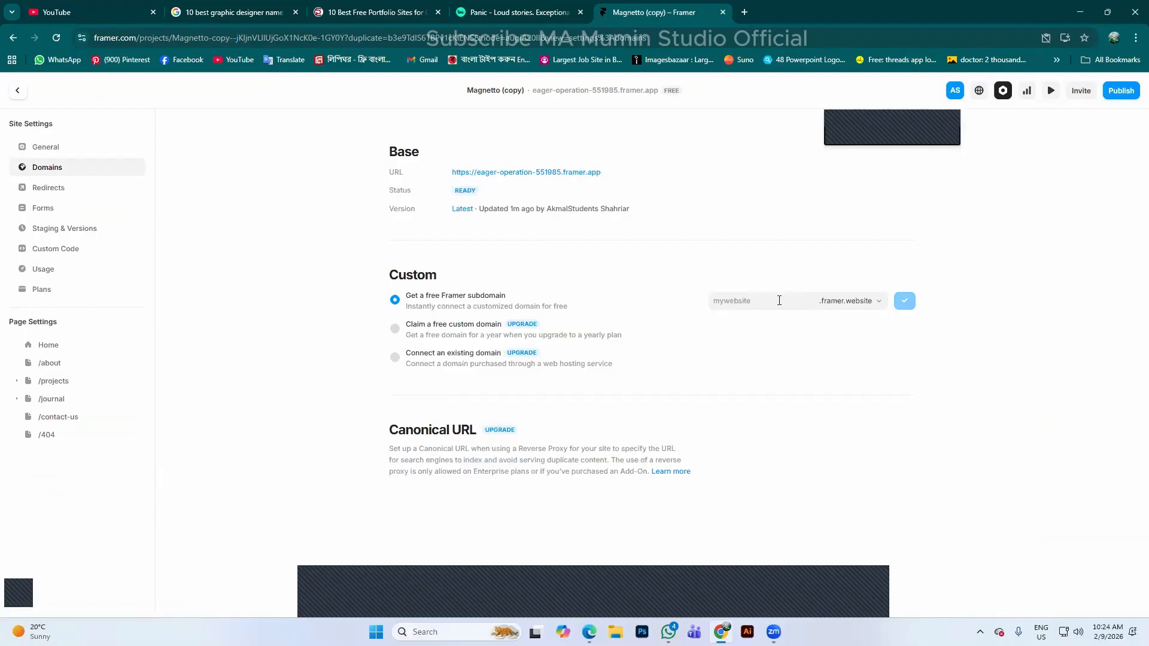
pyautogui.click(709, 304)
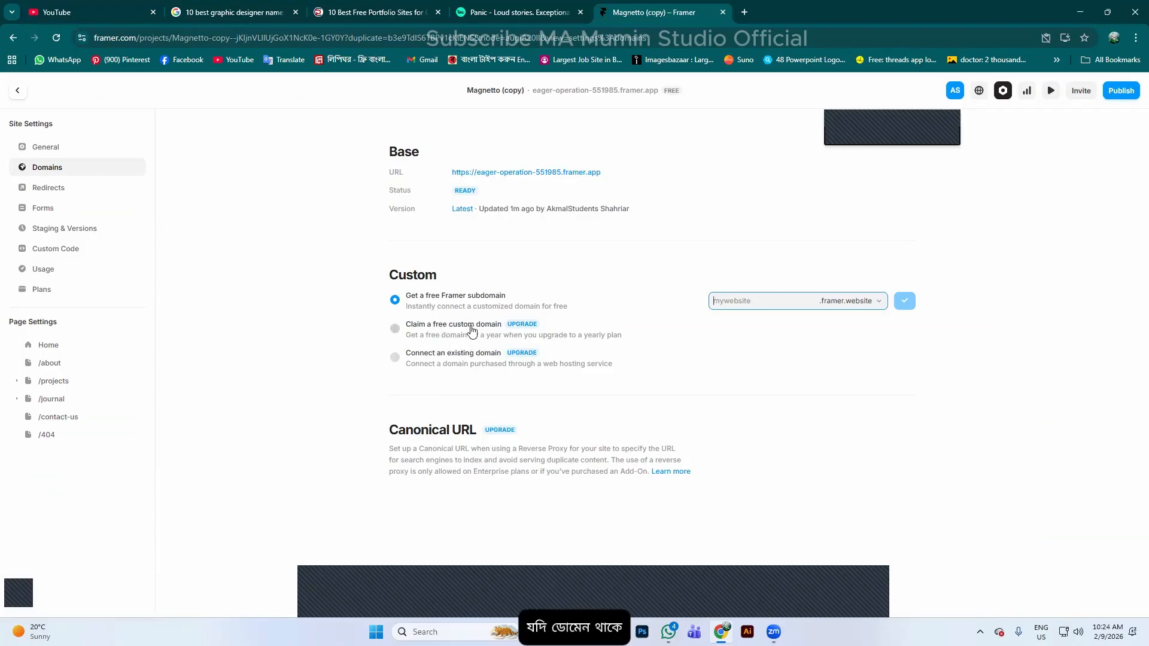
# Check the custom-domain option for connecting an existing domain and dismiss the plan offer
pyautogui.click(397, 361)
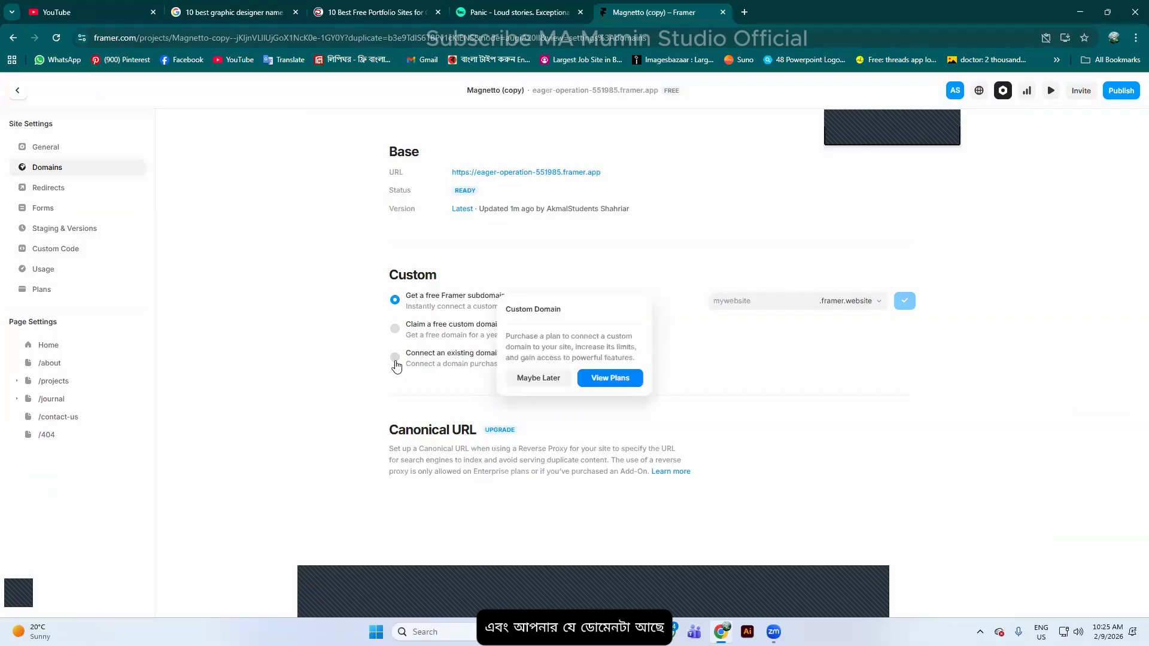
pyautogui.click(712, 358)
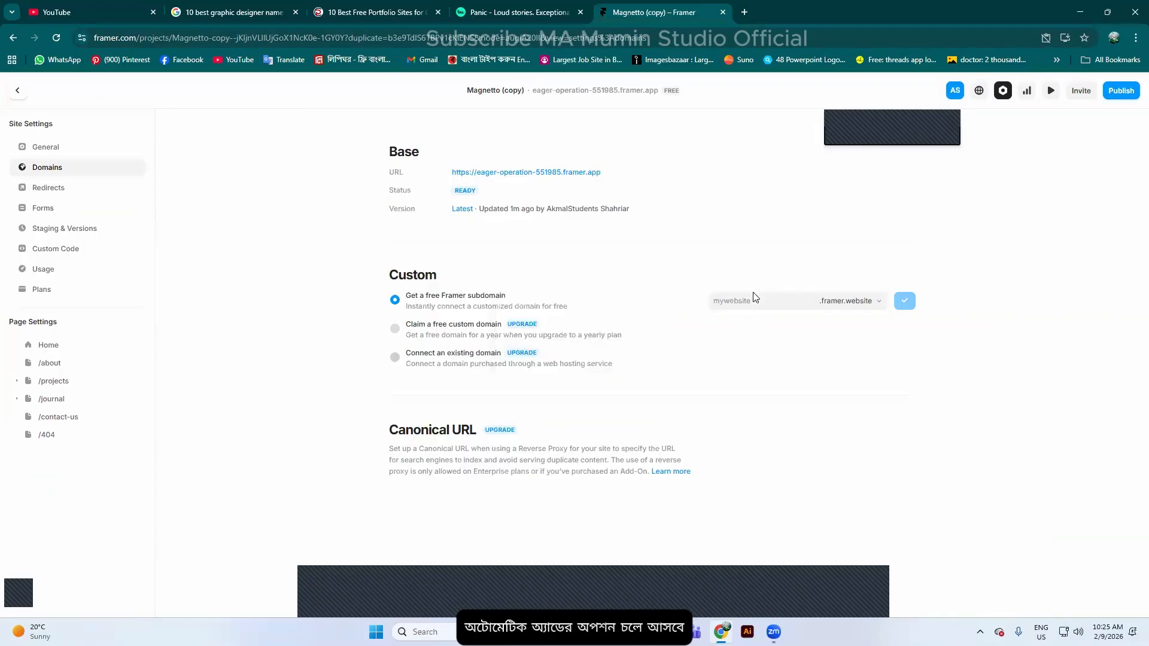
pyautogui.click(785, 304)
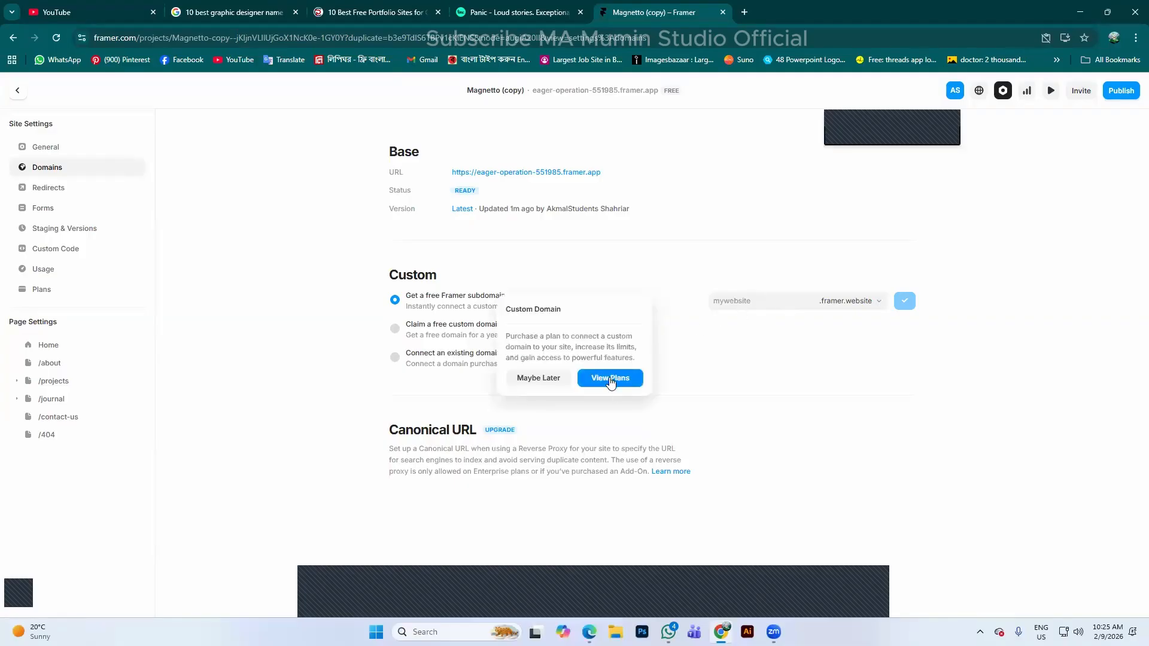
pyautogui.click(530, 380)
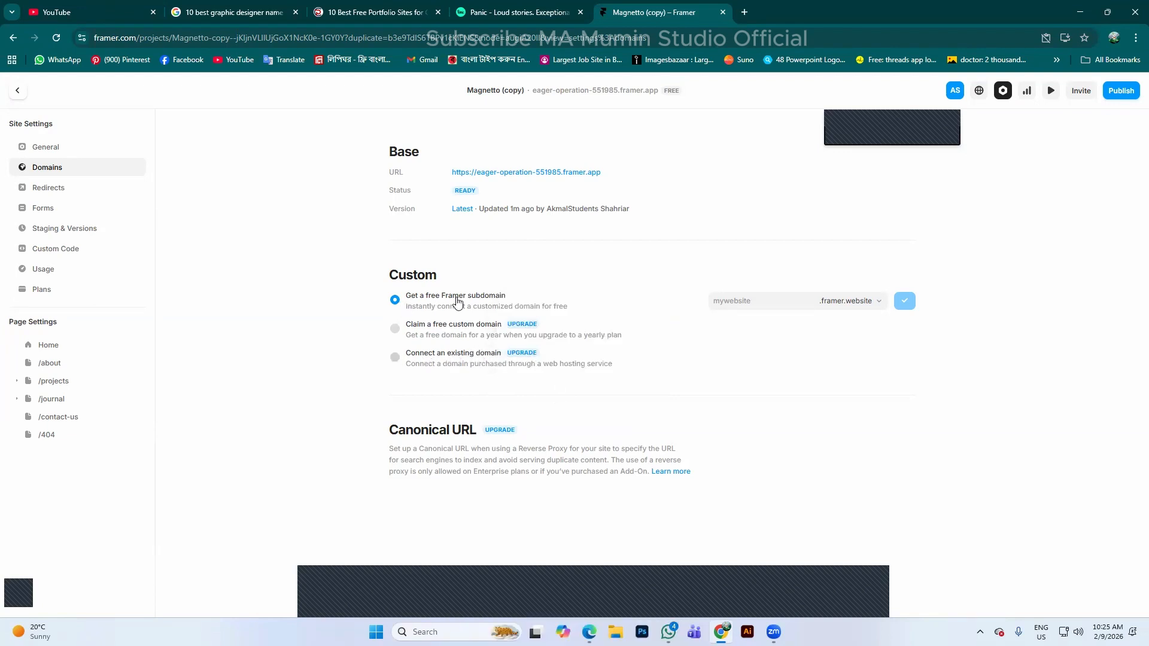
# Try to claim a free .framer.website subdomain using the portfolio owner's first name in lowercase
pyautogui.click(767, 302)
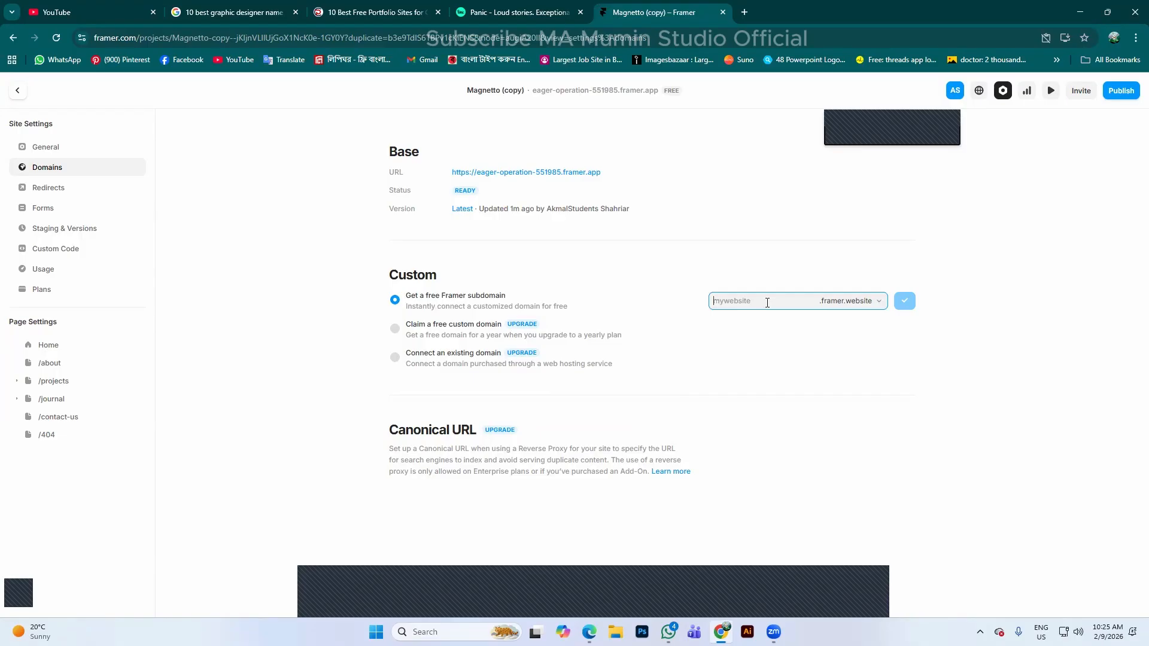
pyautogui.write('A')
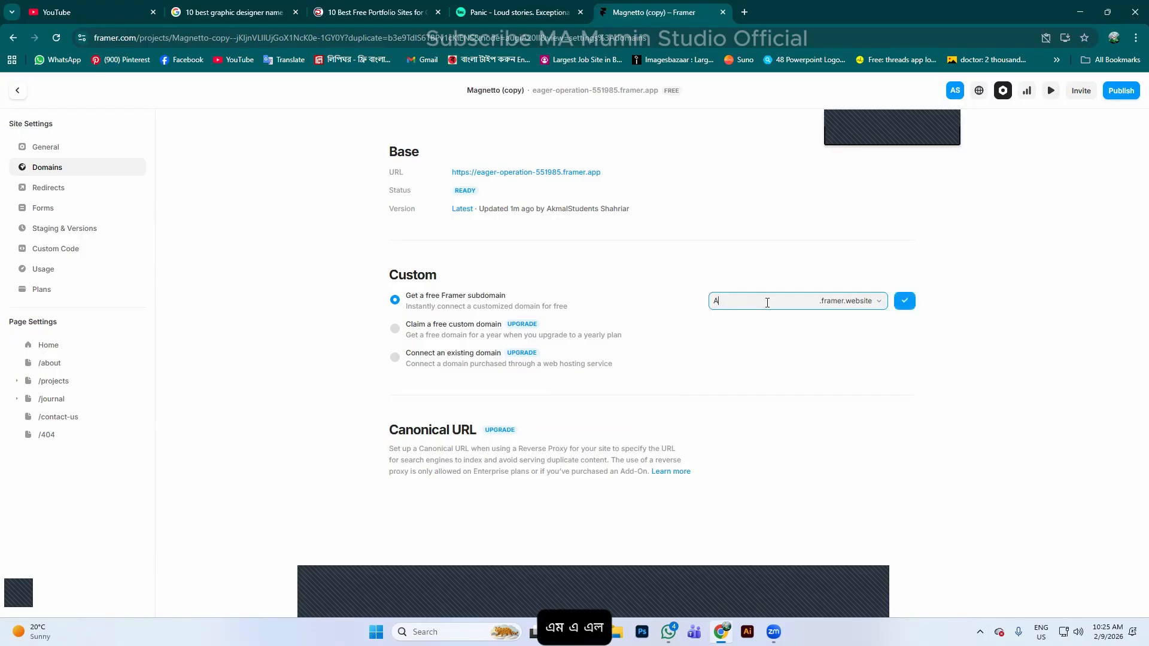
pyautogui.press('BackSpace')
pyautogui.write('akmal')
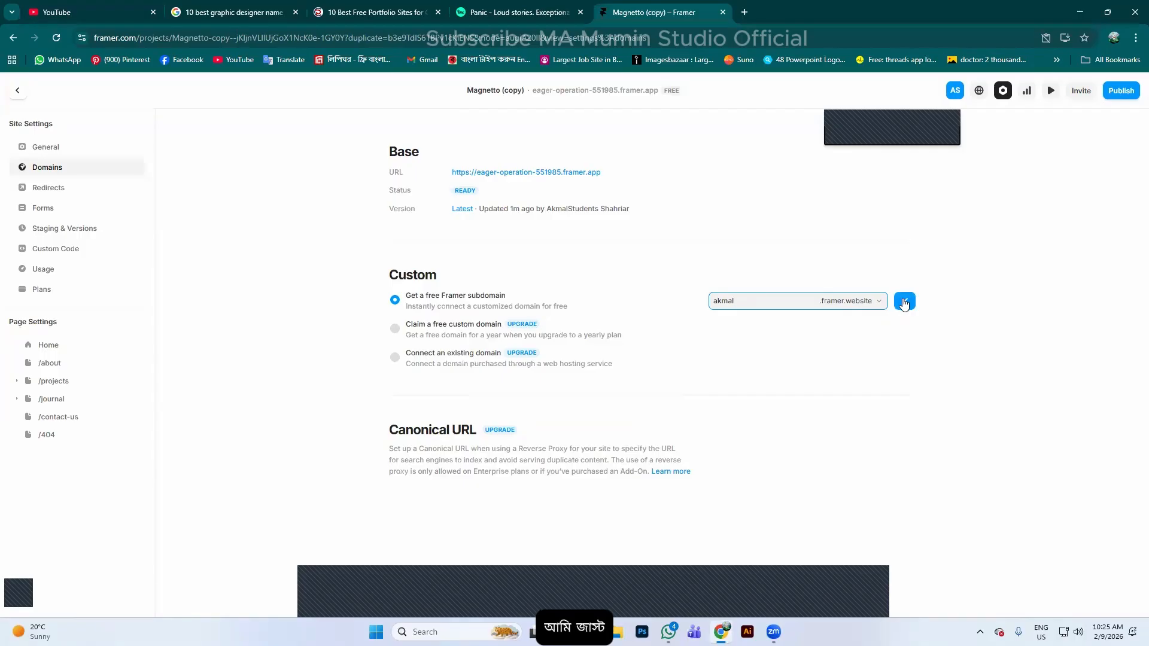
pyautogui.click(902, 301)
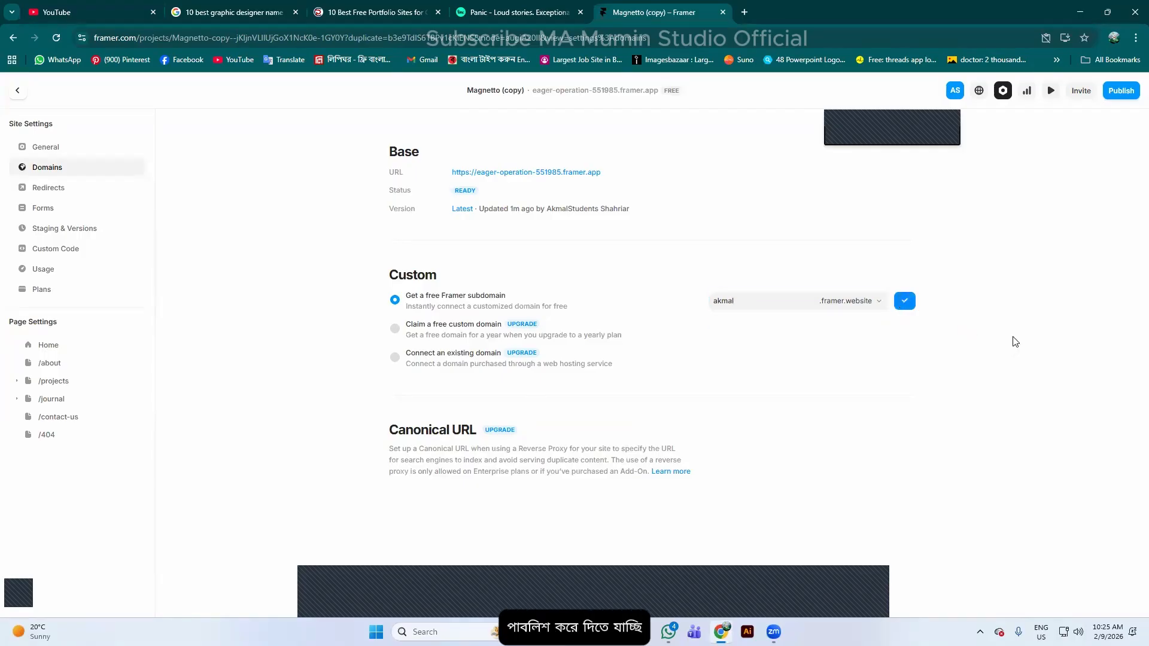
# Connect a free .framer.website subdomain using the portfolio owner's full name in lowercase without spaces
pyautogui.click(738, 301)
pyautogui.doubleClick(738, 300)
pyautogui.click(740, 300)
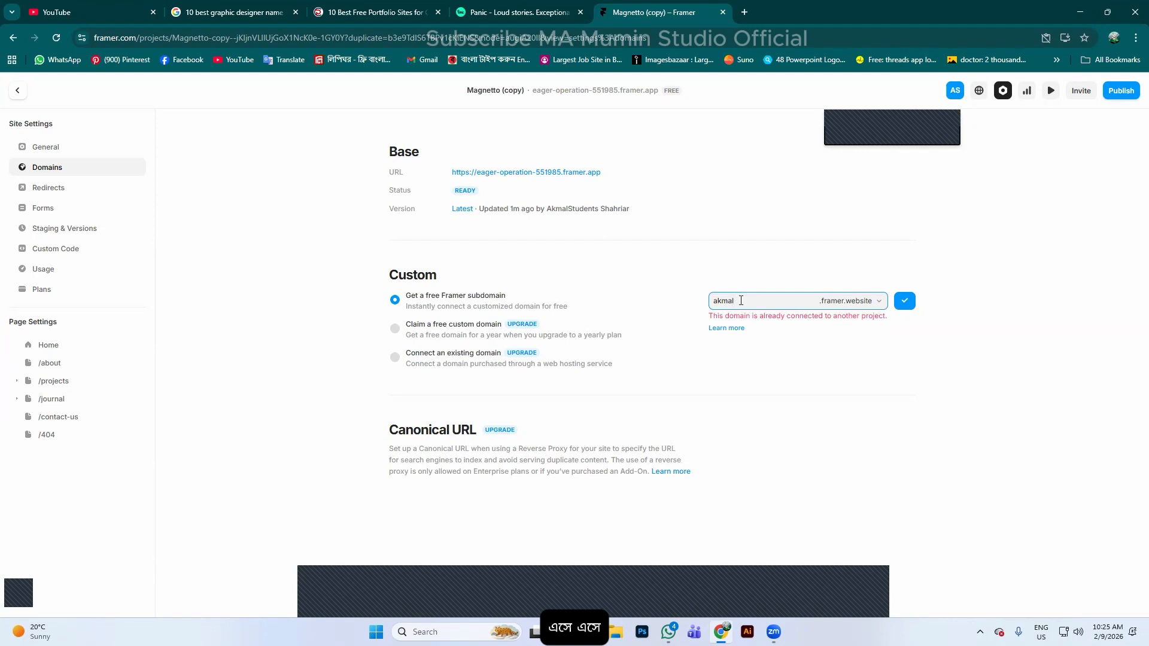
pyautogui.write('shah')
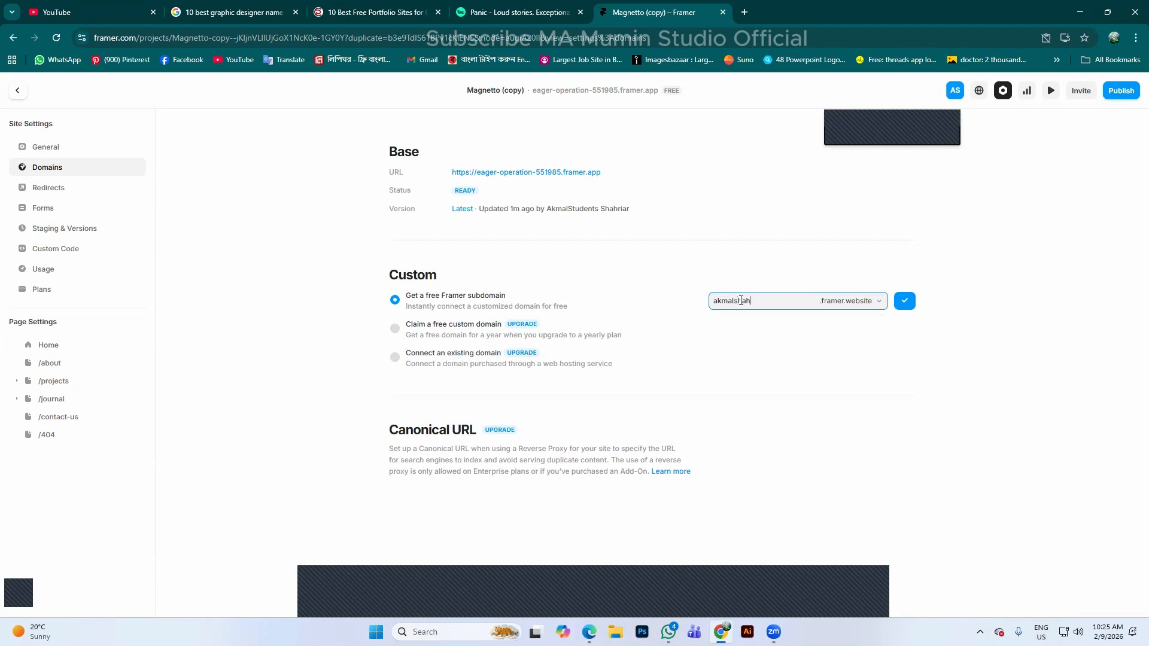
pyautogui.write('riar')
pyautogui.click(905, 301)
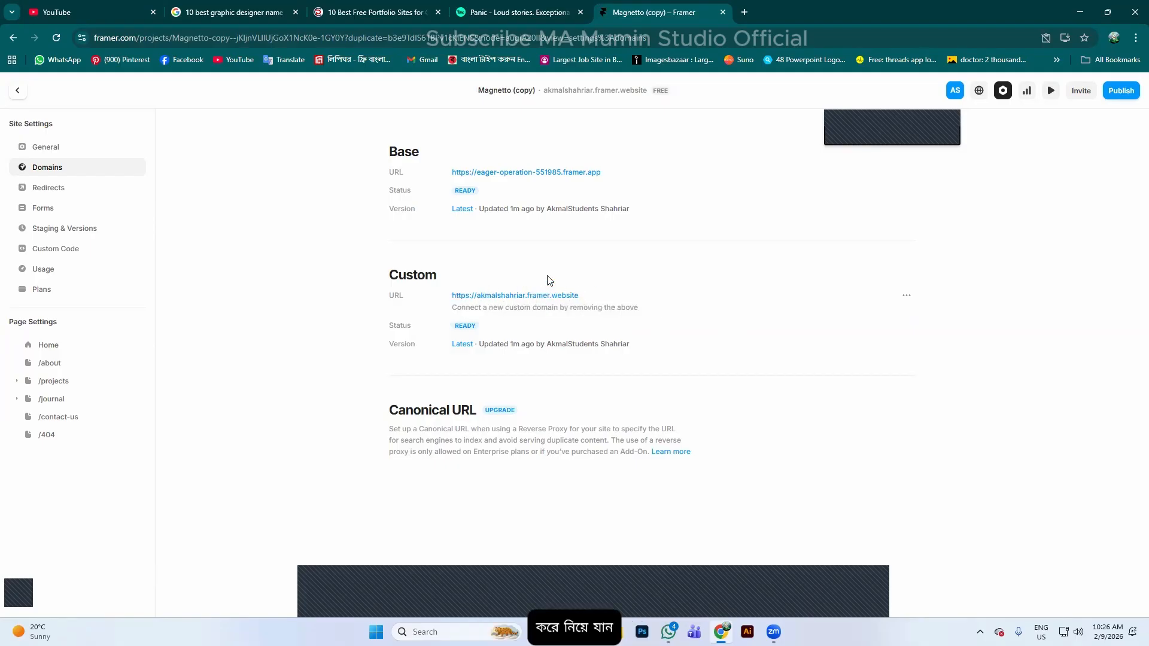
# Check the options for the connected custom domain without removing it, and open the live site at its custom subdomain
pyautogui.click(906, 296)
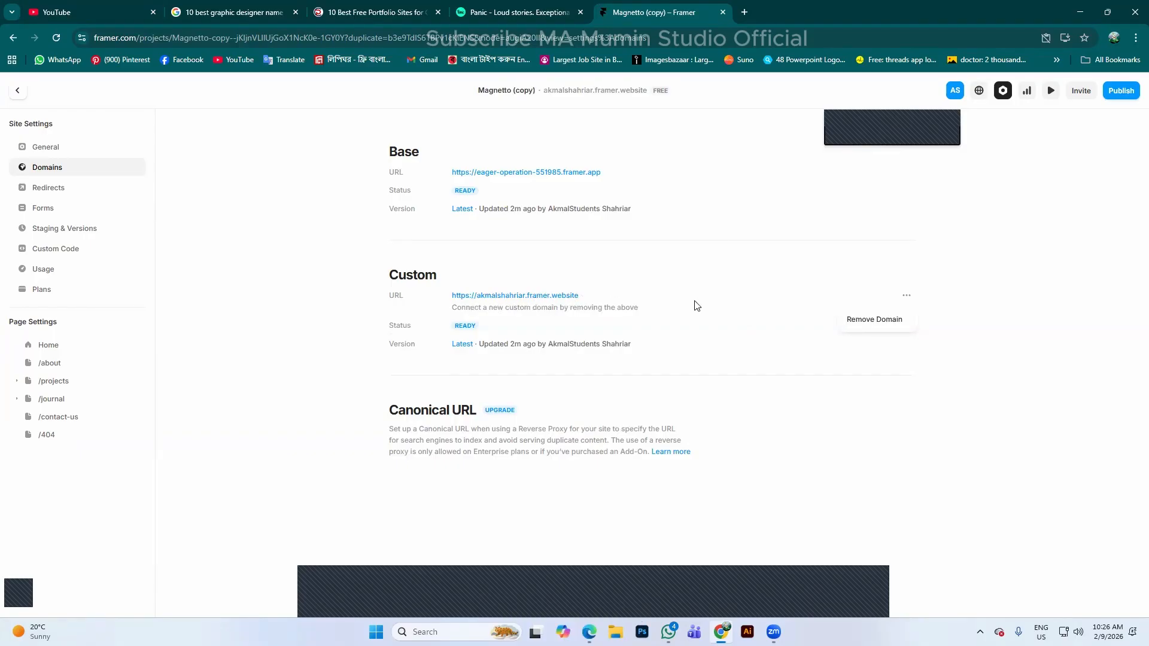
pyautogui.click(588, 302)
pyautogui.click(604, 298)
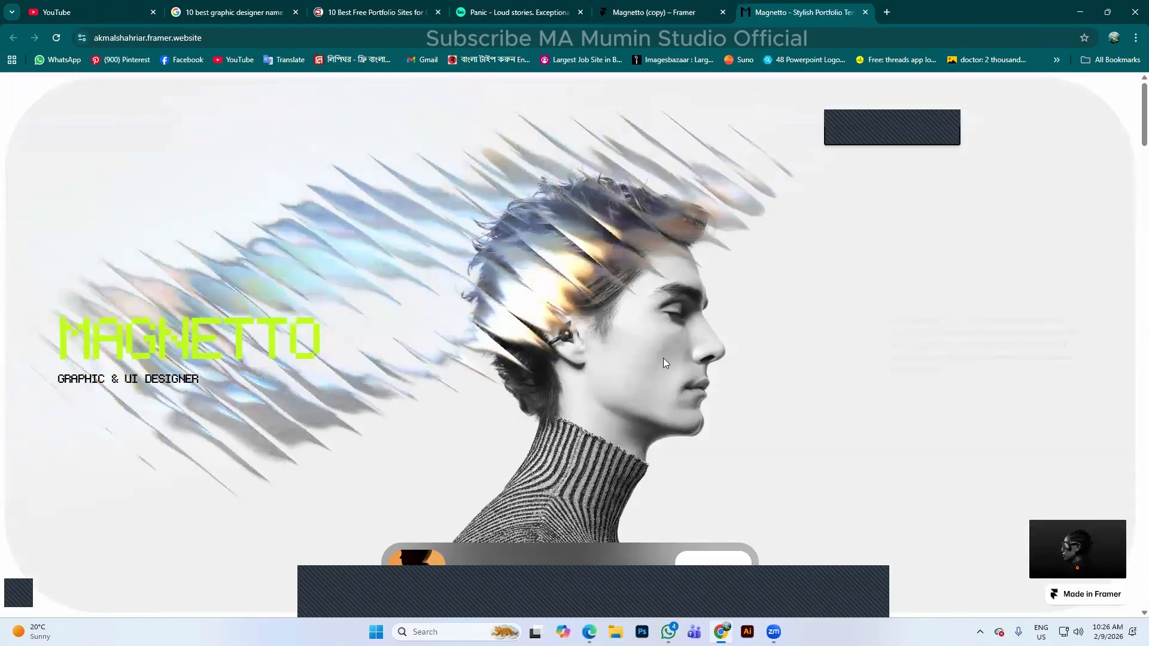
# Review the live home page from the project cards through clients, services, milestones and journal to the contact form and footer
pyautogui.scroll(-10, 621, 357)
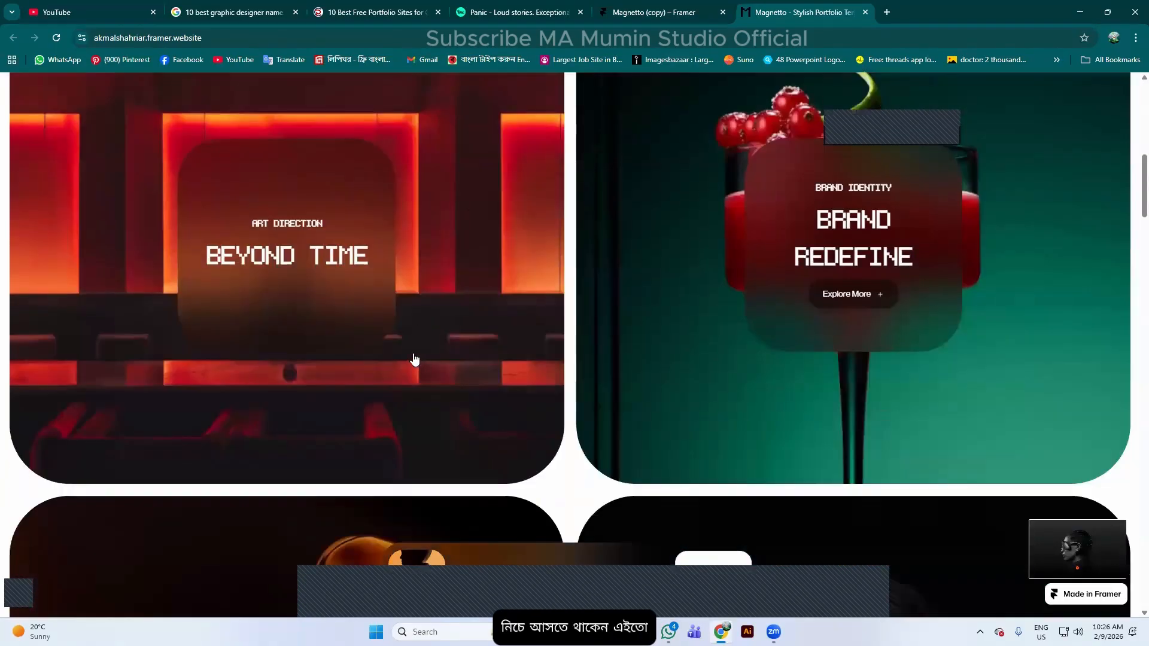
pyautogui.scroll(-12, 615, 377)
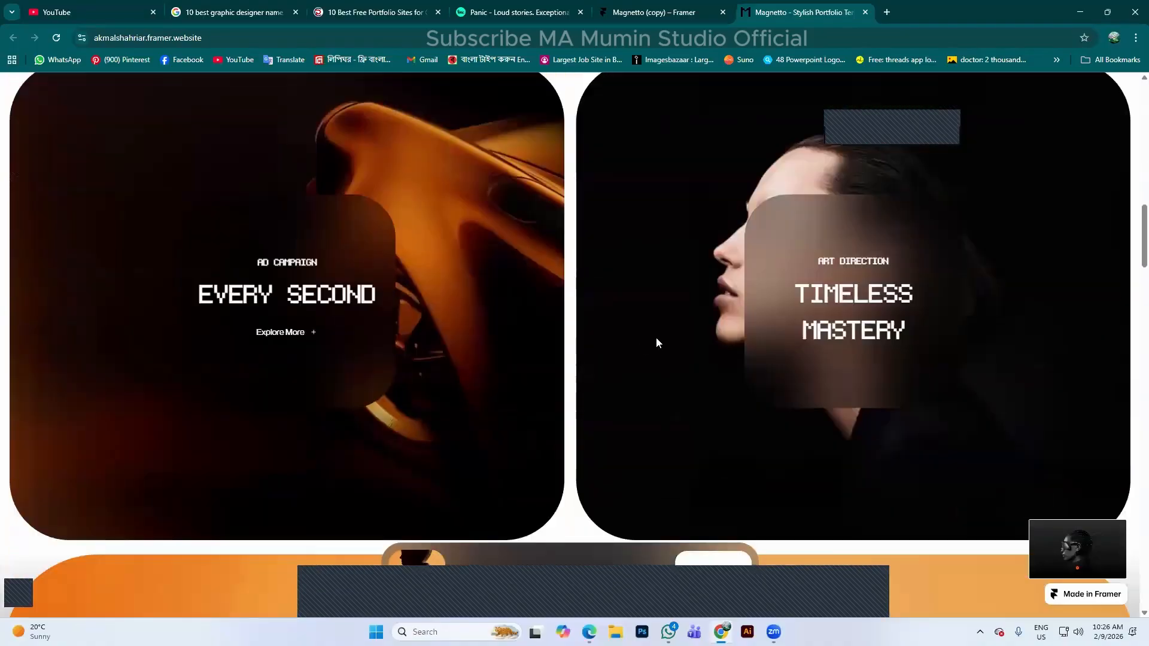
pyautogui.scroll(-12, 663, 342)
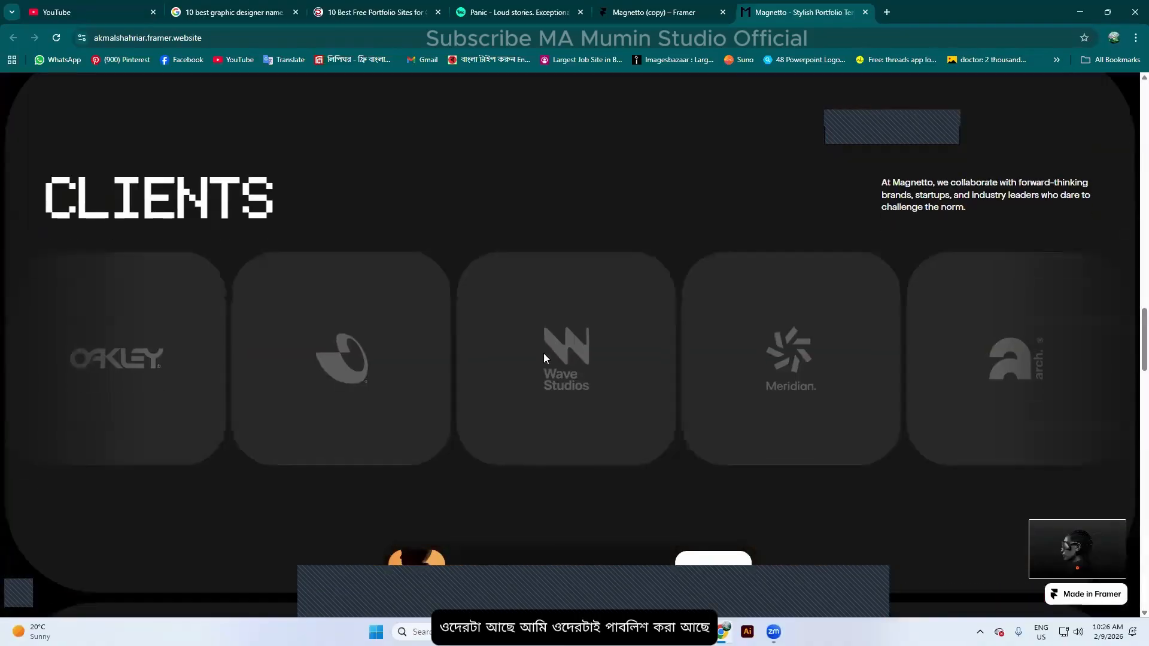
pyautogui.scroll(-2, 479, 342)
pyautogui.scroll(3, 419, 353)
pyautogui.scroll(-3, 415, 372)
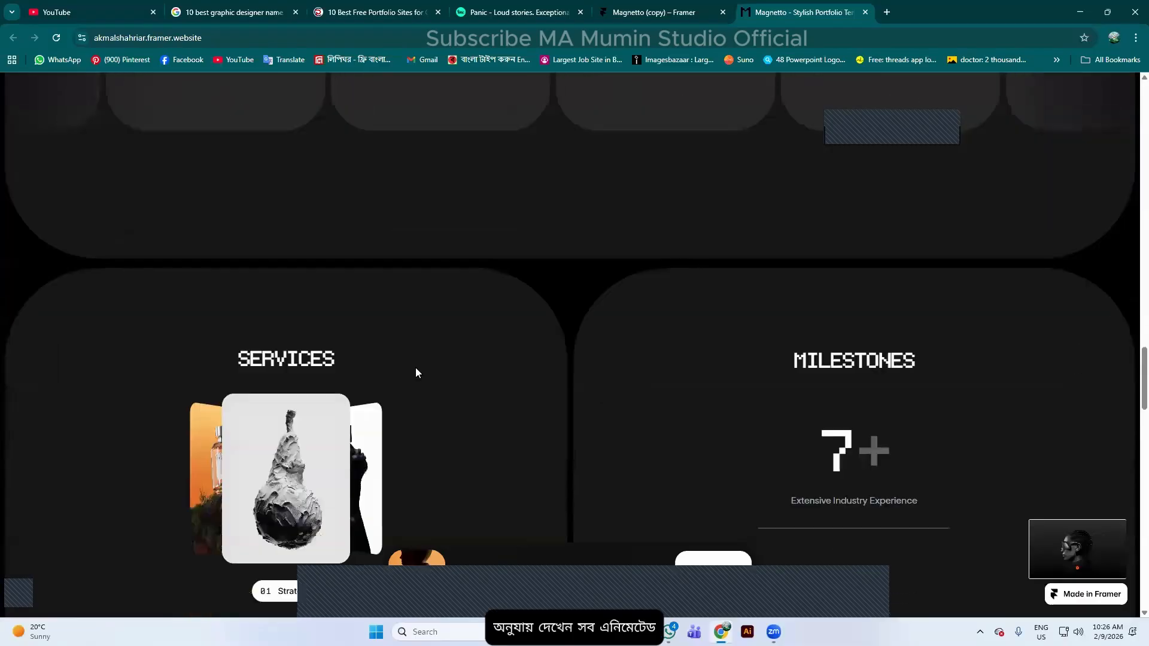
pyautogui.scroll(-2, 521, 351)
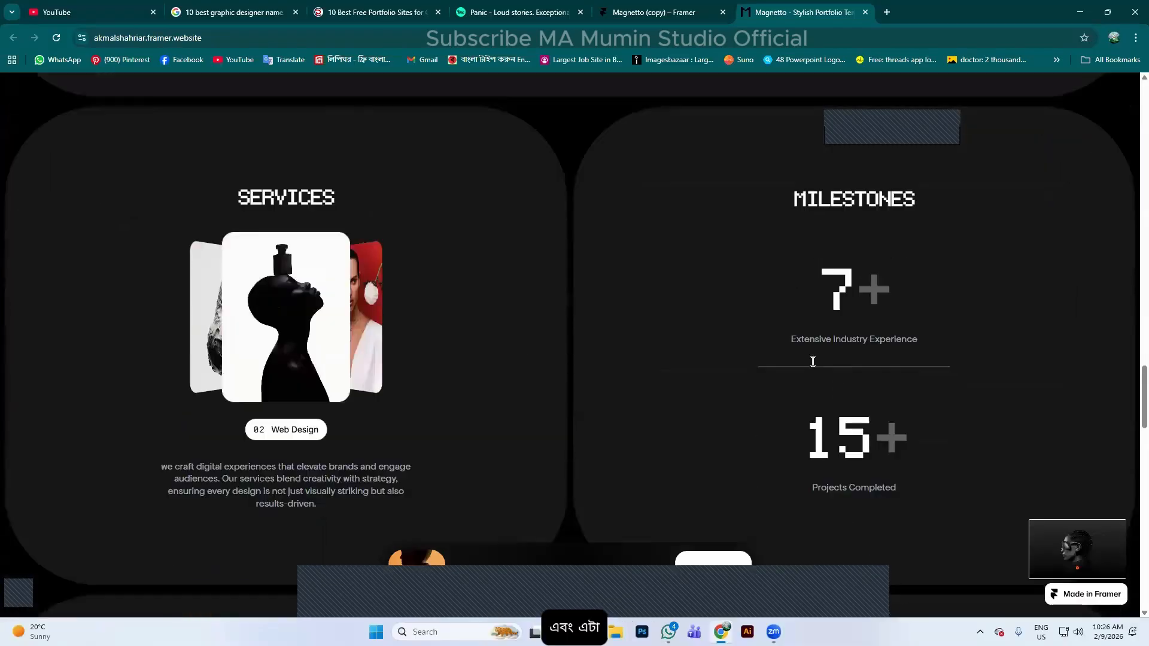
pyautogui.scroll(-6, 724, 374)
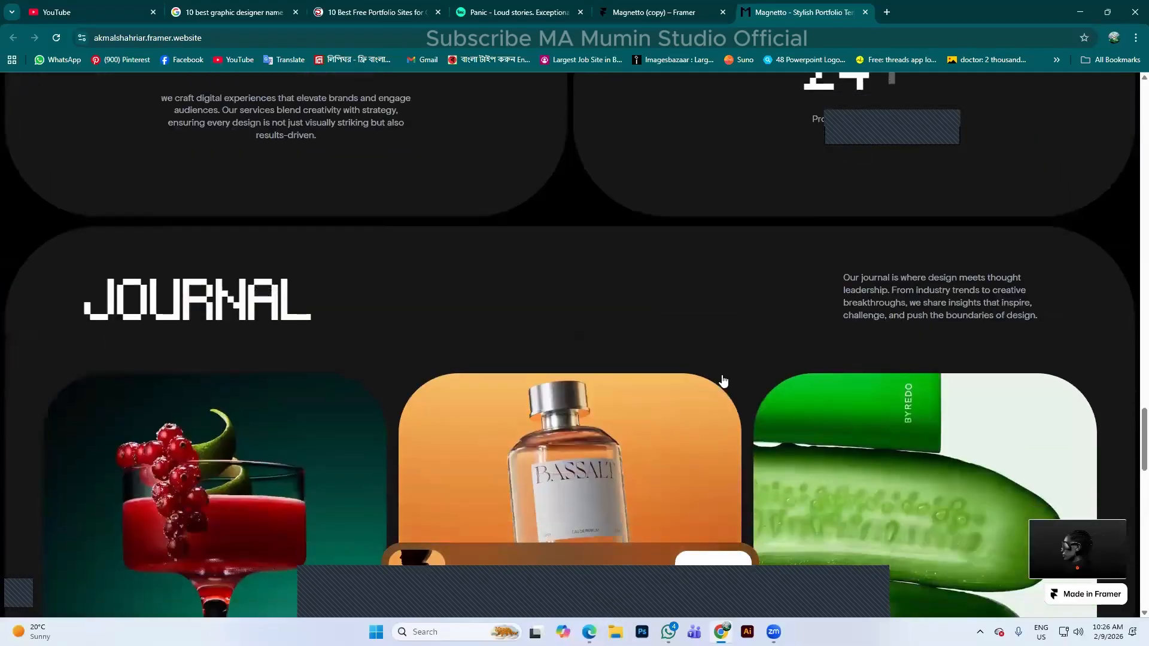
pyautogui.scroll(-6, 244, 320)
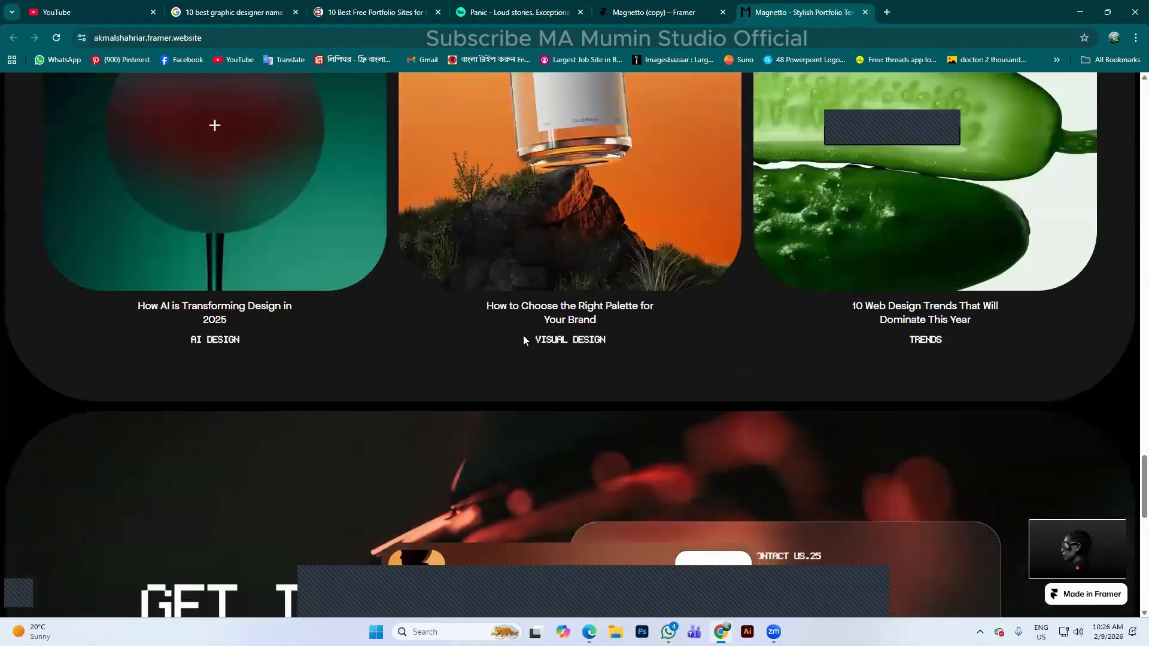
pyautogui.scroll(-12, 519, 340)
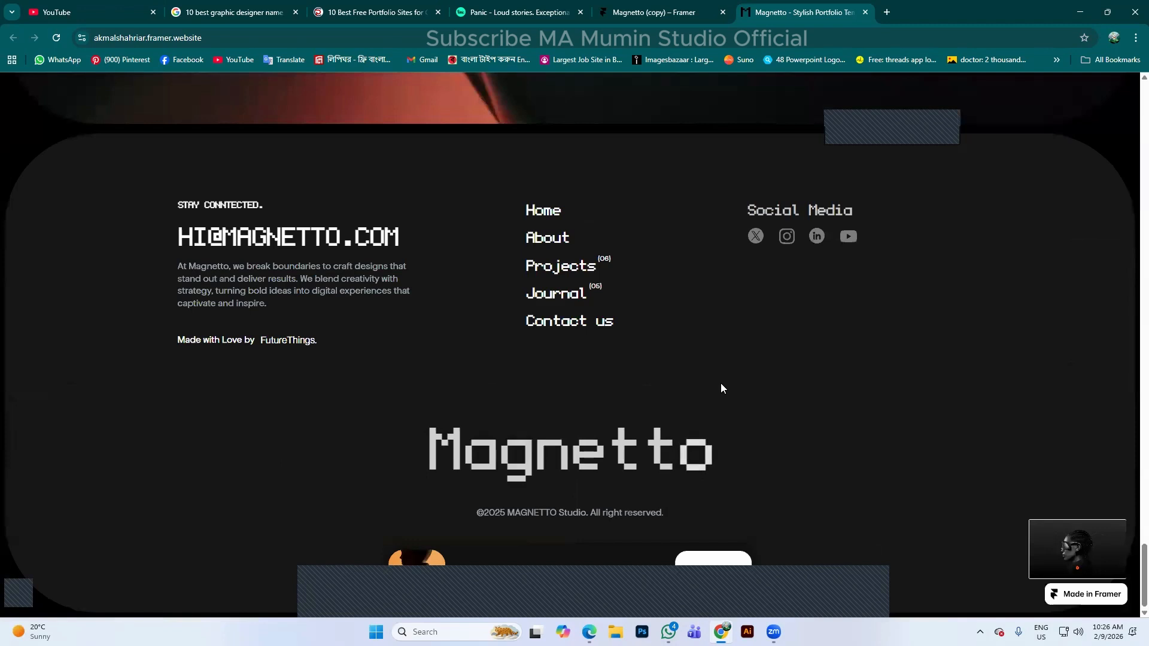
pyautogui.scroll(2, 721, 387)
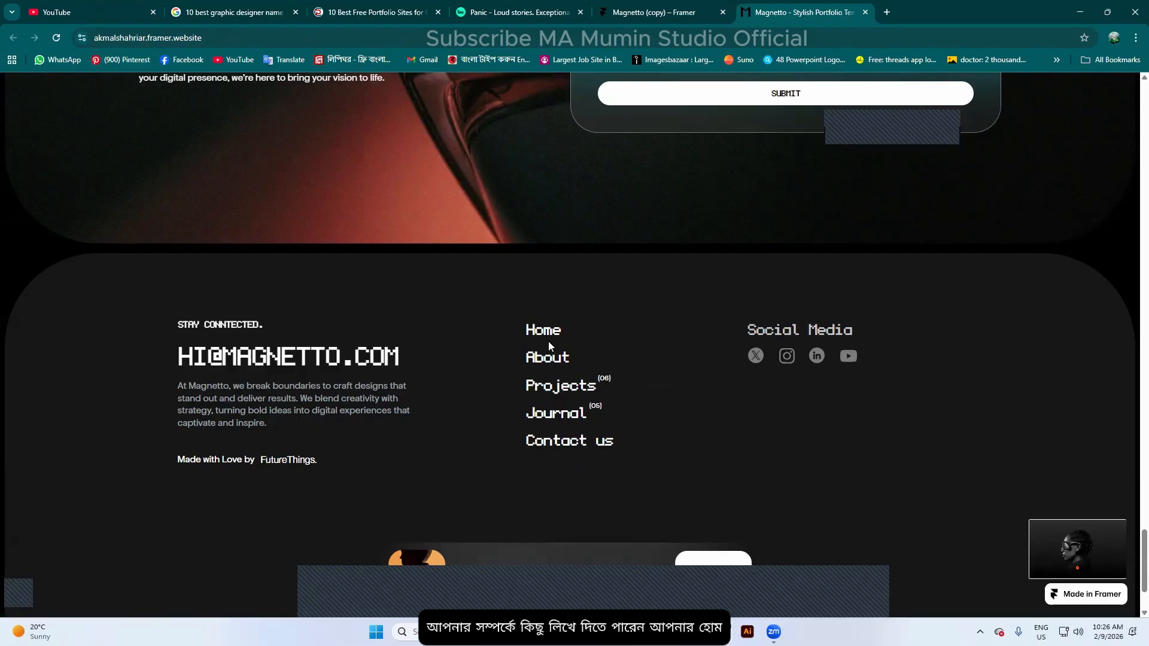
pyautogui.scroll(1, 549, 341)
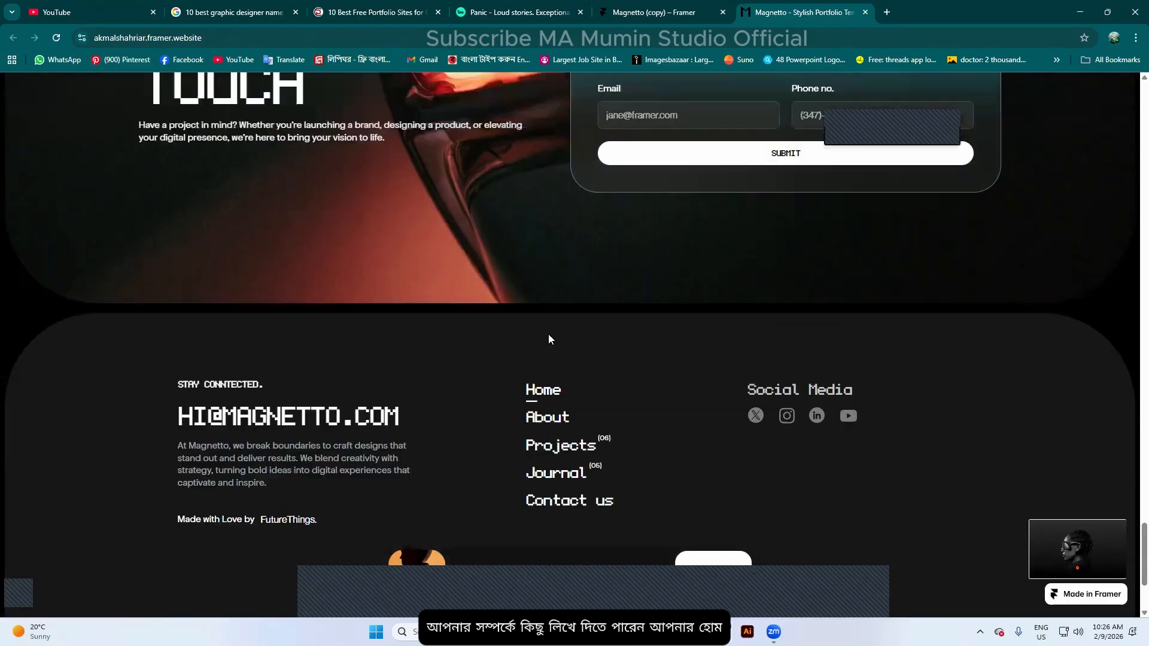
# Return to the start of the home page and examine the hero's title, subtitle and the first project cards
pyautogui.click(577, 384)
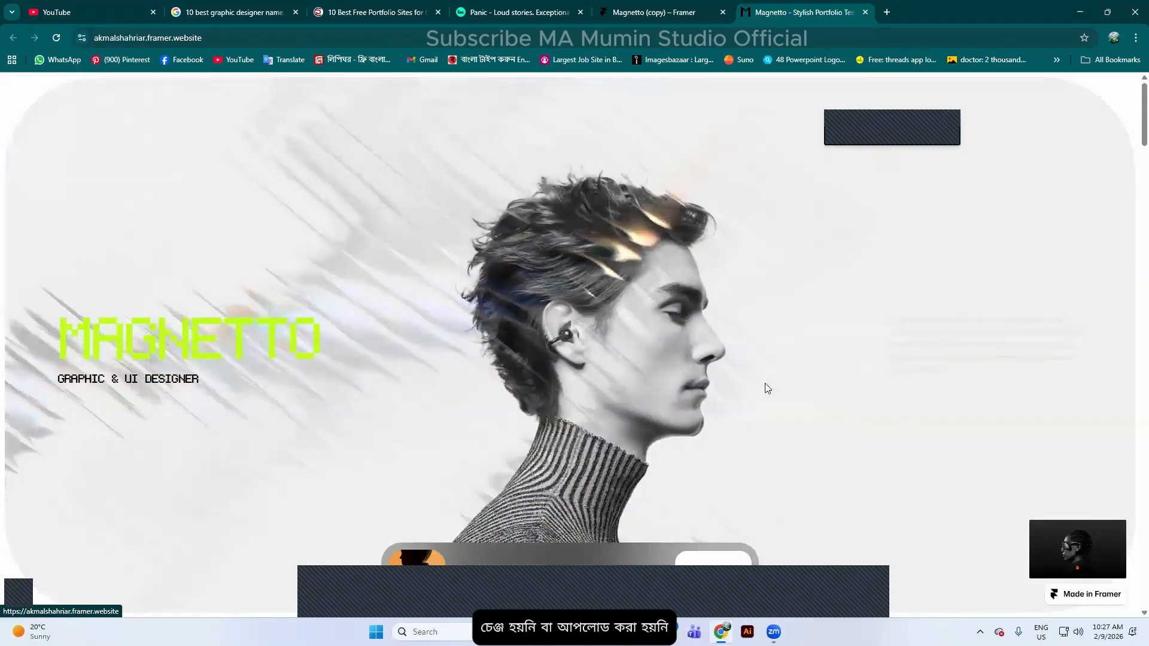
pyautogui.moveTo(1093, 563)
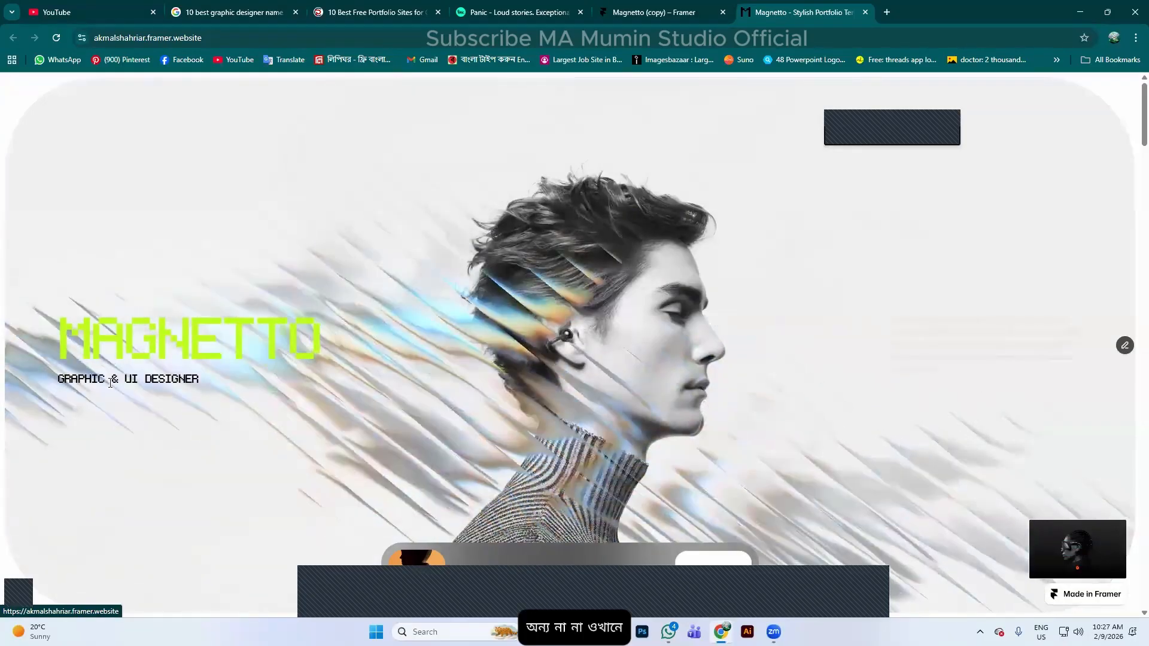
pyautogui.moveTo(70, 381); pyautogui.dragTo(184, 380)
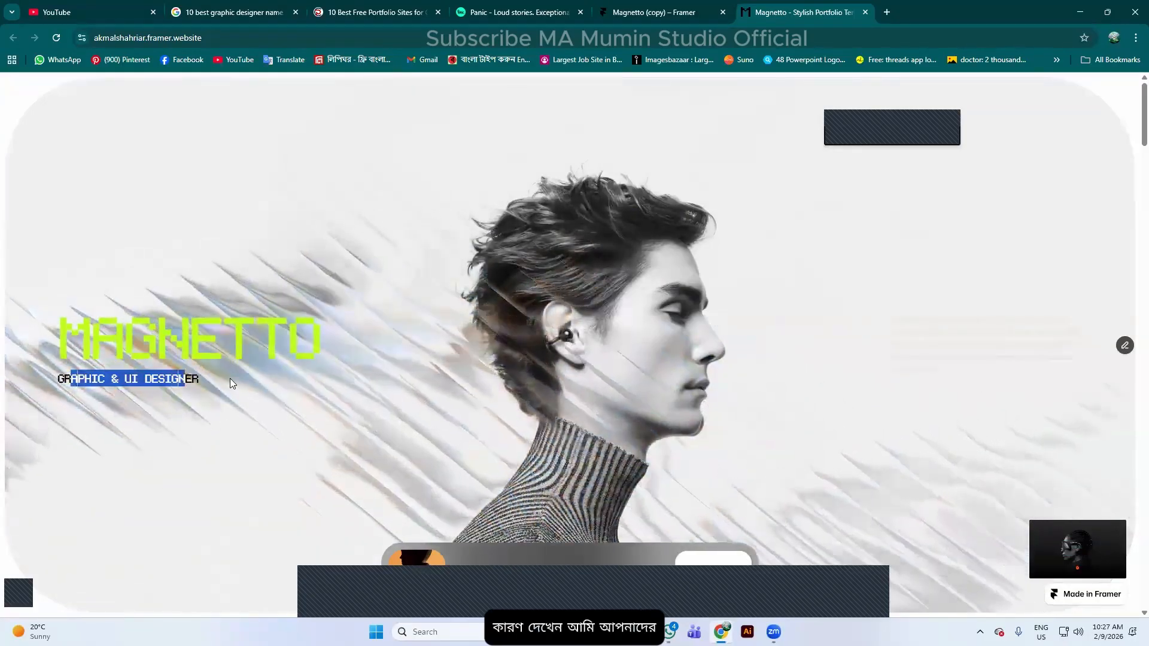
pyautogui.click(233, 314)
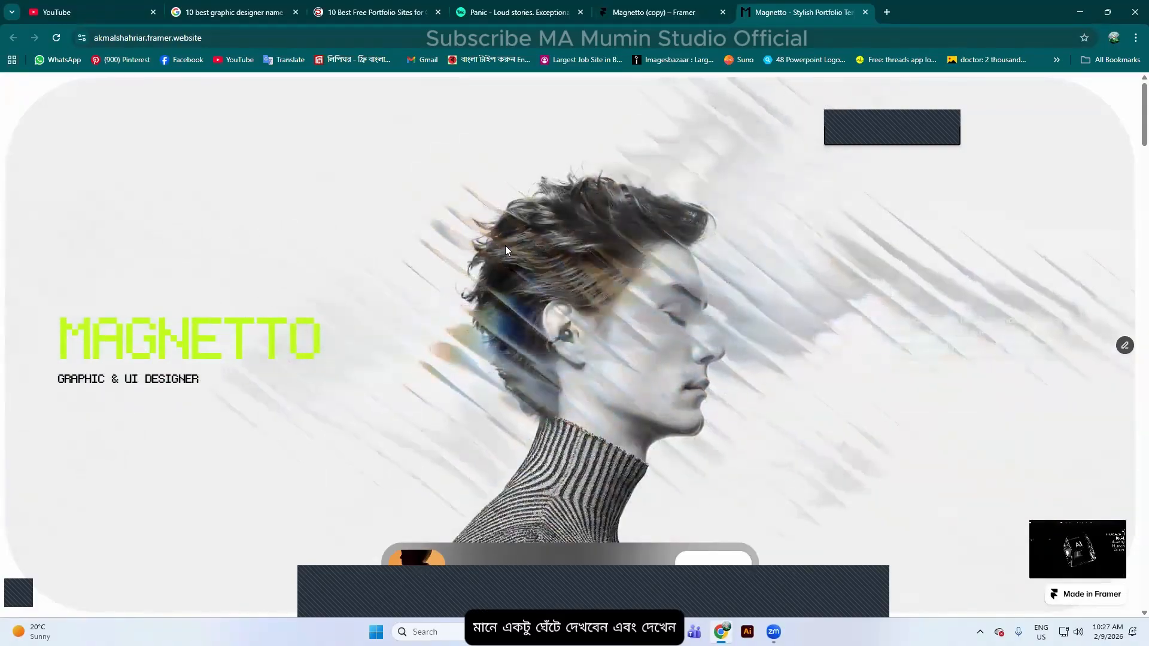
pyautogui.scroll(-1, 400, 275)
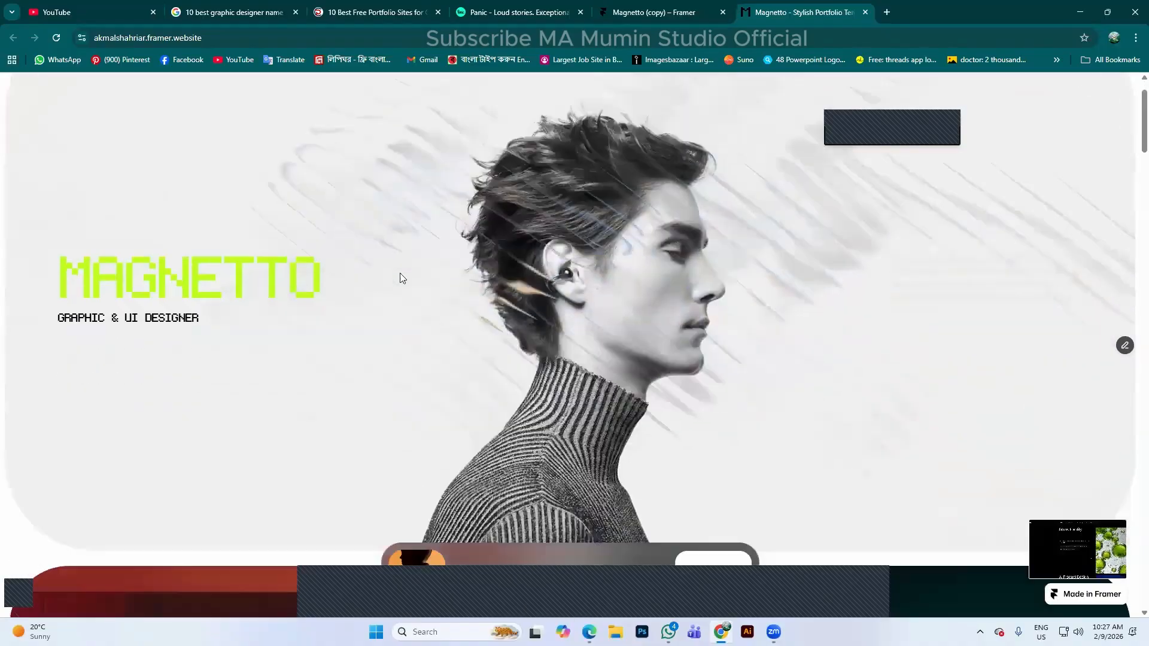
pyautogui.scroll(-2, 400, 277)
pyautogui.scroll(1, 431, 193)
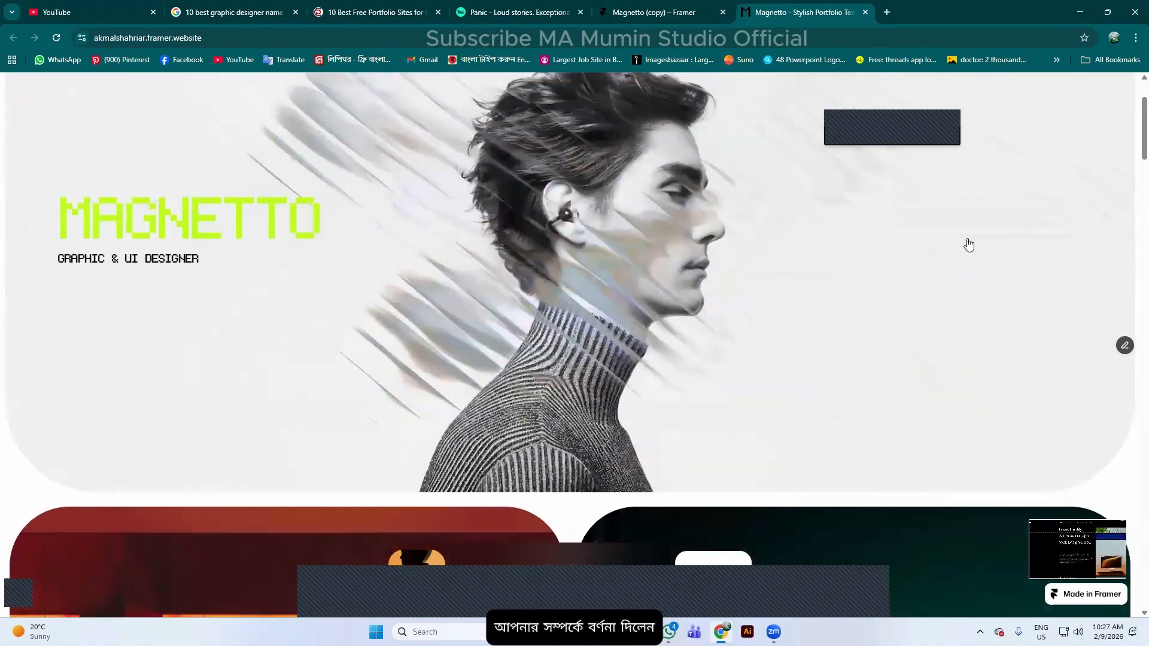
pyautogui.scroll(-4, 575, 354)
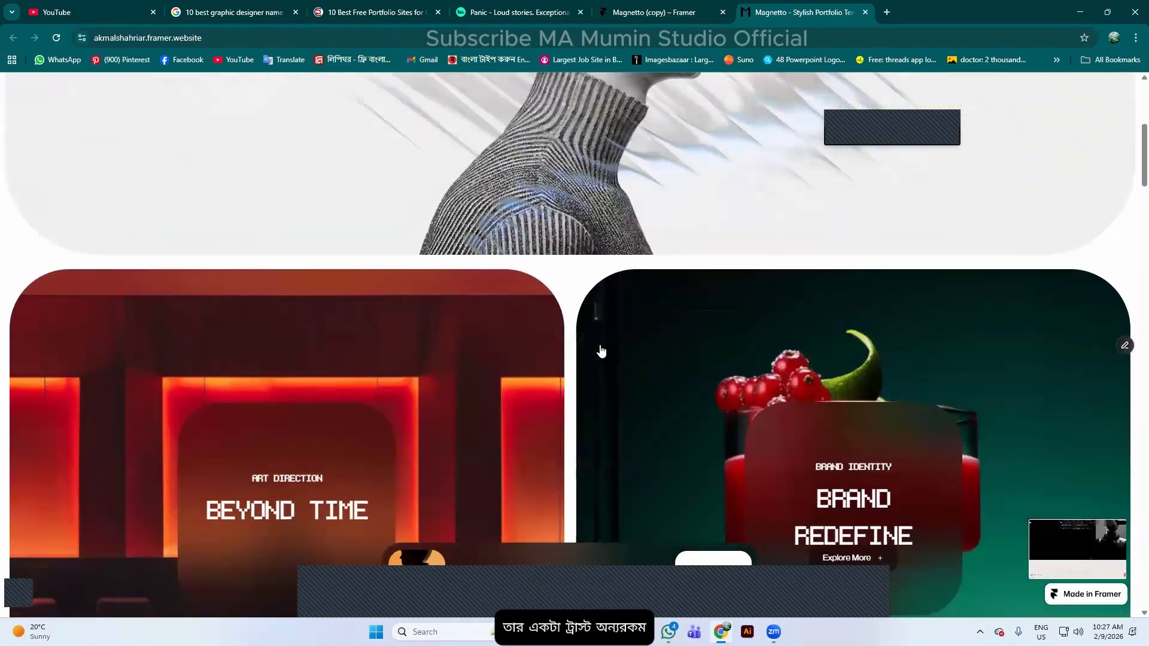
pyautogui.scroll(-3, 238, 453)
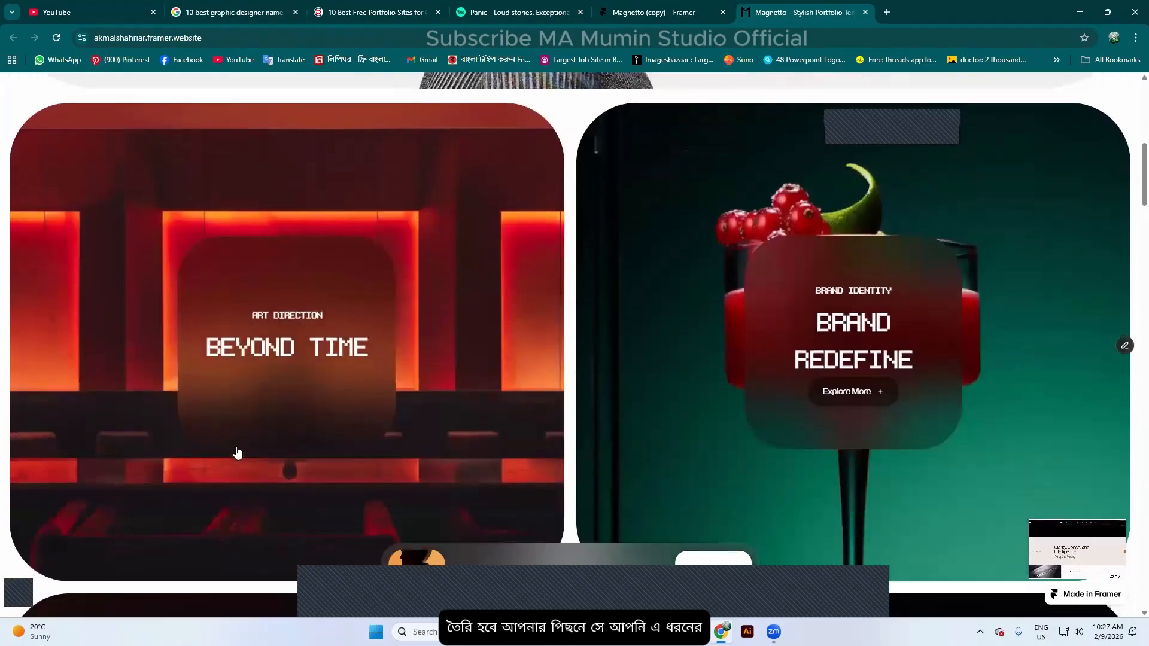
# Open the Beyond Time project page and review its hero, descriptions, images and contact form
pyautogui.moveTo(351, 331)
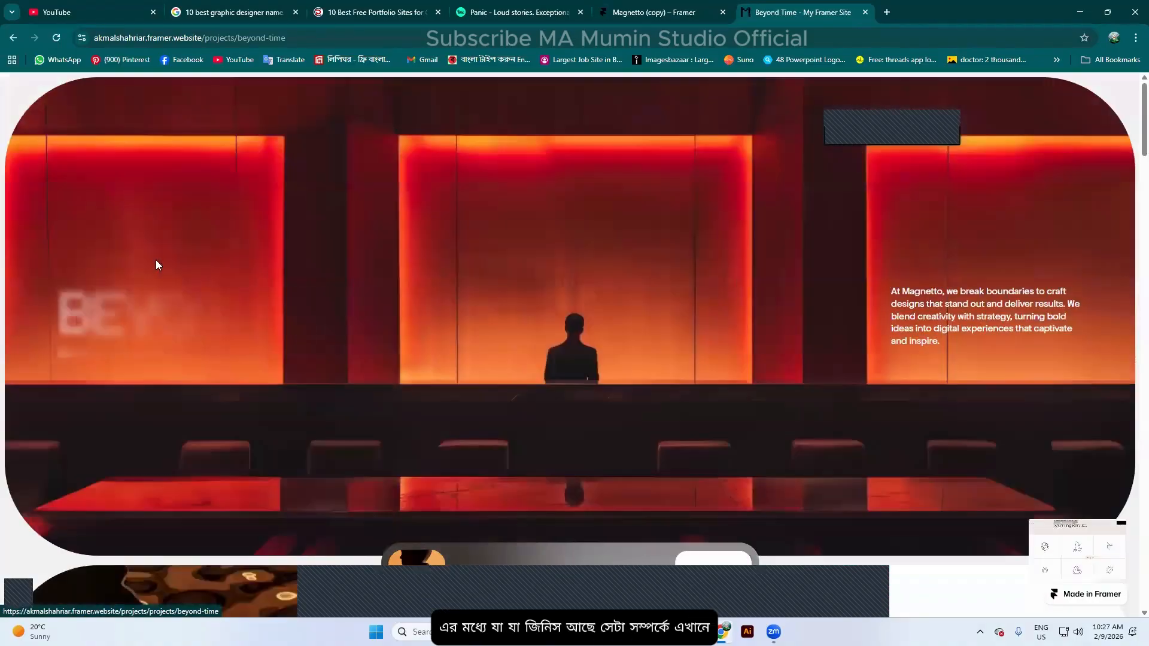
pyautogui.scroll(-5, 529, 432)
pyautogui.scroll(-8, 571, 442)
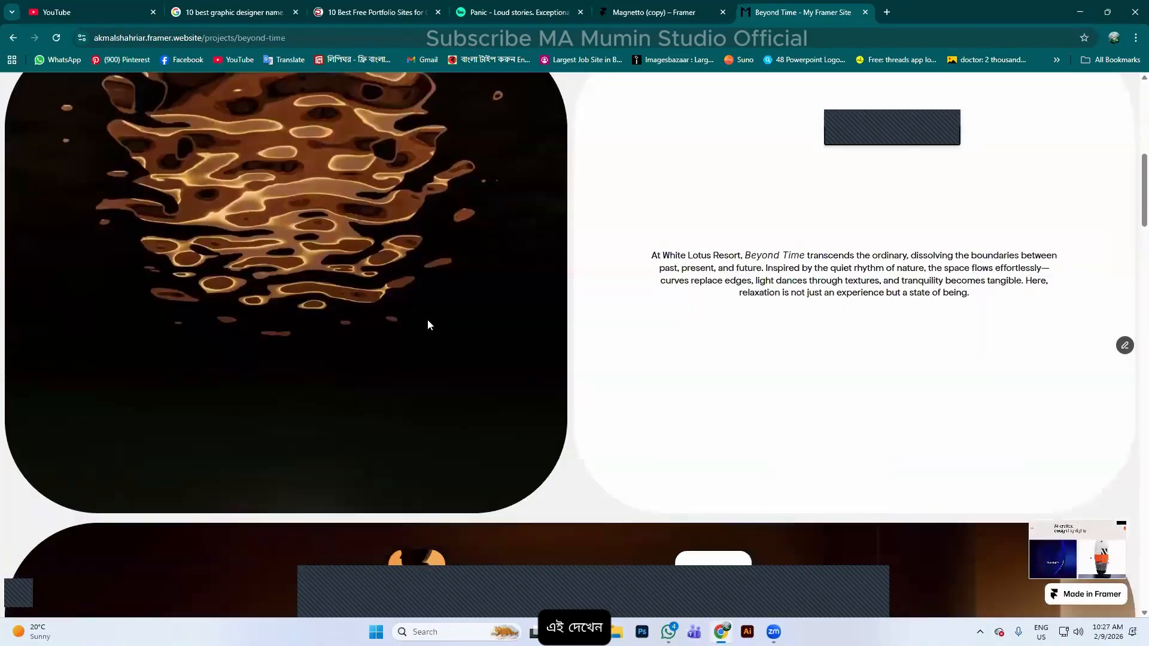
pyautogui.scroll(8, 571, 316)
pyautogui.scroll(4, 579, 276)
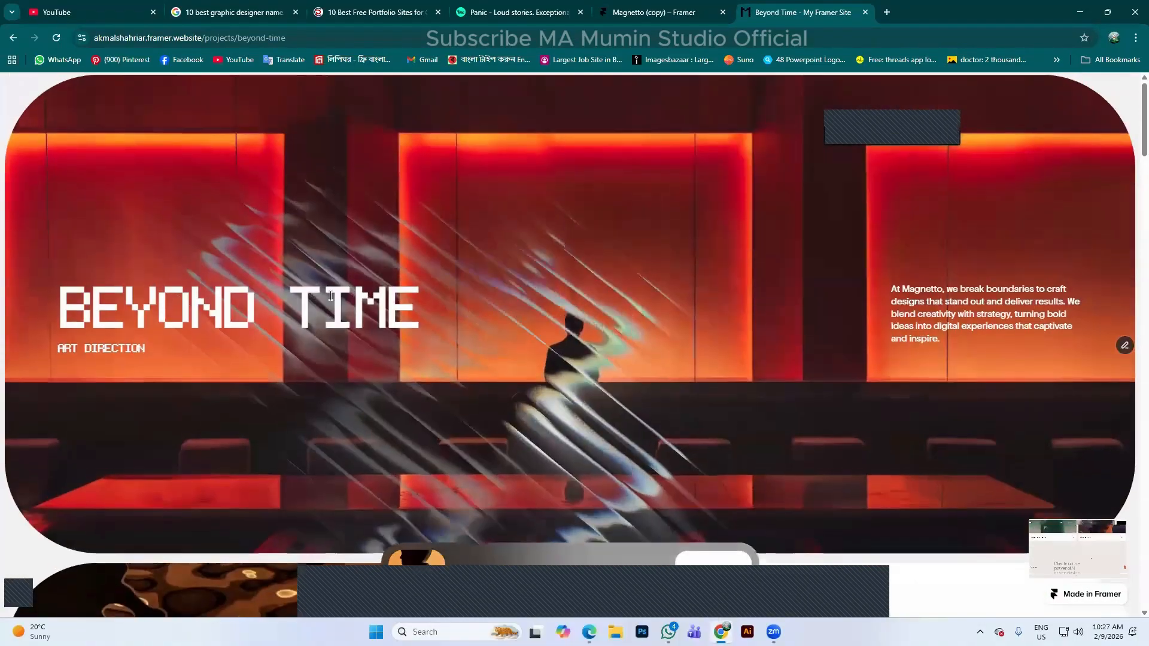
pyautogui.scroll(-3, 656, 386)
pyautogui.scroll(-4, 656, 386)
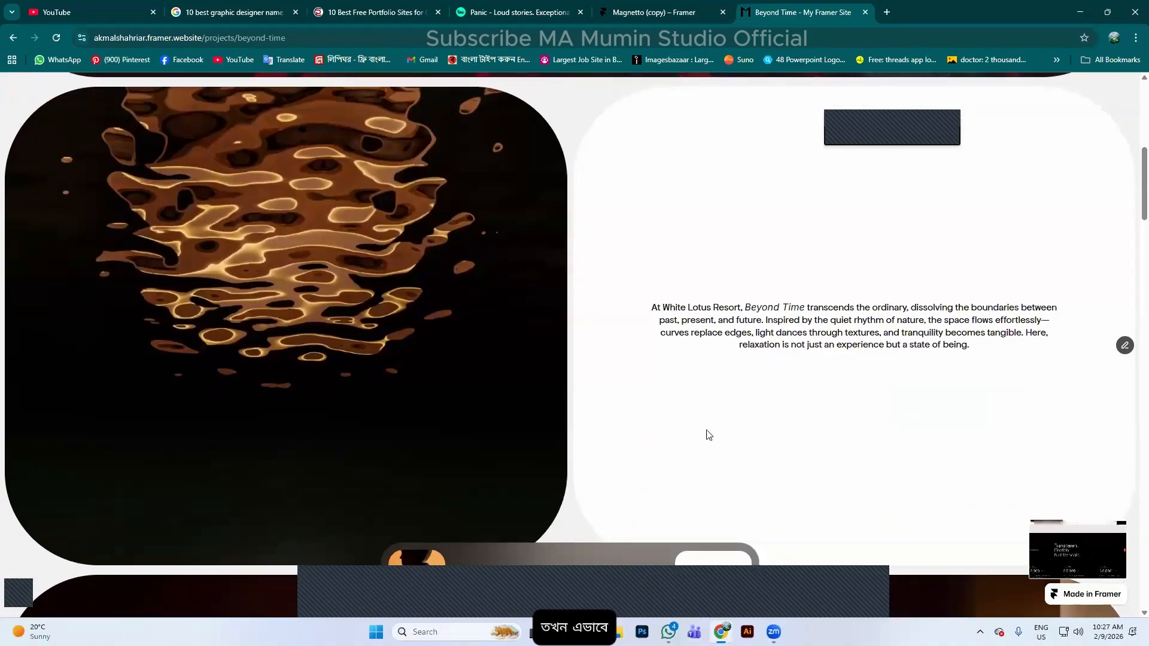
pyautogui.scroll(-8, 659, 402)
pyautogui.scroll(-20, 598, 395)
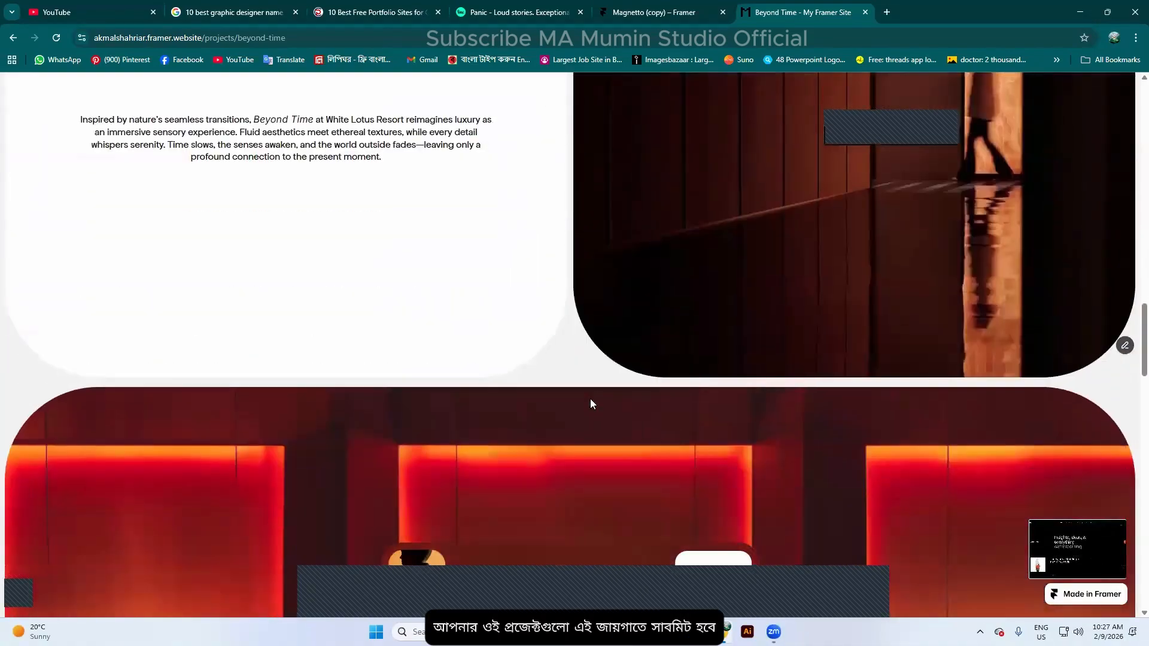
pyautogui.scroll(-10, 648, 290)
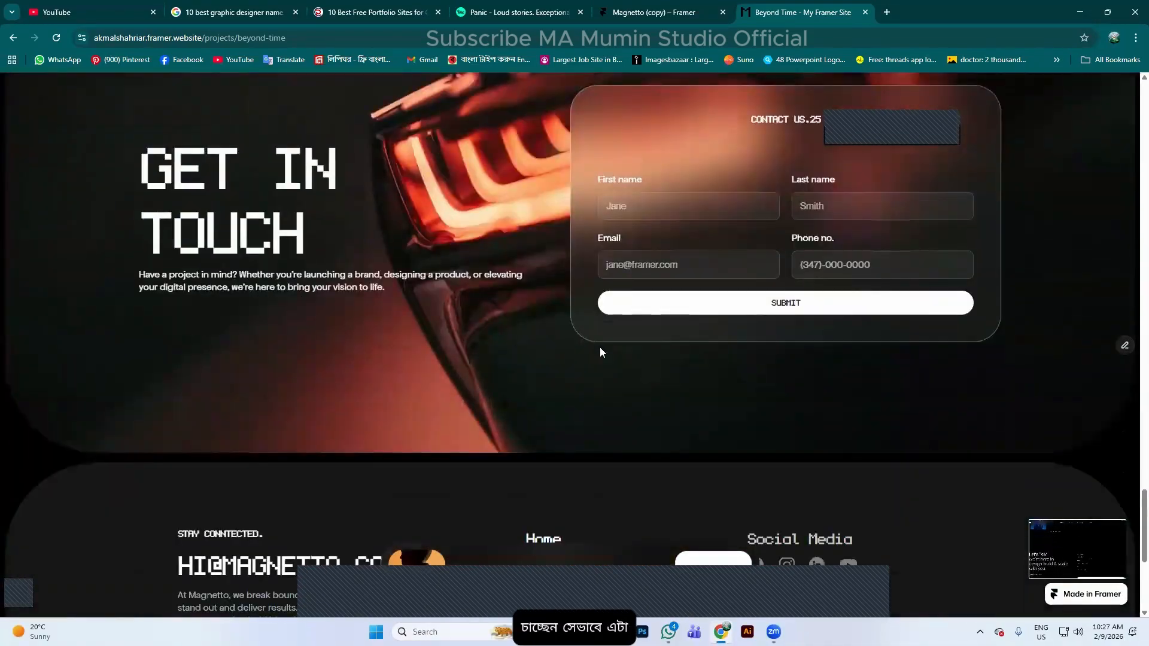
pyautogui.scroll(14, 616, 368)
pyautogui.scroll(15, 617, 373)
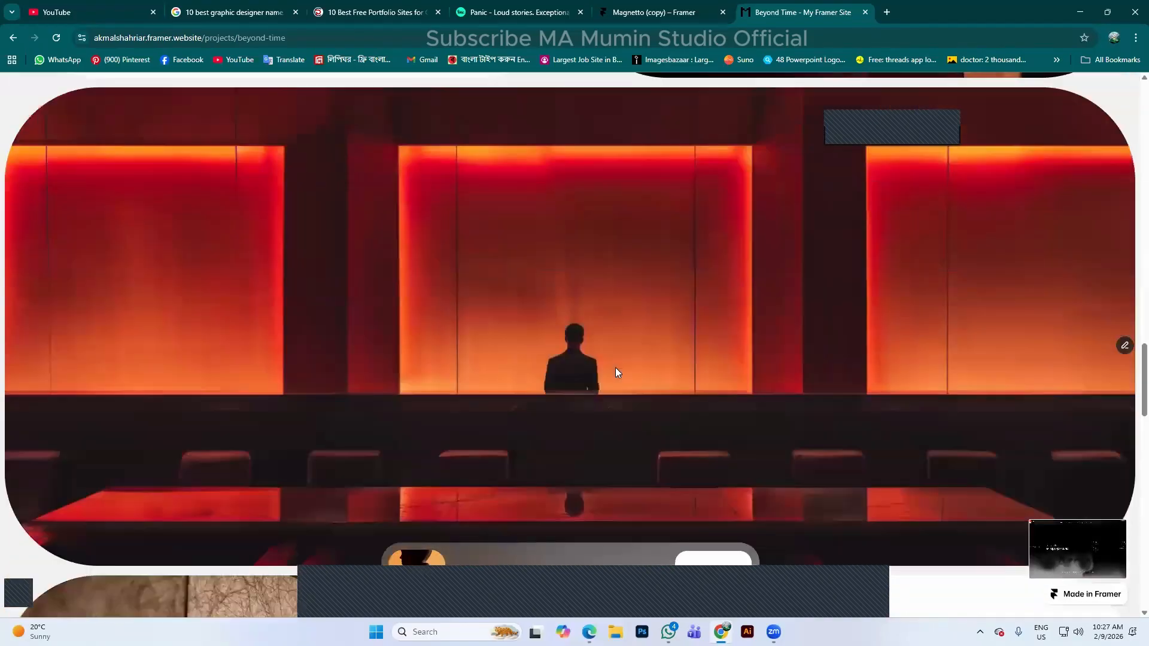
pyautogui.scroll(6, 617, 372)
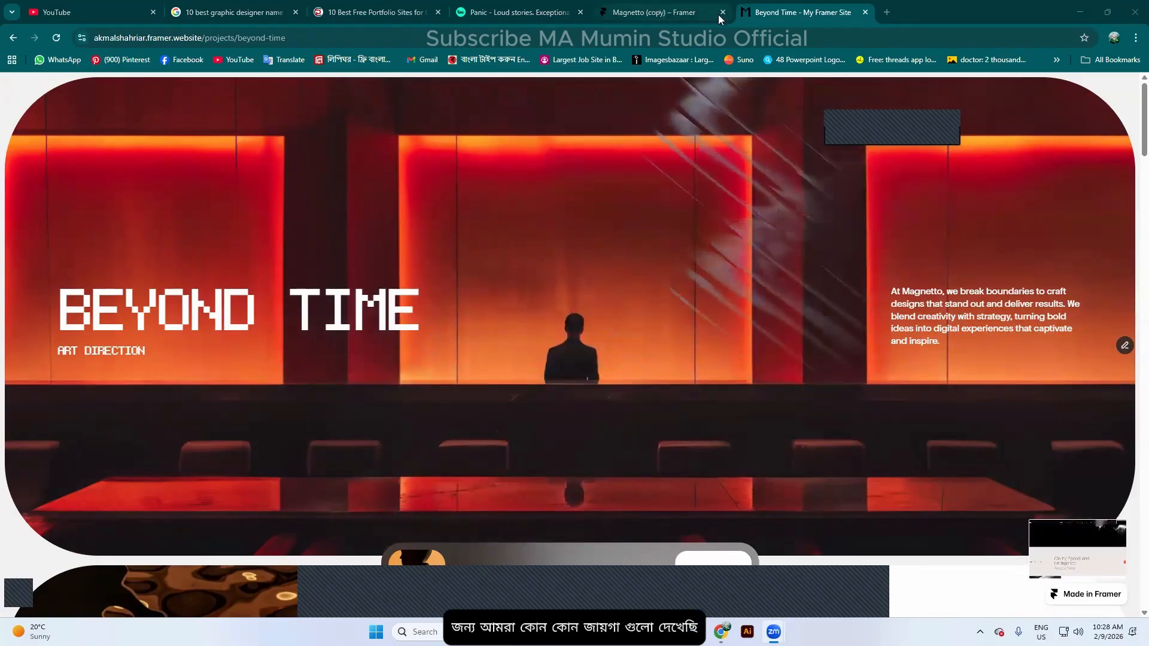
# Switch back to the Framer project and leave the domain settings for the design canvas, with no menu open
pyautogui.click(680, 9)
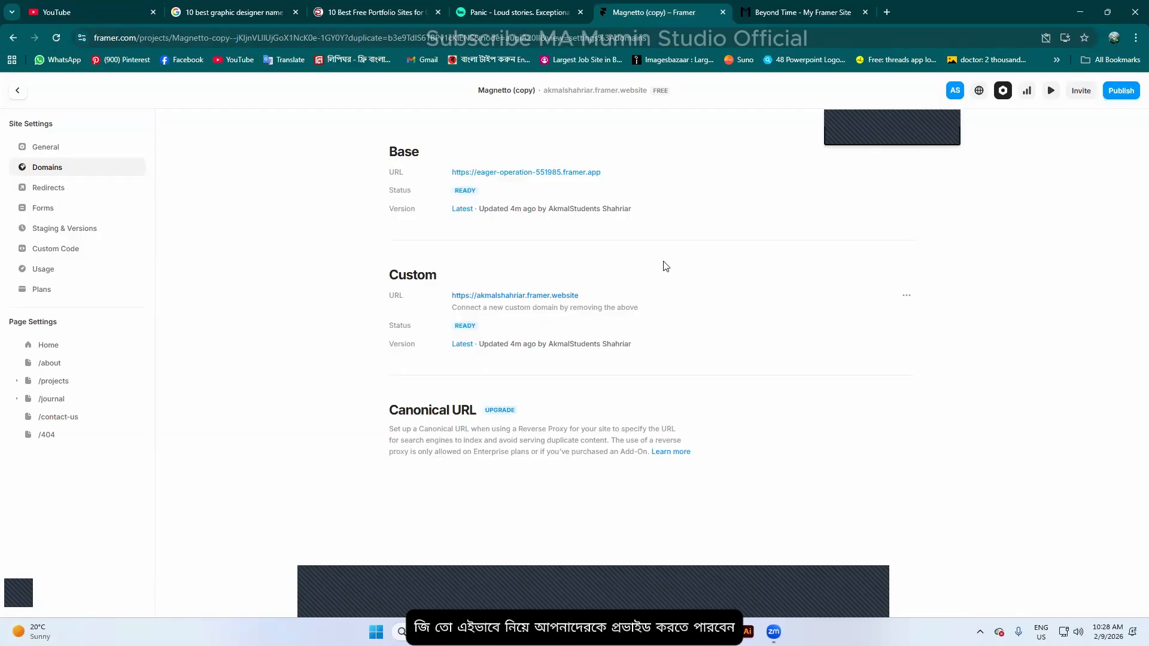
pyautogui.moveTo(722, 632)
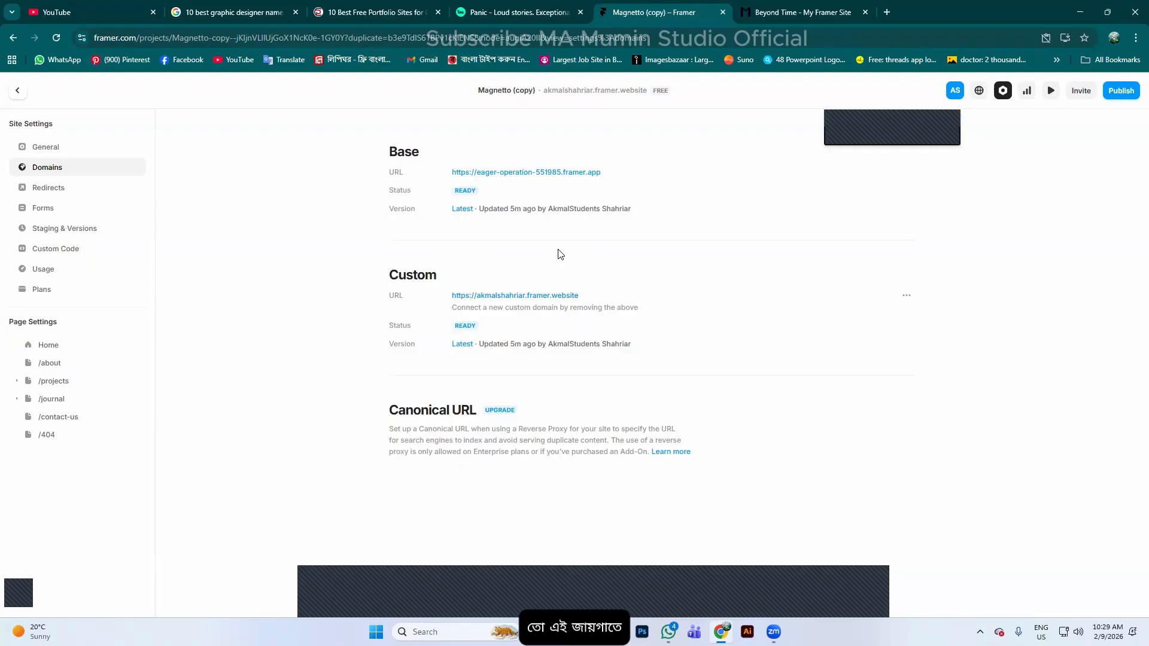
pyautogui.click(18, 91)
pyautogui.click(18, 90)
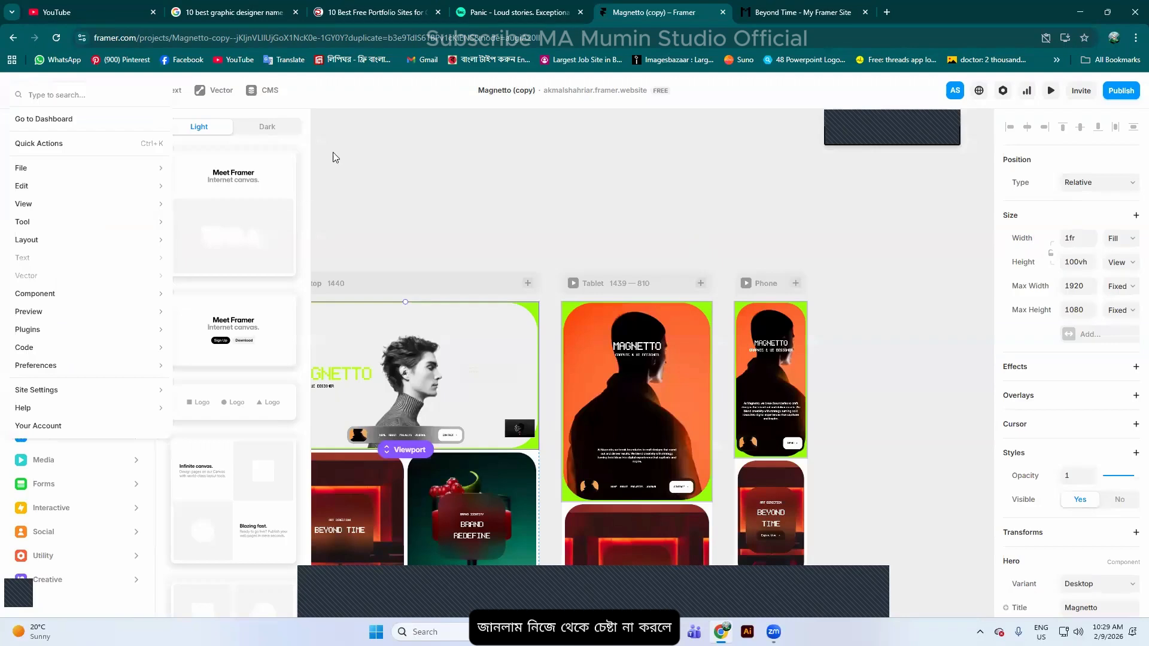
pyautogui.click(355, 146)
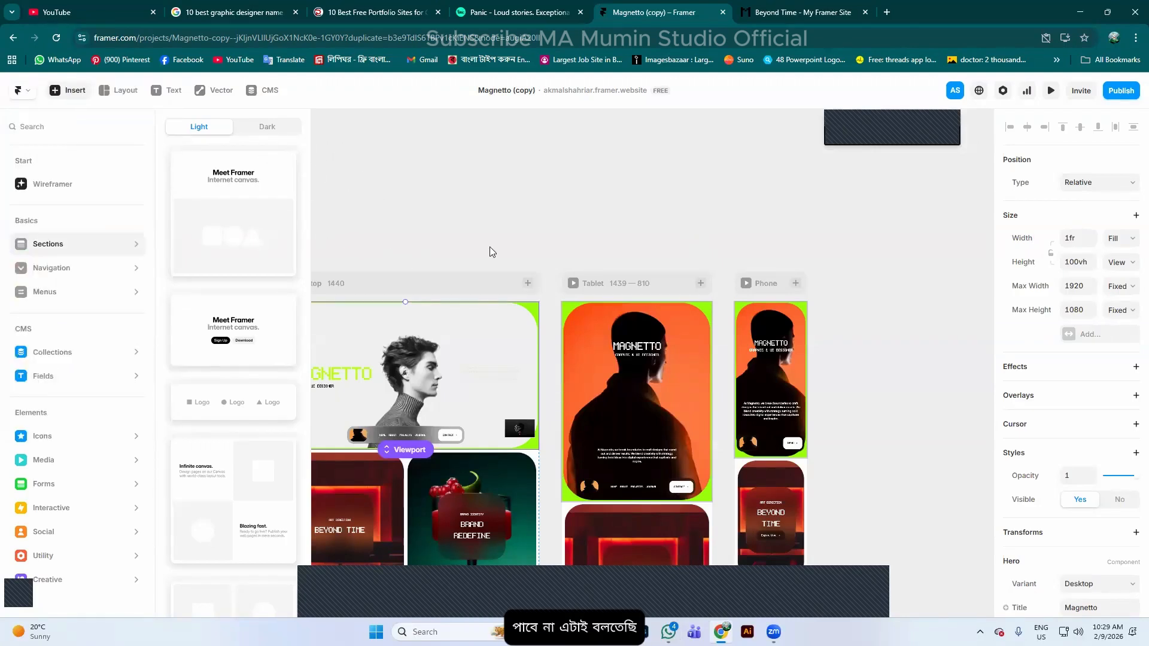
# Insert the light "Meet Framer" section with Sign Up and Download buttons into the home page and locate it in the Tablet layout
pyautogui.scroll(-2, 490, 252)
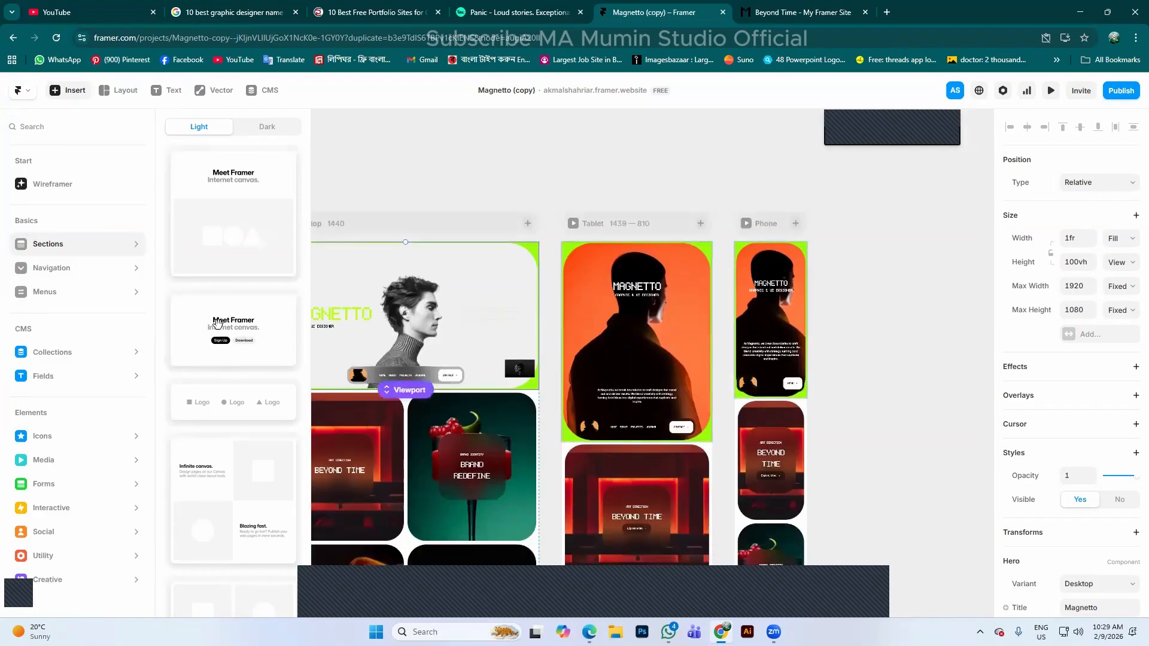
pyautogui.click(235, 319)
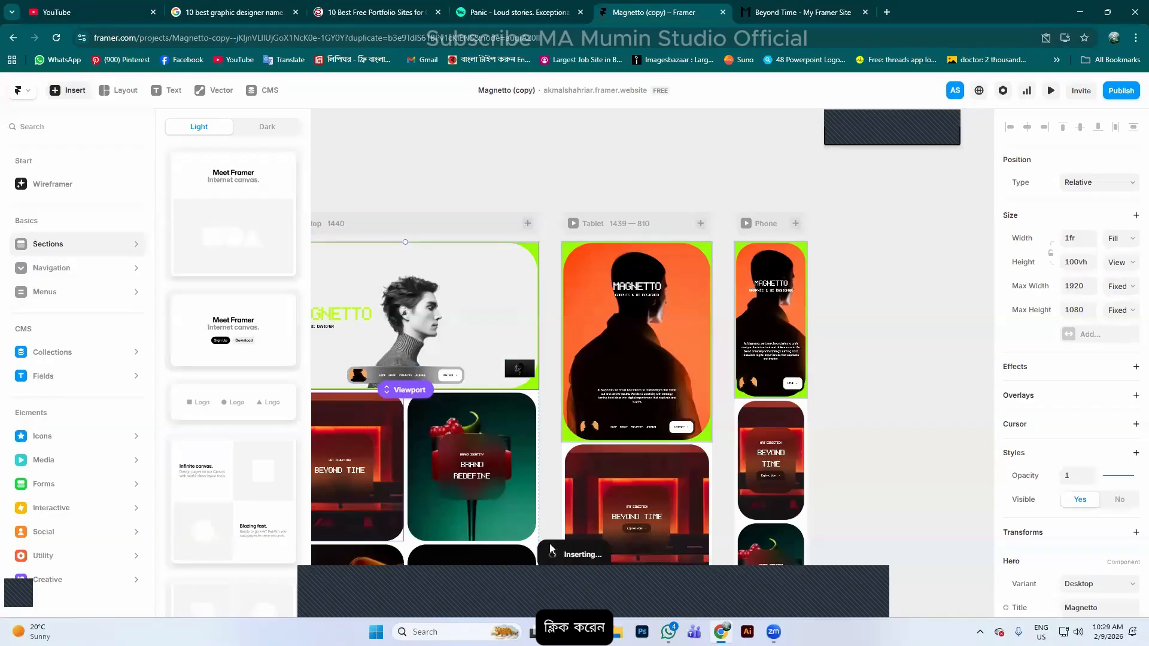
pyautogui.scroll(-10, 543, 537)
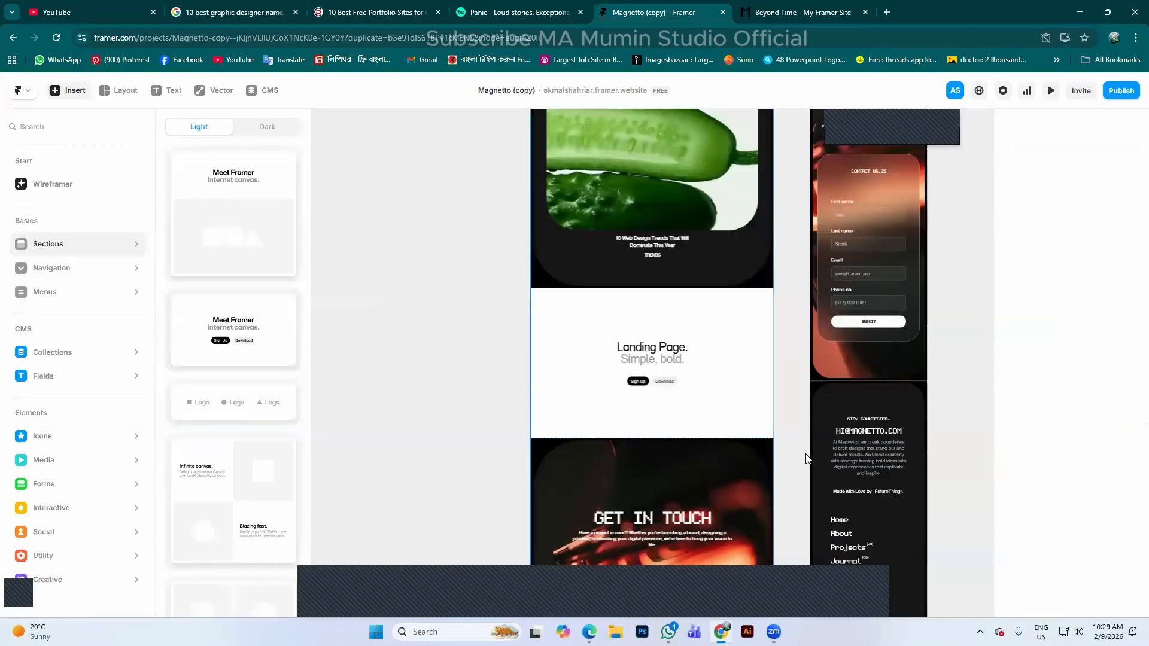
pyautogui.scroll(3, 658, 311)
pyautogui.scroll(5, 673, 280)
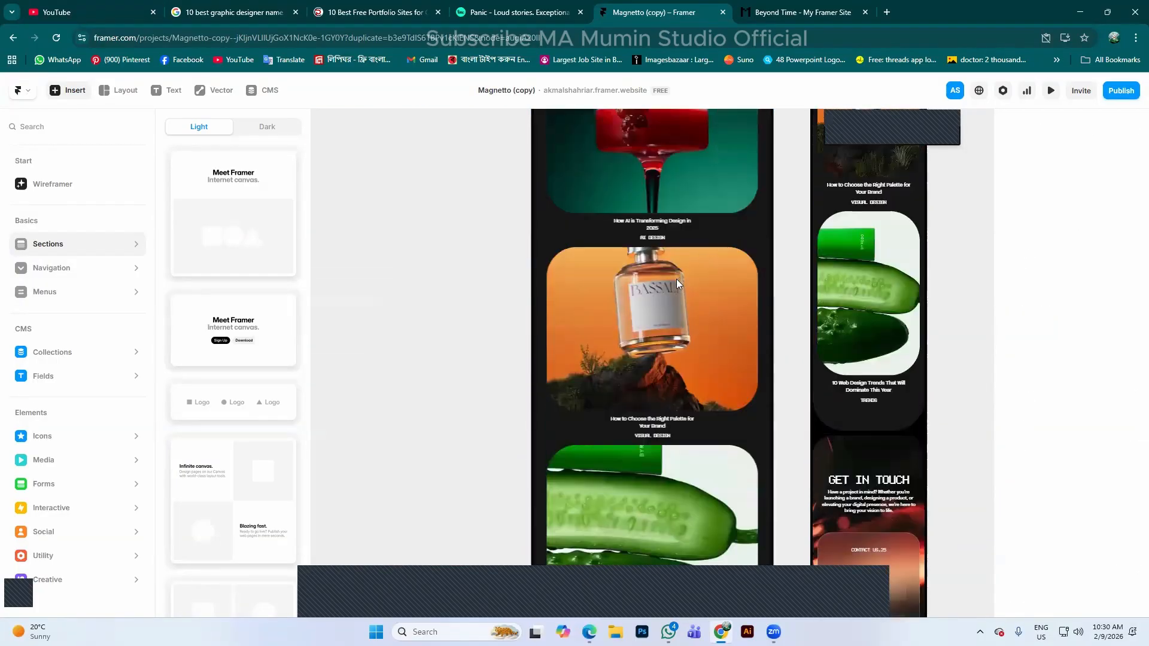
pyautogui.scroll(-8, 676, 279)
# Delete the inserted "Landing Page. Simple, bold." section from the Tablet layout above the Get in Touch section
pyautogui.click(694, 345)
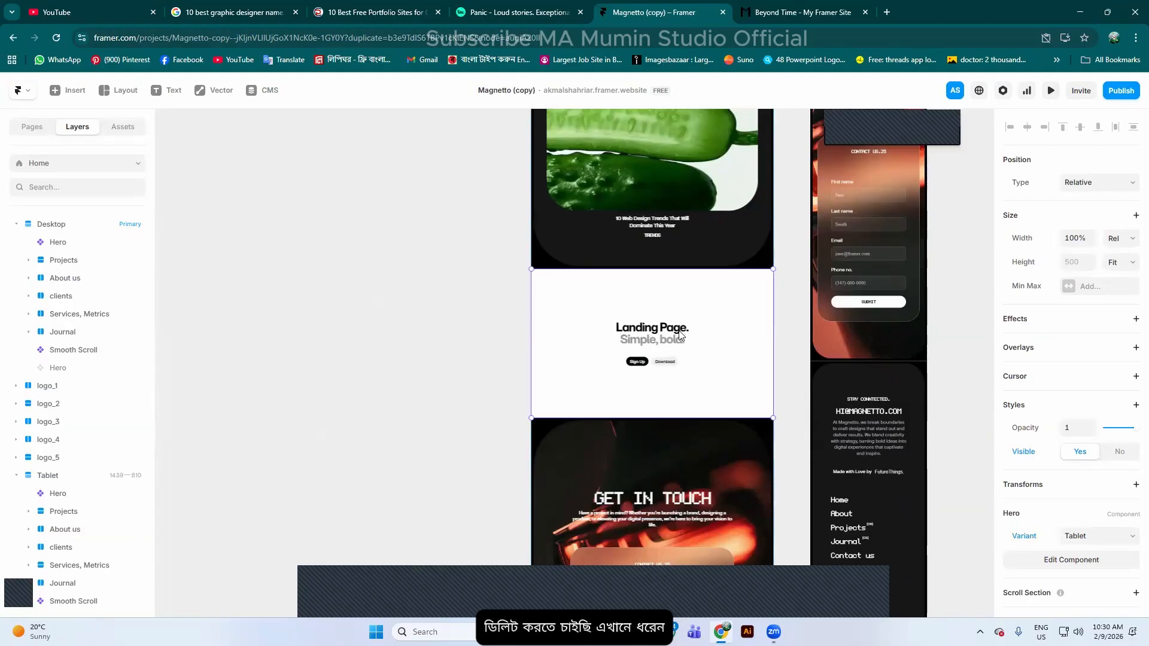
pyautogui.press('Delete')
pyautogui.scroll(3, 588, 374)
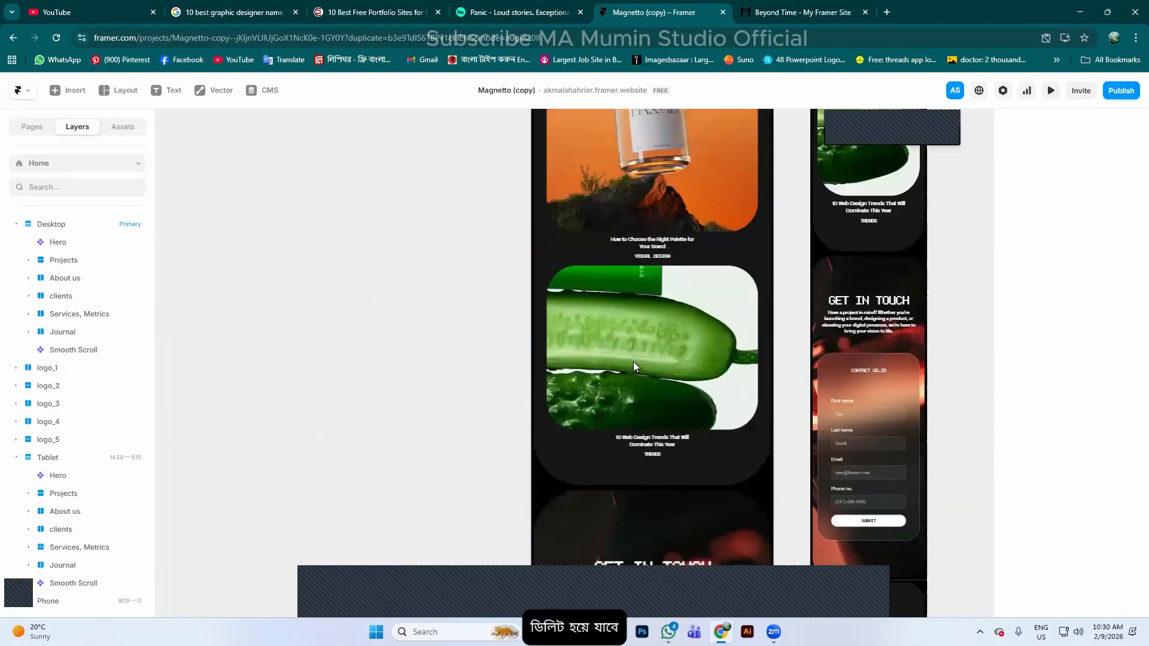
# Find the Tablet layout's journal collection in the layer structure, select the Projects layer, and view all layouts together
pyautogui.click(609, 297)
pyautogui.scroll(2, 609, 297)
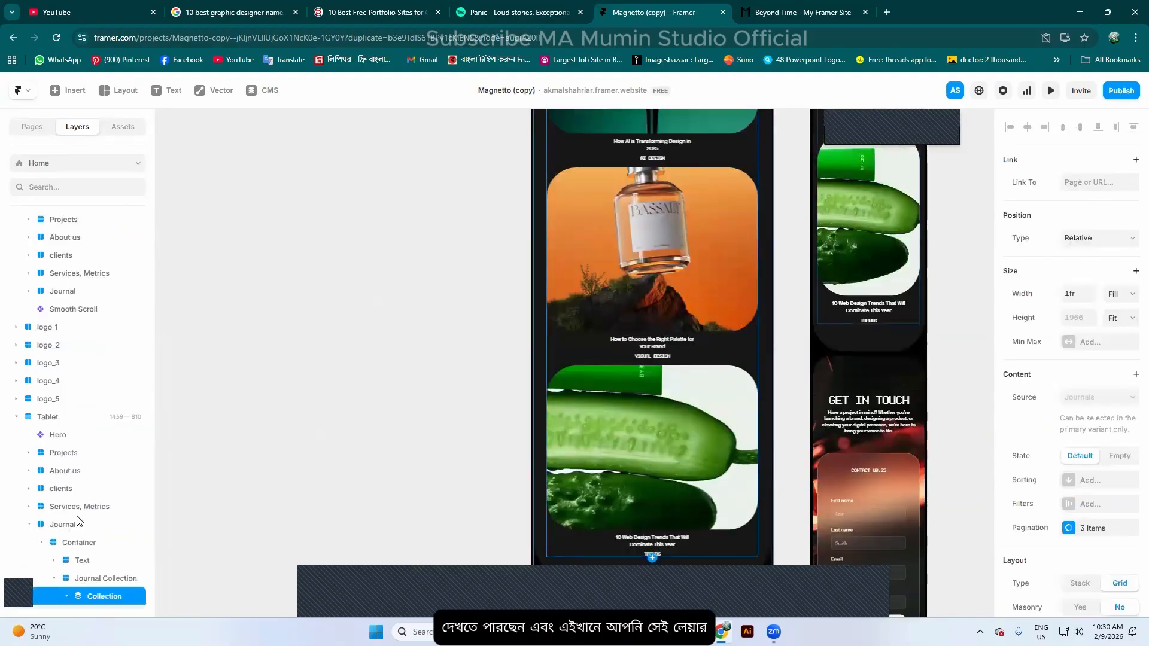
pyautogui.scroll(-1, 83, 425)
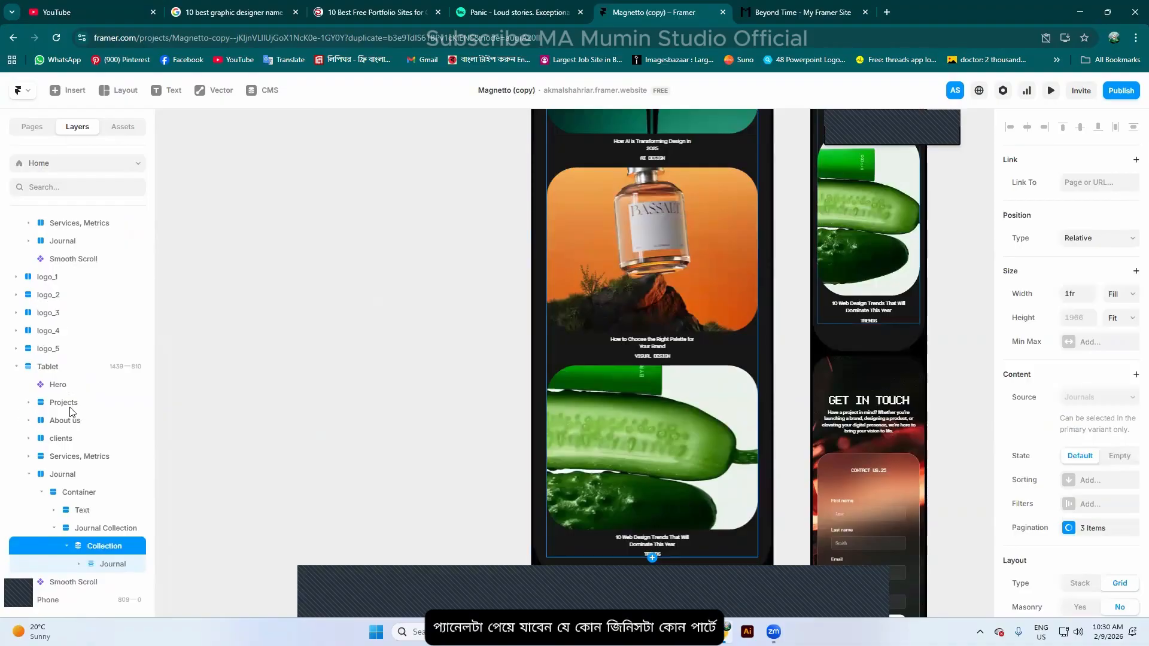
pyautogui.click(63, 402)
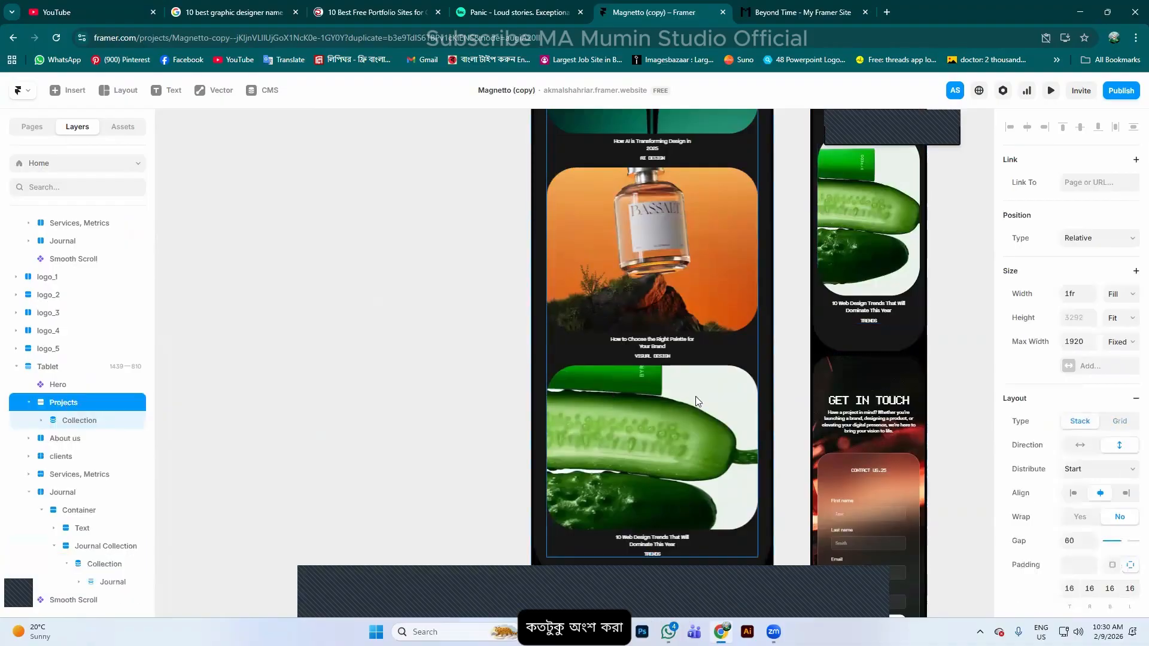
pyautogui.scroll(2, 559, 339)
pyautogui.scroll(3, 559, 339)
pyautogui.scroll(-8, 482, 383)
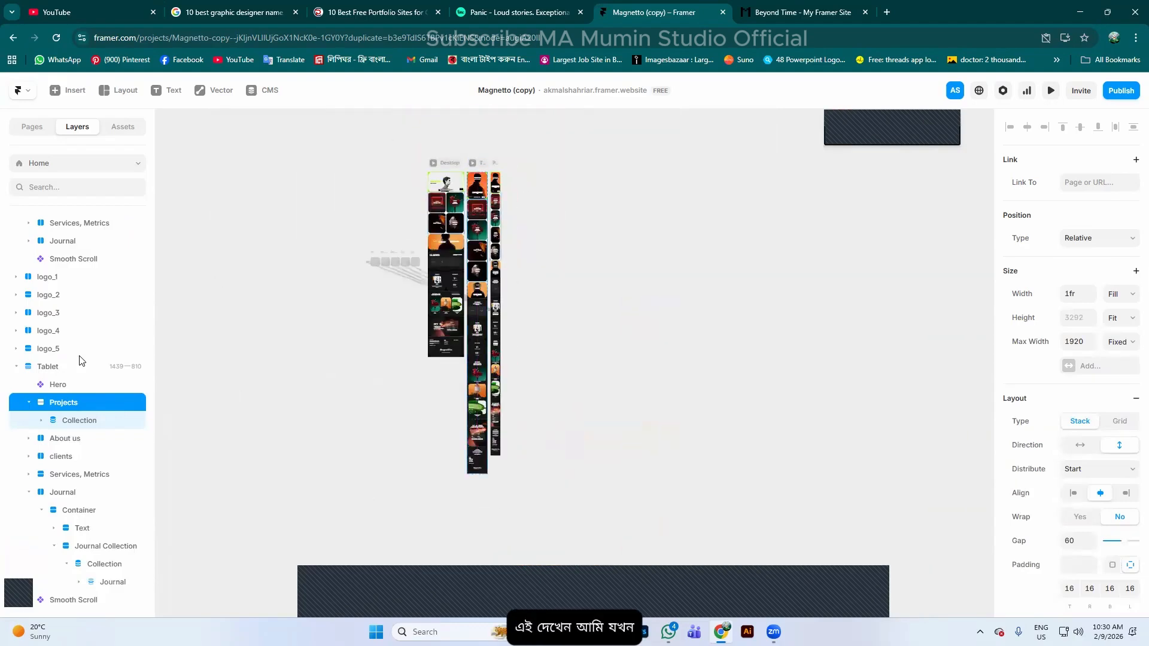
# Examine the Tablet layout's About us, Journal and nested Journal item layers in turn, and collapse the Tablet layer
pyautogui.click(63, 438)
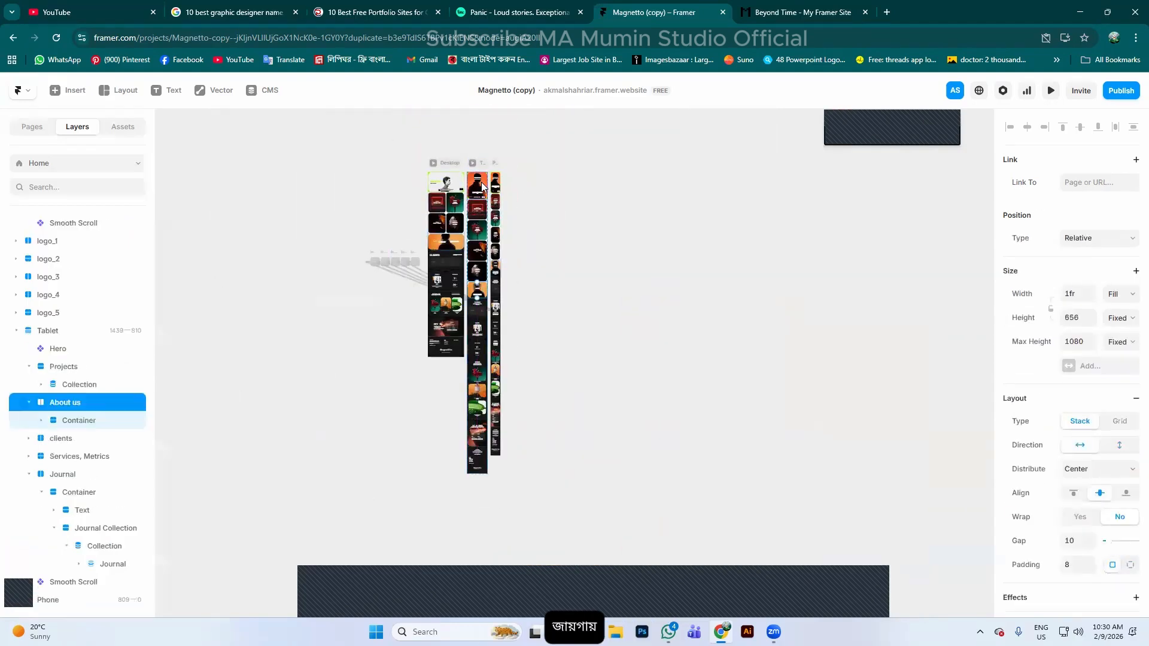
pyautogui.click(73, 475)
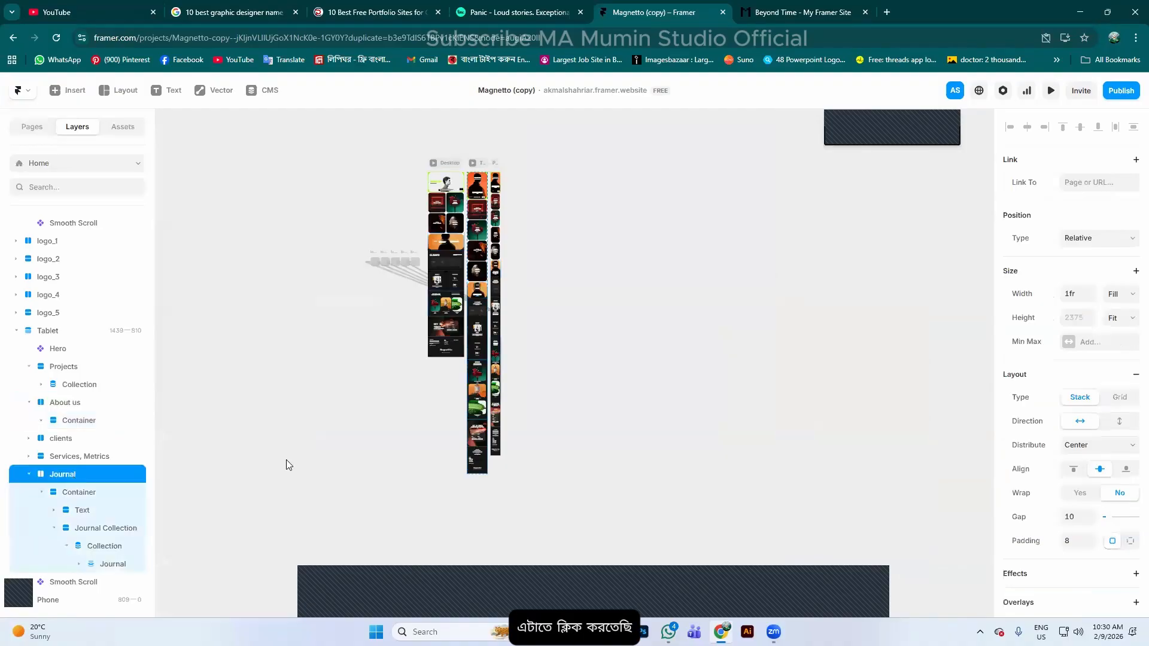
pyautogui.scroll(6, 494, 222)
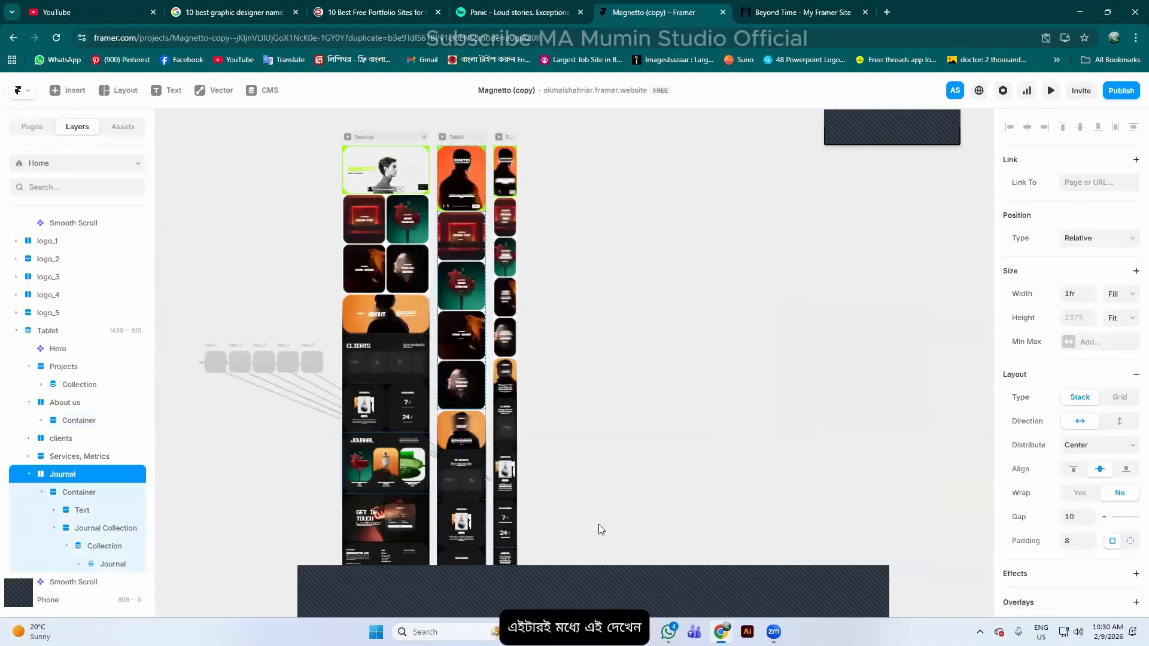
pyautogui.scroll(-5, 444, 467)
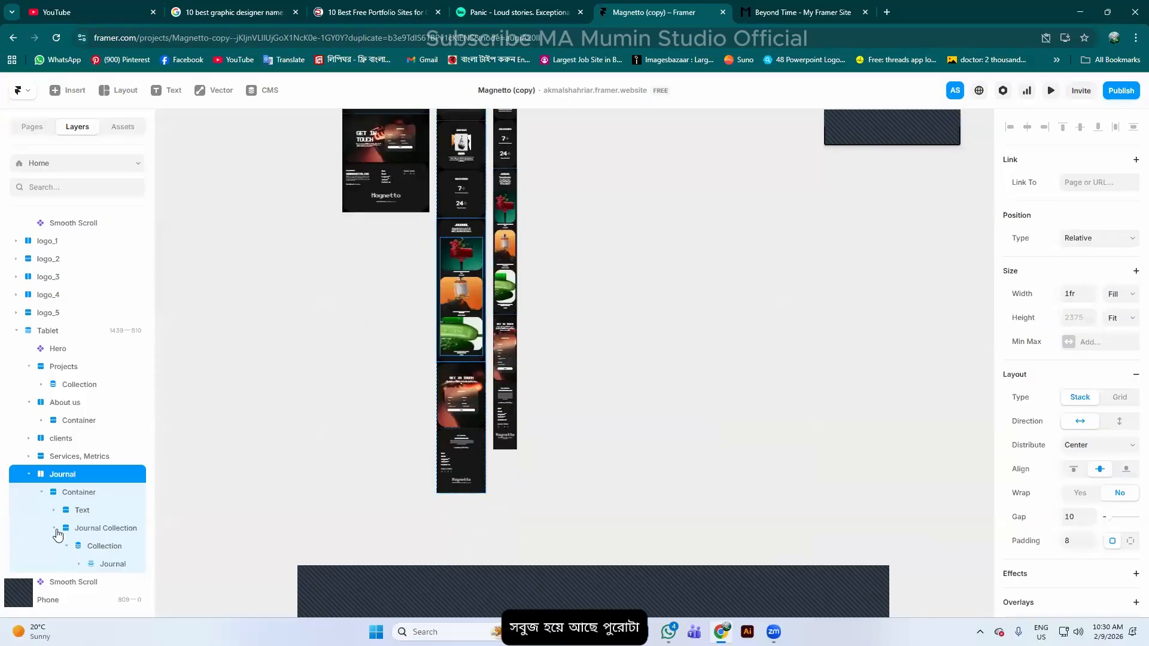
pyautogui.click(107, 564)
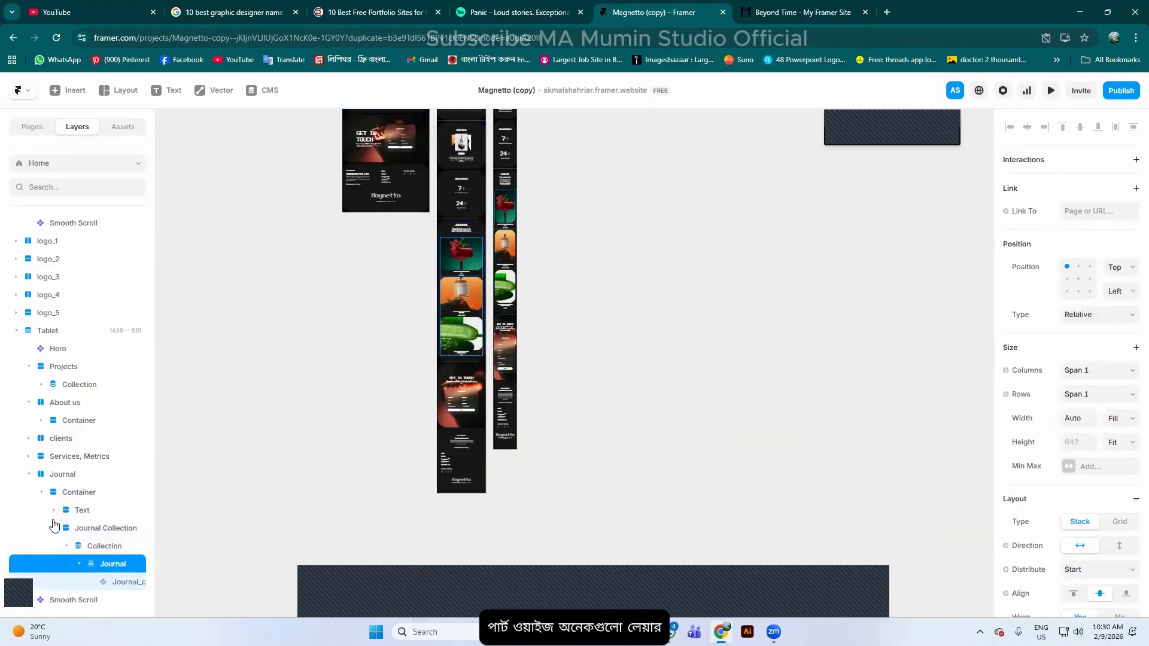
pyautogui.scroll(2, 59, 299)
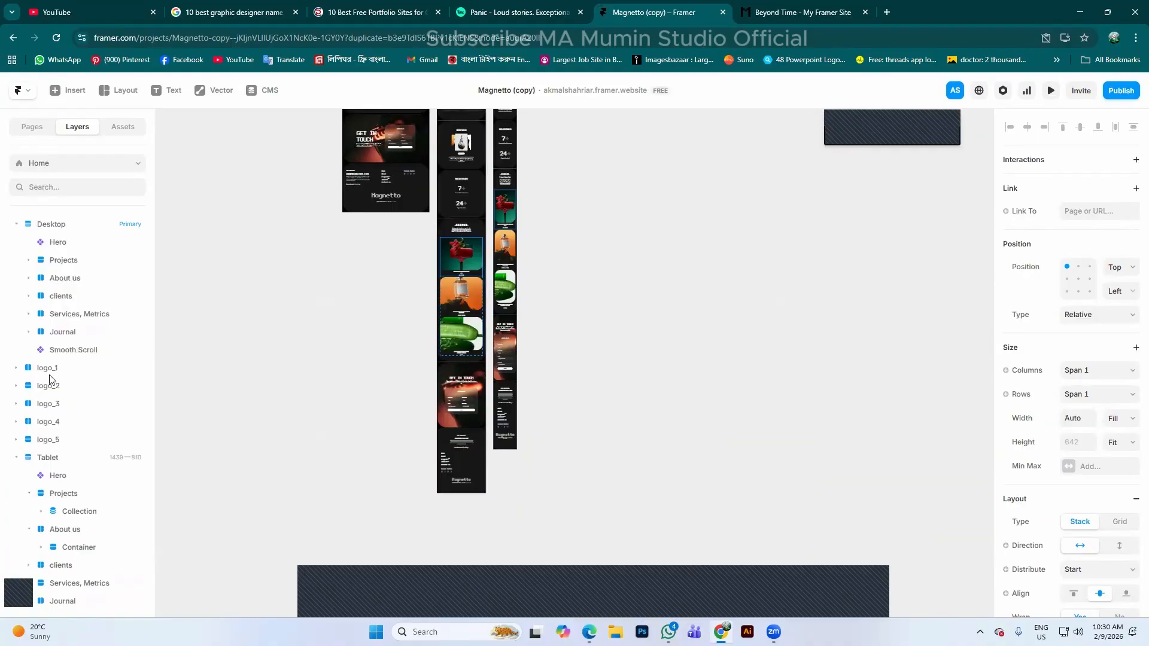
pyautogui.click(17, 458)
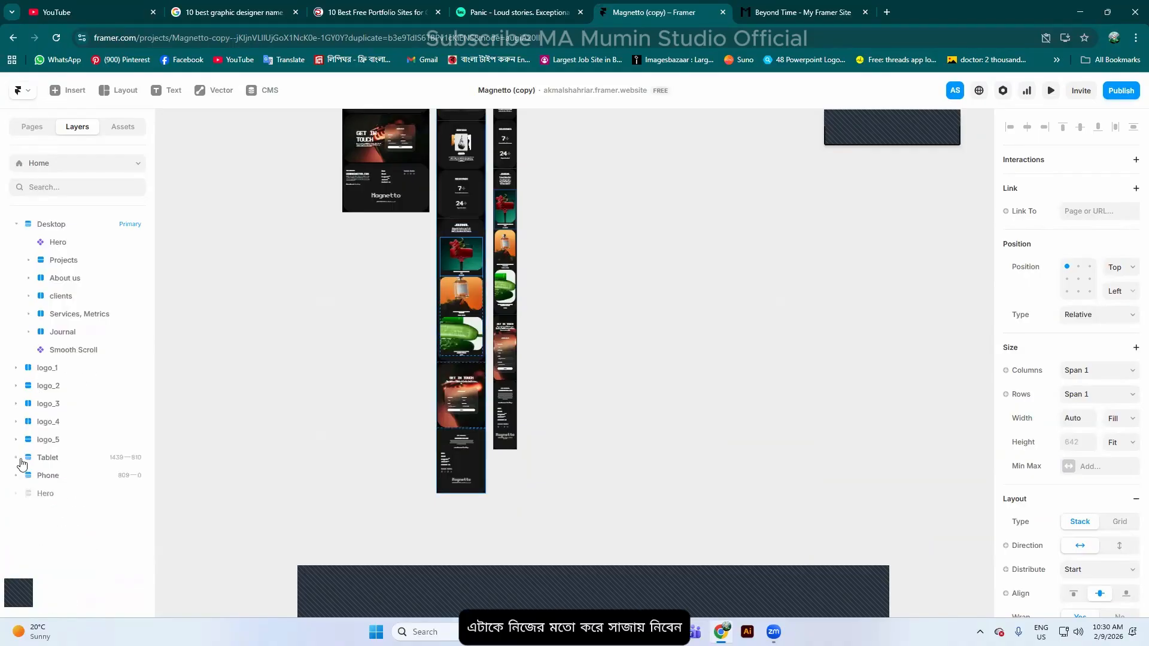
# Compare the Desktop, Tablet and Phone layouts on the canvas, including the client logo frames and the hero backgrounds
pyautogui.scroll(1, 455, 311)
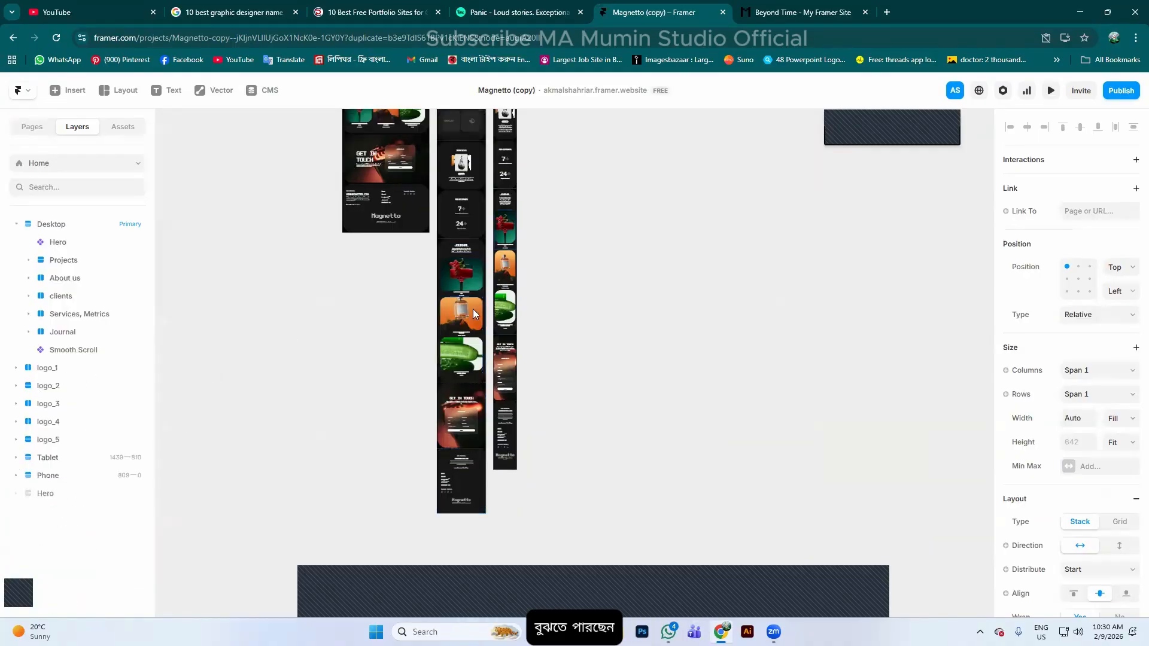
pyautogui.scroll(10, 473, 311)
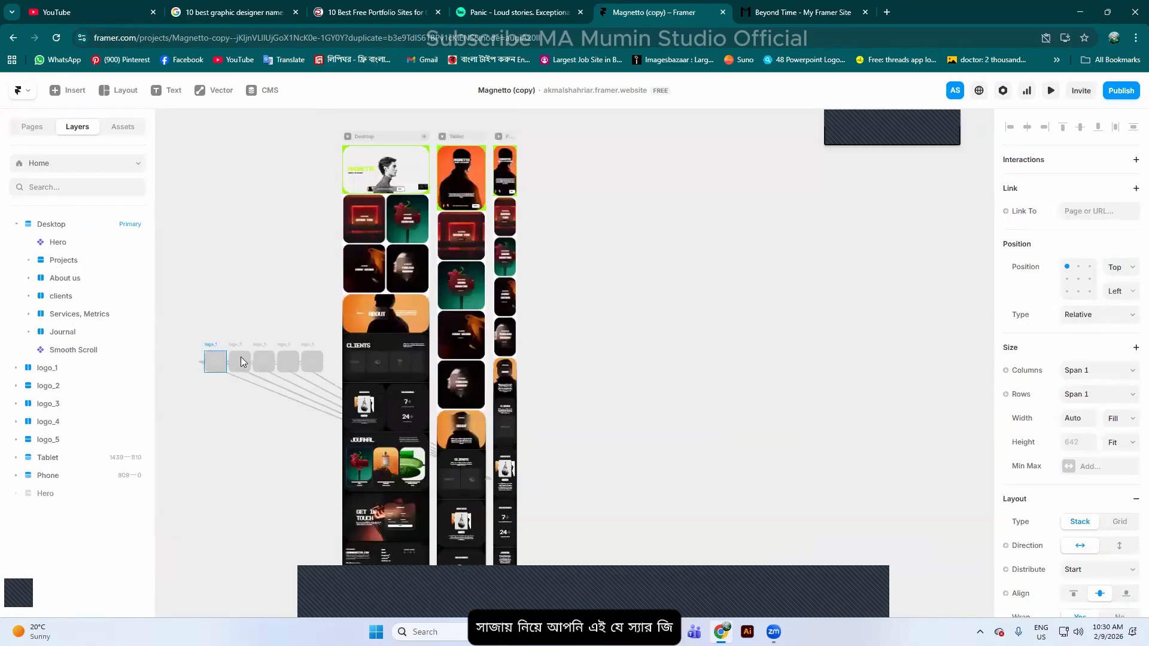
pyautogui.scroll(5, 242, 361)
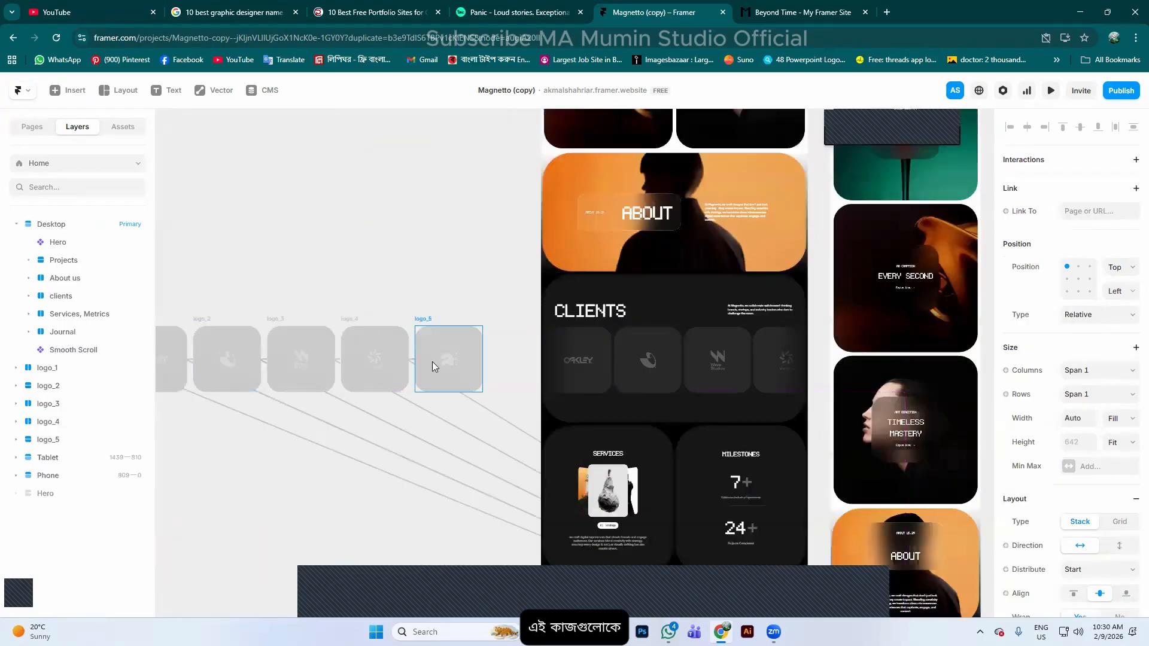
pyautogui.scroll(-5, 432, 362)
pyautogui.scroll(3, 538, 180)
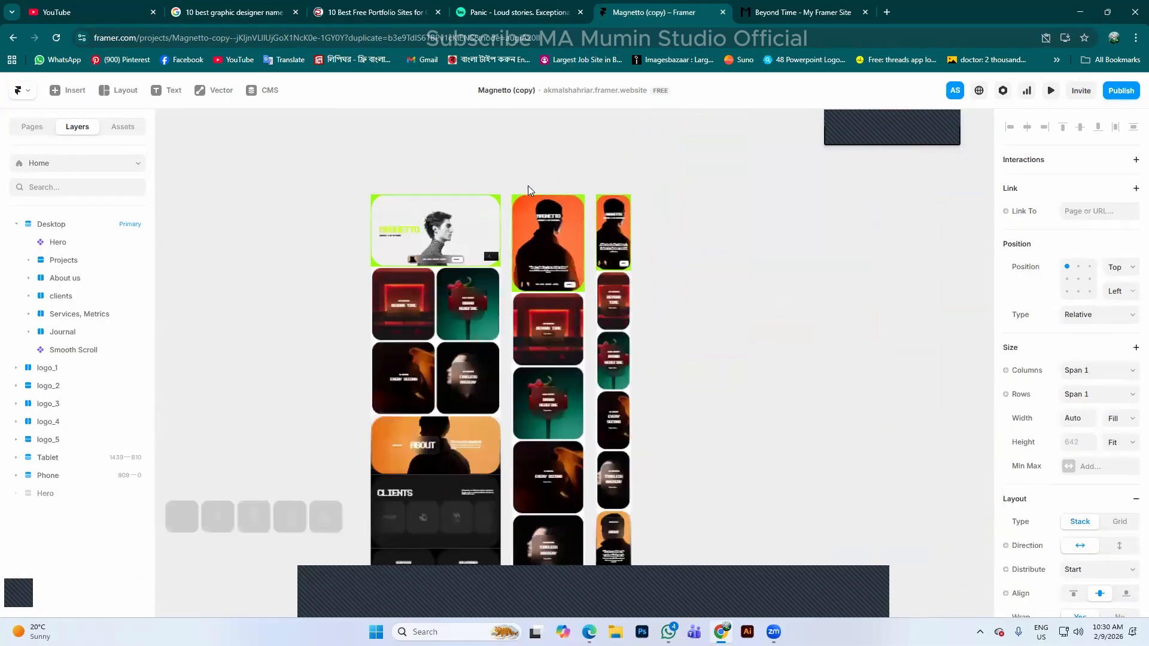
pyautogui.scroll(2, 522, 245)
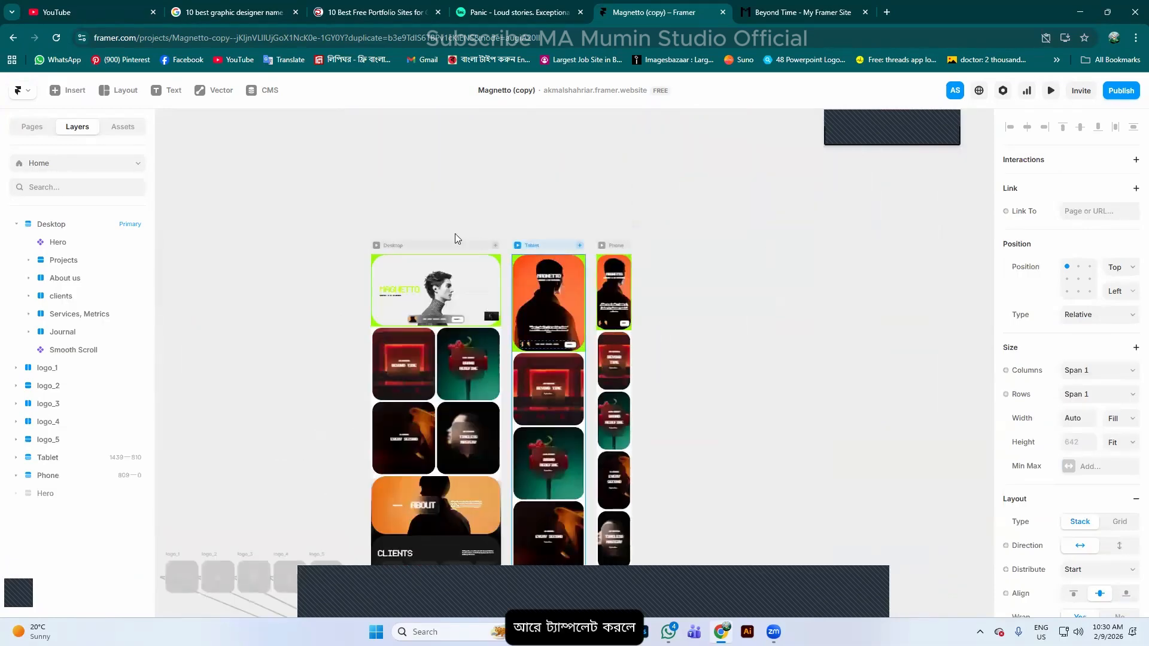
pyautogui.scroll(-1, 452, 276)
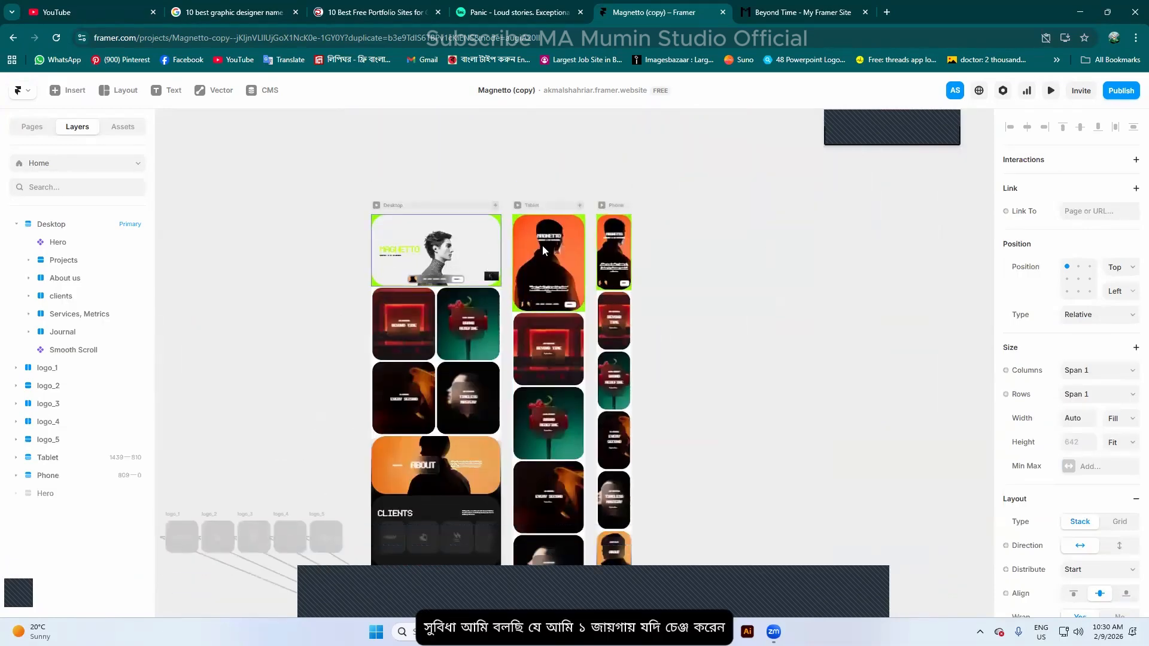
pyautogui.scroll(3, 542, 246)
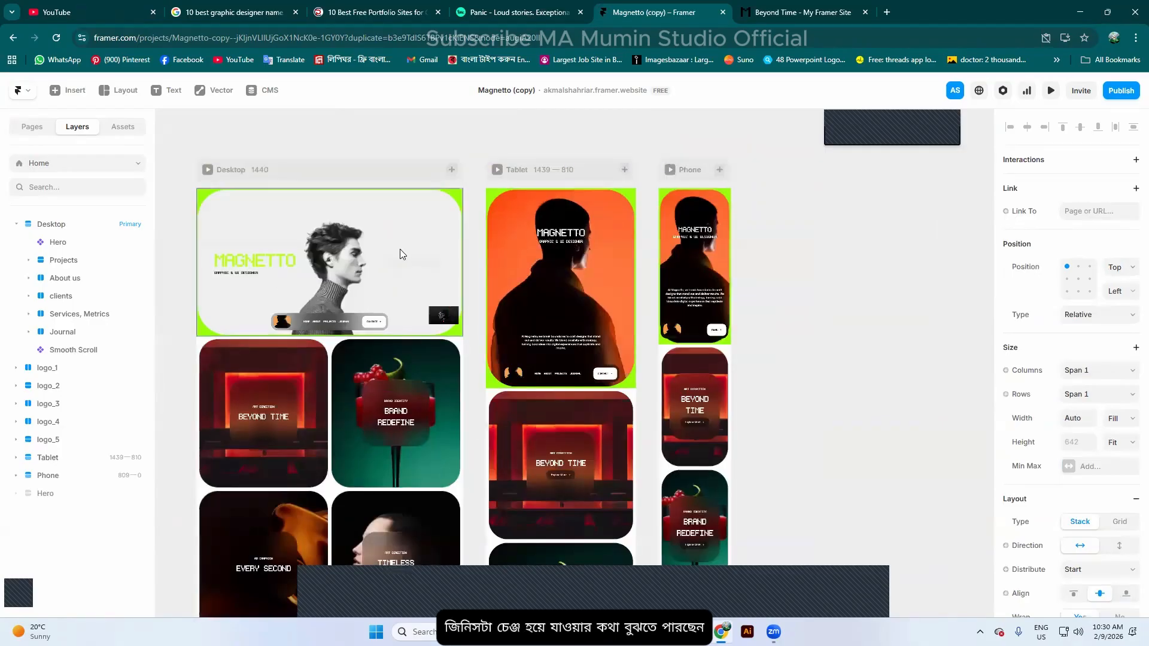
pyautogui.scroll(-2, 406, 269)
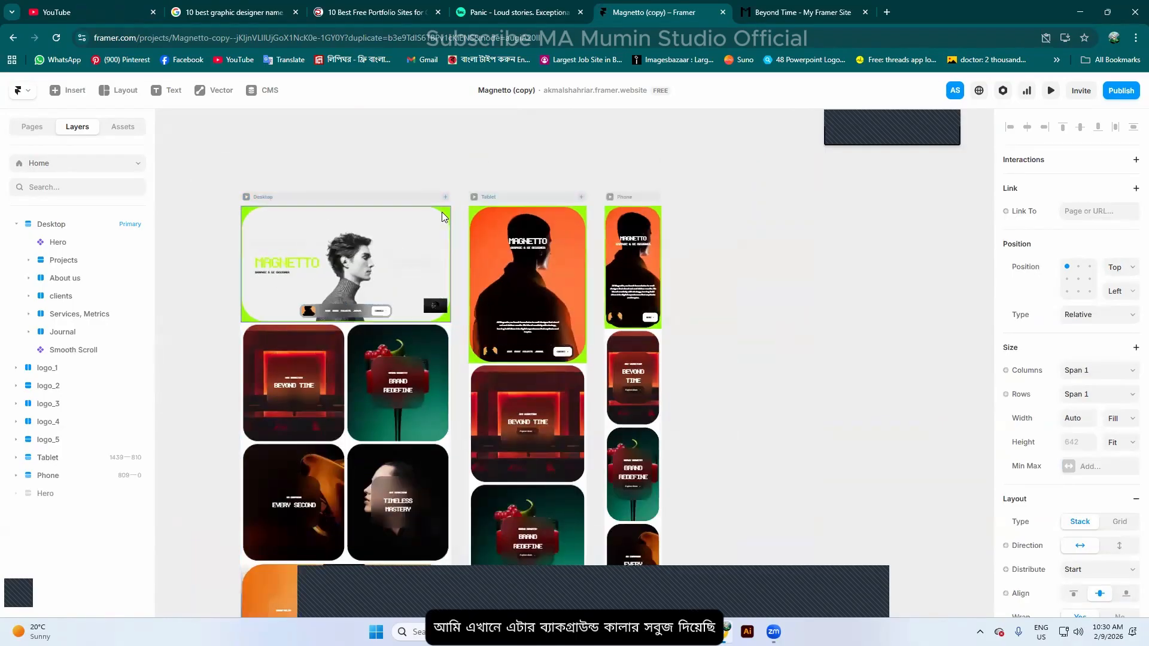
# Open the Desktop layout's Hero component to view its variants, and return to the Home page canvas
pyautogui.click(607, 209)
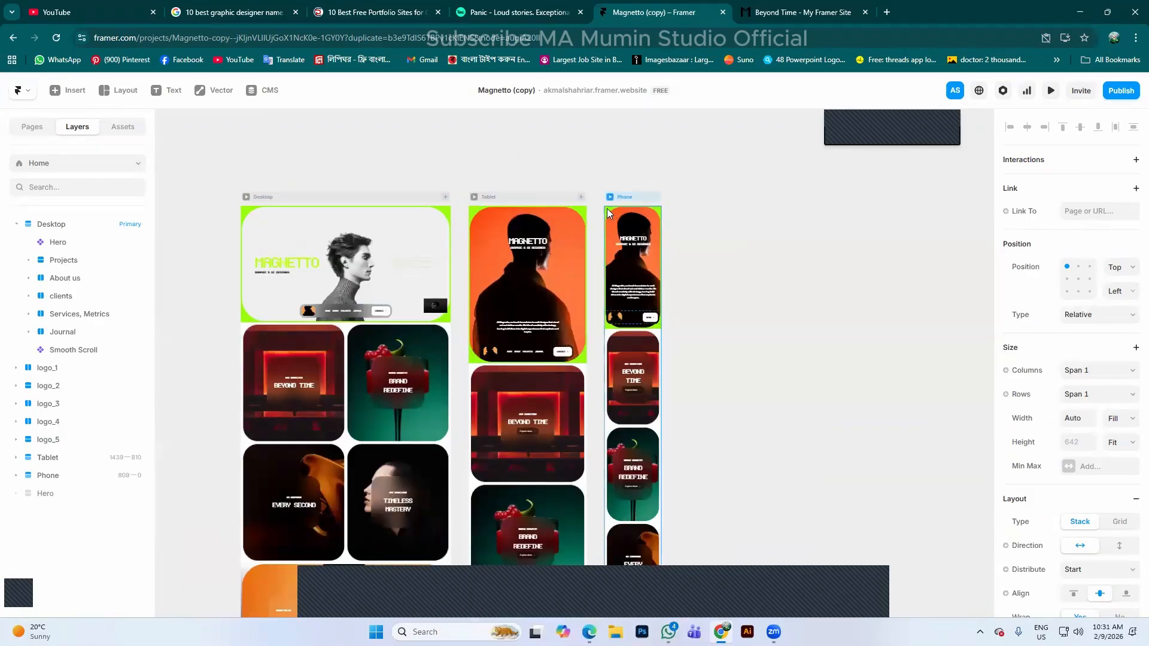
pyautogui.click(566, 224)
pyautogui.click(383, 283)
pyautogui.doubleClick(384, 283)
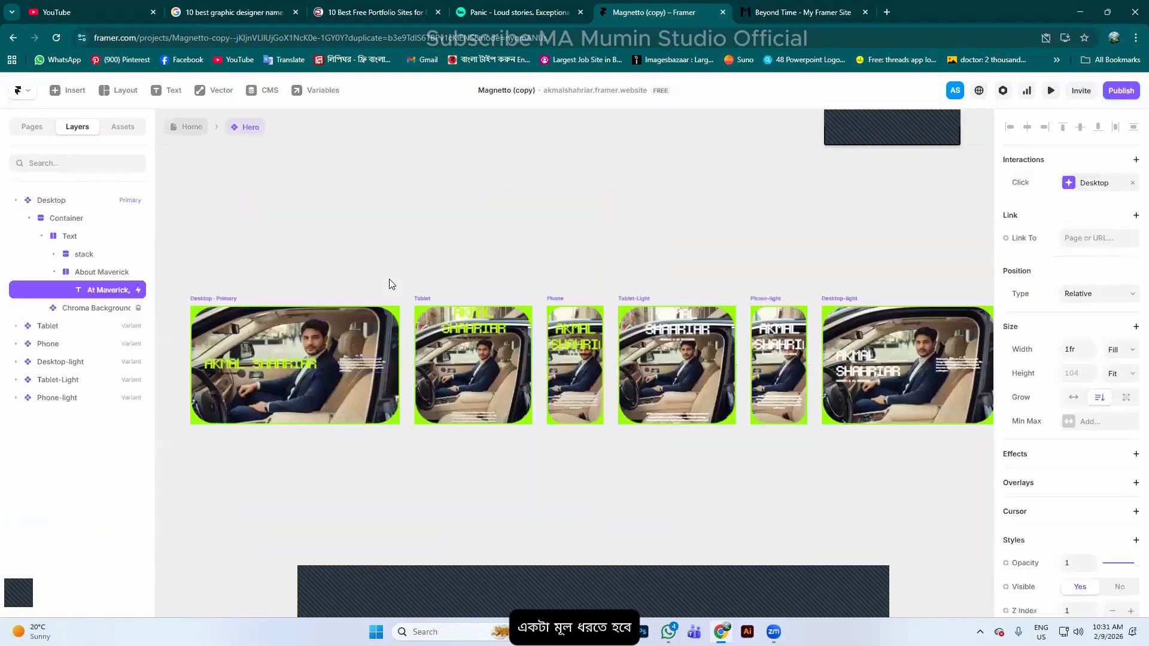
pyautogui.click(191, 128)
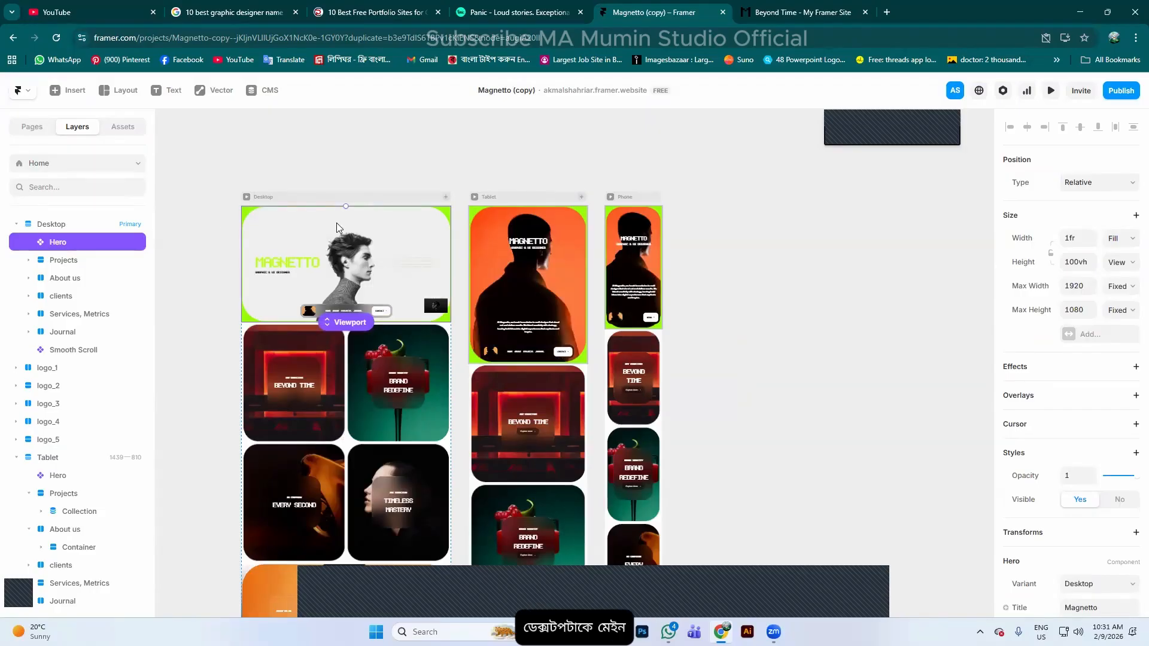
# Compare the Desktop and Tablet breakpoints' settings, and examine the commands available for the primary Desktop breakpoint without applying any
pyautogui.click(302, 197)
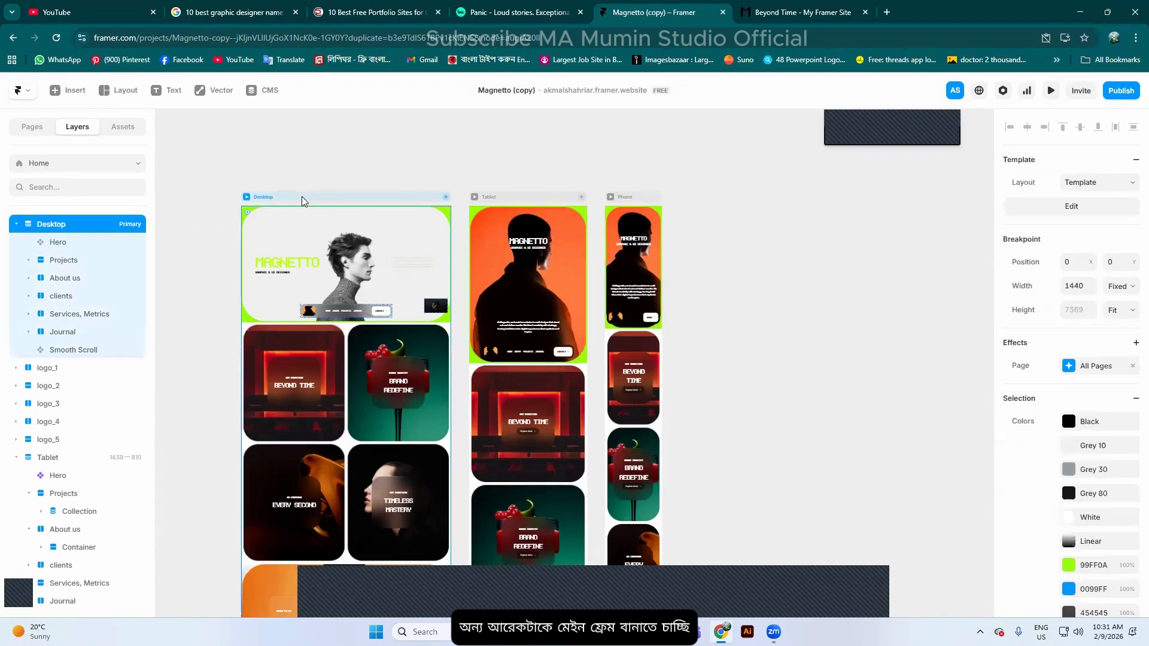
pyautogui.click(532, 197)
pyautogui.click(386, 196)
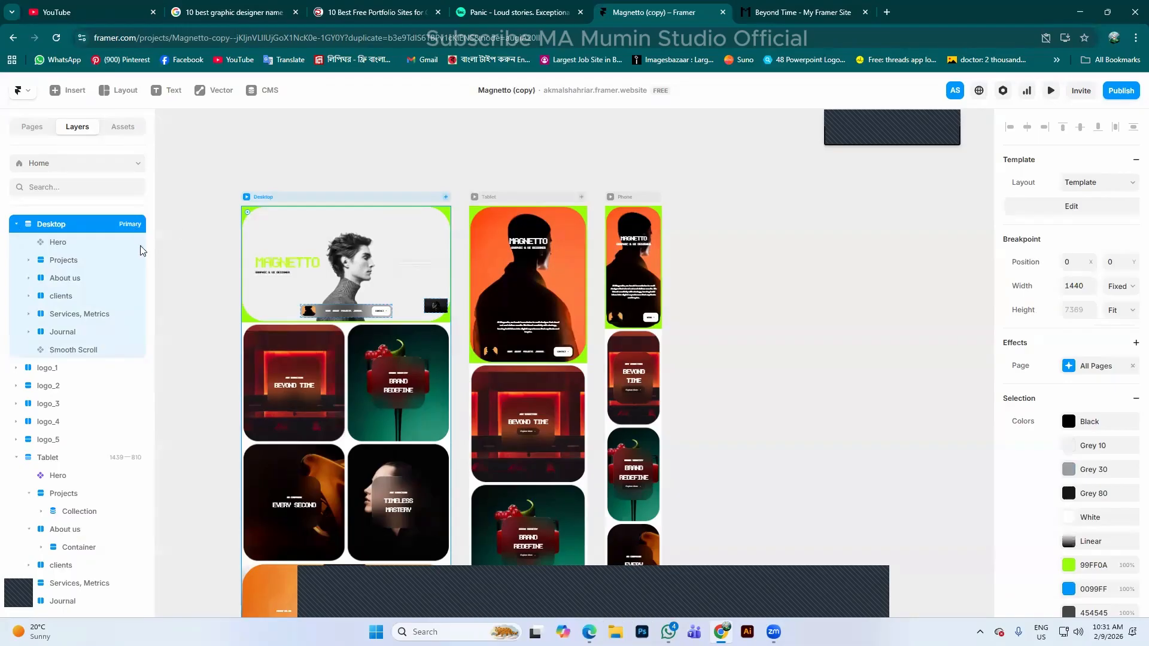
pyautogui.rightClick(126, 226)
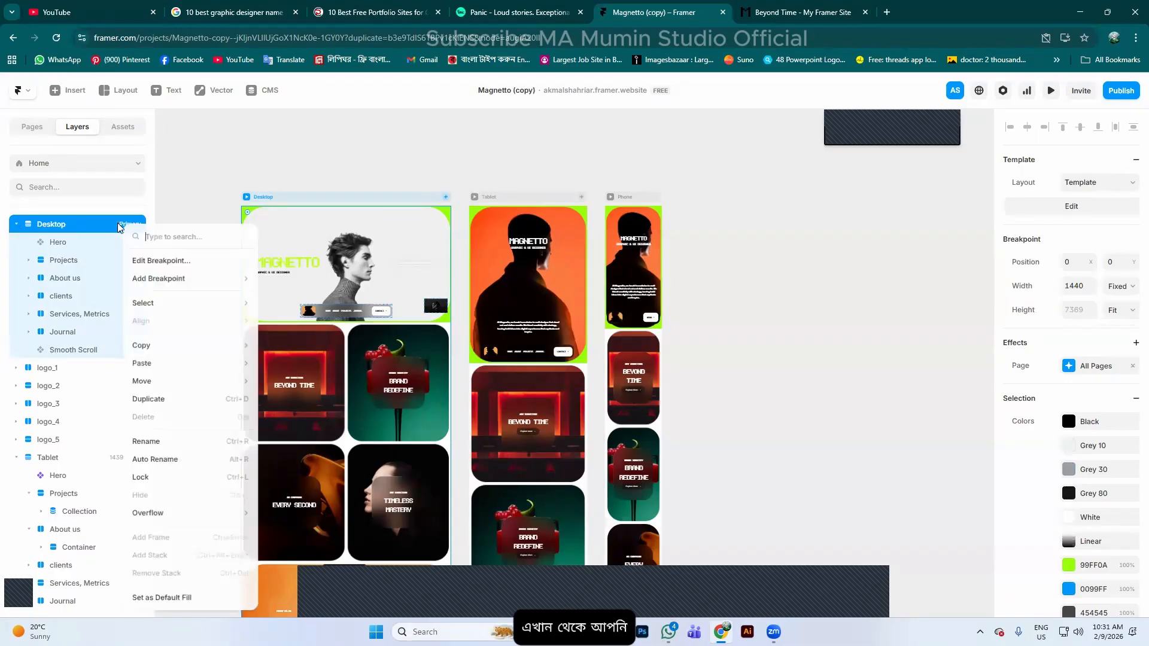
pyautogui.press('Escape')
pyautogui.rightClick(125, 225)
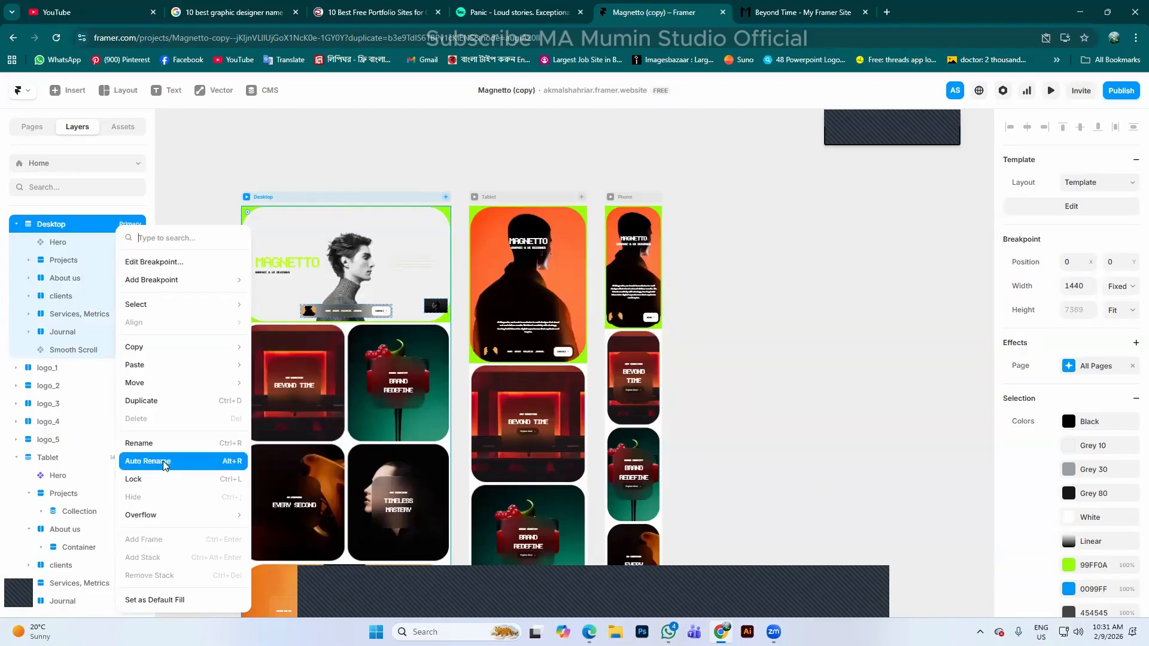
pyautogui.moveTo(171, 523)
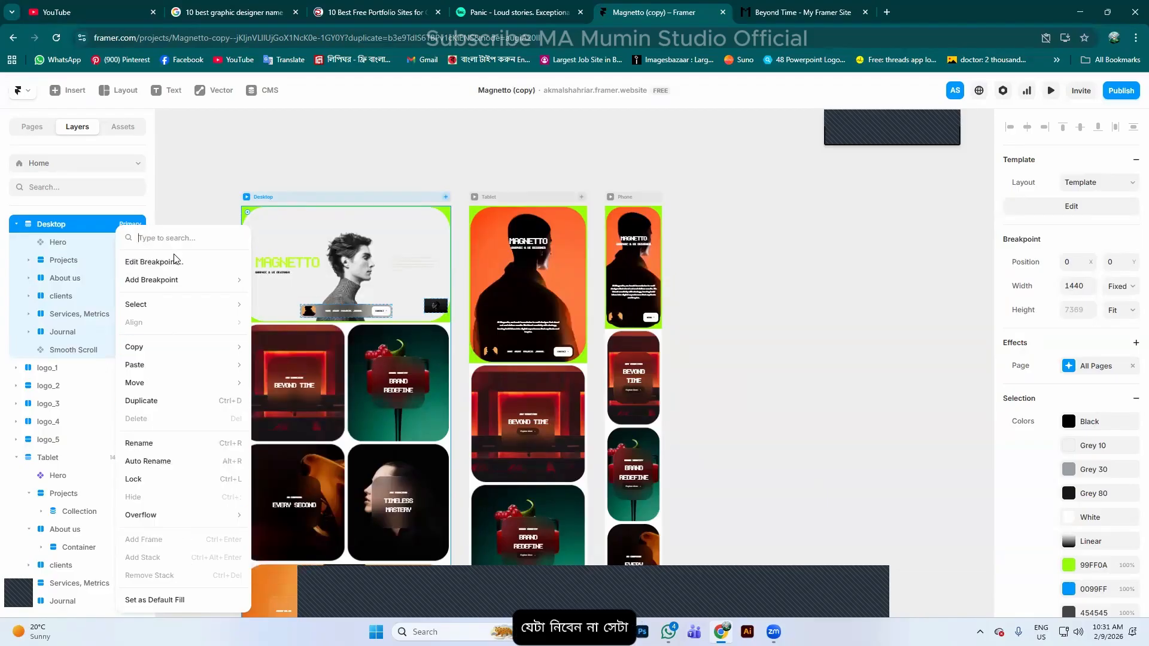
pyautogui.click(117, 215)
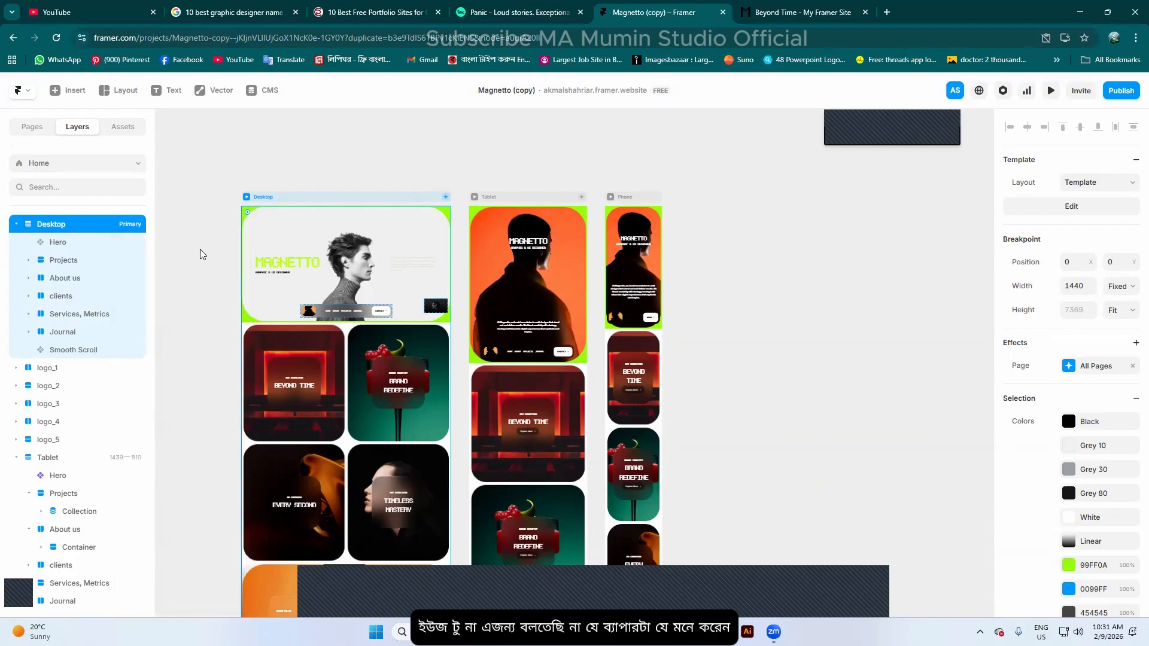
pyautogui.click(510, 199)
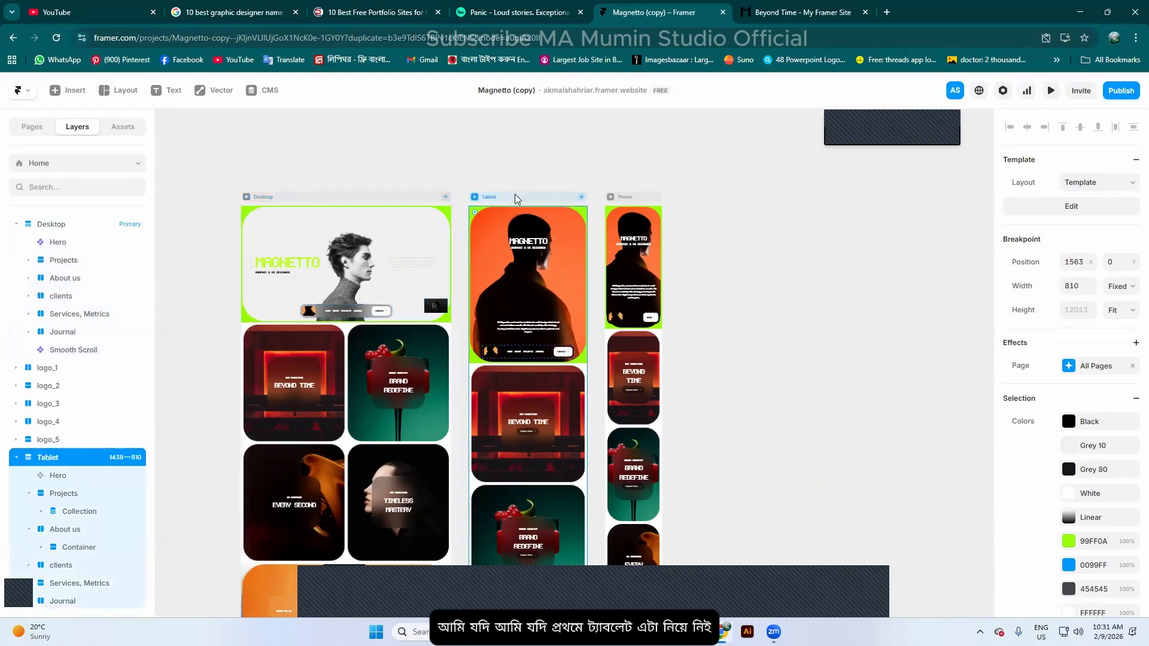
pyautogui.click(582, 198)
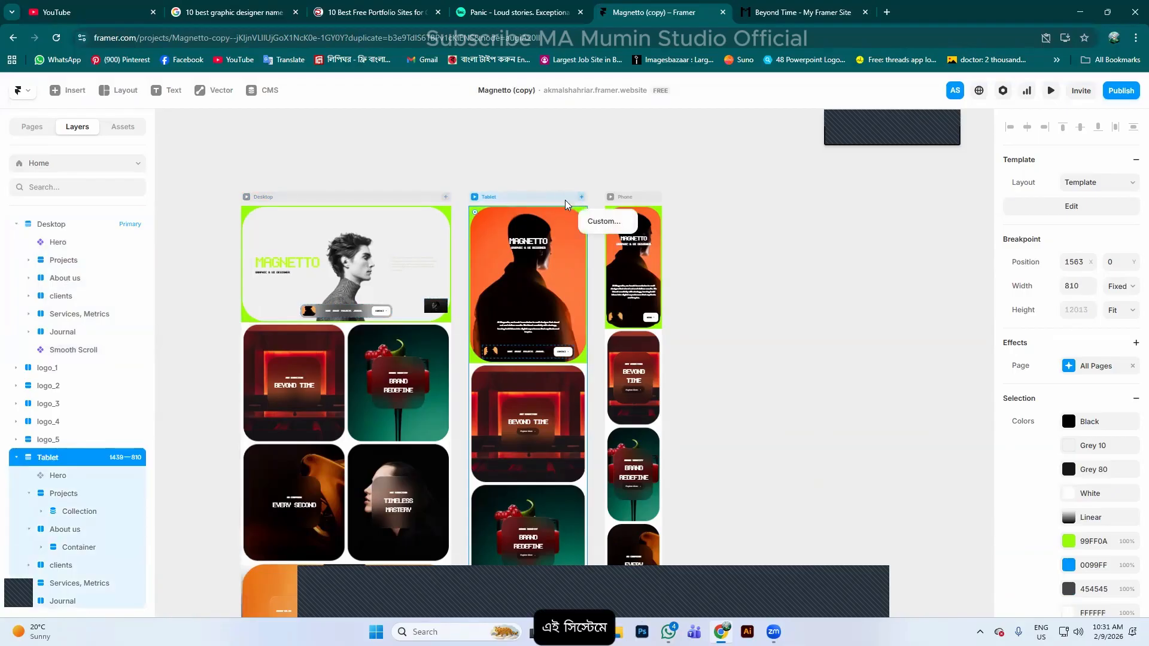
pyautogui.click(608, 222)
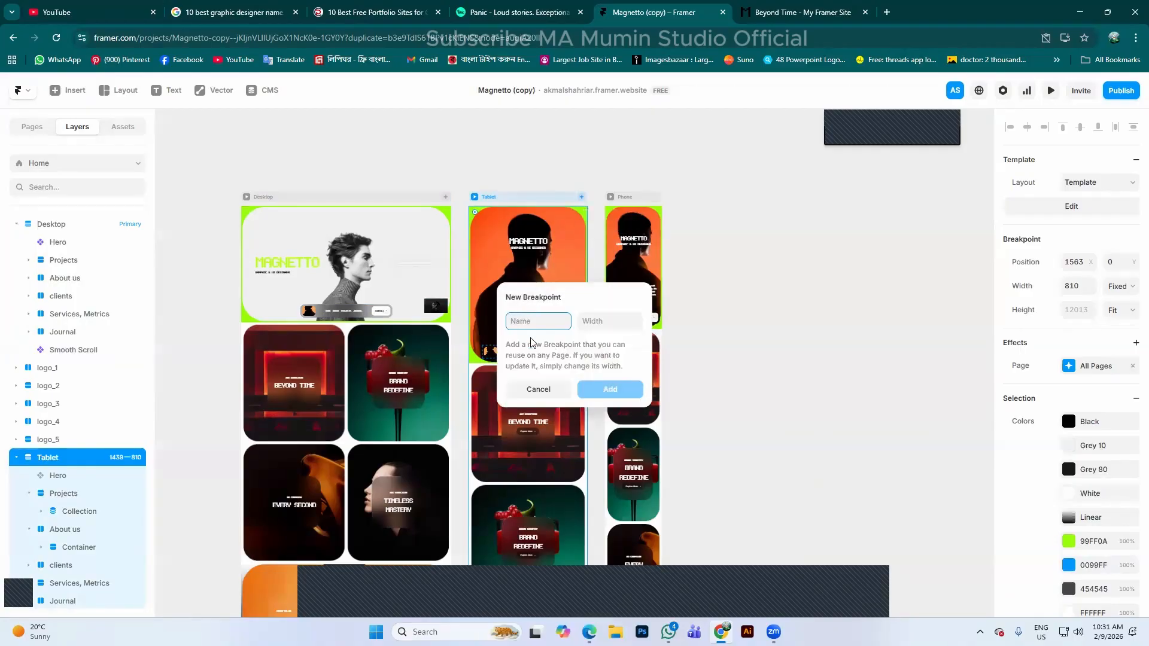
pyautogui.click(549, 387)
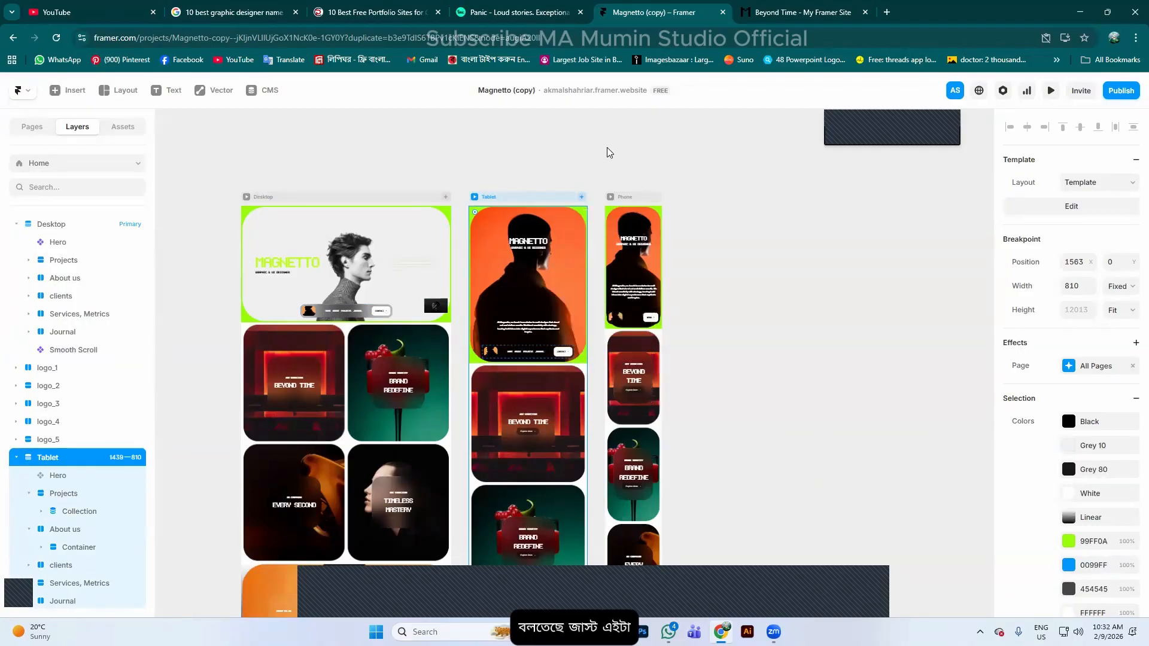
# Select the Desktop breakpoint and collapse the Tablet breakpoint's contents in the layer tree
pyautogui.click(607, 148)
pyautogui.click(368, 199)
pyautogui.click(371, 212)
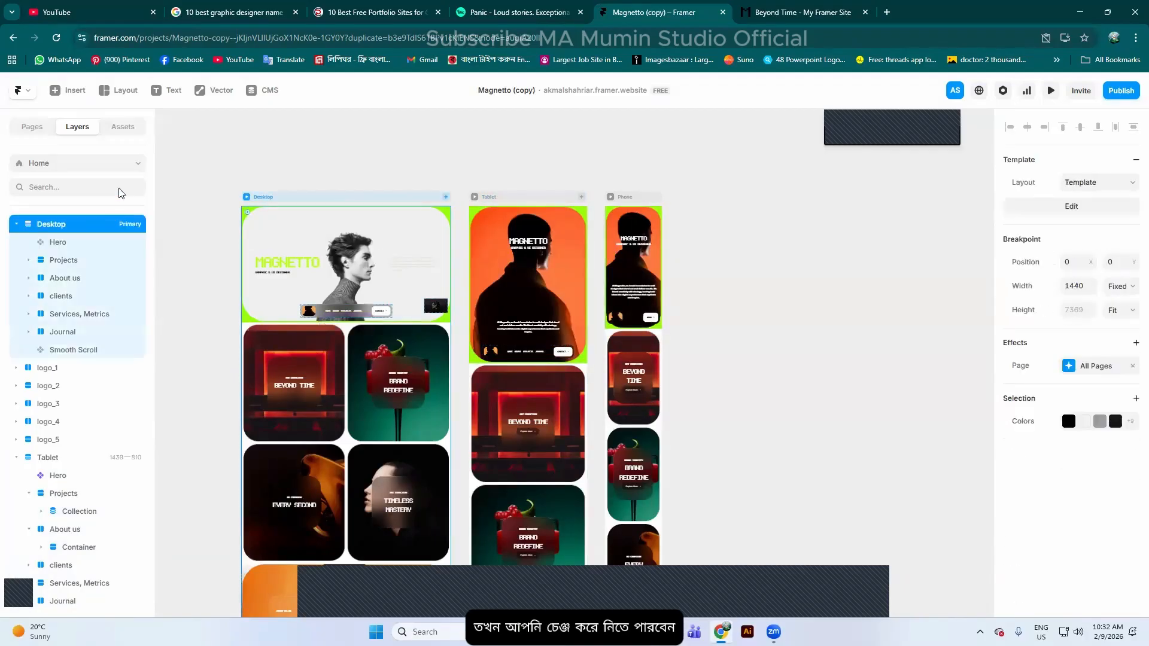
pyautogui.click(128, 225)
pyautogui.scroll(-2, 36, 455)
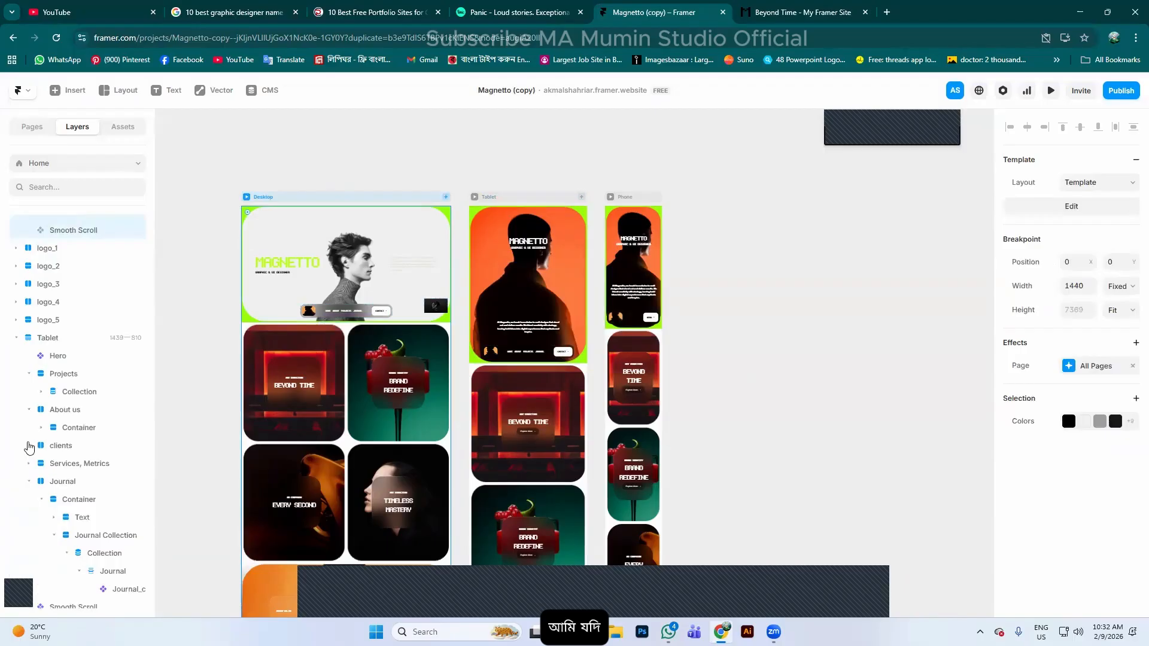
pyautogui.click(16, 338)
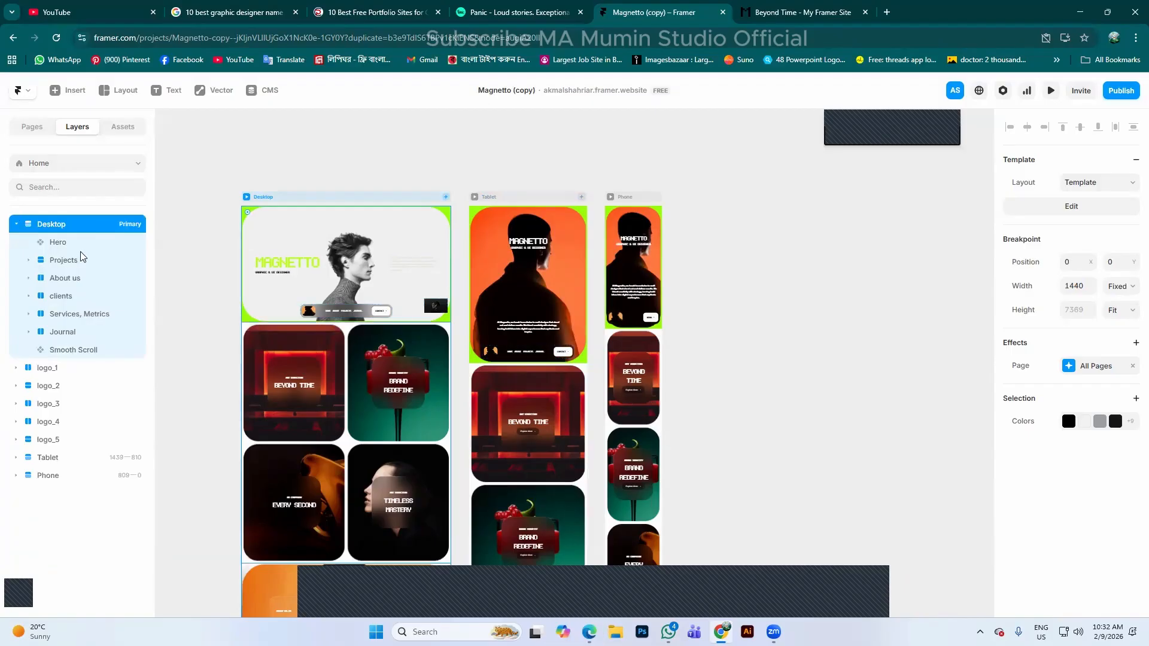
# Select the Tablet breakpoint and examine the commands available for it, including the copy options, without applying any
pyautogui.click(132, 458)
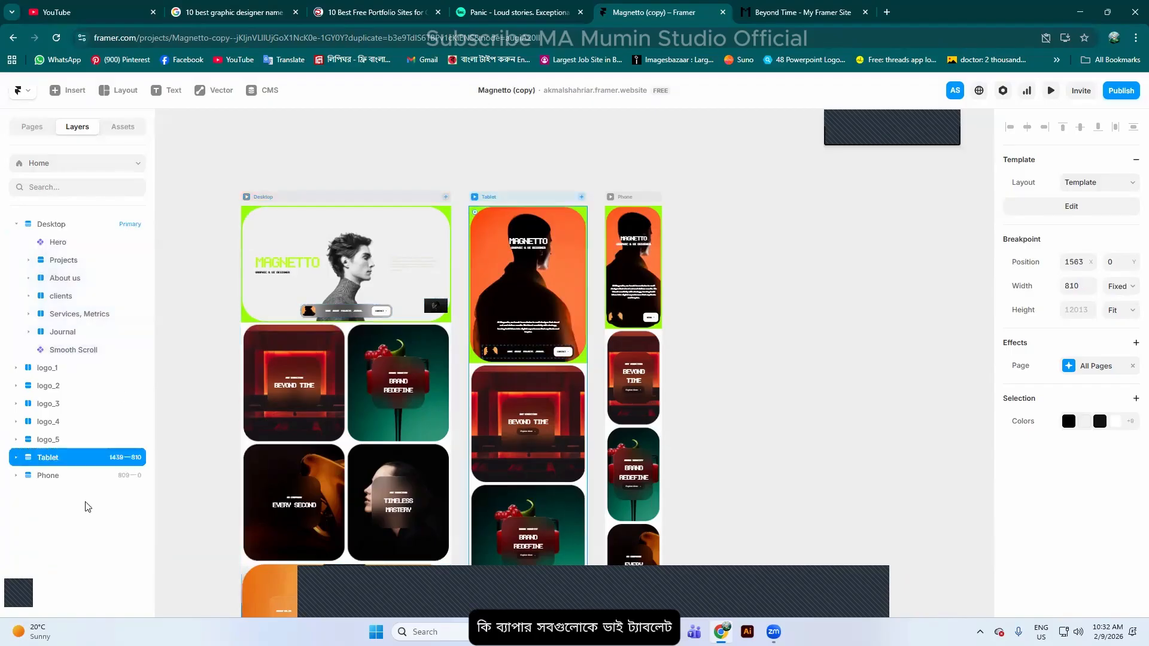
pyautogui.rightClick(137, 458)
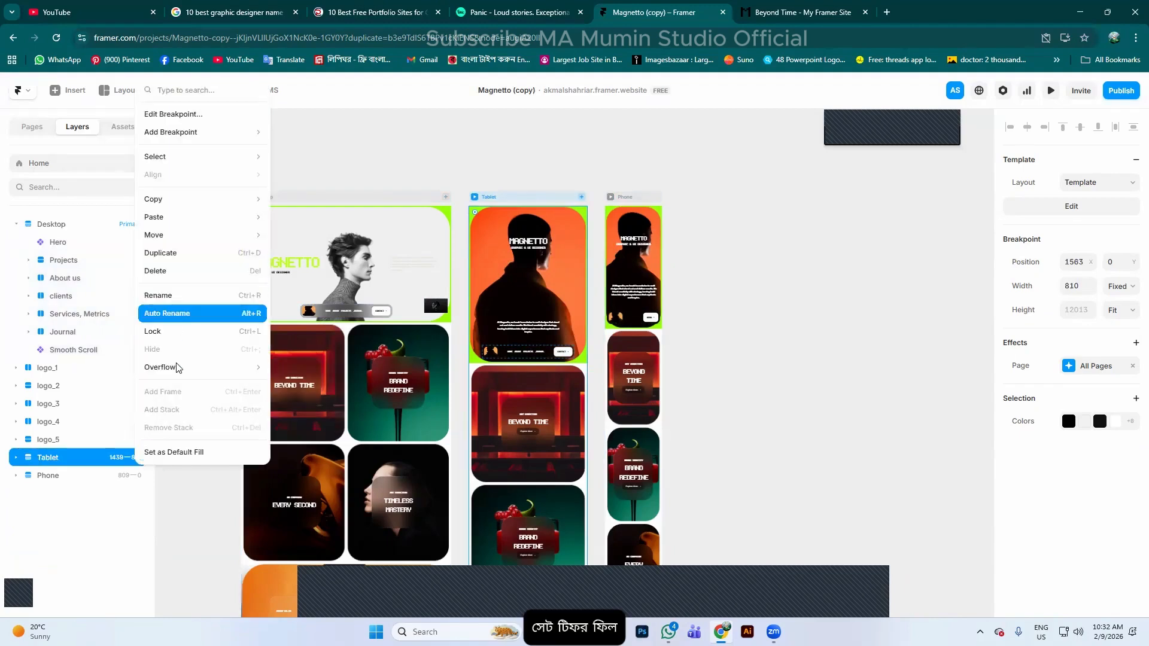
pyautogui.moveTo(178, 371)
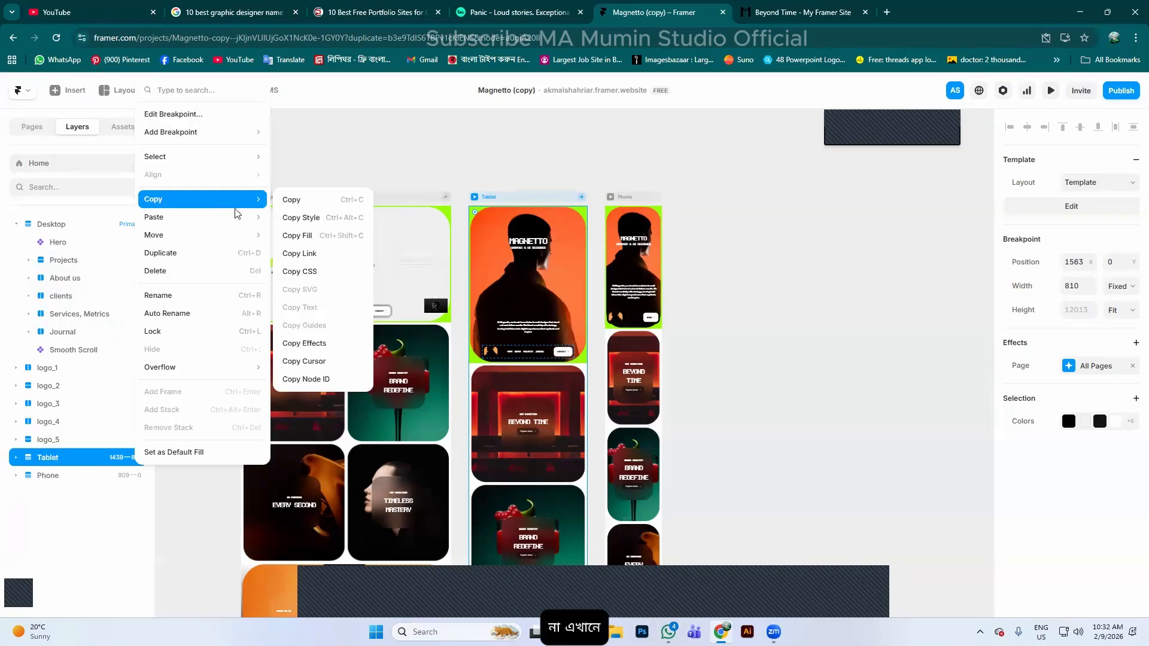
pyautogui.click(342, 174)
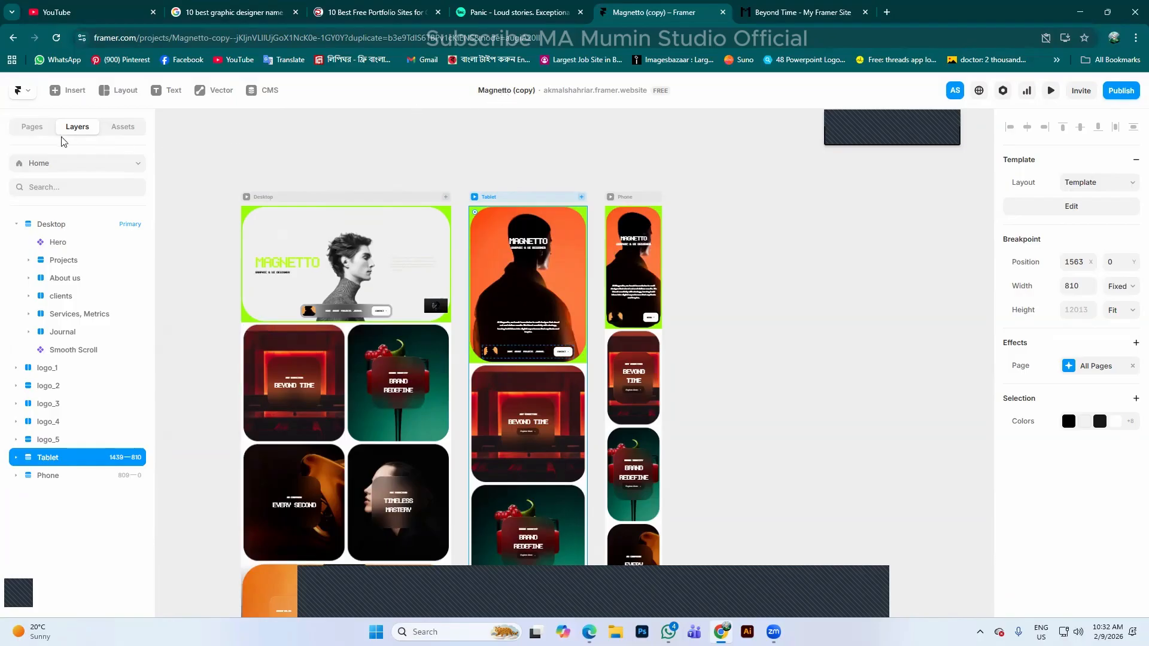
# Review the project's page list, the Home page's layers and the project's assets in turn
pyautogui.click(33, 126)
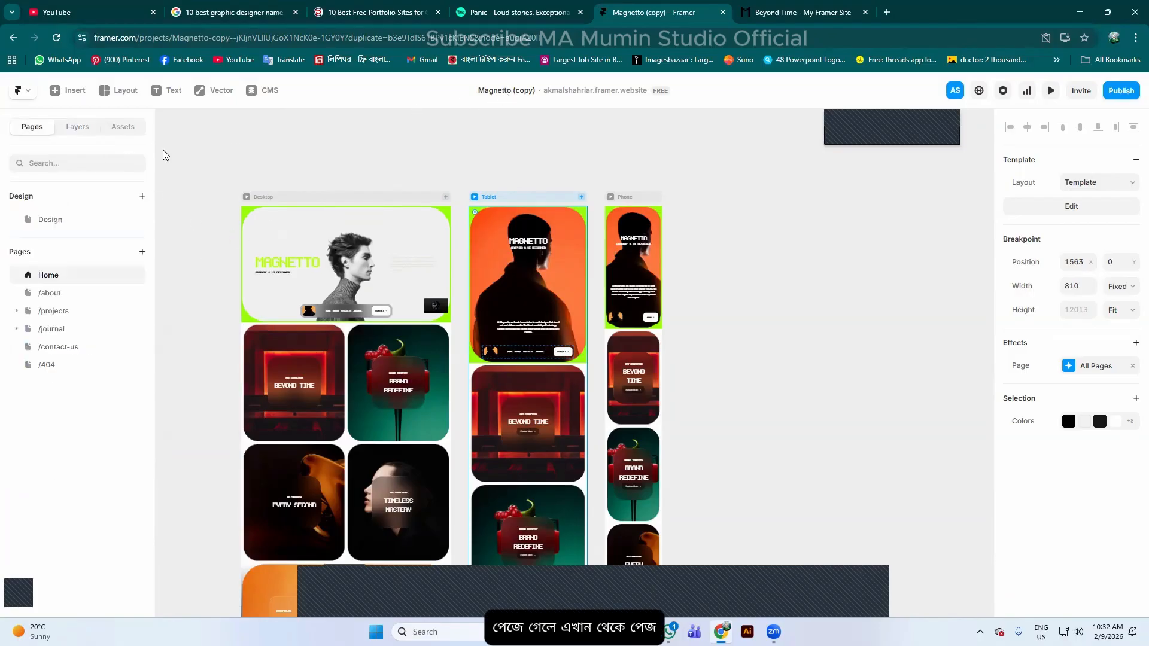
pyautogui.click(76, 127)
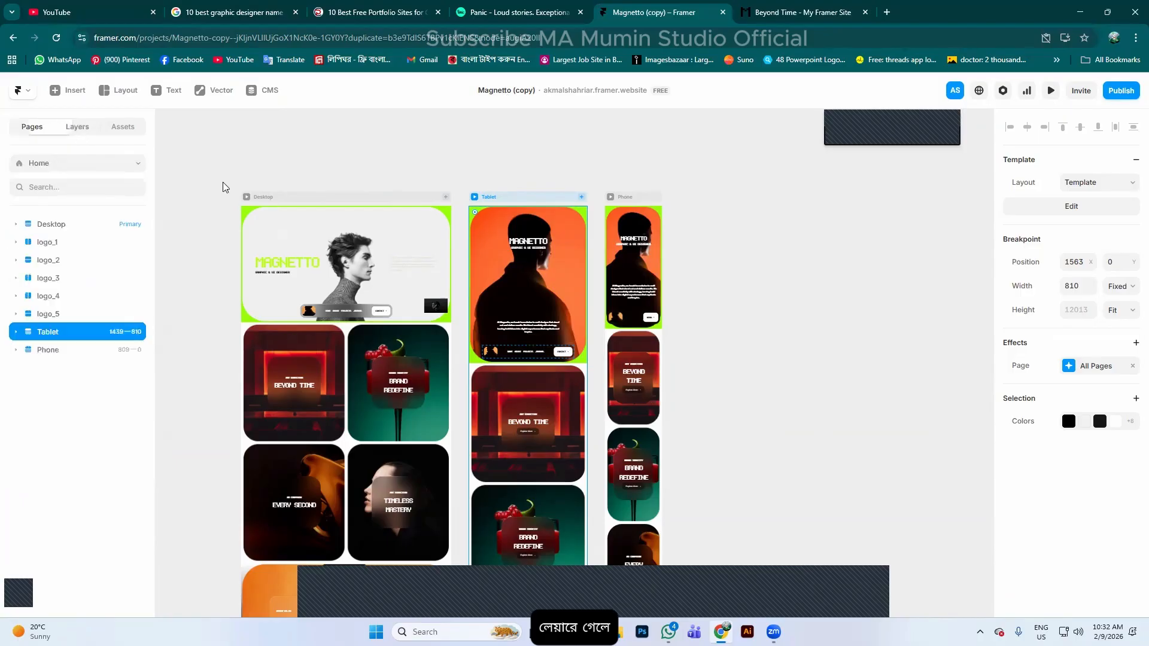
pyautogui.click(120, 132)
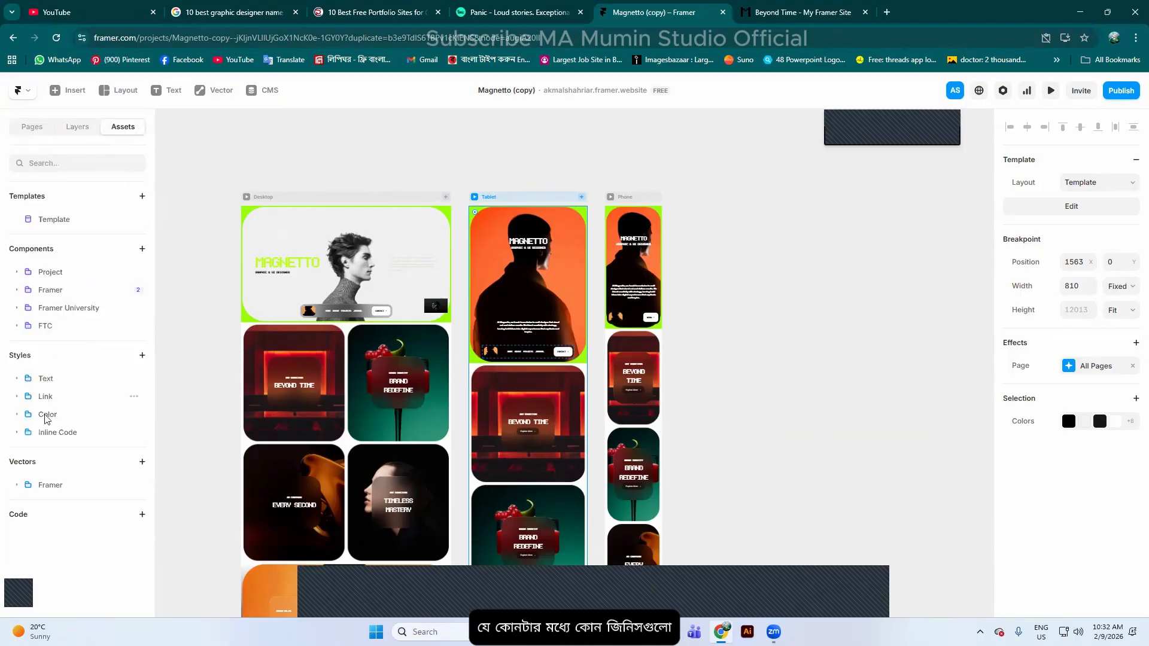
# Open the shared layout template and examine its page placeholder, navigation bar, Get in Touch section and footer
pyautogui.click(62, 225)
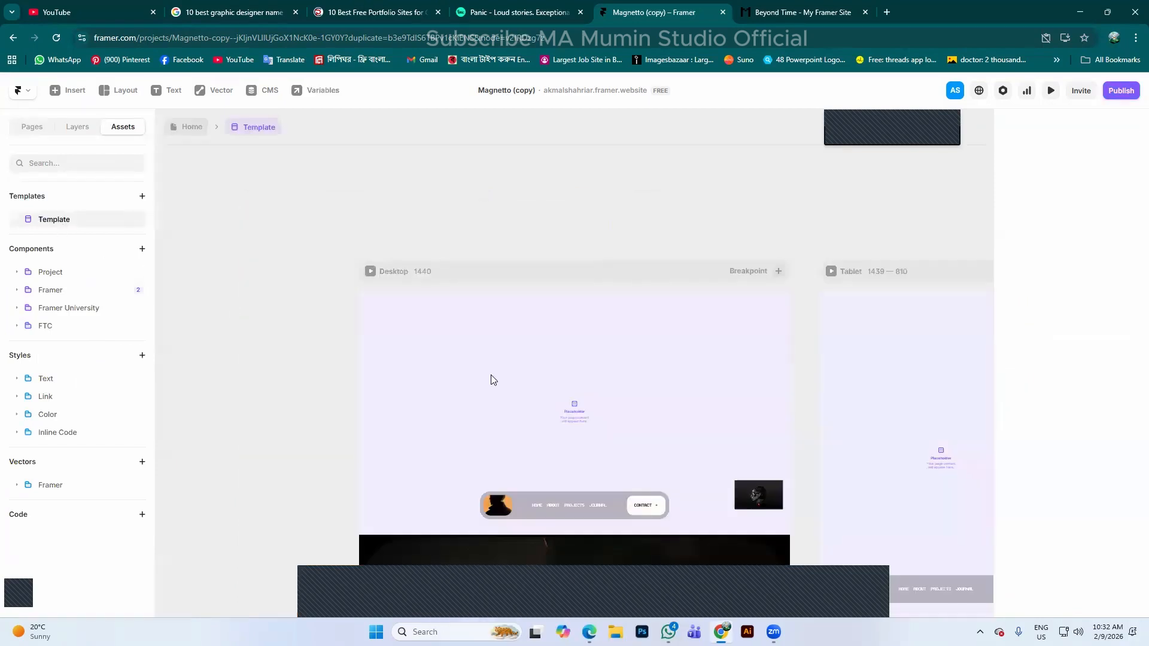
pyautogui.scroll(-6, 390, 318)
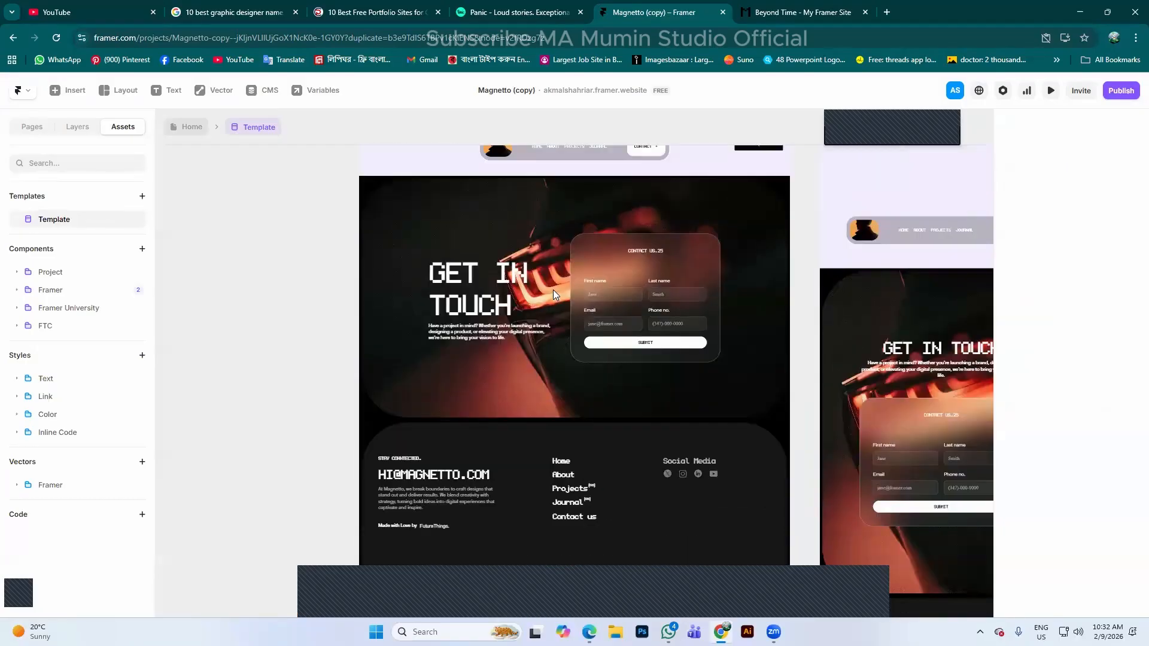
pyautogui.scroll(1, 547, 292)
pyautogui.scroll(2, 562, 281)
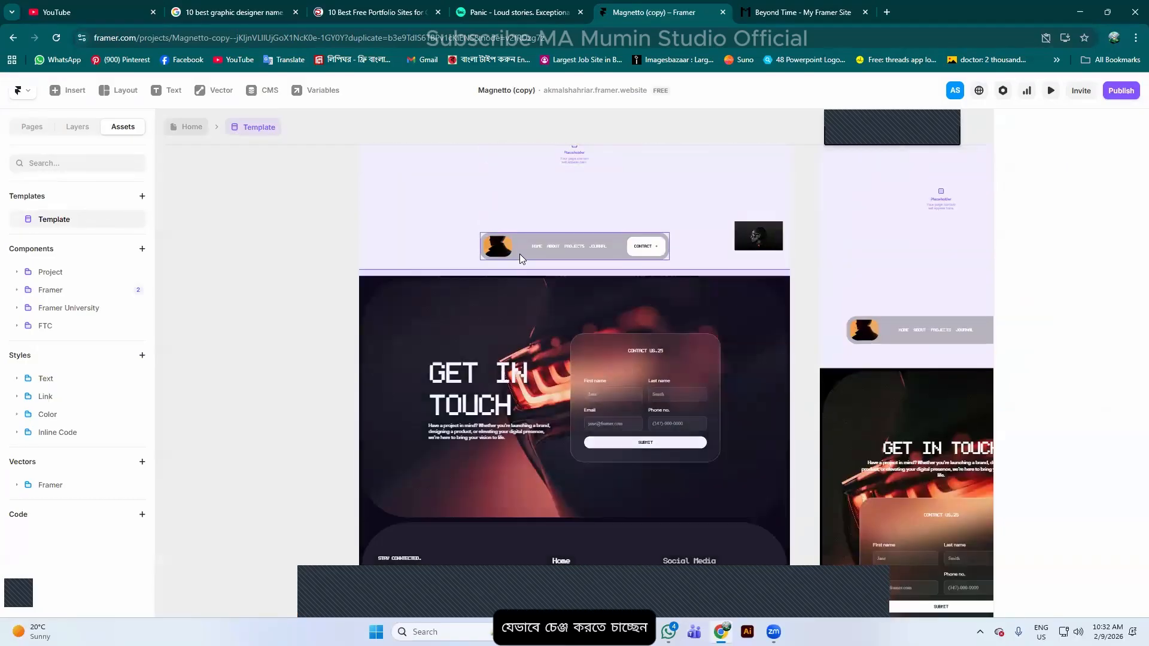
pyautogui.click(622, 268)
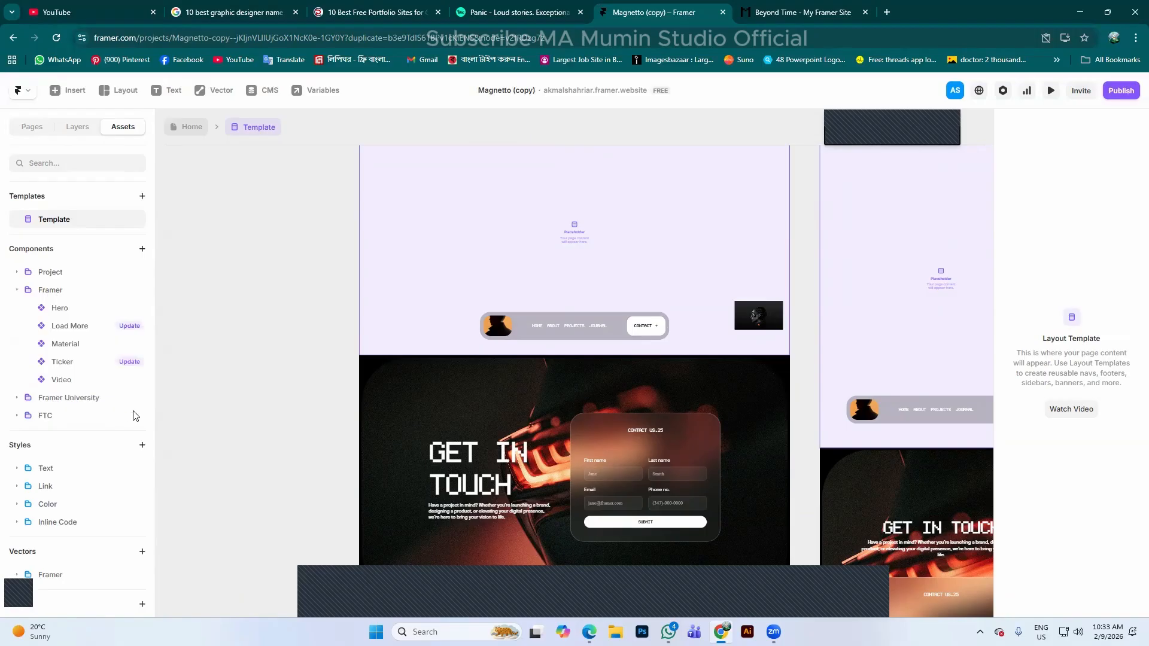
# Leave the layout template and return to the Home page canvas with its three breakpoints
pyautogui.click(33, 127)
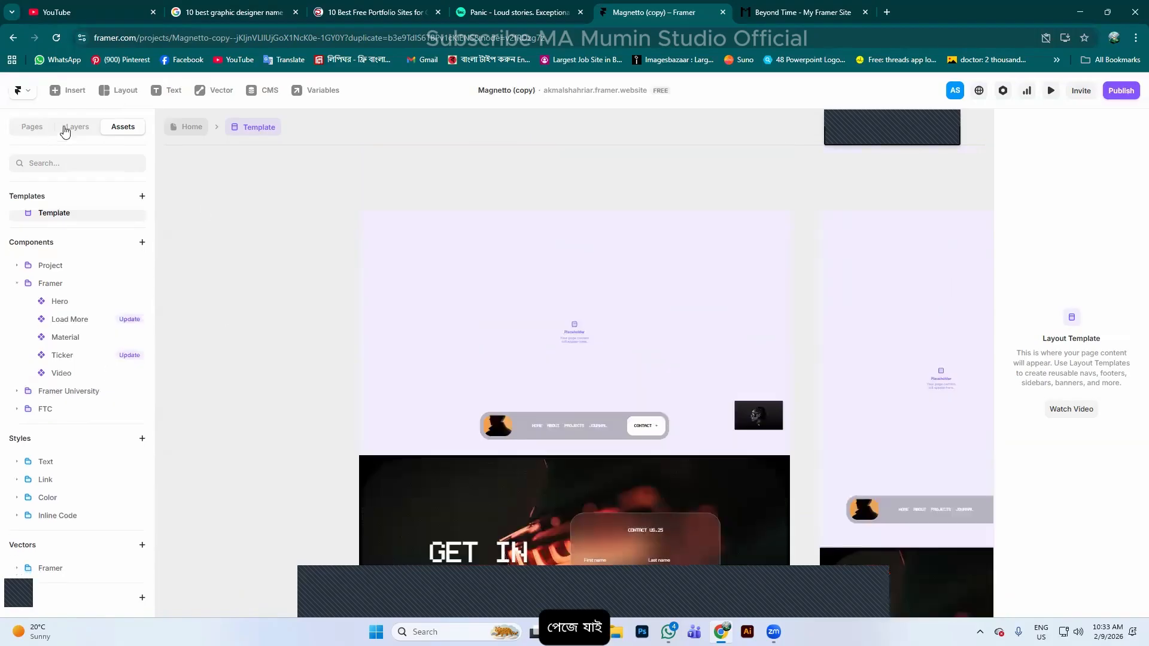
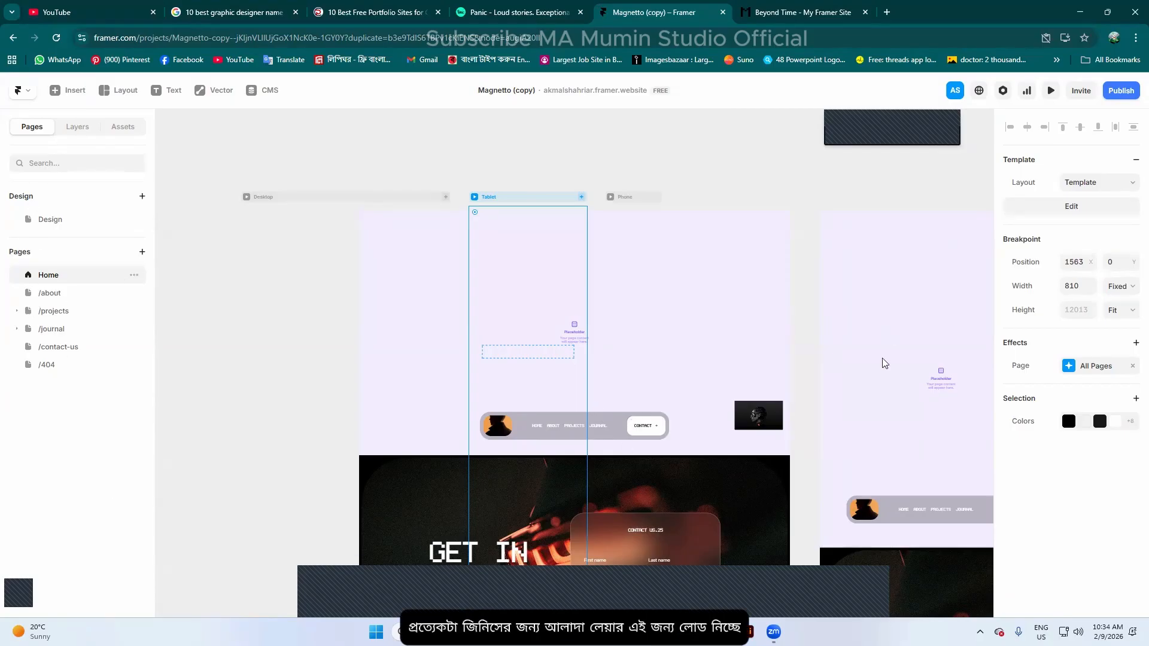
pyautogui.hotkey('ctrl', 'shift', 'Tab')
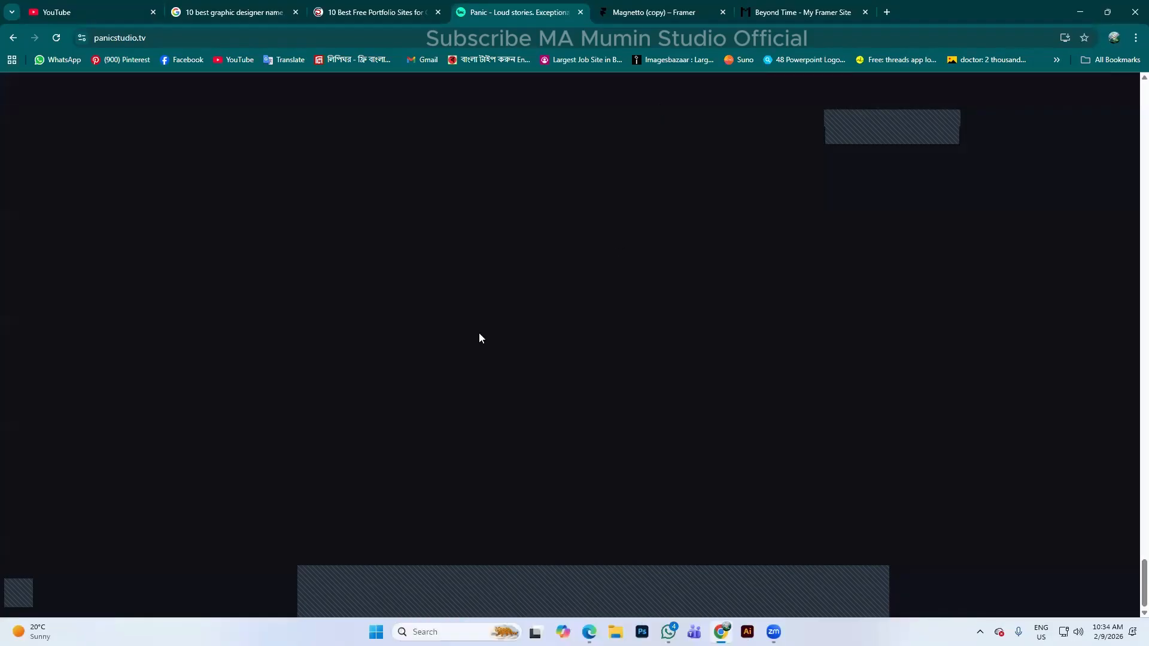
pyautogui.click(670, 6)
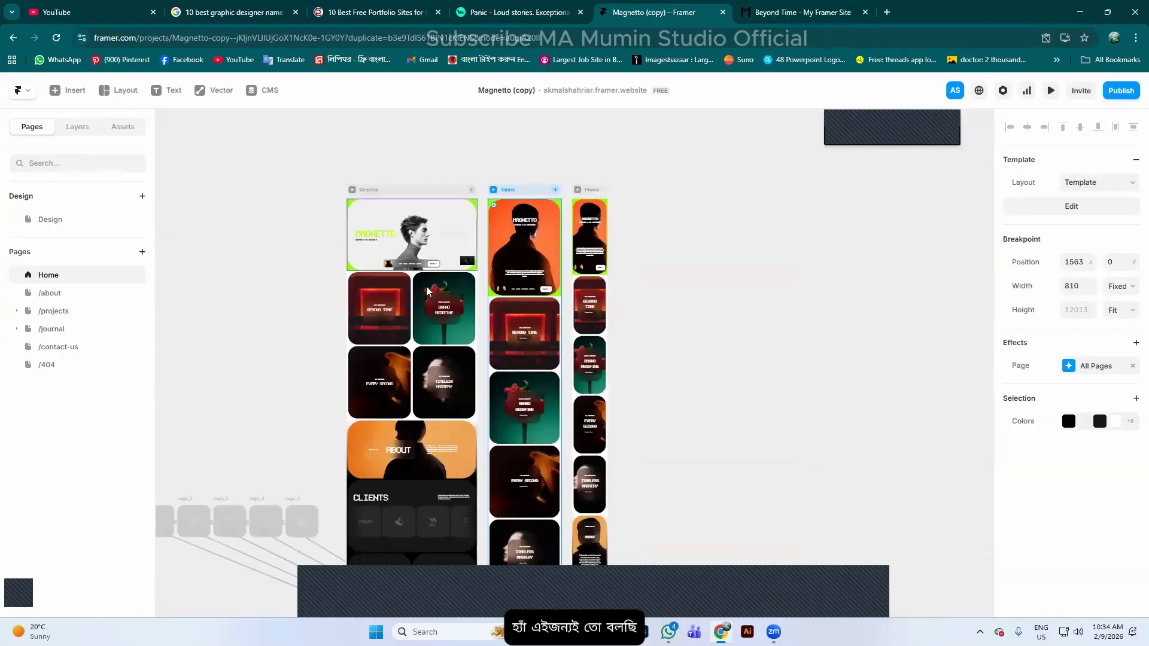
# Clear the custom image from the Hero in the Home page's Desktop layout
pyautogui.scroll(-1, 427, 292)
pyautogui.click(417, 216)
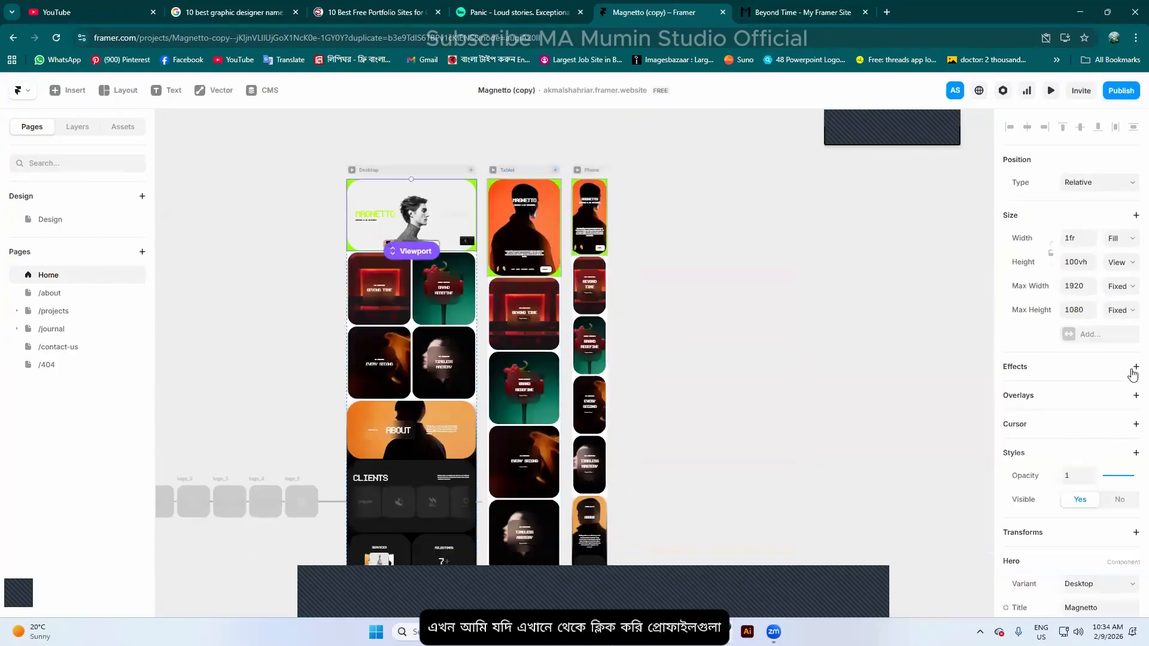
pyautogui.scroll(-4, 1072, 464)
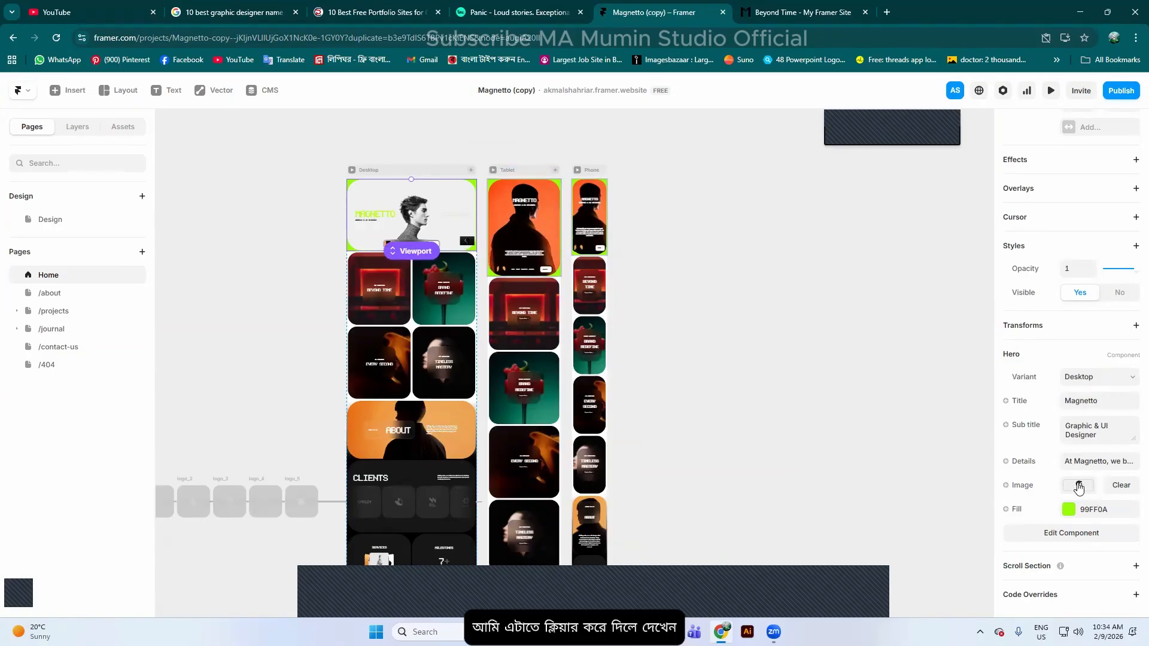
pyautogui.click(1125, 486)
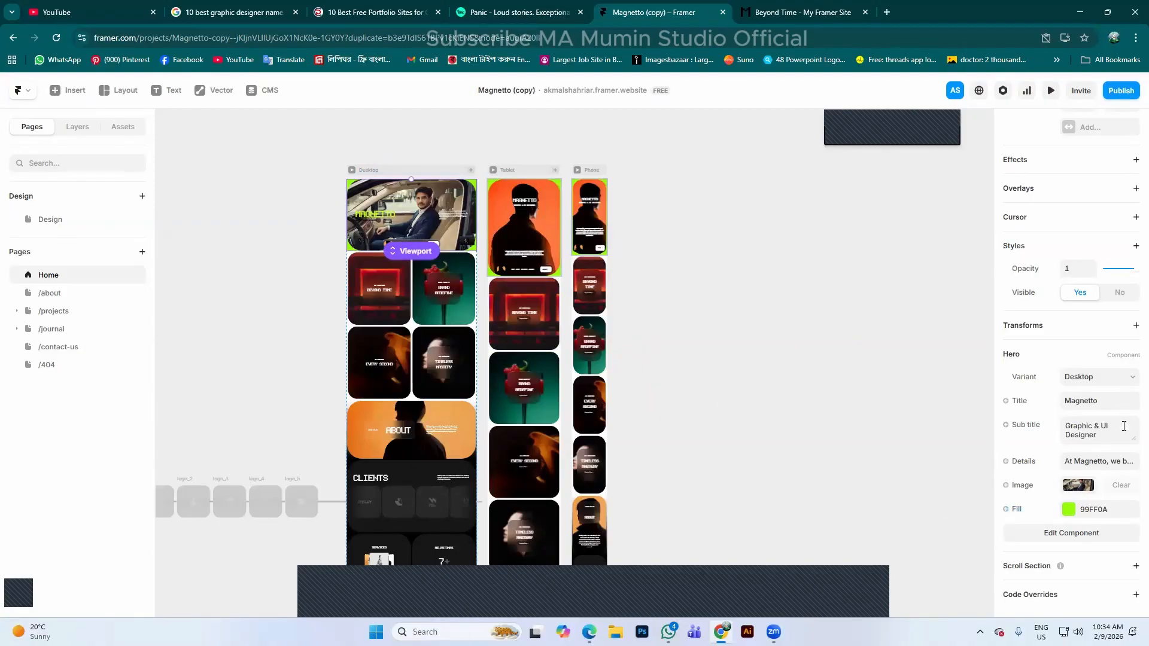
# Change the Desktop Hero's fill to the dark orange AB650A
pyautogui.scroll(2, 157, 278)
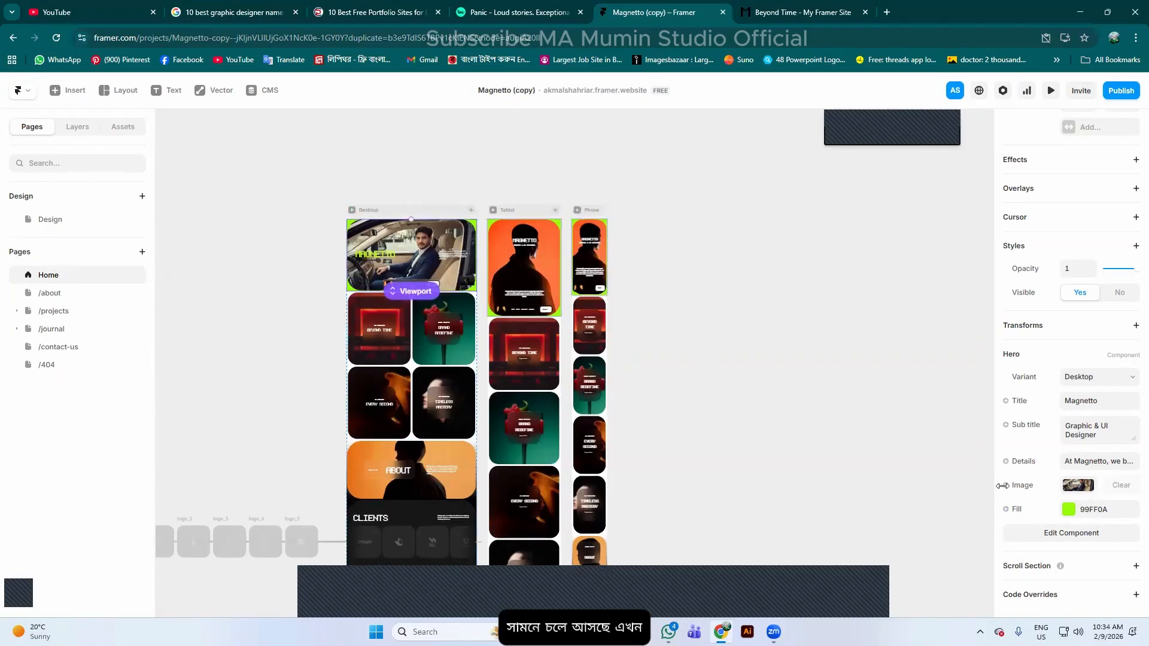
pyautogui.click(1069, 510)
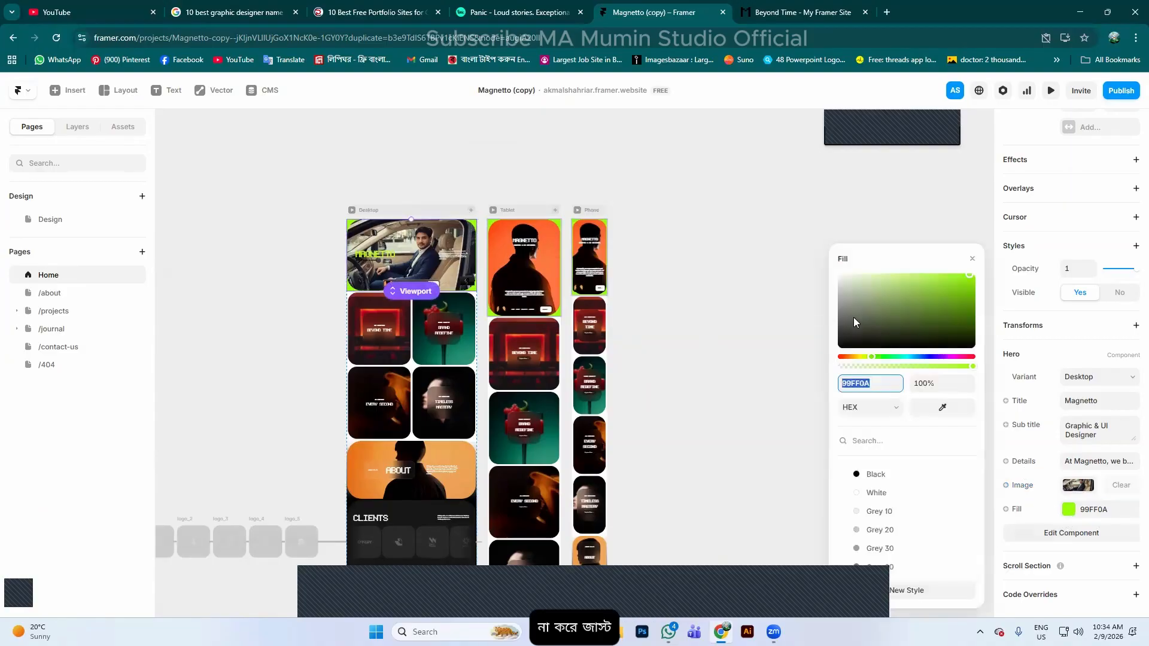
pyautogui.moveTo(871, 357); pyautogui.dragTo(839, 362)
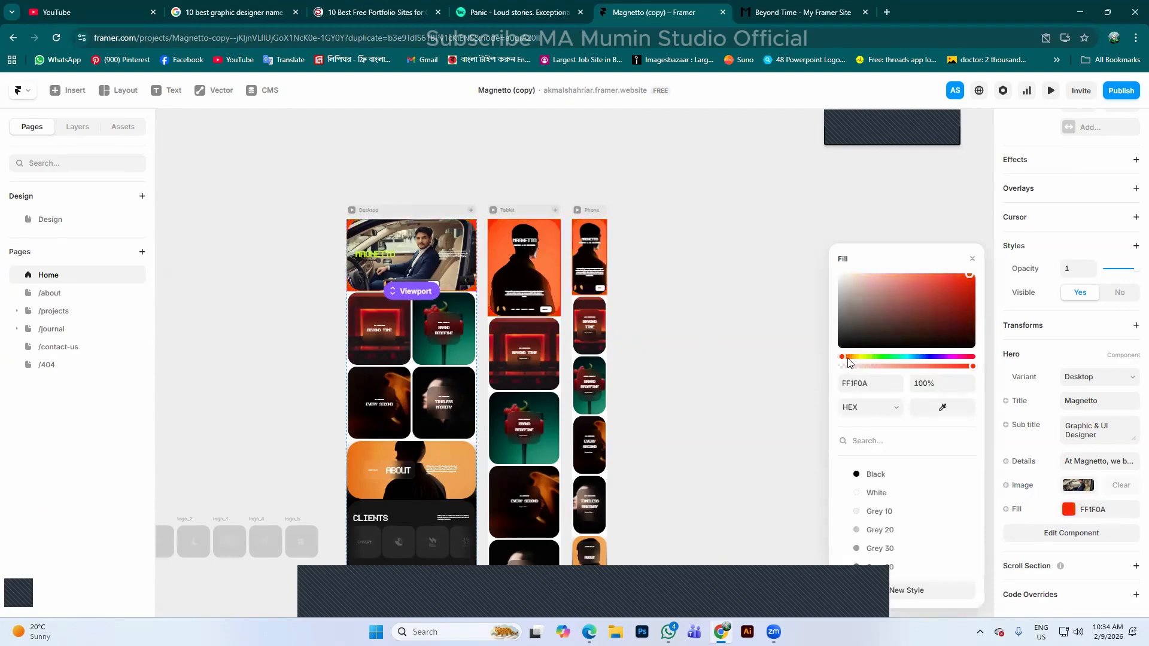
pyautogui.click(853, 358)
pyautogui.moveTo(917, 299); pyautogui.dragTo(968, 298)
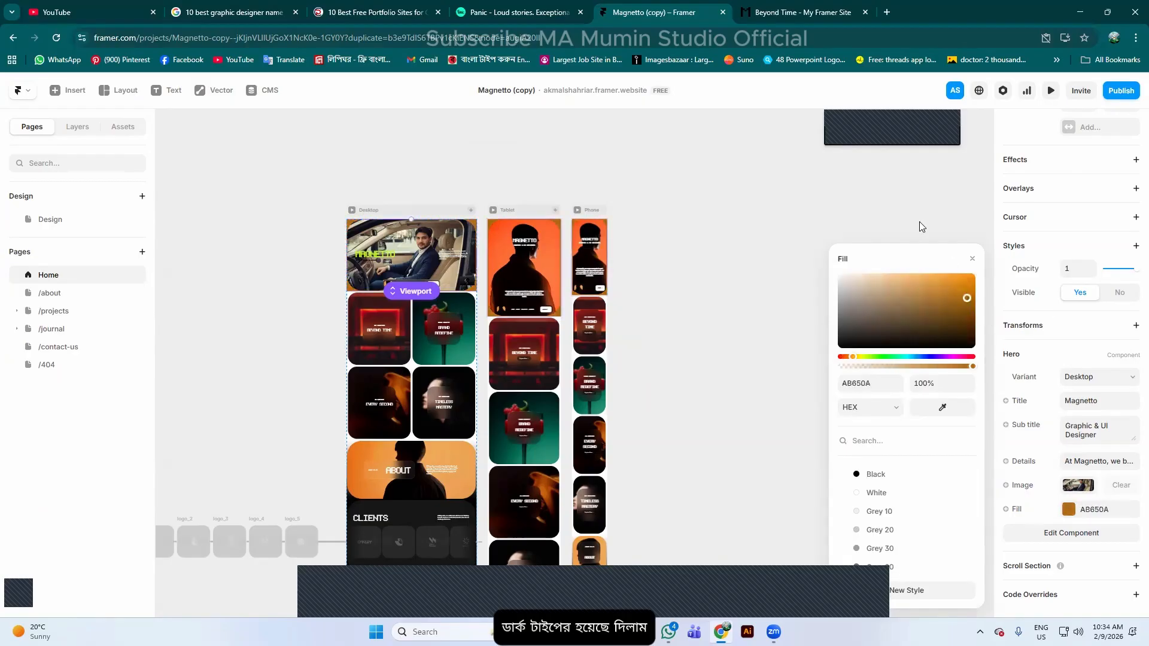
pyautogui.click(903, 233)
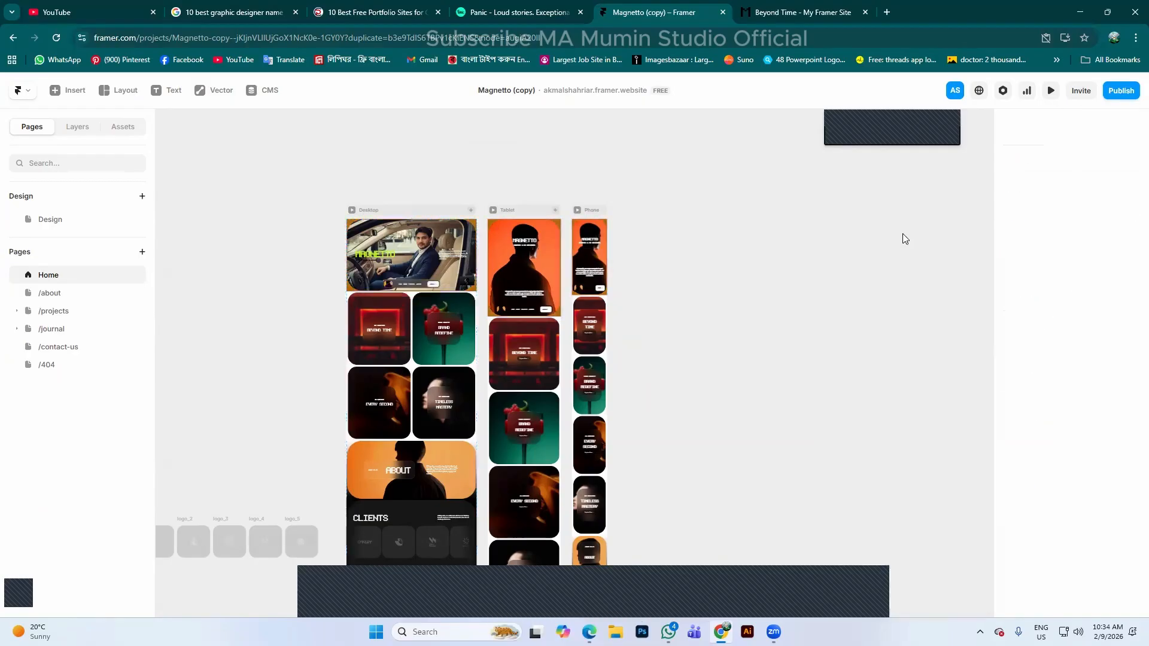
# Open the Hero component and inspect the title and Graphic & UI Designer subtitle layers in its Desktop variant
pyautogui.click(368, 253)
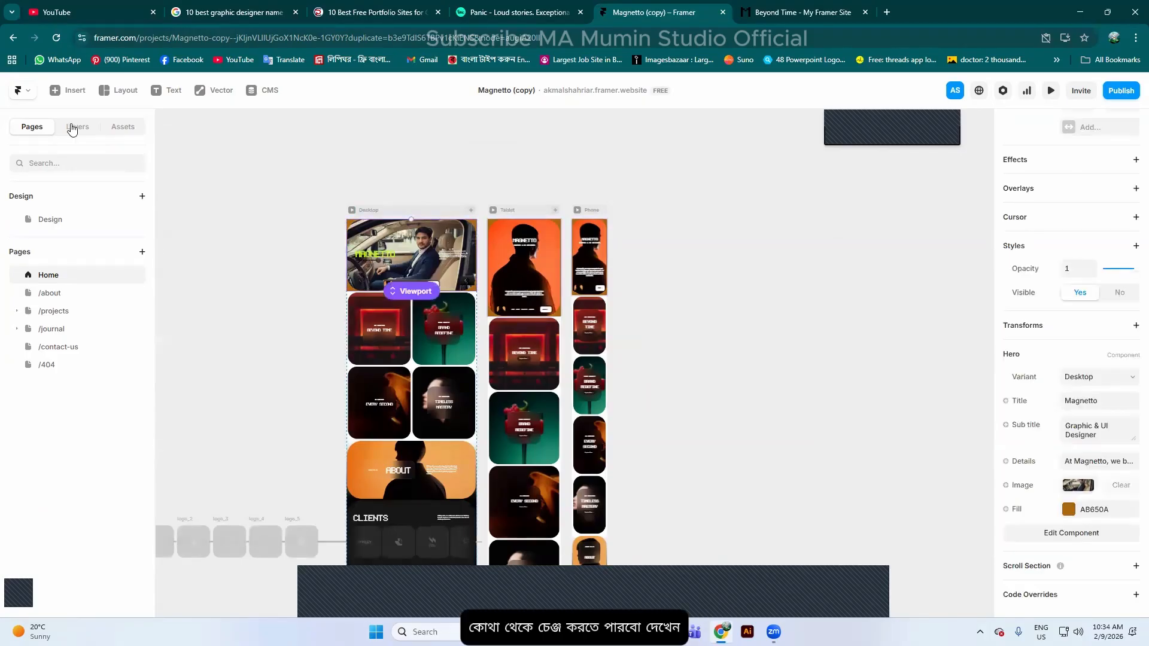
pyautogui.doubleClick(369, 255)
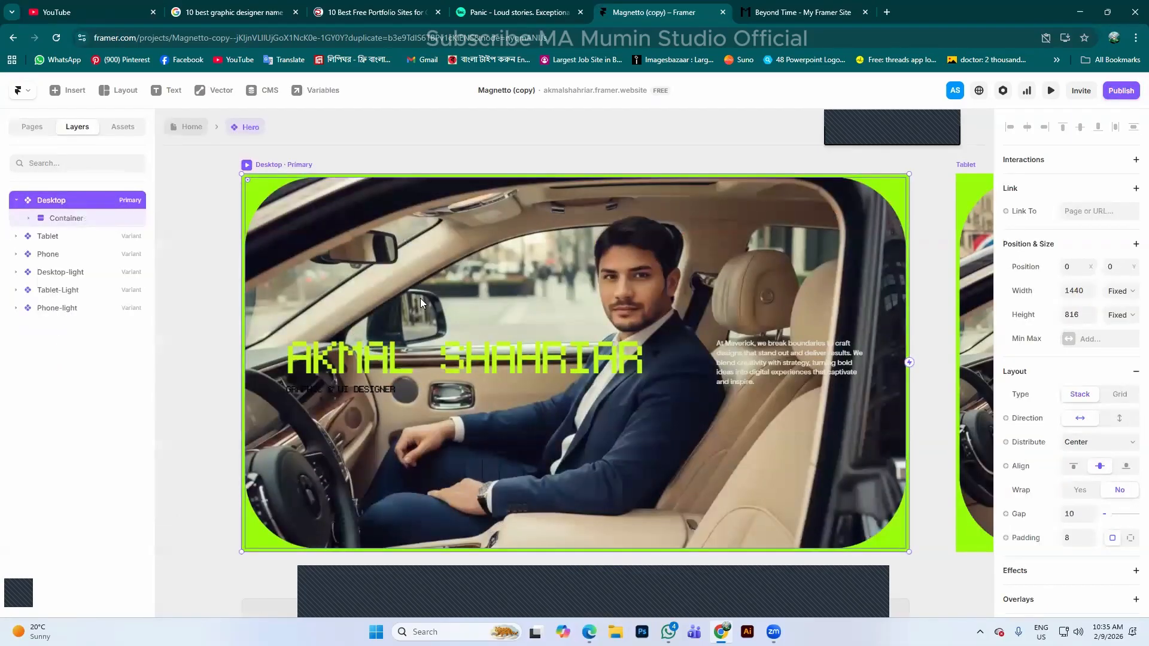
pyautogui.click(510, 353)
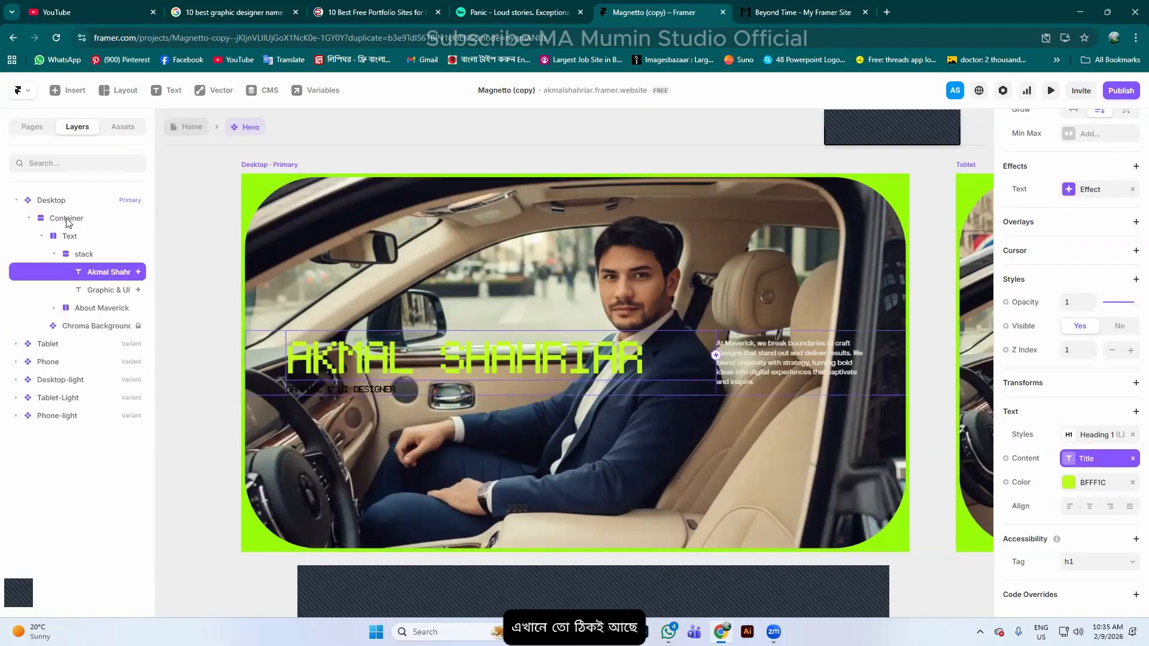
pyautogui.click(17, 201)
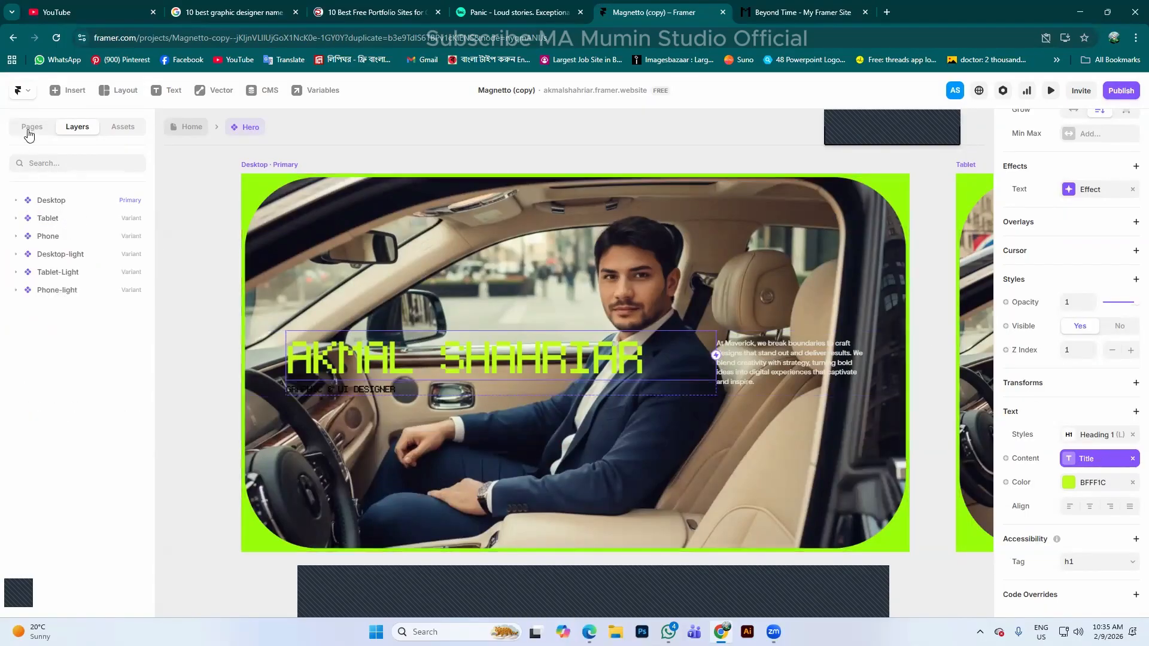
pyautogui.click(406, 392)
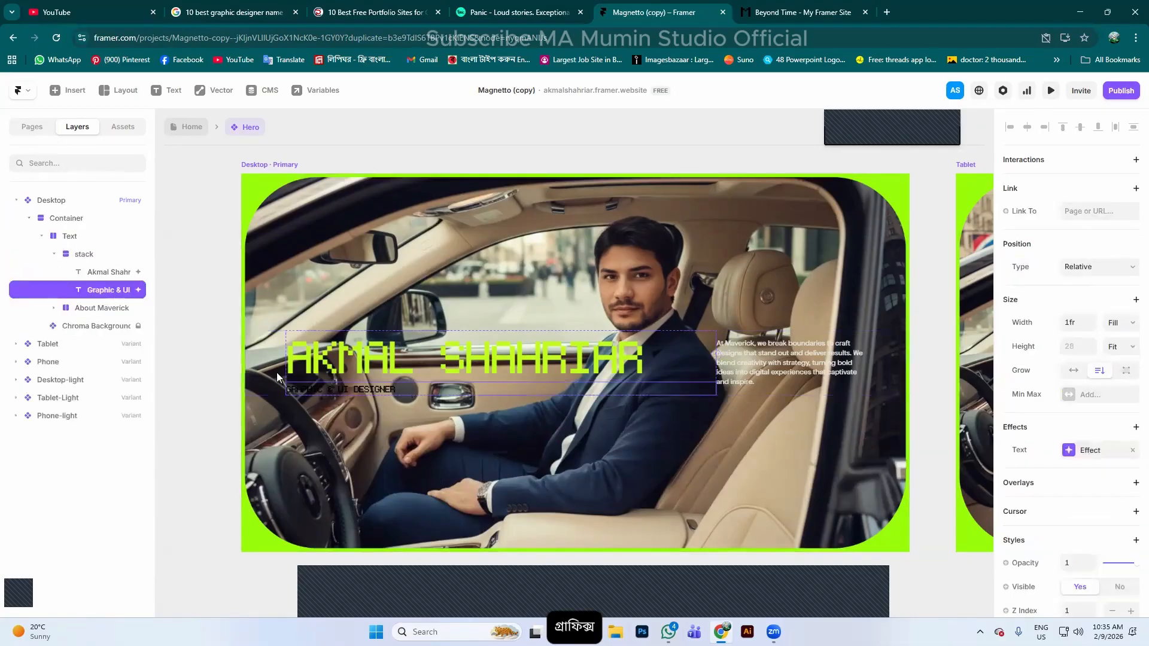
# Select the At Maverick paragraph in the Hero's Desktop variant
pyautogui.click(325, 366)
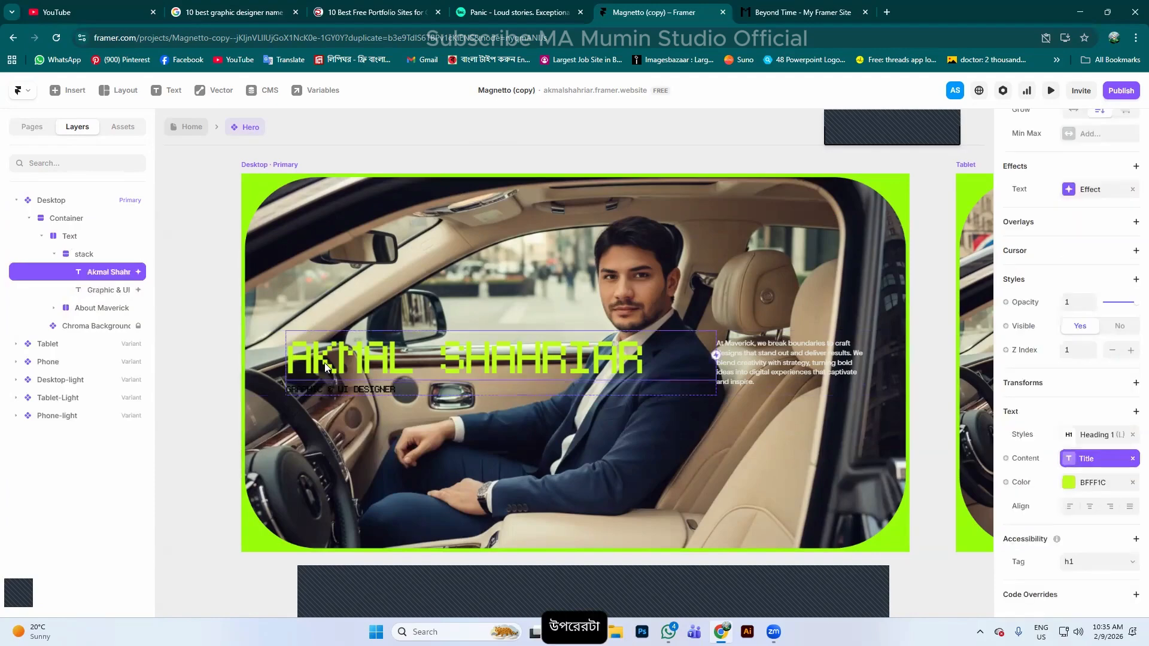
pyautogui.click(749, 370)
pyautogui.moveTo(766, 366); pyautogui.dragTo(760, 366)
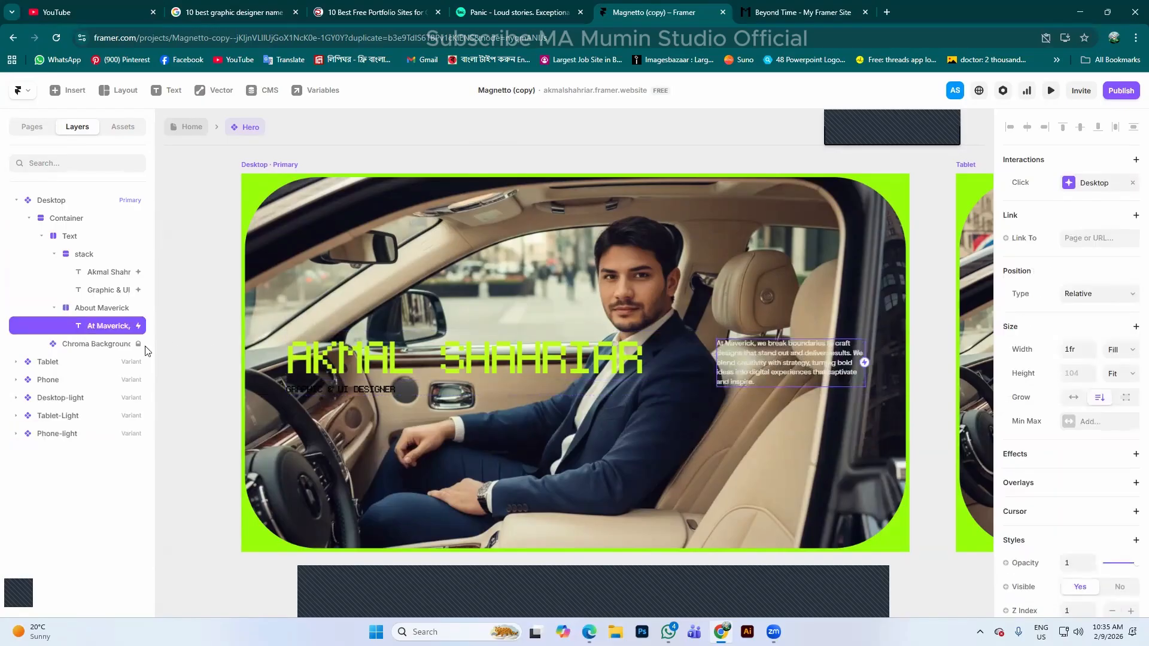
pyautogui.hotkey('ctrl', 't')
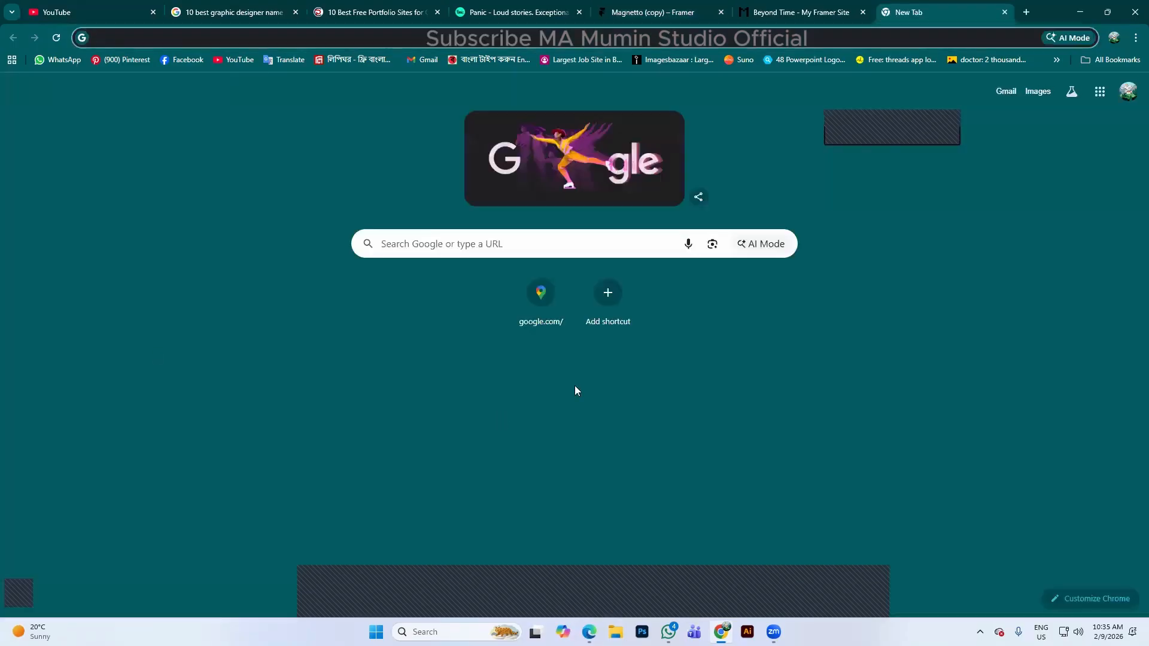
pyautogui.click(1004, 12)
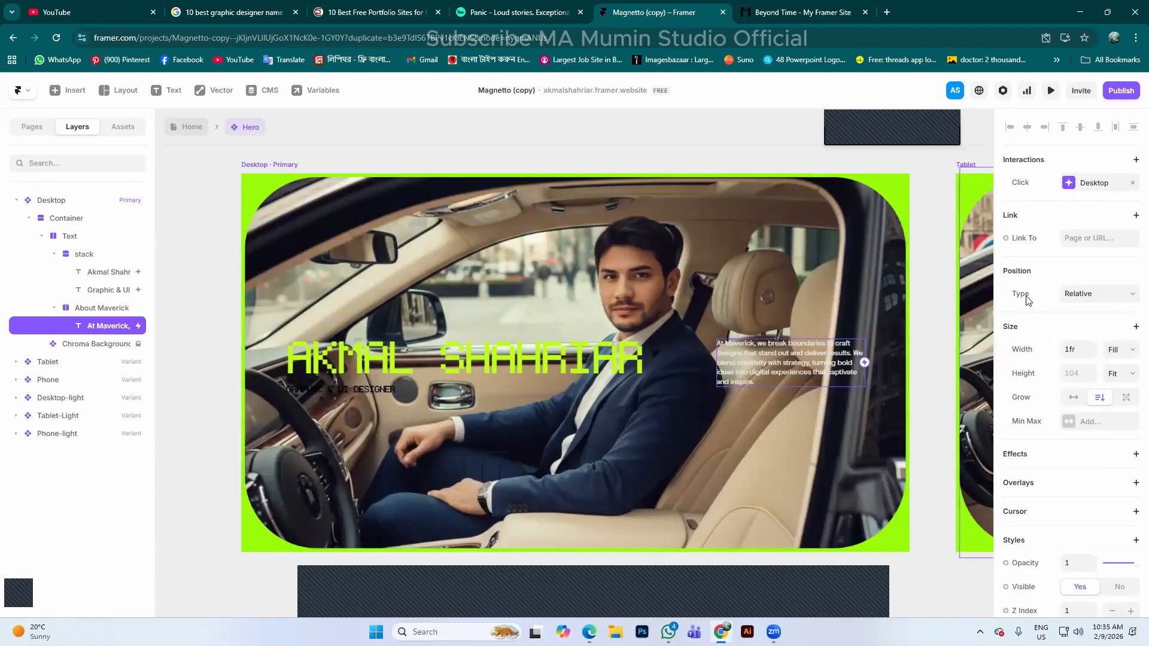
# Set the At Maverick paragraph's position type to Absolute and try moving it about 53 px to the right, undoing the move
pyautogui.click(1101, 293)
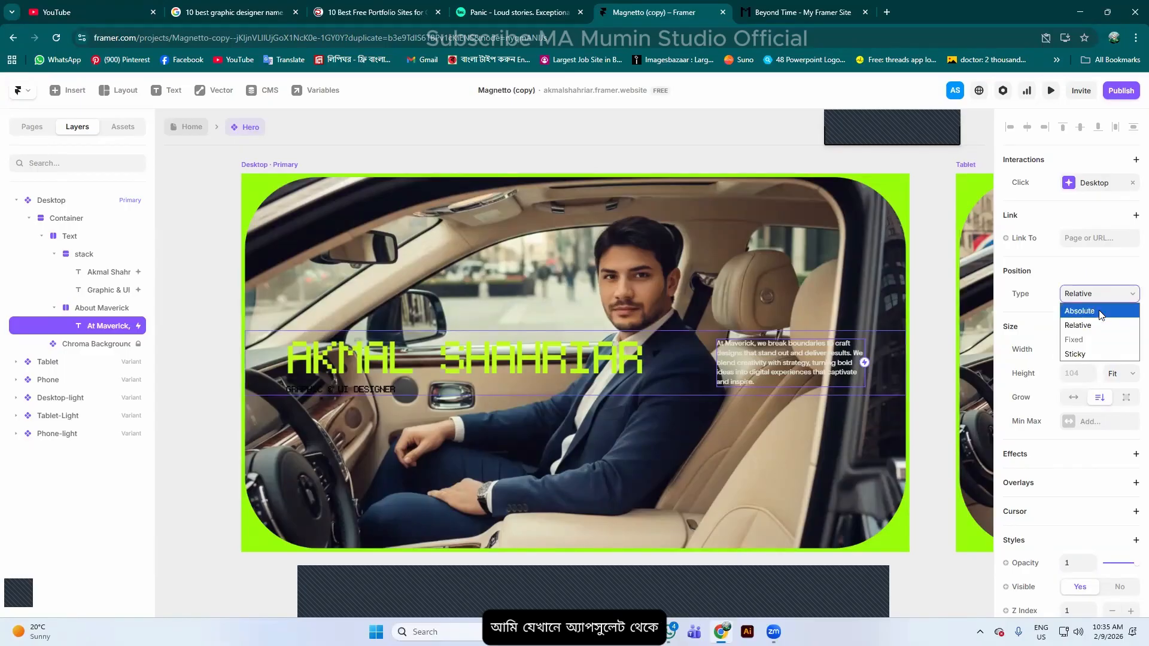
pyautogui.click(1101, 312)
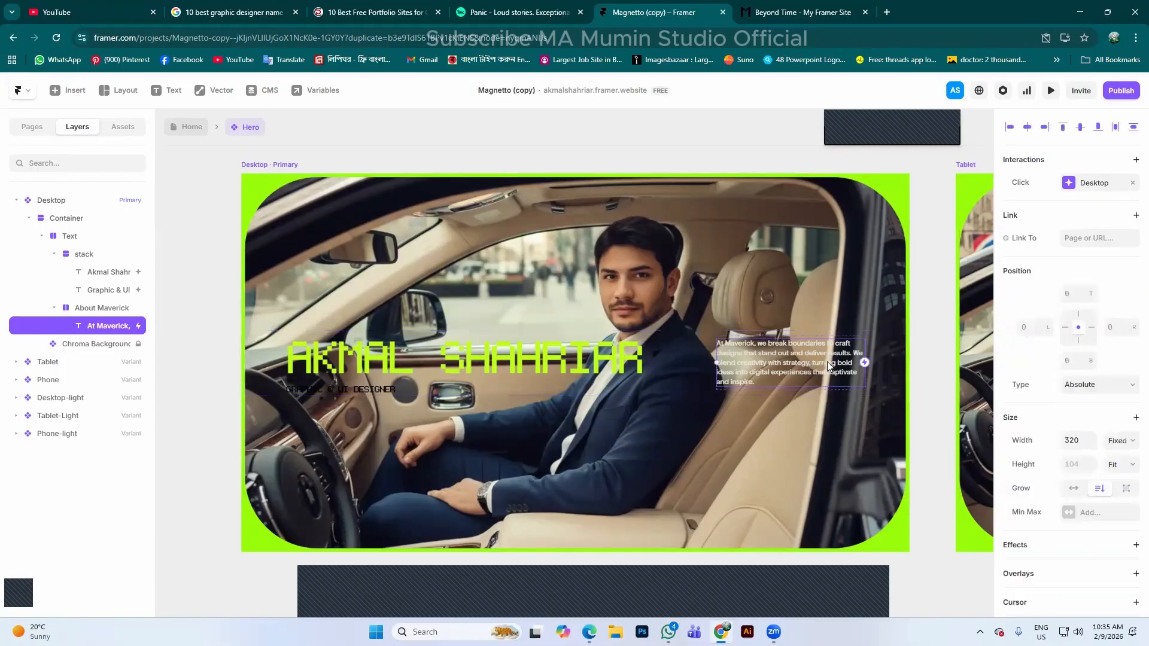
pyautogui.moveTo(827, 361); pyautogui.dragTo(845, 366)
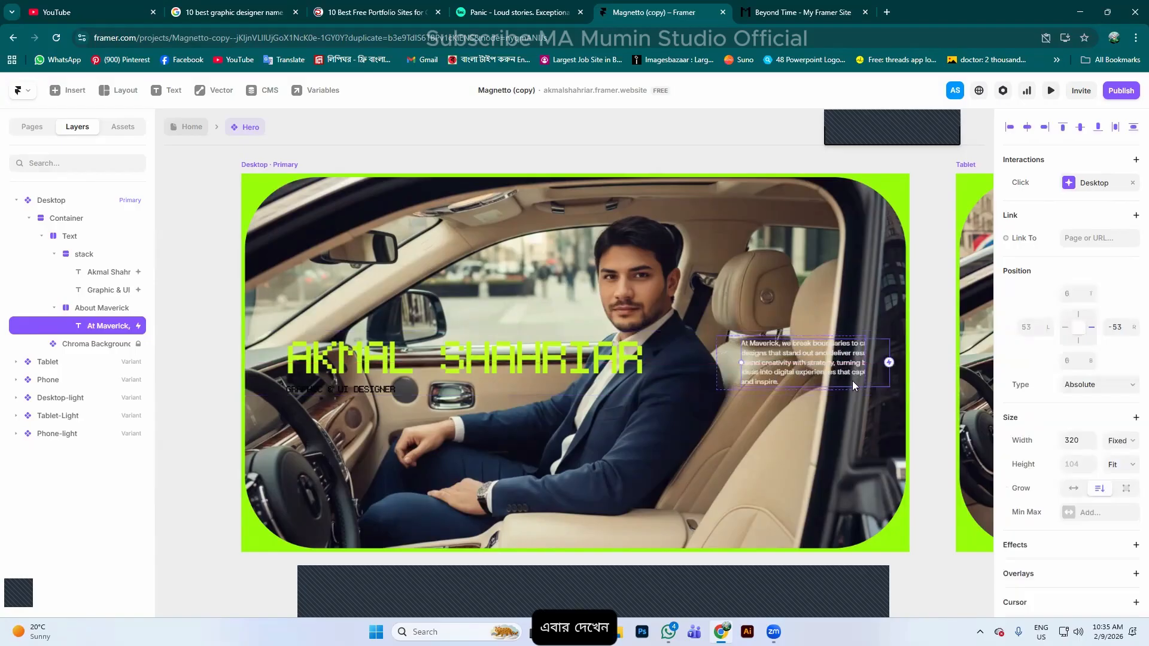
pyautogui.moveTo(716, 372)
pyautogui.mouseDown()
pyautogui.moveTo(734, 372)
pyautogui.moveTo(716, 355)
pyautogui.mouseUp()
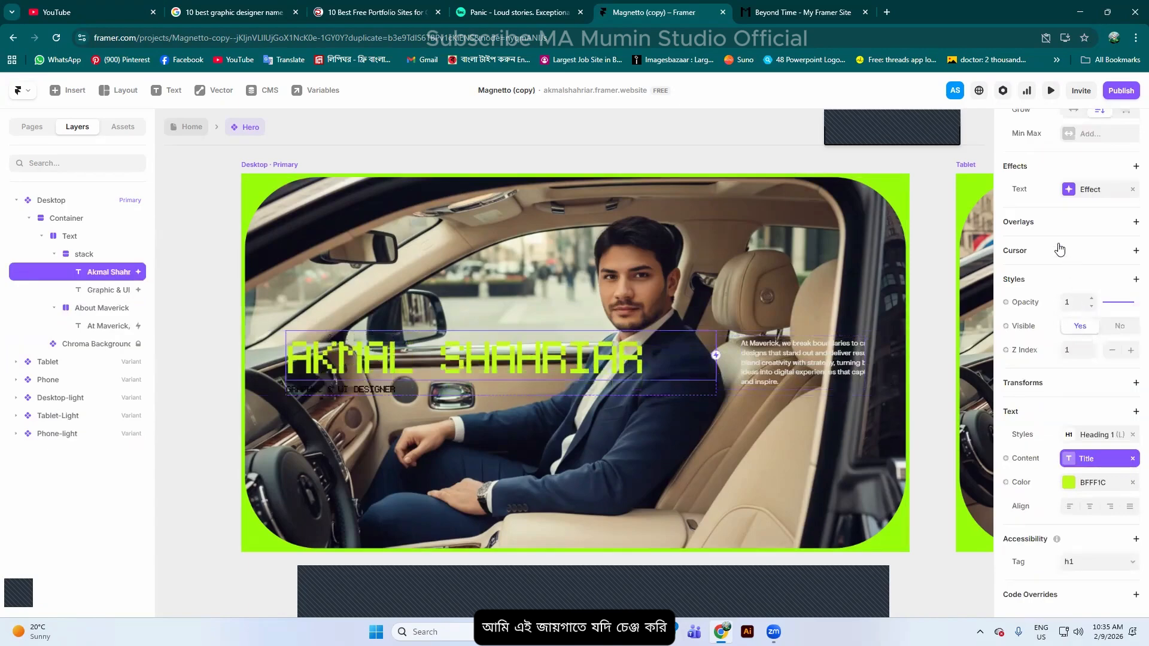
pyautogui.hotkey('ctrl', 'z')
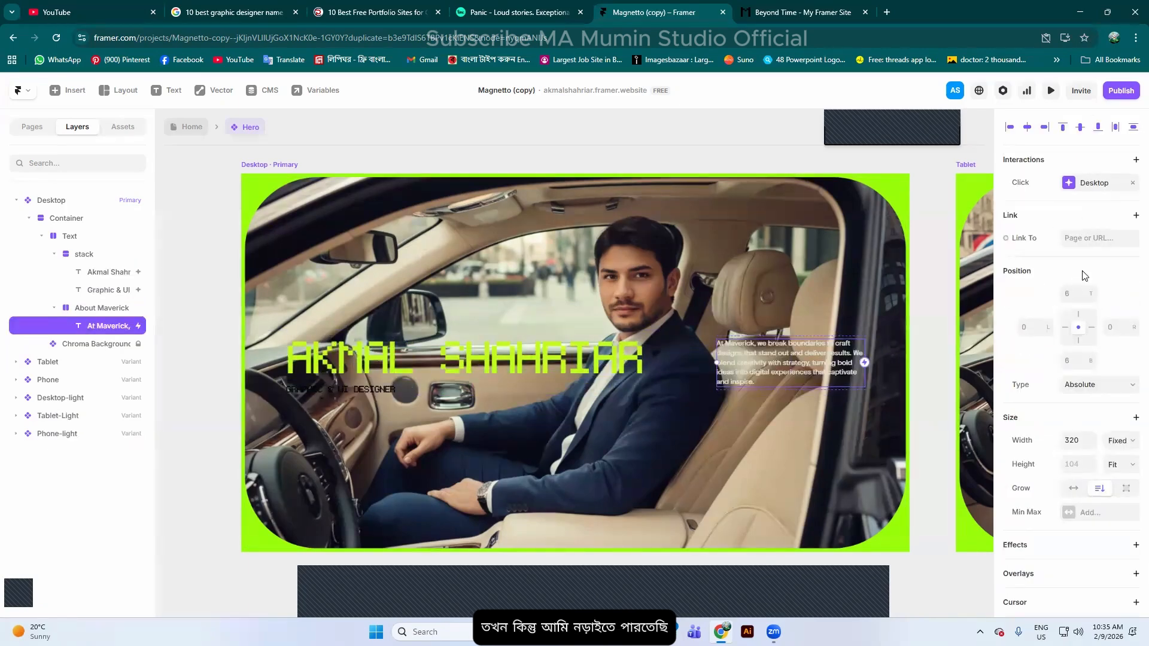
# Switch the At Maverick paragraph's position type to Relative and try to move it within its frame
pyautogui.click(1100, 389)
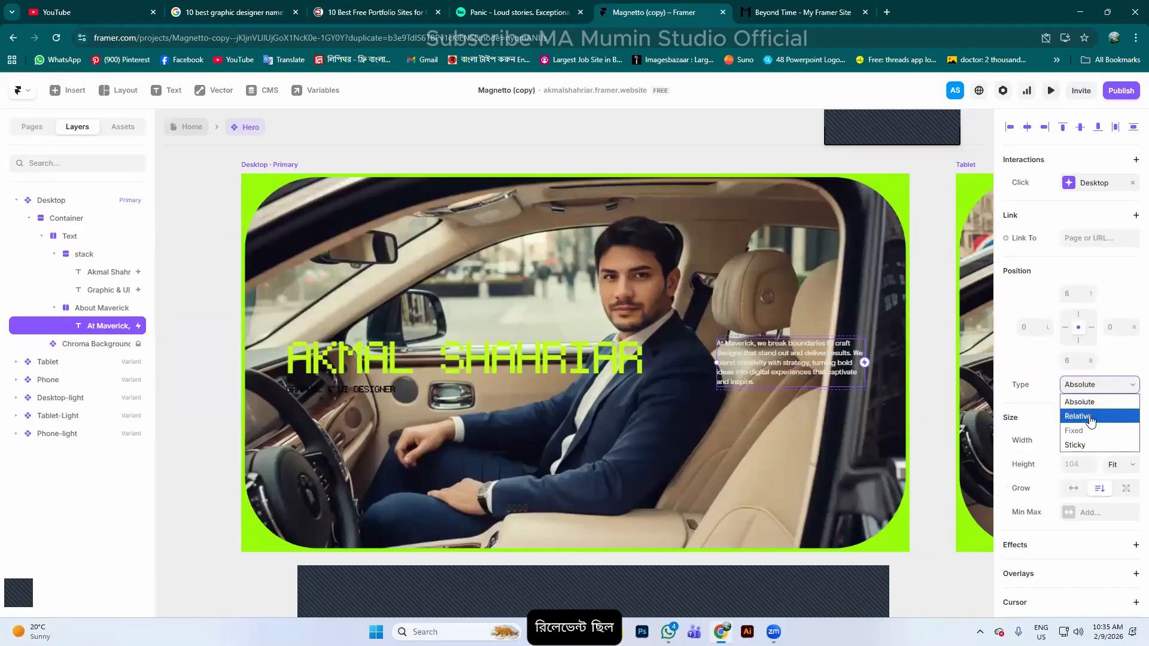
pyautogui.click(1086, 416)
pyautogui.moveTo(825, 370)
pyautogui.mouseDown()
pyautogui.moveTo(786, 365)
pyautogui.moveTo(797, 376)
pyautogui.moveTo(726, 358)
pyautogui.moveTo(846, 371)
pyautogui.mouseUp()
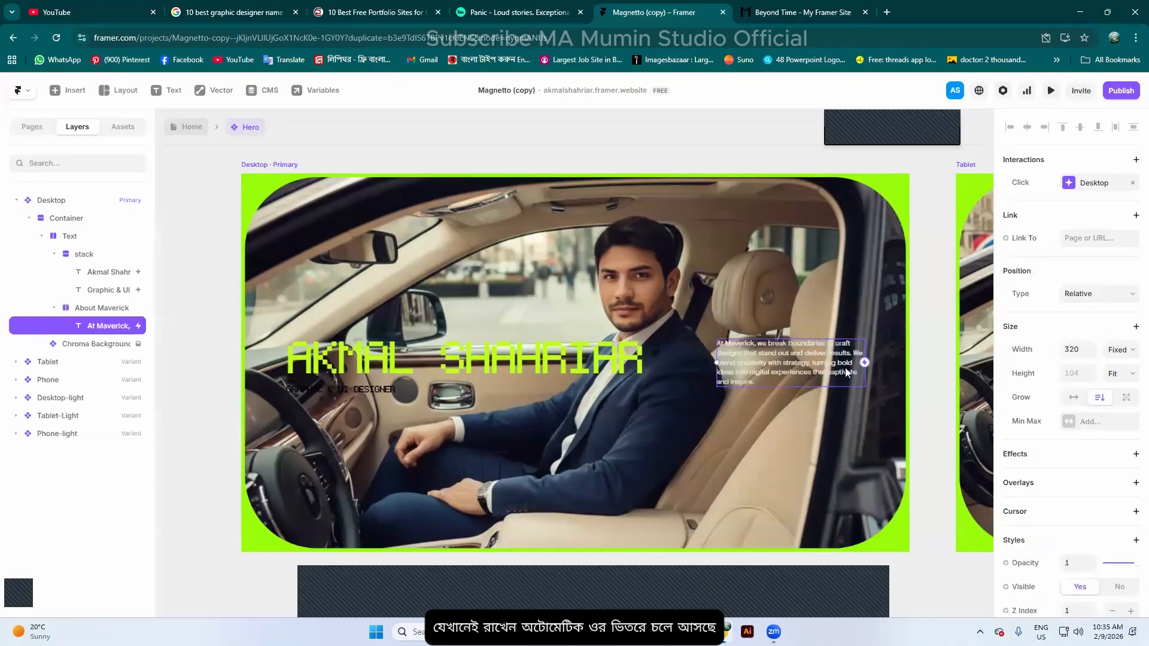
# Change the At Maverick paragraph's position type to Sticky and try to move it
pyautogui.click(1112, 296)
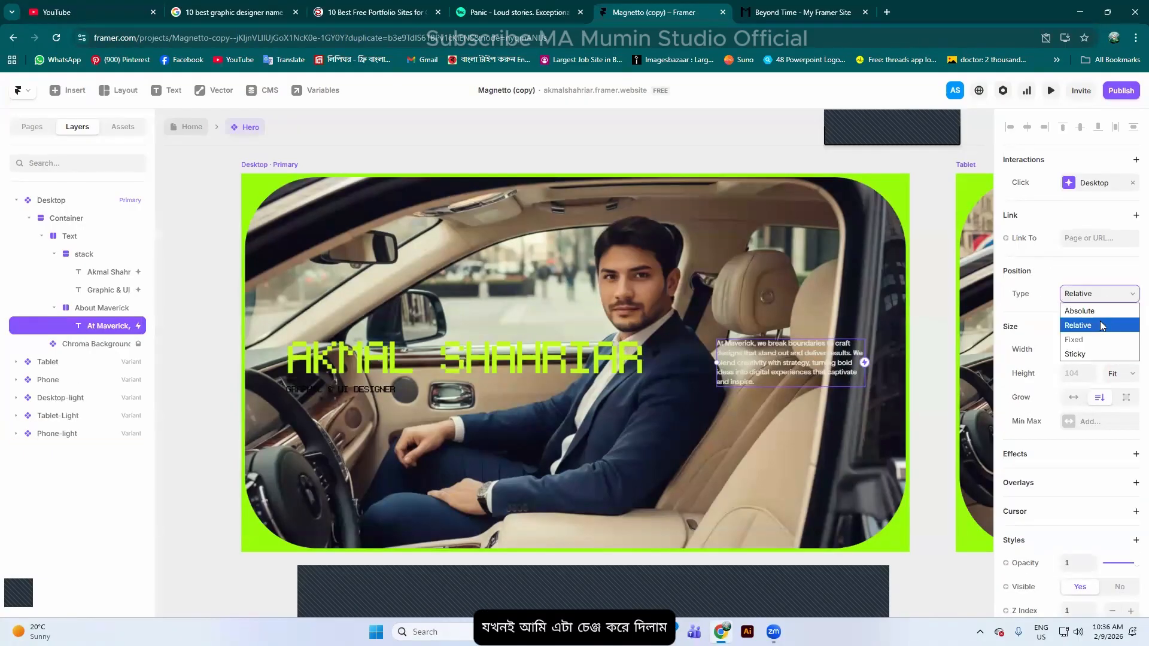
pyautogui.click(1088, 352)
pyautogui.moveTo(818, 355)
pyautogui.mouseDown()
pyautogui.moveTo(781, 356)
pyautogui.moveTo(832, 371)
pyautogui.mouseUp()
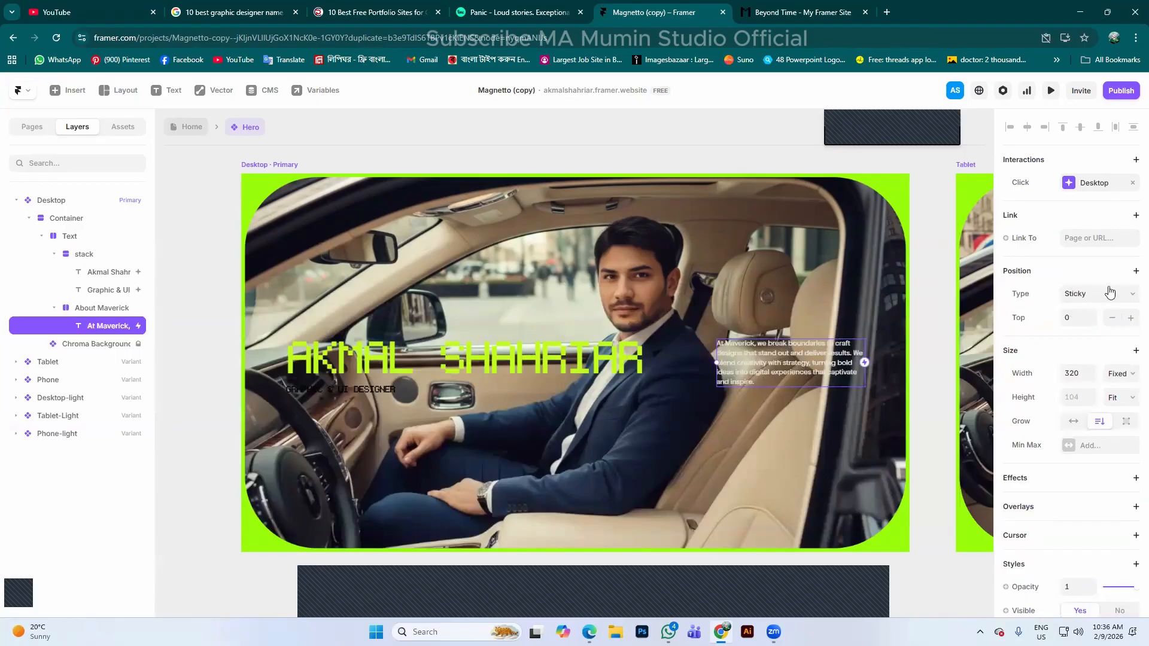
pyautogui.click(1104, 449)
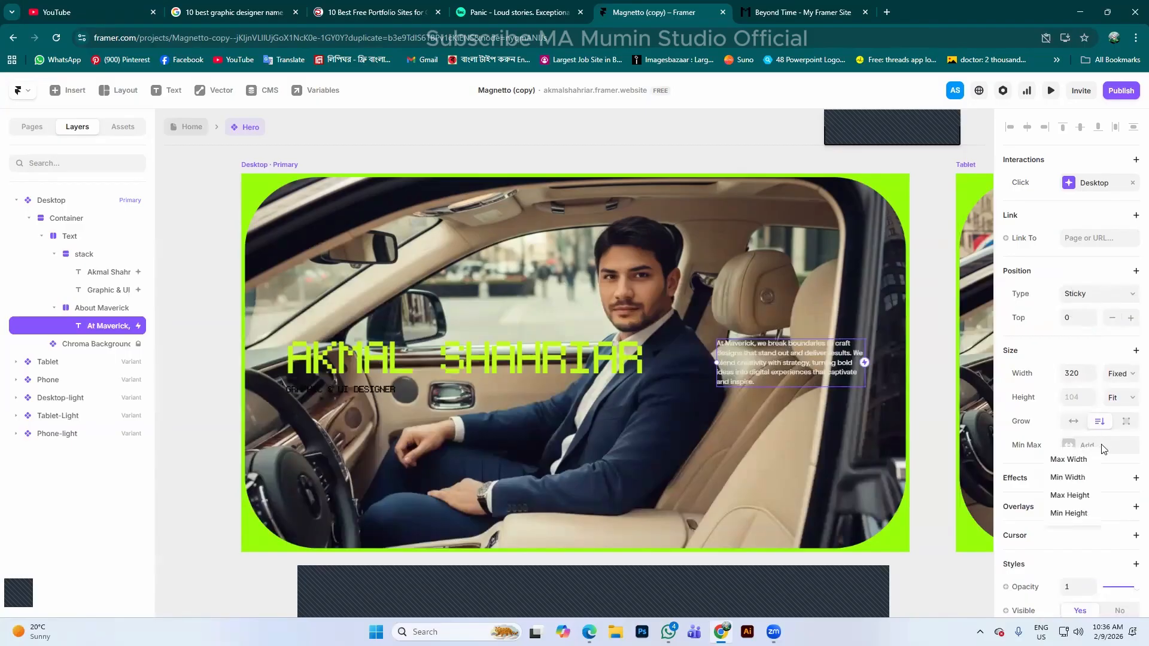
pyautogui.press('Escape')
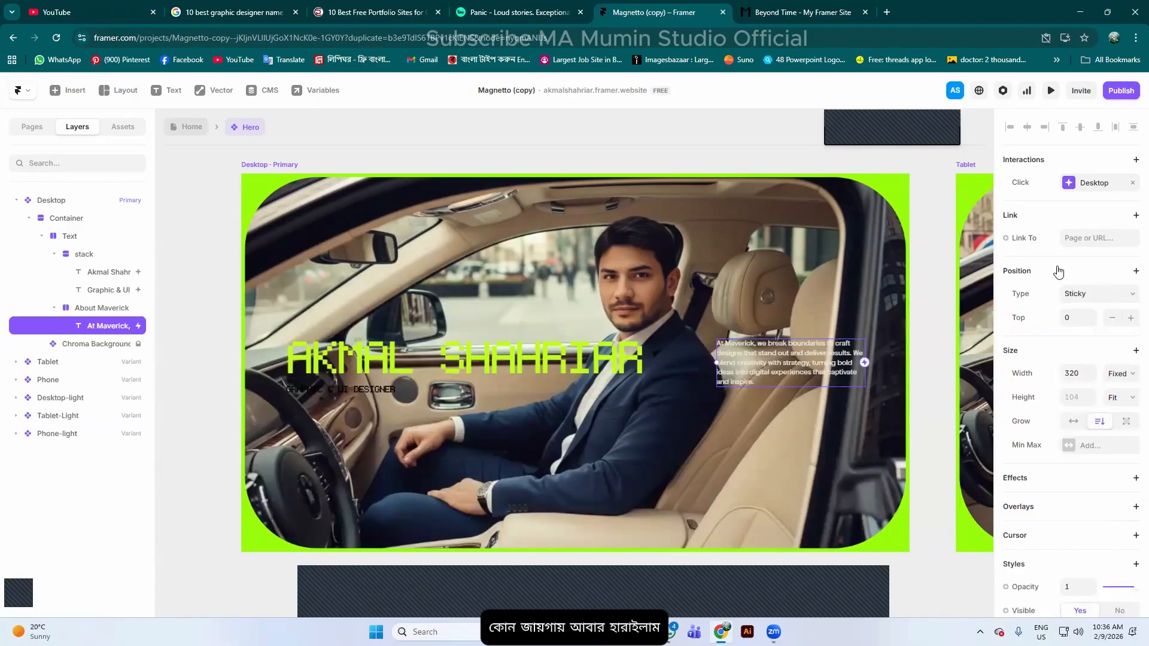
# Set the At Maverick paragraph's position type to Absolute and move it to about -98 left and -4 top
pyautogui.click(1107, 296)
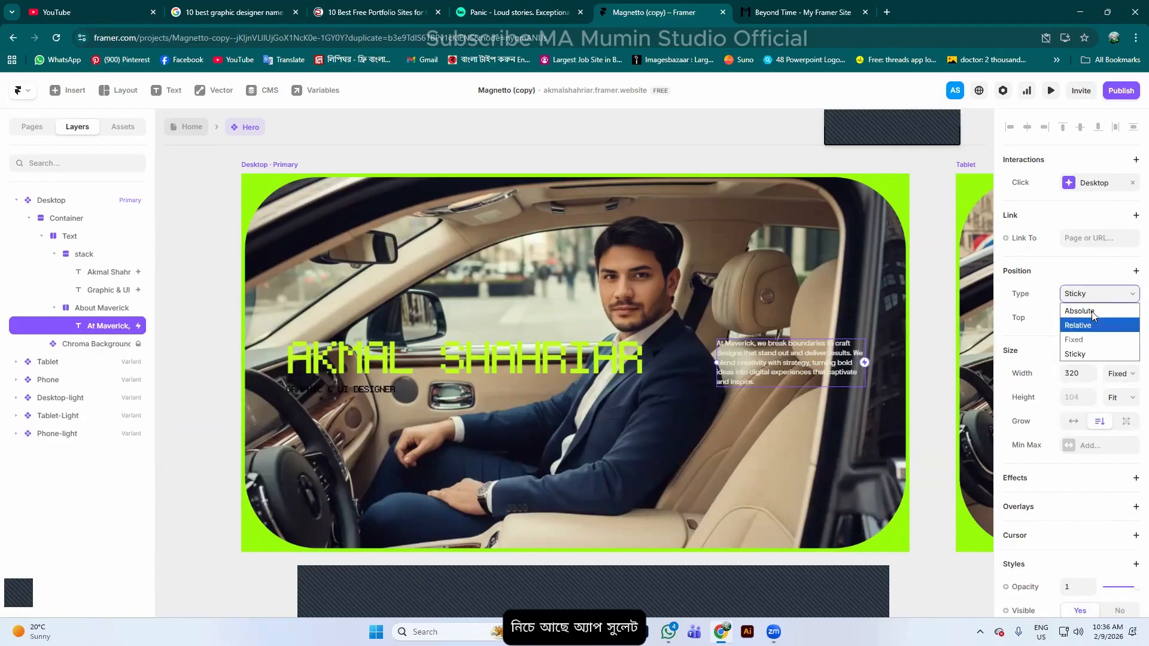
pyautogui.click(1091, 311)
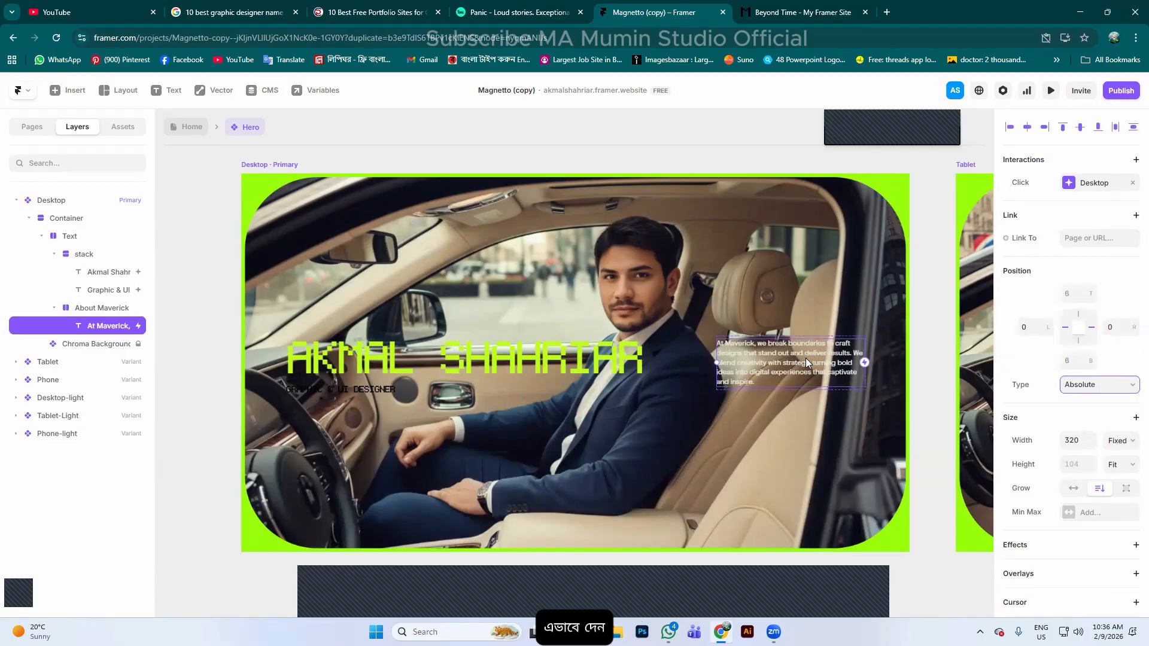
pyautogui.moveTo(806, 357); pyautogui.dragTo(766, 356)
pyautogui.moveTo(759, 354); pyautogui.dragTo(759, 354)
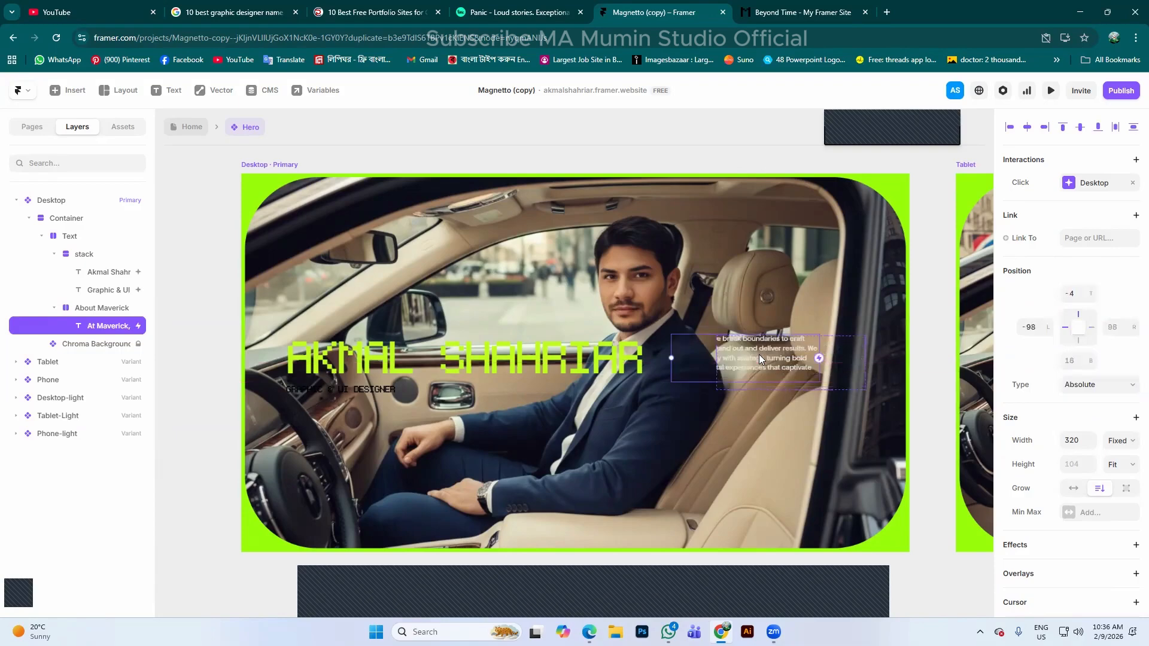
# Check the About Maverick frame's bounds and move the paragraph back inside it at left 0 and right 0
pyautogui.click(864, 386)
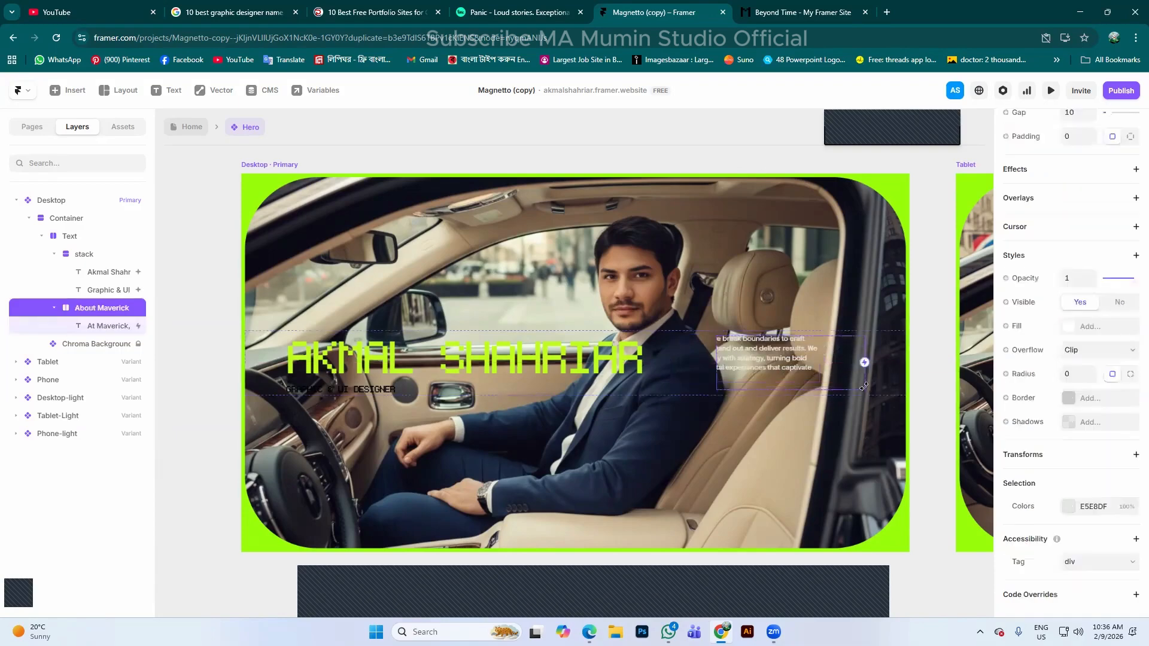
pyautogui.moveTo(854, 379); pyautogui.dragTo(834, 377)
pyautogui.scroll(5, 834, 377)
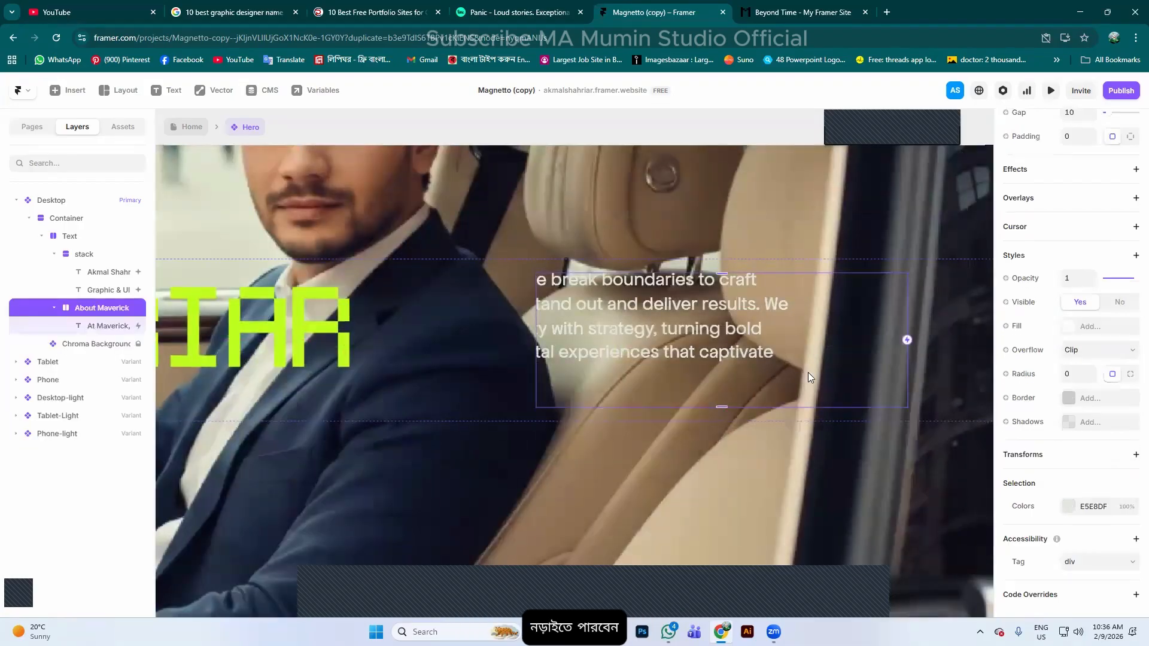
pyautogui.click(908, 377)
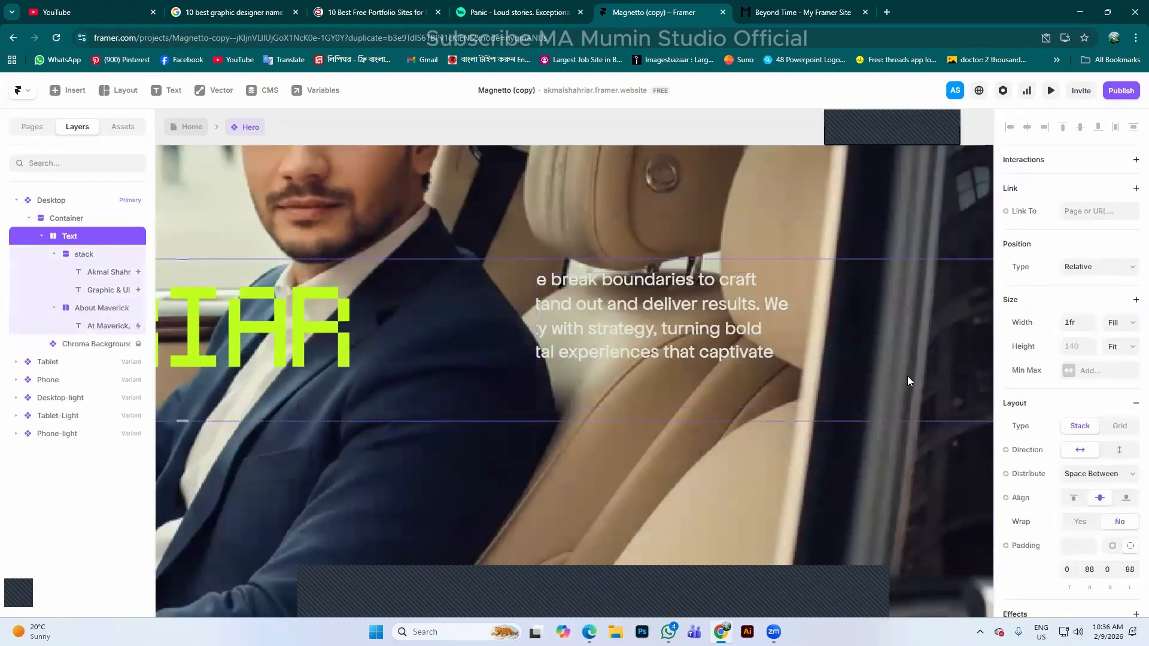
pyautogui.click(696, 321)
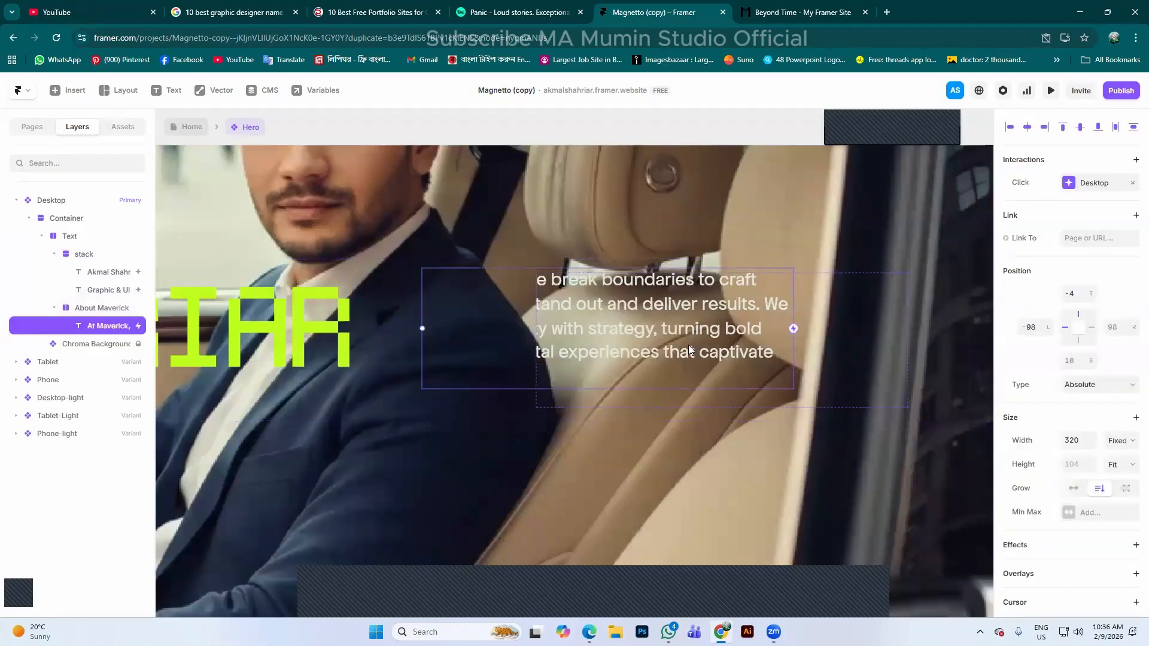
pyautogui.moveTo(688, 344); pyautogui.dragTo(809, 332)
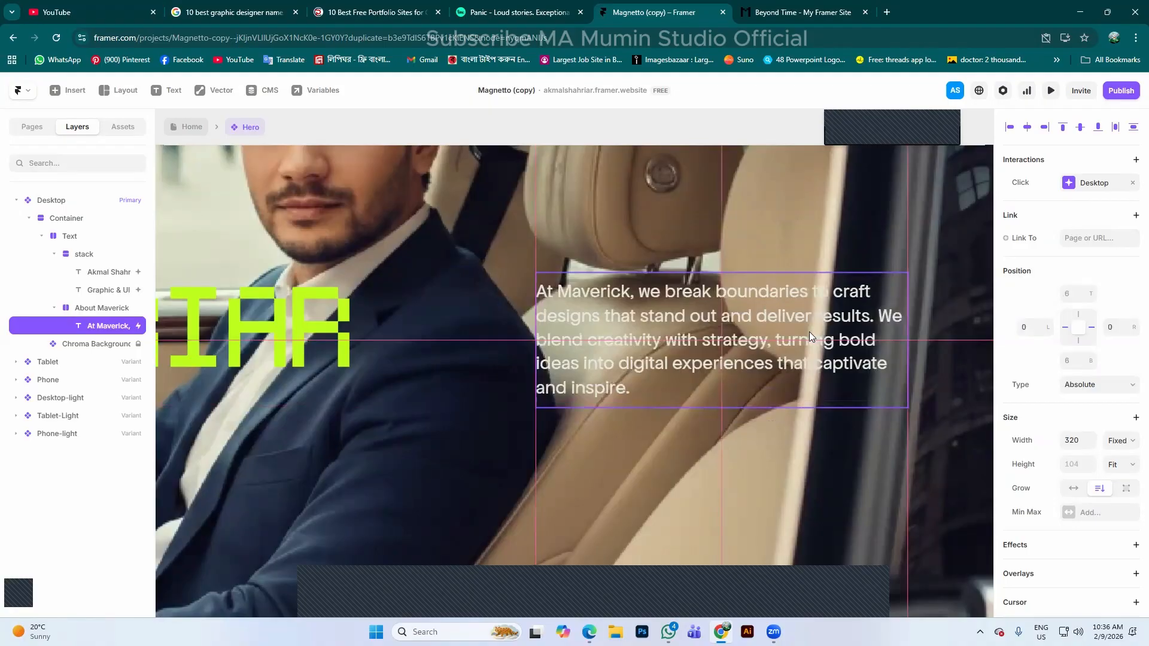
# Try moving the Text stack together with the At Maverick paragraph, and undo the move
pyautogui.keyDown('shift'); pyautogui.click(776, 272); pyautogui.keyUp('shift')
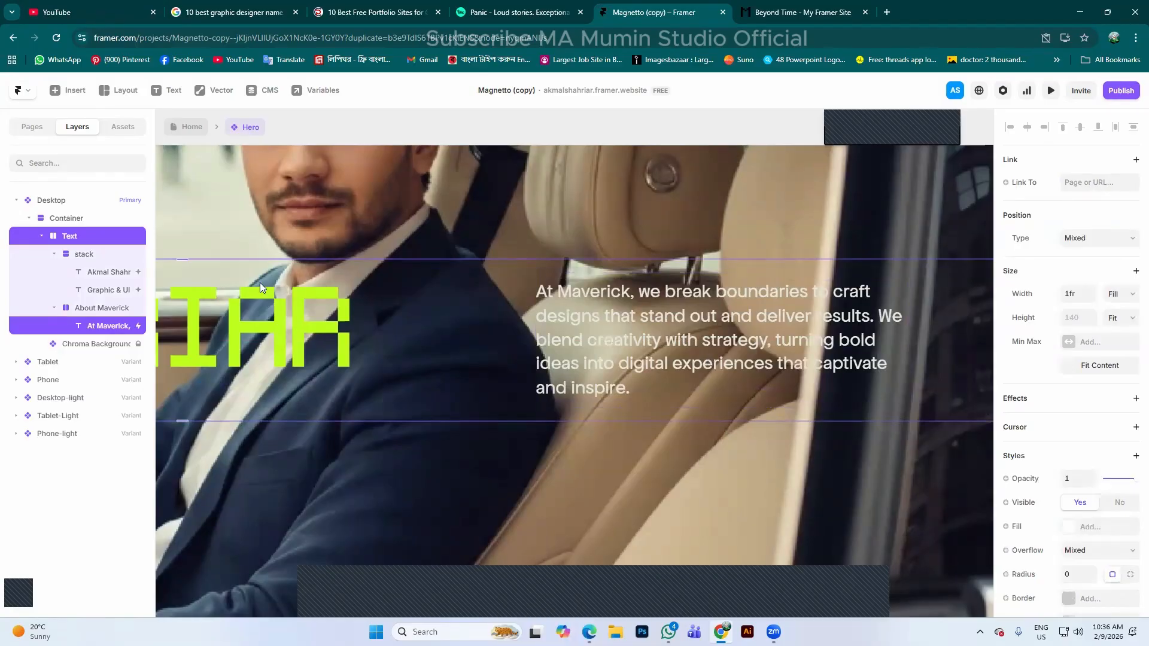
pyautogui.moveTo(586, 329); pyautogui.dragTo(557, 327)
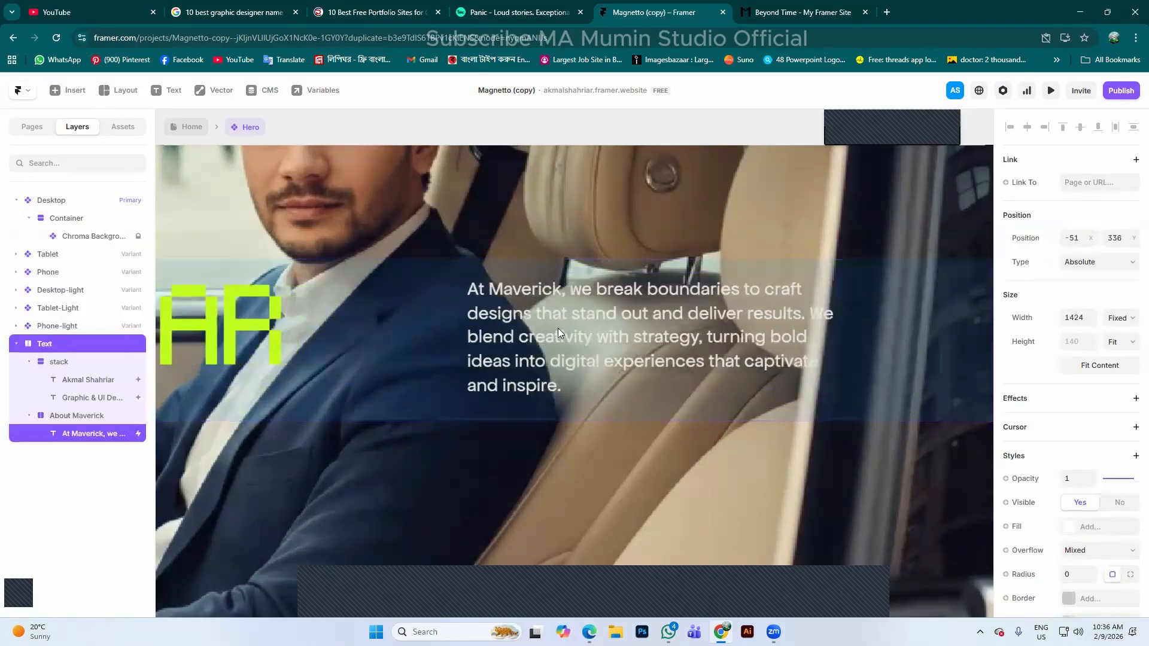
pyautogui.hotkey('ctrl', 'z')
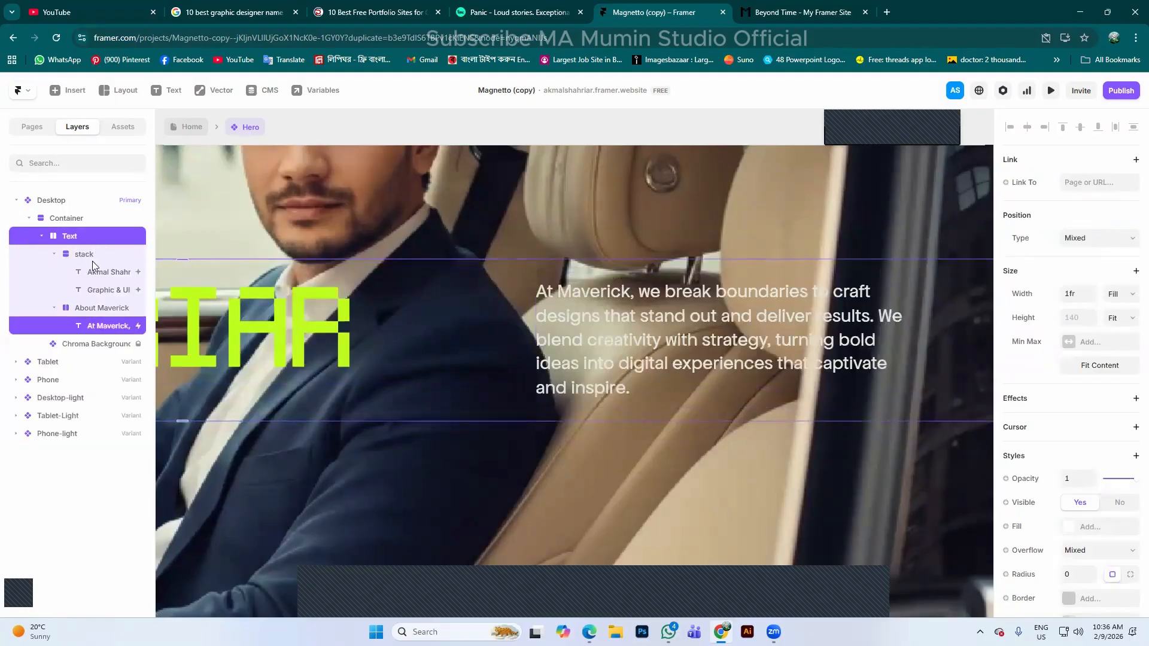
# Set the position type of the Desktop Hero's large title to Absolute
pyautogui.scroll(-5, 624, 315)
pyautogui.scroll(-3, 612, 326)
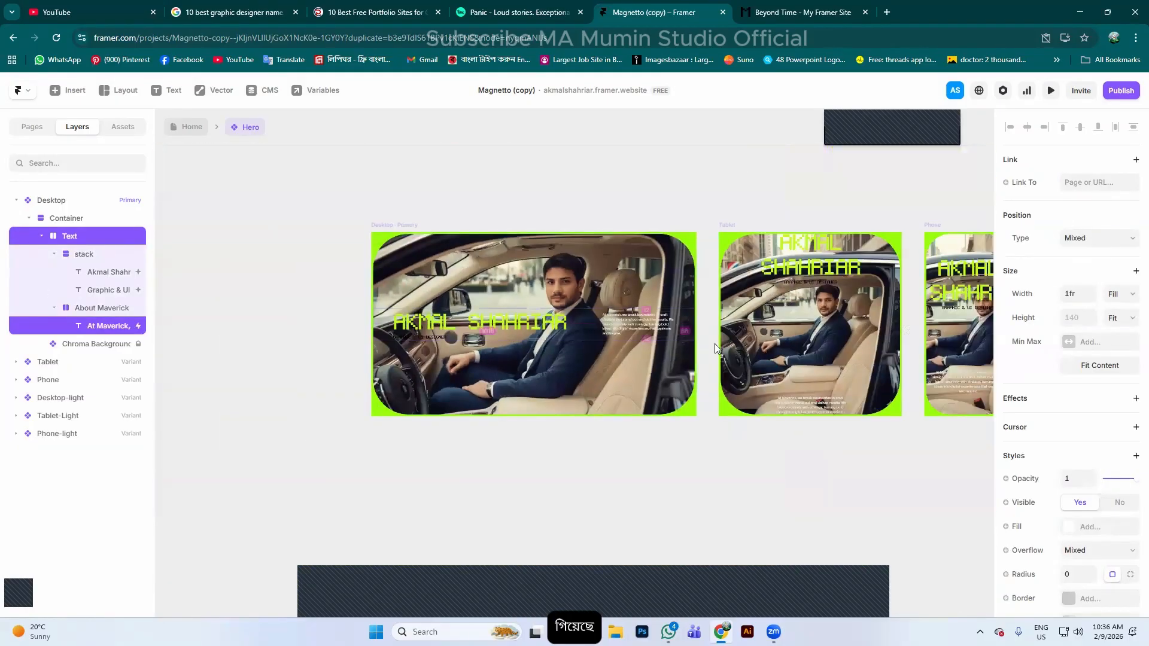
pyautogui.click(652, 455)
pyautogui.click(511, 322)
pyautogui.moveTo(511, 322)
pyautogui.mouseDown()
pyautogui.moveTo(539, 322)
pyautogui.moveTo(506, 314)
pyautogui.moveTo(510, 292)
pyautogui.moveTo(510, 322)
pyautogui.mouseUp()
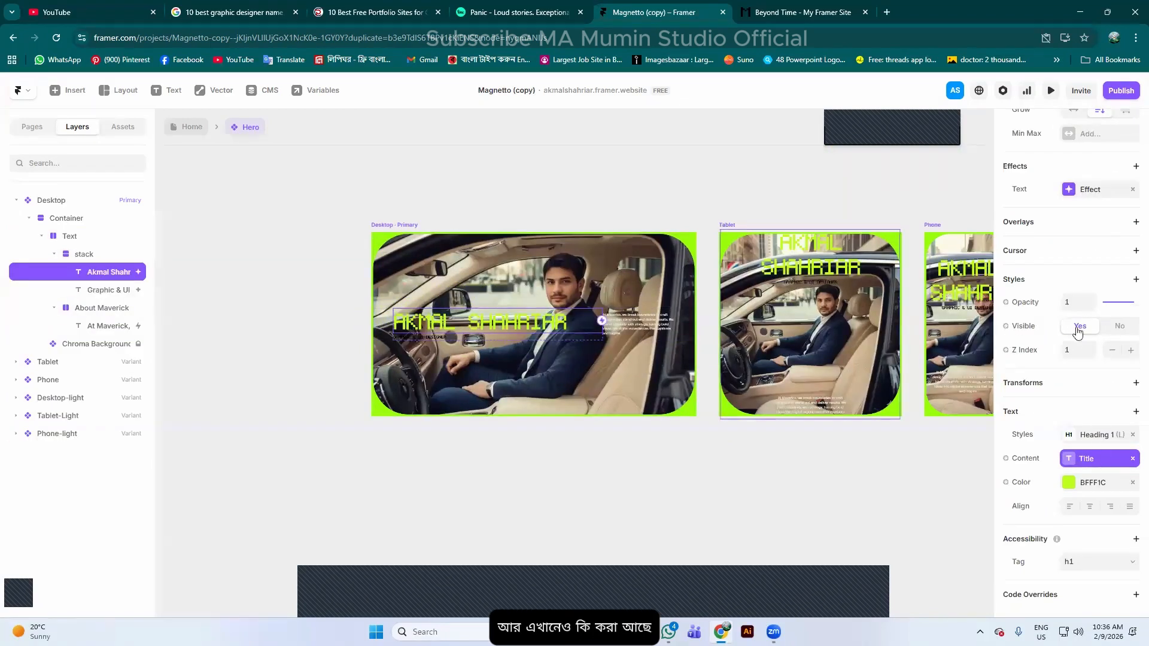
pyautogui.scroll(4, 1082, 245)
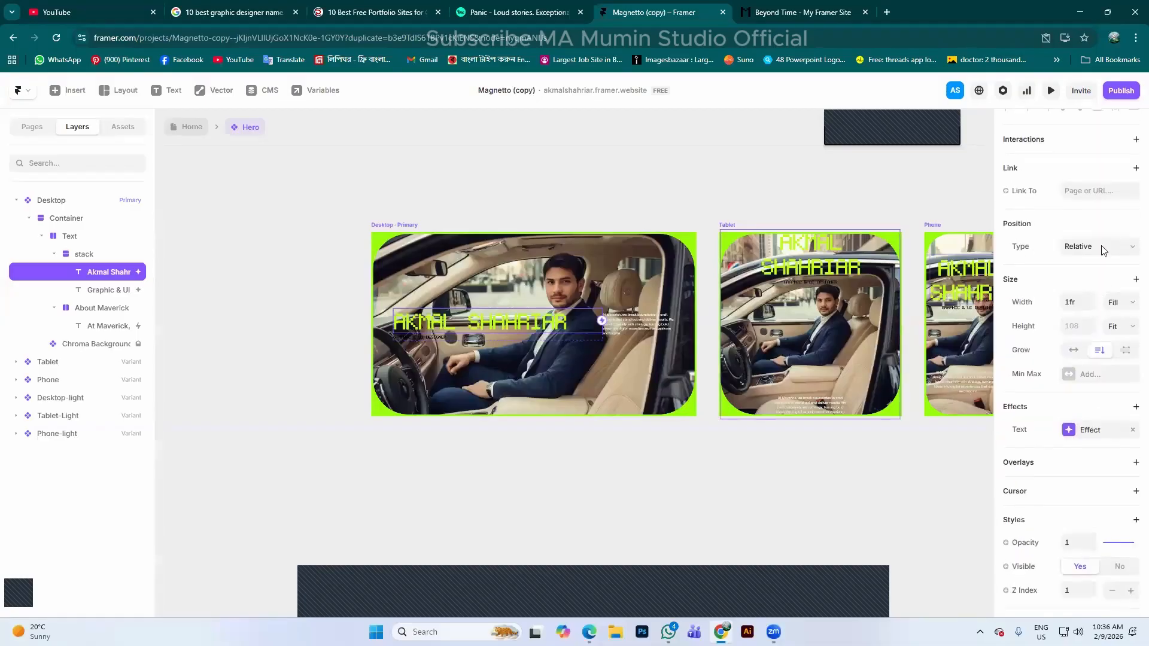
pyautogui.click(1103, 271)
pyautogui.click(1104, 289)
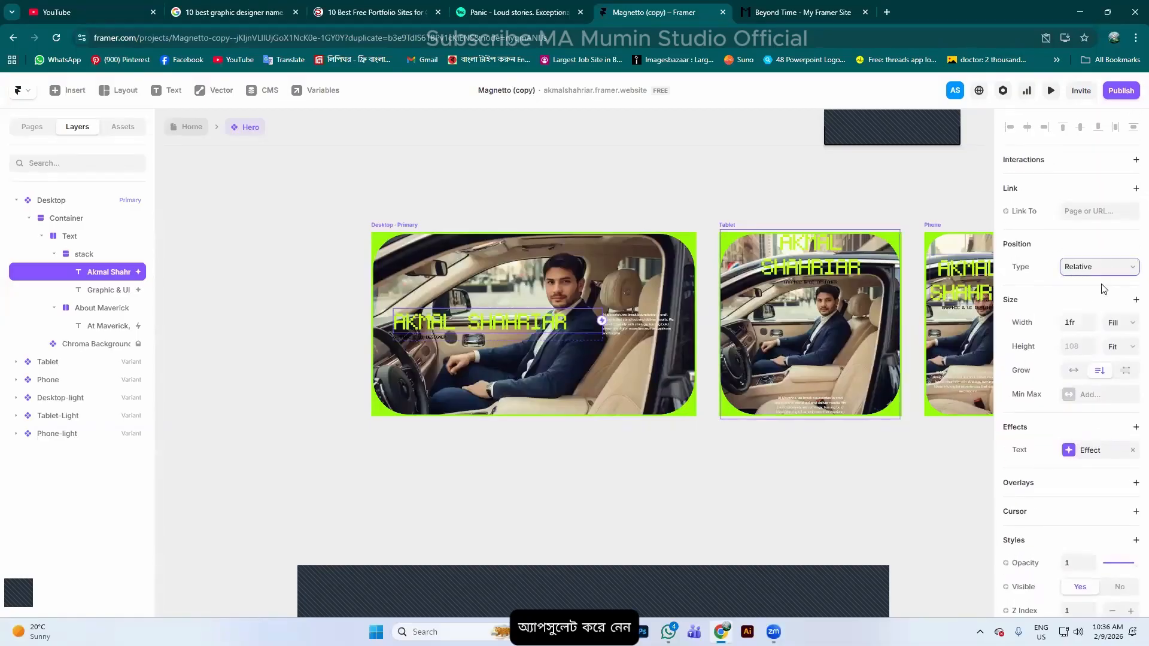
# Reapply the Relative position type to the Desktop Hero's Text stack
pyautogui.scroll(5, 491, 330)
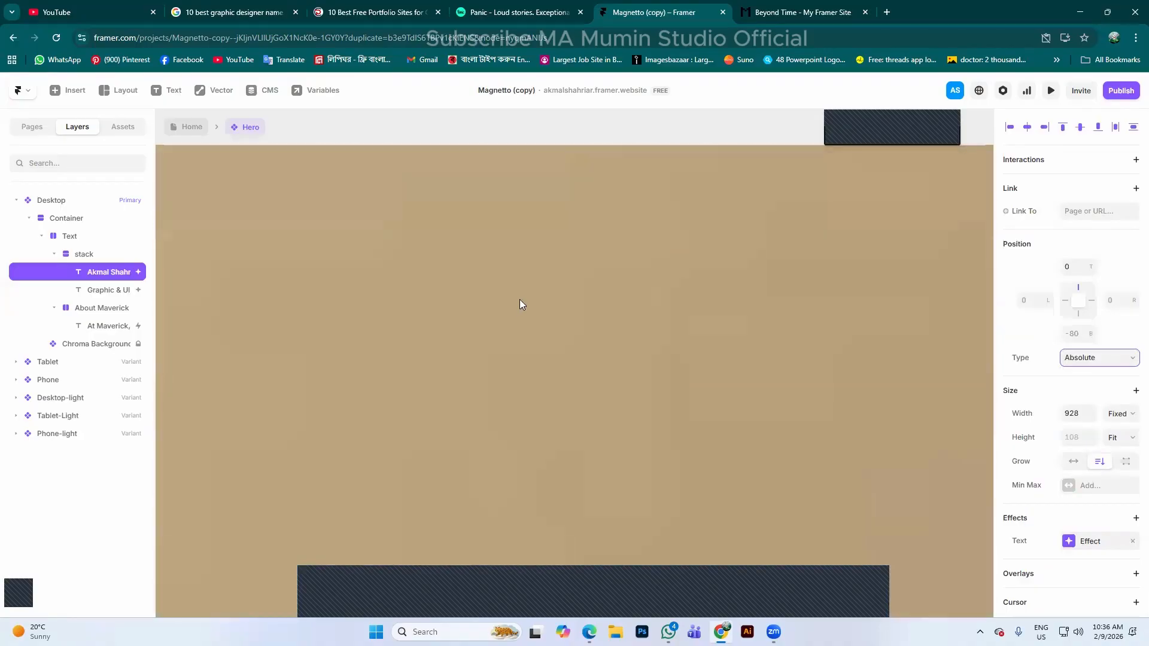
pyautogui.scroll(-6, 520, 303)
pyautogui.scroll(8, 522, 302)
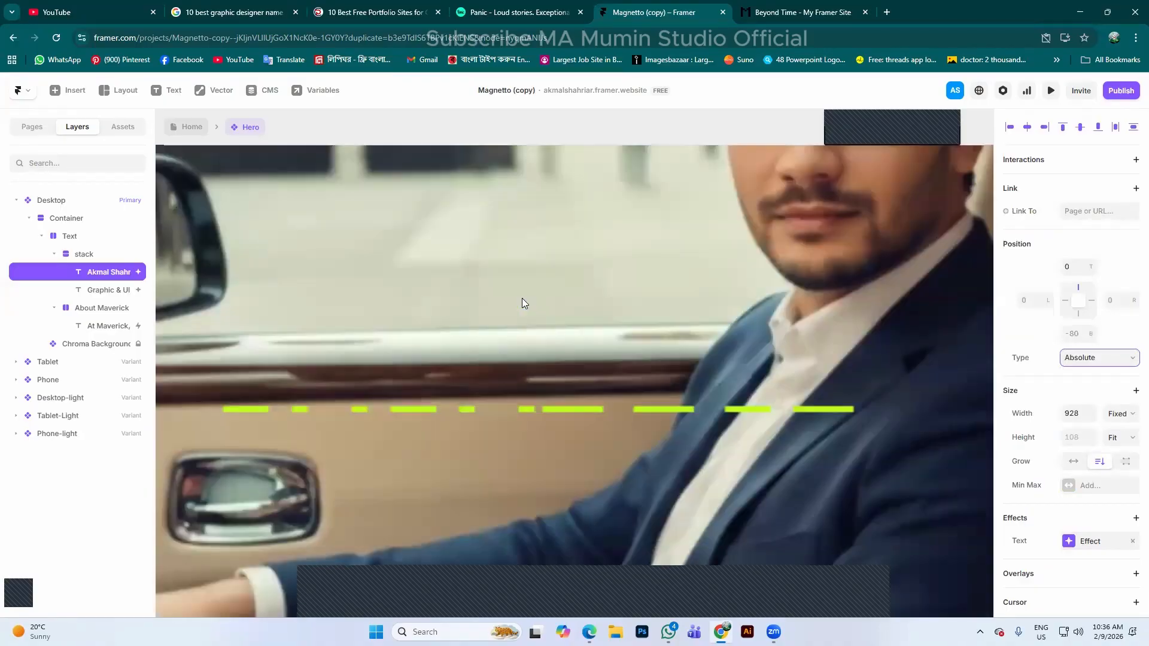
pyautogui.scroll(-3, 538, 325)
pyautogui.scroll(-3, 537, 325)
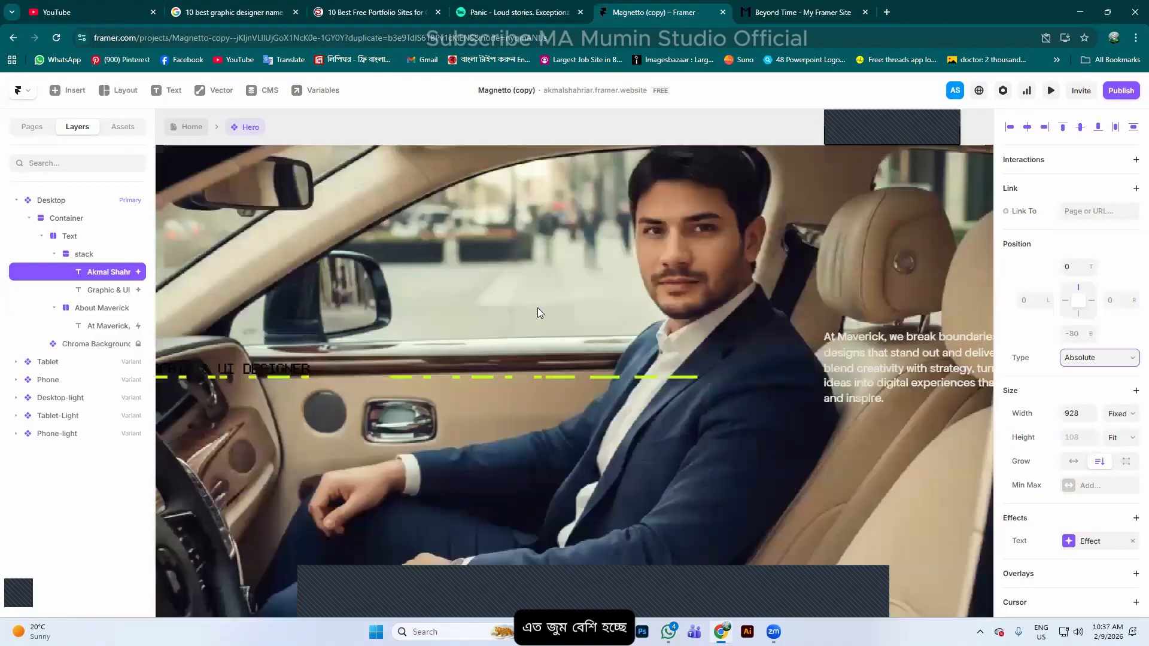
pyautogui.moveTo(517, 376)
pyautogui.mouseDown()
pyautogui.moveTo(515, 404)
pyautogui.moveTo(511, 364)
pyautogui.mouseUp()
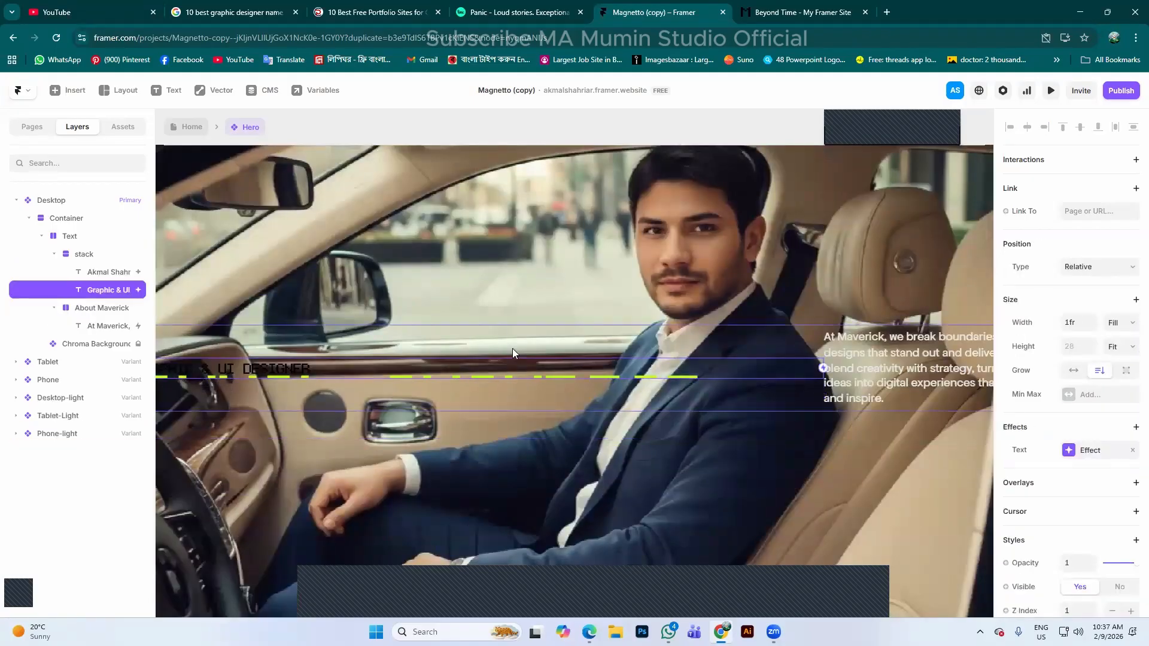
pyautogui.click(515, 324)
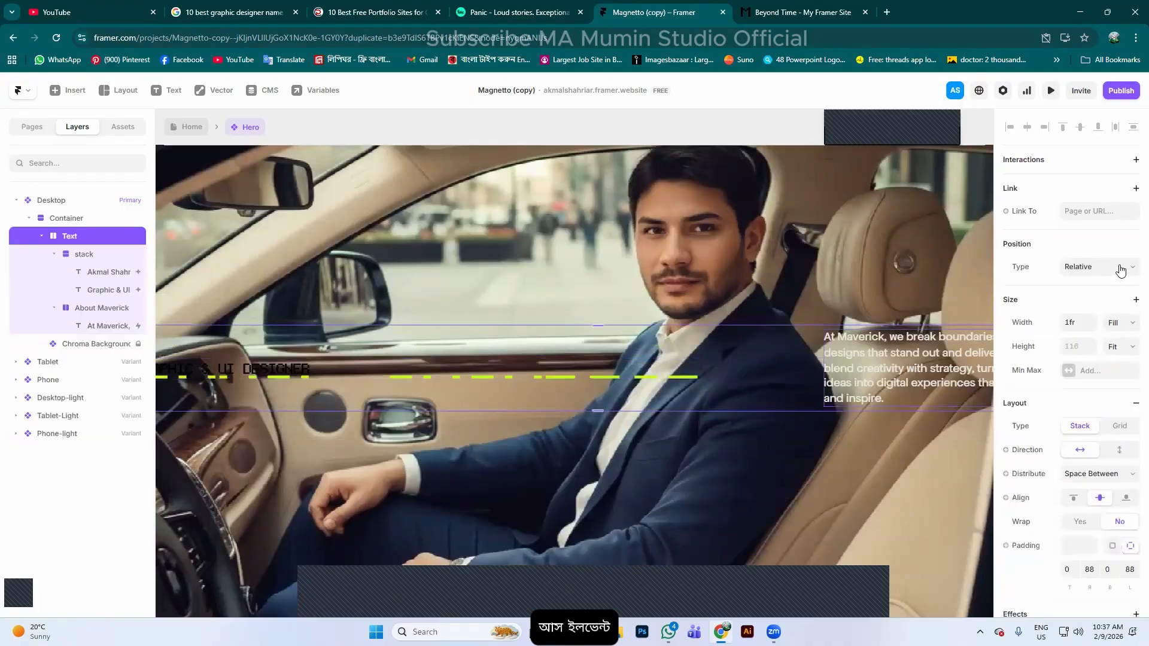
pyautogui.click(1118, 267)
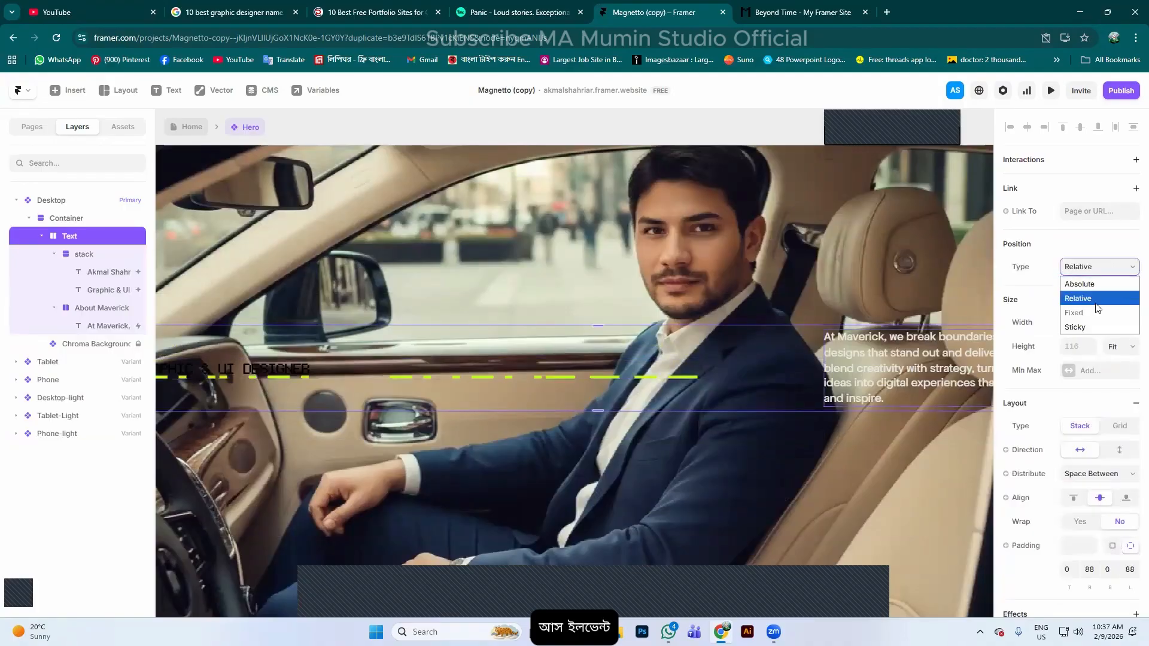
pyautogui.click(1097, 300)
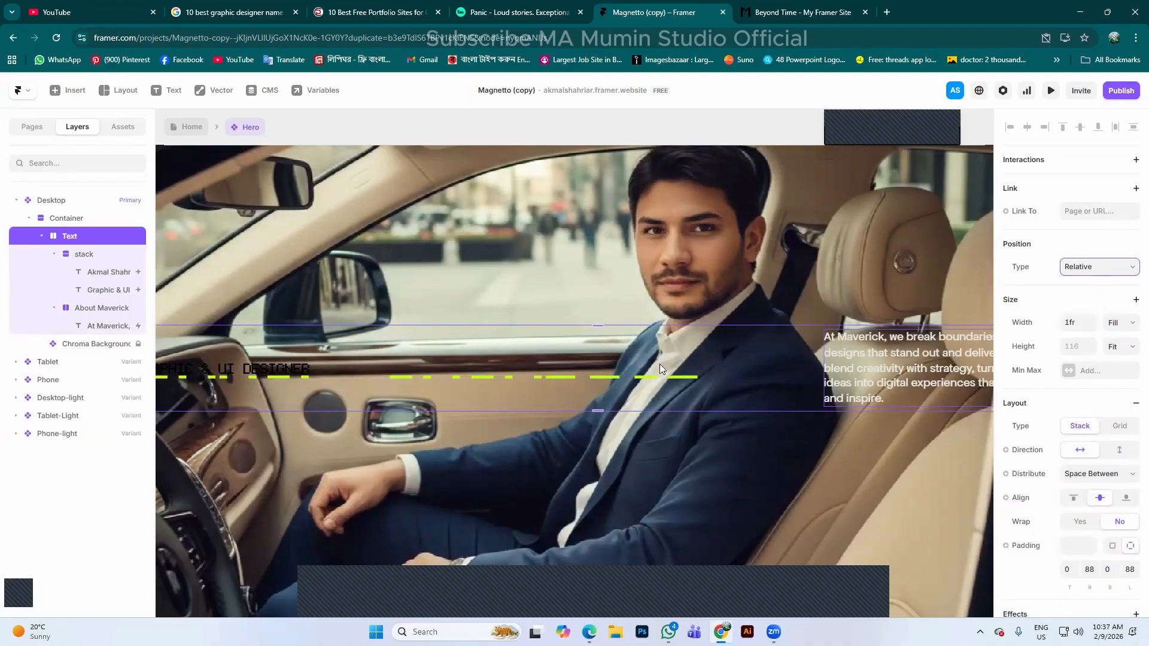
# Try the Sticky position type on the Graphic & UI Designer subtitle in the Desktop Hero
pyautogui.click(638, 361)
pyautogui.click(1118, 270)
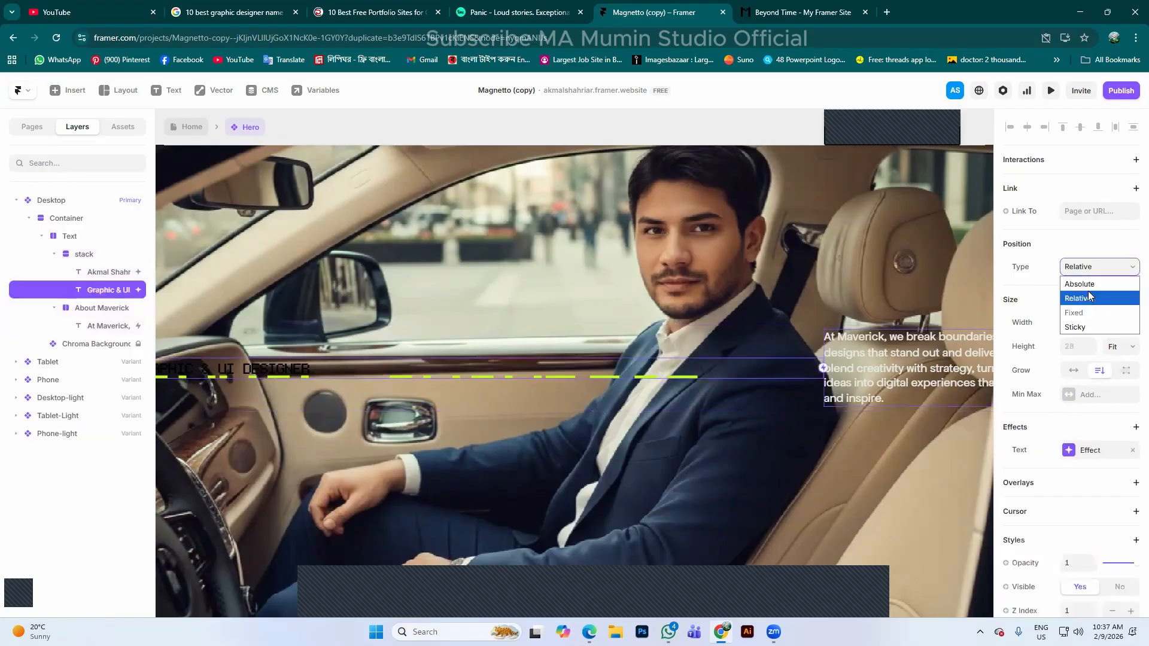
pyautogui.click(1088, 291)
pyautogui.click(1107, 267)
pyautogui.click(1088, 327)
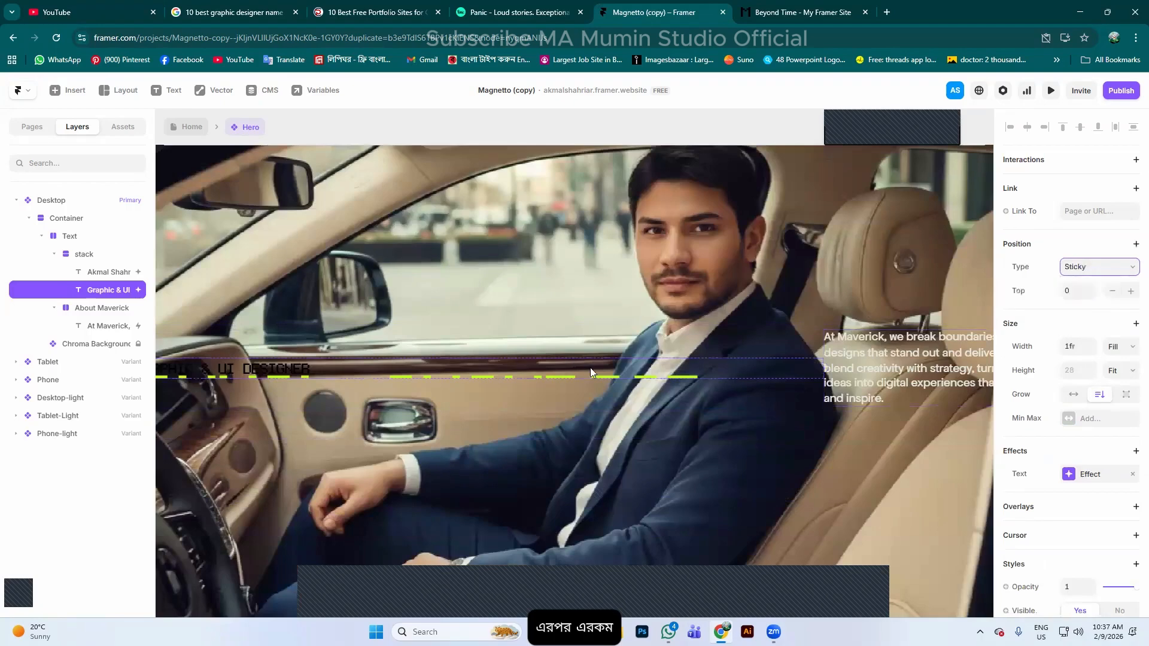
# Undo the position type changes made to the Desktop Hero's subtitle and large title
pyautogui.scroll(-5, 479, 357)
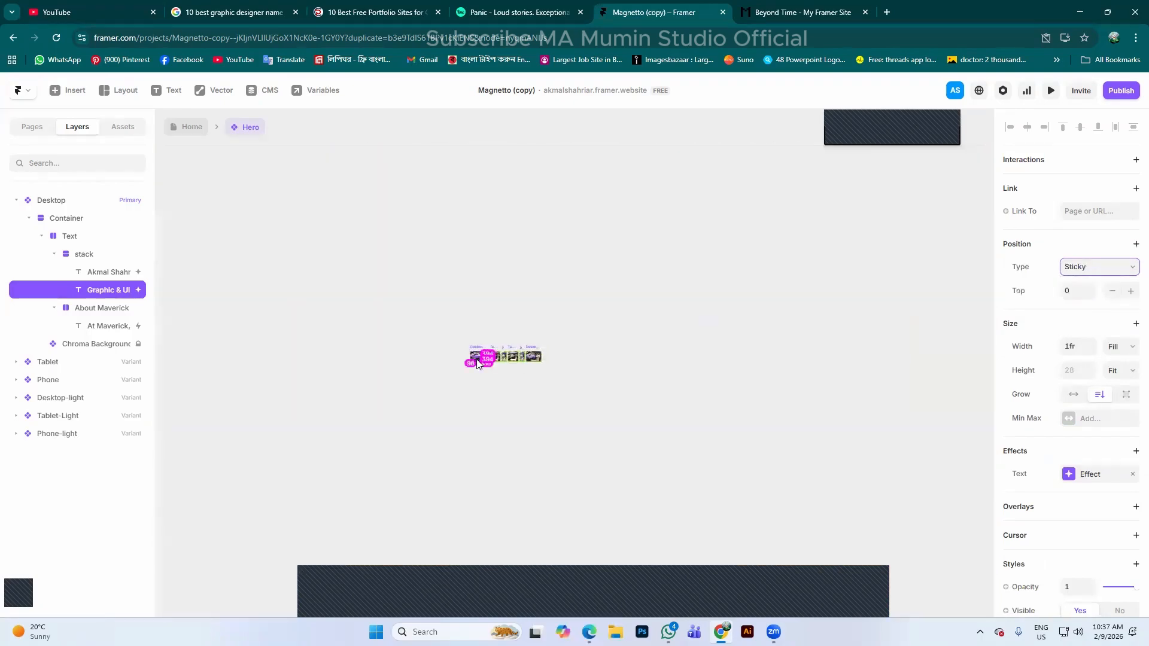
pyautogui.scroll(5, 476, 359)
pyautogui.hotkey('ctrl', 'z')
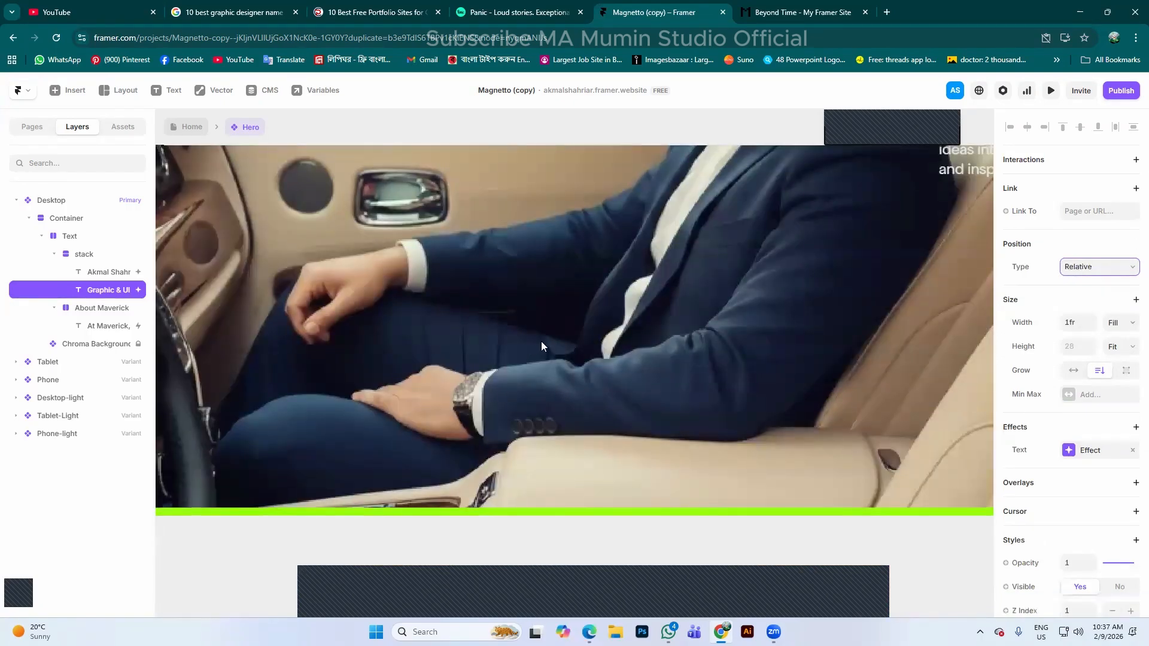
pyautogui.scroll(-5, 518, 336)
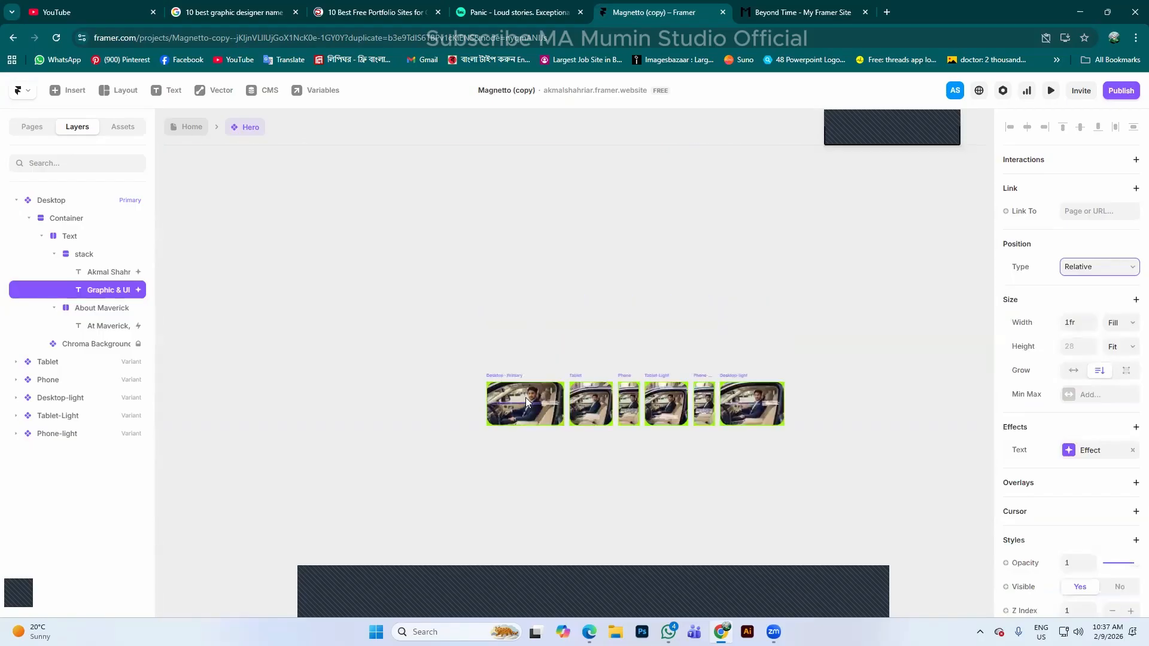
pyautogui.scroll(5, 526, 402)
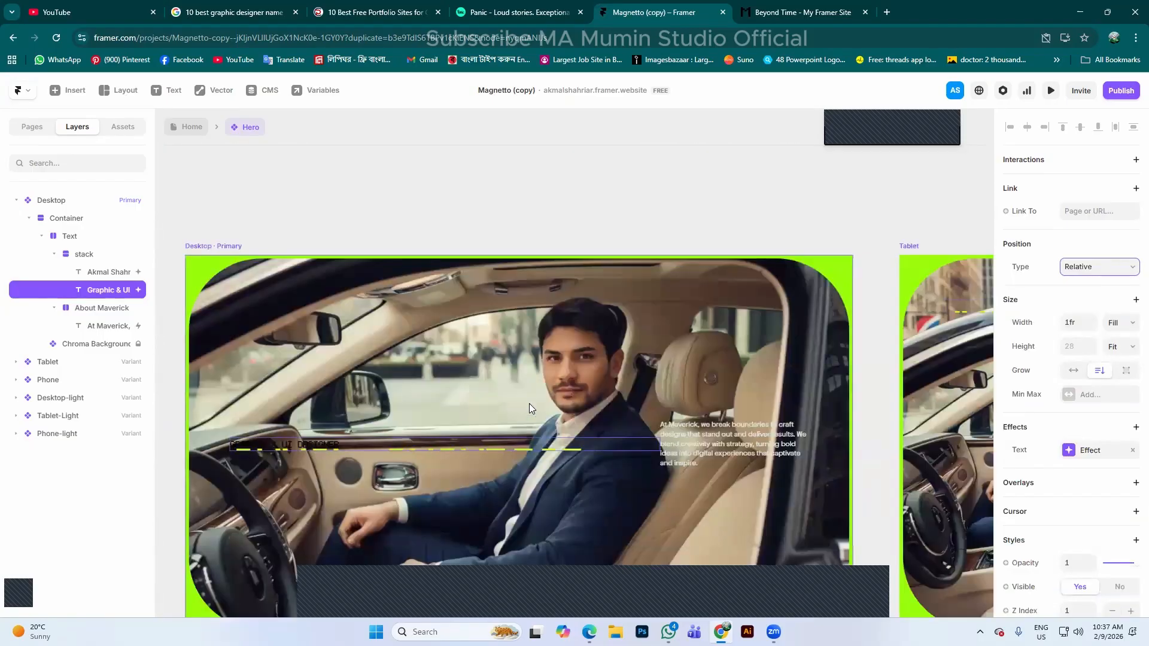
pyautogui.hotkey('ctrl', 'z')
pyautogui.hotkey('ctrl', 'z')
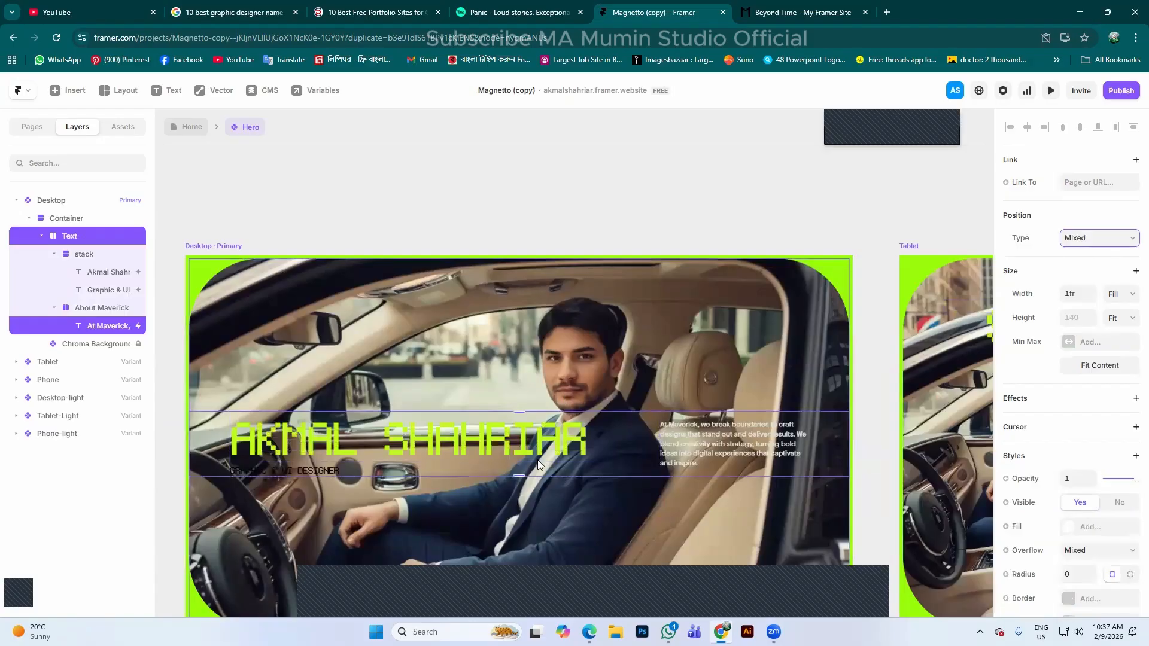
# Preview the Desktop Hero to examine its title, subtitle and paragraph layout, and return to the canvas
pyautogui.click(556, 437)
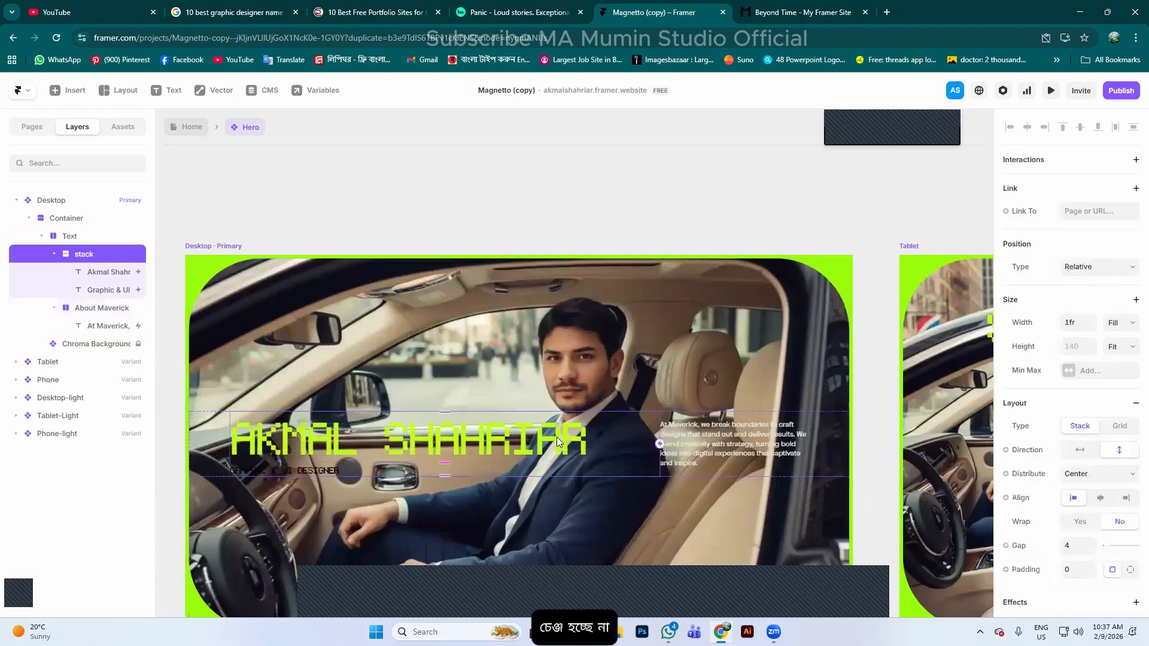
pyautogui.click(54, 127)
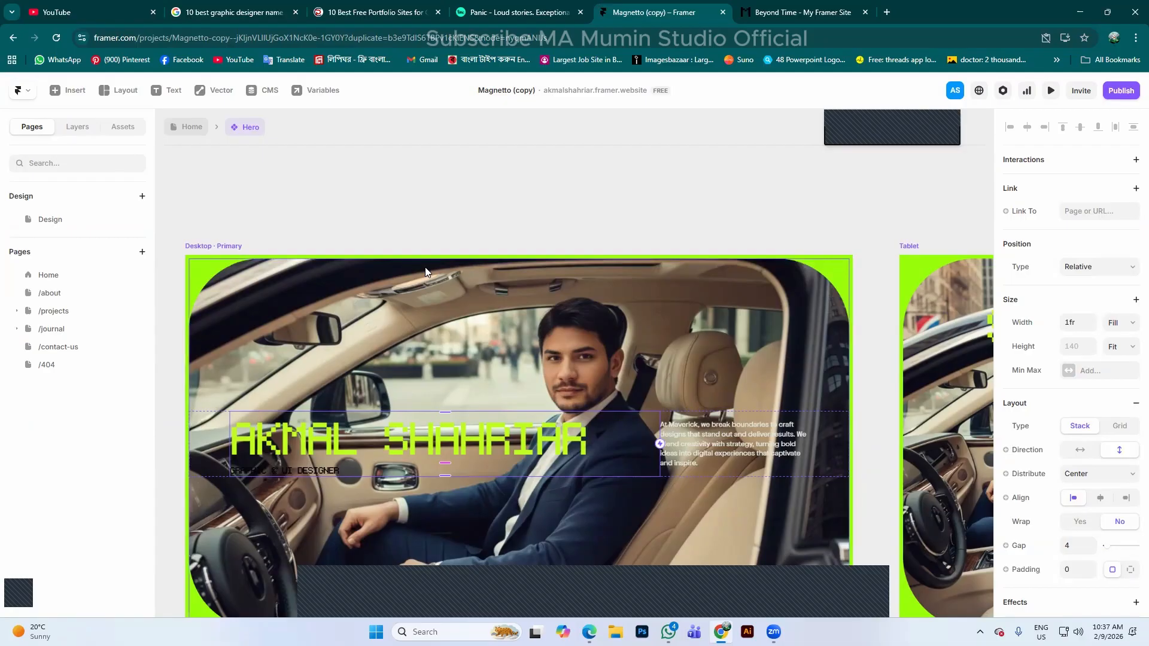
pyautogui.click(1049, 94)
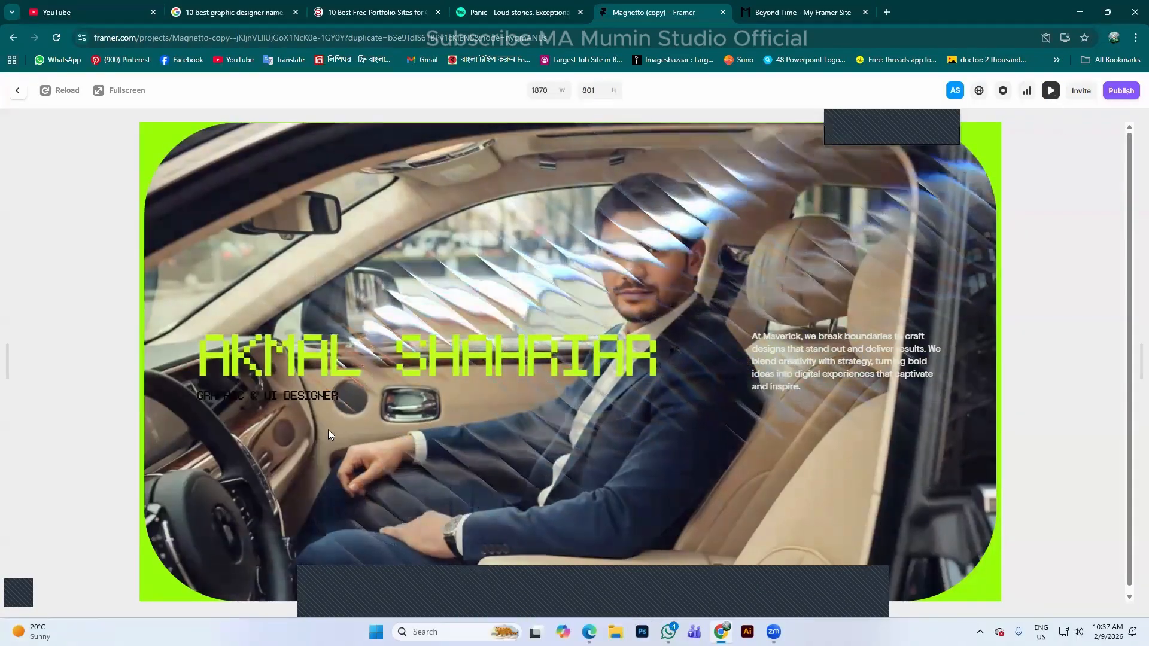
pyautogui.press('Escape')
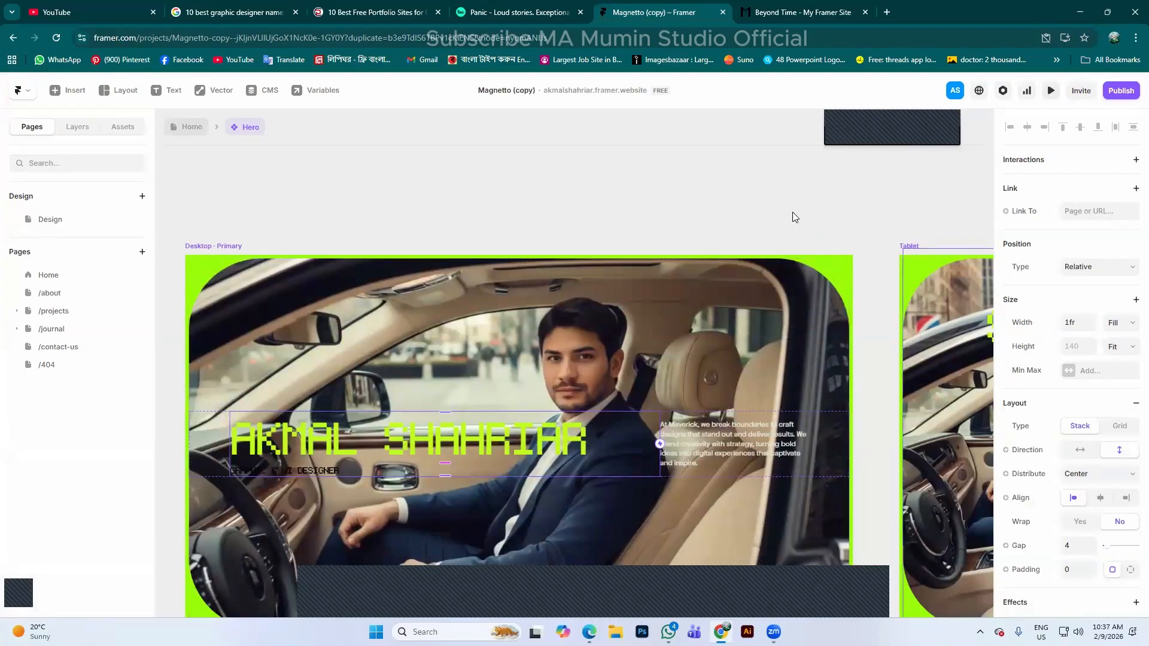
pyautogui.click(768, 202)
# Update the published website with the pending changes
pyautogui.scroll(-1, 634, 405)
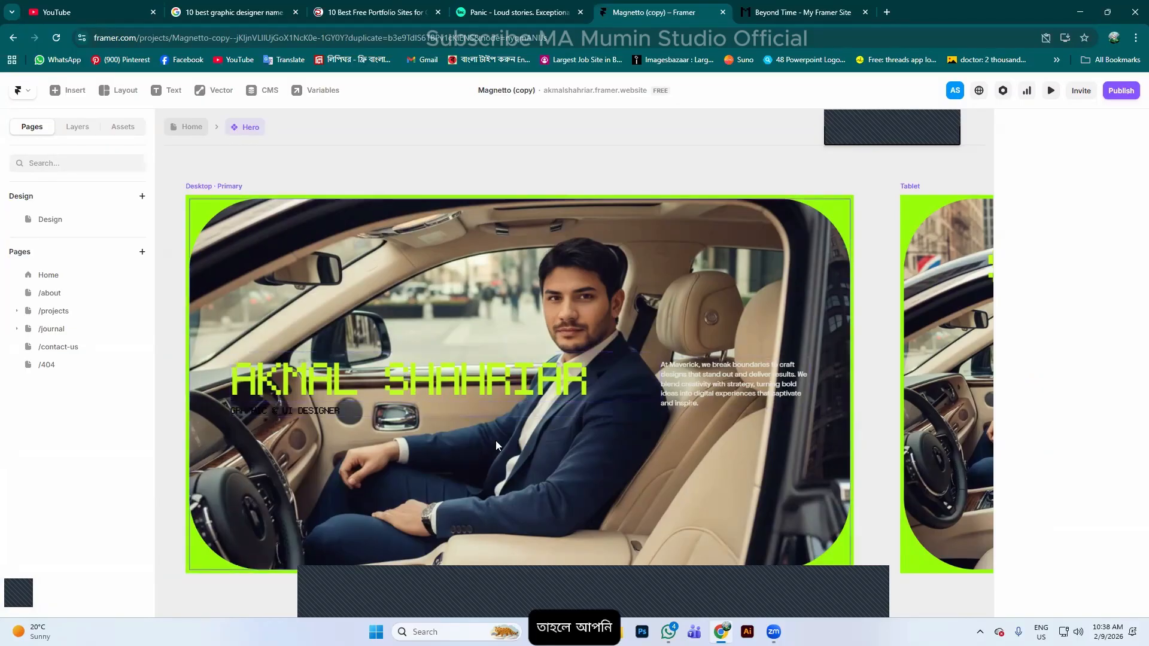
pyautogui.scroll(-1, 621, 439)
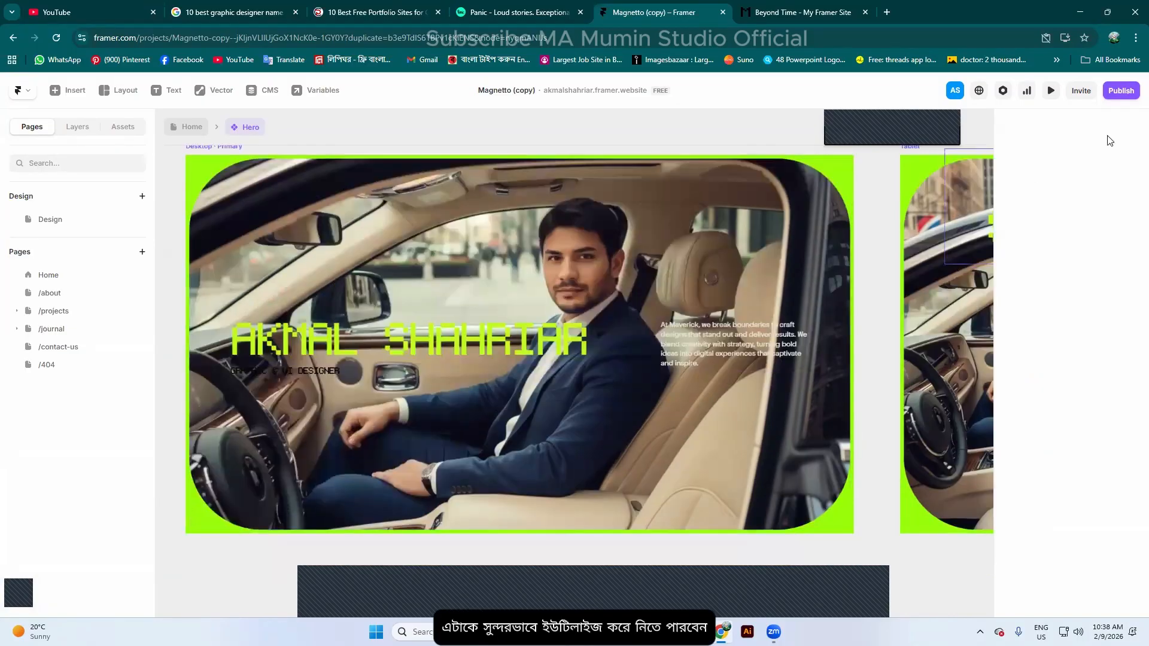
pyautogui.click(1122, 91)
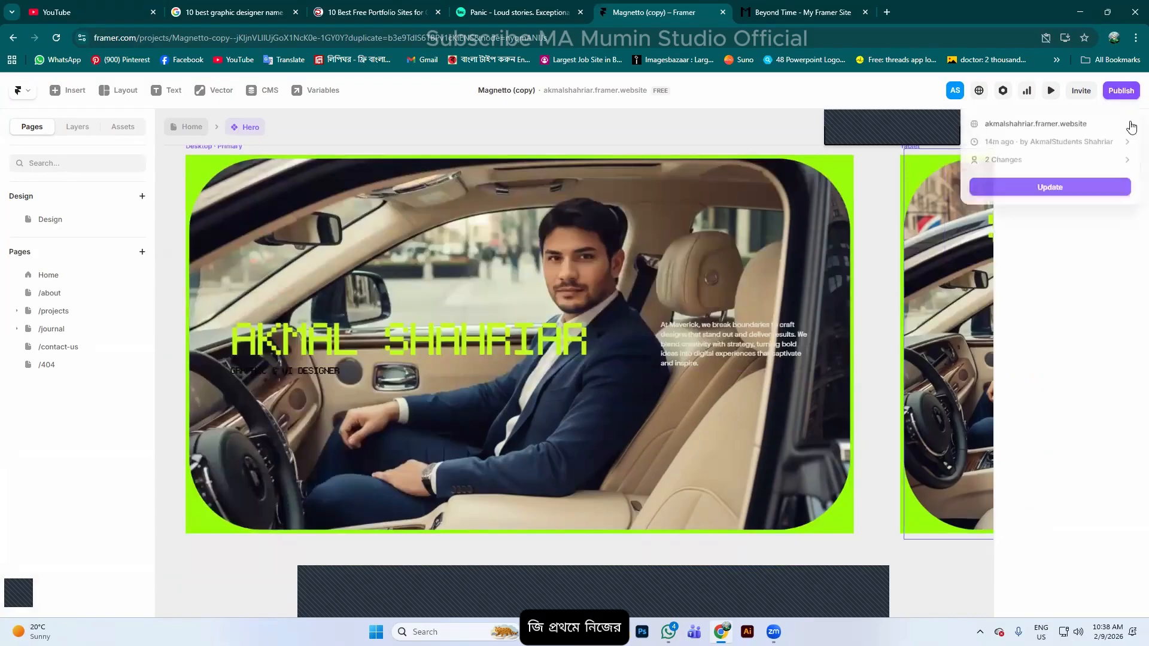
pyautogui.click(1098, 193)
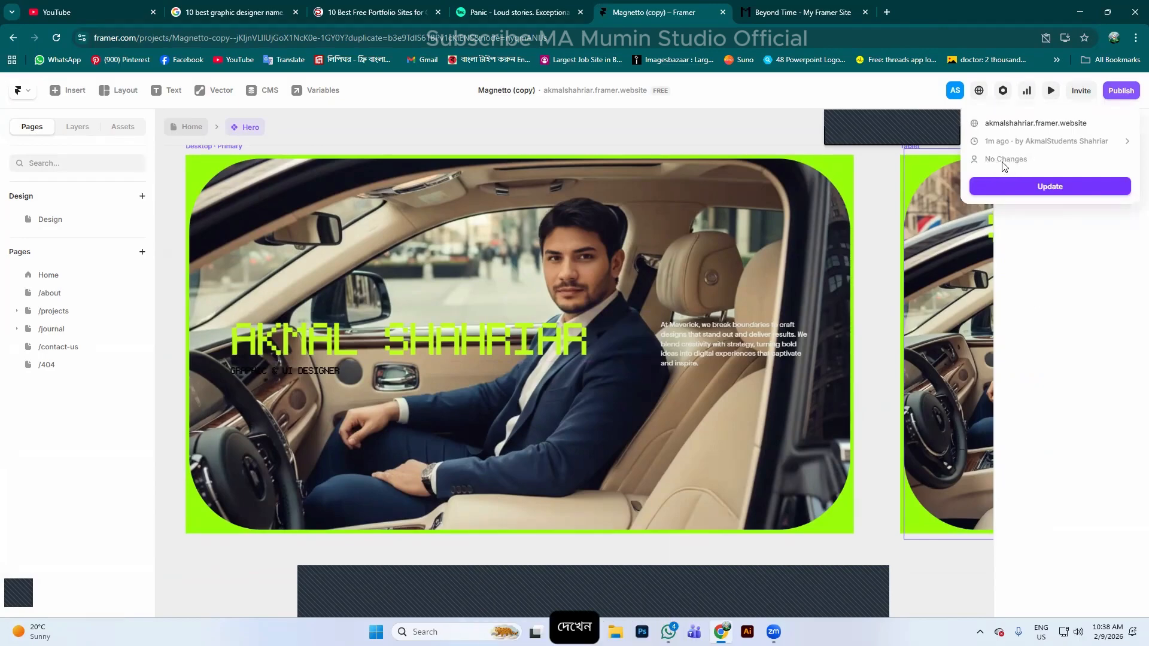
pyautogui.click(1043, 191)
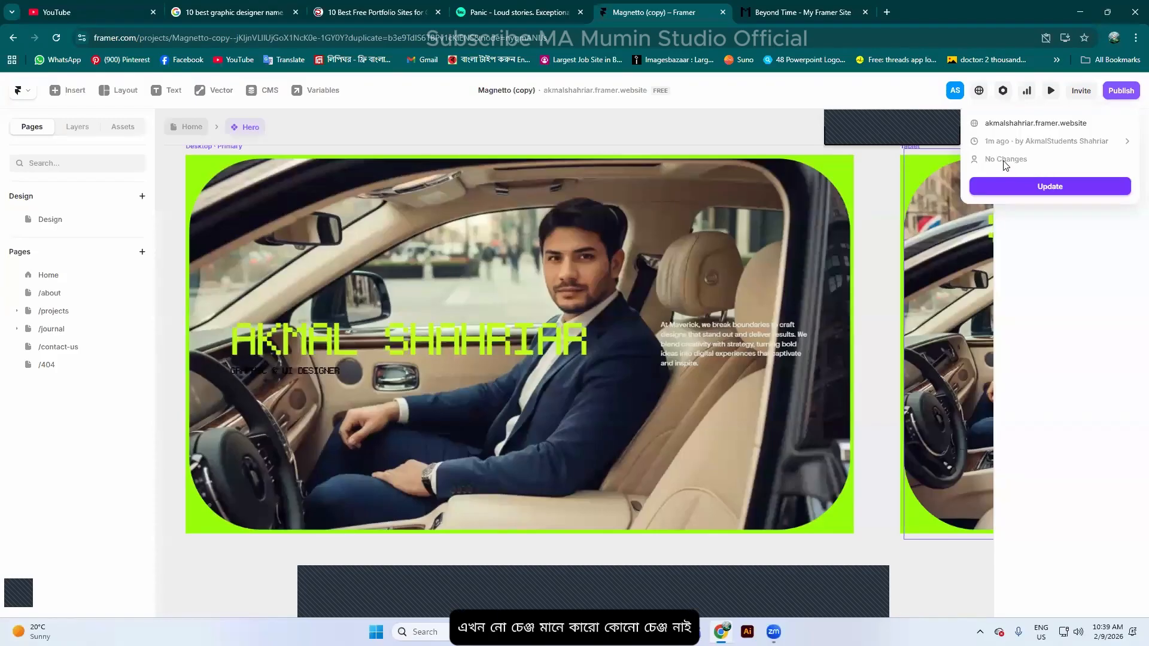
# Set the text color of the Desktop Hero's Graphic & UI Designer subtitle to white, FFFFFF
pyautogui.click(321, 373)
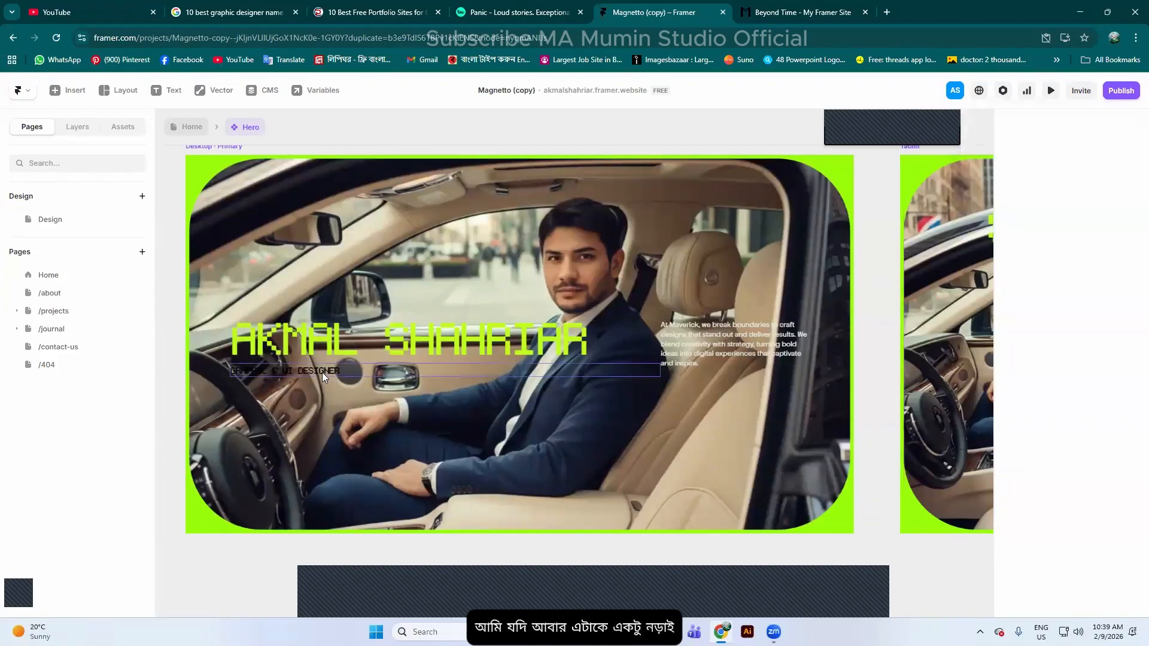
pyautogui.click(344, 377)
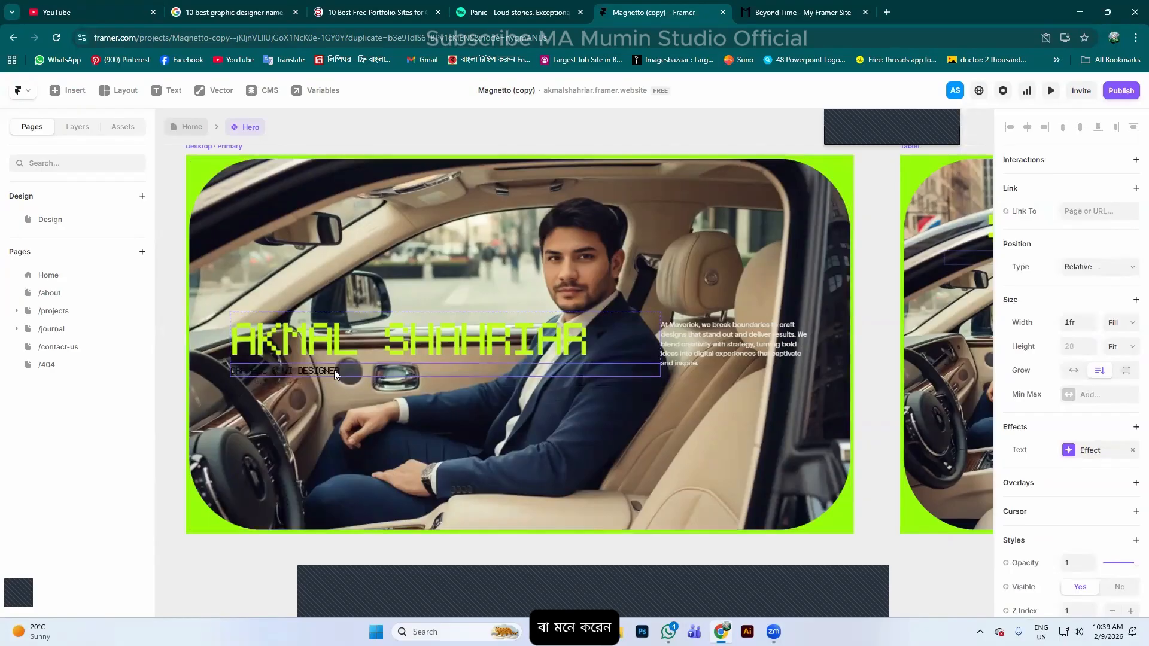
pyautogui.scroll(-5, 1070, 565)
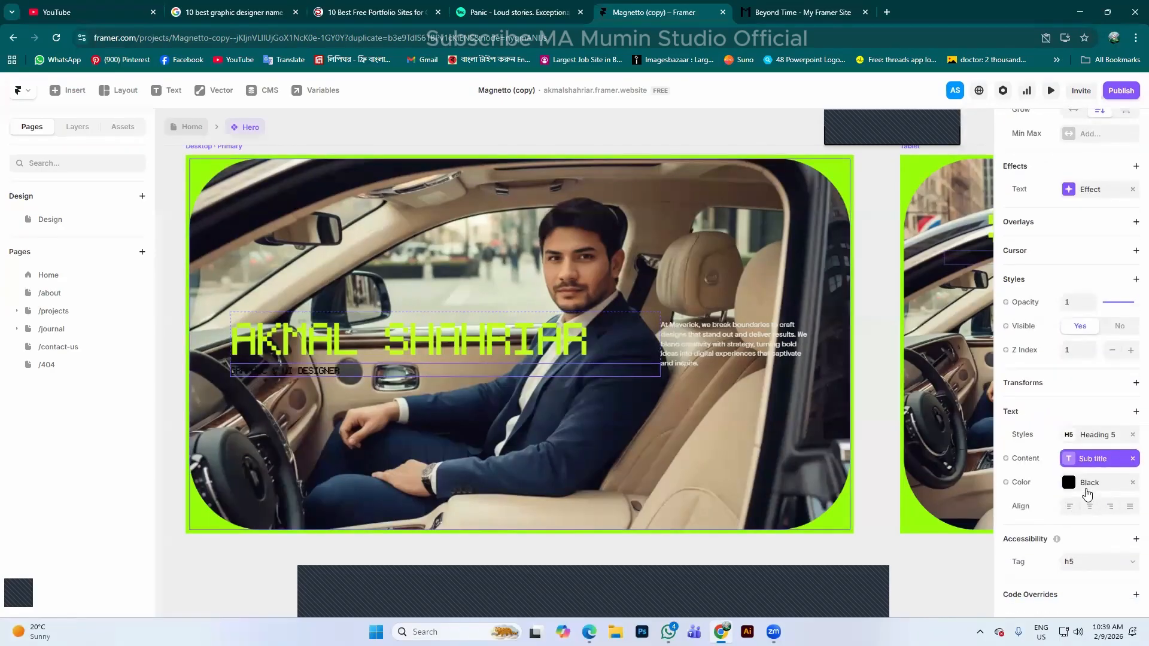
pyautogui.click(1069, 483)
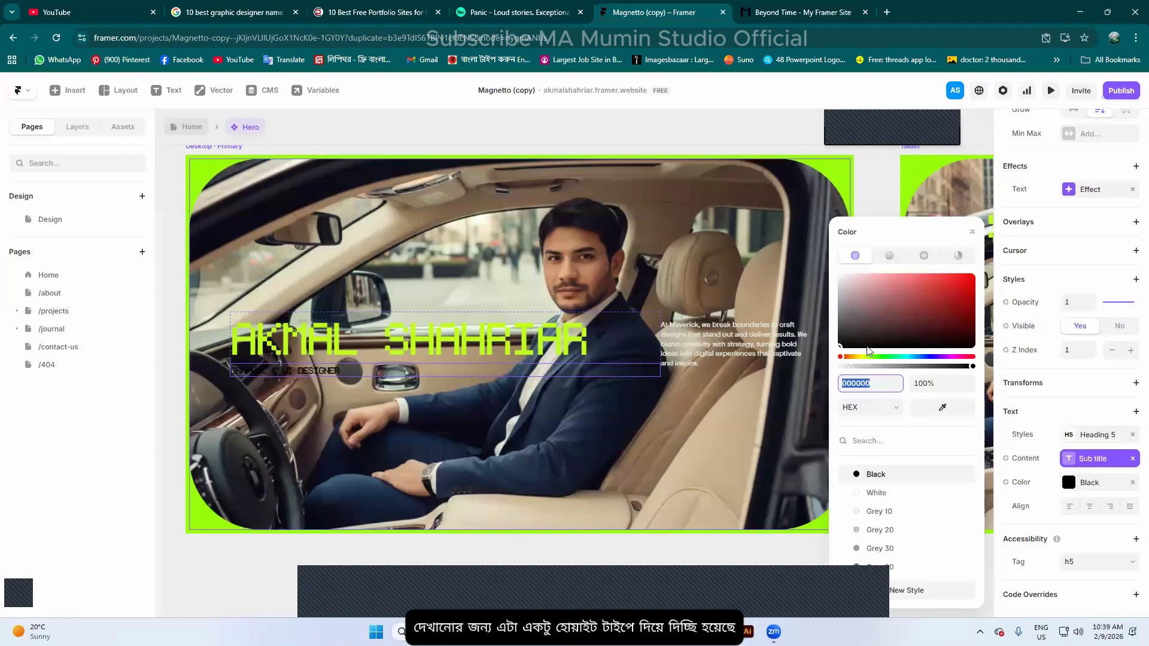
pyautogui.moveTo(850, 282); pyautogui.dragTo(839, 275)
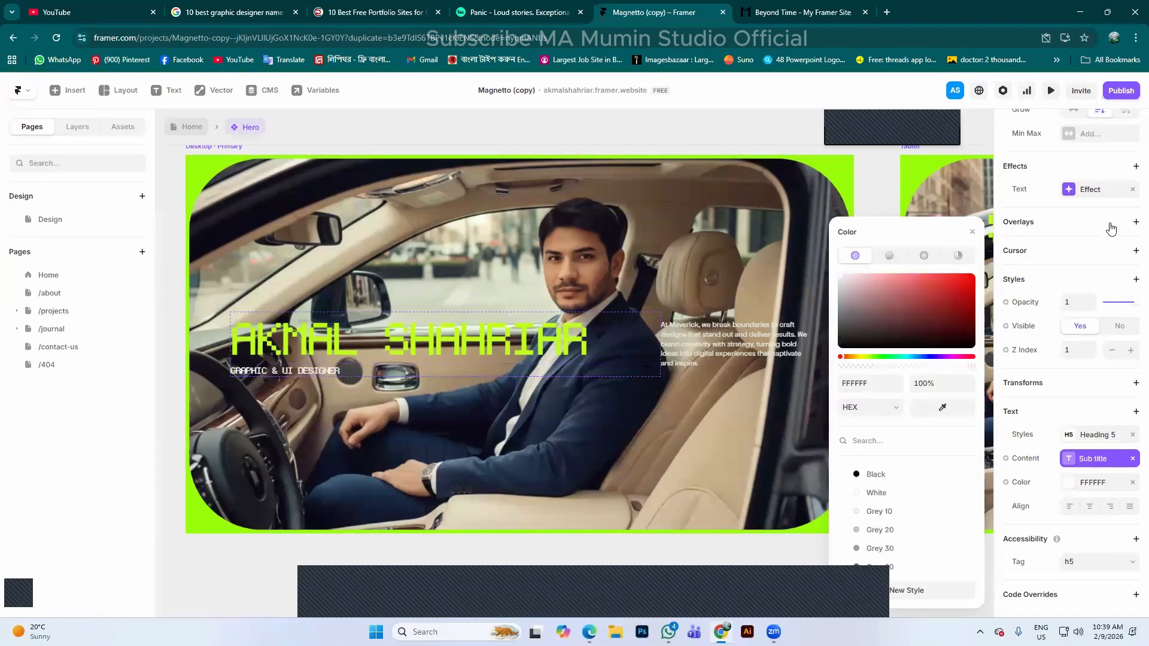
# Review the list of unpublished changes in the publishing options, and return to the publishing overview
pyautogui.click(1130, 93)
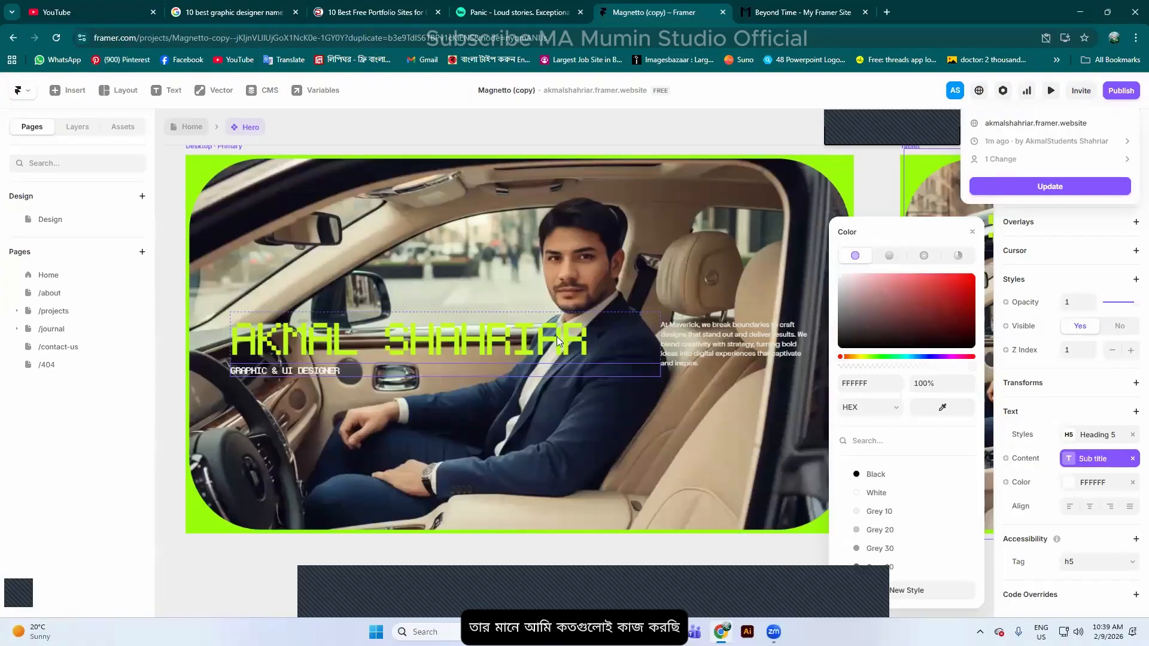
pyautogui.click(1126, 161)
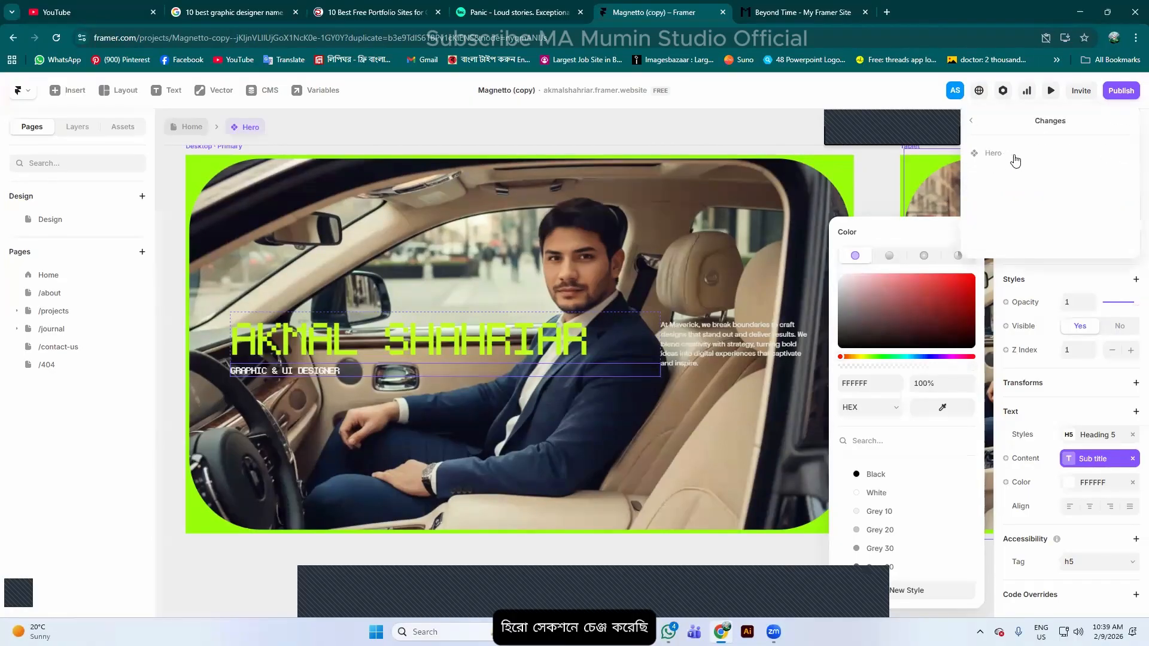
pyautogui.click(970, 124)
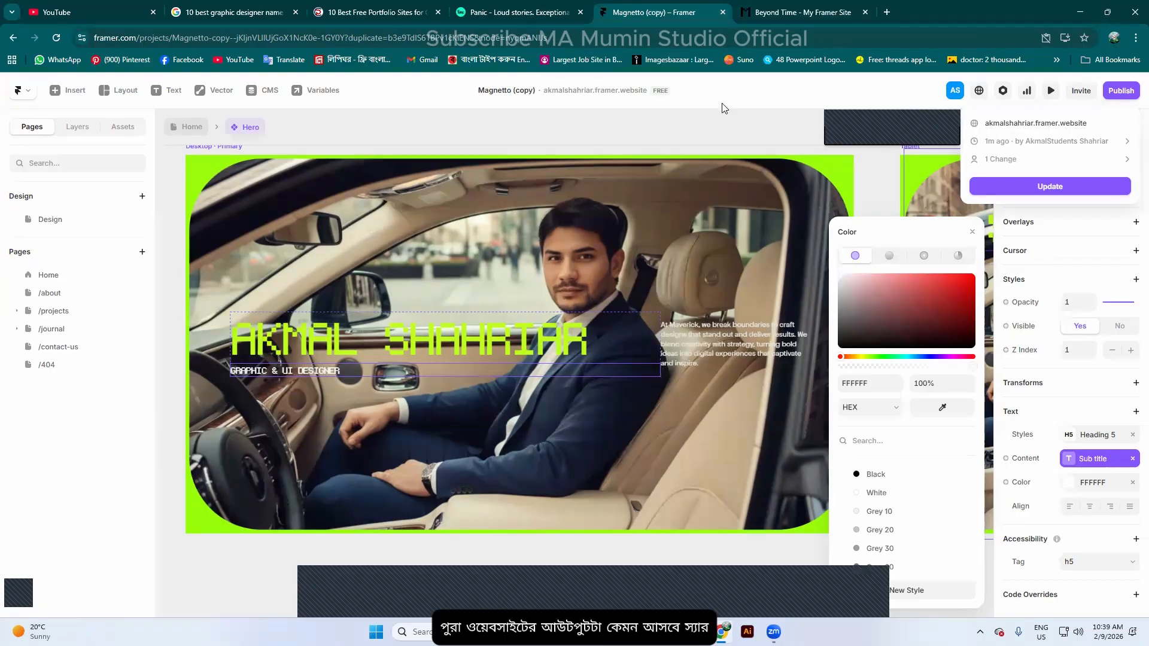
# Publish the subtitle color change and open the live website
pyautogui.click(1113, 91)
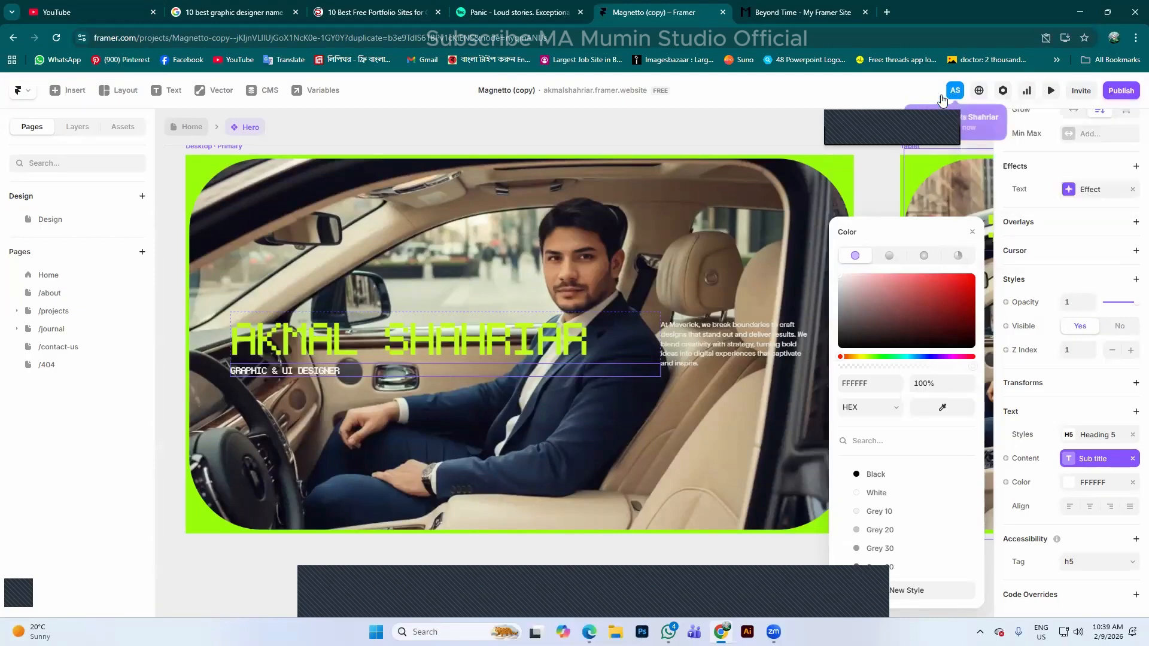
pyautogui.click(1111, 91)
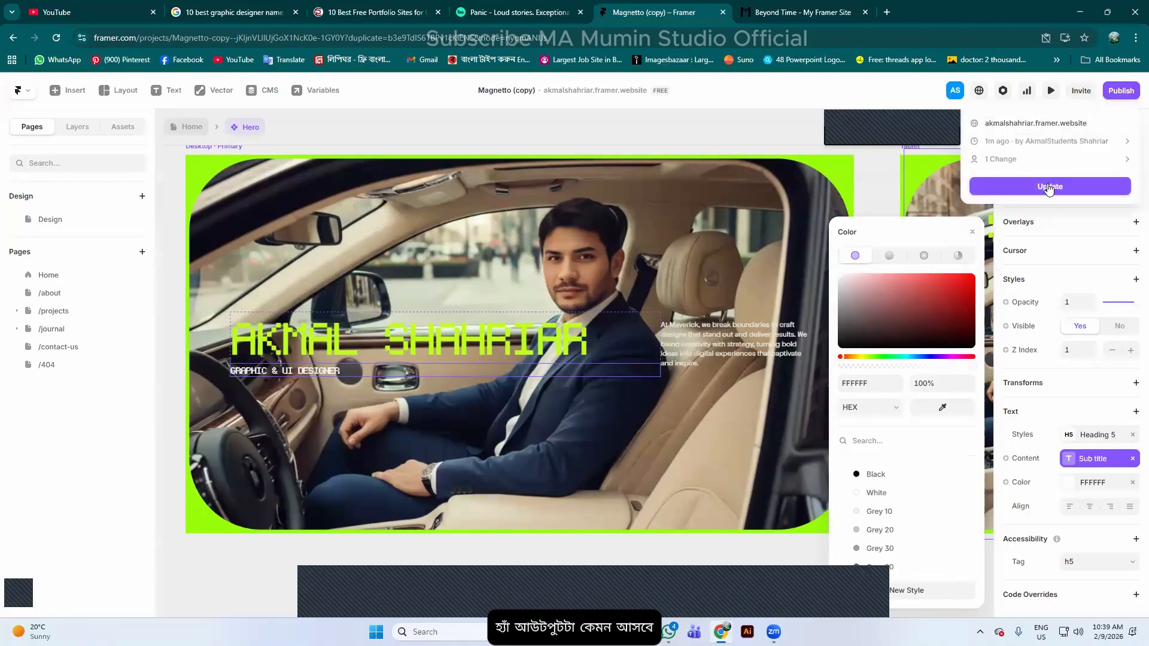
pyautogui.click(1049, 187)
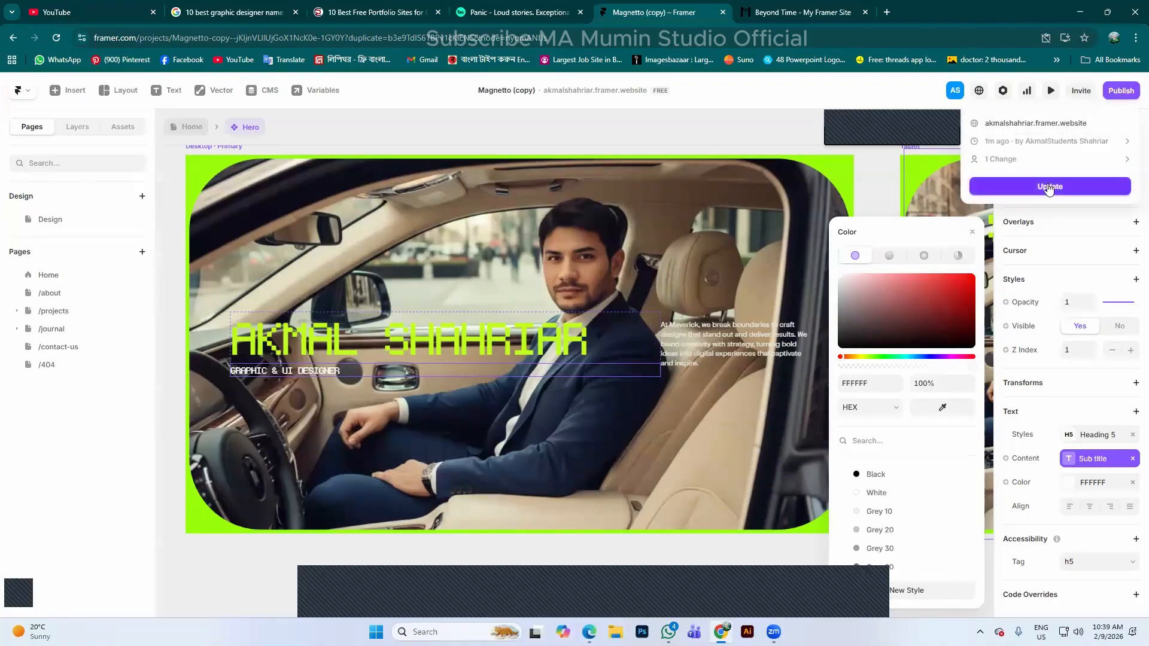
pyautogui.click(1085, 123)
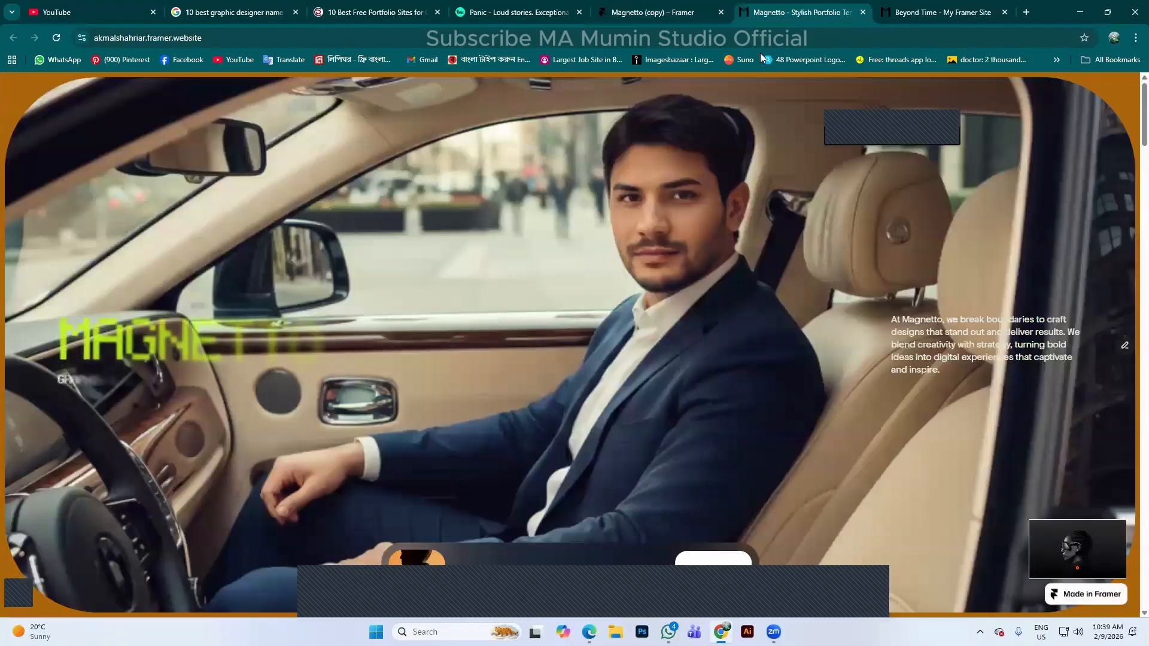
# Review the published home page from the Hero down to the Clients section and return to the Hero
pyautogui.scroll(-6, 648, 322)
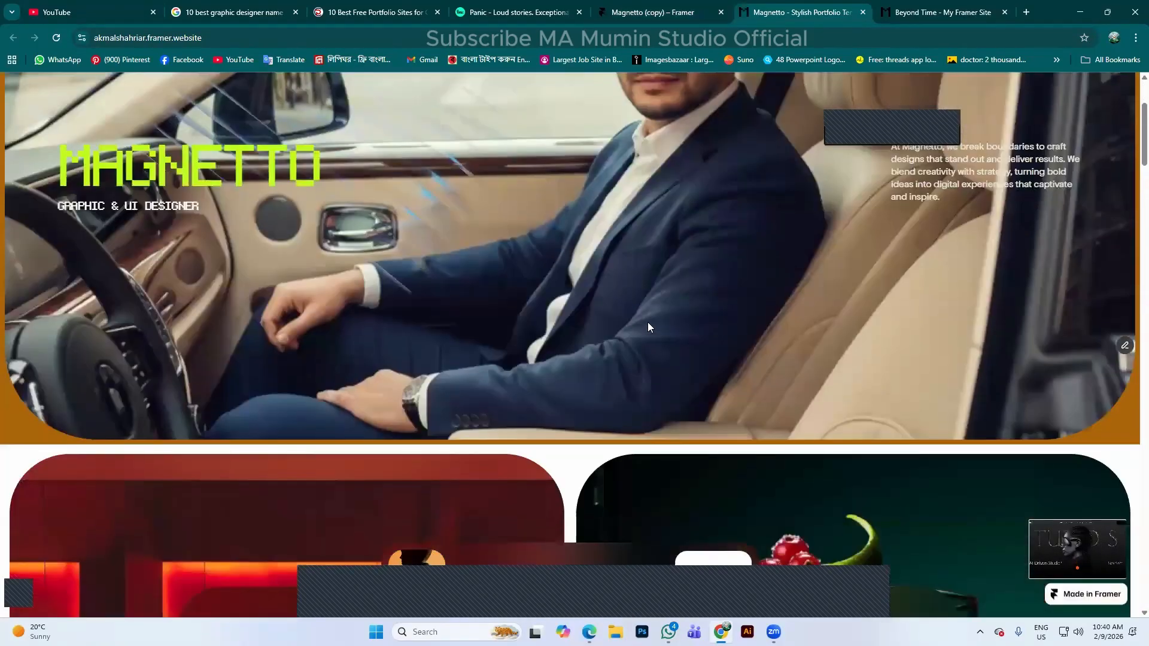
pyautogui.scroll(-15, 696, 346)
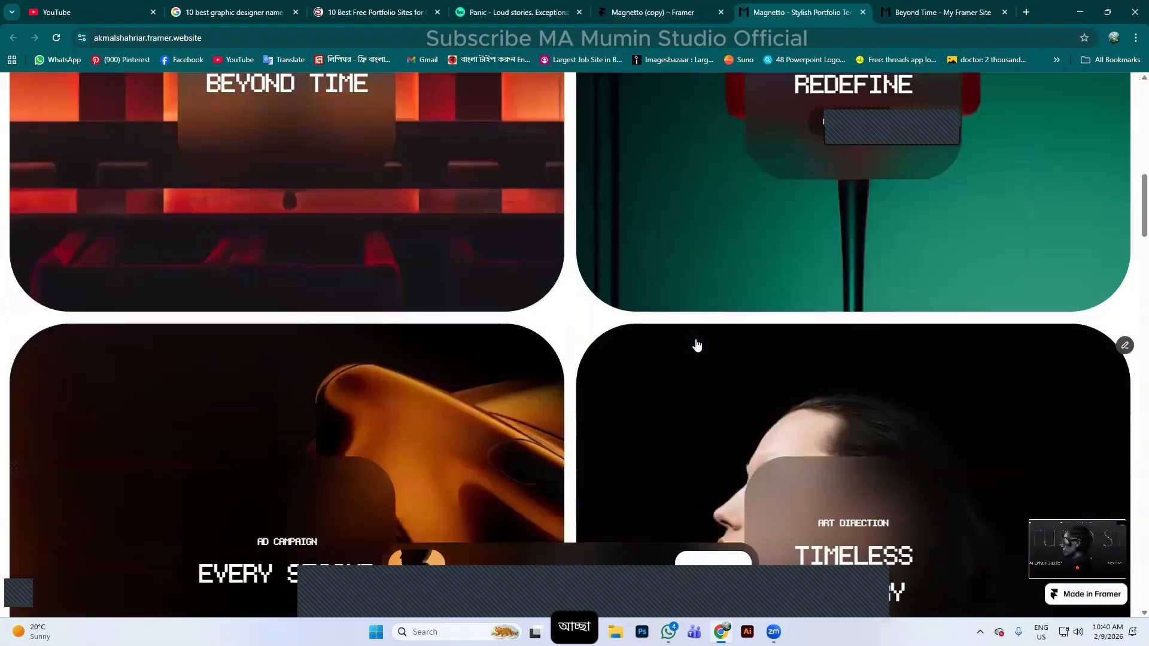
pyautogui.scroll(-5, 695, 339)
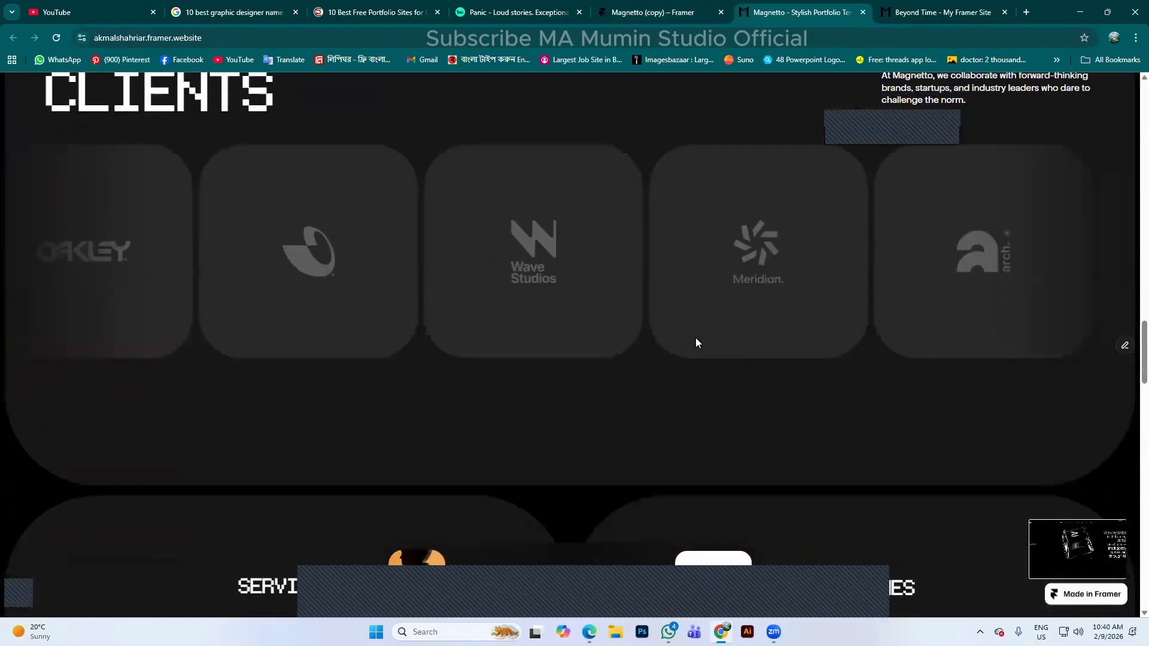
pyautogui.scroll(15, 695, 334)
pyautogui.scroll(10, 694, 338)
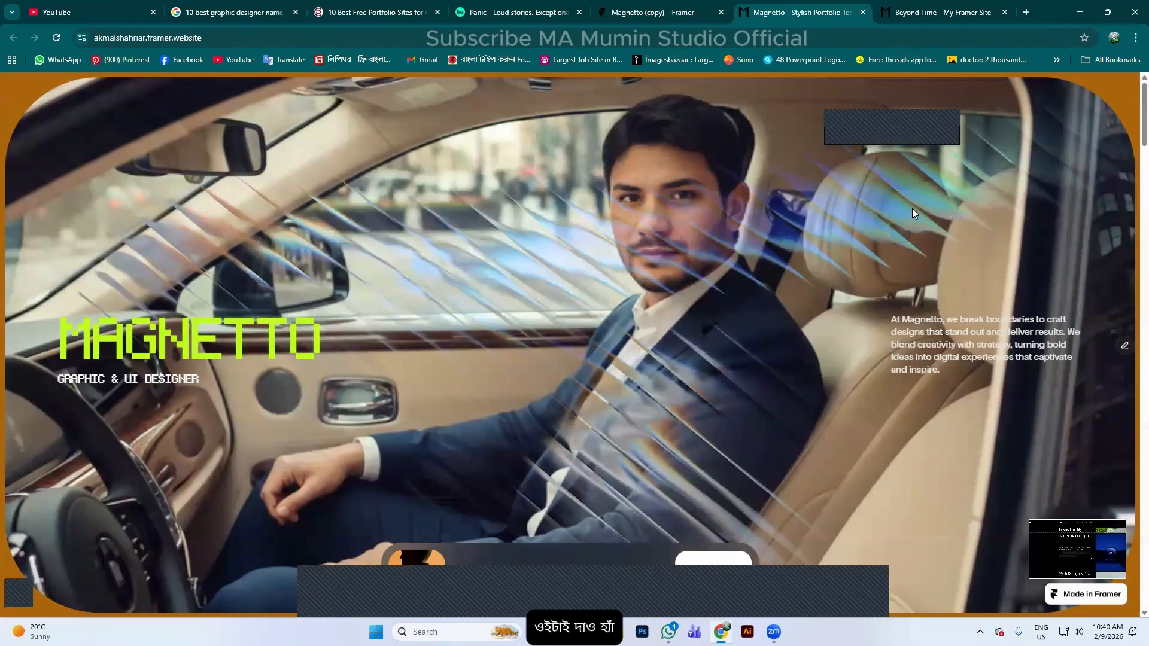
# Examine the live home page's project cards, About, Clients, Services, Milestones and Journal sections
pyautogui.scroll(-5, 912, 208)
pyautogui.scroll(-8, 913, 222)
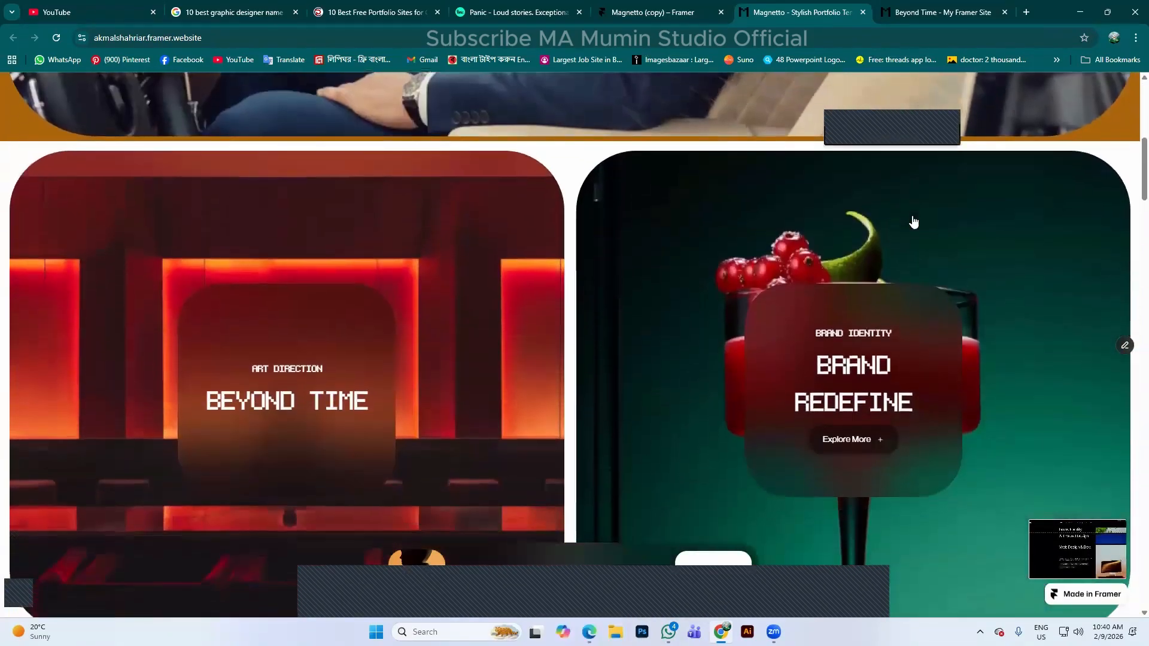
pyautogui.scroll(-4, 890, 308)
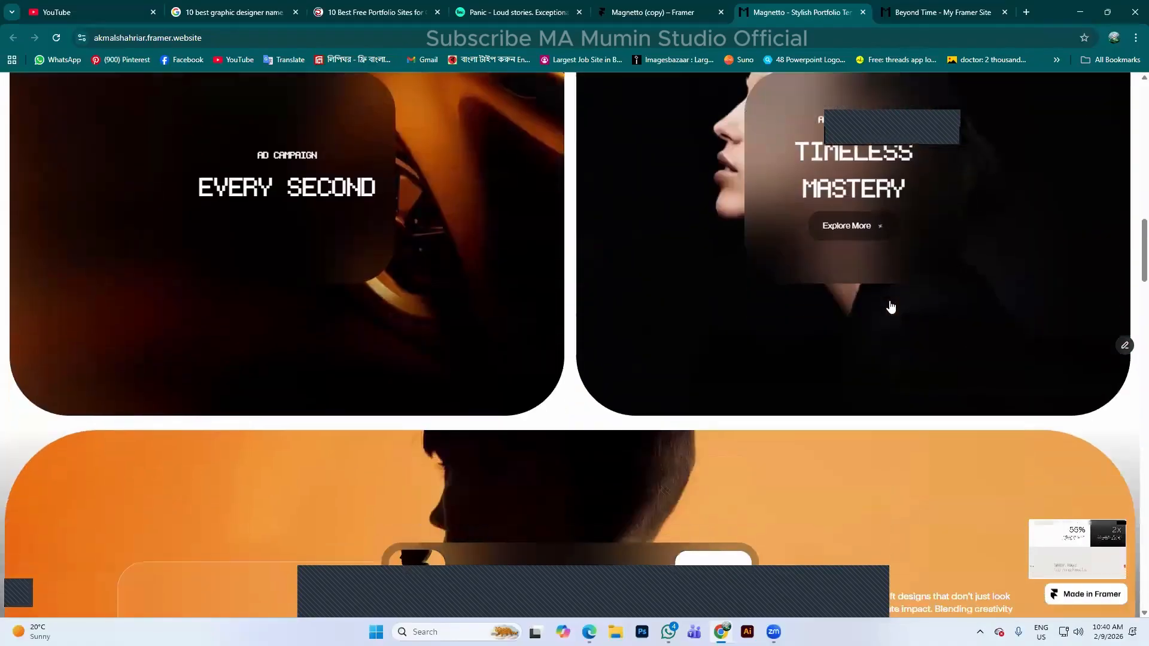
pyautogui.scroll(2, 844, 281)
pyautogui.scroll(-15, 852, 331)
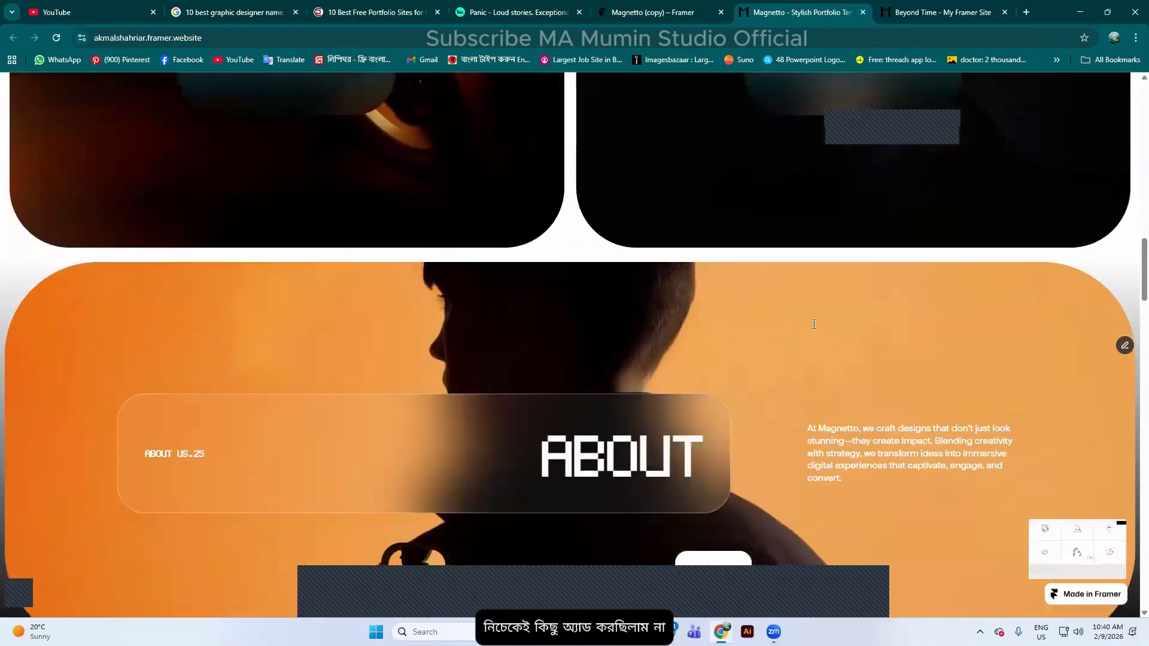
pyautogui.scroll(2, 669, 326)
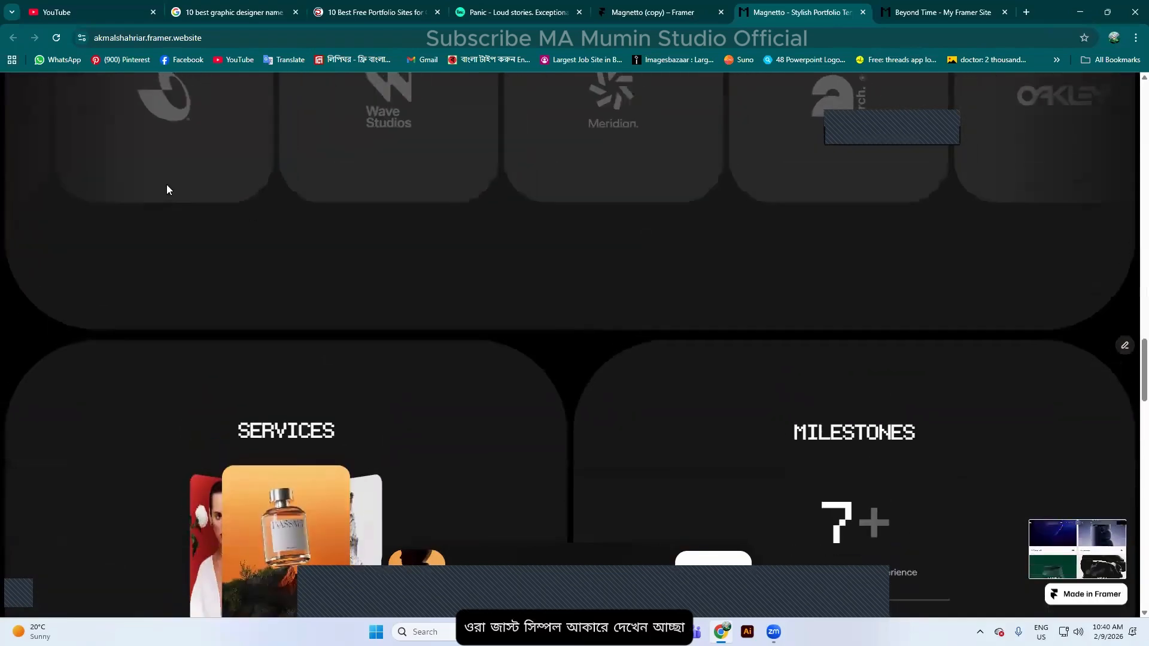
pyautogui.scroll(2, 934, 240)
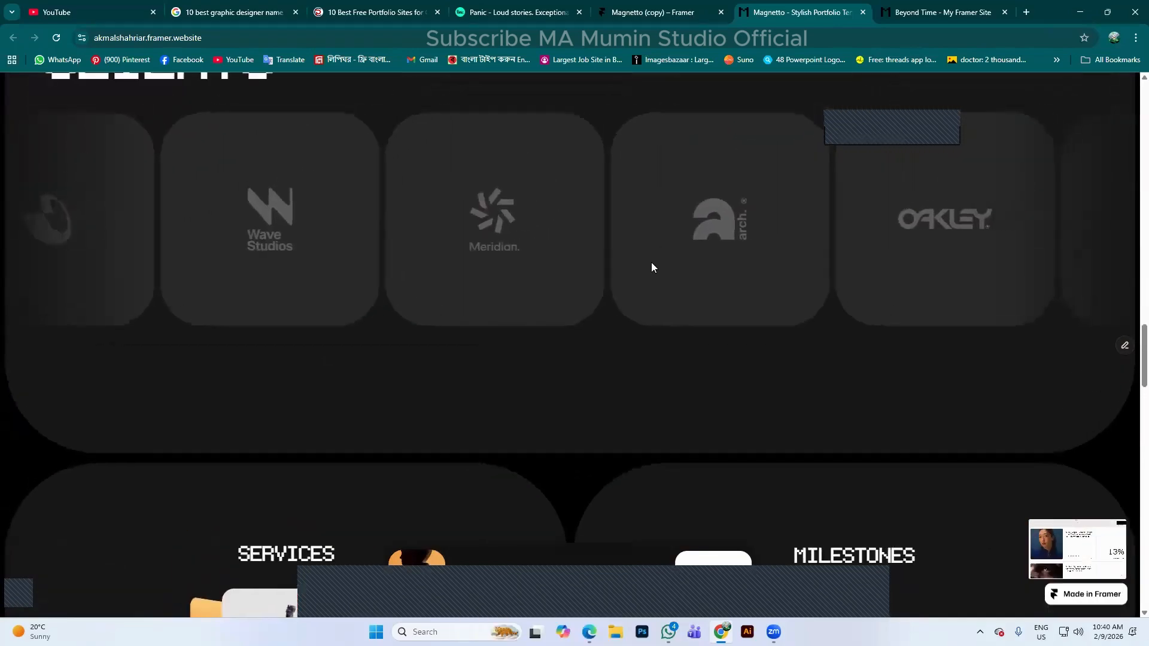
pyautogui.scroll(-5, 651, 264)
pyautogui.scroll(-2, 861, 496)
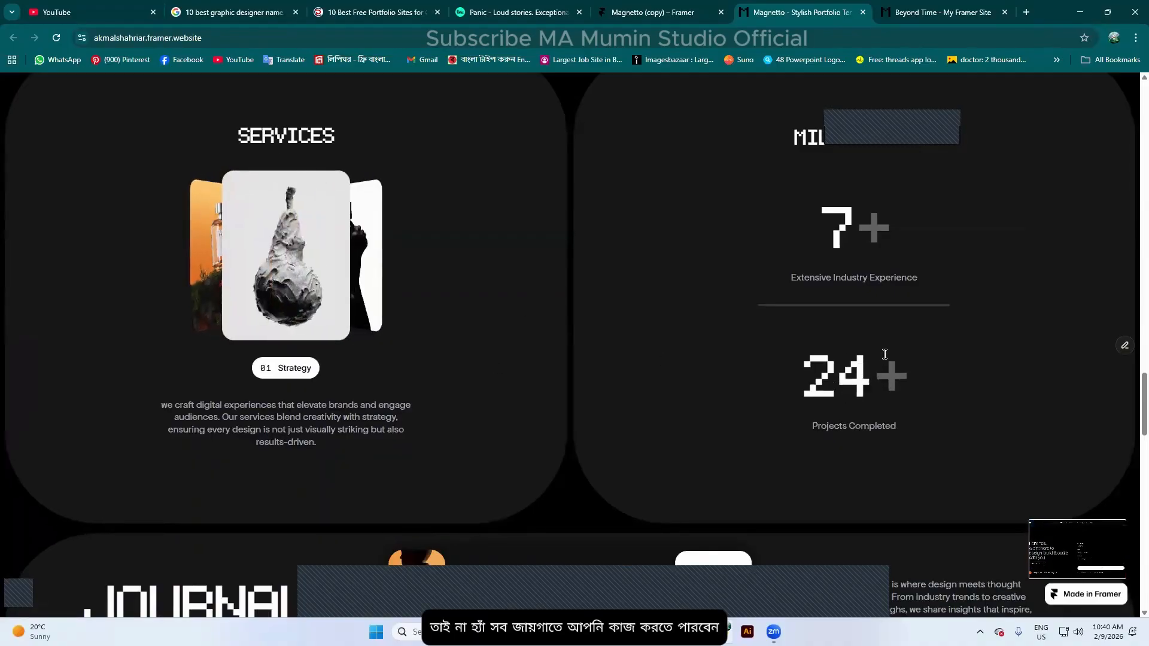
pyautogui.scroll(-10, 885, 354)
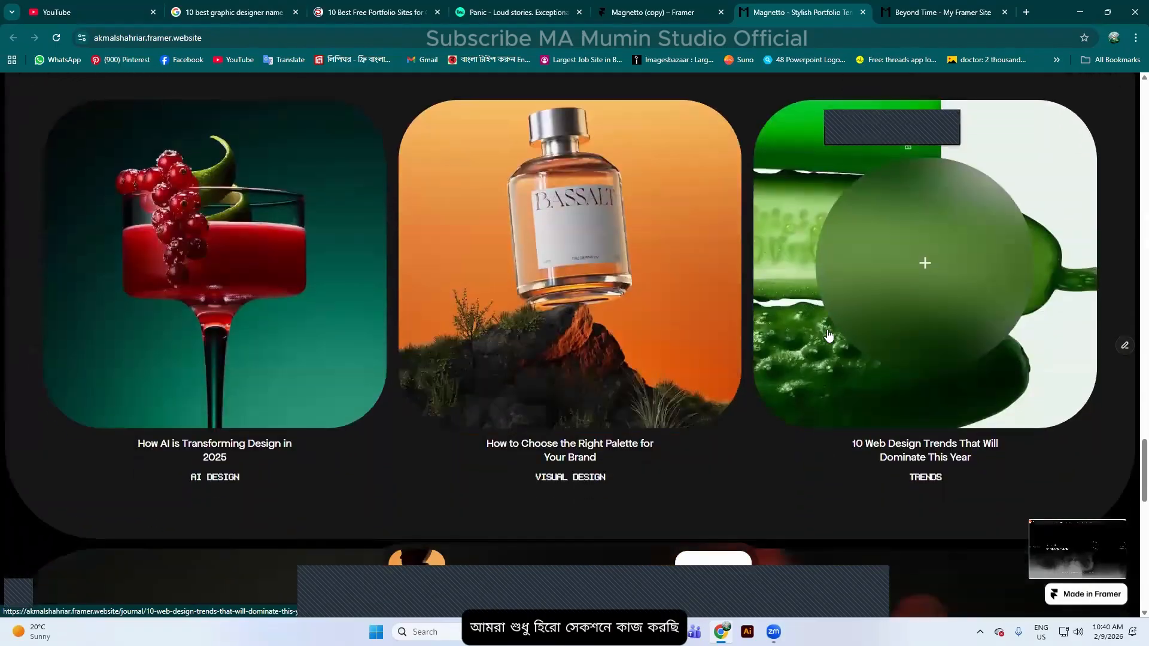
pyautogui.scroll(-1, 562, 295)
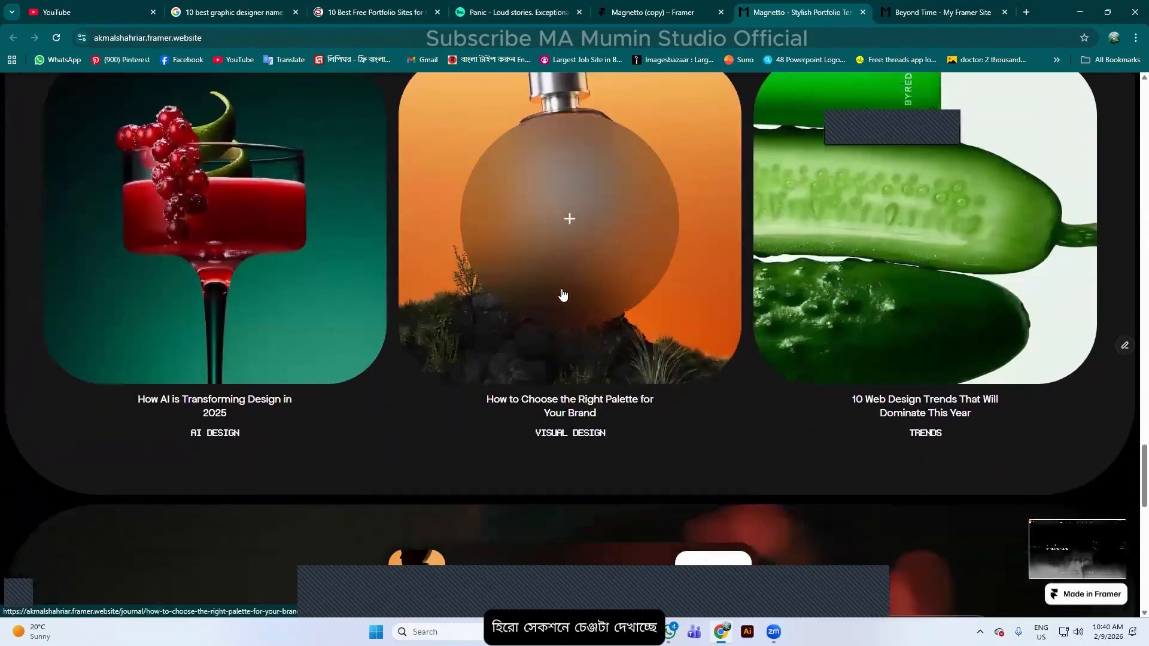
# Look through the How to Choose the Right Palette for Your Brand journal article, and close the live website tabs
pyautogui.click(570, 188)
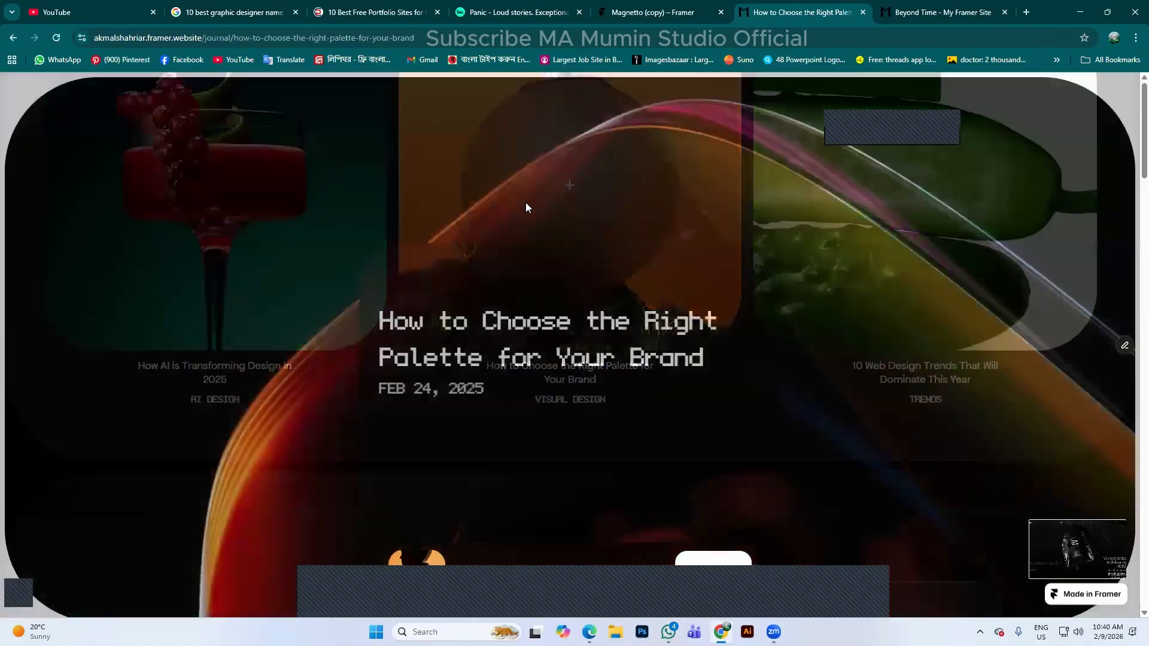
pyautogui.scroll(-4, 594, 278)
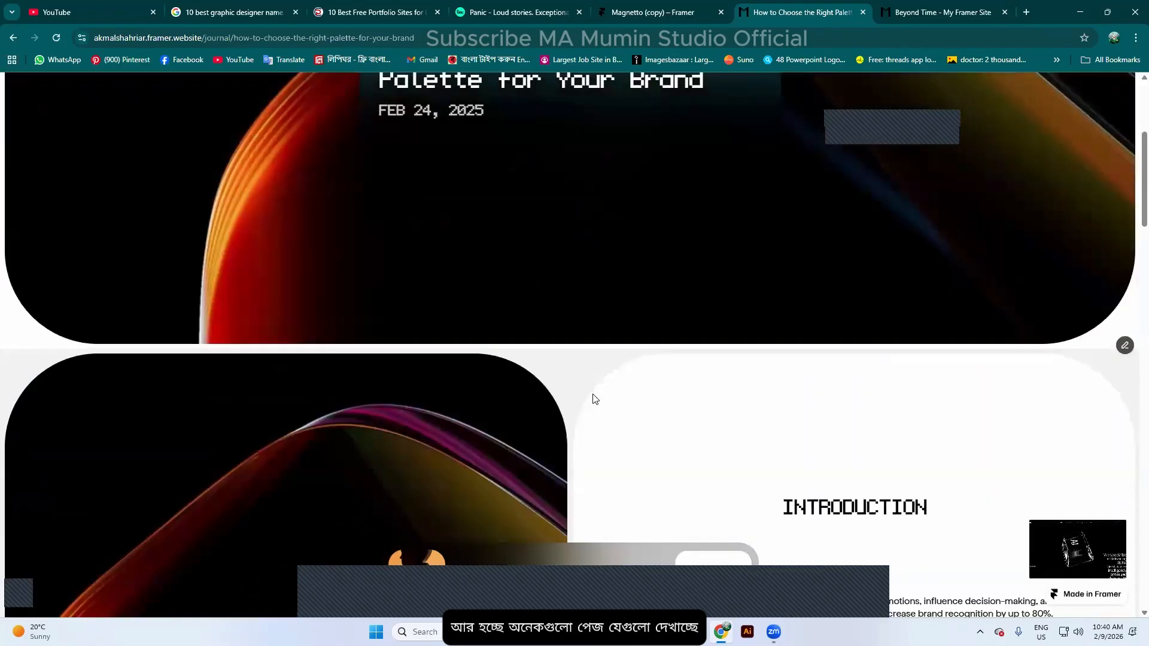
pyautogui.scroll(-8, 594, 399)
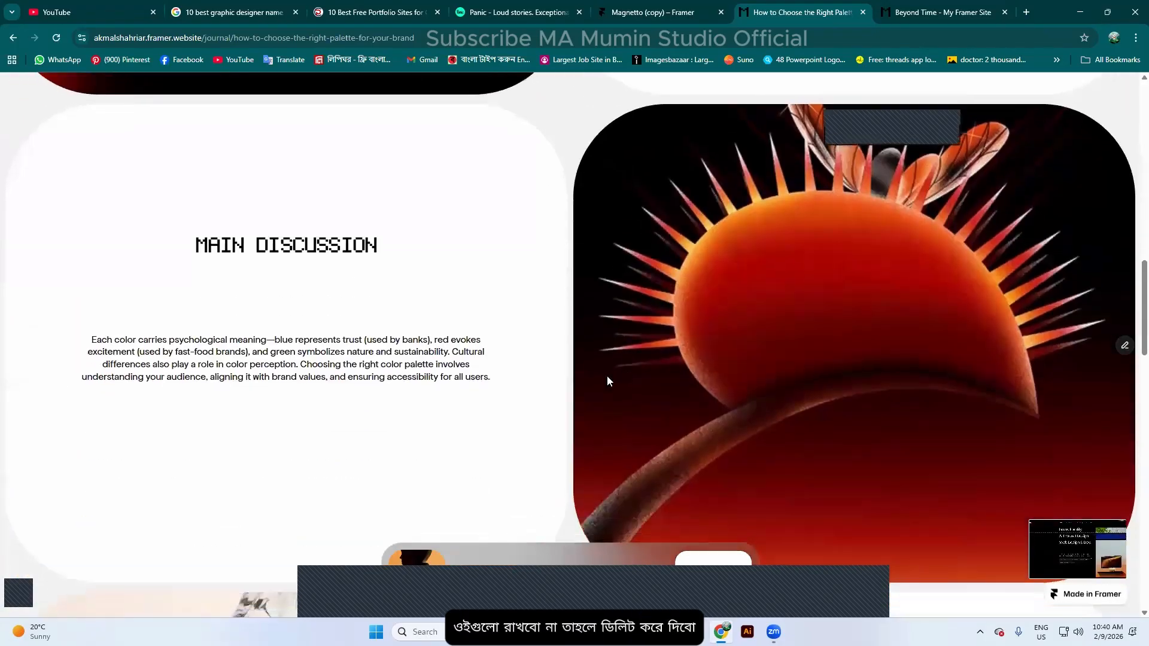
pyautogui.scroll(-10, 861, 431)
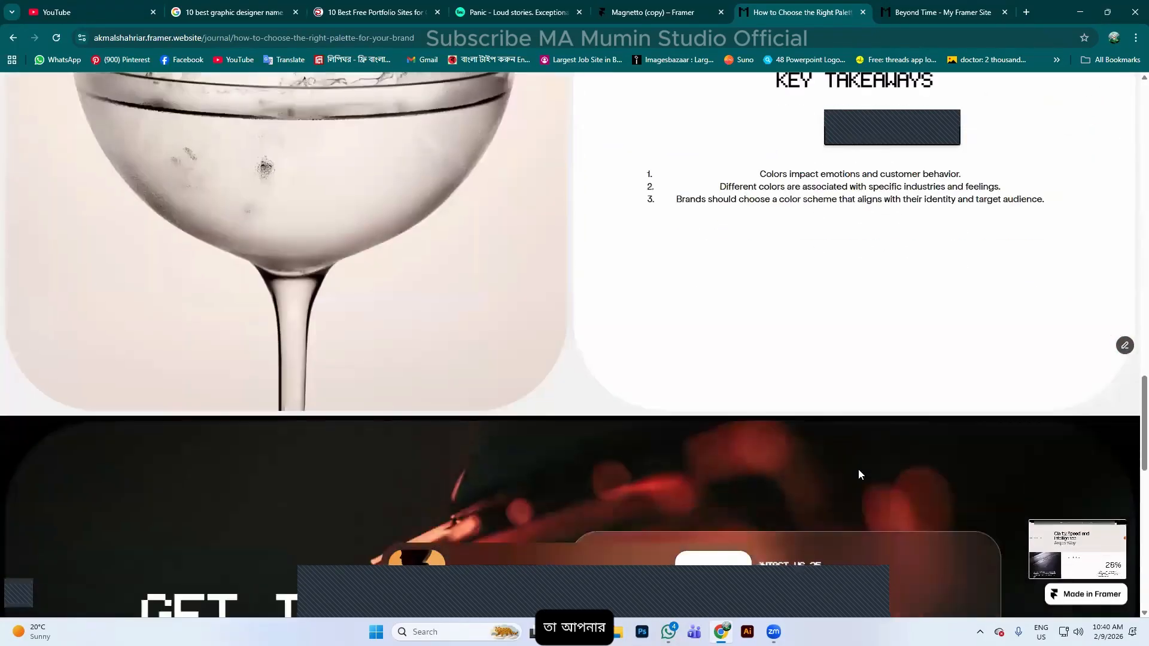
pyautogui.scroll(12, 856, 422)
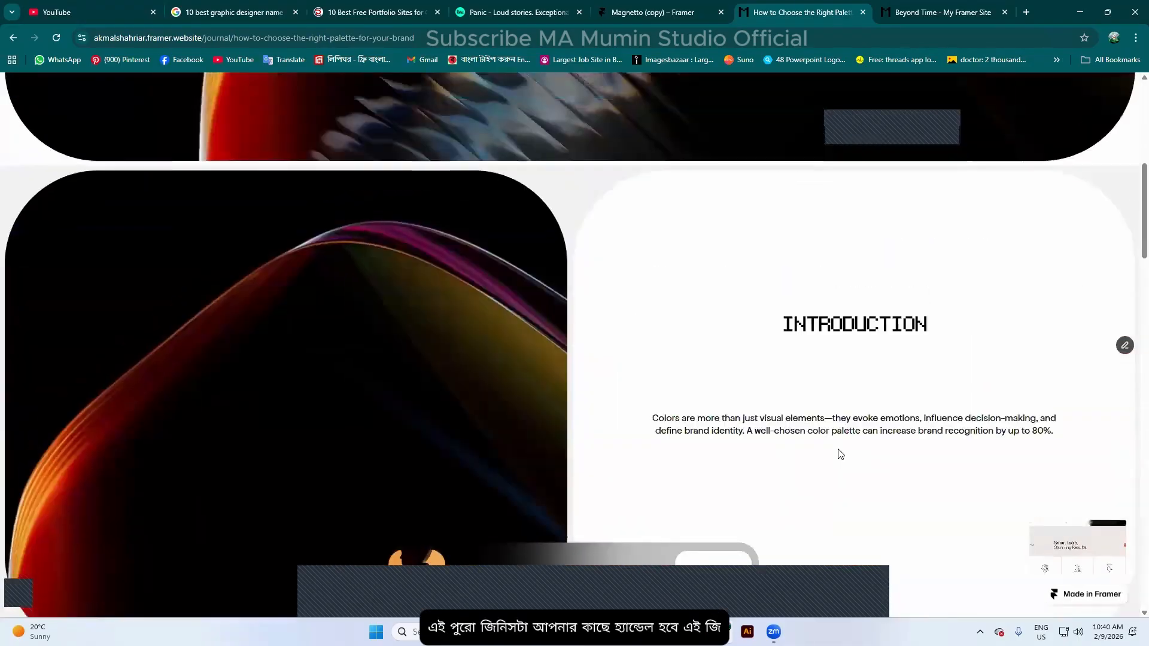
pyautogui.scroll(6, 838, 453)
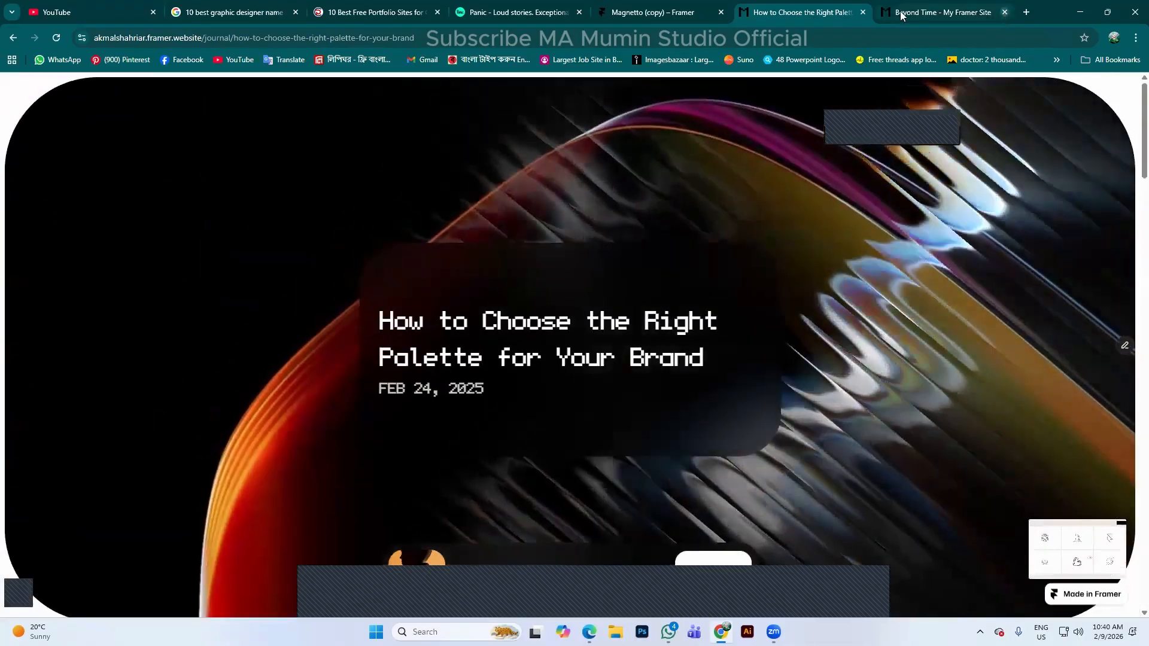
pyautogui.middleClick(901, 15)
pyautogui.click(862, 12)
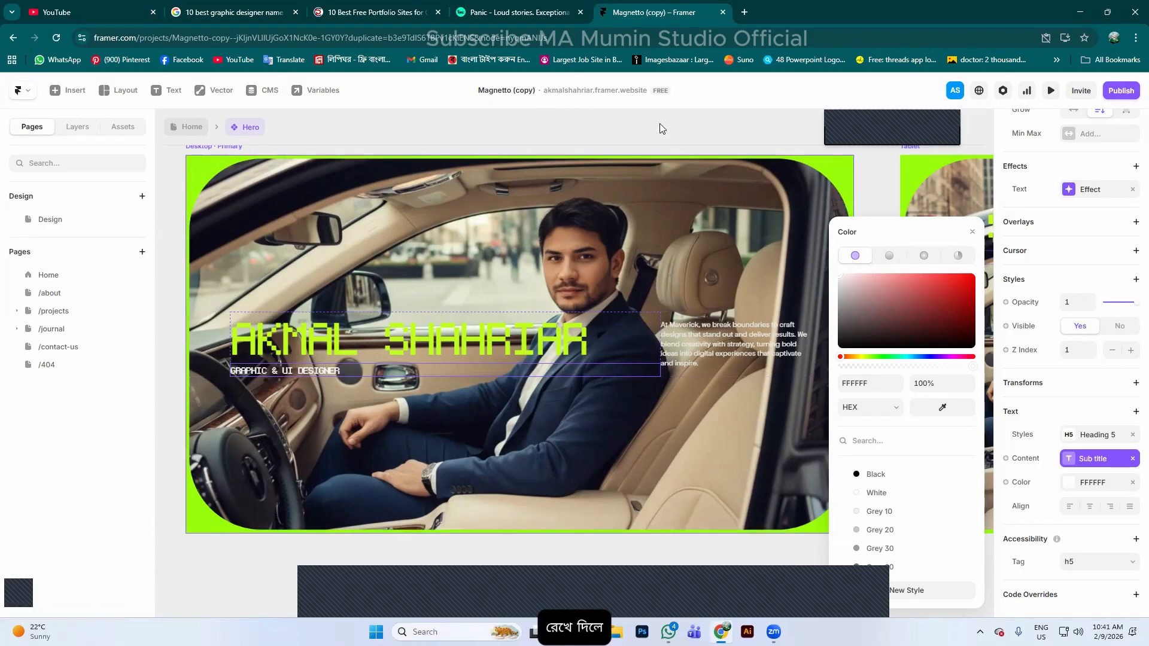
# Check the project's name and folder settings, and bring up the publishing overview
pyautogui.click(524, 92)
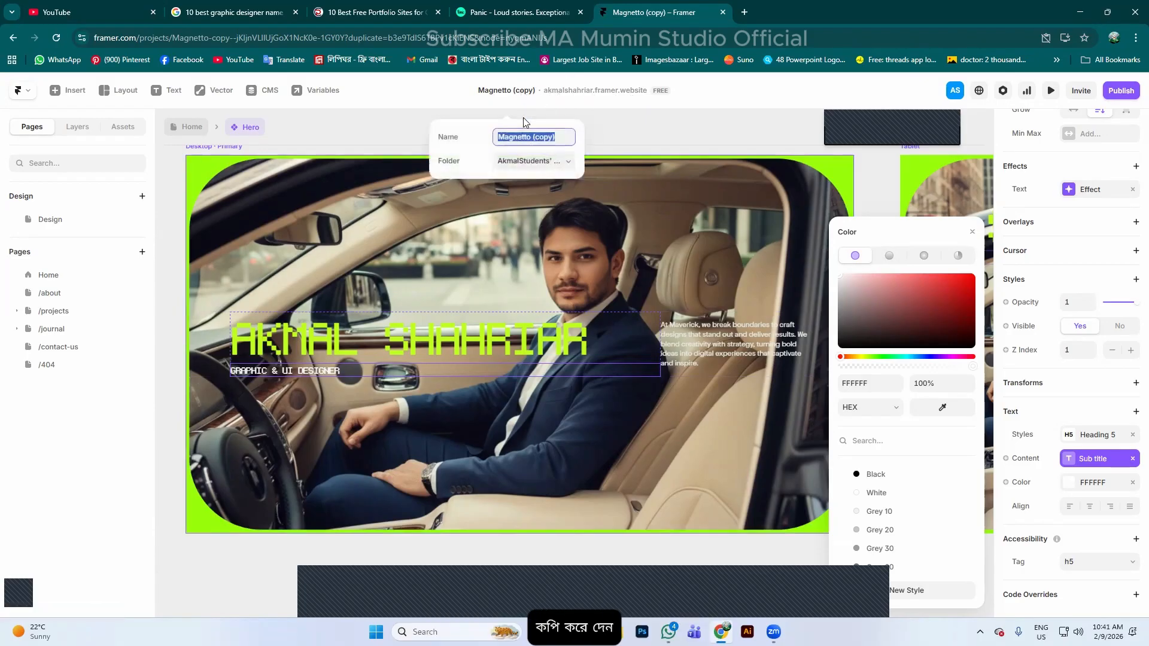
pyautogui.click(588, 135)
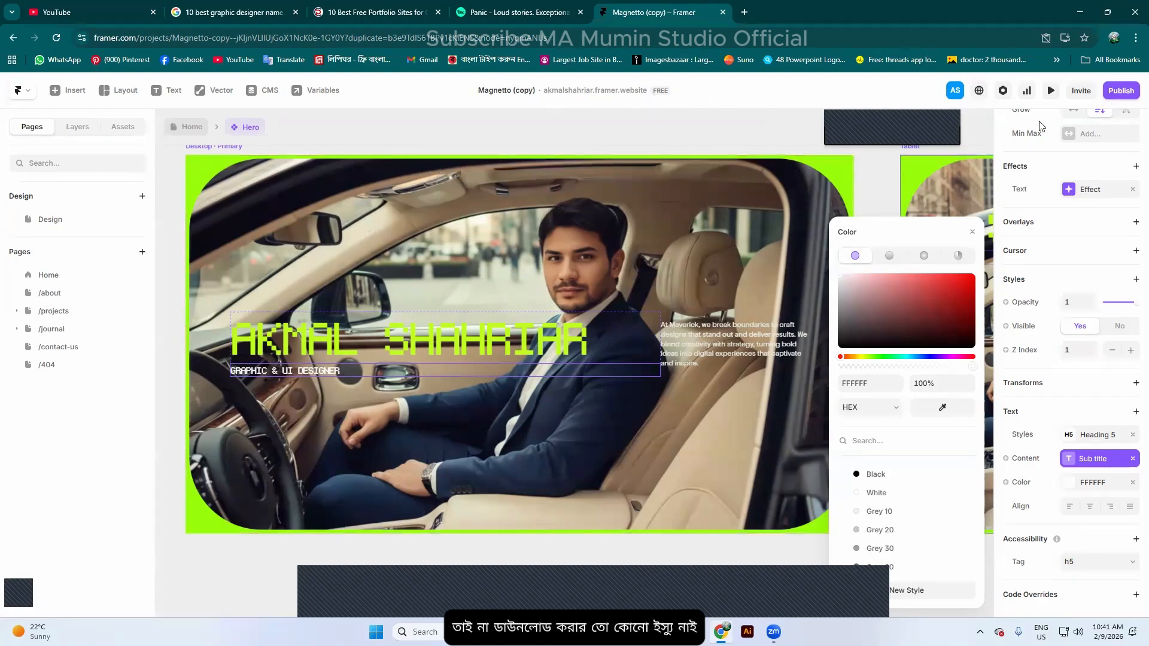
pyautogui.click(1116, 91)
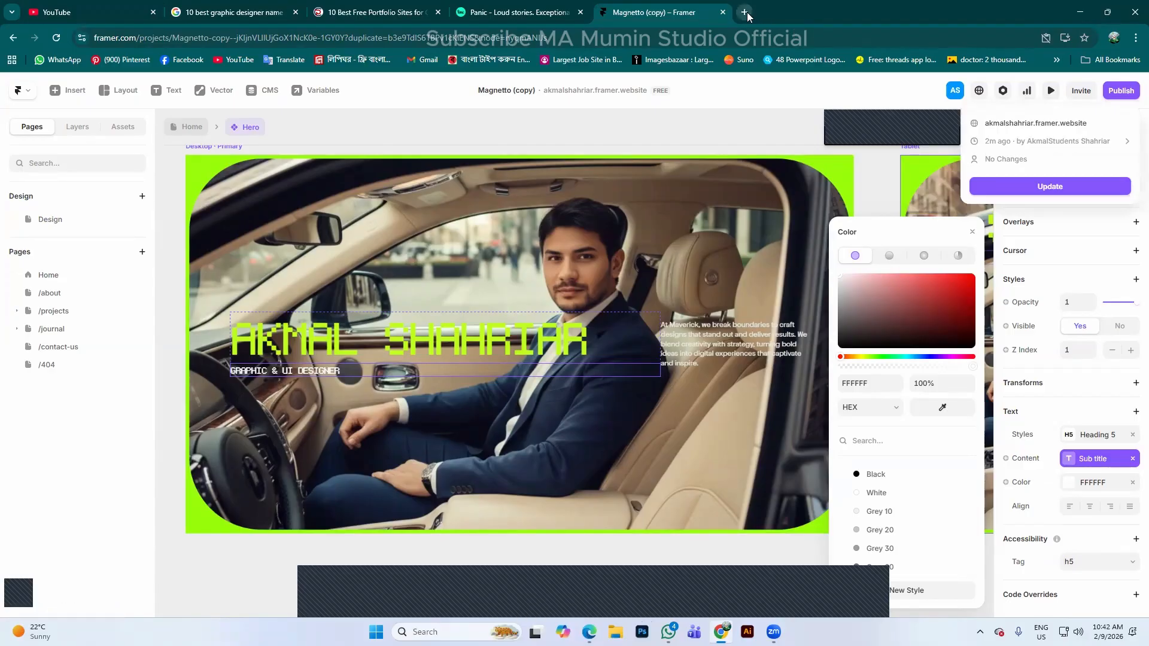
# Open the portfolio's published framer.website address in a new Incognito window
pyautogui.click(1134, 37)
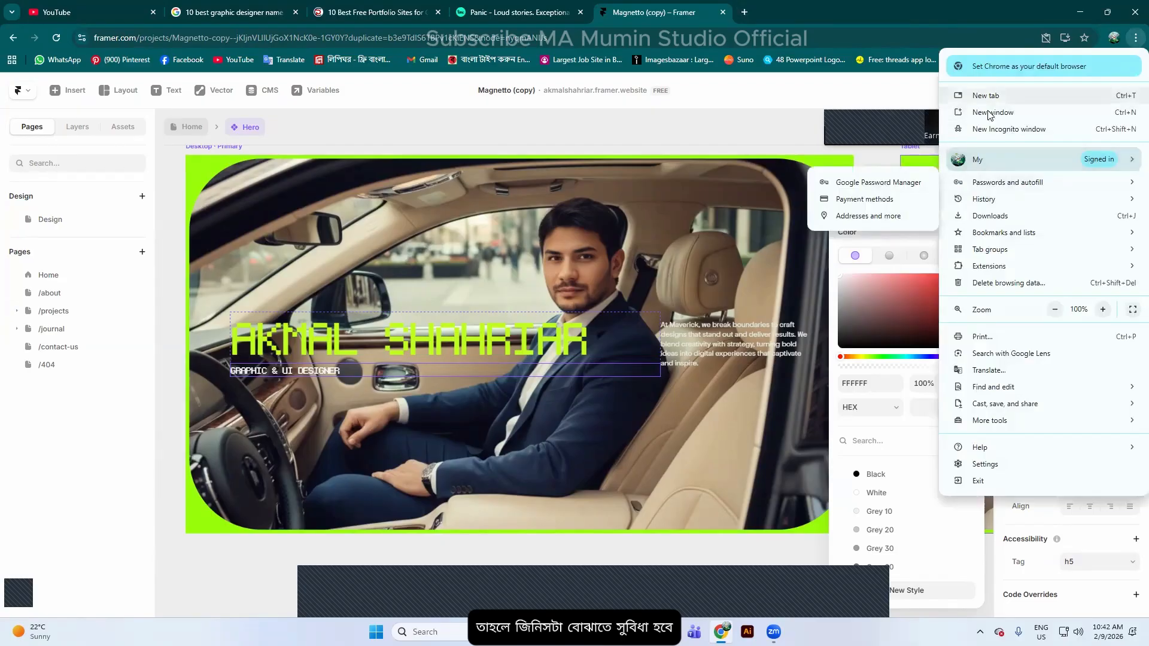
pyautogui.click(993, 129)
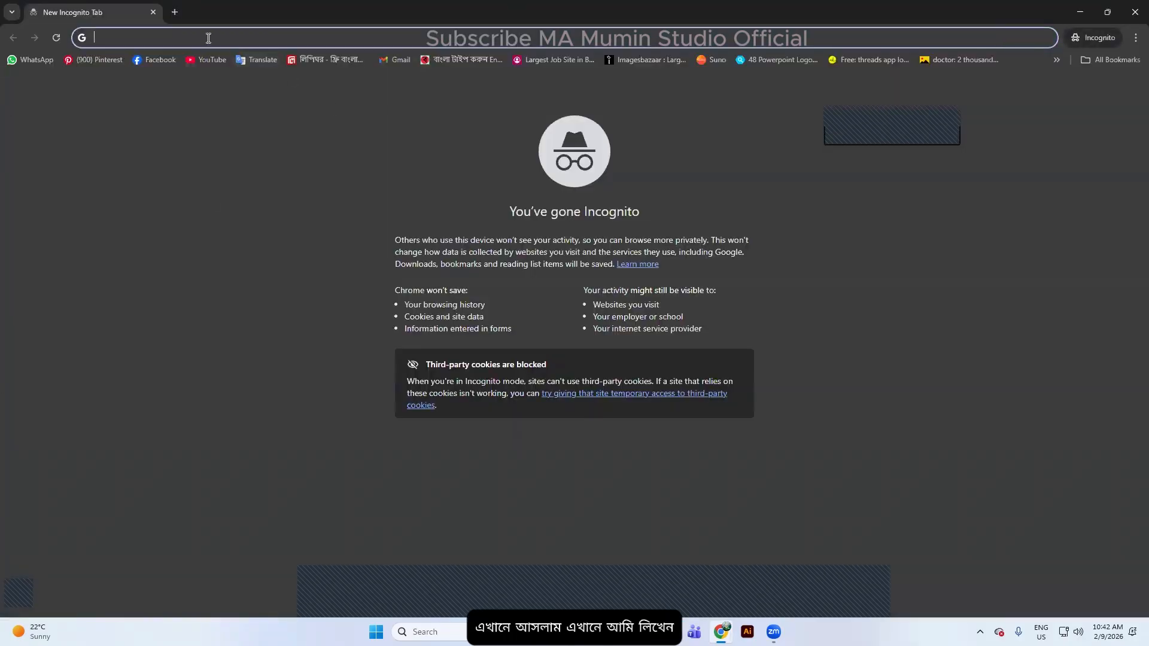
pyautogui.write('akmalshahria')
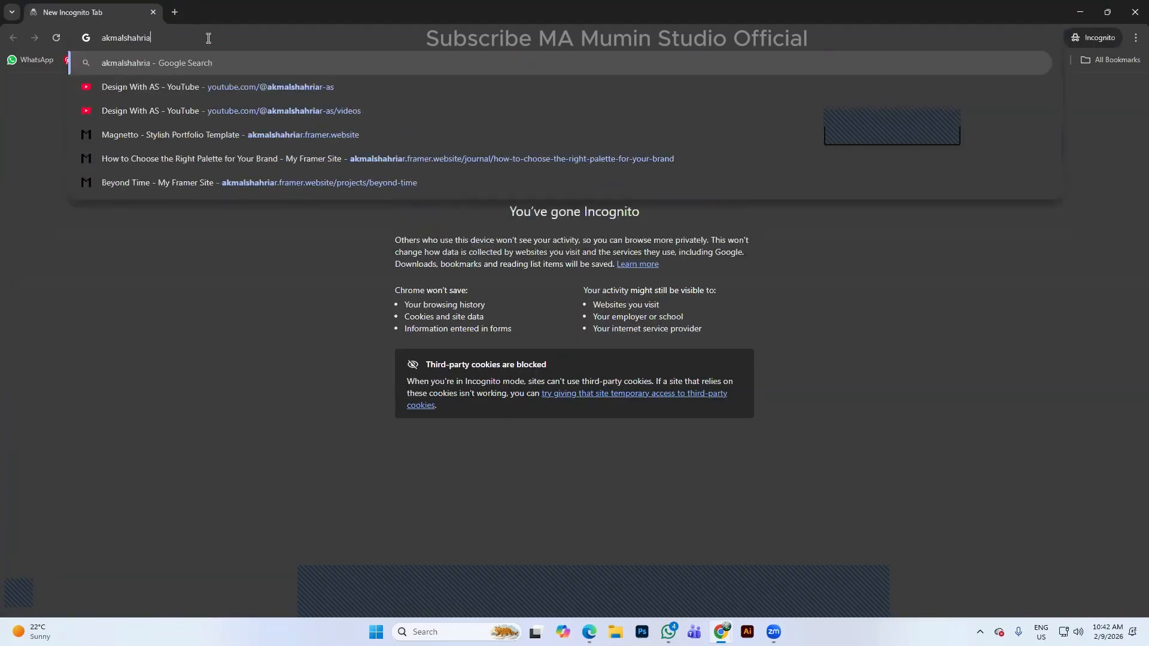
pyautogui.write('r')
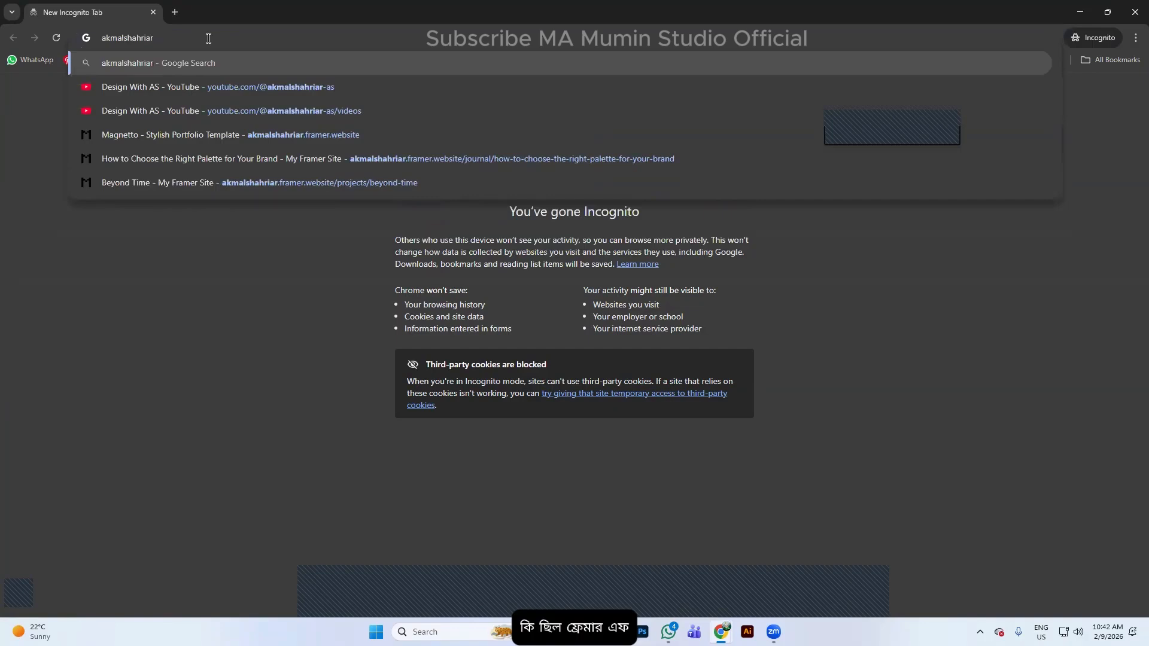
pyautogui.write('.fra')
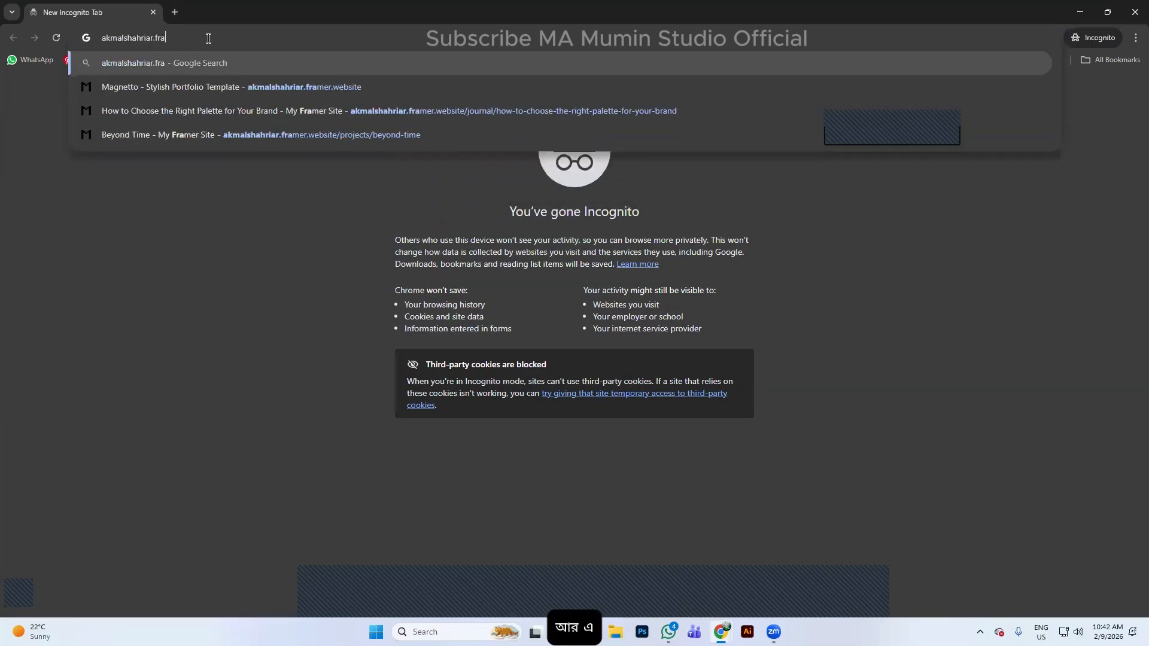
pyautogui.write('mer.web')
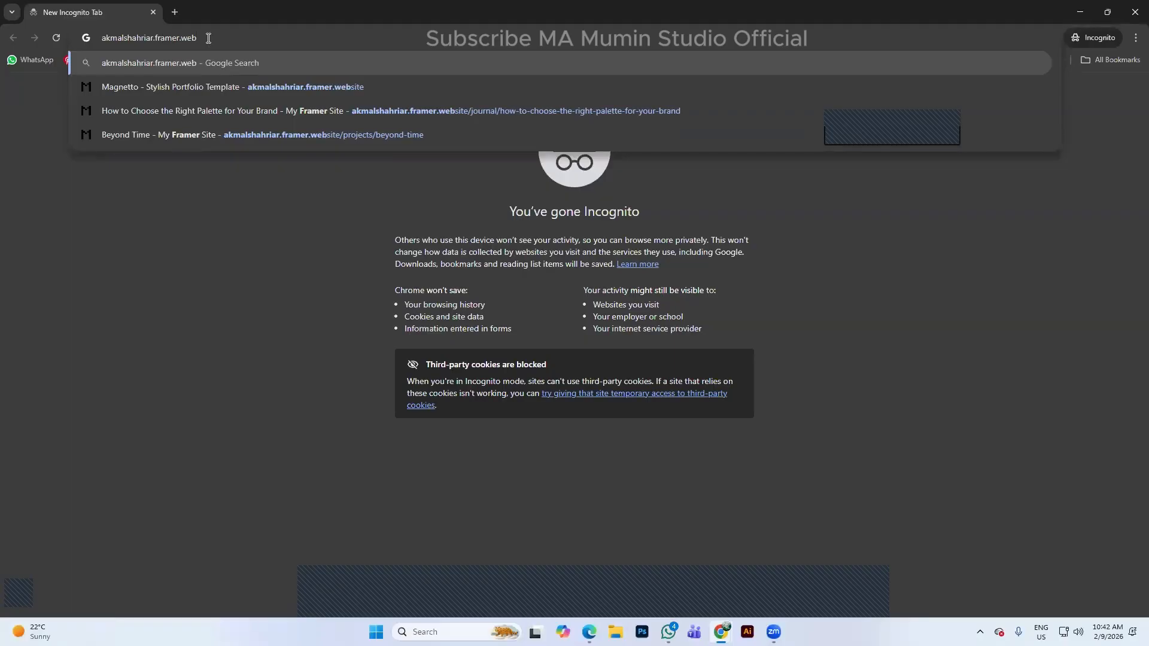
pyautogui.write('site')
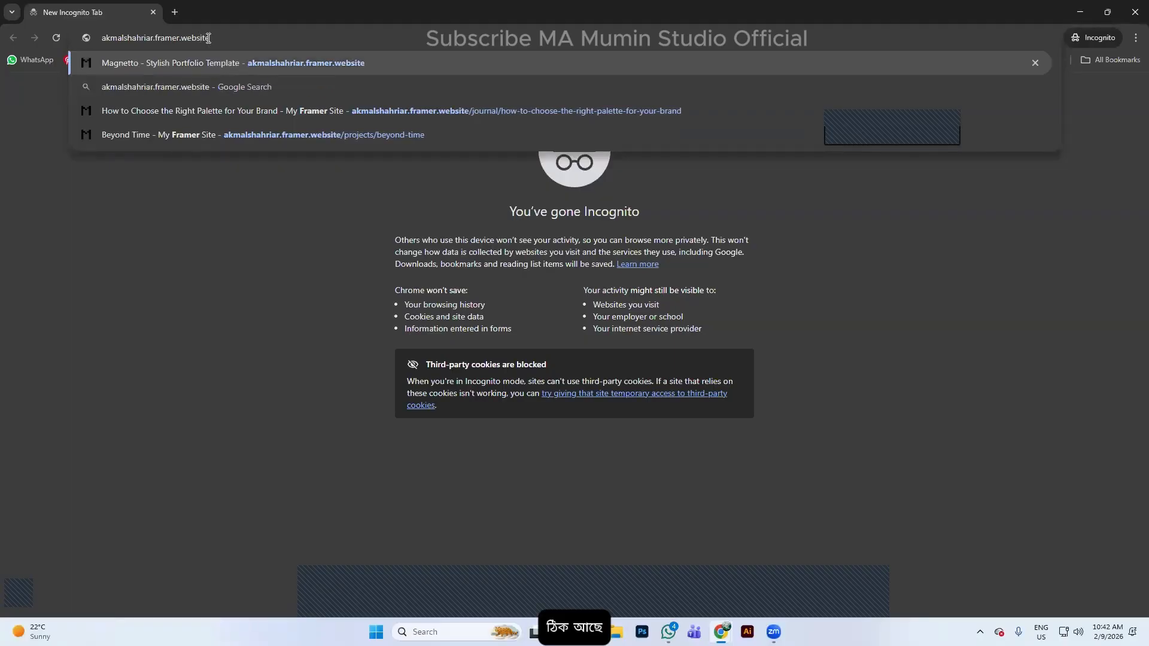
pyautogui.press('Return')
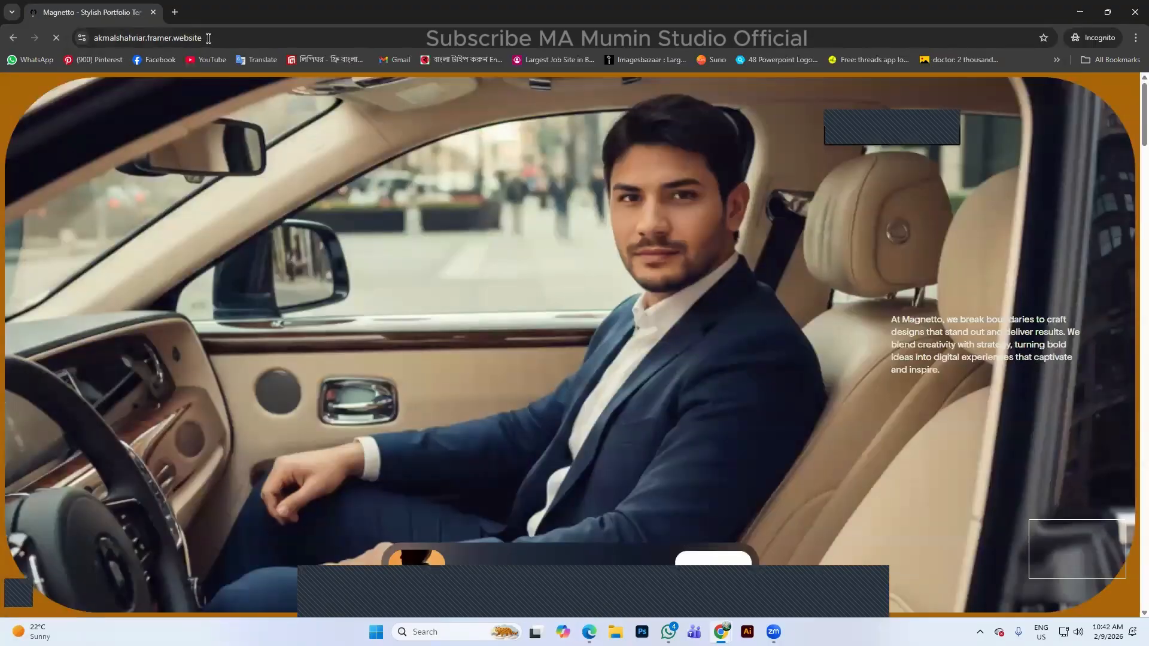
# Examine the published home page from the Hero to the About section as an outside visitor, and close the Incognito window
pyautogui.scroll(-3, 637, 318)
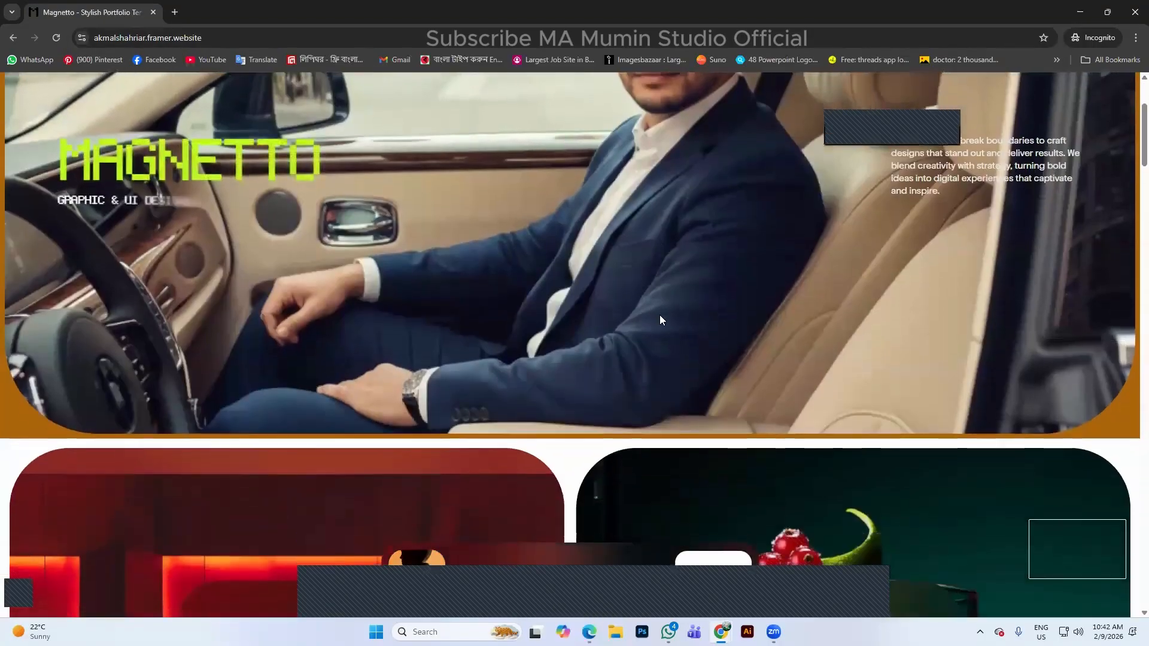
pyautogui.scroll(3, 660, 315)
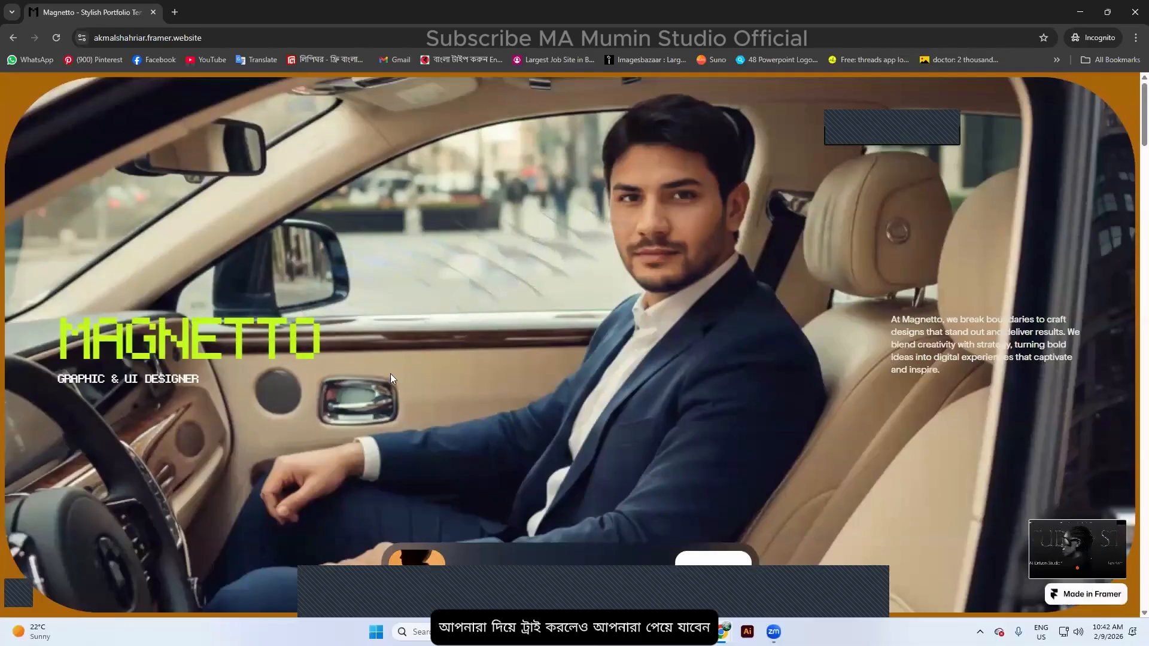
pyautogui.scroll(-2, 359, 347)
pyautogui.scroll(2, 318, 317)
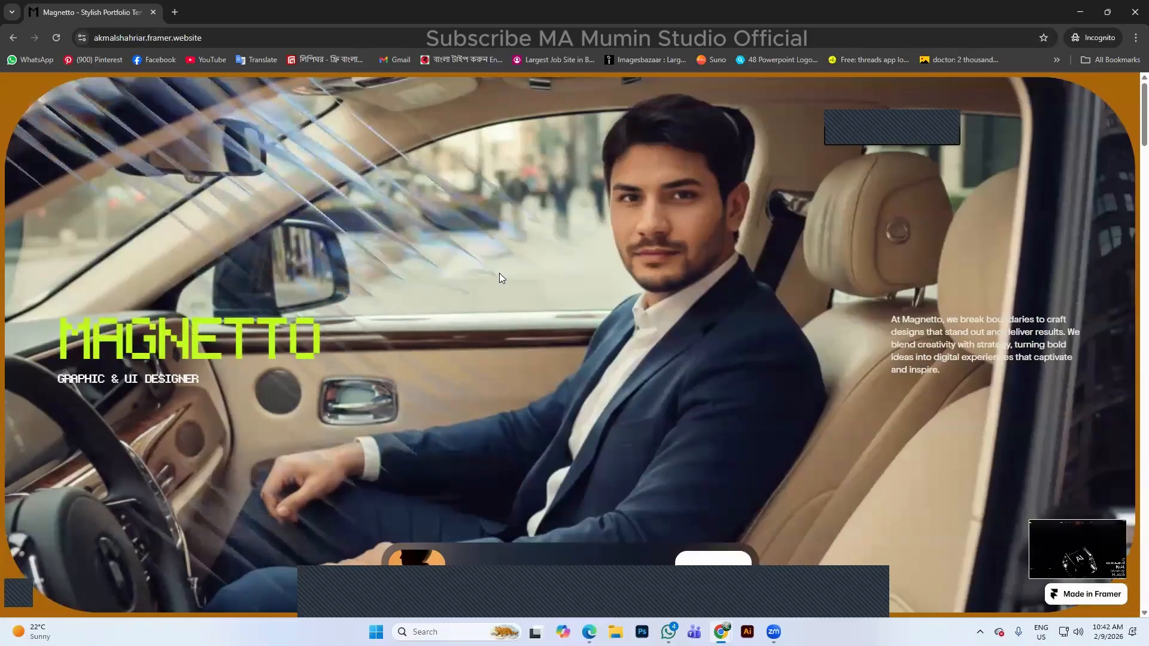
pyautogui.scroll(-10, 499, 277)
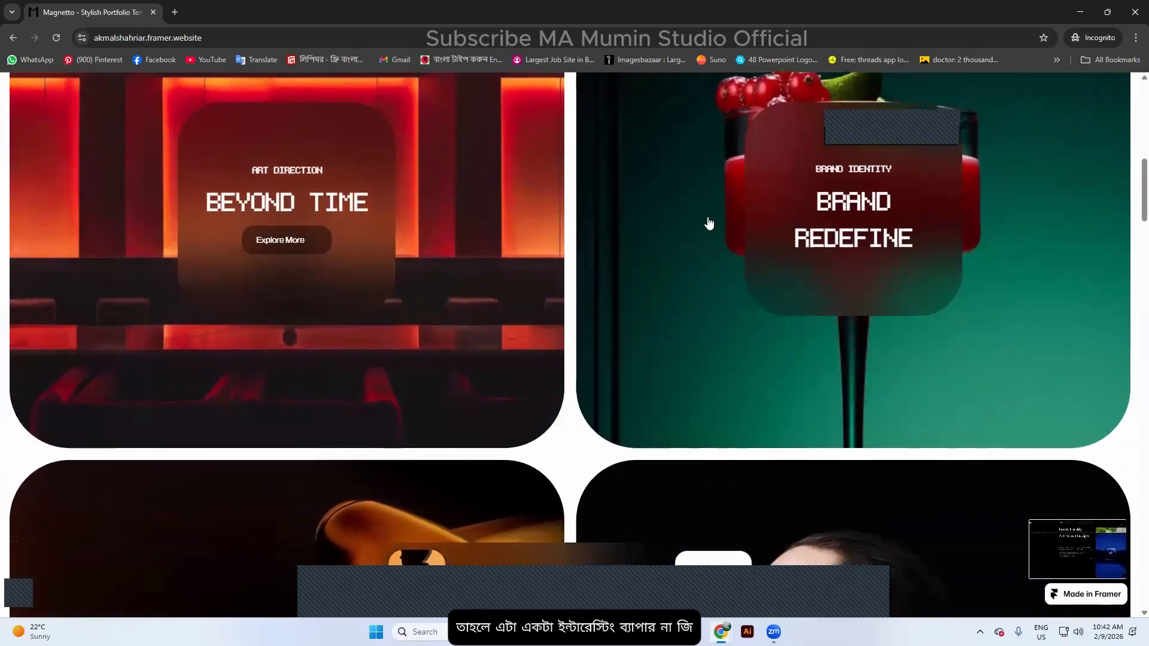
pyautogui.scroll(-6, 756, 282)
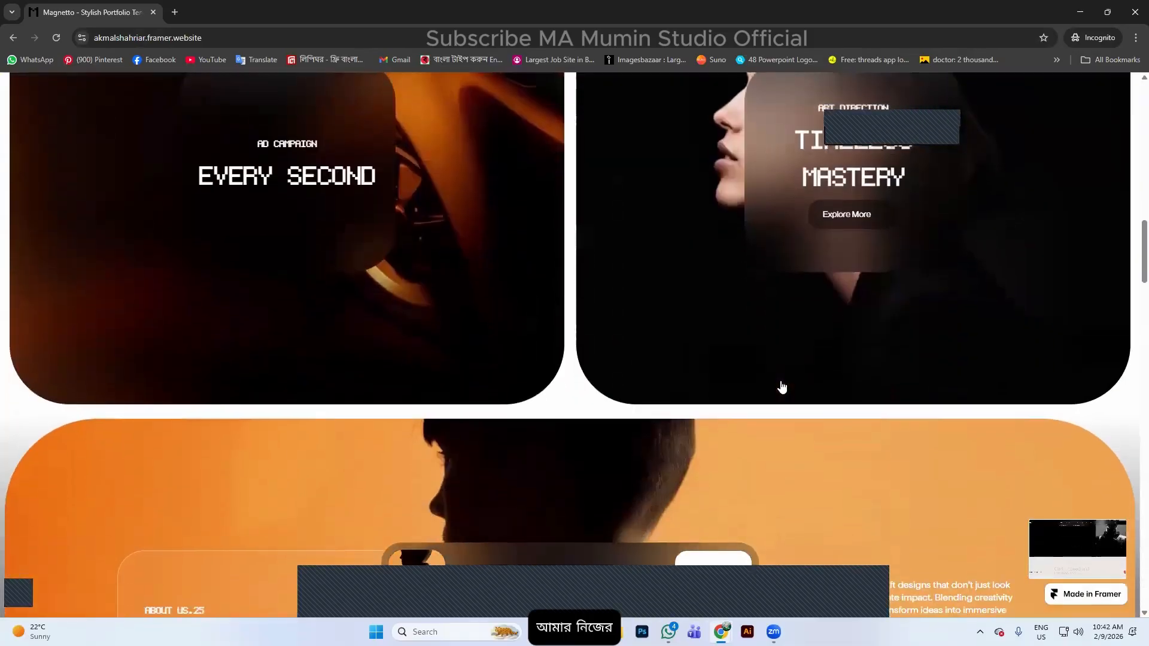
pyautogui.scroll(15, 782, 386)
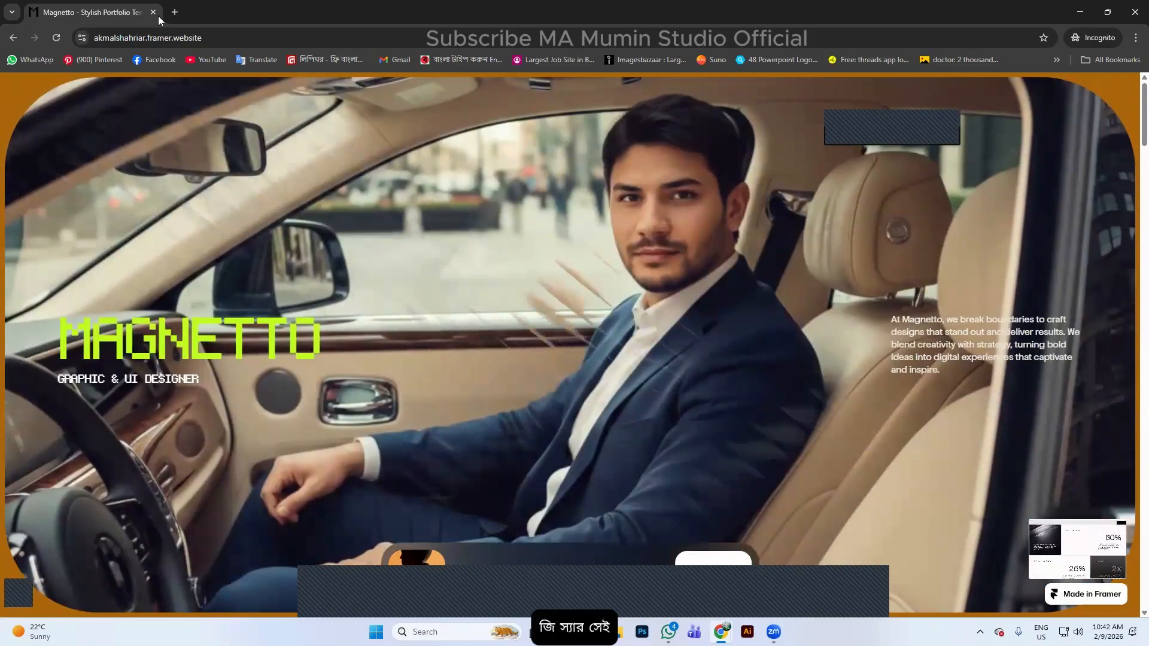
pyautogui.click(1132, 11)
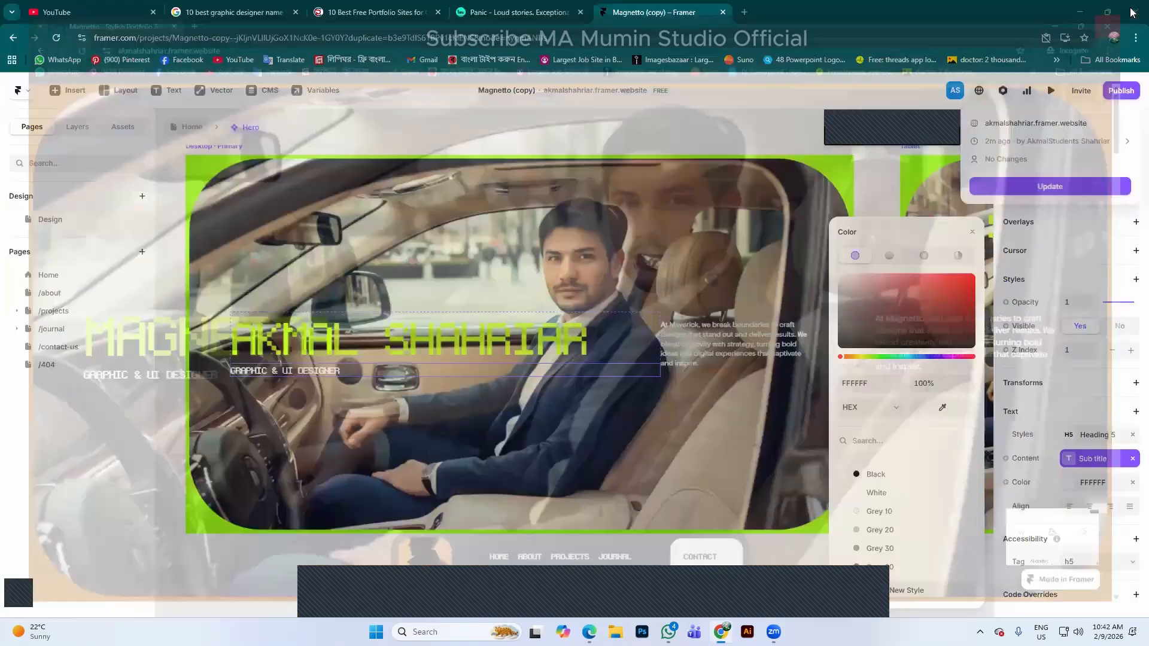